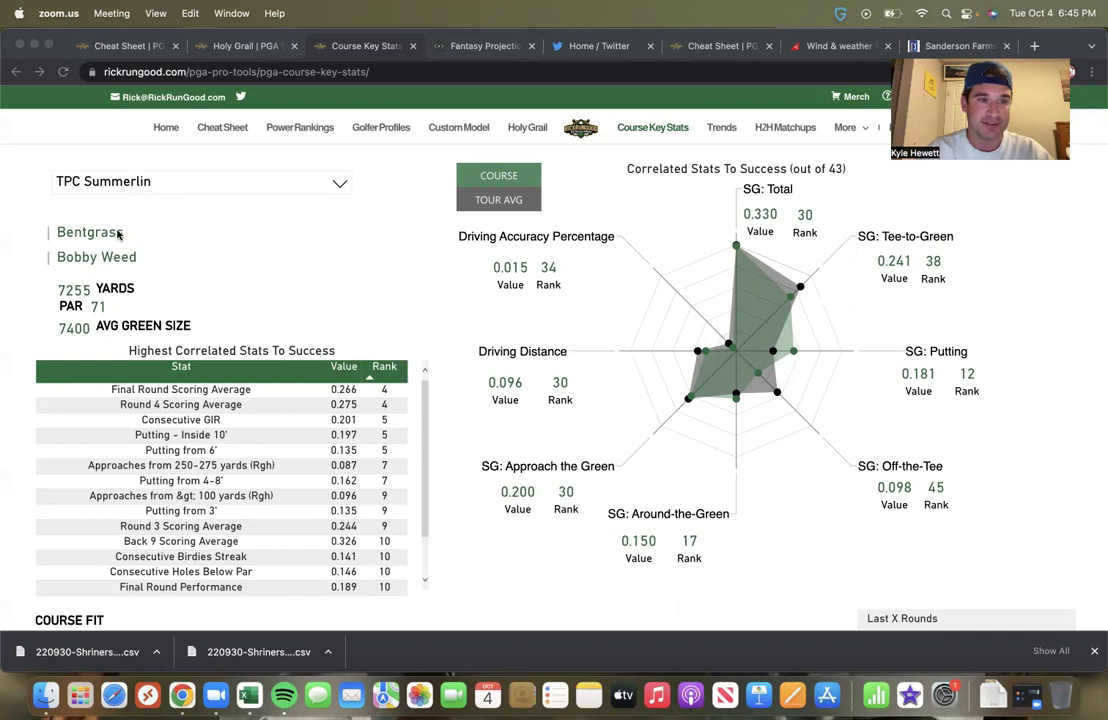
# Step: Review the TPC Summerlin course key stats and open the Holy Grail page
pyautogui.scroll(-5, 160, 285)
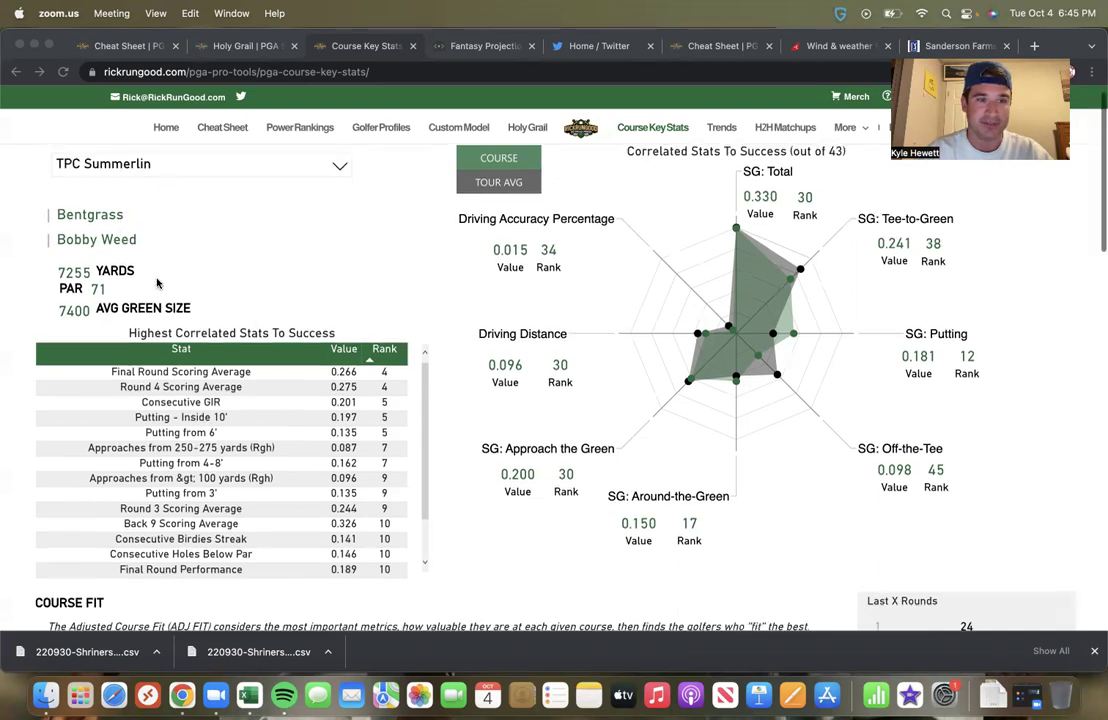
pyautogui.scroll(5, 157, 282)
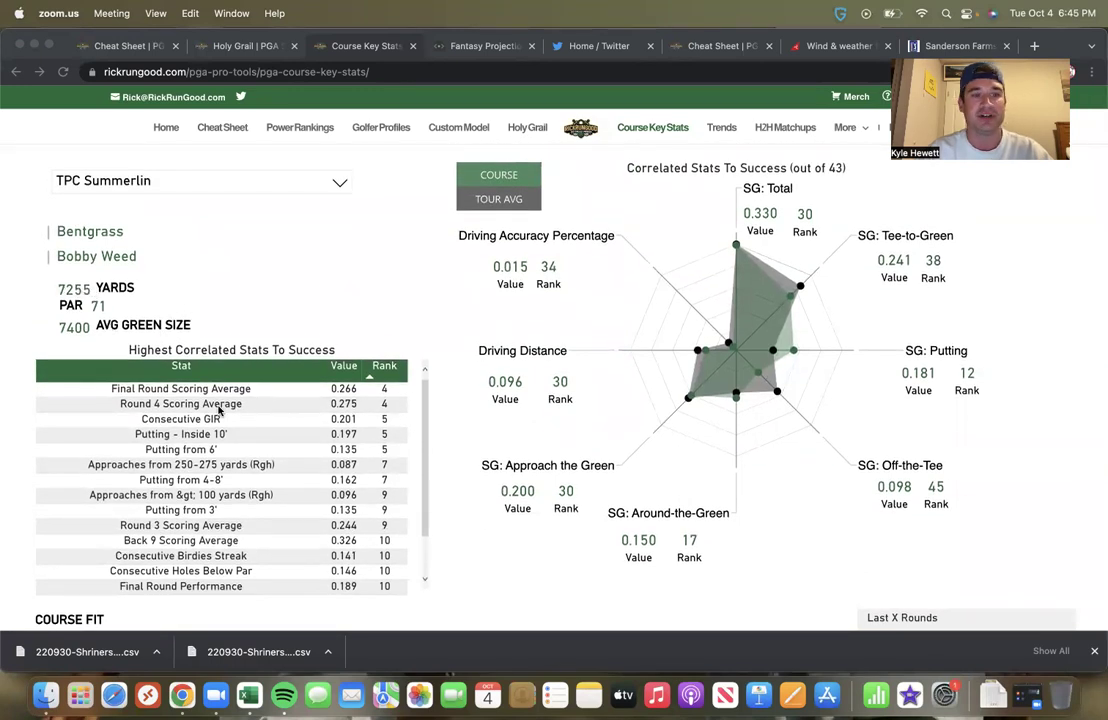
pyautogui.click(232, 45)
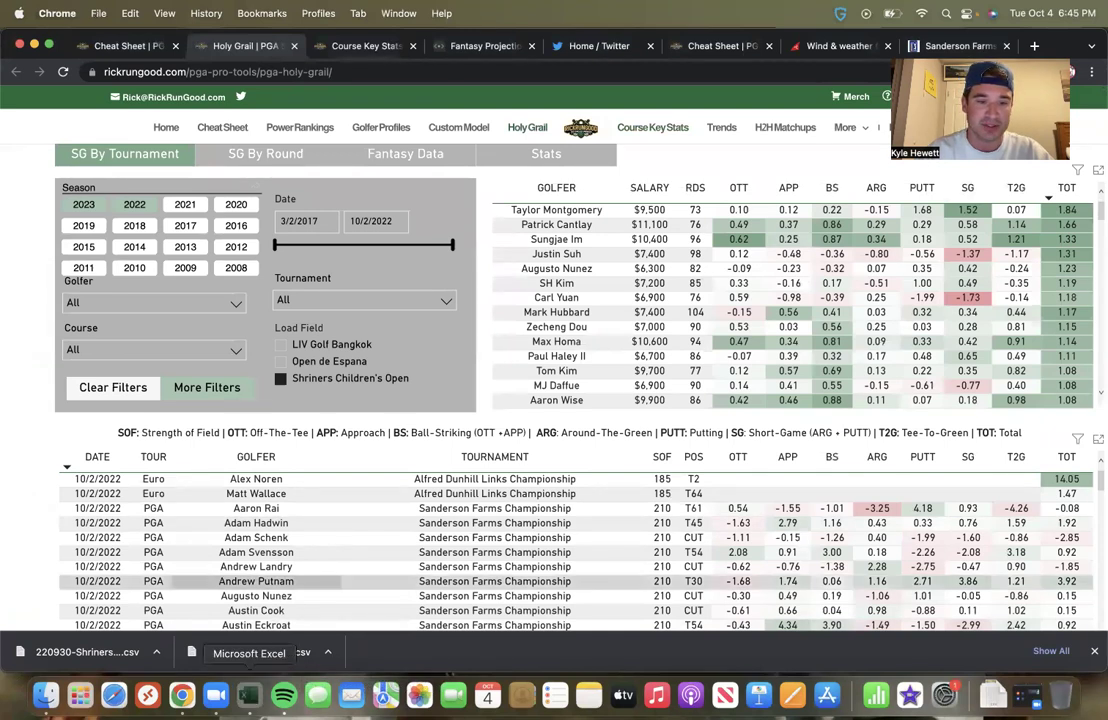
# Step: Switch to the 2022 Shriners workbook in Excel and look through the golfer rows of the cheat sheet
pyautogui.click(249, 694)
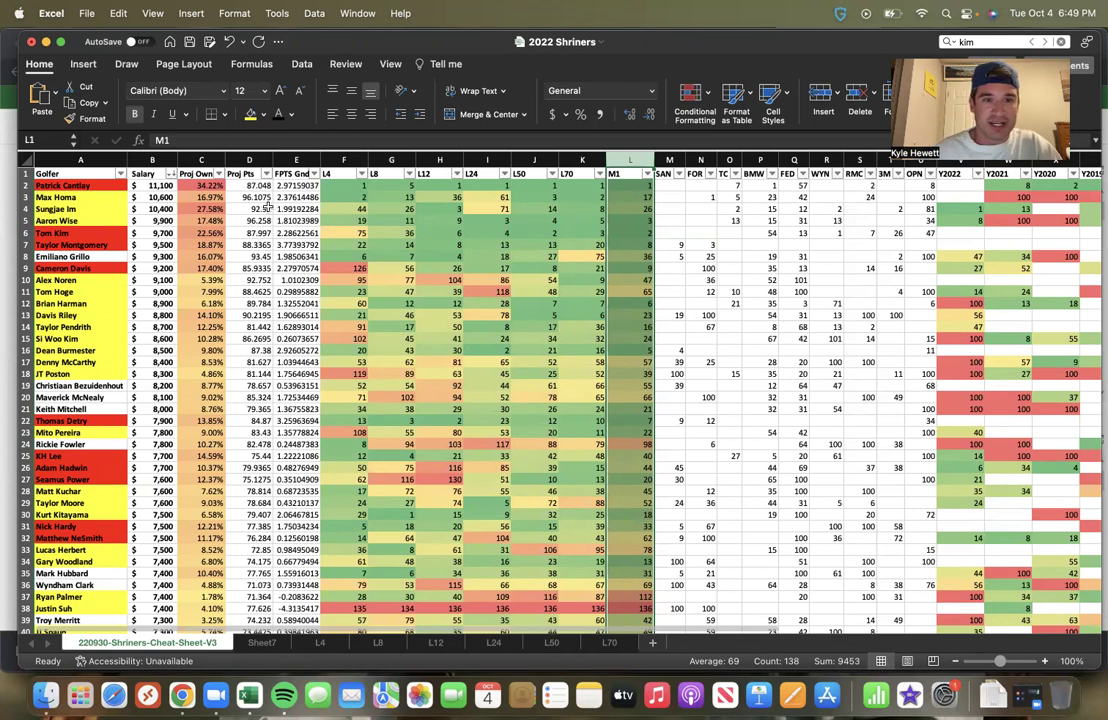
pyautogui.click(348, 208)
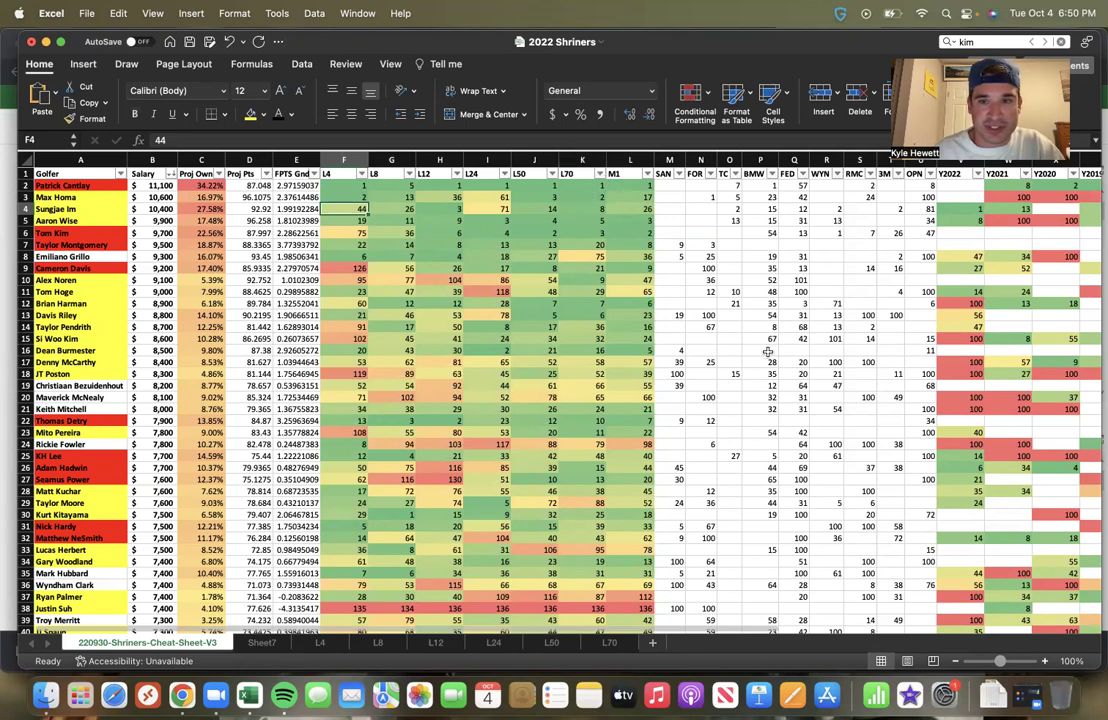
pyautogui.hscroll(2, 919, 290)
pyautogui.hscroll(-2, 919, 290)
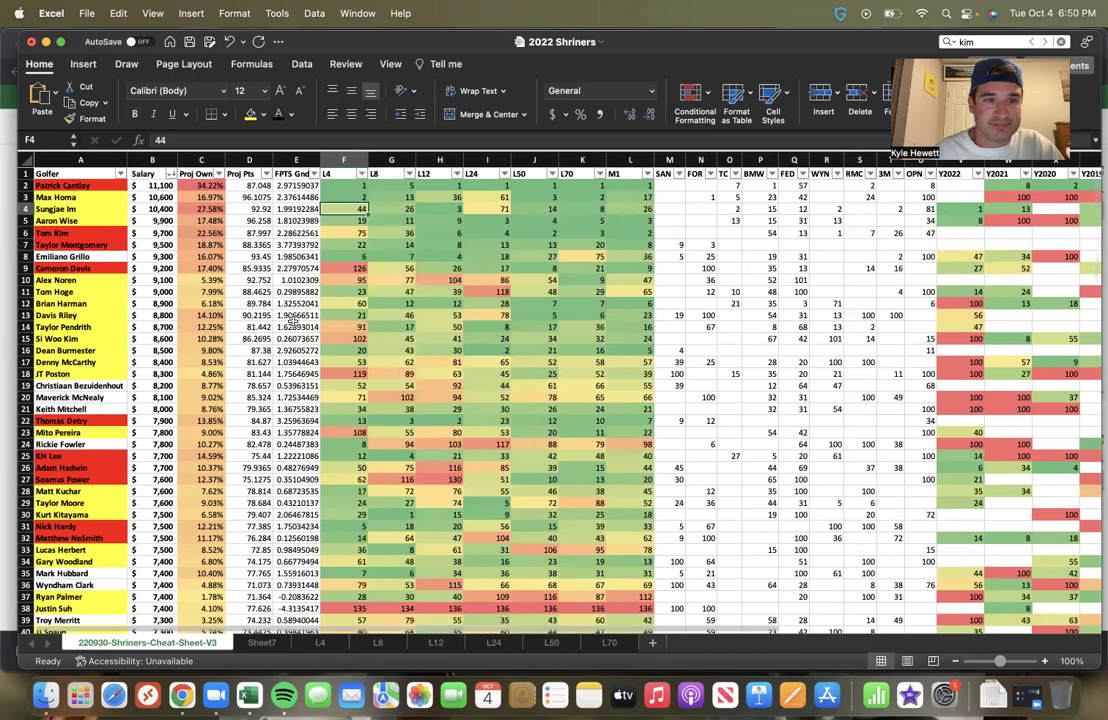
pyautogui.scroll(-3, 205, 266)
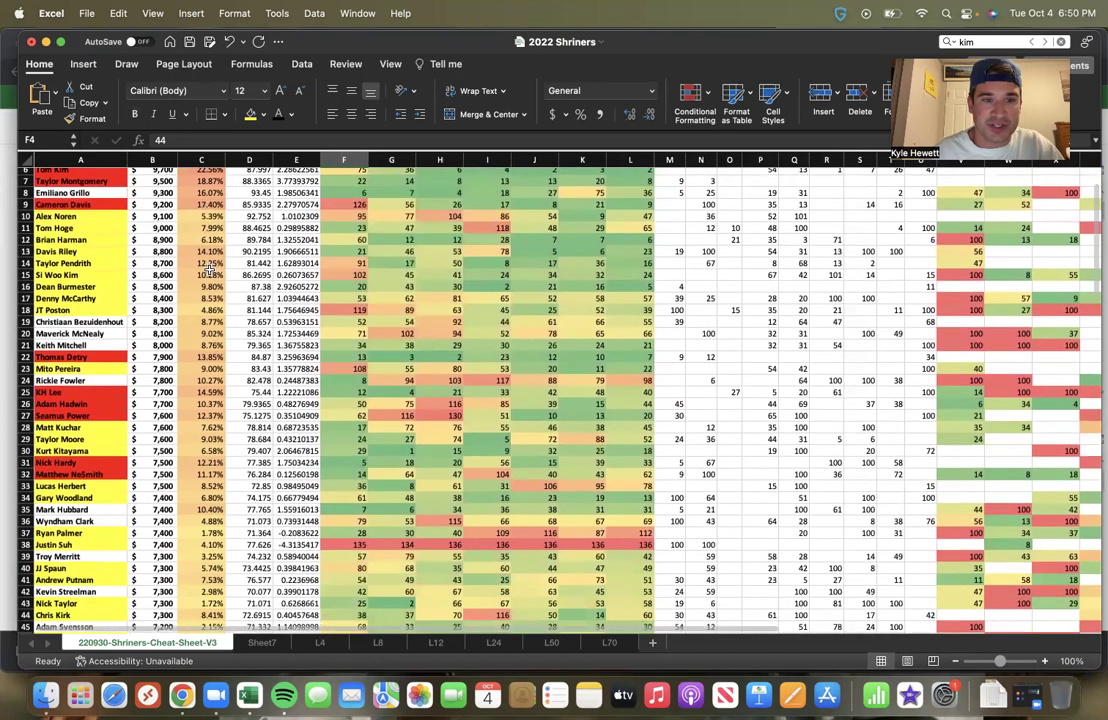
pyautogui.scroll(3, 207, 268)
pyautogui.scroll(-5, 121, 266)
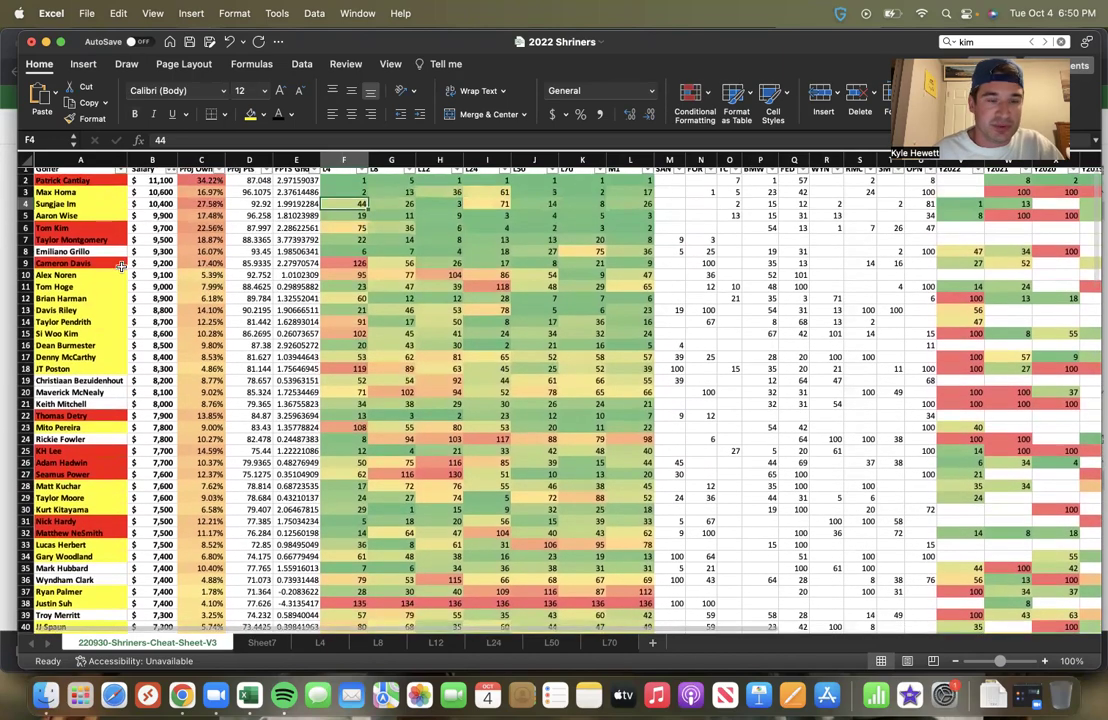
pyautogui.scroll(-7, 121, 266)
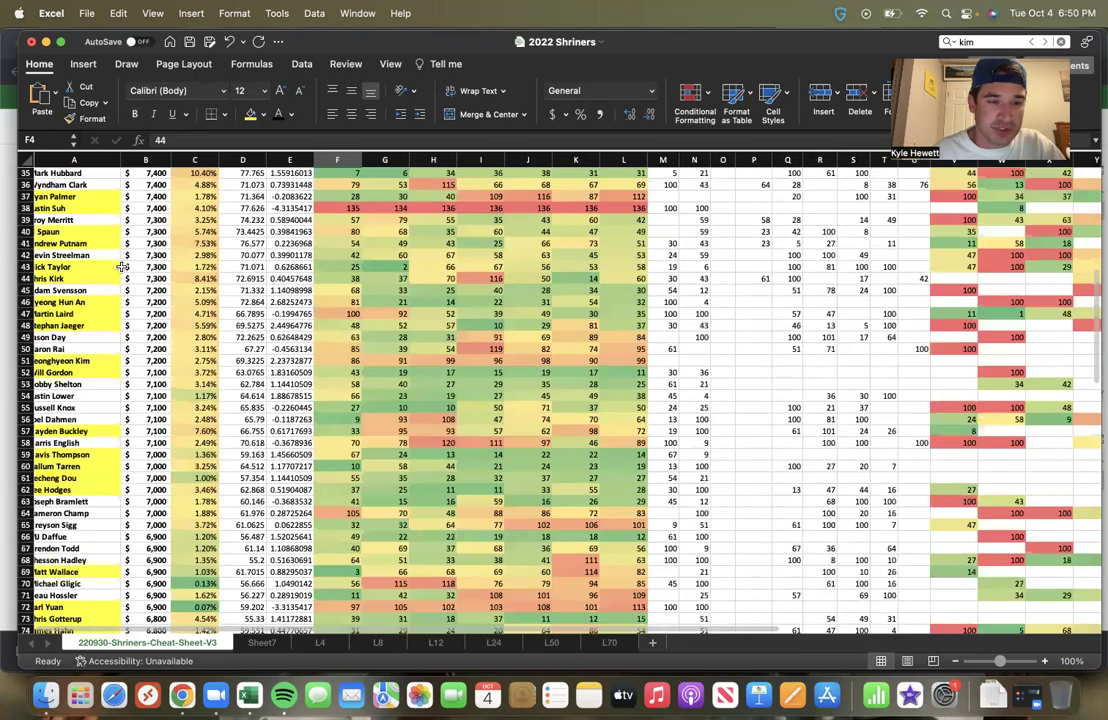
pyautogui.scroll(-15, 121, 266)
pyautogui.scroll(10, 130, 300)
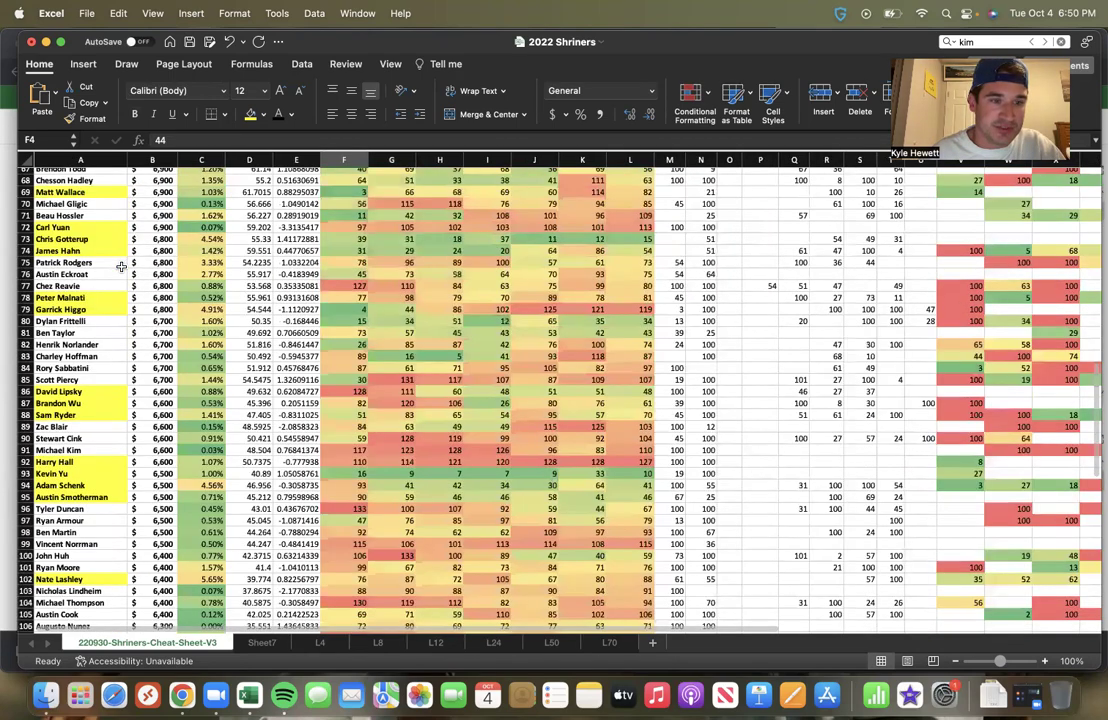
pyautogui.scroll(10, 186, 349)
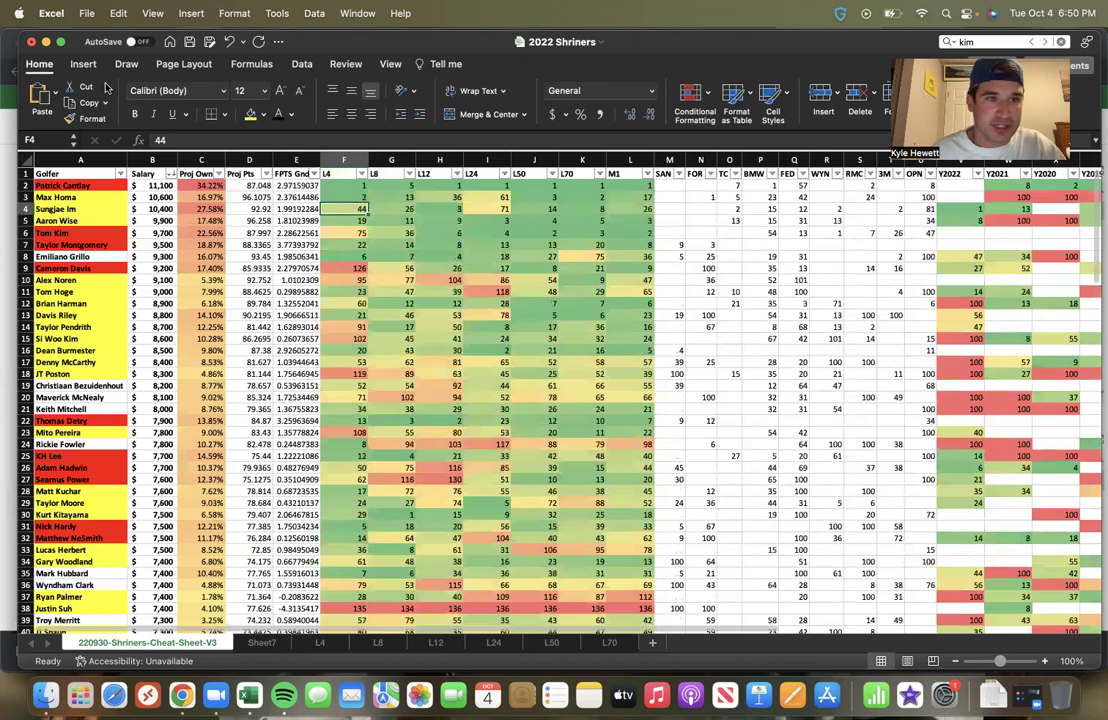
# Step: Enlarge the cheat sheet to 125% zoom and widen the workbook window slightly
pyautogui.hscroll(1, 204, 234)
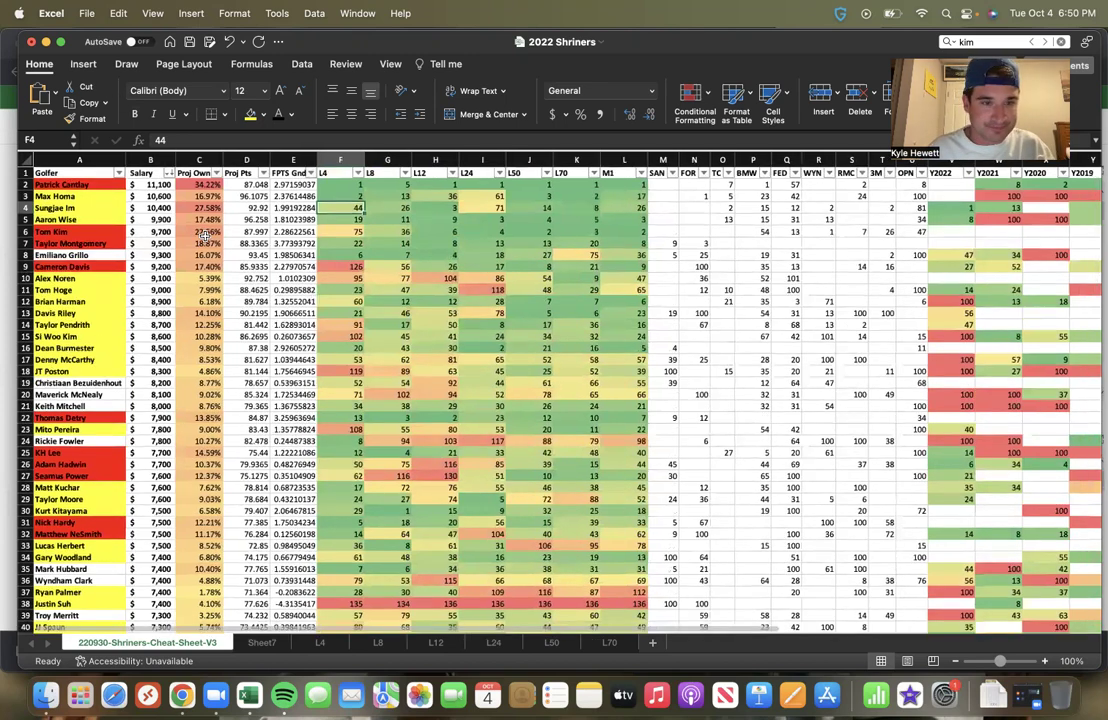
pyautogui.scroll(2, 204, 234)
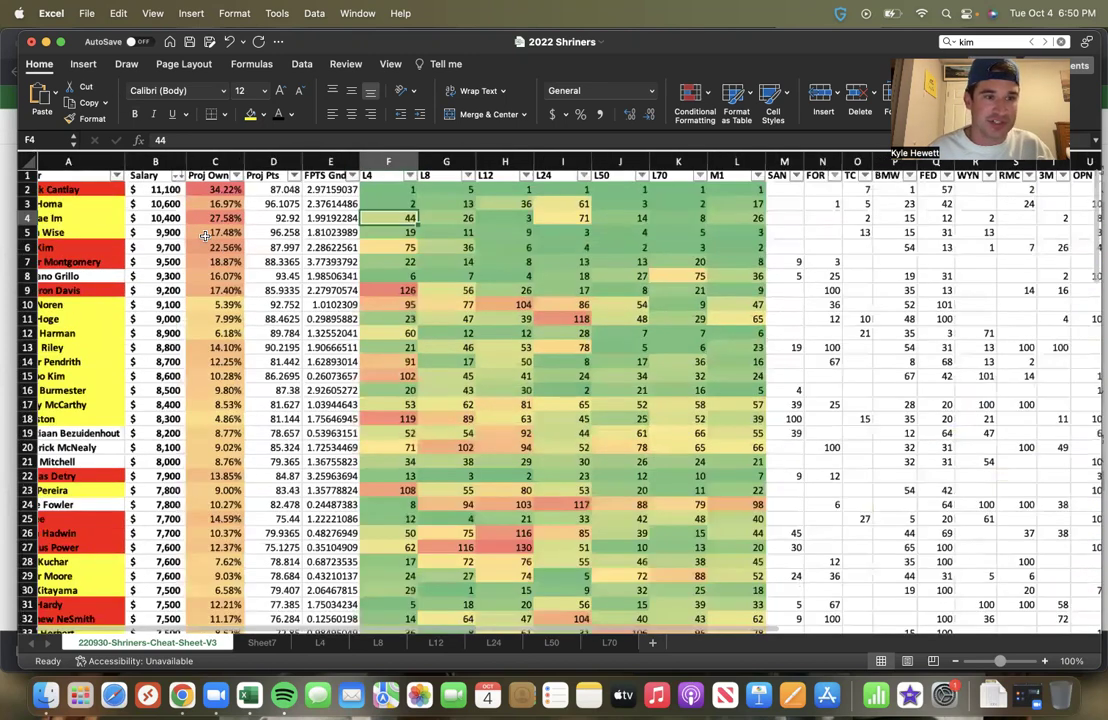
pyautogui.scroll(2, 204, 234)
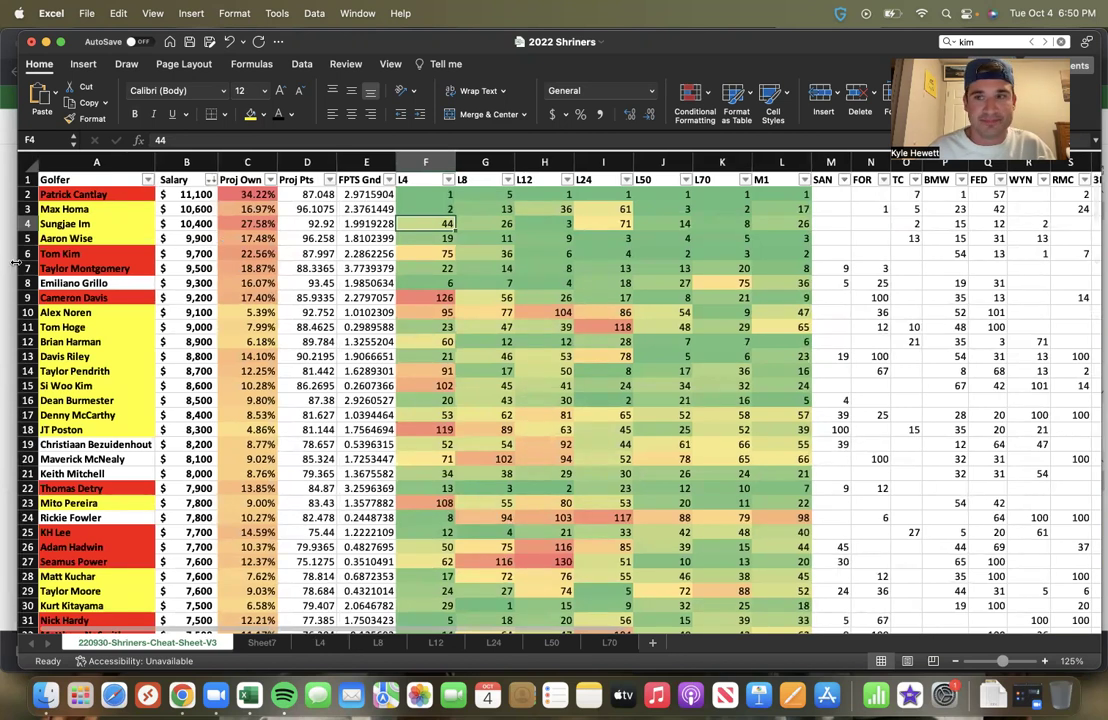
pyautogui.moveTo(16, 262); pyautogui.dragTo(7, 256)
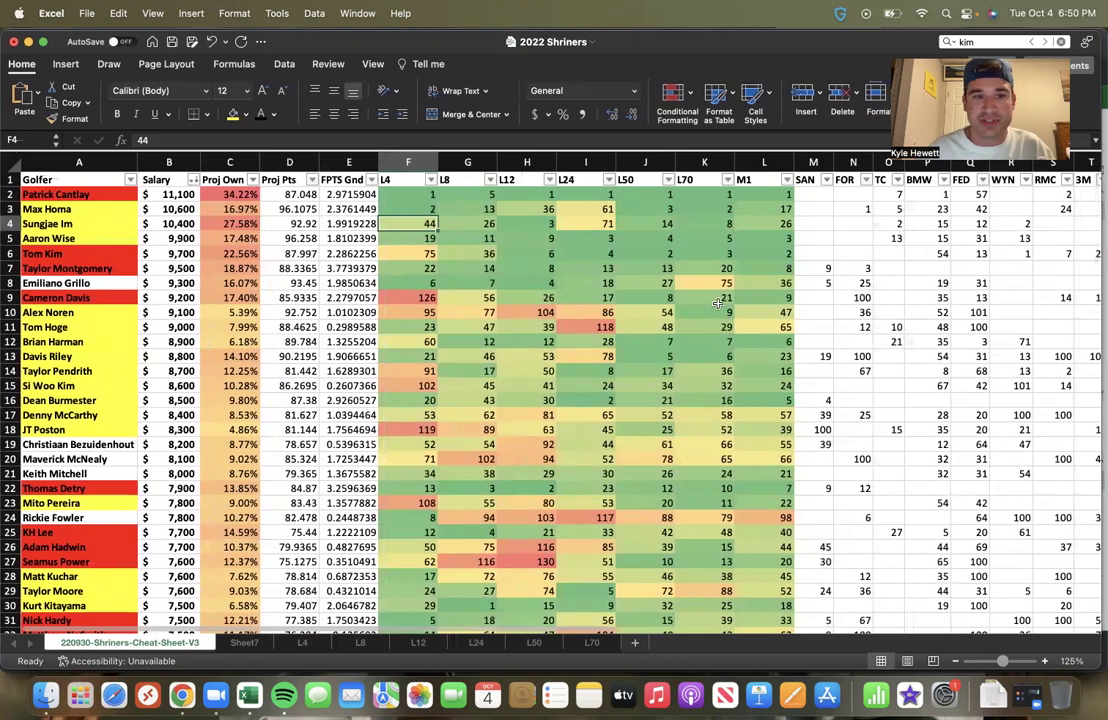
pyautogui.moveTo(8, 314); pyautogui.dragTo(20, 321)
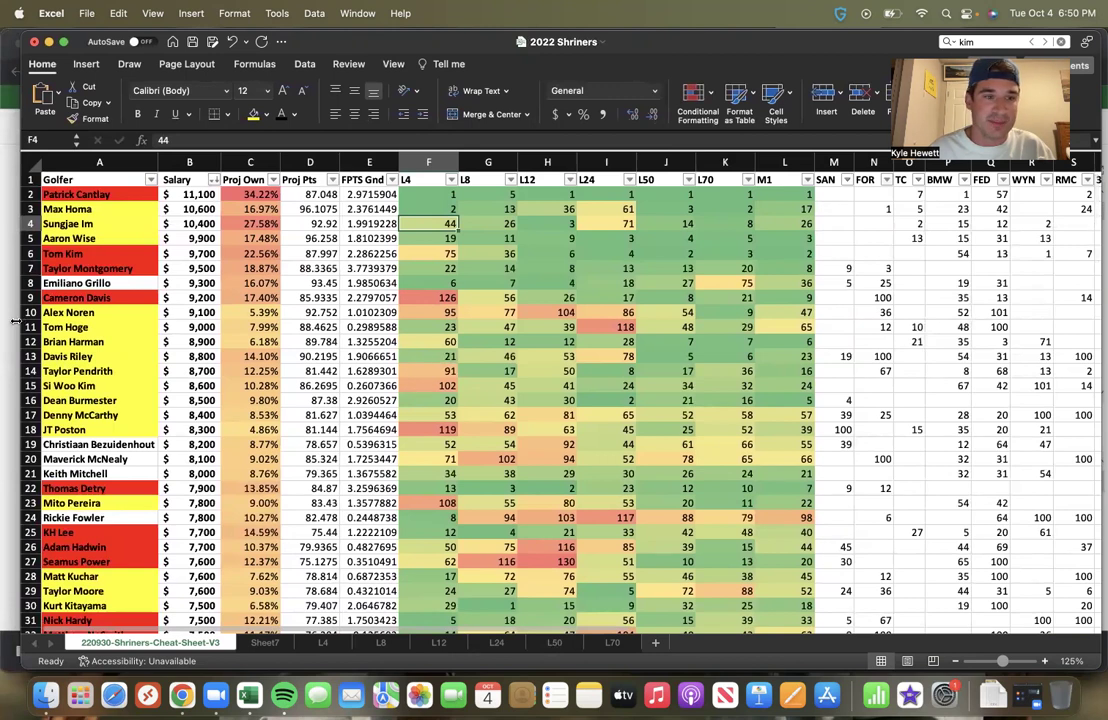
pyautogui.moveTo(16, 278); pyautogui.dragTo(10, 278)
pyautogui.press('Left')
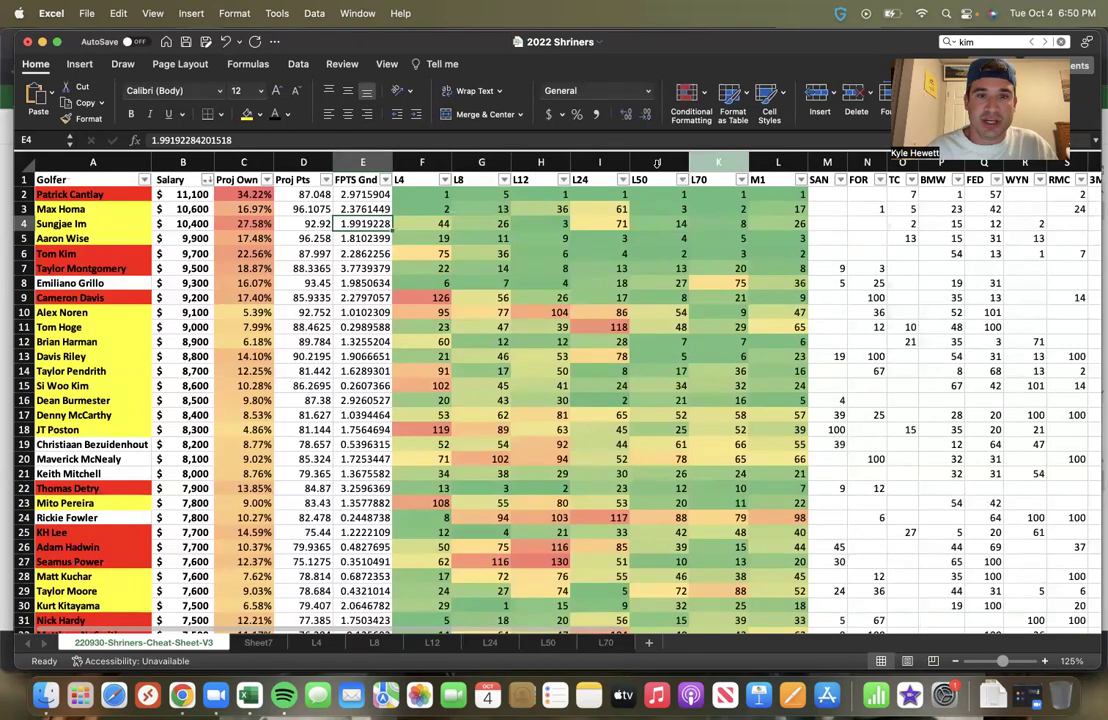
# Step: Sort the golfer table by the M1 column in ascending order
pyautogui.click(785, 163)
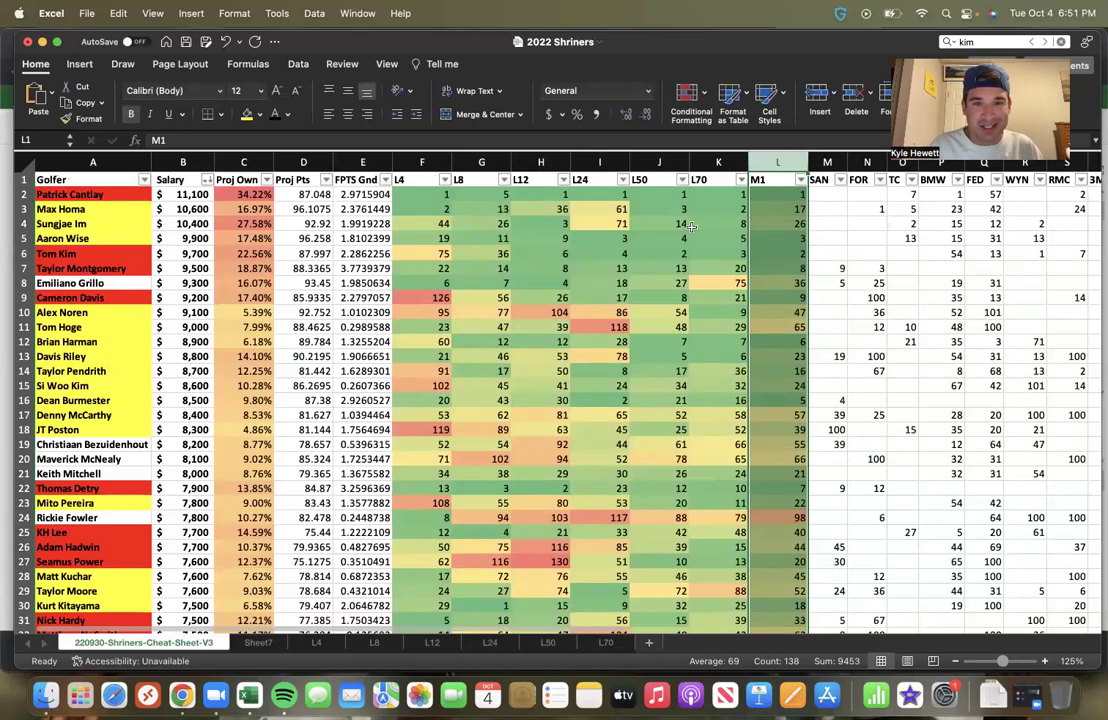
pyautogui.click(801, 181)
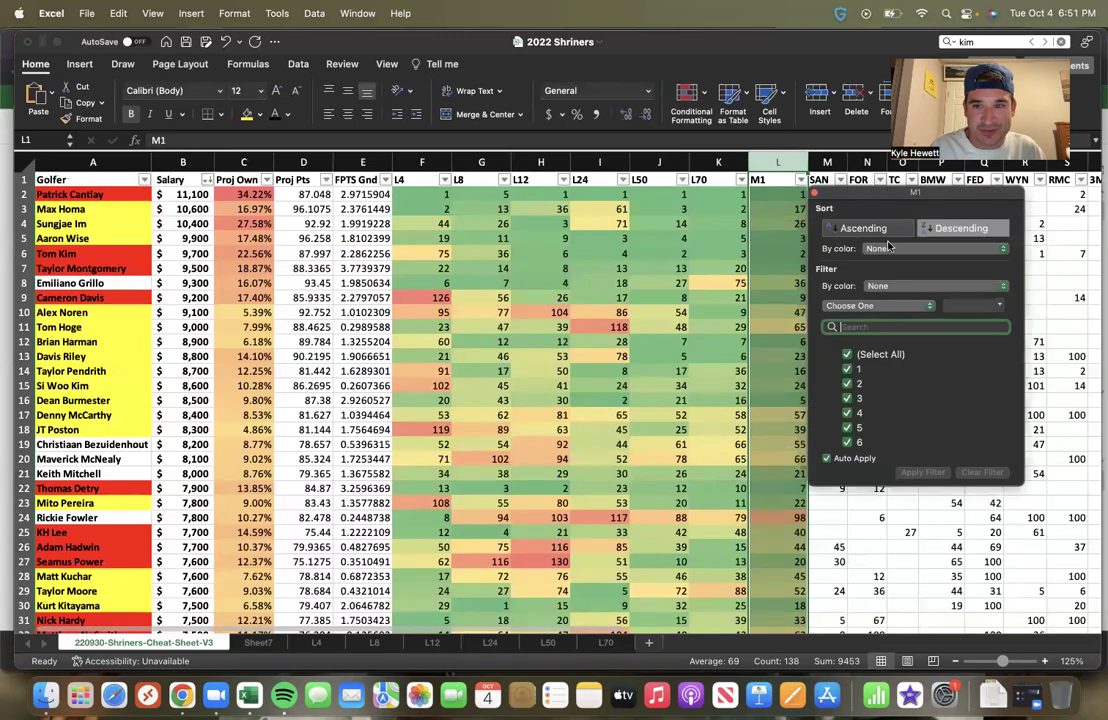
pyautogui.click(960, 228)
pyautogui.click(901, 229)
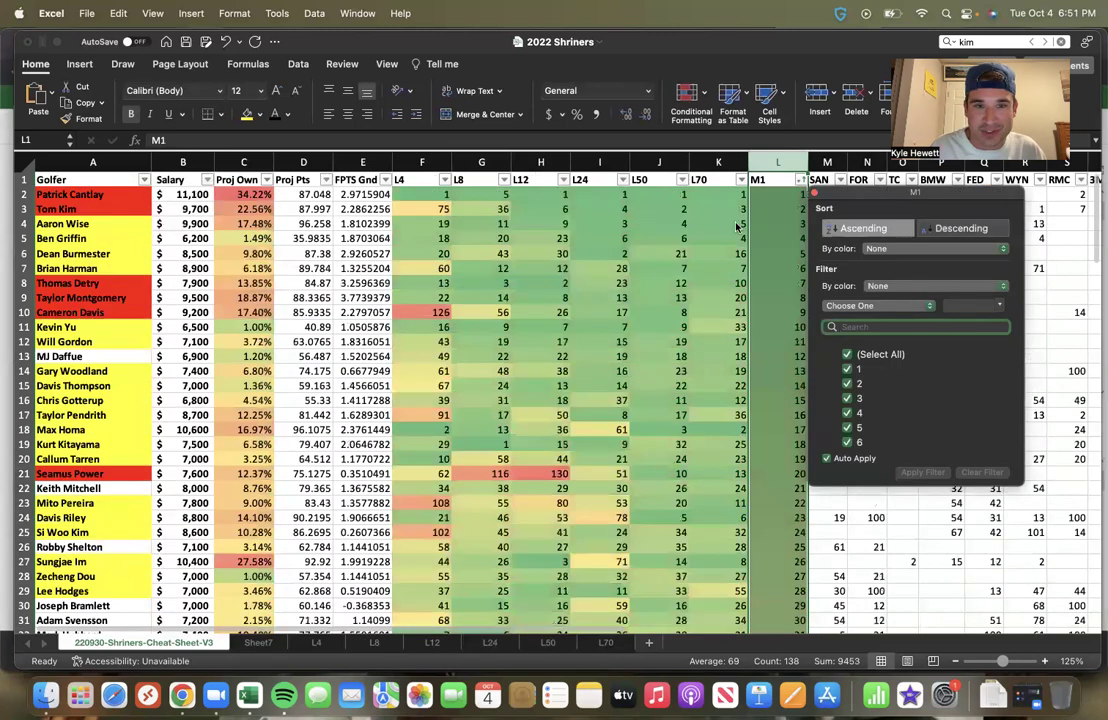
pyautogui.click(638, 193)
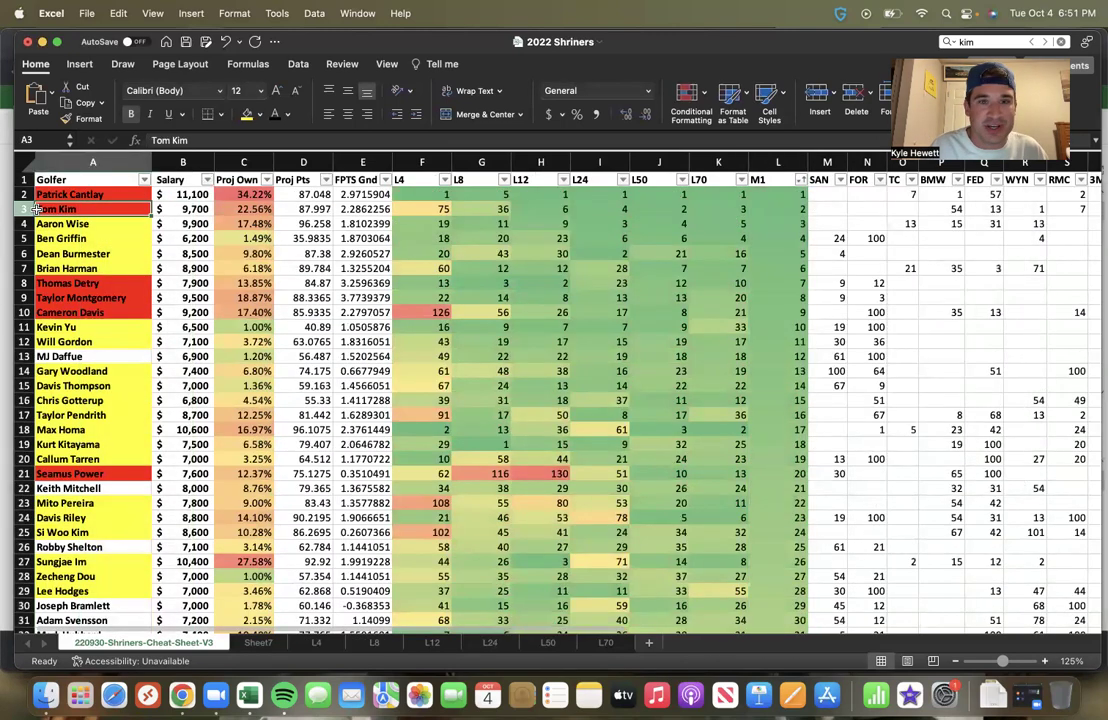
# Step: Examine the rows for Tom Kim, Taylor Pendrith and Max Homa, and select the Aaron Wise and Patrick Cantlay entries
pyautogui.click(24, 209)
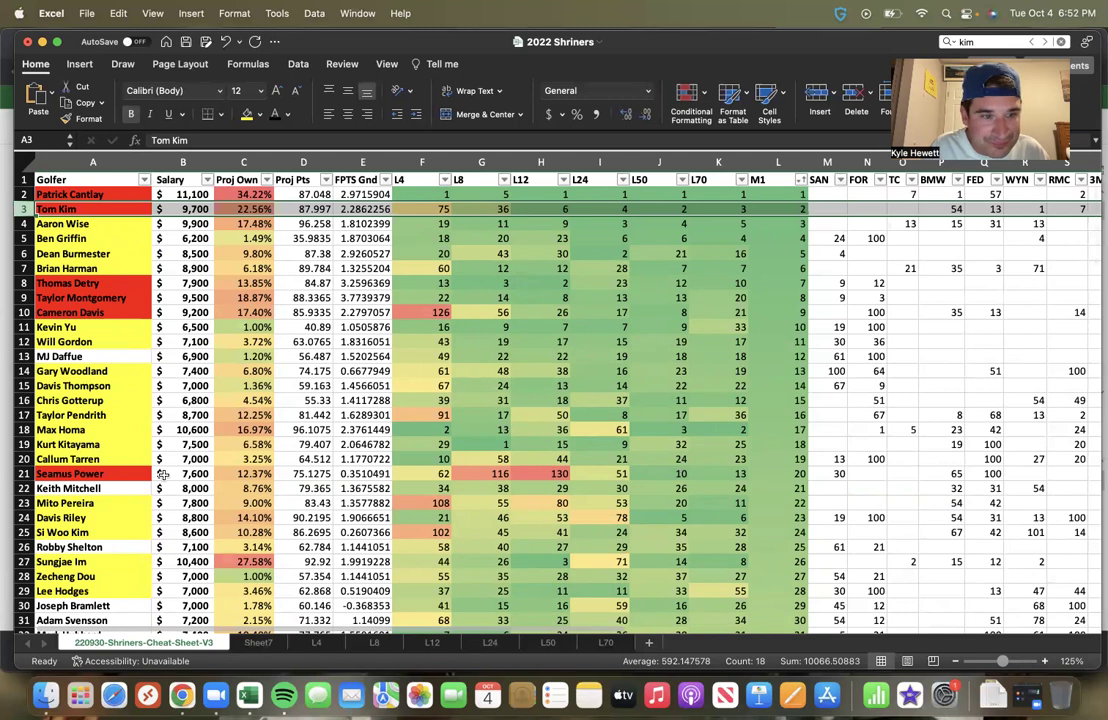
pyautogui.click(28, 415)
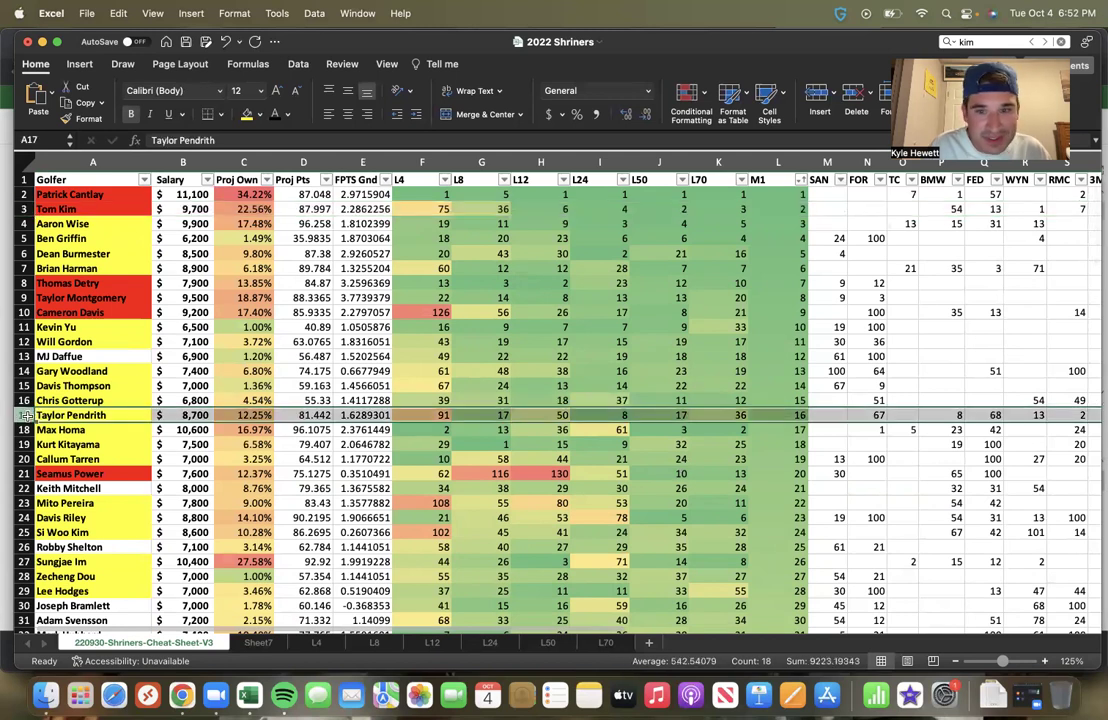
pyautogui.click(28, 430)
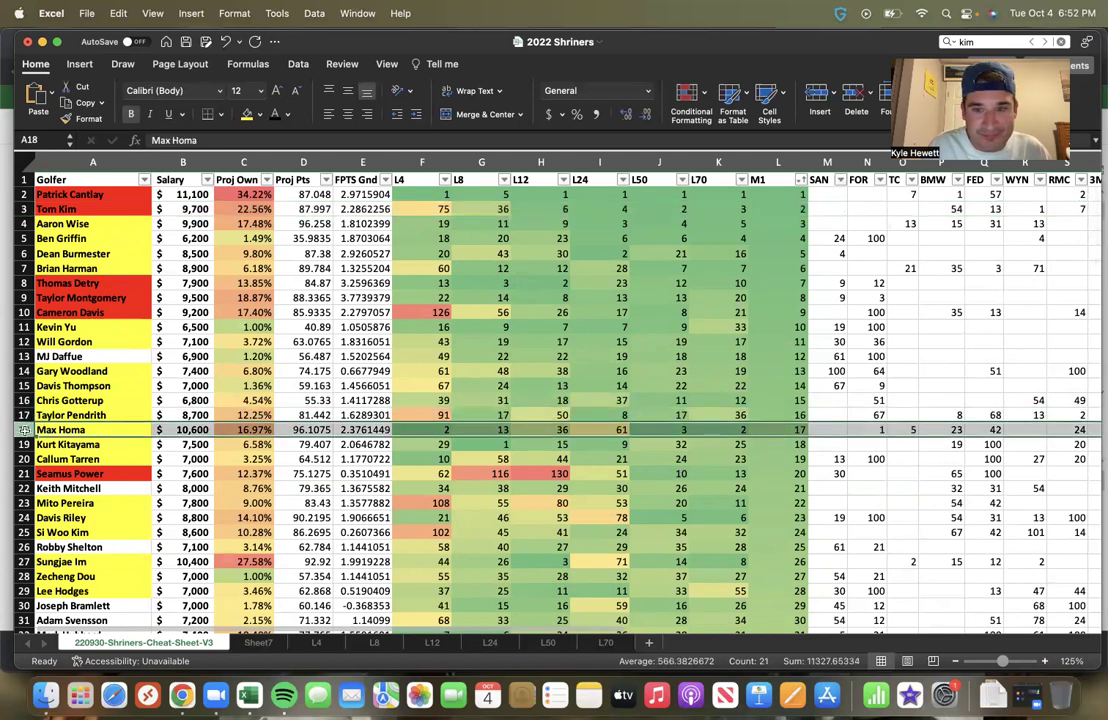
pyautogui.click(362, 298)
pyautogui.click(62, 224)
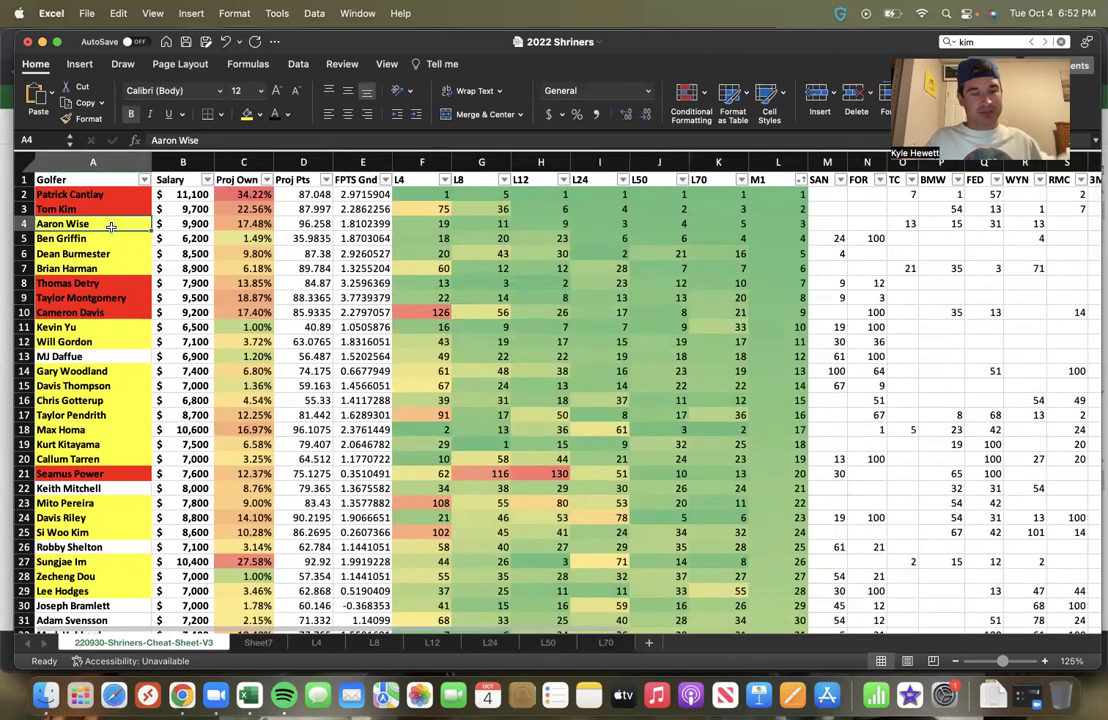
pyautogui.click(77, 192)
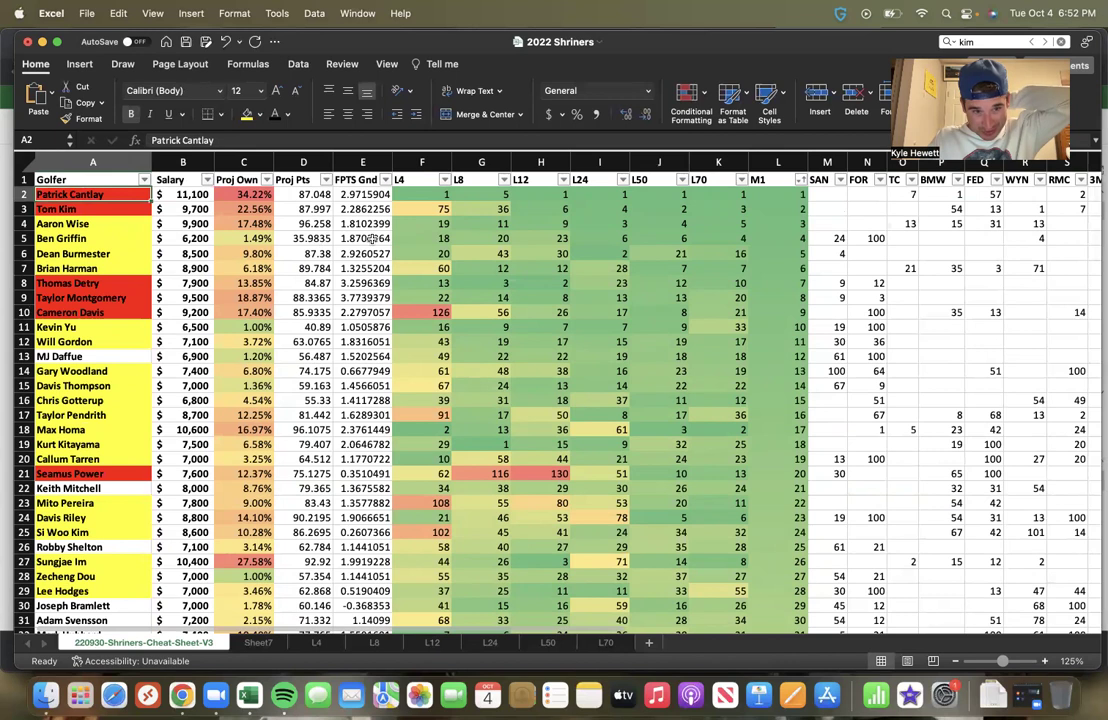
# Step: Compare the M1 rankings with the L24 through L70 columns and the L4 column, highlighting each in turn
pyautogui.click(798, 185)
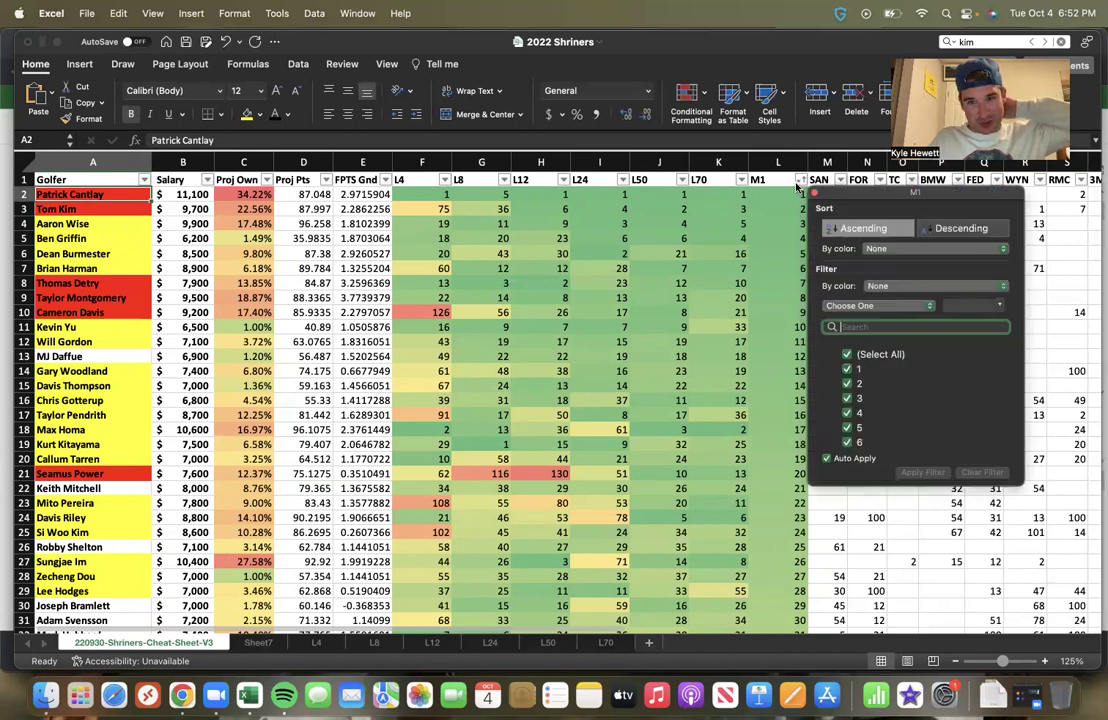
pyautogui.click(782, 160)
pyautogui.click(782, 160)
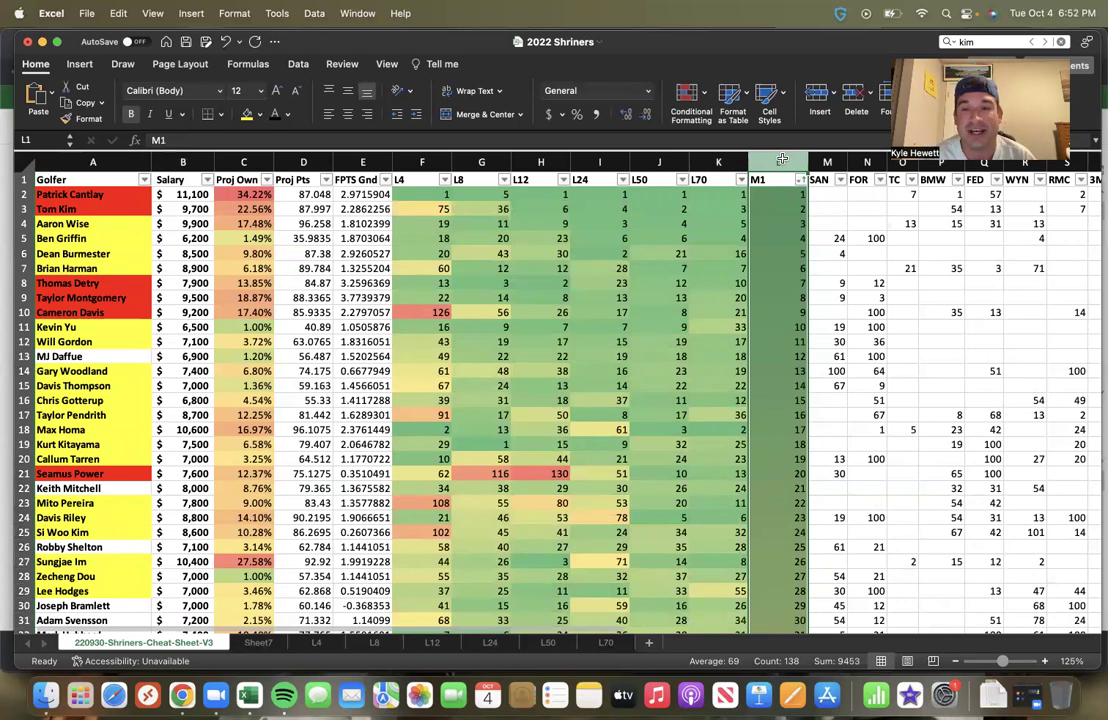
pyautogui.moveTo(715, 162); pyautogui.dragTo(575, 188)
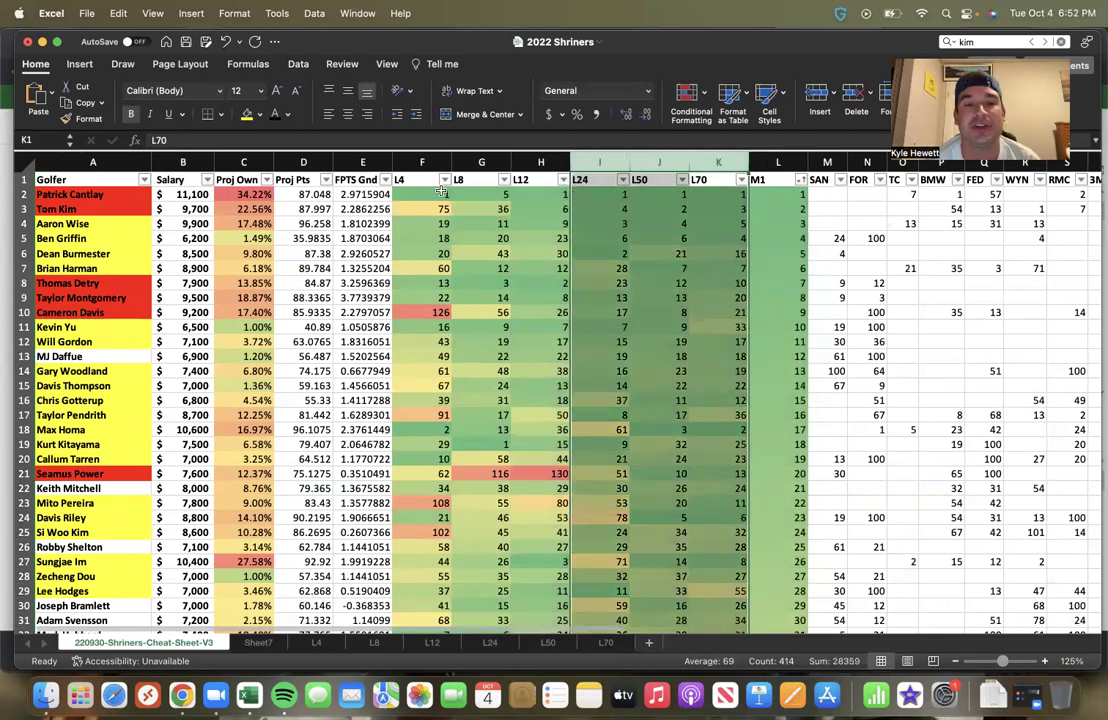
pyautogui.click(419, 163)
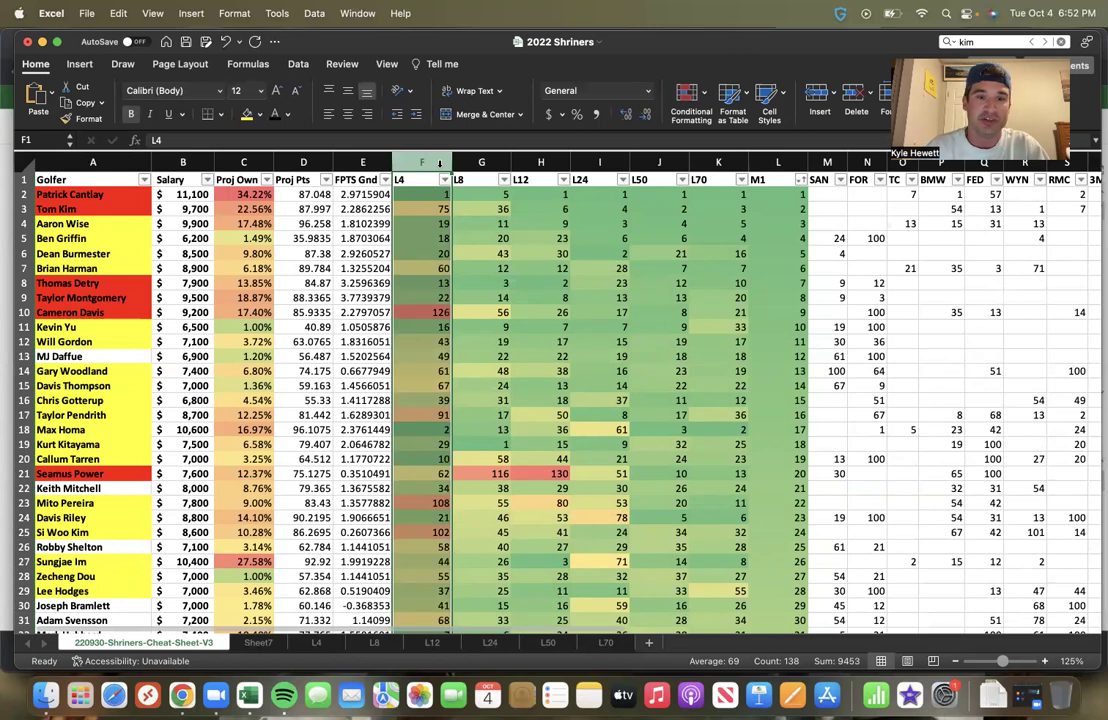
pyautogui.click(714, 160)
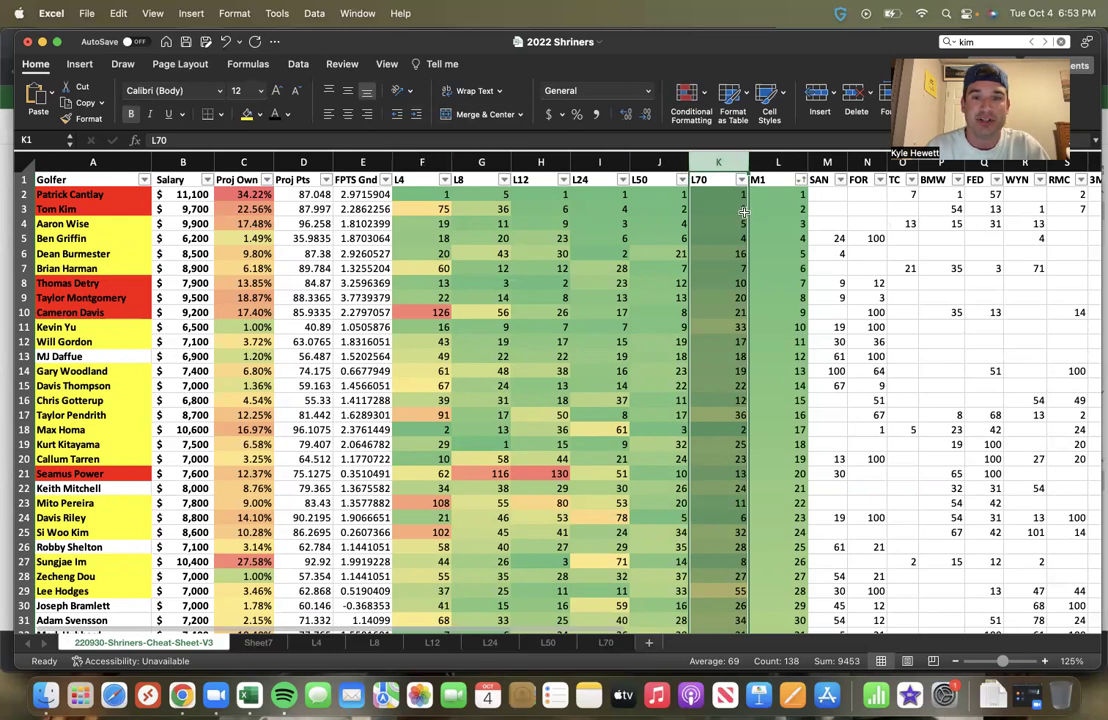
pyautogui.click(779, 202)
pyautogui.scroll(-3, 770, 250)
pyautogui.scroll(2, 766, 270)
pyautogui.scroll(1, 766, 270)
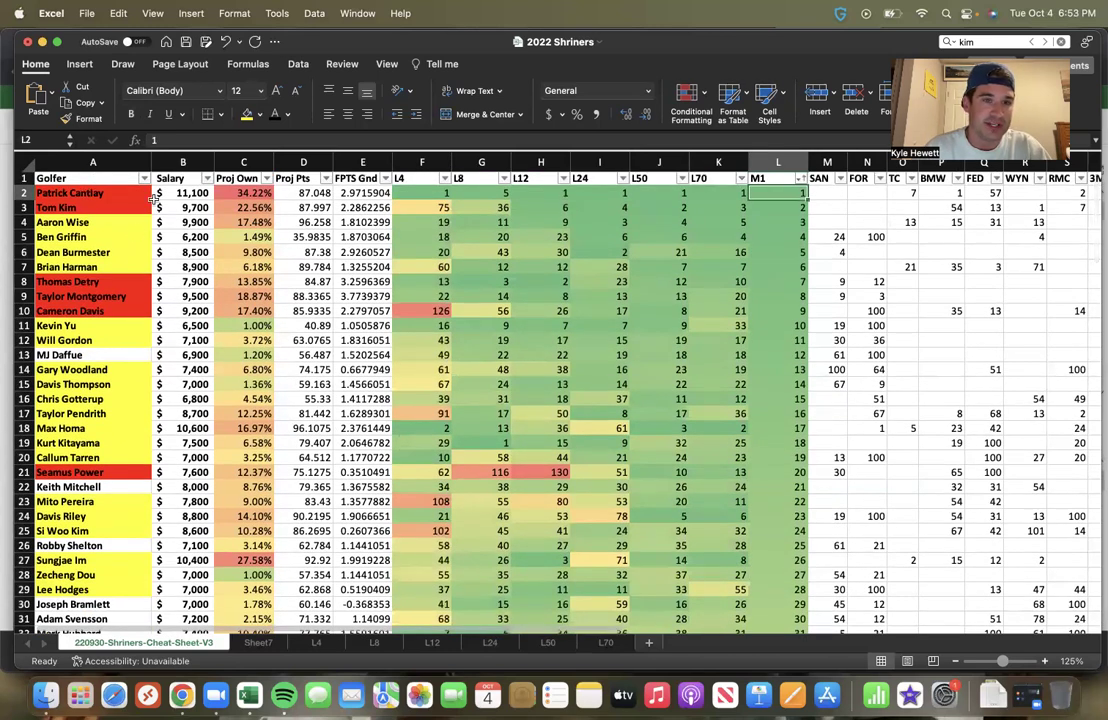
# Step: Highlight the Proj Own column and examine the golfers' projected ownership down the M1-sorted list
pyautogui.click(244, 161)
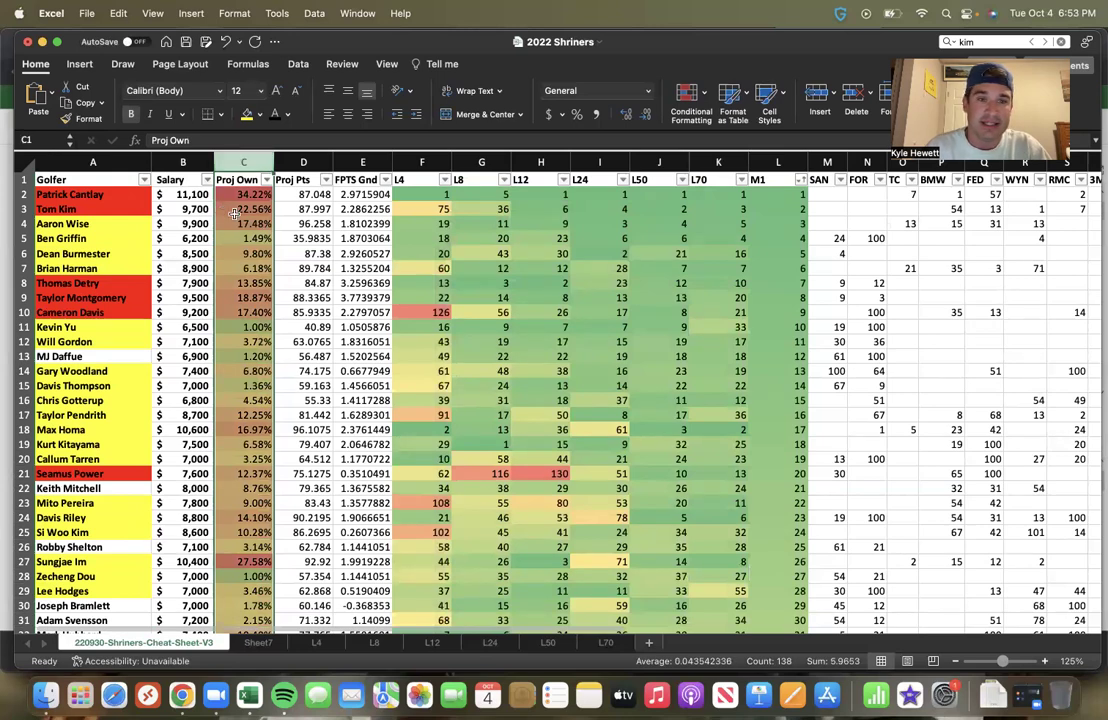
pyautogui.scroll(-2, 222, 212)
pyautogui.scroll(2, 235, 216)
pyautogui.scroll(-1, 240, 218)
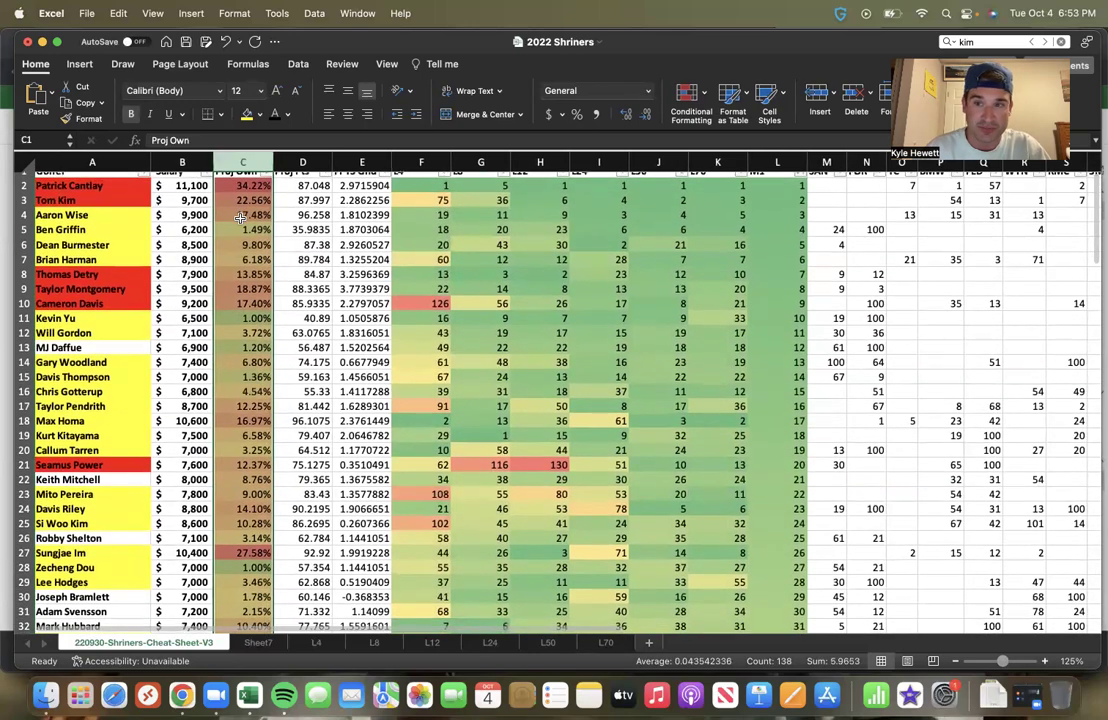
pyautogui.scroll(-5, 241, 218)
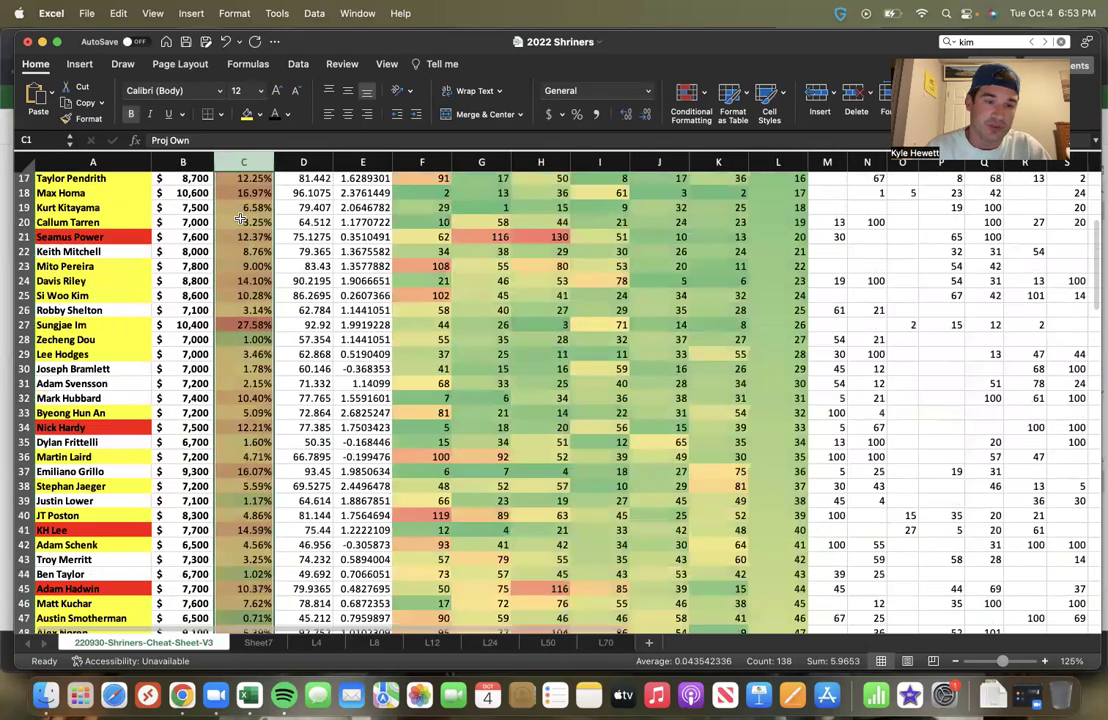
# Step: Examine the Proj Own values from the middle of the golfer list down to its last entries and back at its start
pyautogui.scroll(-15, 241, 218)
pyautogui.scroll(-7, 241, 218)
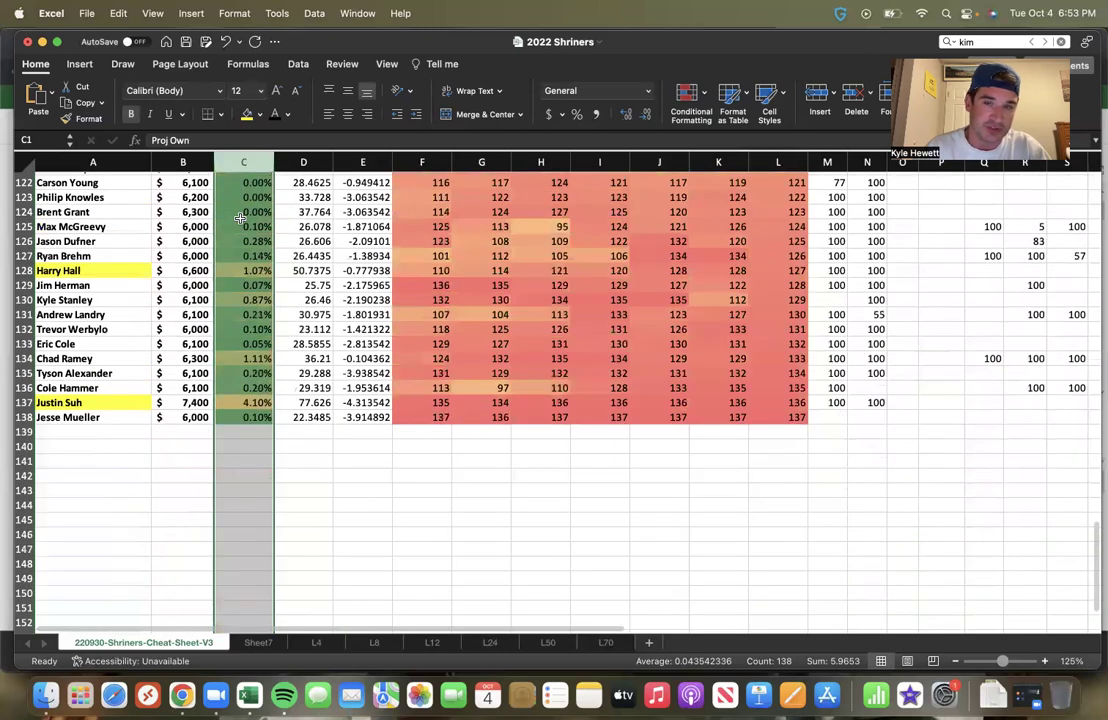
pyautogui.scroll(6, 241, 218)
pyautogui.scroll(10, 241, 218)
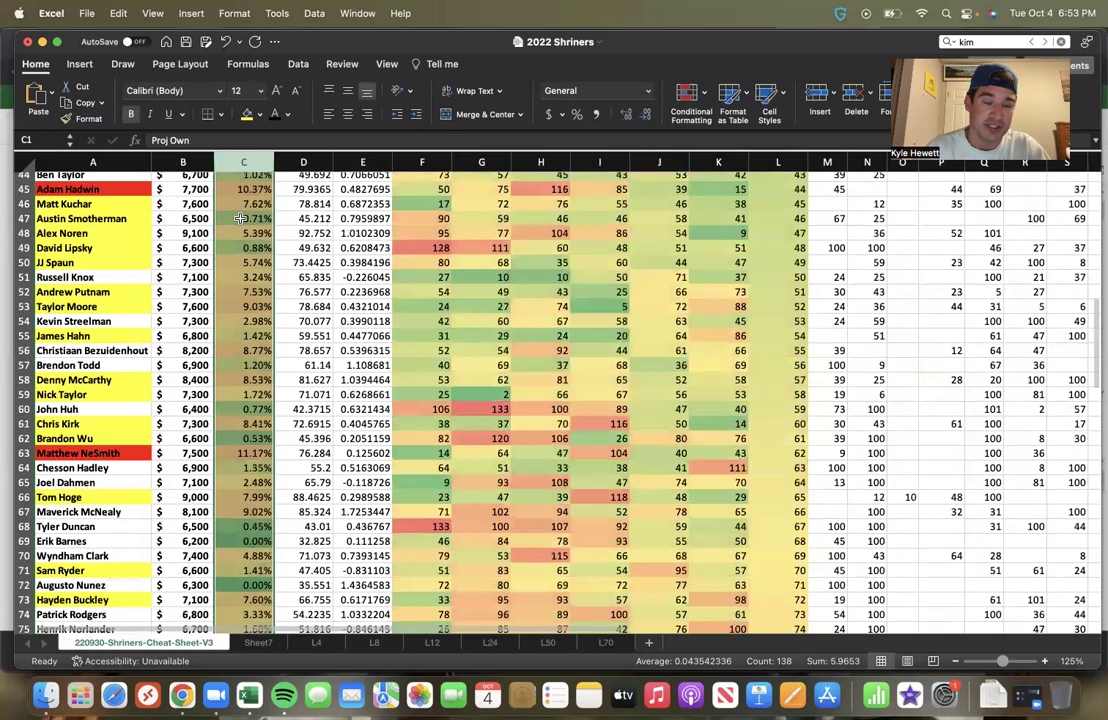
pyautogui.scroll(9, 241, 218)
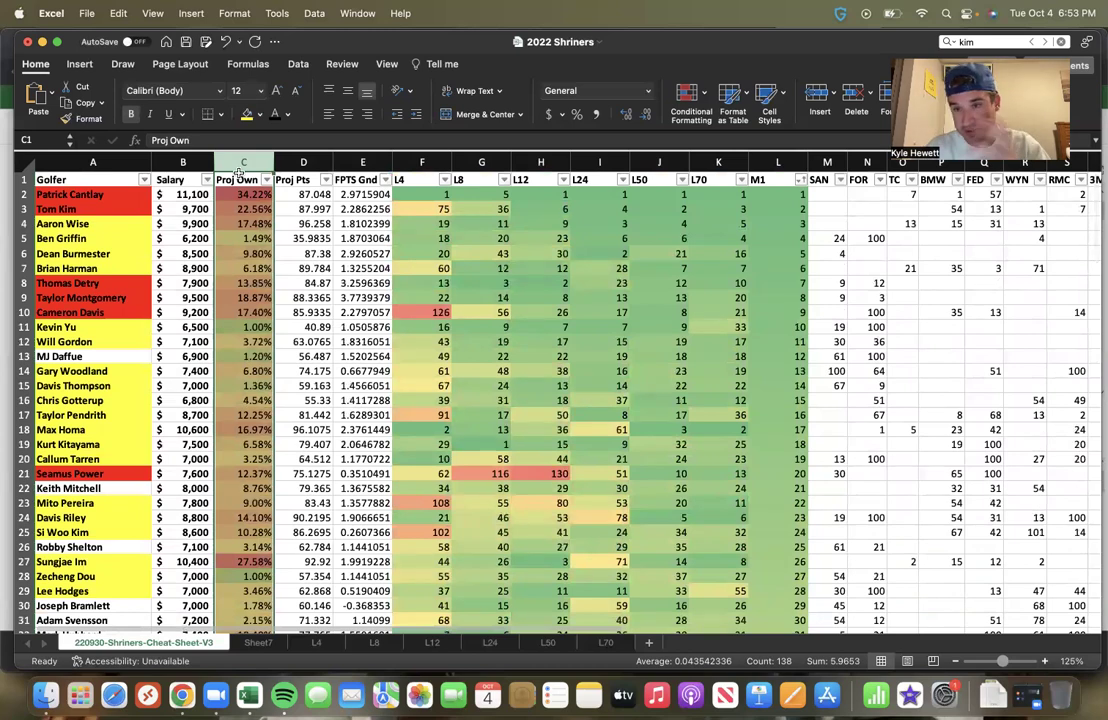
pyautogui.scroll(-1, 241, 172)
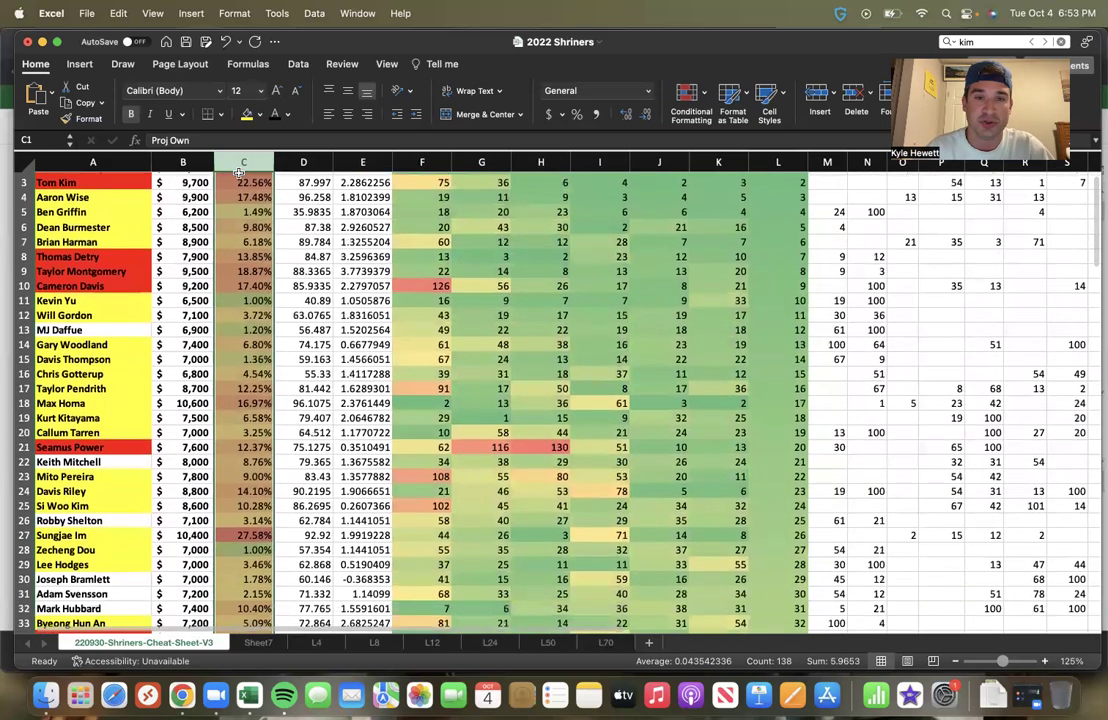
pyautogui.scroll(1, 241, 172)
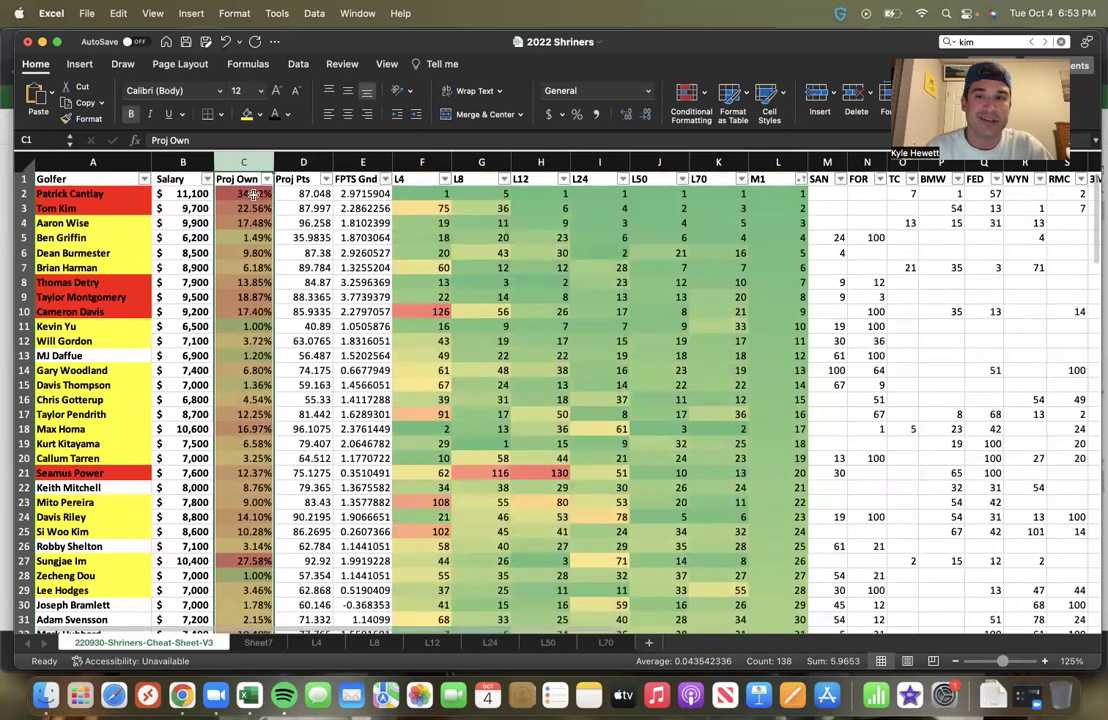
# Step: Examine the projected ownership of Kevin Yu and MJ Daffue, the Davis Riley row, the Proj Own column and the Patrick Cantlay row
pyautogui.click(240, 326)
pyautogui.click(236, 355)
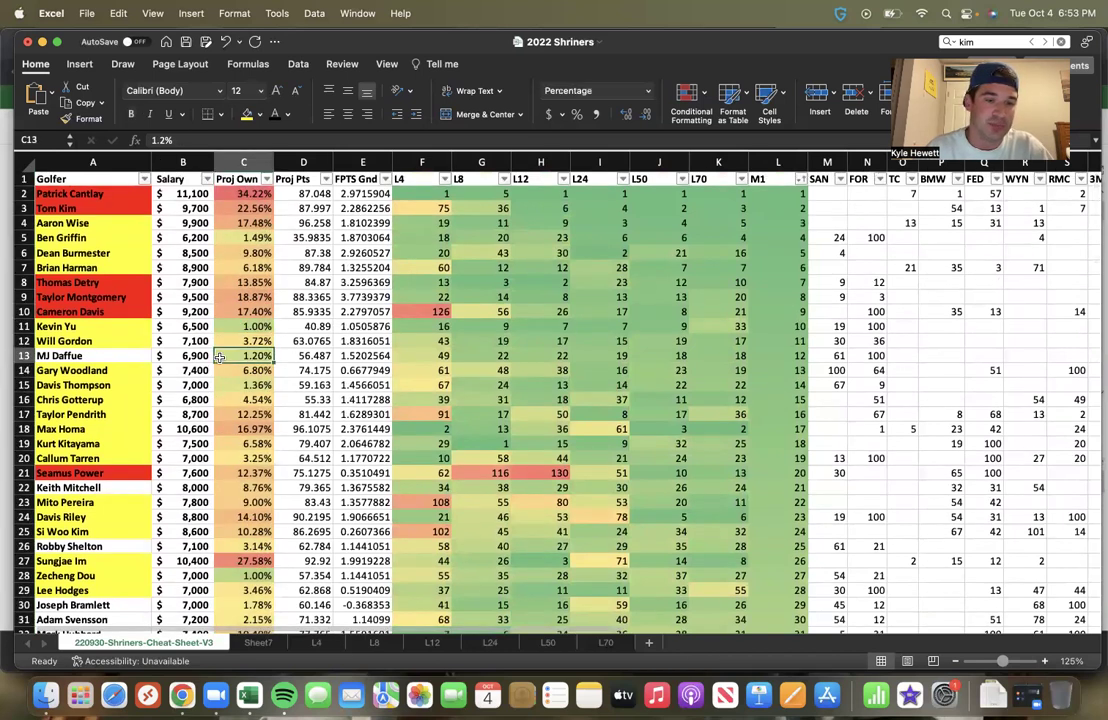
pyautogui.click(80, 512)
pyautogui.click(25, 516)
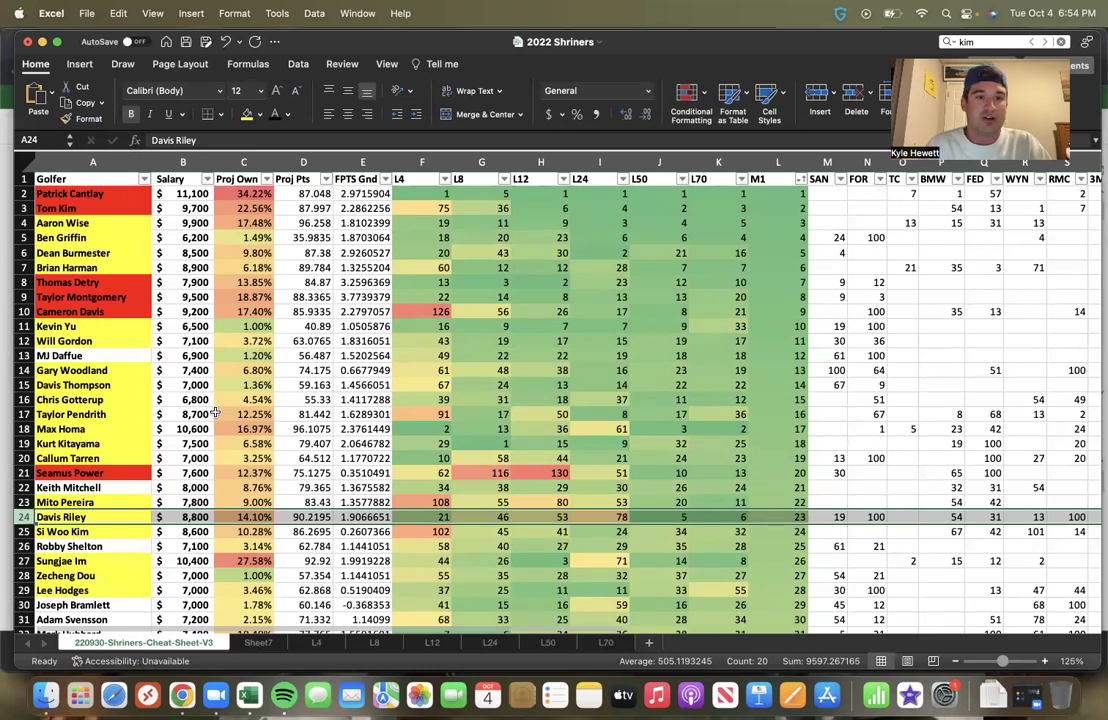
pyautogui.click(247, 163)
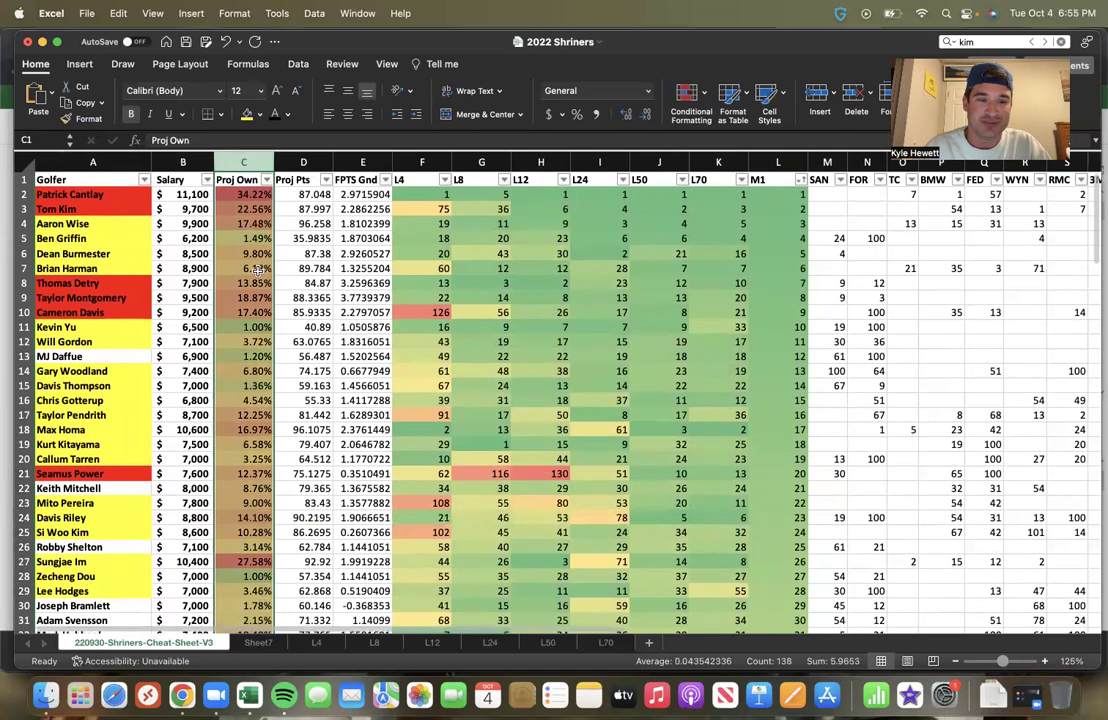
pyautogui.click(24, 194)
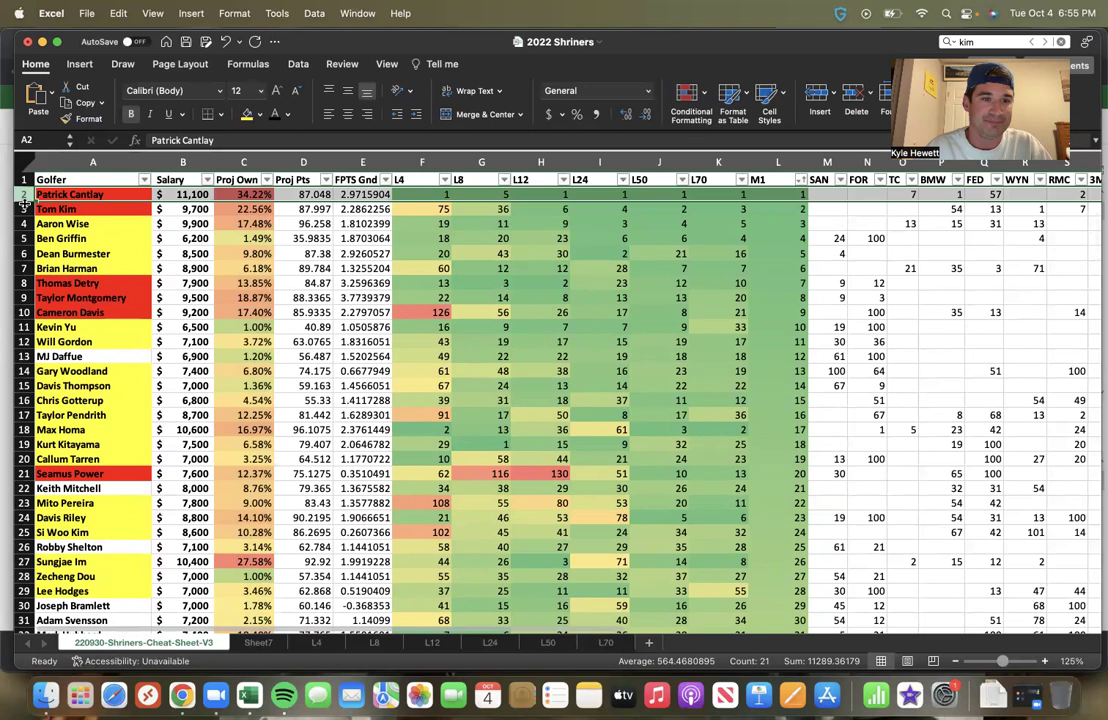
# Step: Sort the golfer table by Salary in descending order and select Patrick Cantlay's name
pyautogui.click(207, 179)
pyautogui.click(340, 230)
pyautogui.click(112, 197)
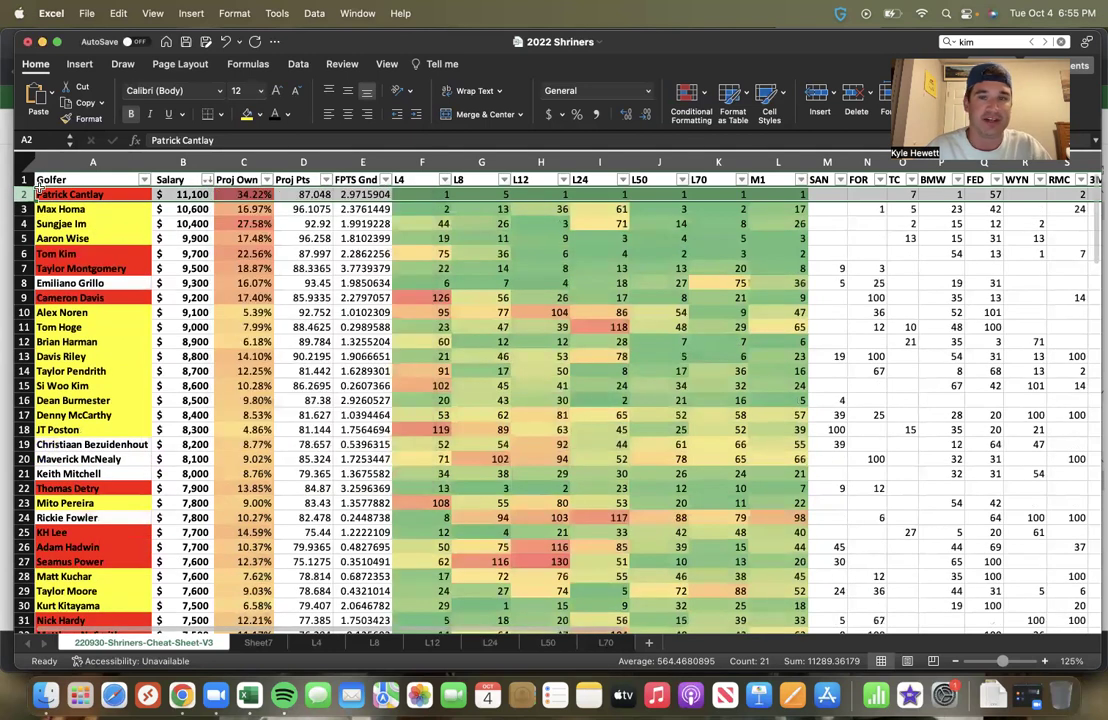
# Step: Compare the salaries of Patrick Cantlay and Max Homa, and those from Aaron Wise to Taylor Montgomery
pyautogui.press('Right')
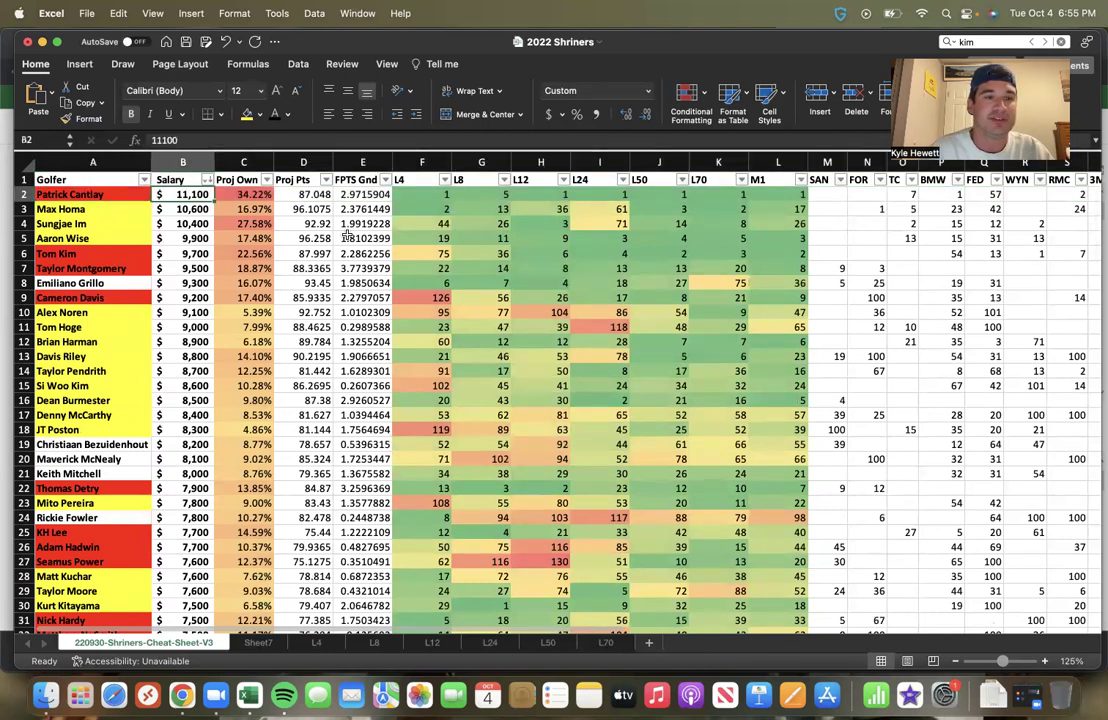
pyautogui.hotkey('shift', 'Down')
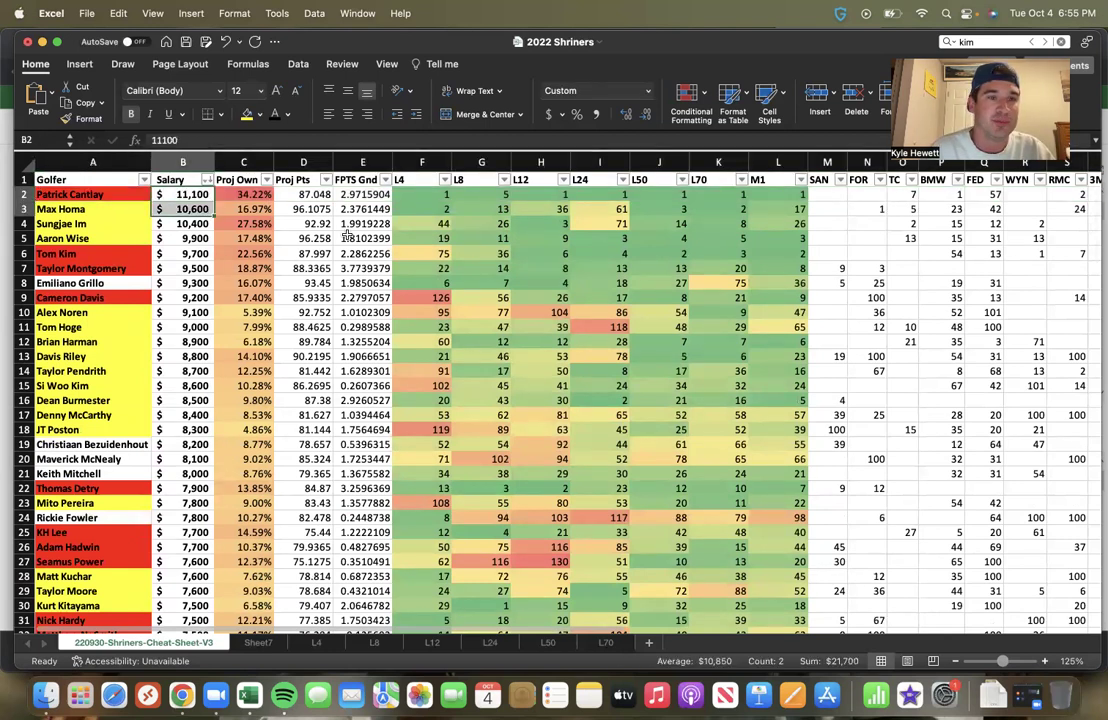
pyautogui.press('Down')
pyautogui.press('Down')
pyautogui.press('Down')
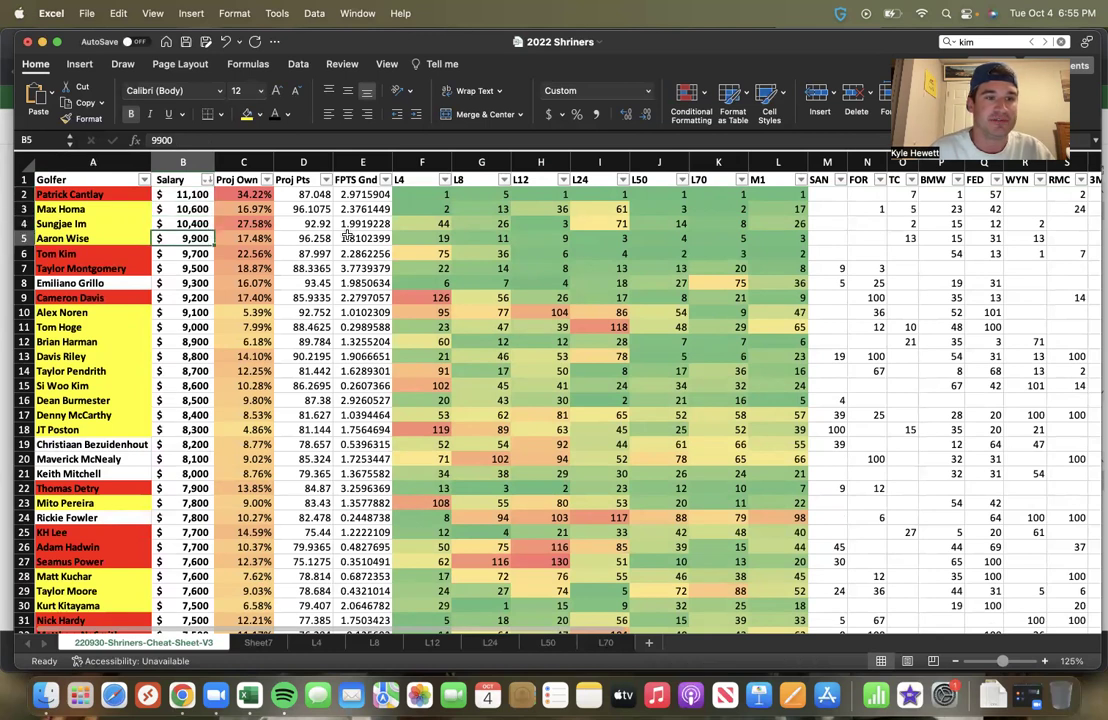
pyautogui.hotkey('shift', 'Down')
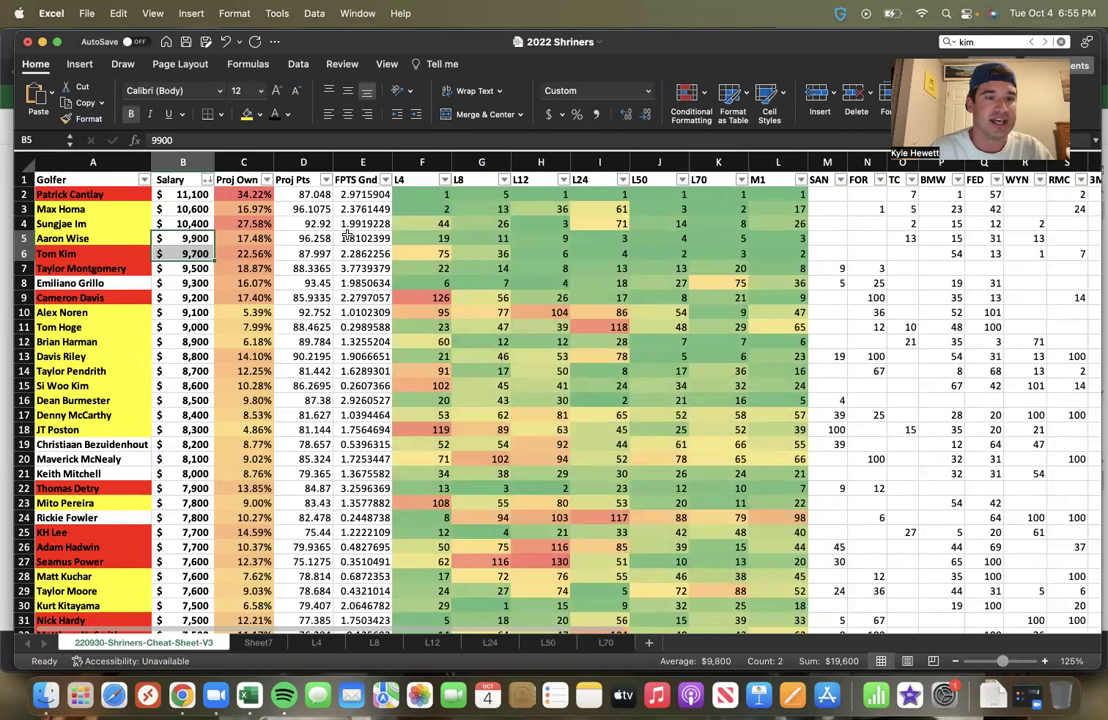
pyautogui.hotkey('shift', 'Down')
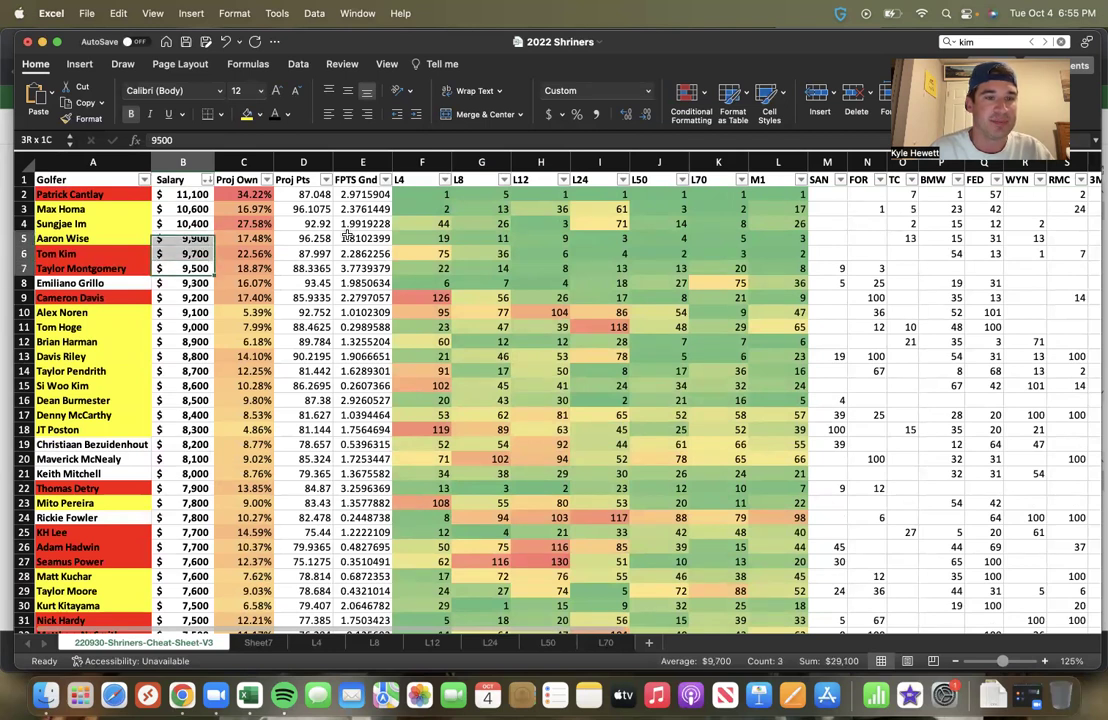
# Step: Highlight the names and salaries of the six golfers from Patrick Cantlay to Taylor Montgomery
pyautogui.hotkey('shift', 'Up')
pyautogui.hotkey('shift', 'Up')
pyautogui.hotkey('shift', 'Up')
pyautogui.hotkey('shift', 'Up')
pyautogui.hotkey('shift', 'Down')
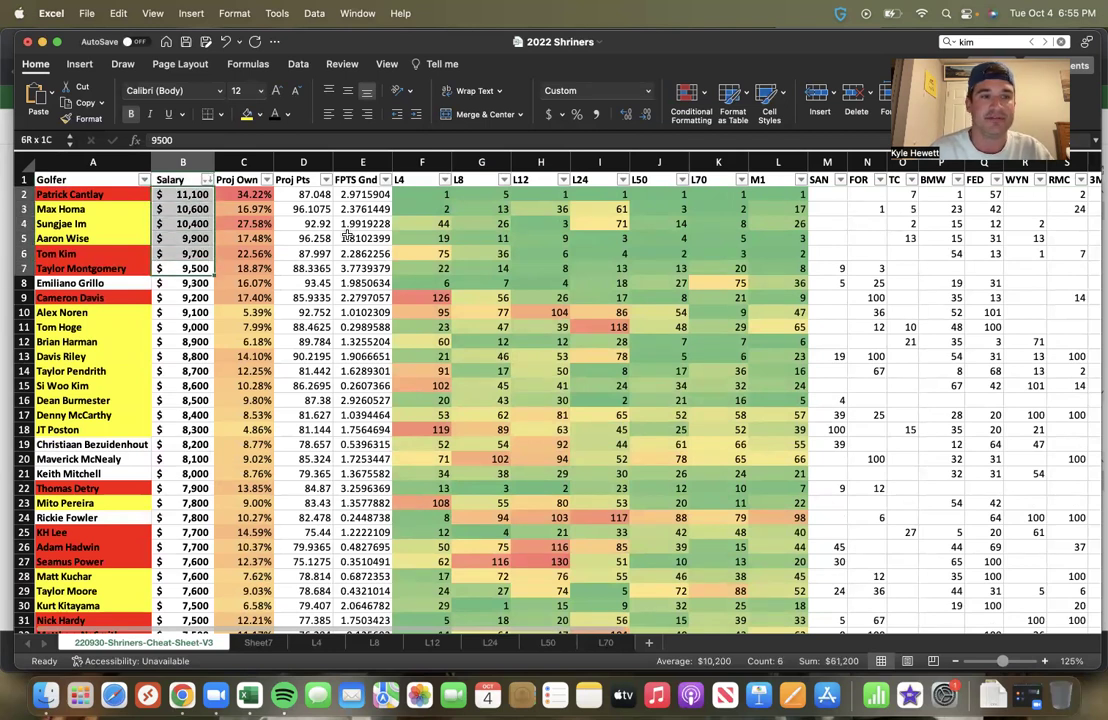
pyautogui.hotkey('shift', 'Left')
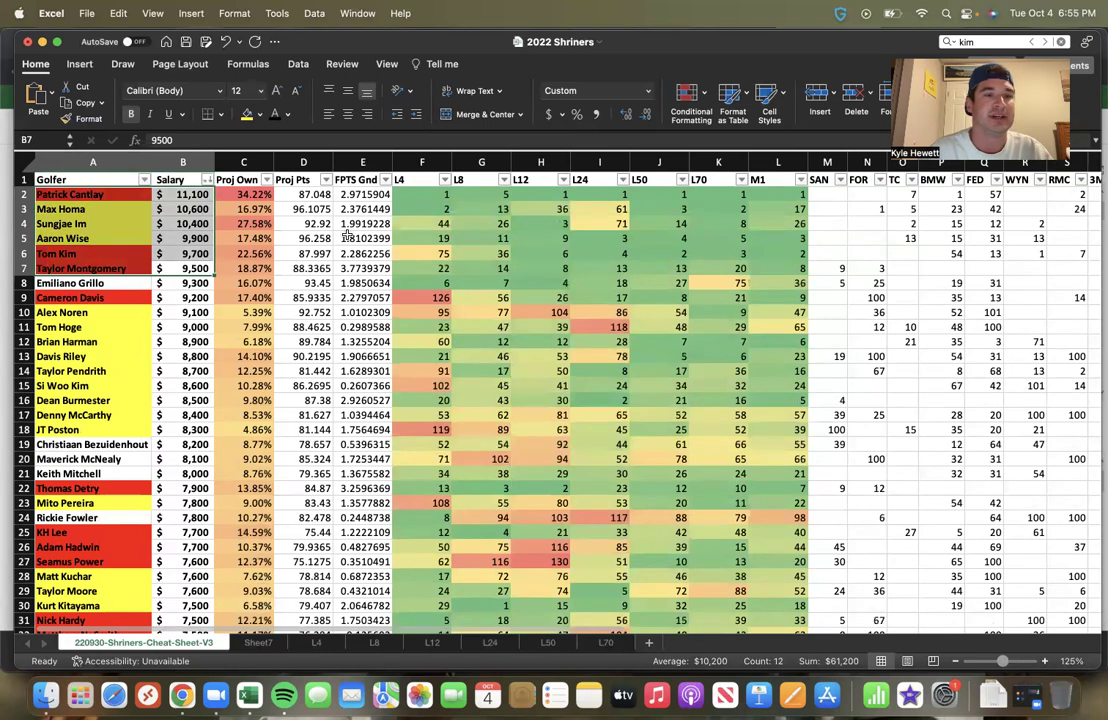
# Step: Fill Sungjae Im's name cell with the standard red color
pyautogui.press('Up')
pyautogui.press('Up')
pyautogui.press('Up')
pyautogui.press('Left')
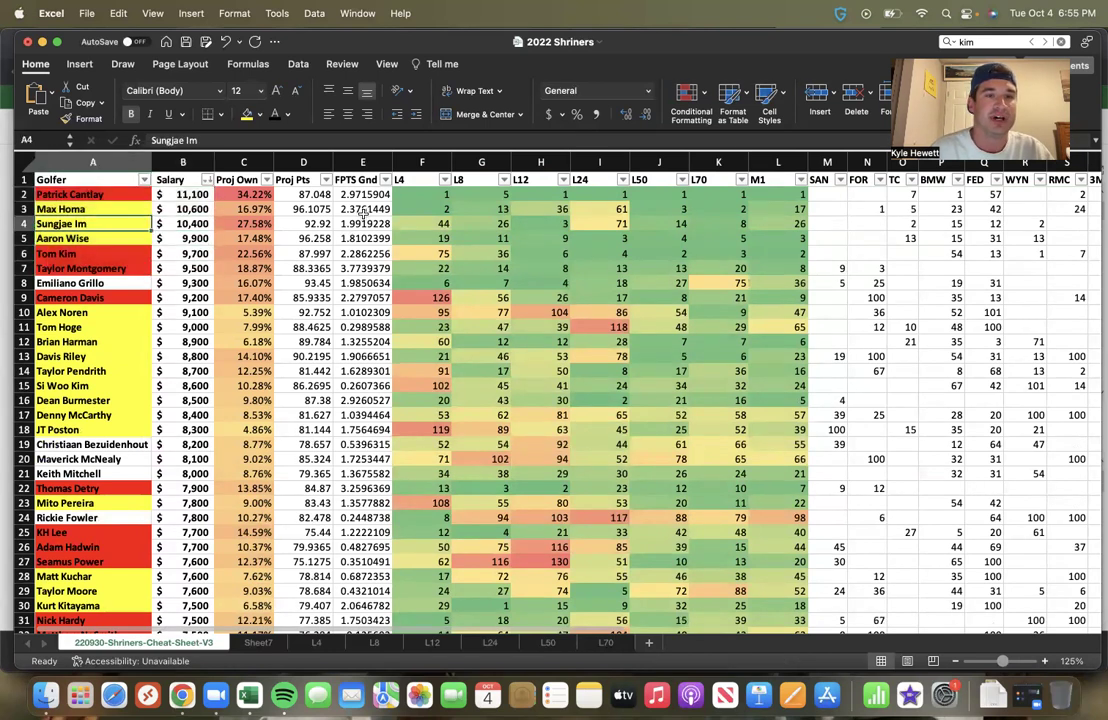
pyautogui.click(259, 114)
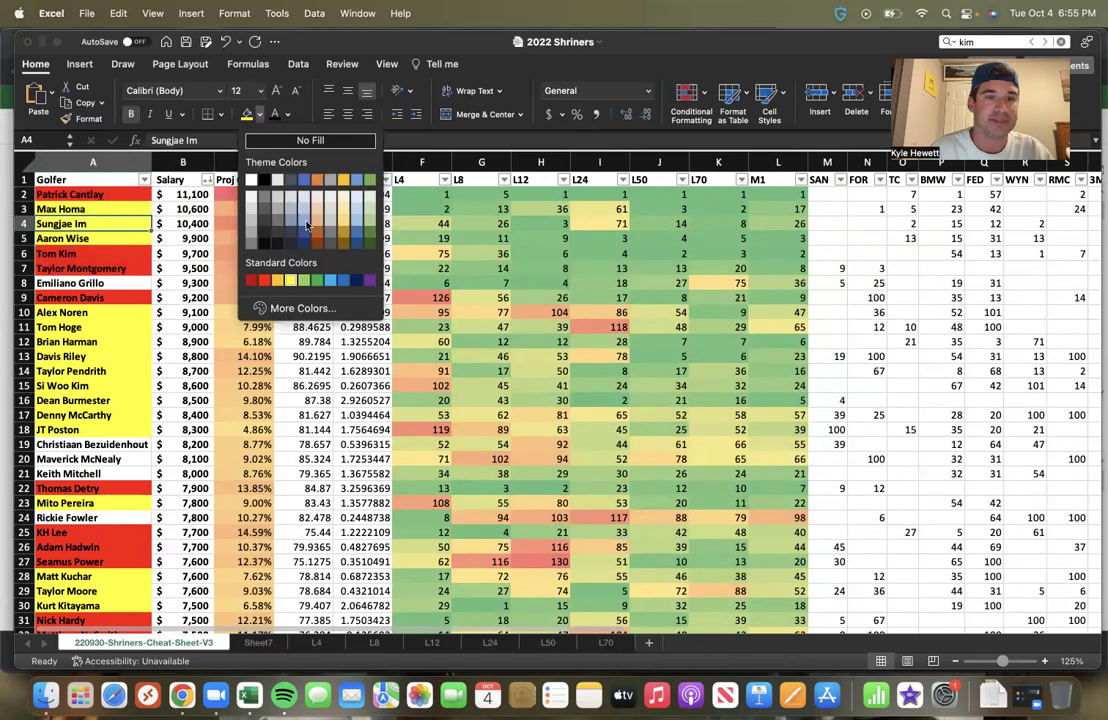
pyautogui.click(263, 280)
pyautogui.click(183, 240)
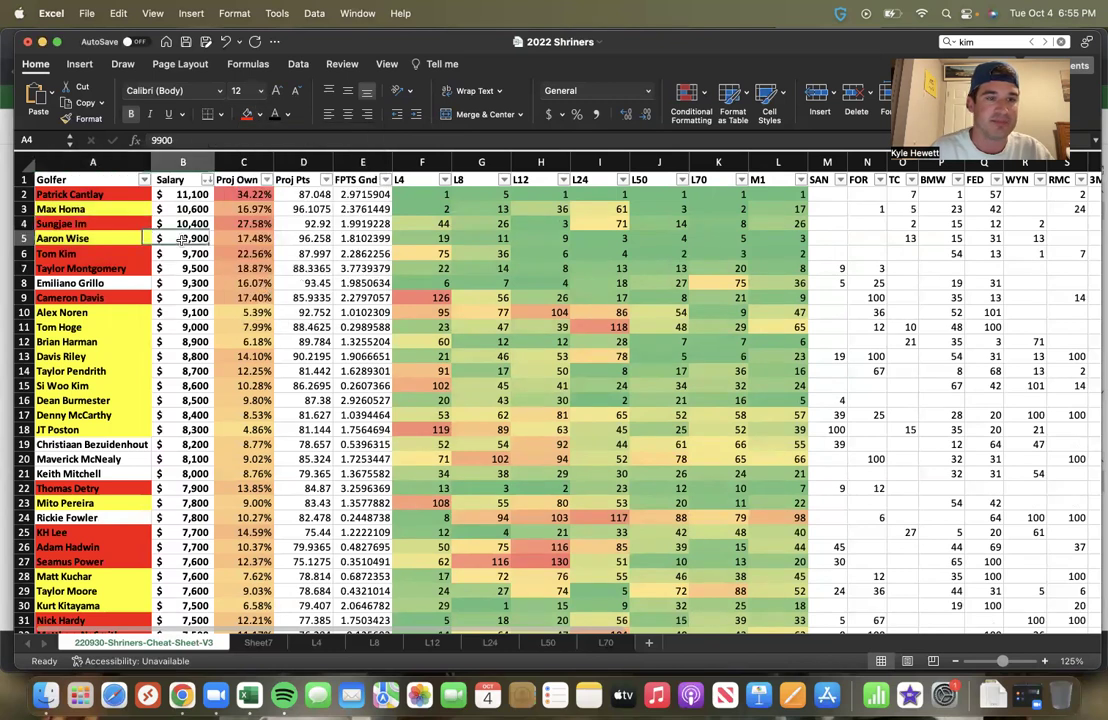
# Step: Highlight the names of the six highest-salaried golfers and examine the projected ownership from Patrick Cantlay down to Cameron Davis
pyautogui.moveTo(107, 268)
pyautogui.mouseDown()
pyautogui.moveTo(107, 225)
pyautogui.moveTo(96, 262)
pyautogui.moveTo(100, 170)
pyautogui.moveTo(93, 272)
pyautogui.mouseUp()
pyautogui.click(101, 194)
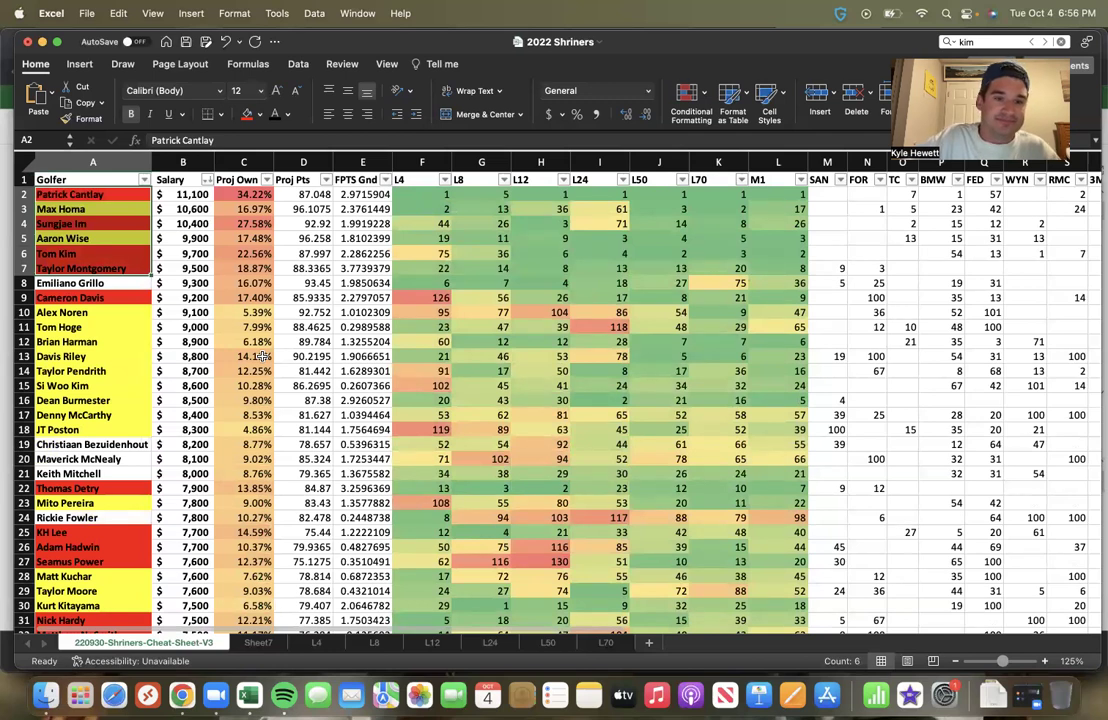
pyautogui.press('Right')
pyautogui.press('Right')
pyautogui.press('Down')
pyautogui.press('Down')
pyautogui.press('Down')
pyautogui.press('Down')
pyautogui.press('Down')
pyautogui.press('Down')
pyautogui.press('Down')
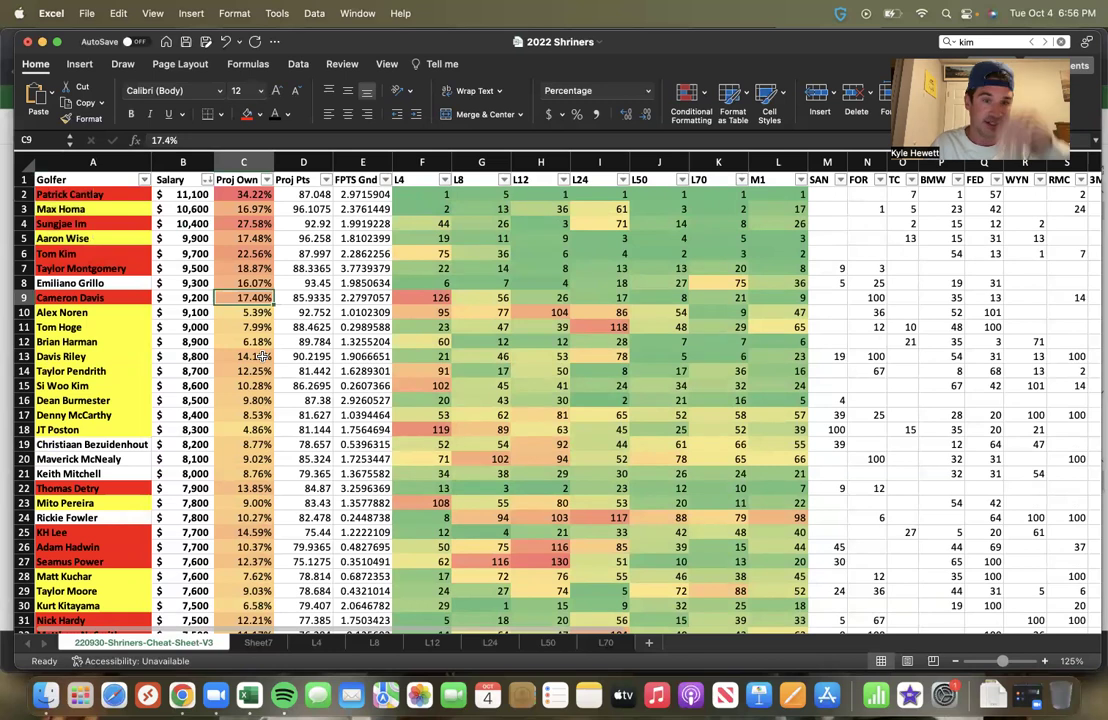
# Step: Review the entries around Cameron Davis and return up the golfer names to Patrick Cantlay
pyautogui.press('Down')
pyautogui.press('Up')
pyautogui.press('Up')
pyautogui.press('Left')
pyautogui.press('Left')
pyautogui.press('Up')
pyautogui.press('Up')
pyautogui.press('Up')
pyautogui.press('Up')
pyautogui.press('Up')
pyautogui.press('Up')
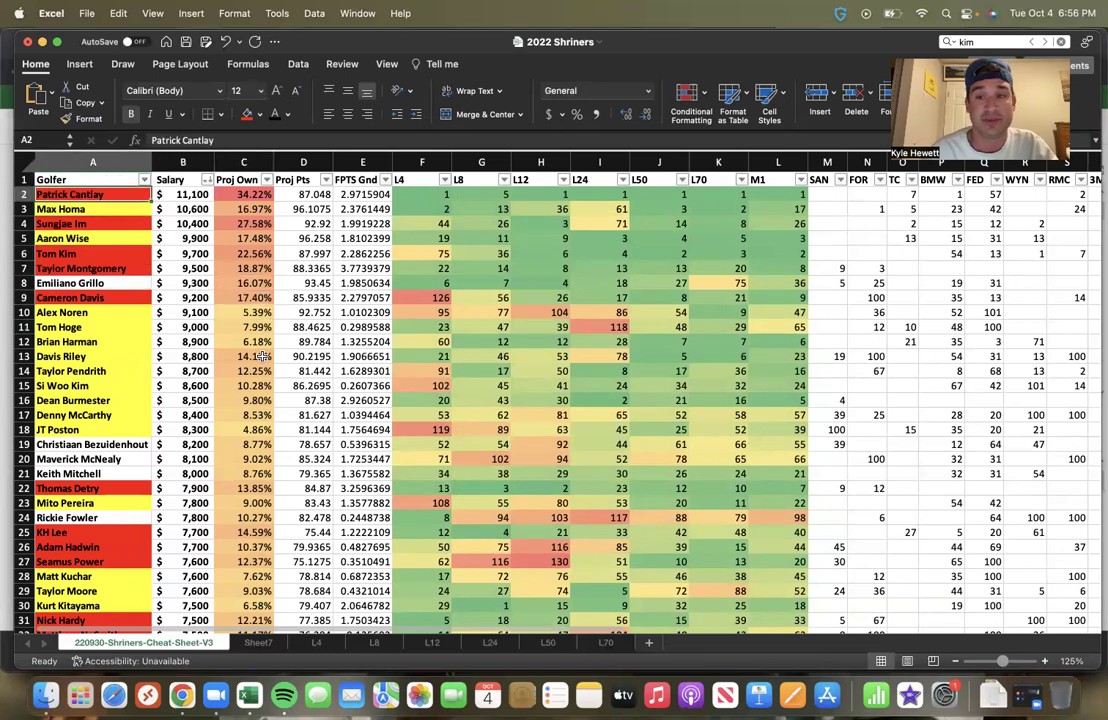
# Step: Compare Patrick Cantlay's salary with his projected ownership
pyautogui.press('Right')
pyautogui.press('Right')
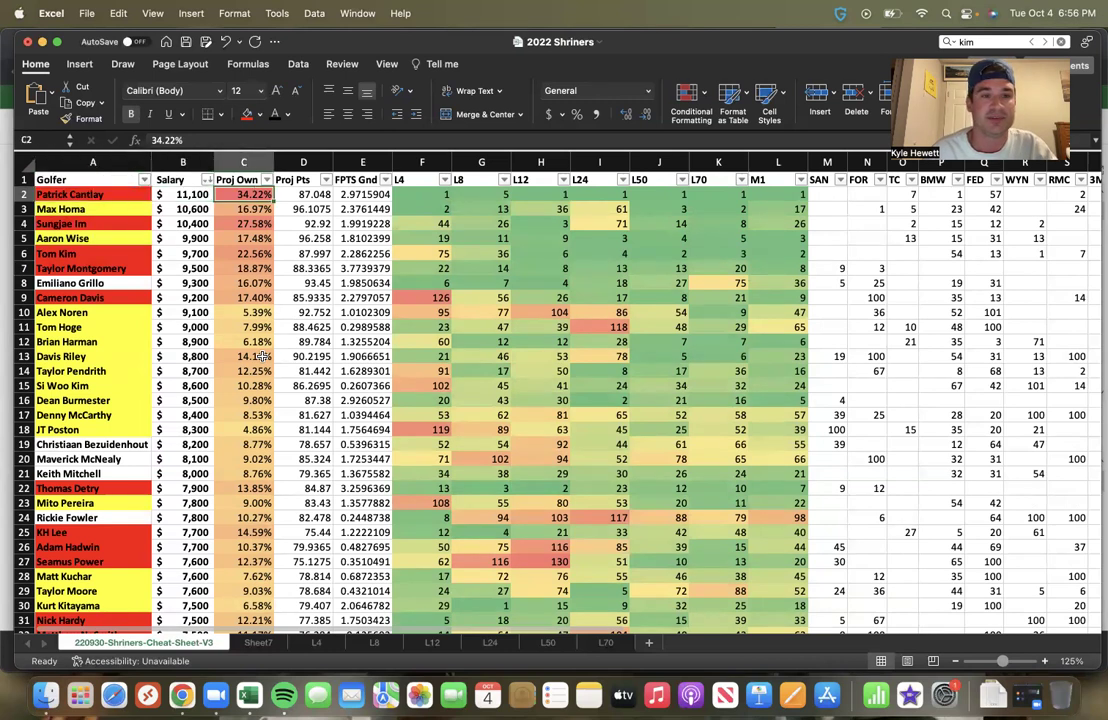
pyautogui.press('Left')
pyautogui.press('Left')
pyautogui.press('Right')
pyautogui.press('Right')
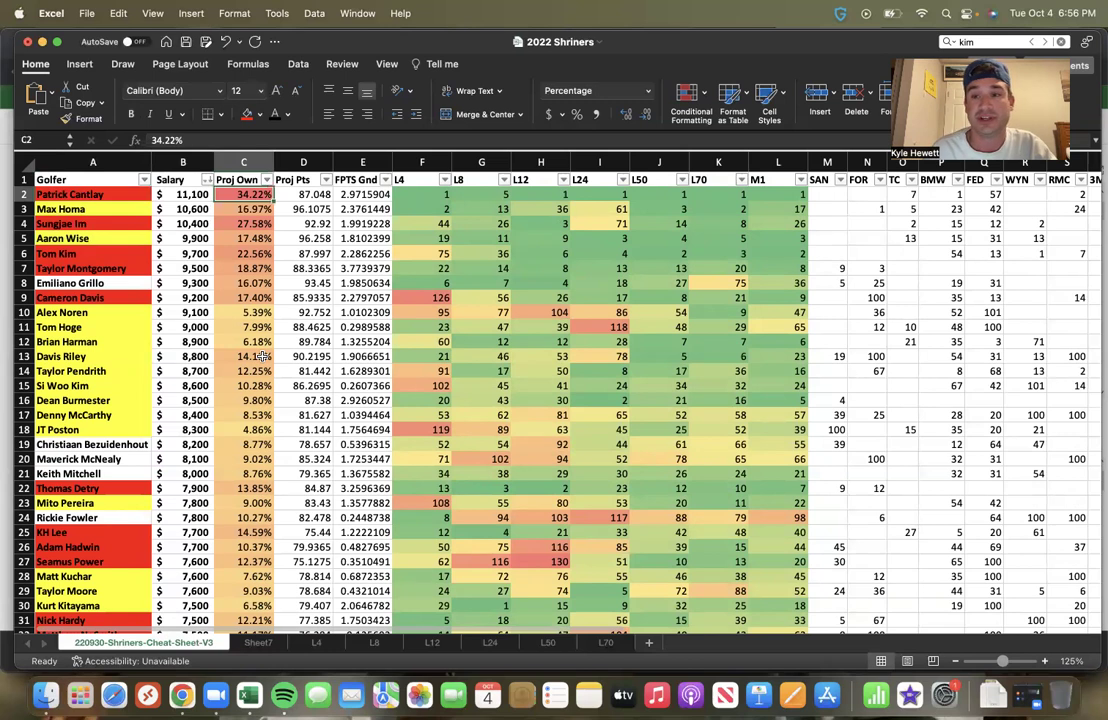
pyautogui.press('Left')
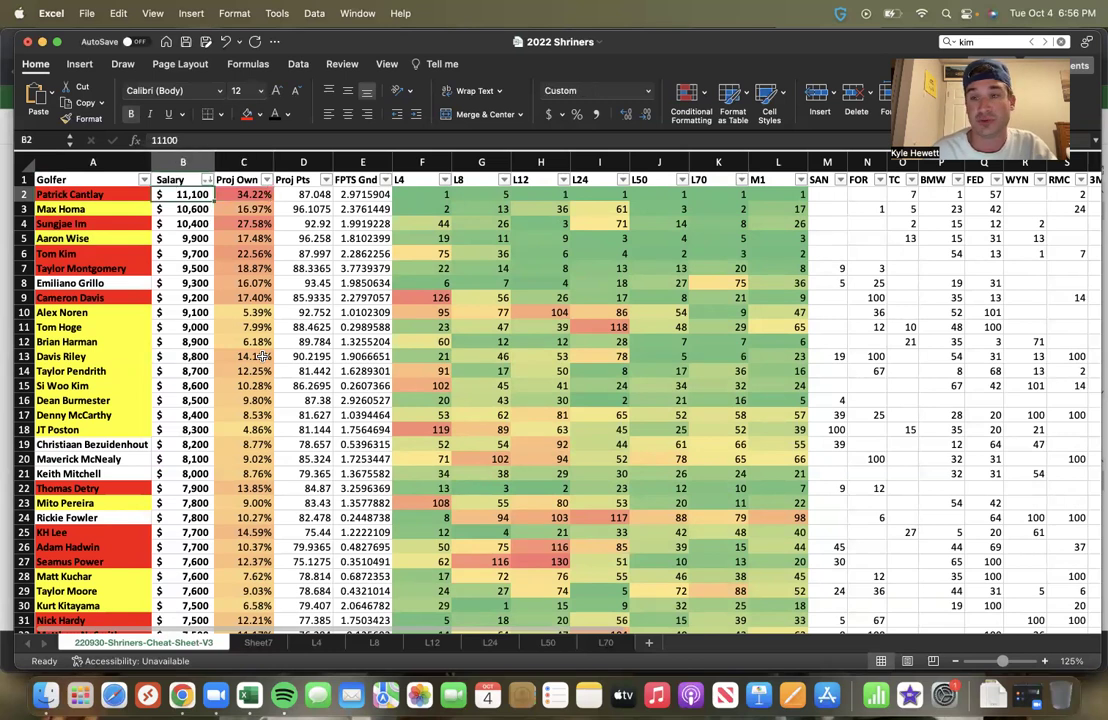
pyautogui.press('Left')
pyautogui.press('Right')
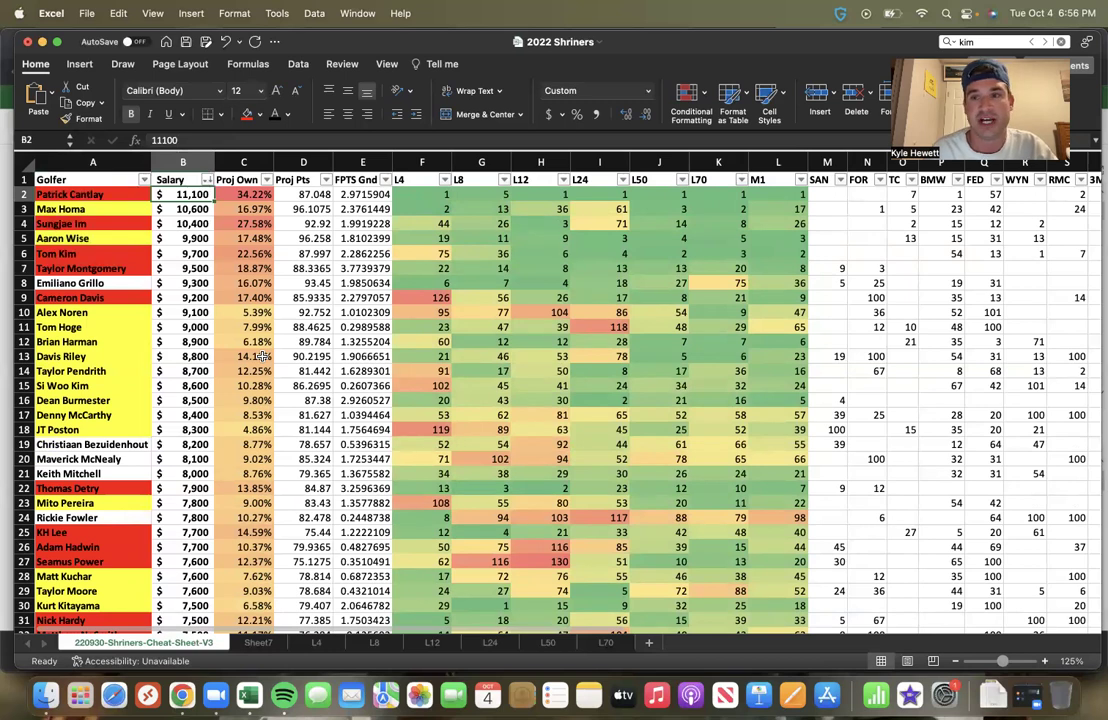
pyautogui.press('Left')
pyautogui.press('Right')
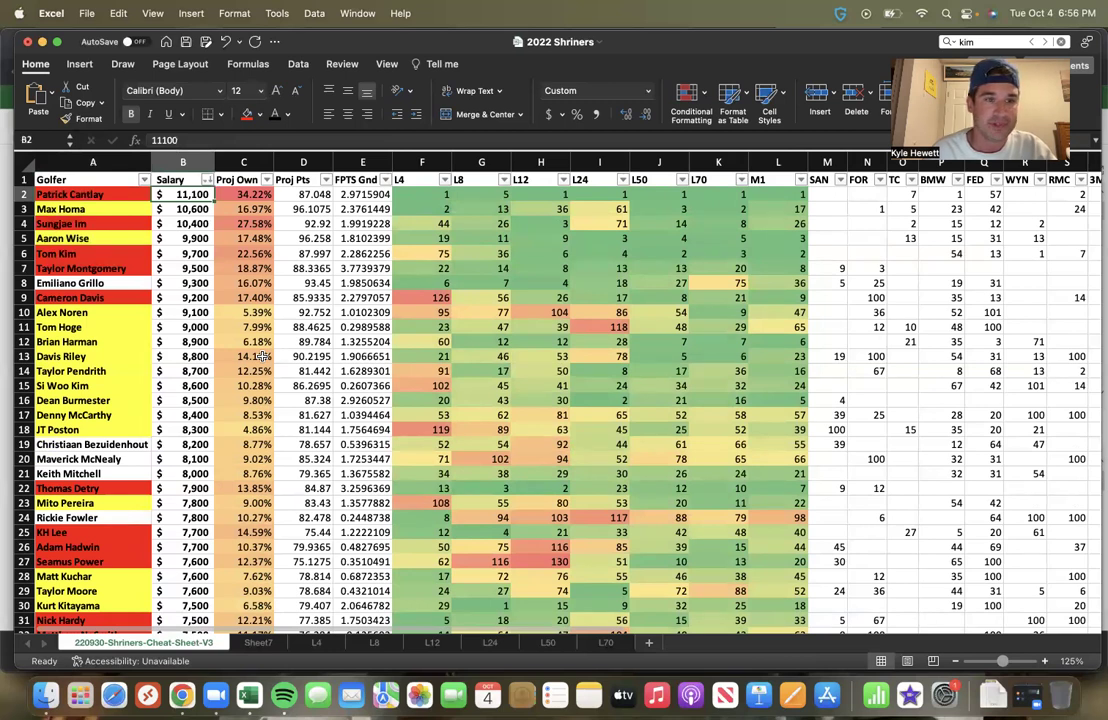
pyautogui.press('Right')
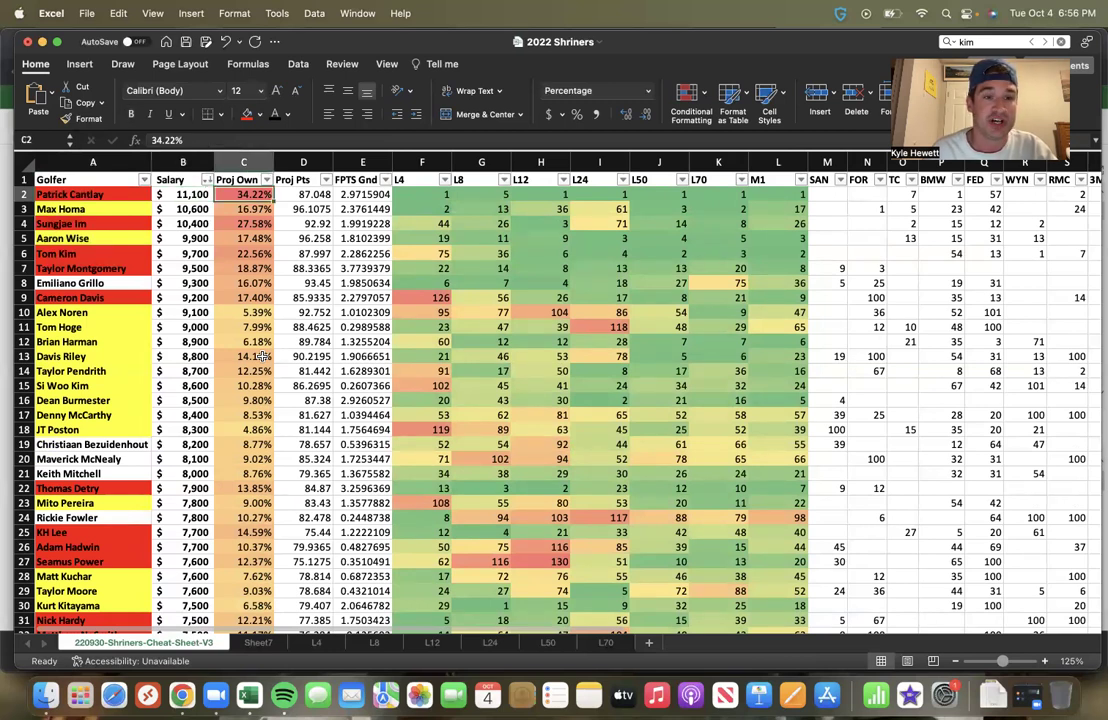
# Step: Examine Max Homa's salary and name entry against Patrick Cantlay's
pyautogui.press('Left')
pyautogui.press('Down')
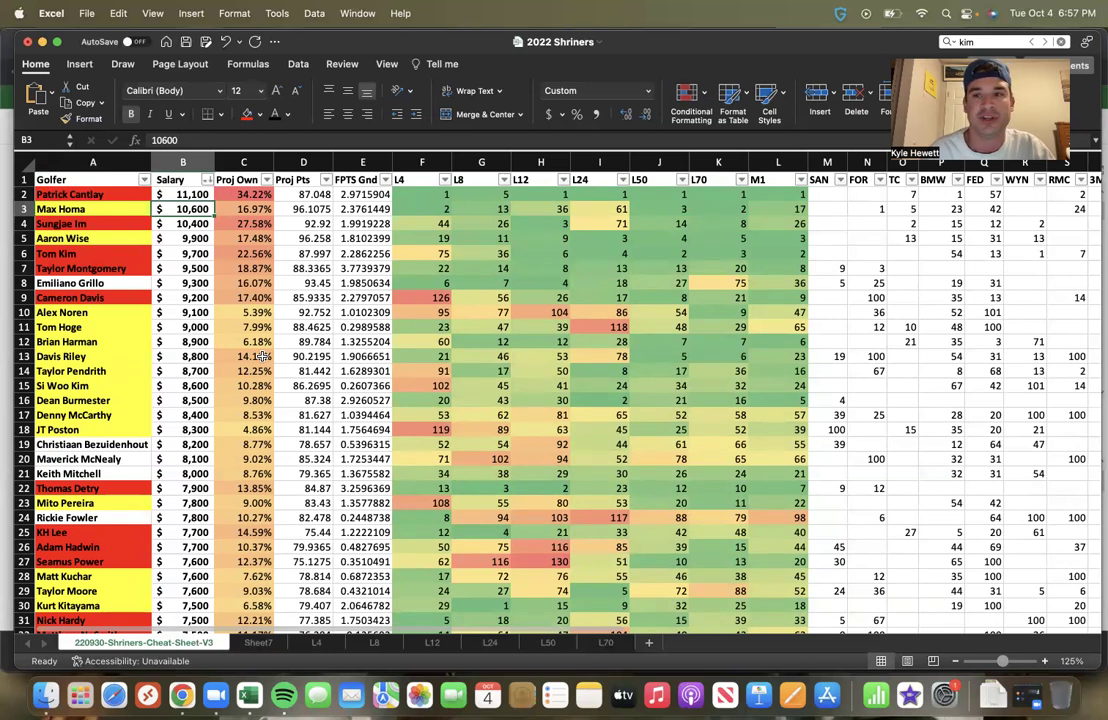
pyautogui.press('Left')
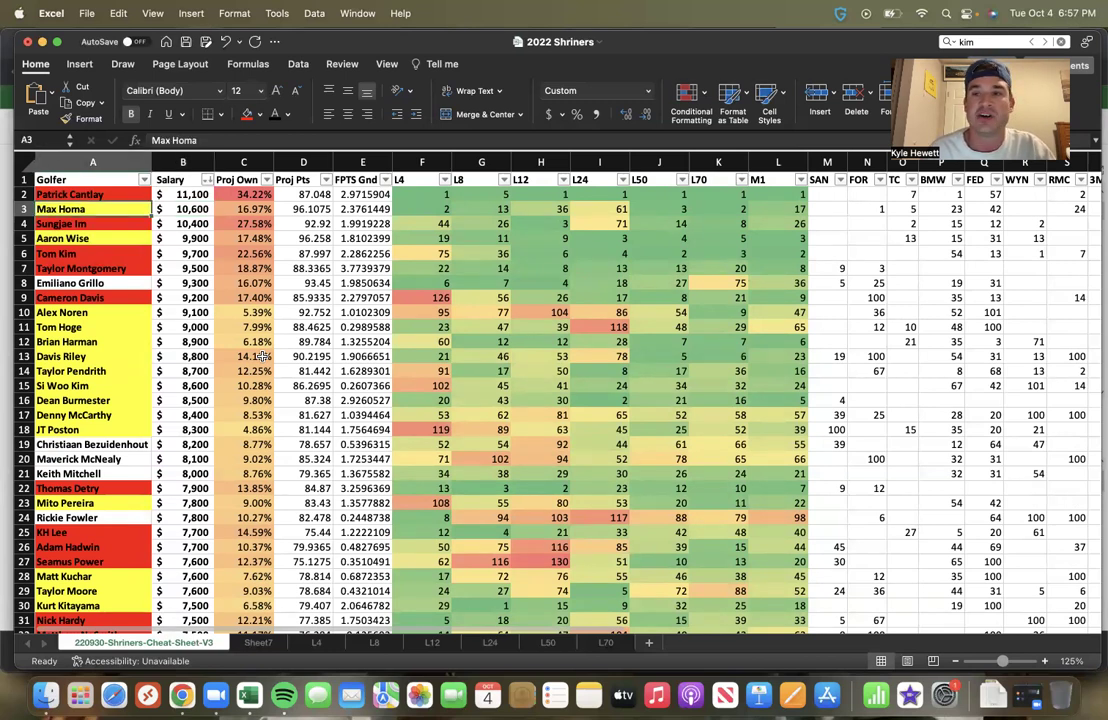
pyautogui.press('Up')
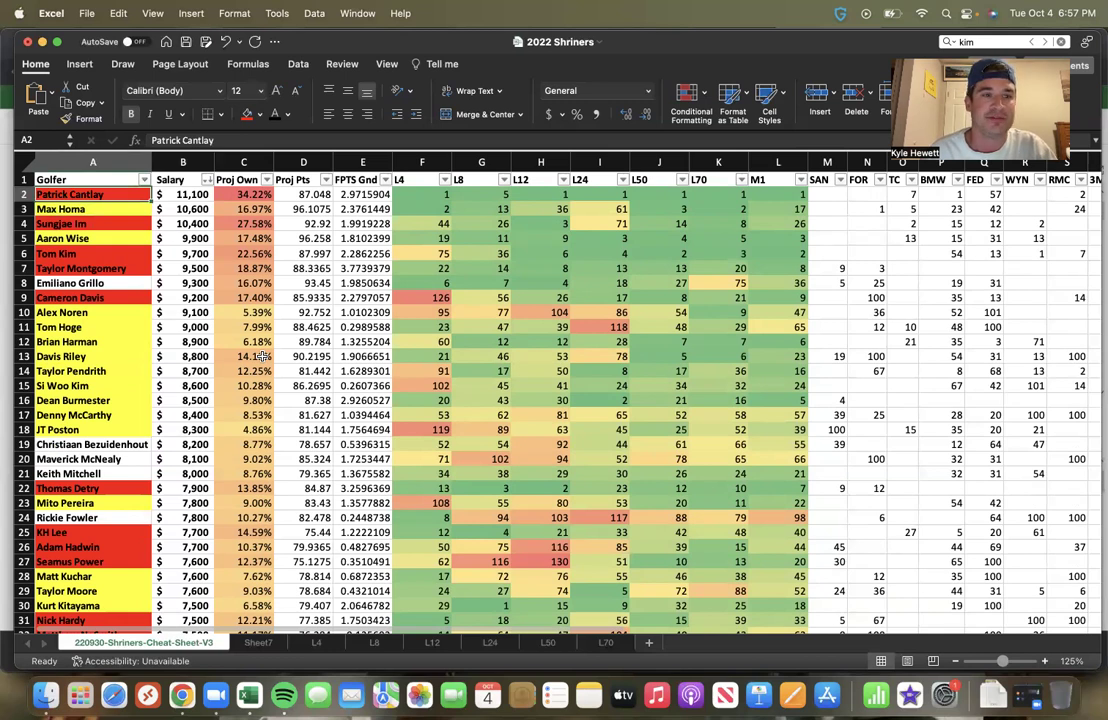
# Step: Recheck Patrick Cantlay's projected ownership and examine the ownership values down to Aaron Wise
pyautogui.press('Right')
pyautogui.press('Right')
pyautogui.press('Right')
pyautogui.press('Left')
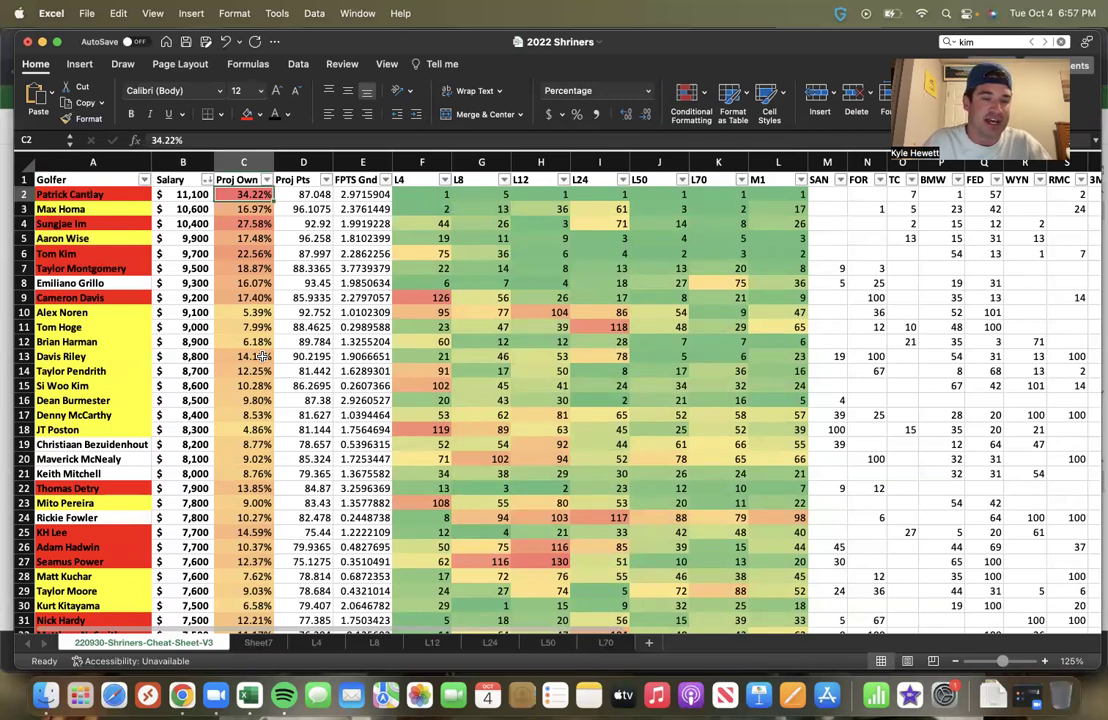
pyautogui.press('Left')
pyautogui.press('Left')
pyautogui.press('Right')
pyautogui.press('Right')
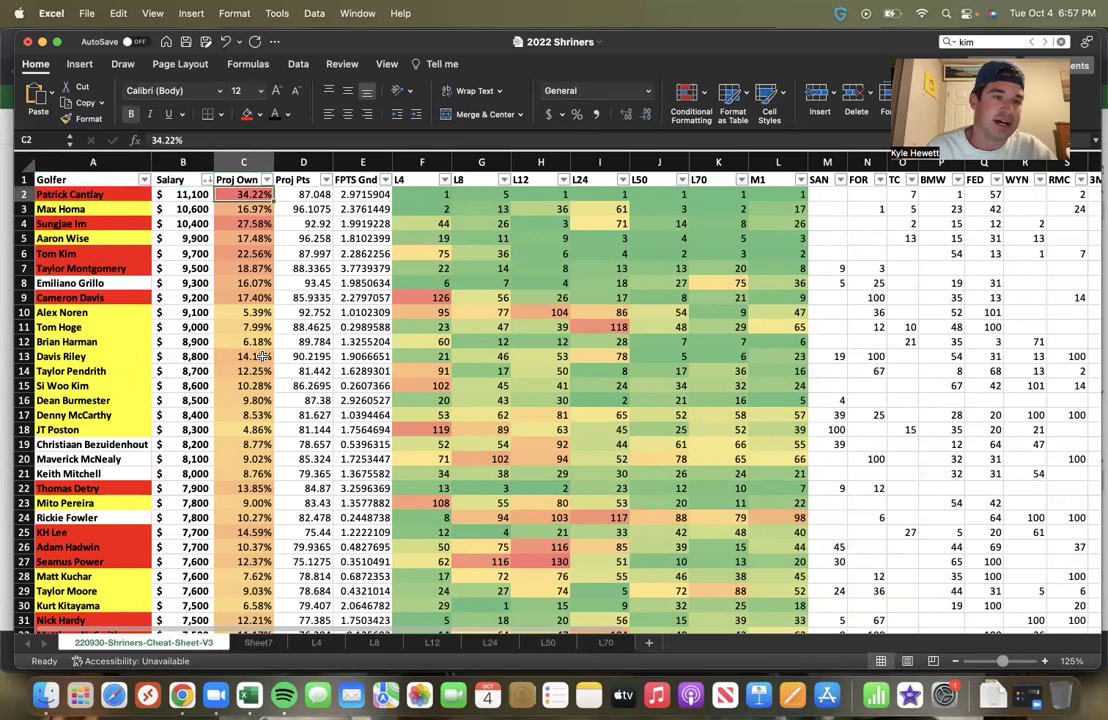
pyautogui.press('Down')
pyautogui.press('Down')
pyautogui.press('Down')
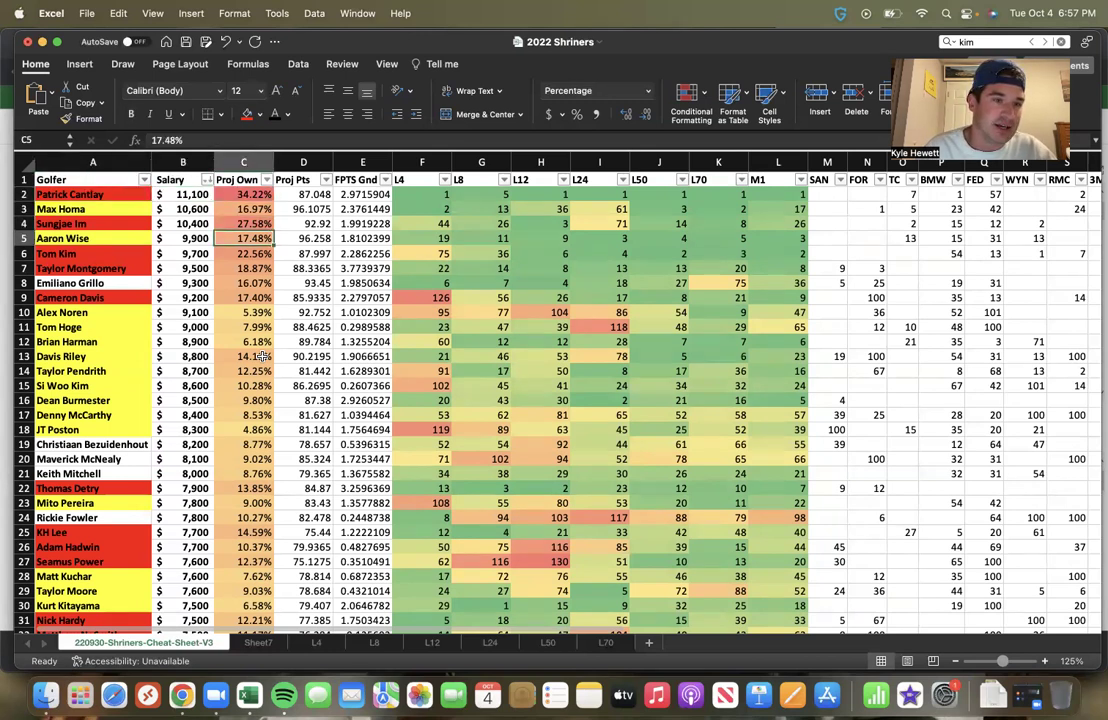
# Step: Review the projected ownership values between Patrick Cantlay and Cameron Davis
pyautogui.press('Up')
pyautogui.press('Up')
pyautogui.press('Down')
pyautogui.press('Down')
pyautogui.press('Up')
pyautogui.press('Up')
pyautogui.press('Up')
pyautogui.press('Up')
pyautogui.press('Down')
pyautogui.press('Down')
pyautogui.press('Down')
pyautogui.press('Down')
pyautogui.press('Down')
pyautogui.press('Down')
pyautogui.press('Down')
pyautogui.press('Down')
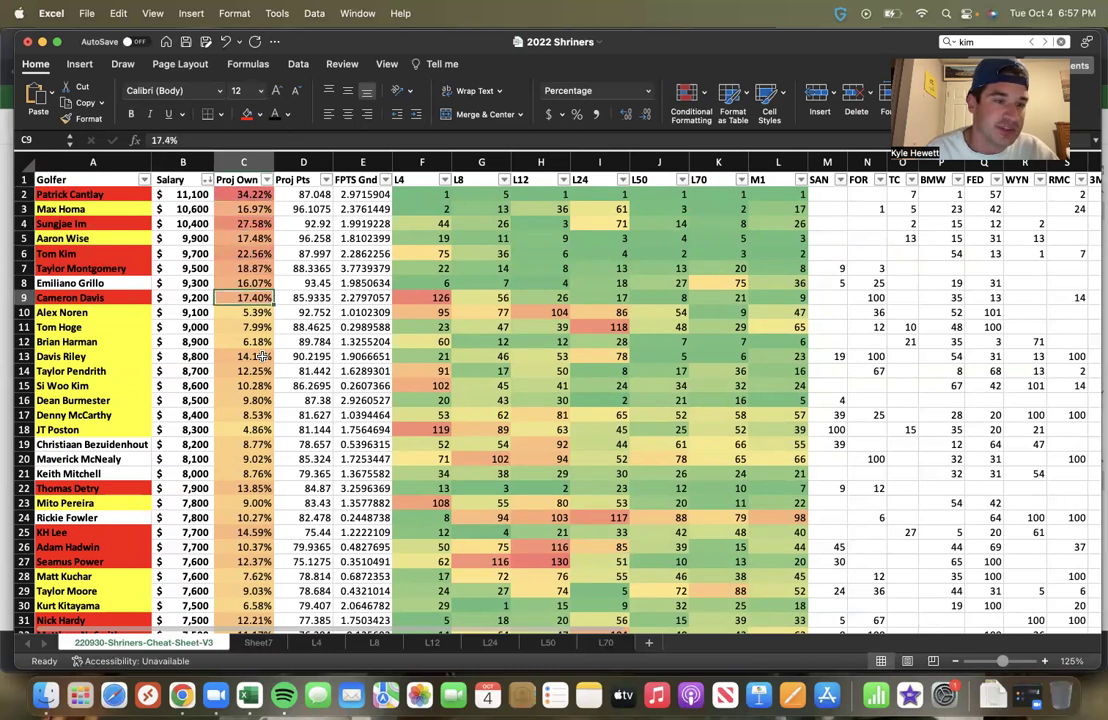
# Step: Highlight the names, salaries and projected ownership from Cameron Davis up to Patrick Cantlay, then return to Cameron Davis's name
pyautogui.hotkey('shift', 'Up')
pyautogui.hotkey('shift', 'Up')
pyautogui.hotkey('shift', 'Up')
pyautogui.hotkey('shift', 'Up')
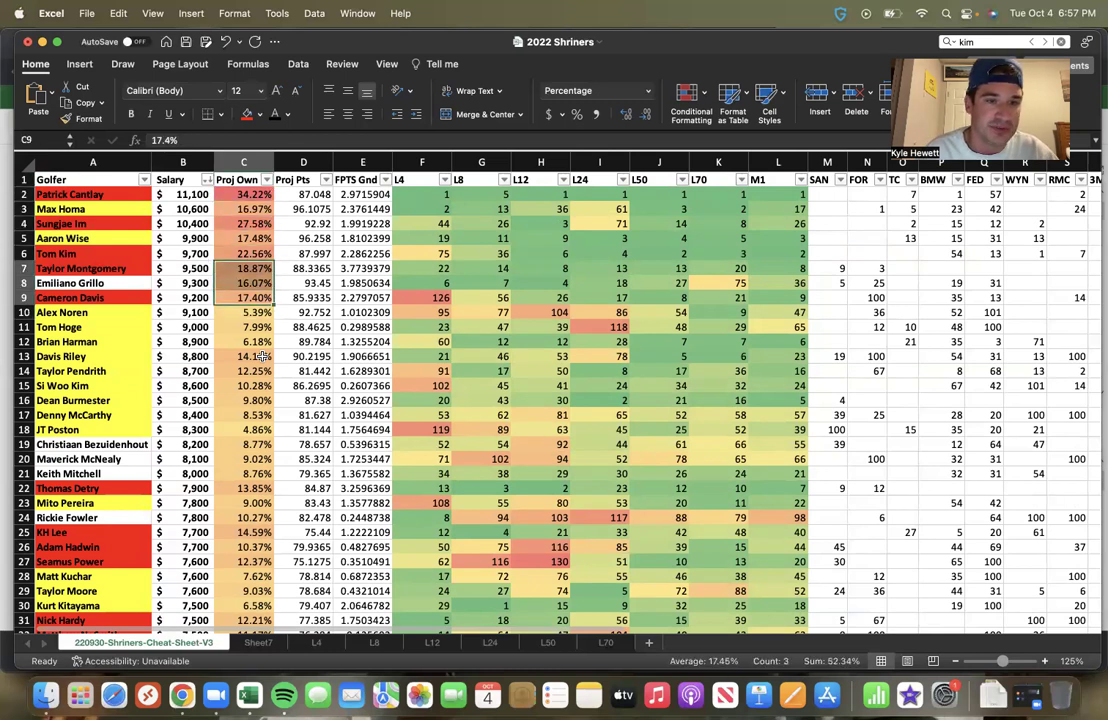
pyautogui.hotkey('shift', 'Up')
pyautogui.hotkey('shift', 'Up')
pyautogui.hotkey('shift', 'Up')
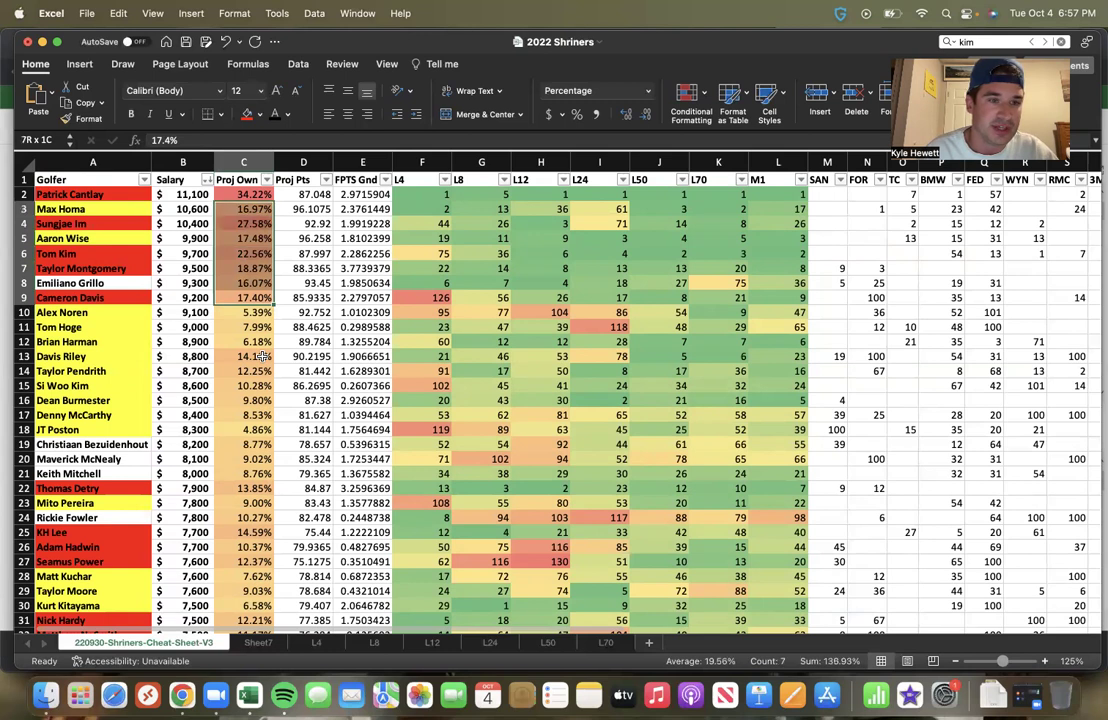
pyautogui.hotkey('shift', 'Left')
pyautogui.hotkey('shift', 'Left')
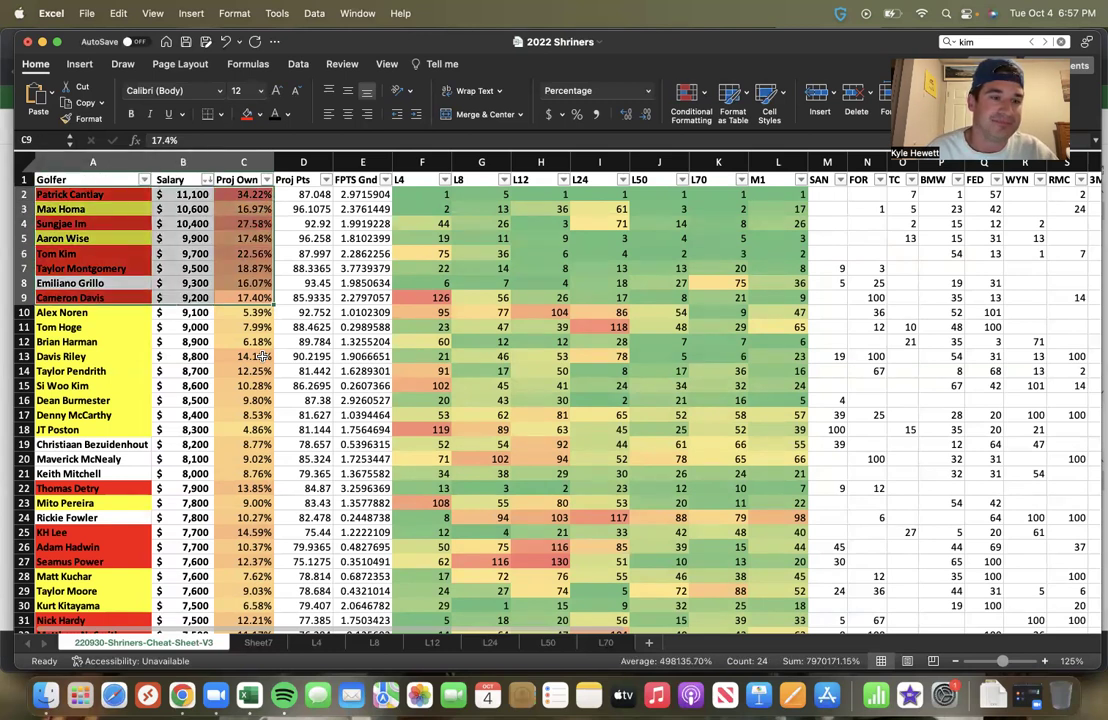
pyautogui.press('Left')
pyautogui.press('Left')
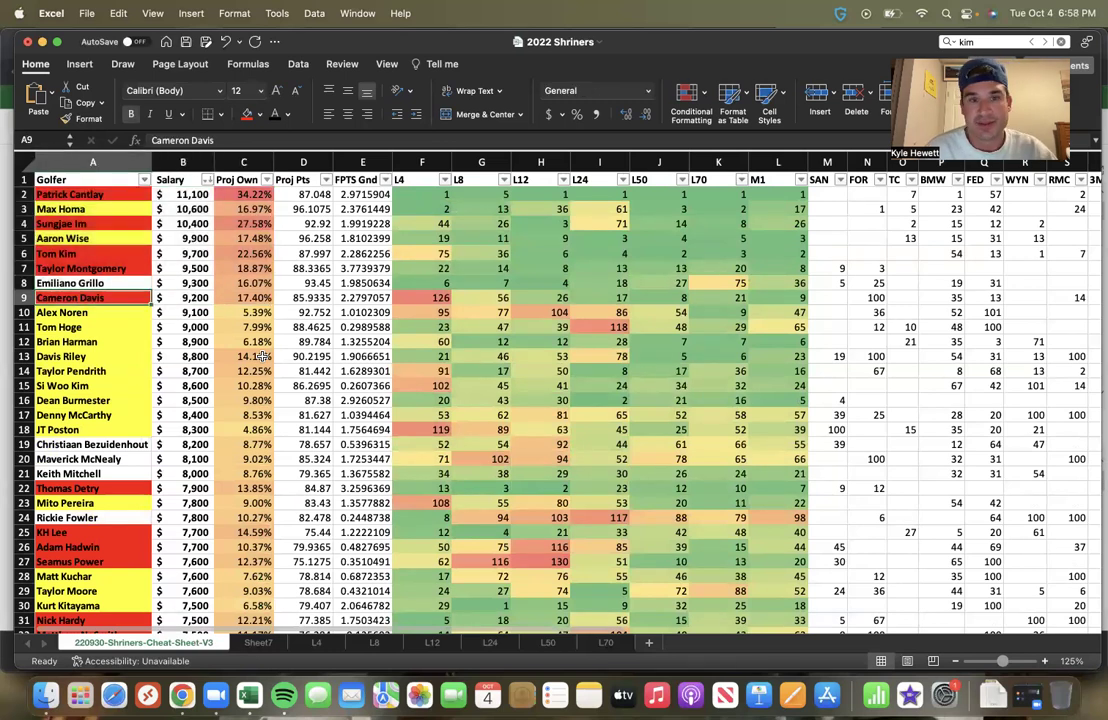
# Step: Go up the golfer names from Cameron Davis to Patrick Cantlay and weigh the highest-priced entries
pyautogui.press('Up')
pyautogui.press('Up')
pyautogui.press('Up')
pyautogui.press('Up')
pyautogui.press('Up')
pyautogui.press('Up')
pyautogui.press('Down')
pyautogui.press('Up')
pyautogui.press('Up')
pyautogui.press('Down')
pyautogui.press('Up')
pyautogui.press('Down')
pyautogui.press('Up')
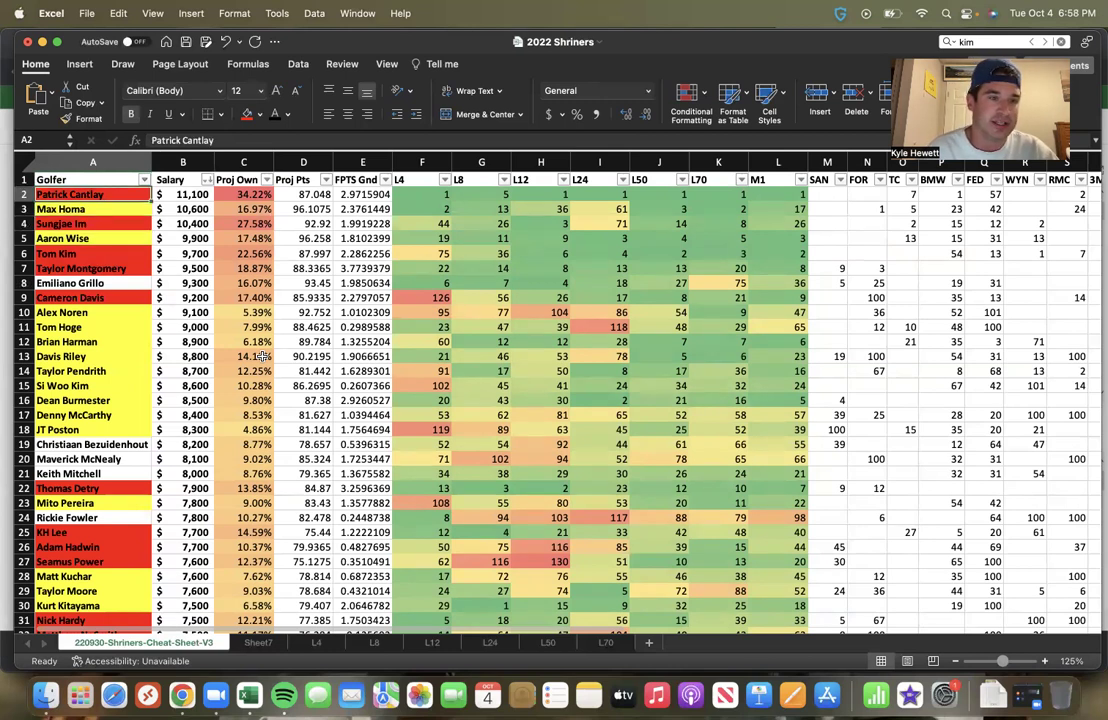
# Step: Compare the entries of Patrick Cantlay, Max Homa and Sungjae Im, ending on Max Homa
pyautogui.press('Down')
pyautogui.press('Up')
pyautogui.press('Down')
pyautogui.press('Down')
pyautogui.press('Down')
pyautogui.press('Up')
pyautogui.press('Up')
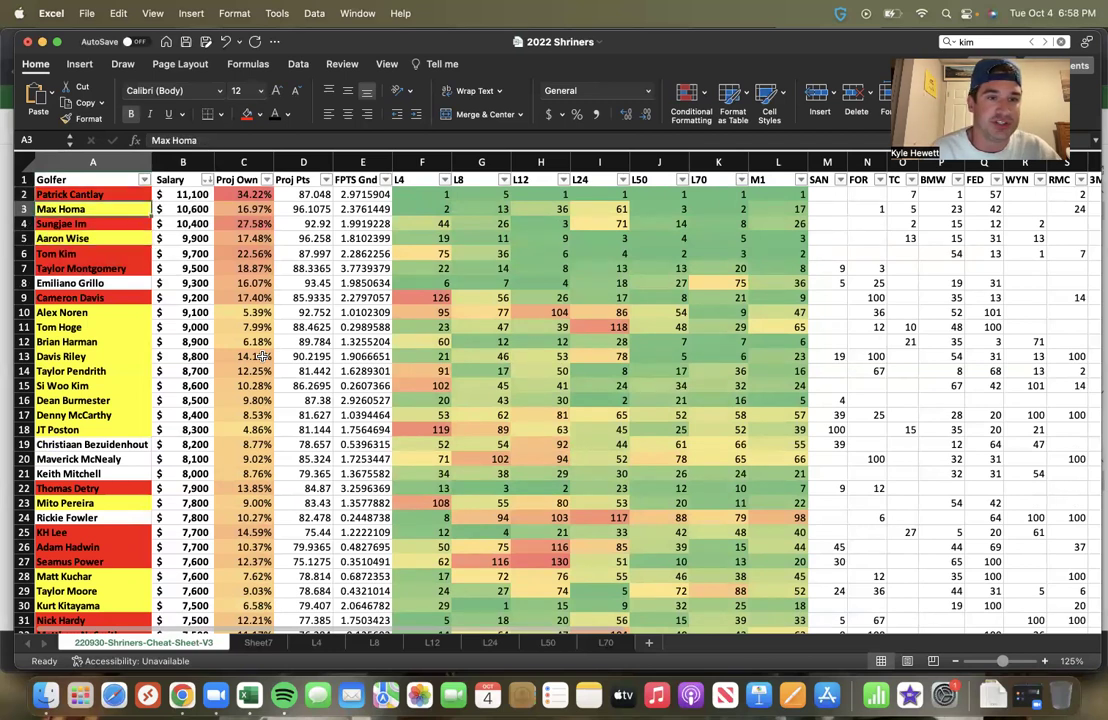
pyautogui.press('Up')
pyautogui.press('Down')
pyautogui.press('Up')
pyautogui.press('Down')
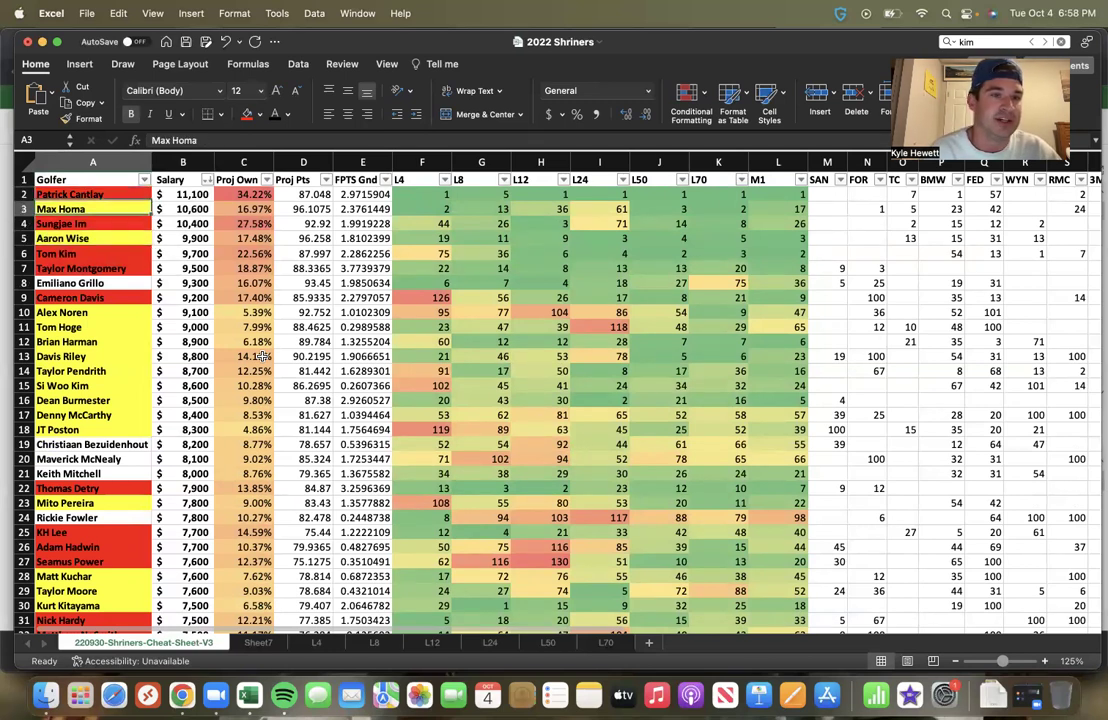
# Step: Check Patrick Cantlay's projected ownership against Max Homa's ownership and salary
pyautogui.press('Up')
pyautogui.press('Right')
pyautogui.press('Right')
pyautogui.press('Down')
pyautogui.press('Left')
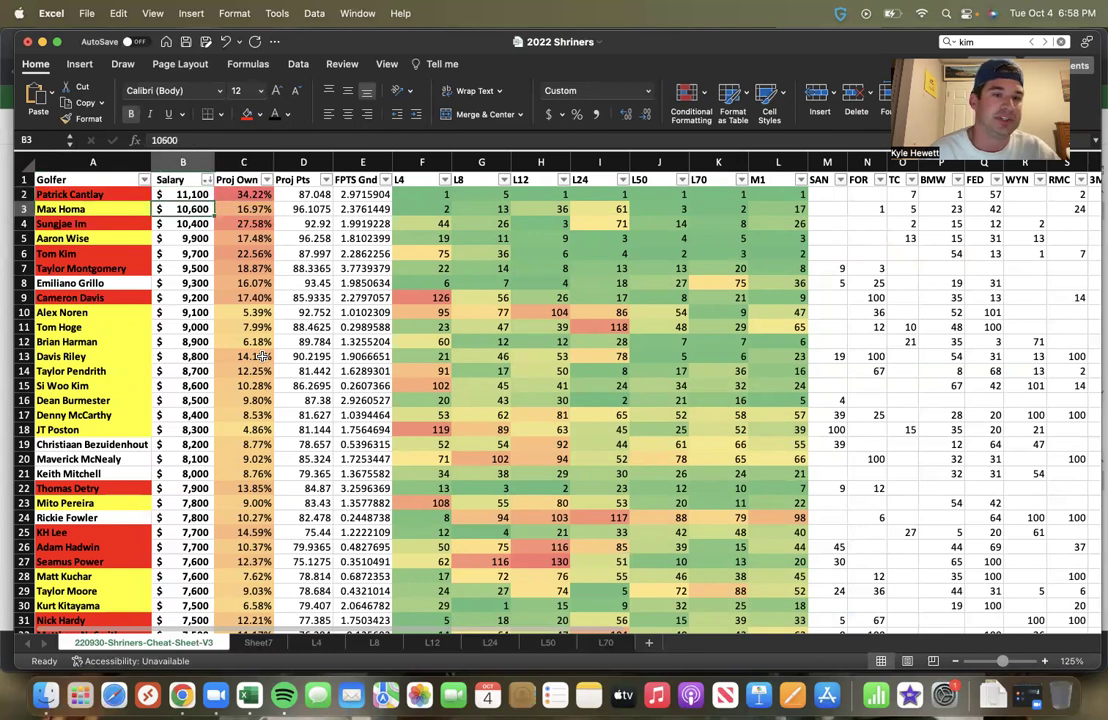
pyautogui.press('Left')
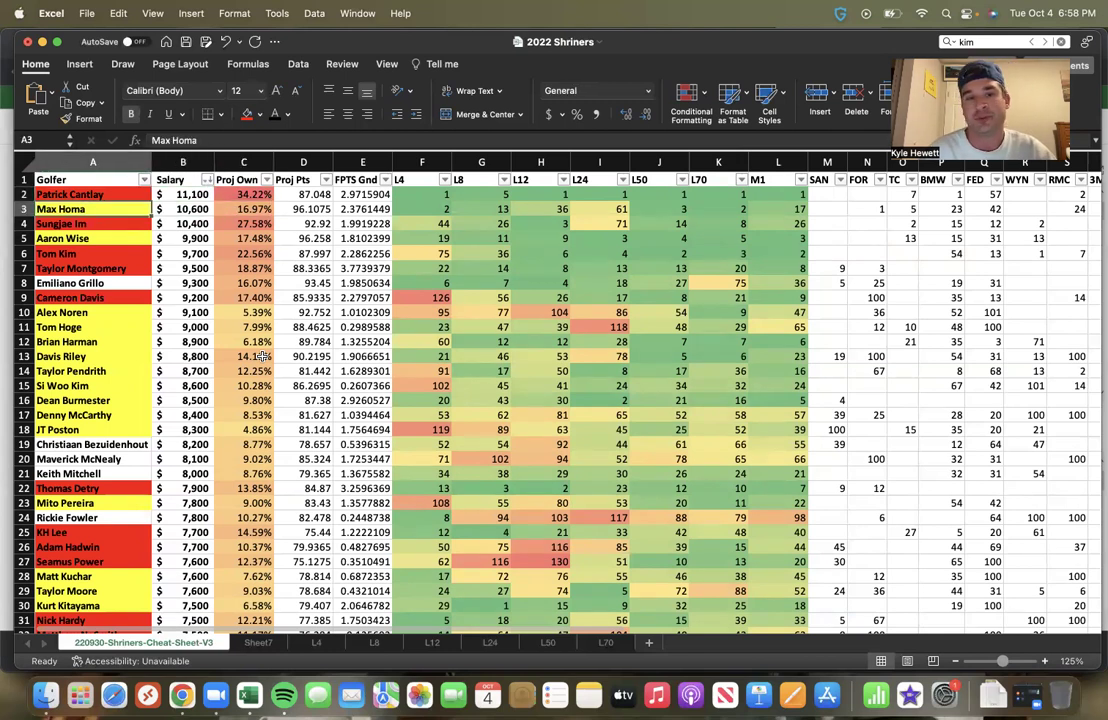
pyautogui.press('Right')
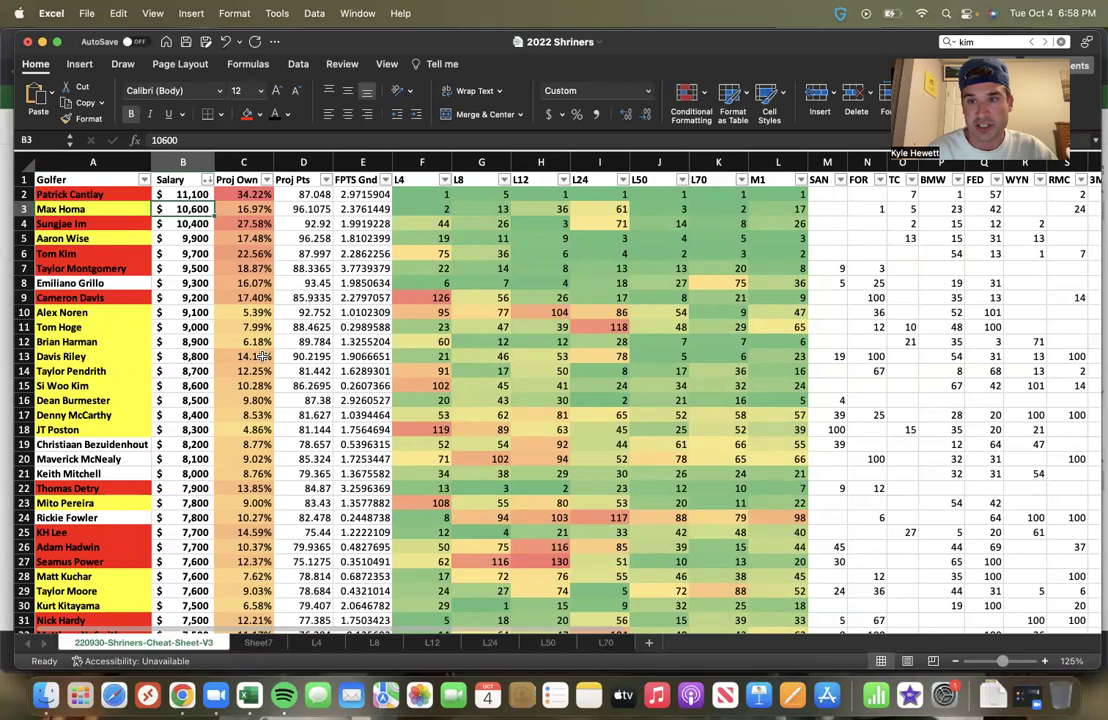
# Step: Go down the golfer names from Max Homa to Tom Kim and check Tom Kim's projected ownership
pyautogui.press('Left')
pyautogui.press('Down')
pyautogui.press('Down')
pyautogui.press('Down')
pyautogui.press('Up')
pyautogui.press('Down')
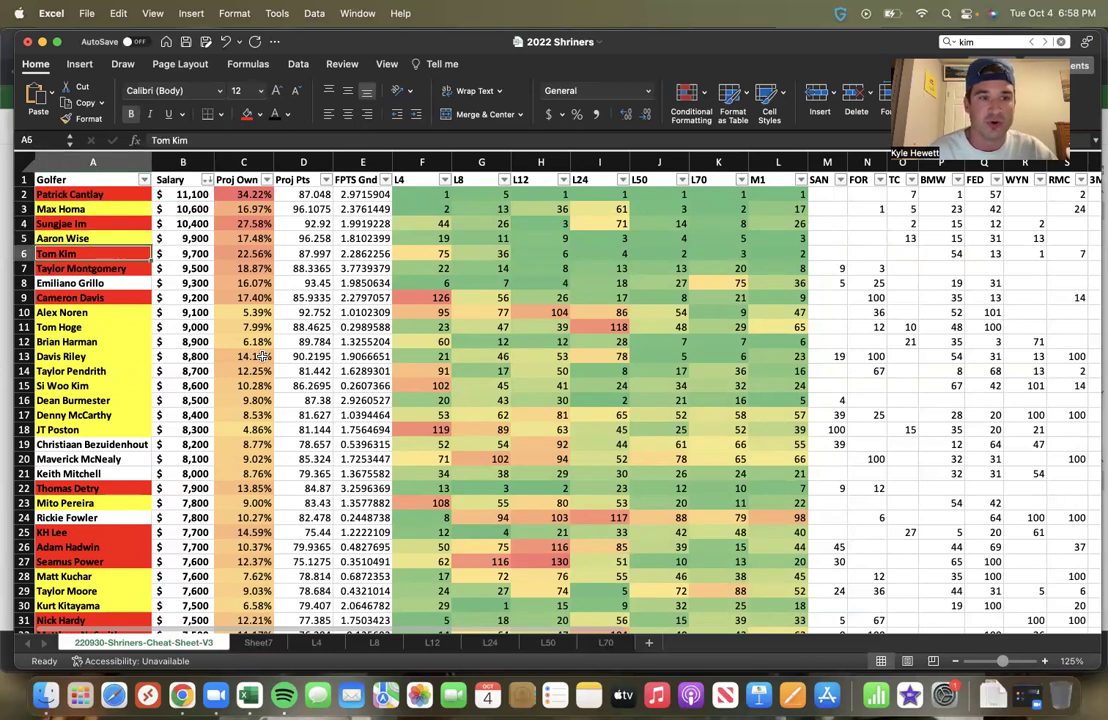
pyautogui.press('Right')
pyautogui.press('Right')
pyautogui.press('Left')
pyautogui.press('Left')
# Step: Review the golfer names from Tom Kim down to the entries around Cameron Davis
pyautogui.press('Down')
pyautogui.press('Down')
pyautogui.press('Down')
pyautogui.press('Down')
pyautogui.press('Up')
pyautogui.press('Up')
pyautogui.press('Down')
pyautogui.press('Down')
pyautogui.press('Down')
pyautogui.press('Up')
pyautogui.press('Up')
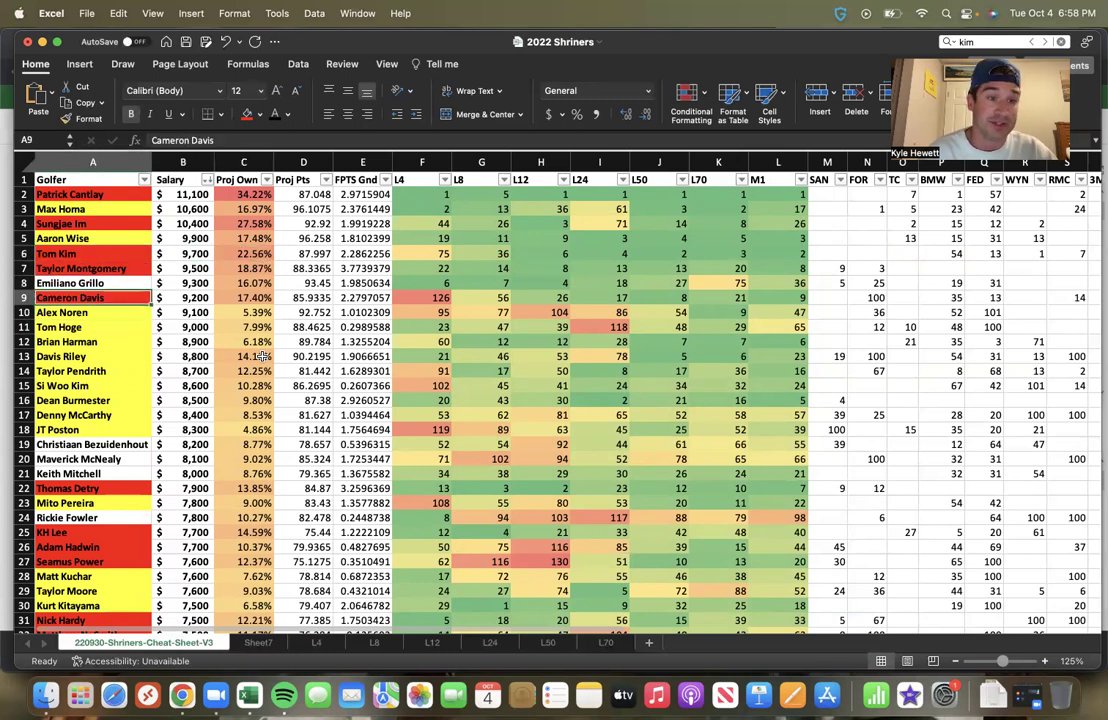
# Step: Examine Cameron Davis's projected points and model rankings across his row to the tournament results
pyautogui.press('Right')
pyautogui.press('Right')
pyautogui.press('Right')
pyautogui.press('Right')
pyautogui.press('Right')
pyautogui.press('Right')
pyautogui.press('Right')
pyautogui.press('Right')
pyautogui.press('Left')
pyautogui.press('Right')
pyautogui.press('Right')
pyautogui.press('Right')
pyautogui.press('Right')
pyautogui.press('Left')
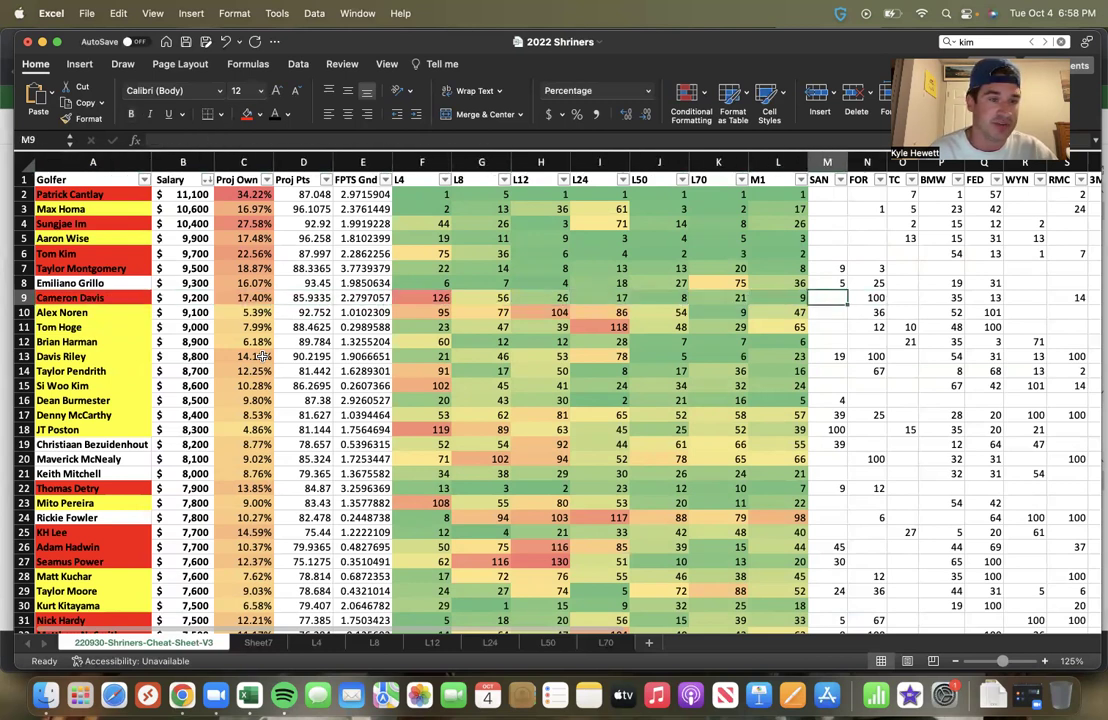
# Step: Read back along Cameron Davis's row from the tournament results toward his name
pyautogui.press('Left')
pyautogui.press('Left')
pyautogui.press('Left')
pyautogui.press('Left')
pyautogui.press('Left')
pyautogui.press('Left')
pyautogui.press('Left')
pyautogui.press('Left')
pyautogui.press('Left')
pyautogui.press('Left')
# Step: Compare the projected ownership of the golfers around Cameron Davis, ending on Alex Noren
pyautogui.press('Up')
pyautogui.press('Down')
pyautogui.press('Right')
pyautogui.press('Right')
pyautogui.press('Up')
pyautogui.press('Up')
pyautogui.press('Down')
pyautogui.press('Down')
pyautogui.press('Down')
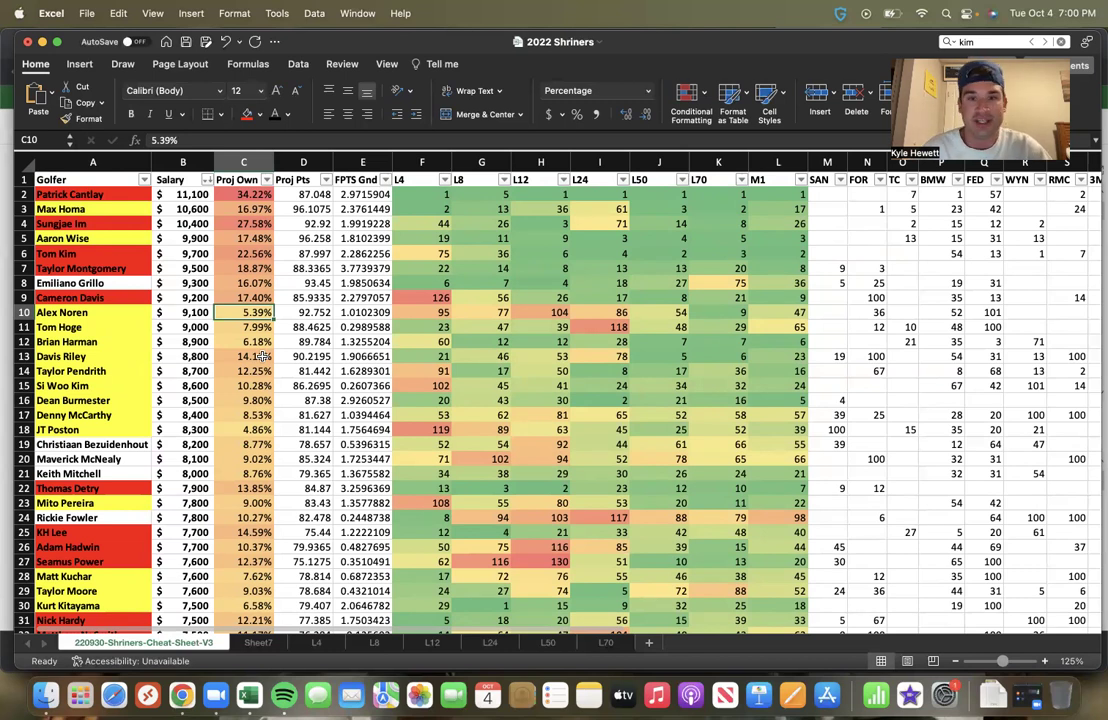
# Step: Review the golfer names from Tom Hoge up to Patrick Cantlay
pyautogui.press('Down')
pyautogui.press('Left')
pyautogui.press('Left')
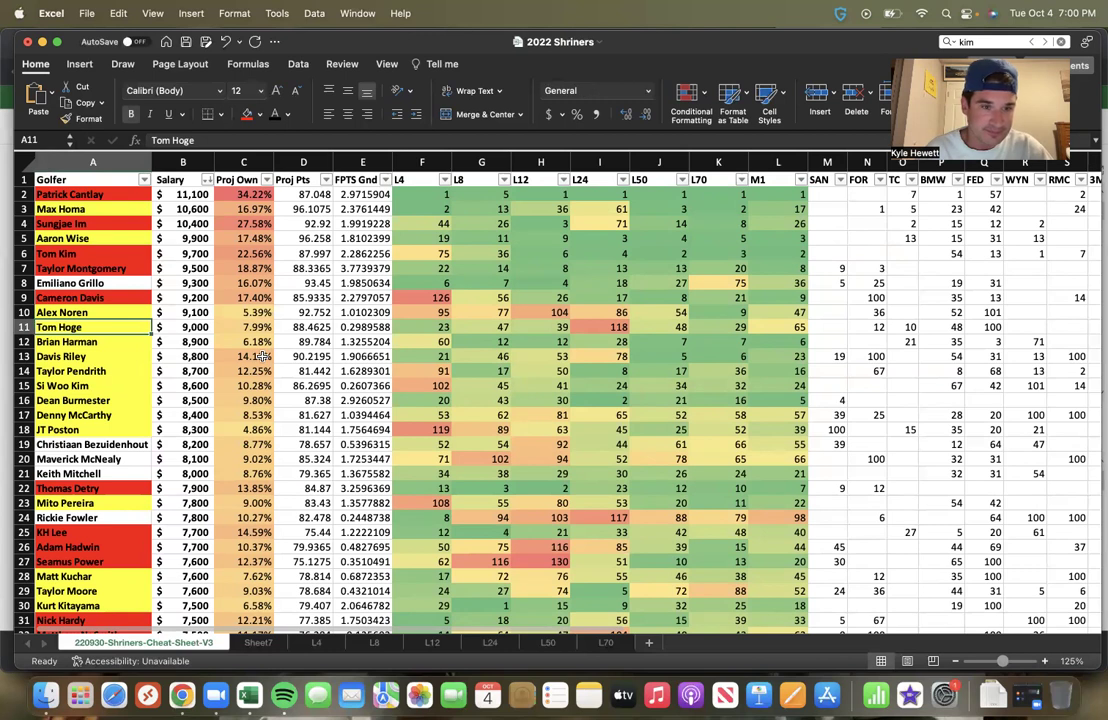
pyautogui.press('Up')
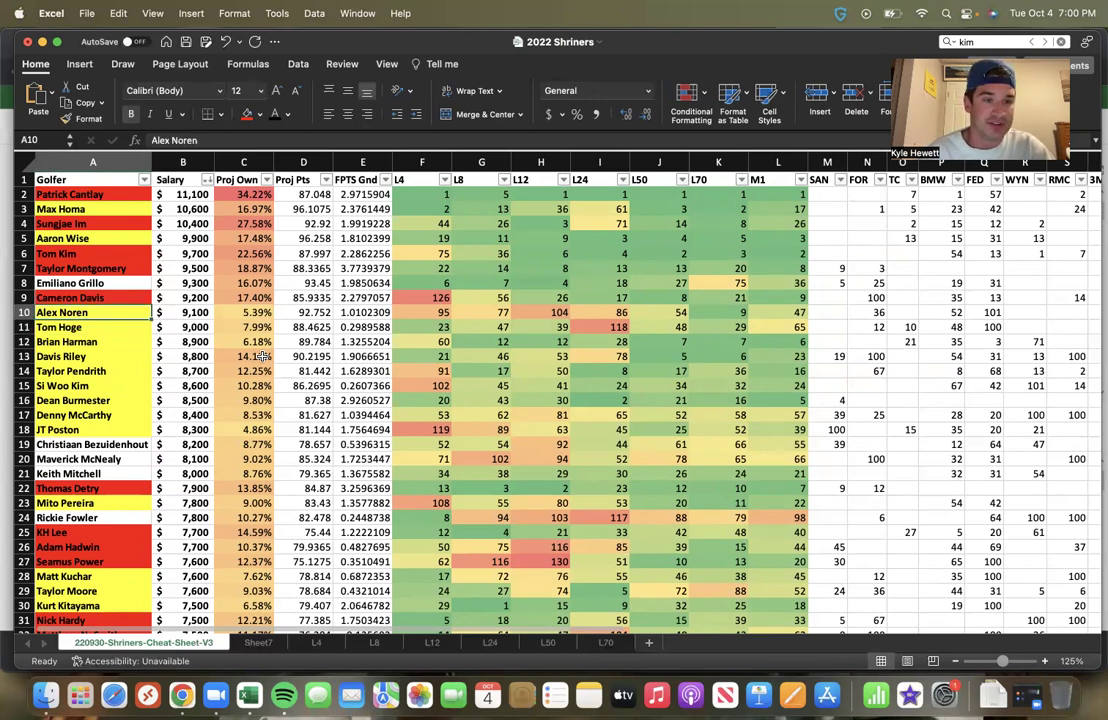
pyautogui.press('Up')
pyautogui.press('Up')
pyautogui.press('Up')
pyautogui.press('Up')
pyautogui.press('Up')
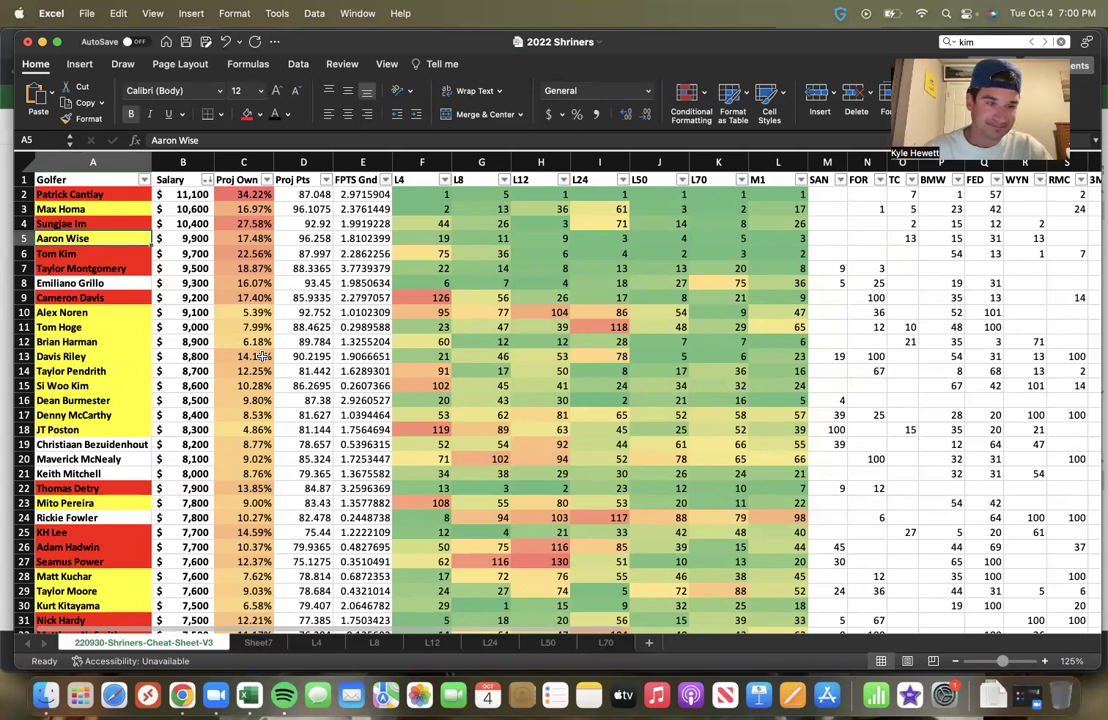
pyautogui.press('Up')
pyautogui.press('Up')
pyautogui.press('Up')
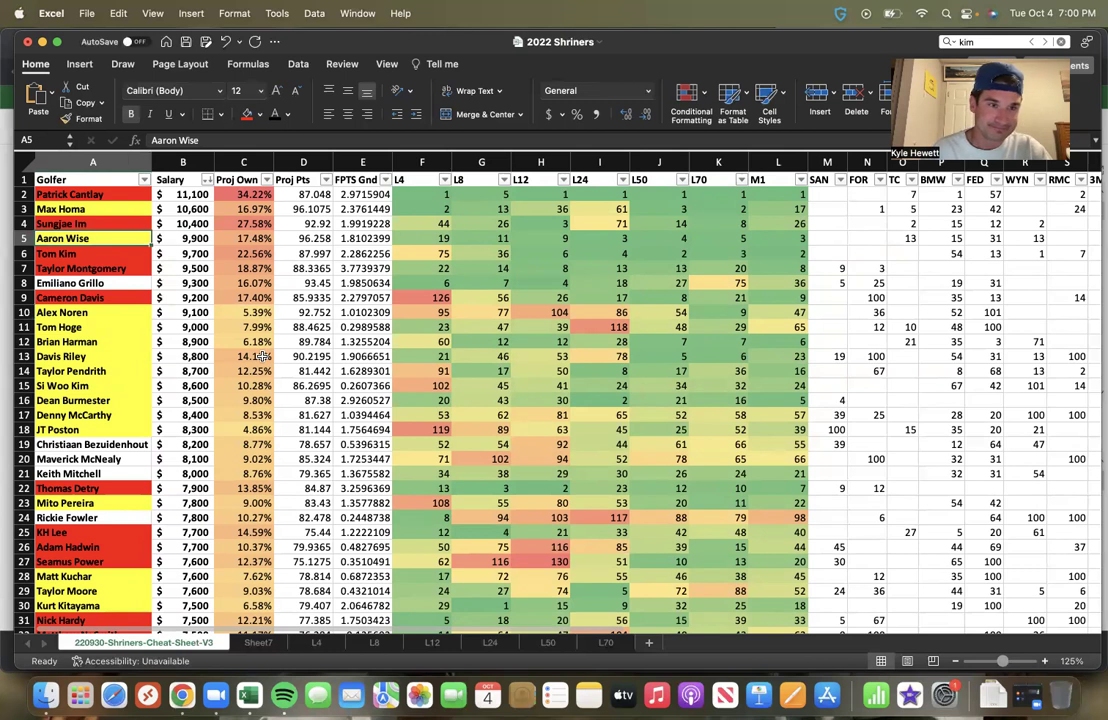
# Step: Run down the golfer names from Patrick Cantlay to Cameron Davis and back up again
pyautogui.press('Down')
pyautogui.press('Down')
pyautogui.press('Down')
pyautogui.press('Down')
pyautogui.press('Down')
pyautogui.press('Down')
pyautogui.press('Down')
pyautogui.press('Up')
pyautogui.press('Up')
pyautogui.press('Up')
pyautogui.press('Up')
pyautogui.press('Up')
pyautogui.press('Up')
pyautogui.press('Up')
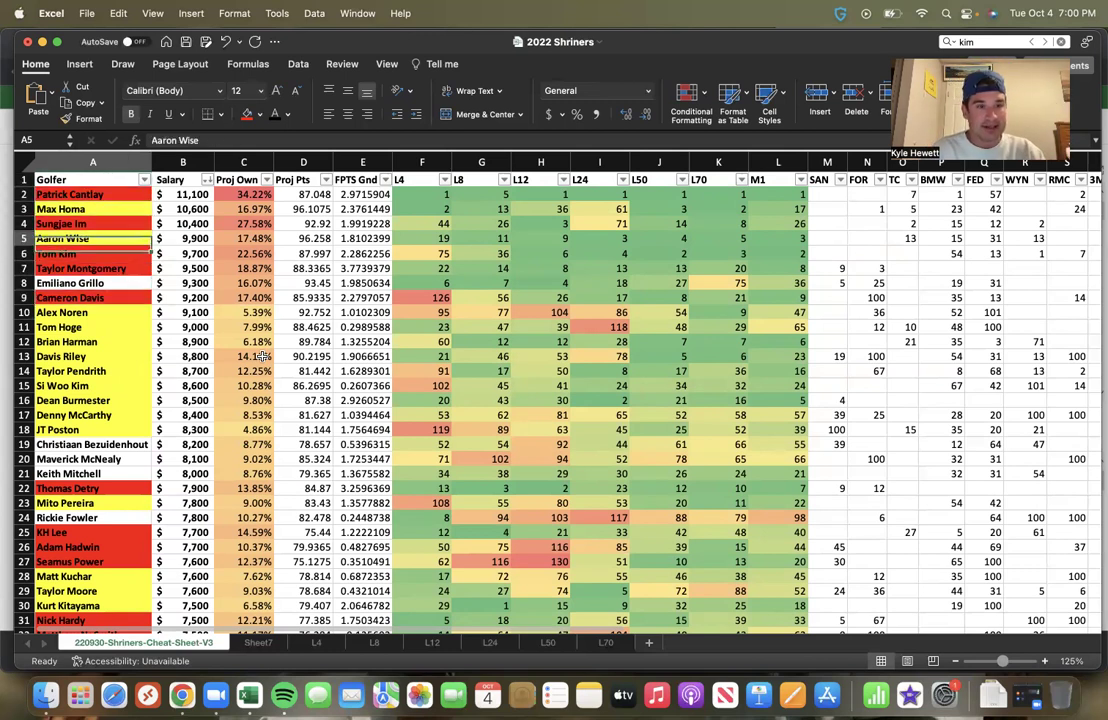
# Step: Highlight the golfer names from Patrick Cantlay through Cameron Davis
pyautogui.hotkey('shift', 'Down')
pyautogui.hotkey('shift', 'Down')
pyautogui.hotkey('shift', 'Down')
pyautogui.hotkey('shift', 'Down')
pyautogui.hotkey('shift', 'Down')
pyautogui.hotkey('shift', 'Down')
pyautogui.hotkey('shift', 'Down')
pyautogui.hotkey('shift', 'Down')
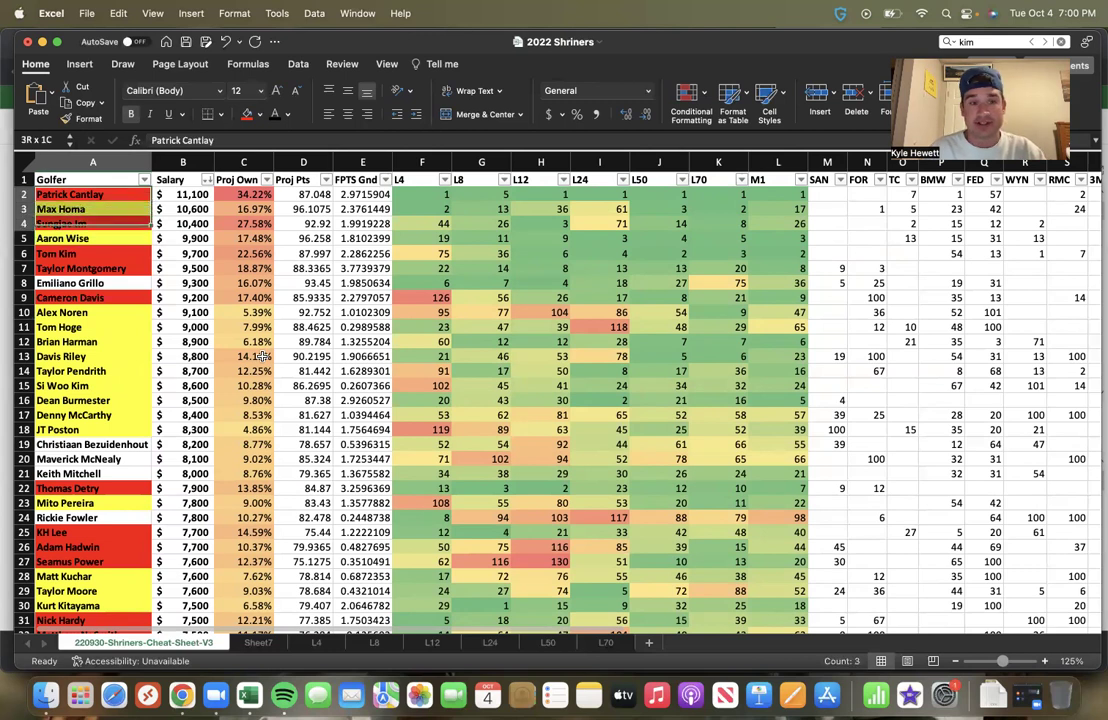
pyautogui.hotkey('shift', 'Up')
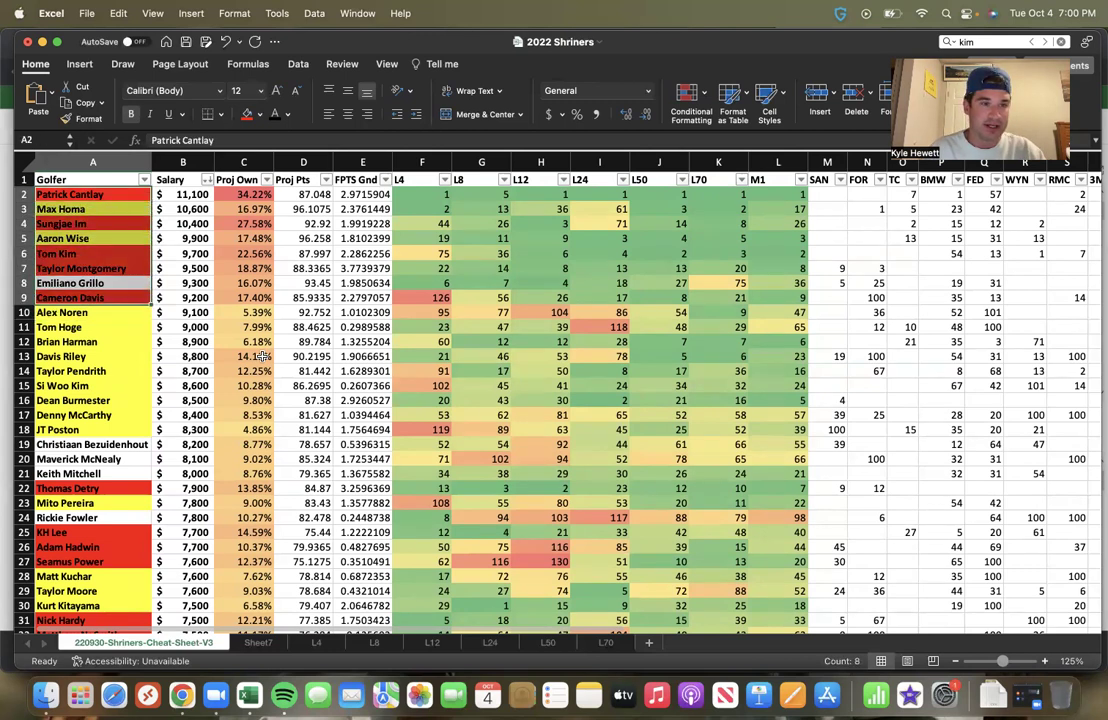
# Step: Step through the golfer names below Patrick Cantlay down to Tom Hoge
pyautogui.press('Down')
pyautogui.press('Down')
pyautogui.press('Down')
pyautogui.press('Down')
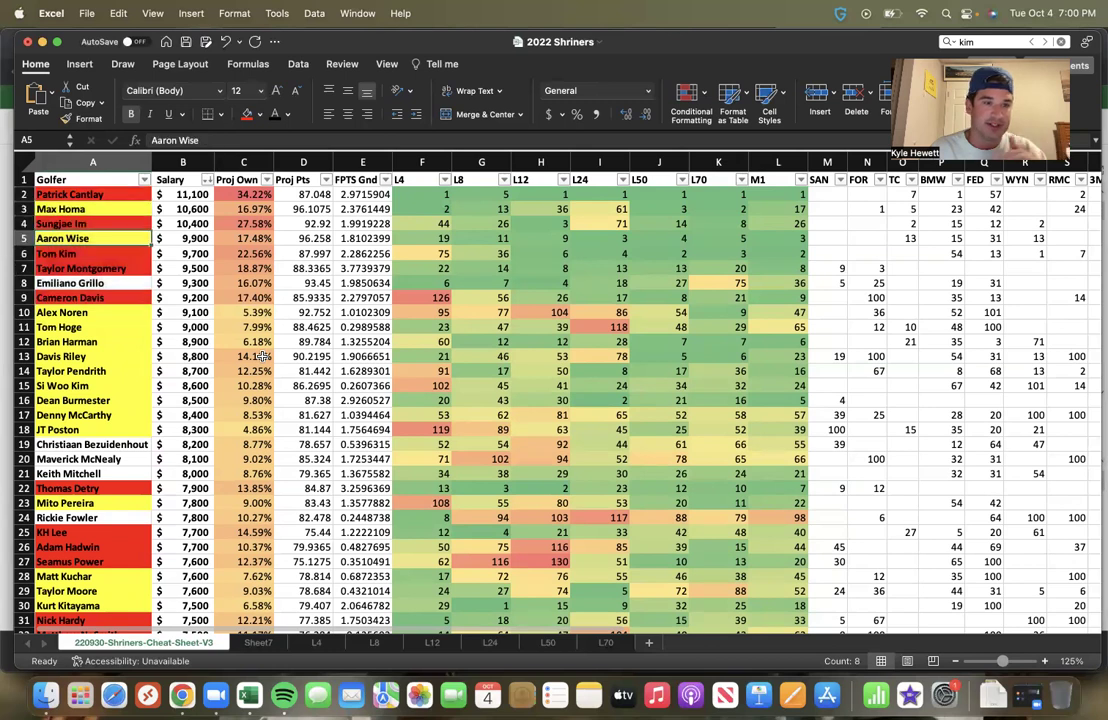
pyautogui.press('Down')
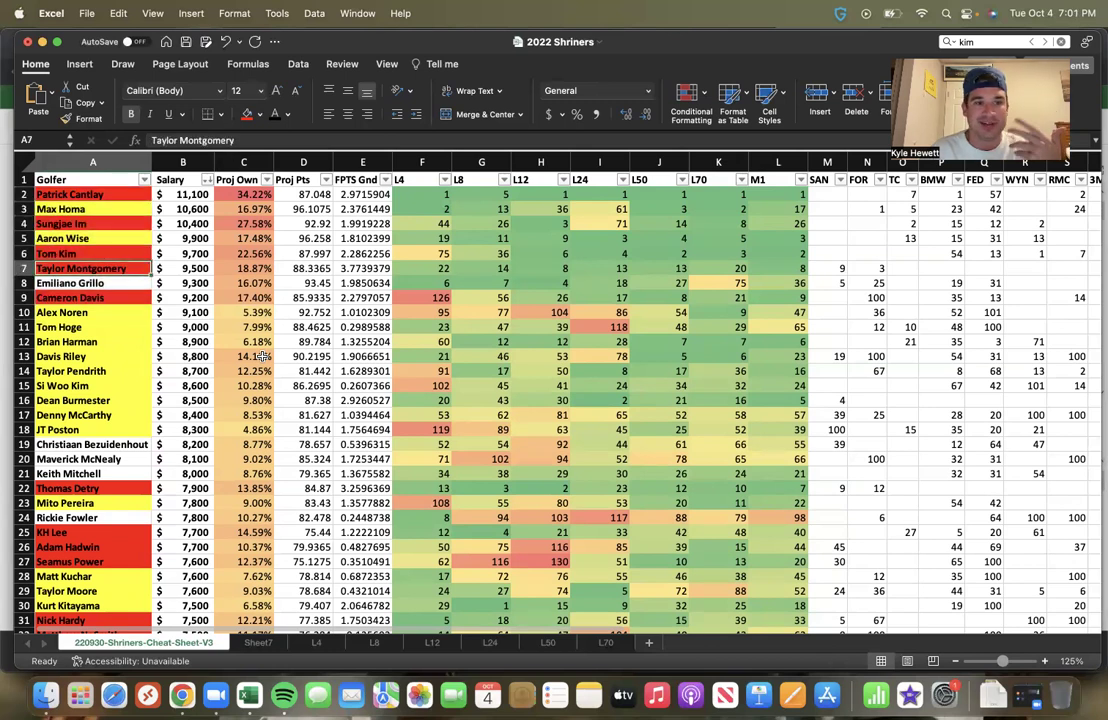
pyautogui.press('Down')
pyautogui.press('Down')
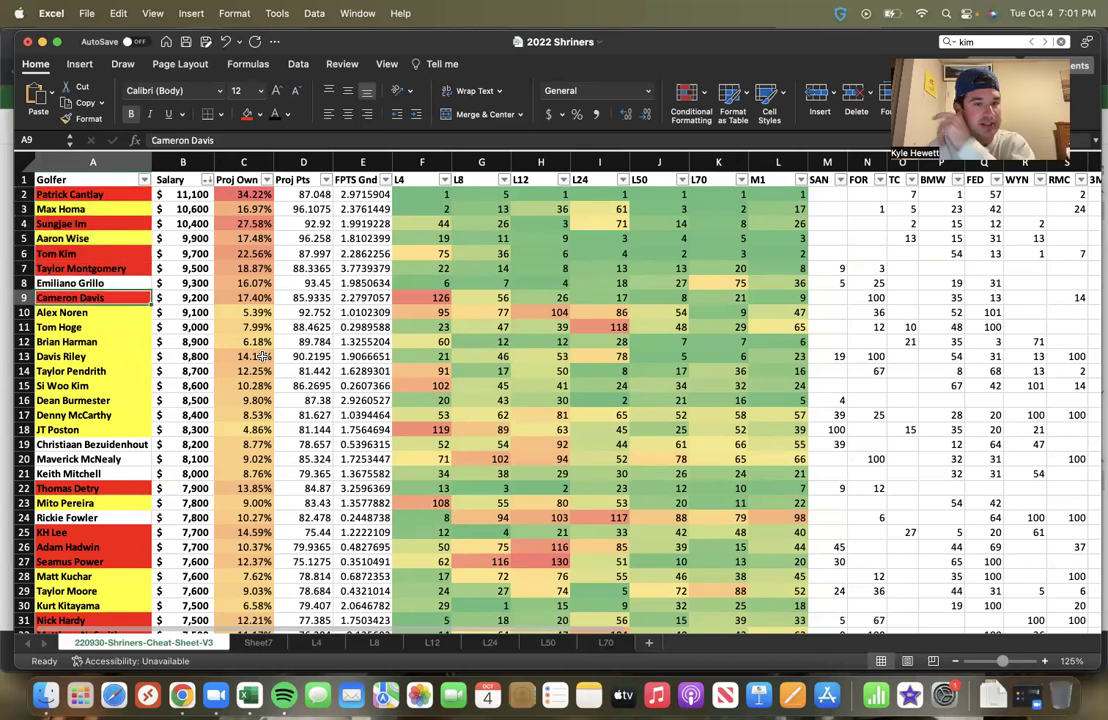
pyautogui.press('Down')
pyautogui.press('Down')
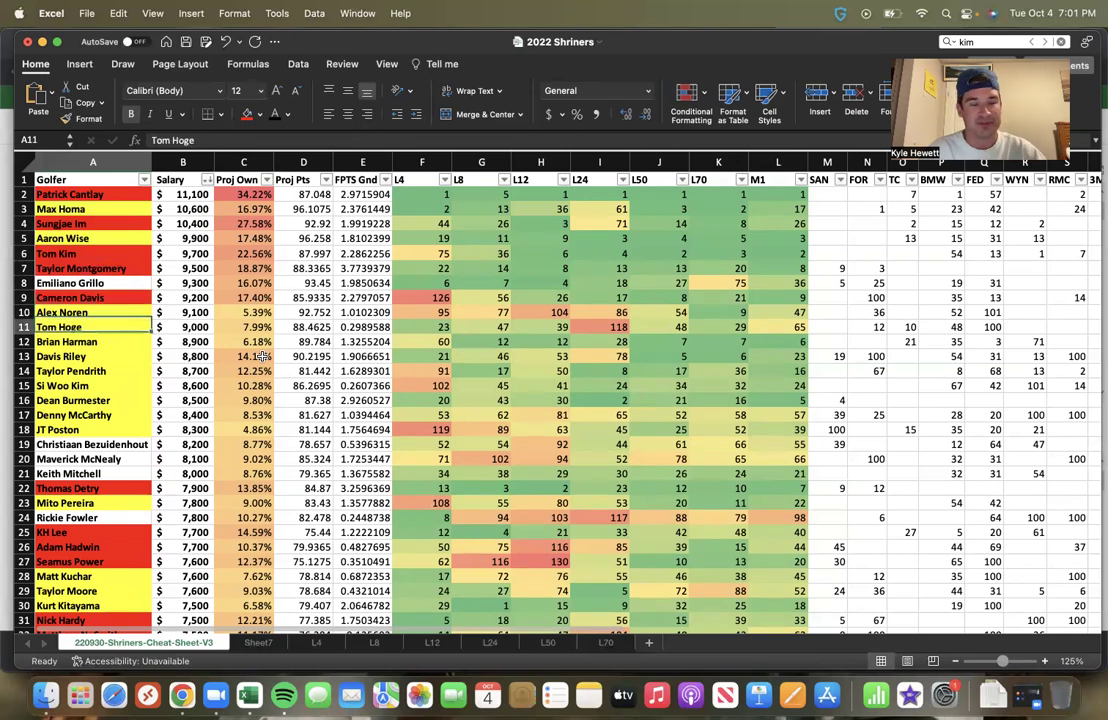
# Step: Step back up the golfer names from Tom Hoge to the Golfer header
pyautogui.press('Up')
pyautogui.press('Up')
pyautogui.press('Up')
pyautogui.press('Up')
pyautogui.press('Up')
pyautogui.press('Up')
pyautogui.press('Up')
pyautogui.press('Up')
pyautogui.press('Up')
pyautogui.press('Up')
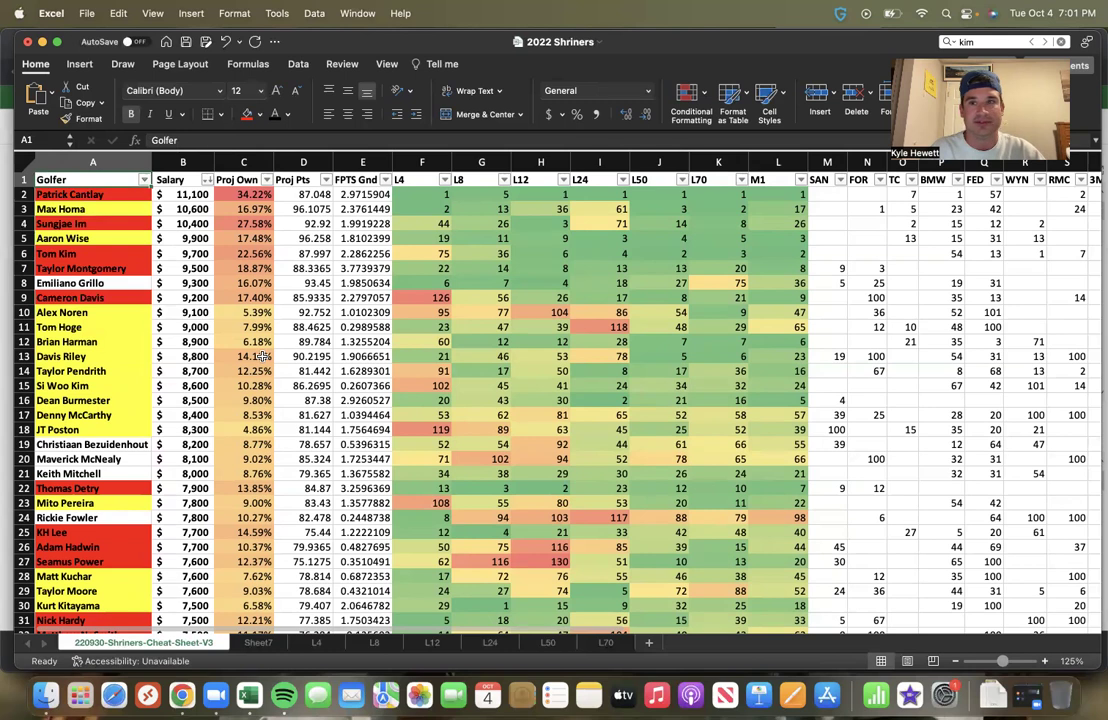
# Step: Run down the golfer names to Tom Hoge and return up to Taylor Montgomery
pyautogui.press('Down')
pyautogui.press('Down')
pyautogui.press('Down')
pyautogui.press('Down')
pyautogui.press('Down')
pyautogui.press('Down')
pyautogui.press('Down')
pyautogui.press('Down')
pyautogui.press('Down')
pyautogui.press('Down')
pyautogui.press('Up')
pyautogui.press('Up')
pyautogui.press('Up')
pyautogui.press('Up')
# Step: Run through the golfer names from Taylor Montgomery down to Seonghyeon Kim in the $7,200 range
pyautogui.press('Down')
pyautogui.press('Down')
pyautogui.press('Down')
pyautogui.press('Down')
pyautogui.press('Down')
pyautogui.press('Down')
pyautogui.press('Down')
pyautogui.press('Down')
pyautogui.press('Down')
pyautogui.press('Down')
pyautogui.press('Down')
pyautogui.press('Down')
pyautogui.press('Down')
pyautogui.press('Down')
pyautogui.press('Down')
pyautogui.press('Down')
pyautogui.press('Down')
pyautogui.press('Down')
pyautogui.press('Down')
pyautogui.press('Down')
pyautogui.press('Down')
pyautogui.press('Down')
pyautogui.press('Down')
pyautogui.press('Down')
pyautogui.press('Down')
pyautogui.press('Down')
pyautogui.press('Down')
pyautogui.press('Down')
pyautogui.press('Down')
pyautogui.press('Down')
pyautogui.press('Down')
pyautogui.press('Down')
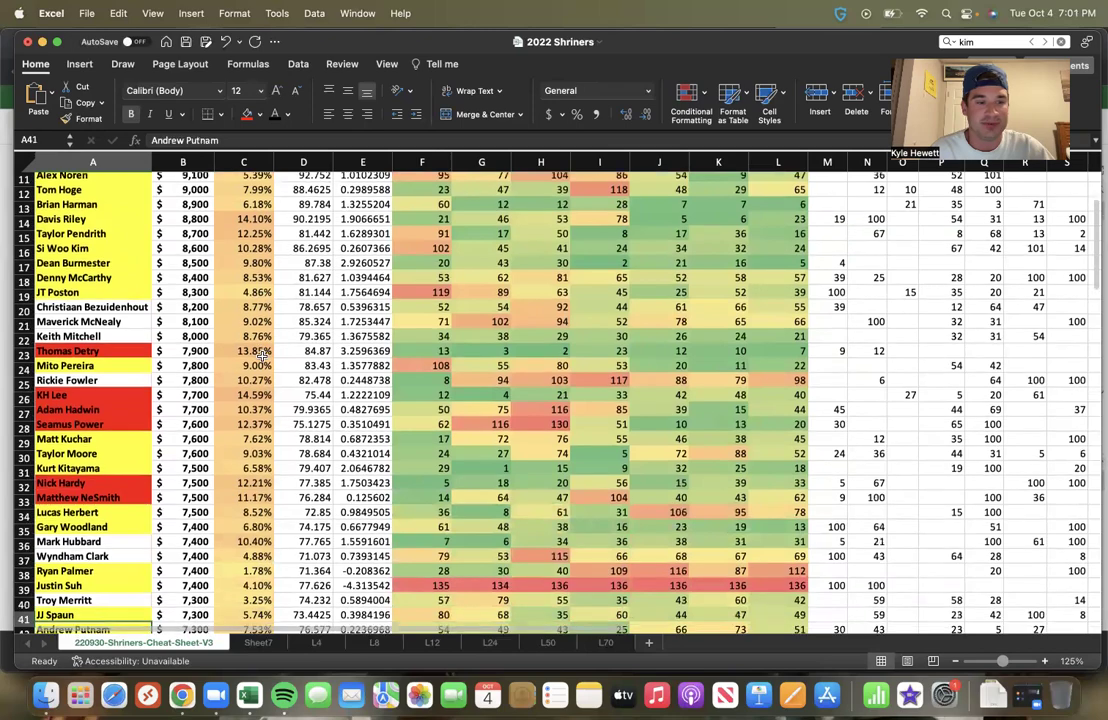
pyautogui.press('Down')
pyautogui.press('Down')
pyautogui.press('Down')
pyautogui.press('Down')
pyautogui.press('Down')
pyautogui.press('Down')
pyautogui.press('Down')
pyautogui.press('Down')
pyautogui.press('Down')
pyautogui.press('Down')
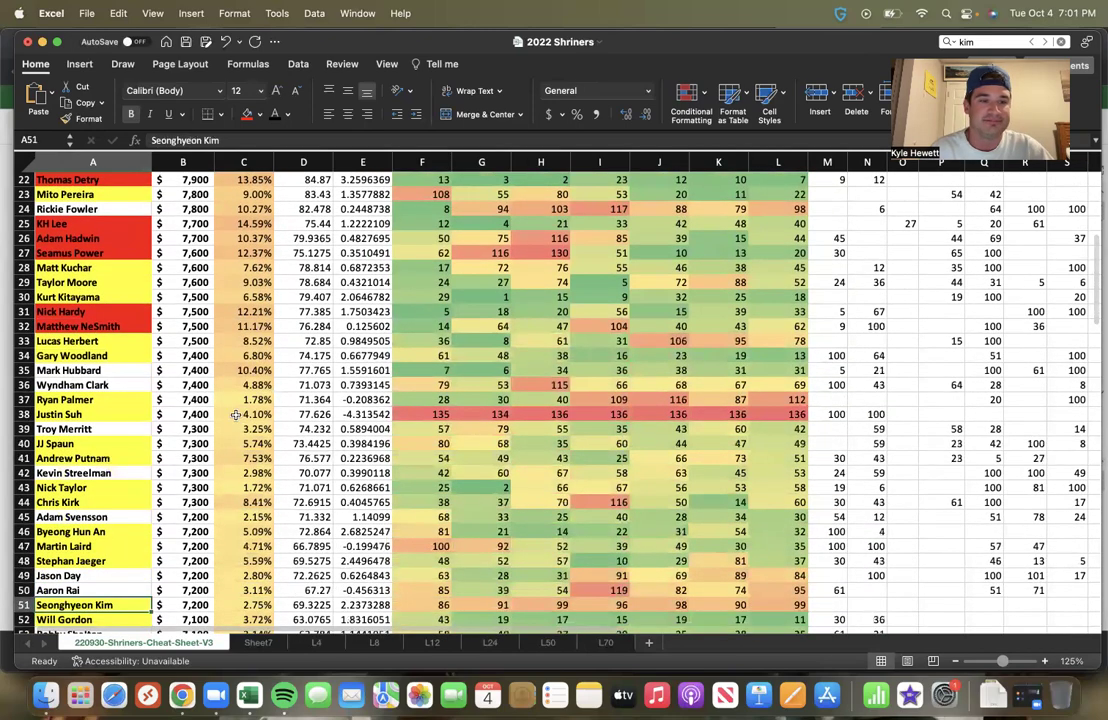
# Step: Highlight Taylor Montgomery's full row and Cameron Davis's full row, one after the other
pyautogui.scroll(5, 236, 414)
pyautogui.scroll(3, 195, 316)
pyautogui.click(86, 270)
pyautogui.click(27, 268)
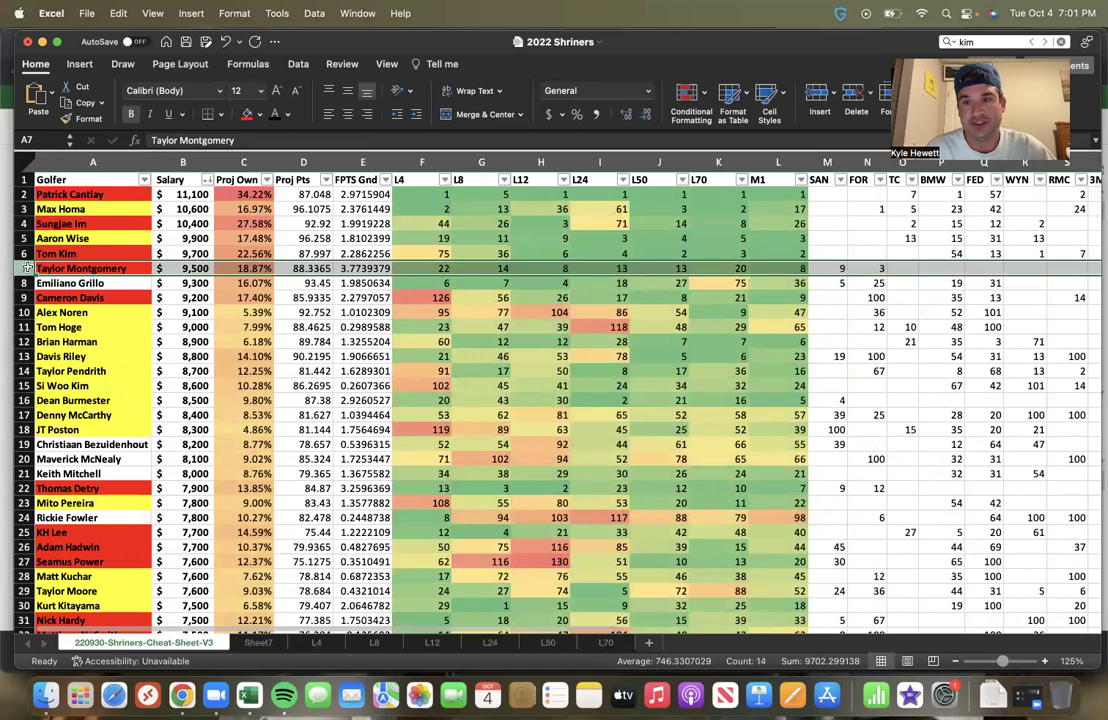
pyautogui.click(23, 297)
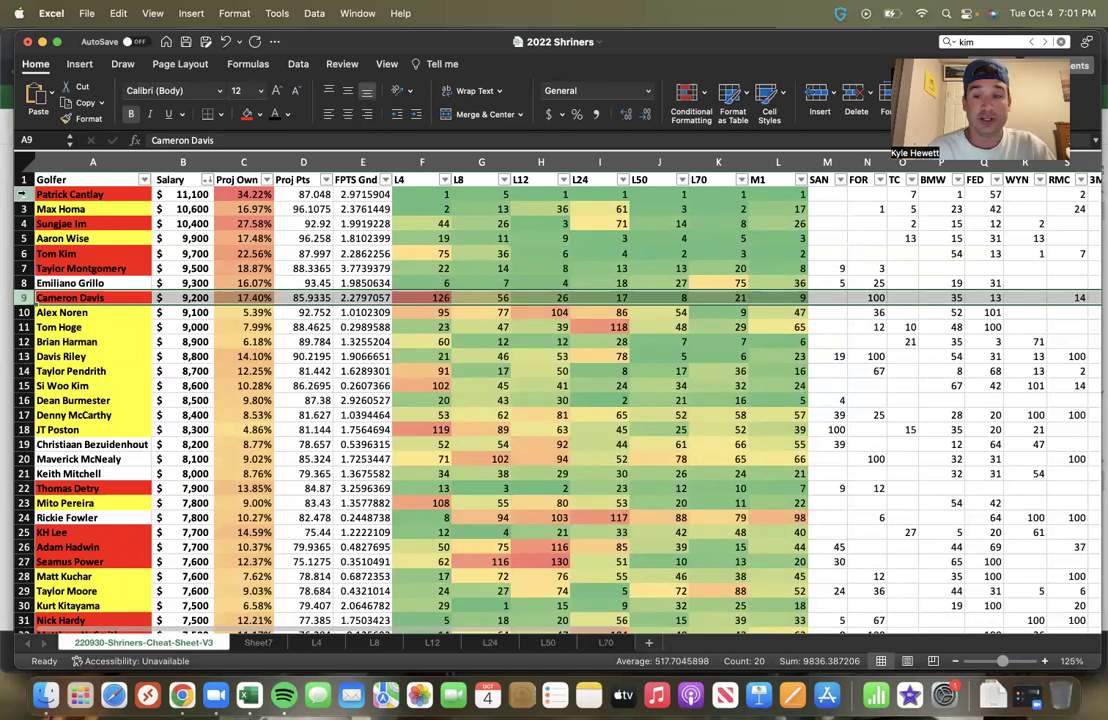
# Step: Highlight the full rows from Patrick Cantlay through Sungjae Im
pyautogui.moveTo(22, 194); pyautogui.dragTo(24, 222)
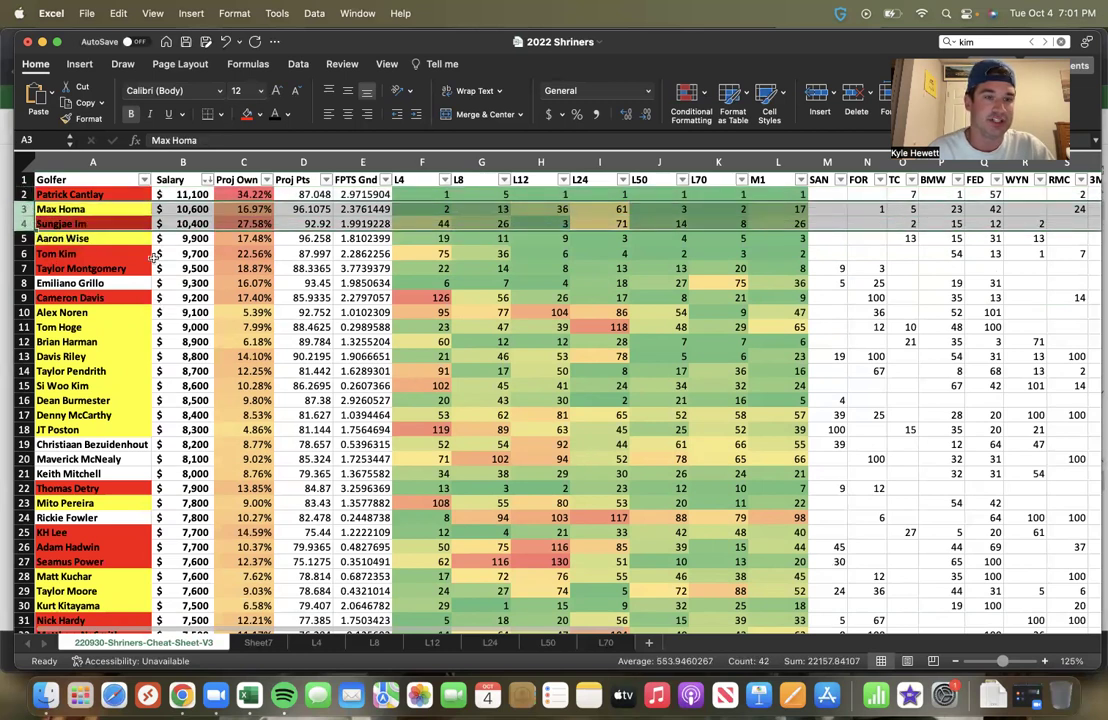
pyautogui.moveTo(22, 194); pyautogui.dragTo(13, 222)
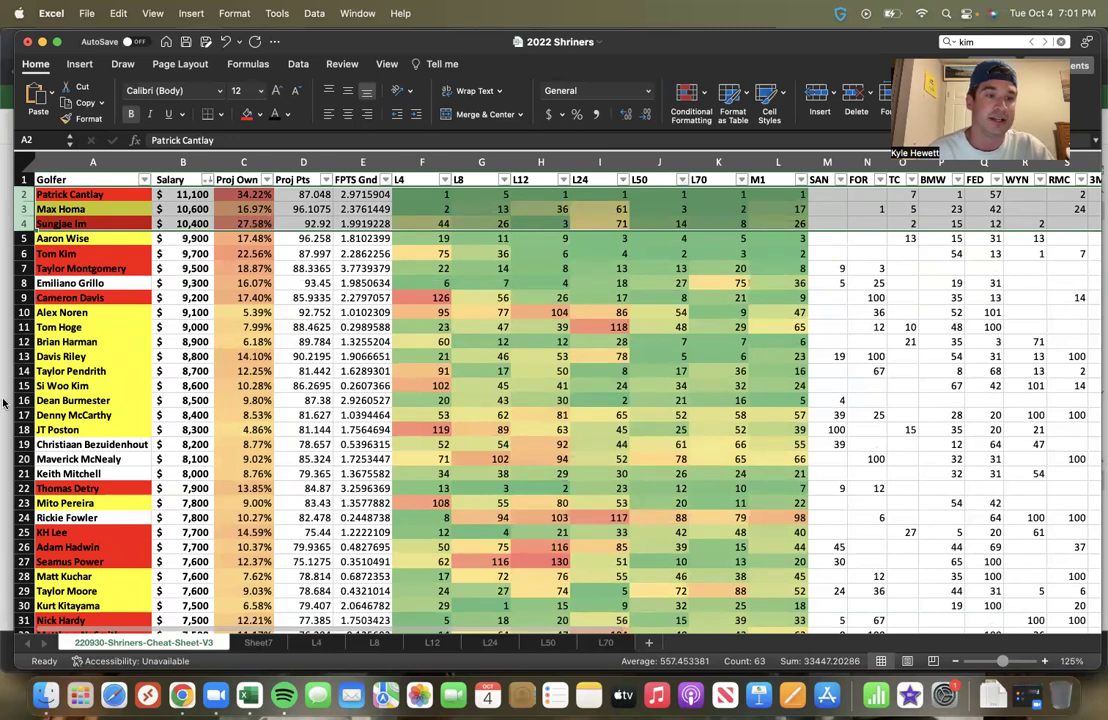
pyautogui.click(24, 196)
pyautogui.moveTo(24, 196); pyautogui.dragTo(26, 217)
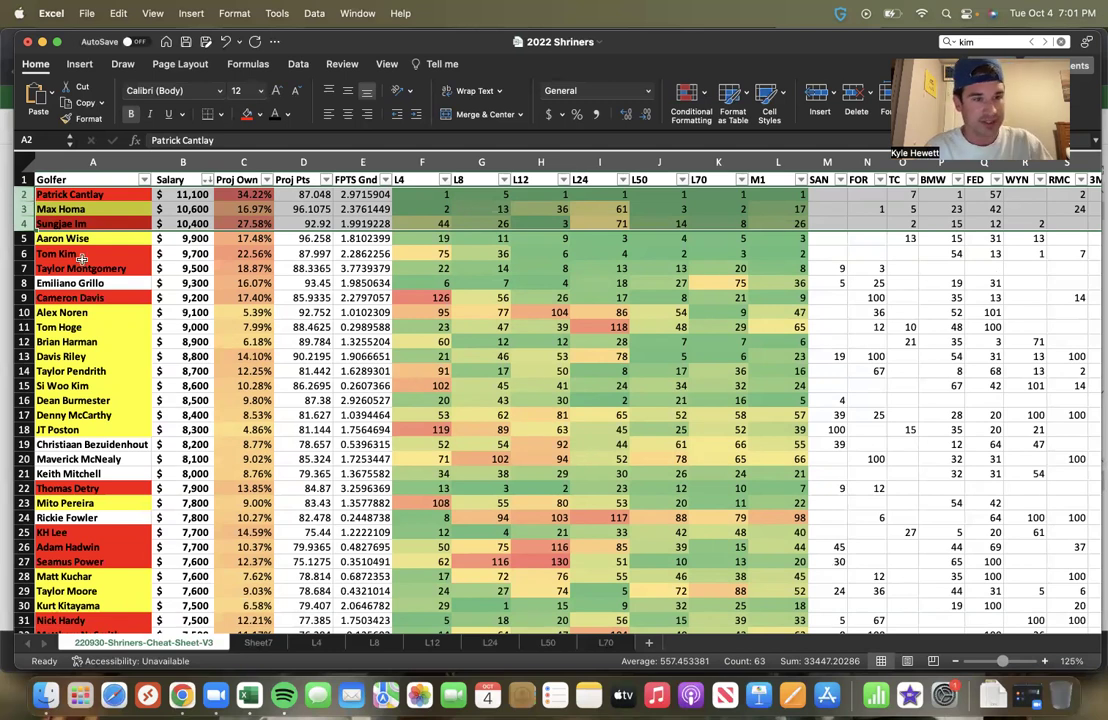
# Step: Highlight Aaron Wise's row, and return the highlight to the three golfers priced above $10,000
pyautogui.click(24, 238)
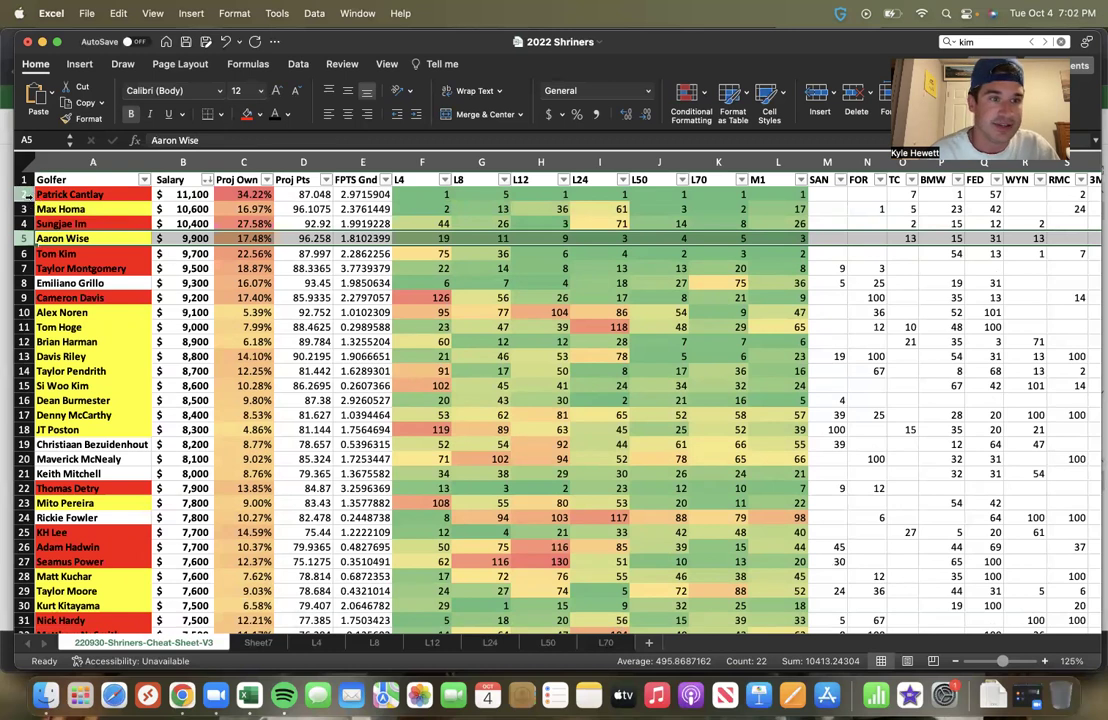
pyautogui.moveTo(22, 195); pyautogui.dragTo(22, 221)
pyautogui.click(23, 223)
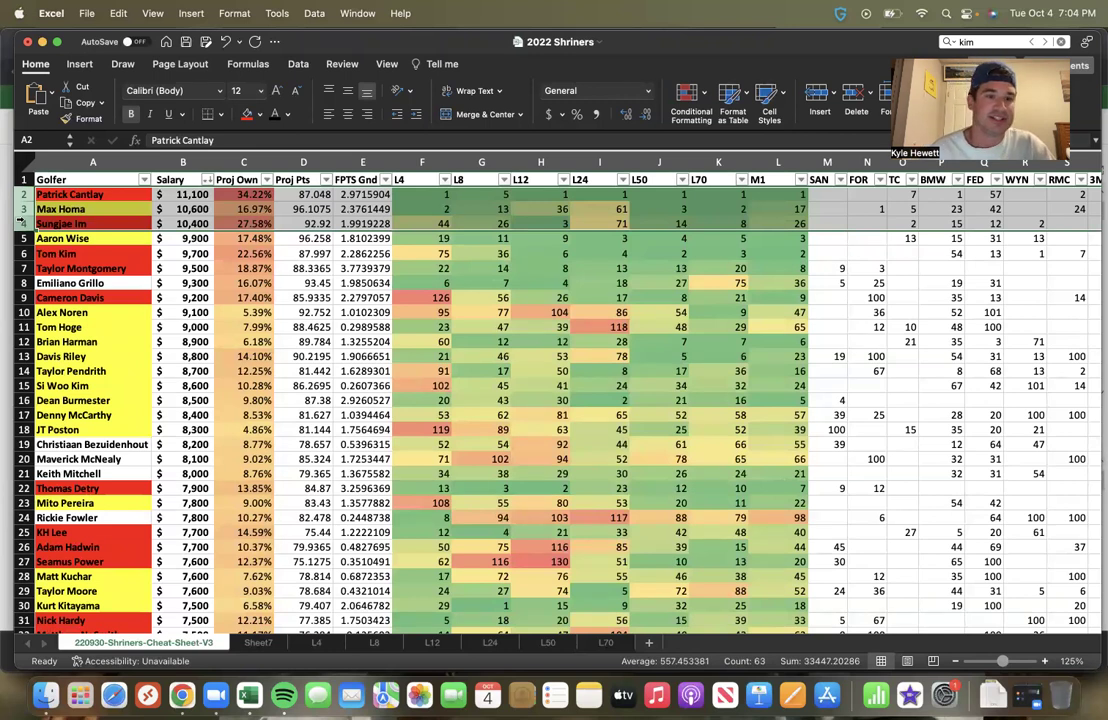
# Step: Step back and forth among the top golfer names from Patrick Cantlay to Aaron Wise, ending on Max Homa
pyautogui.press('Down')
pyautogui.press('Down')
pyautogui.press('Up')
pyautogui.press('Down')
pyautogui.press('Up')
pyautogui.press('Down')
pyautogui.press('Down')
pyautogui.press('Up')
pyautogui.press('Up')
pyautogui.press('Up')
pyautogui.press('Down')
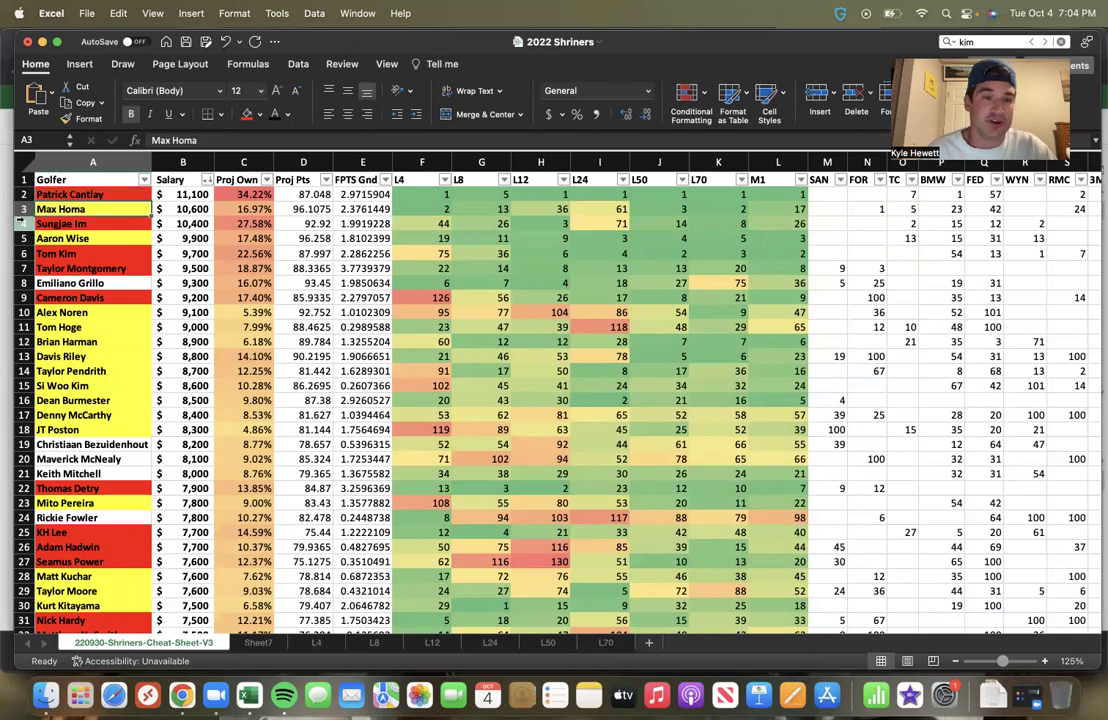
pyautogui.press('Down')
pyautogui.press('Up')
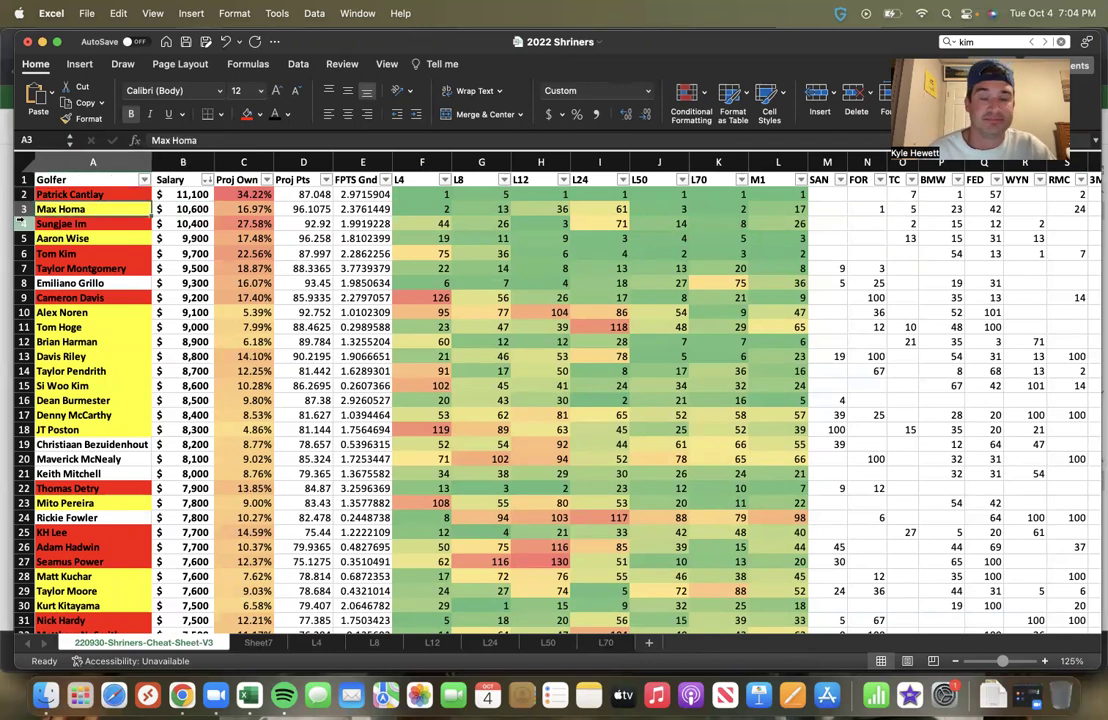
# Step: Compare the golfer names down to Aaron Wise, and select the three names from Sungjae Im up to Patrick Cantlay
pyautogui.press('Down')
pyautogui.press('Up')
pyautogui.press('Down')
pyautogui.press('Down')
pyautogui.press('Up')
pyautogui.press('Up')
pyautogui.press('Up')
pyautogui.press('Down')
pyautogui.press('Down')
pyautogui.press('Up')
pyautogui.press('Up')
pyautogui.press('Up')
pyautogui.press('Down')
pyautogui.press('Down')
pyautogui.press('Down')
pyautogui.press('Down')
pyautogui.press('Up')
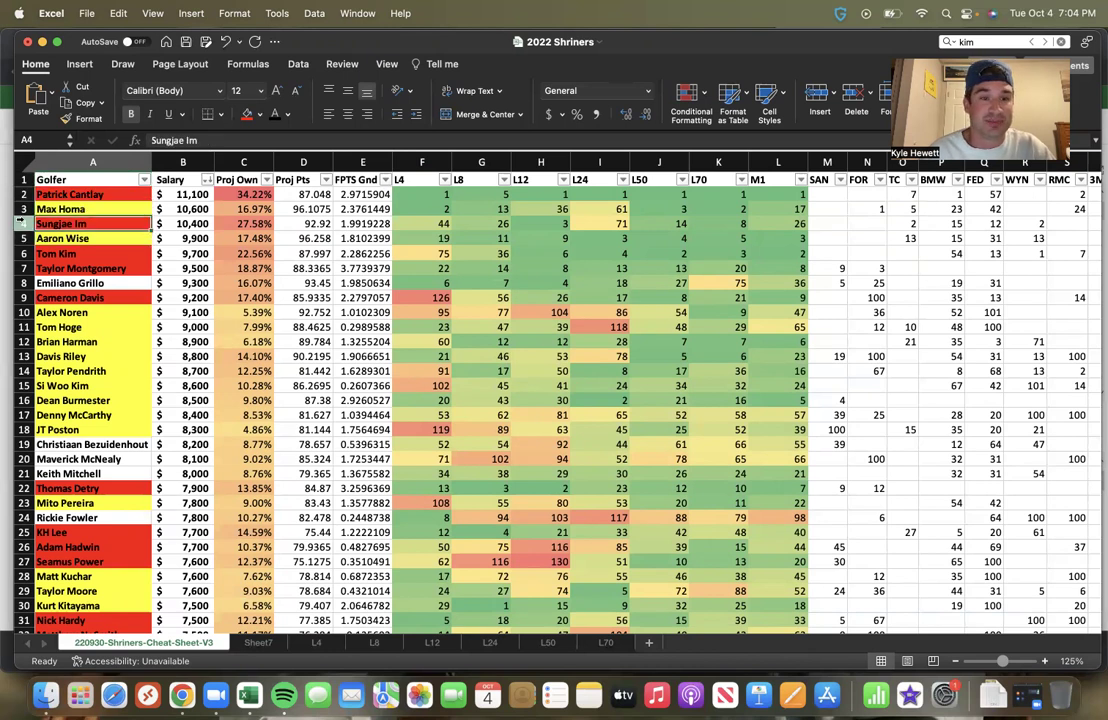
pyautogui.hotkey('shift', 'Up')
pyautogui.hotkey('shift', 'Up')
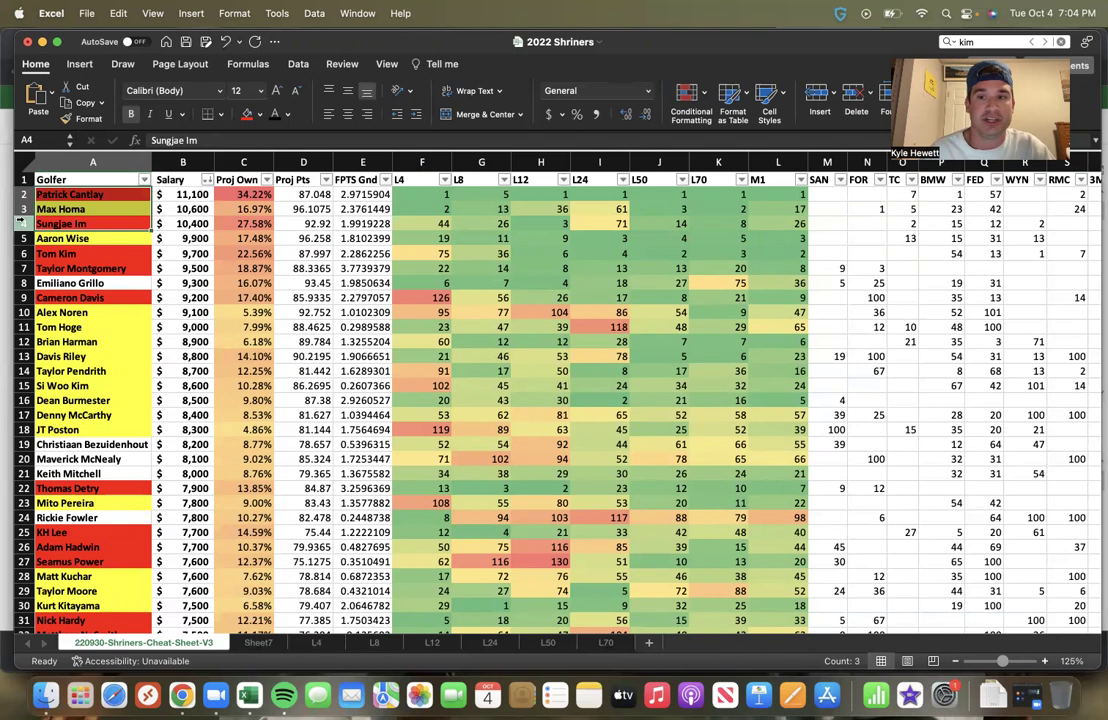
# Step: Review the golfer names between Patrick Cantlay and Taylor Montgomery, ending on Tom Kim
pyautogui.press('Down')
pyautogui.press('Down')
pyautogui.press('Down')
pyautogui.press('Up')
pyautogui.press('Up')
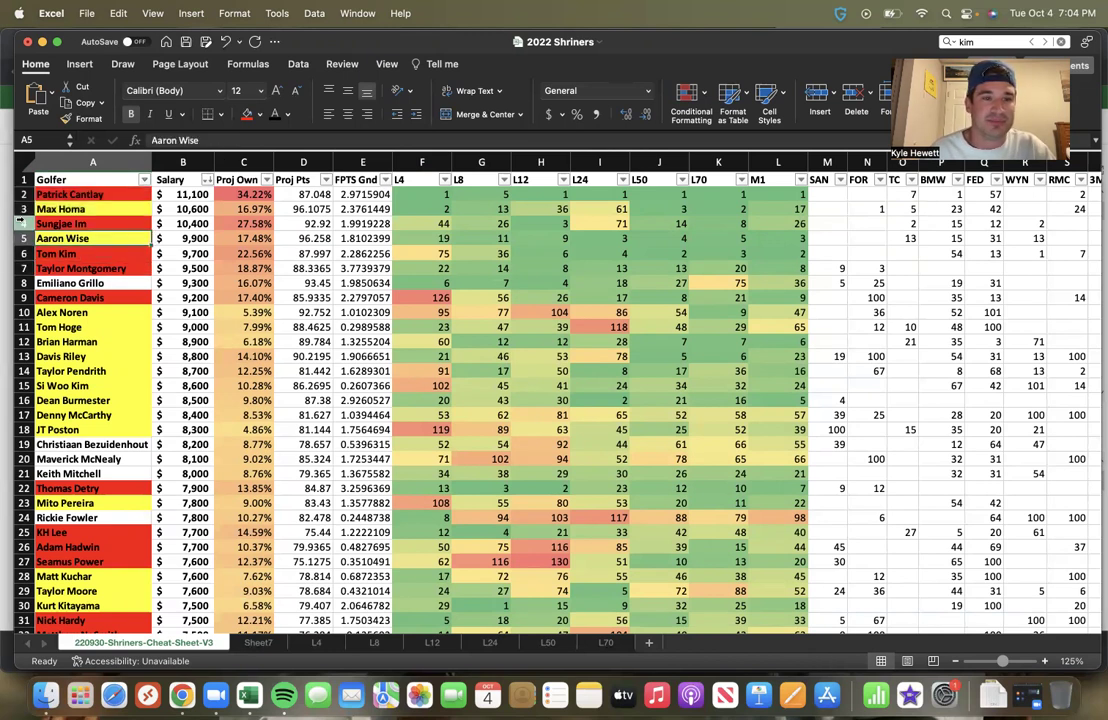
pyautogui.press('Up')
pyautogui.press('Down')
pyautogui.press('Up')
pyautogui.press('Up')
pyautogui.press('Up')
pyautogui.press('Down')
pyautogui.press('Down')
pyautogui.press('Down')
pyautogui.press('Up')
pyautogui.press('Down')
pyautogui.press('Down')
pyautogui.press('Up')
pyautogui.press('Up')
pyautogui.press('Down')
pyautogui.press('Down')
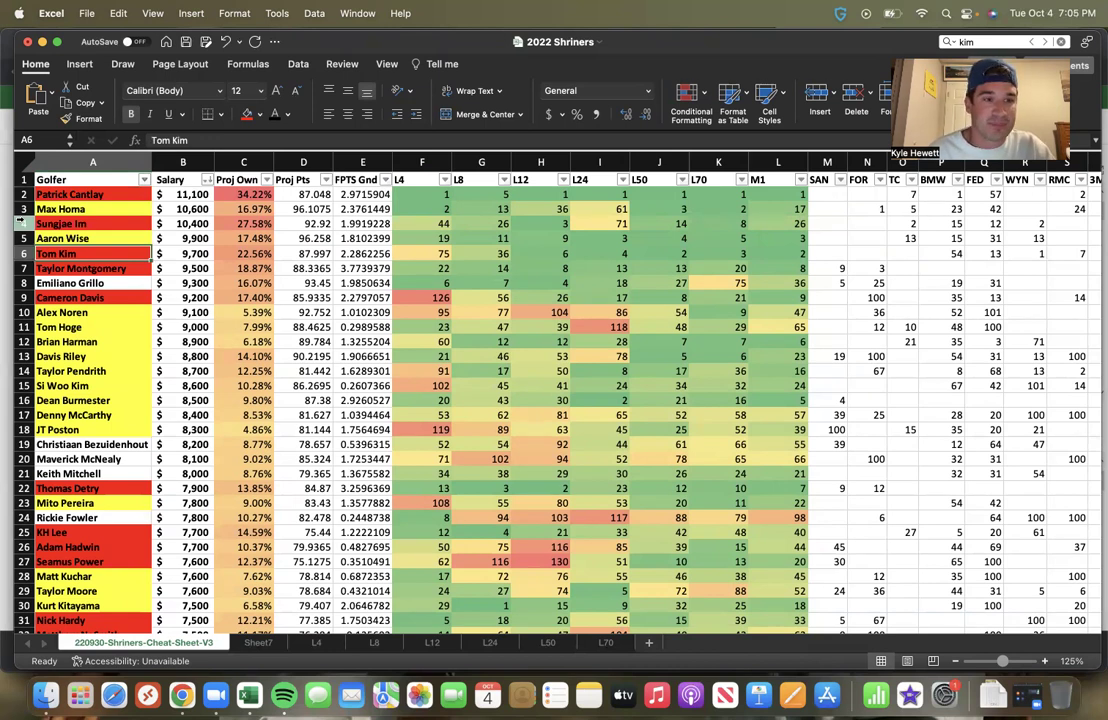
# Step: Review the golfer names between Max Homa and Taylor Montgomery, and move down to Emiliano Grillo
pyautogui.press('Down')
pyautogui.press('Up')
pyautogui.press('Up')
pyautogui.press('Down')
pyautogui.press('Down')
pyautogui.press('Up')
pyautogui.press('Up')
pyautogui.press('Up')
pyautogui.press('Up')
pyautogui.press('Down')
pyautogui.press('Down')
pyautogui.press('Down')
pyautogui.press('Down')
pyautogui.press('Down')
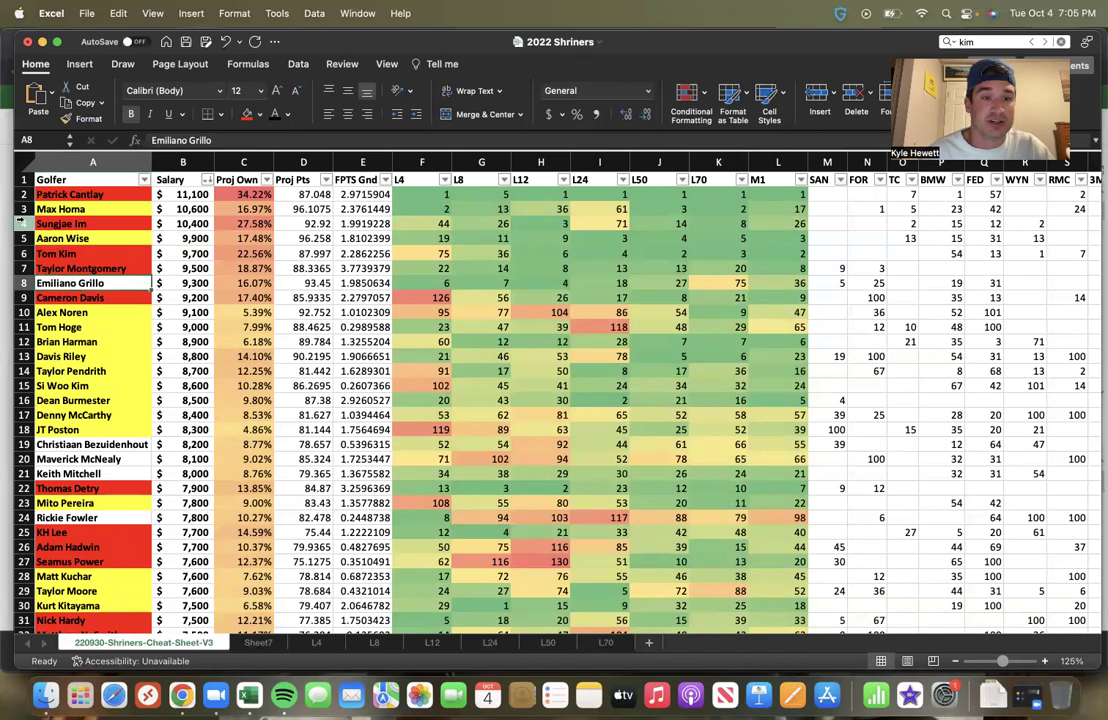
# Step: Check Taylor Montgomery's salary and Emiliano Grillo's salary and projected ownership
pyautogui.press('Up')
pyautogui.press('Right')
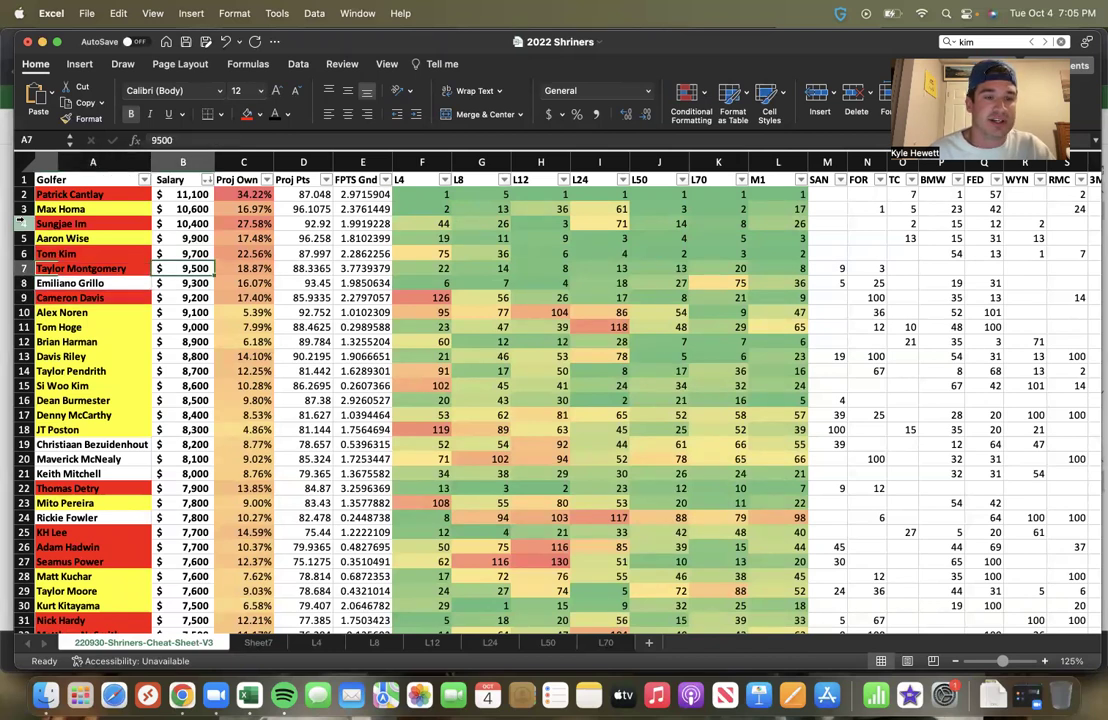
pyautogui.press('Down')
pyautogui.press('Right')
pyautogui.press('Left')
pyautogui.press('Left')
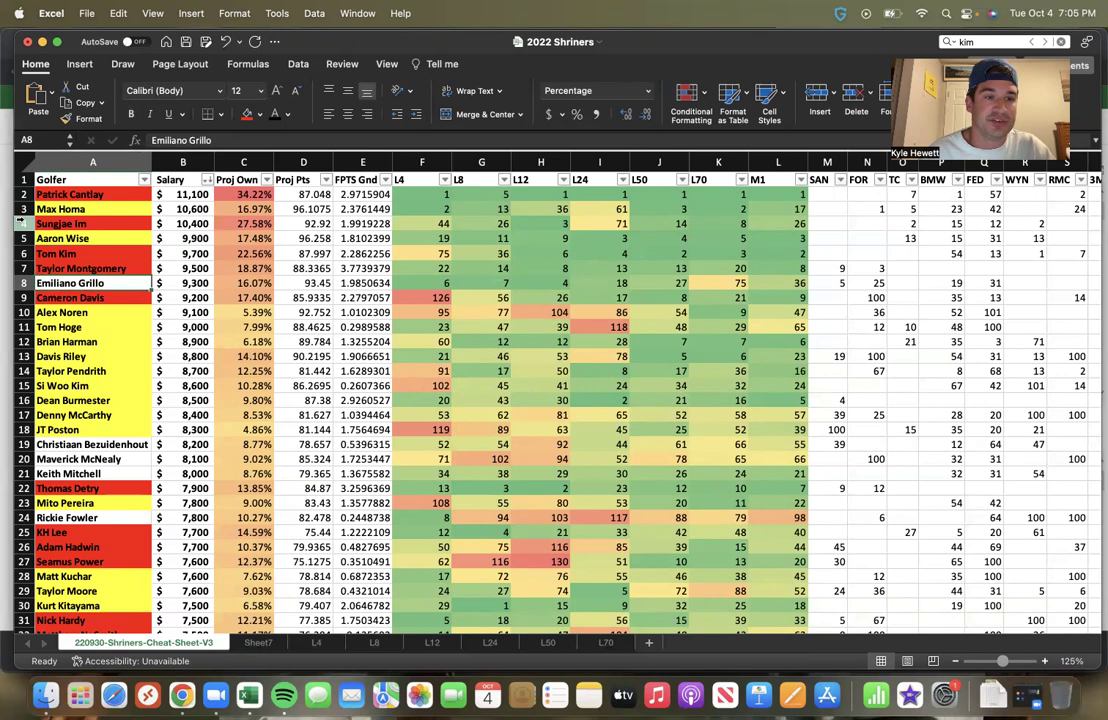
pyautogui.press('Right')
pyautogui.press('Right')
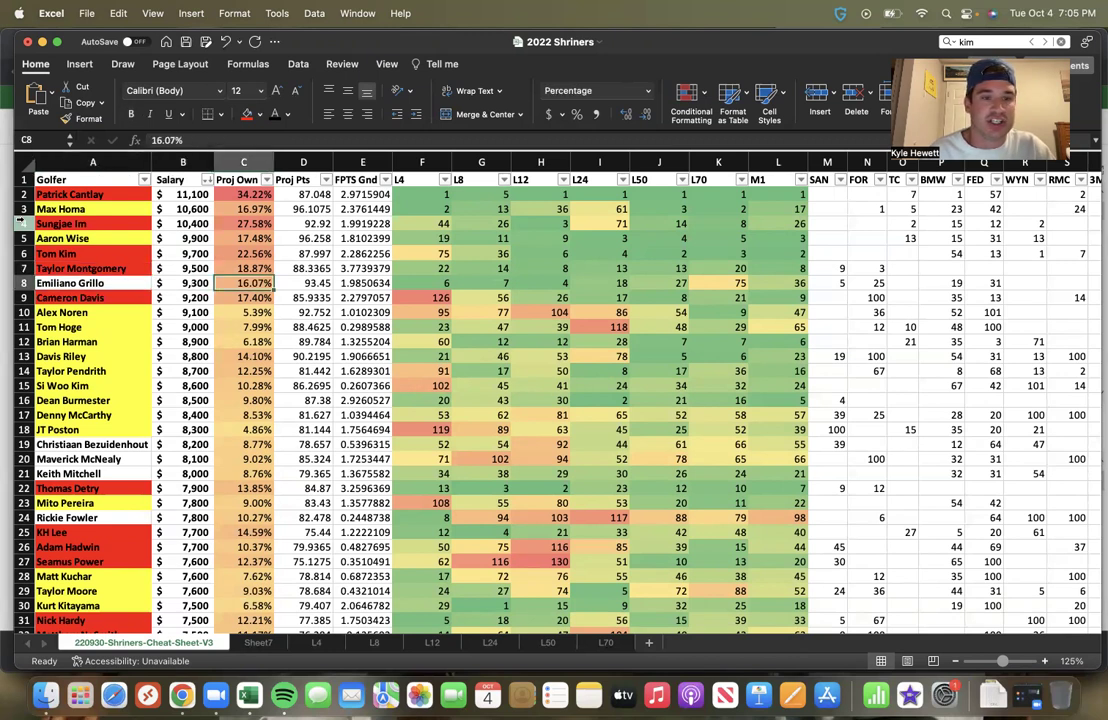
# Step: Compare the projected ownership of the golfers around Emiliano Grillo, and move to Alex Noren's name
pyautogui.press('Down')
pyautogui.press('Down')
pyautogui.press('Up')
pyautogui.press('Up')
pyautogui.press('Up')
pyautogui.press('Down')
pyautogui.press('Down')
pyautogui.press('Up')
pyautogui.press('Up')
pyautogui.press('Down')
pyautogui.press('Down')
pyautogui.press('Down')
pyautogui.press('Up')
pyautogui.press('Down')
pyautogui.press('Left')
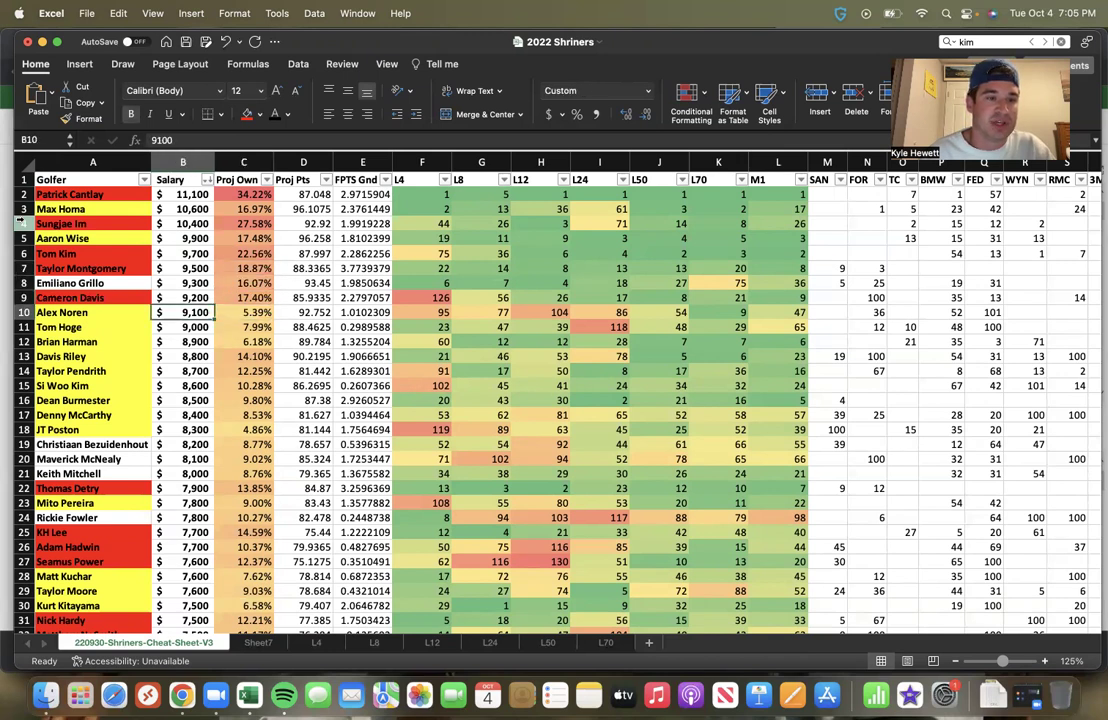
pyautogui.press('Left')
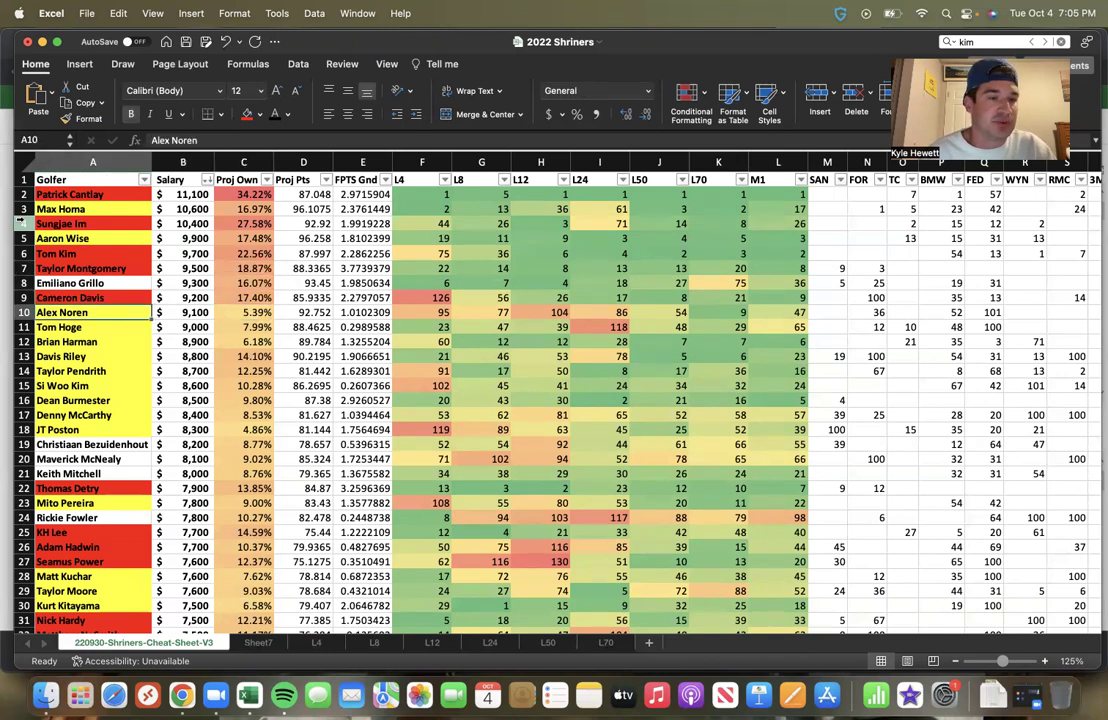
pyautogui.press('Up')
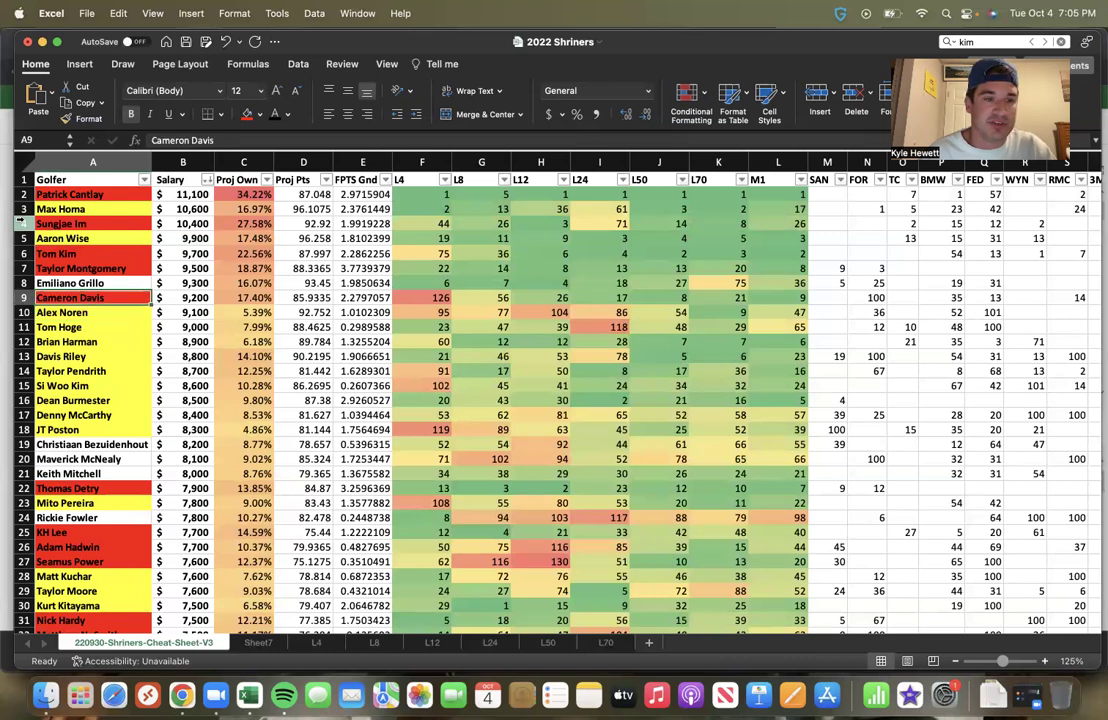
pyautogui.press('Right')
pyautogui.press('Right')
pyautogui.hotkey('shift', 'Left')
pyautogui.hotkey('shift', 'Left')
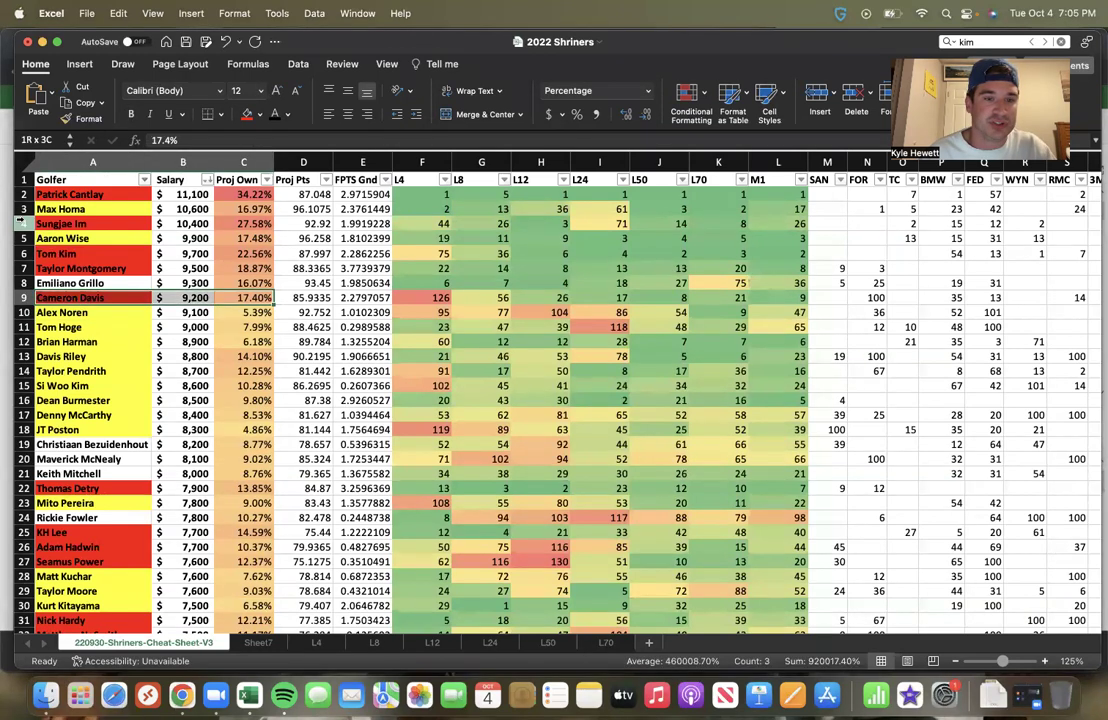
pyautogui.press('Left')
pyautogui.press('Left')
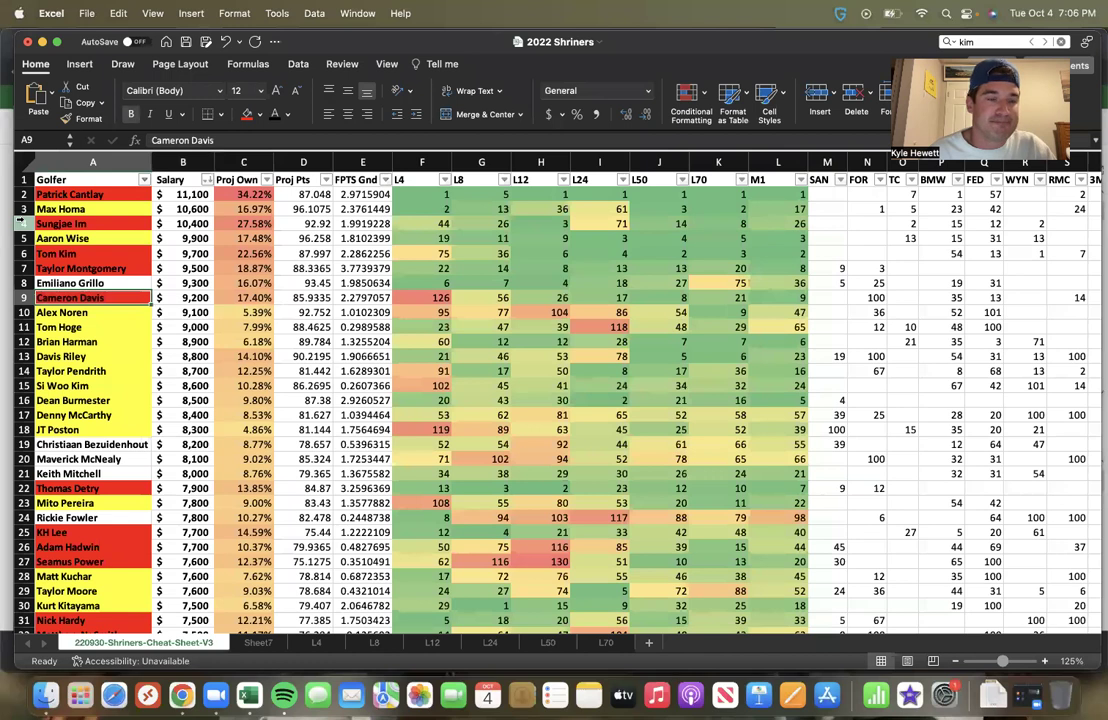
# Step: Select the three names from Alex Noren to Brian Harman for comparison, and return to Alex Noren
pyautogui.press('Down')
pyautogui.press('Right')
pyautogui.press('Left')
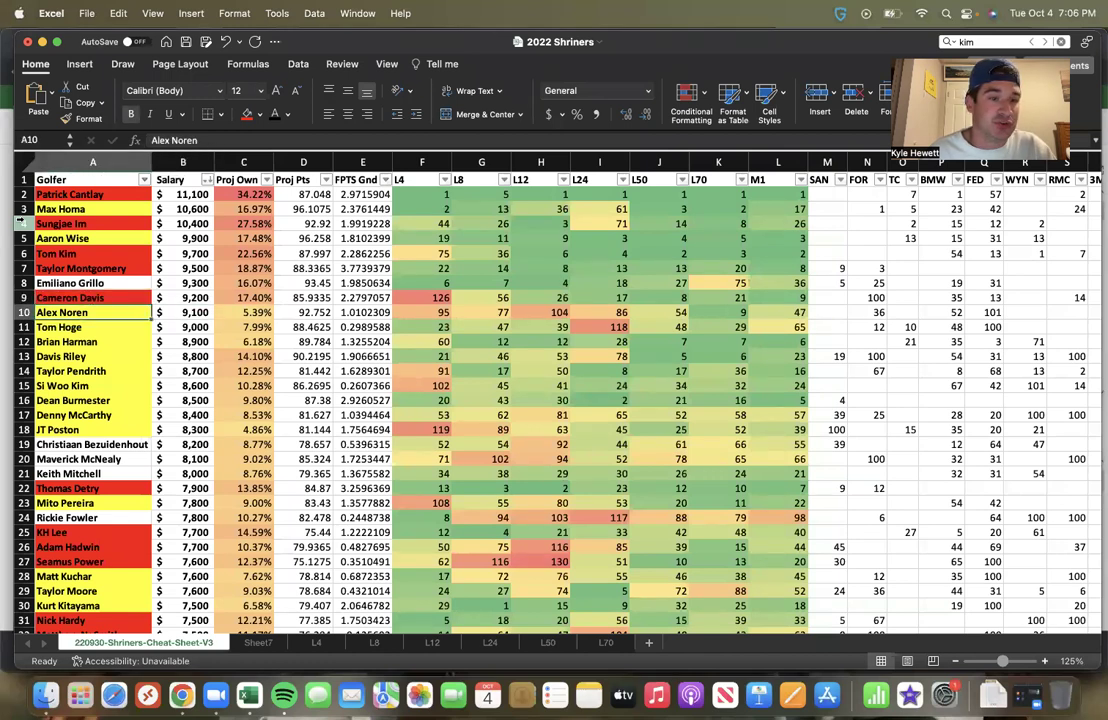
pyautogui.hotkey('shift', 'Down')
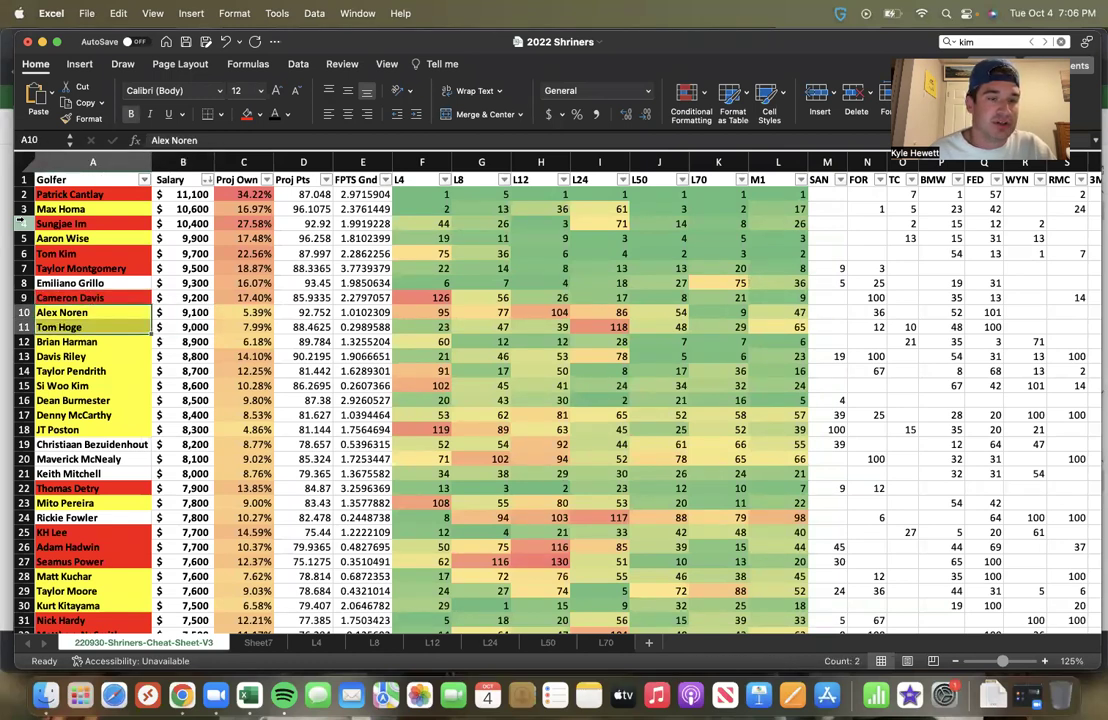
pyautogui.hotkey('shift', 'Down')
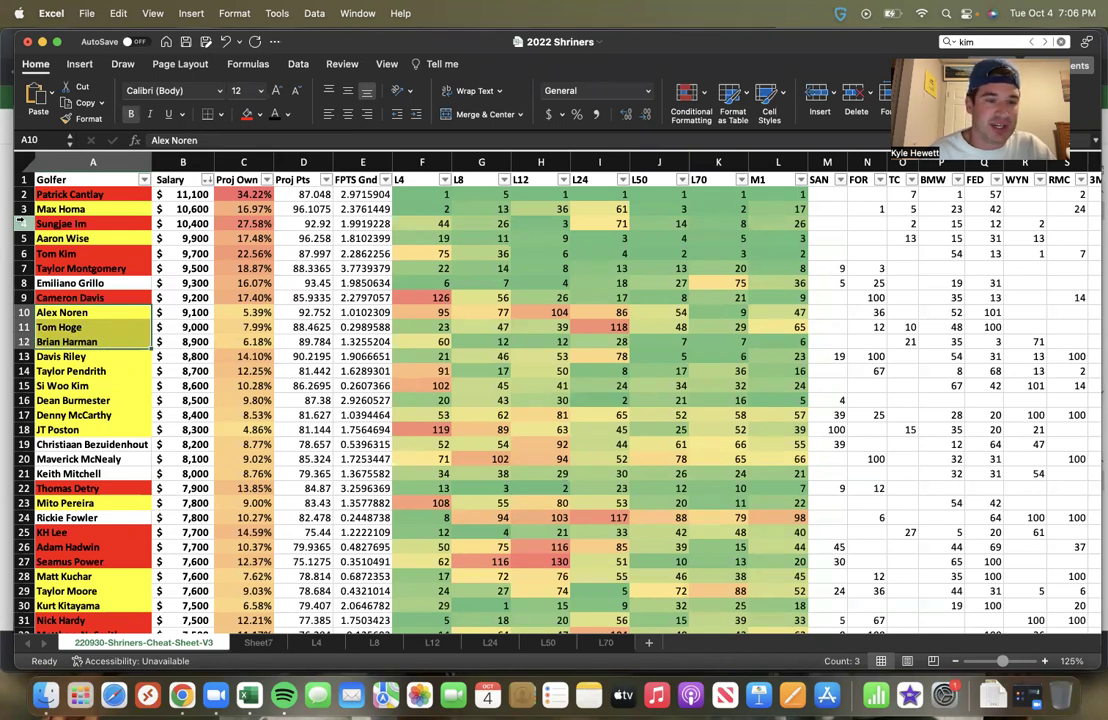
pyautogui.press('Down')
pyautogui.press('Down')
pyautogui.press('Up')
pyautogui.press('Up')
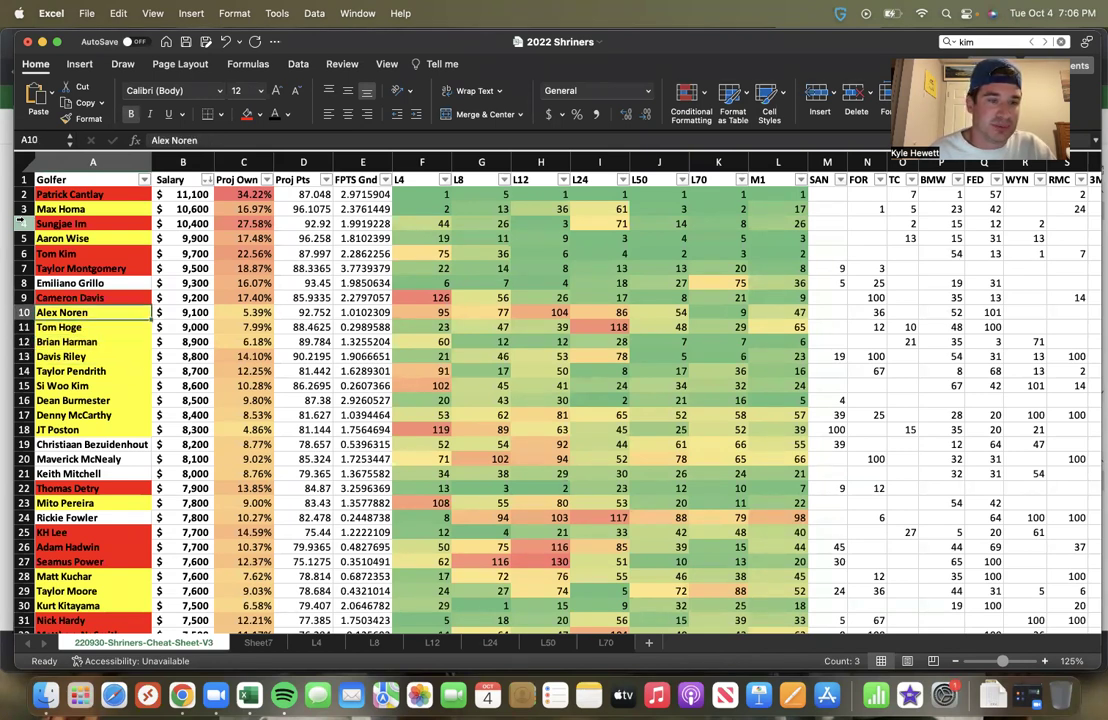
# Step: Review the golfer names between Cameron Davis and Taylor Pendrith
pyautogui.press('Down')
pyautogui.press('Down')
pyautogui.press('Down')
pyautogui.press('Down')
pyautogui.press('Up')
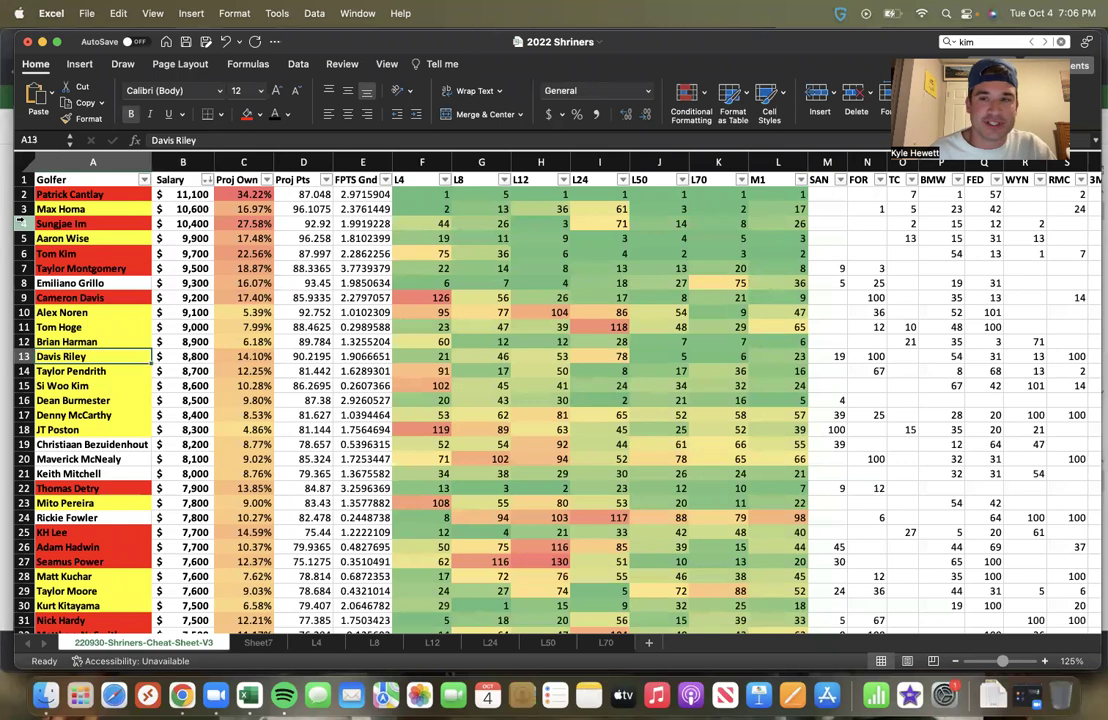
pyautogui.press('Up')
pyautogui.press('Up')
pyautogui.press('Up')
pyautogui.press('Up')
pyautogui.press('Down')
pyautogui.press('Down')
pyautogui.press('Down')
pyautogui.press('Up')
pyautogui.press('Up')
pyautogui.press('Up')
# Step: Review the golfer names down to Dean Burmester, and return to Alex Noren
pyautogui.press('Down')
pyautogui.press('Down')
pyautogui.press('Down')
pyautogui.press('Down')
pyautogui.press('Down')
pyautogui.press('Down')
pyautogui.press('Down')
pyautogui.press('Up')
pyautogui.press('Up')
pyautogui.press('Up')
pyautogui.press('Up')
pyautogui.press('Up')
pyautogui.press('Up')
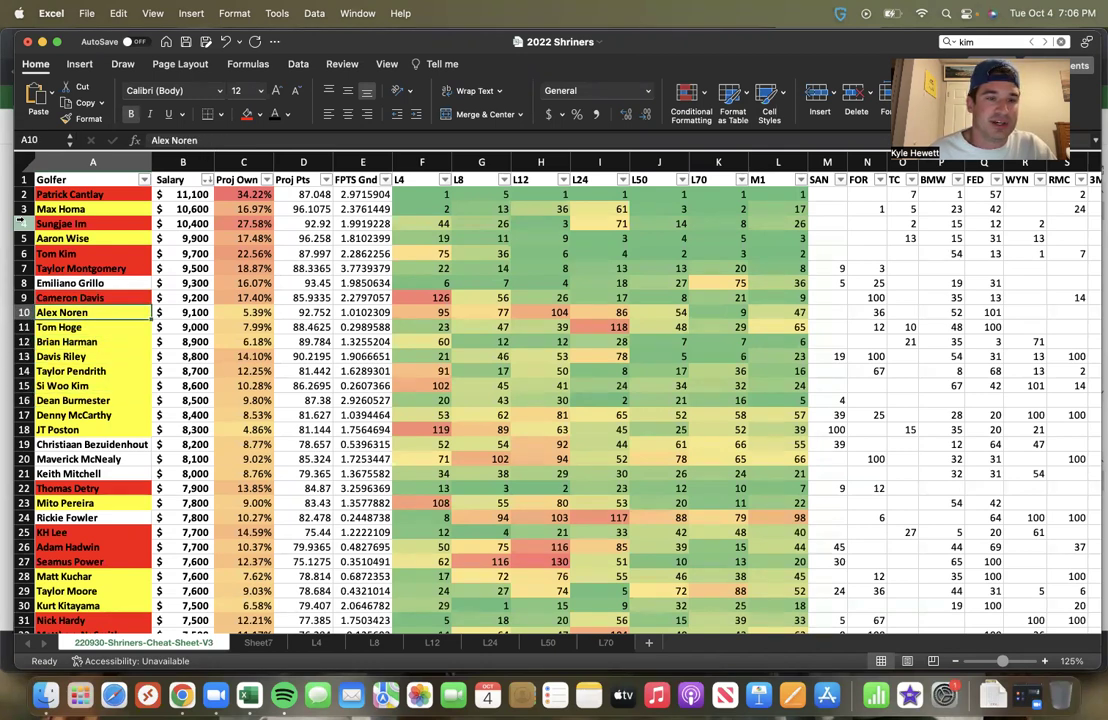
# Step: Compare Alex Noren, Tom Hoge and Brian Harman again, and select their three names
pyautogui.press('Down')
pyautogui.press('Down')
pyautogui.press('Up')
pyautogui.press('Down')
pyautogui.press('Up')
pyautogui.press('Up')
pyautogui.hotkey('shift', 'Down')
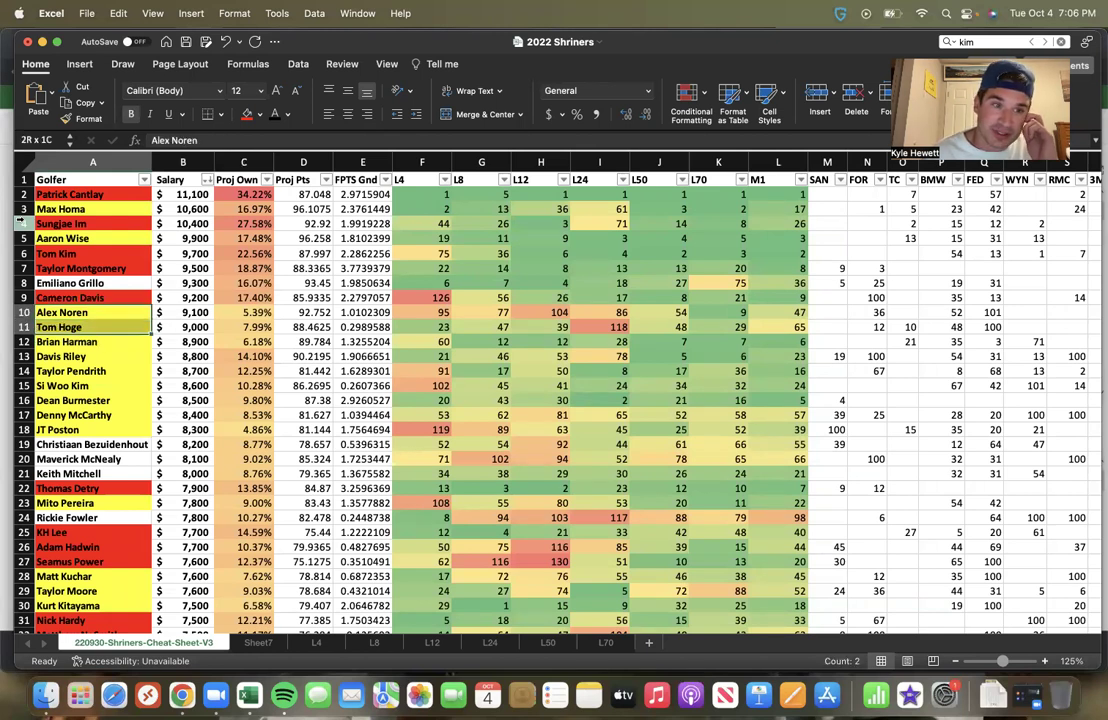
pyautogui.hotkey('shift', 'Down')
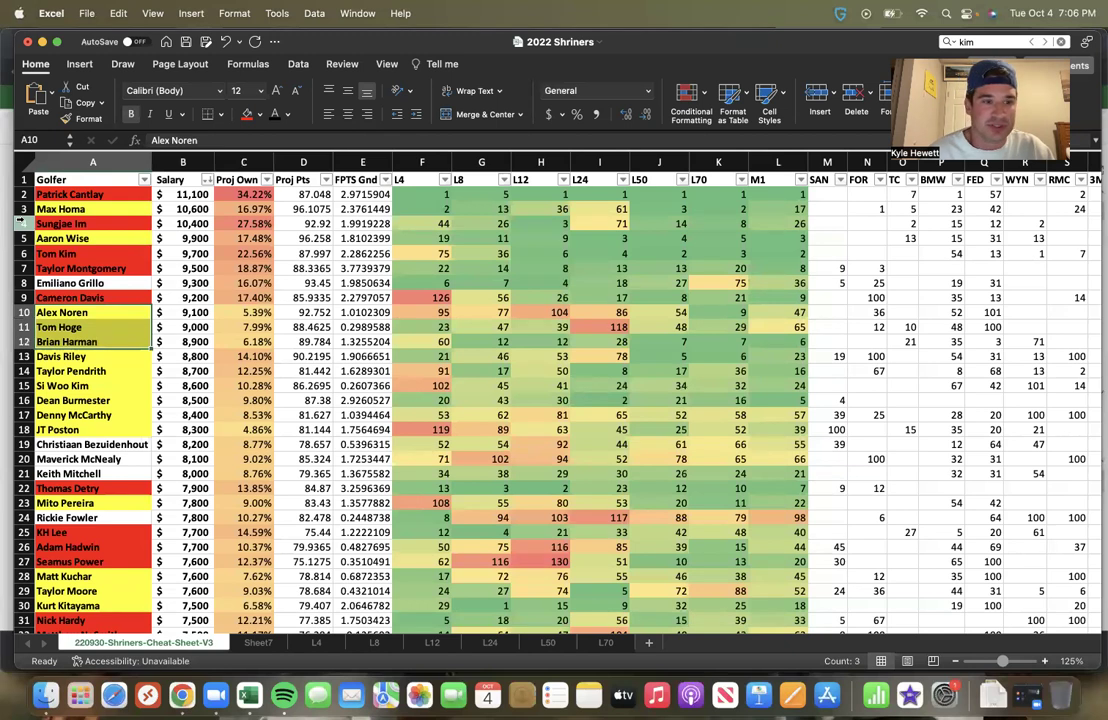
# Step: Examine Taylor Pendrith's row from his salary across the model rankings to the TC tournament column
pyautogui.press('Down')
pyautogui.press('Down')
pyautogui.press('Down')
pyautogui.press('Down')
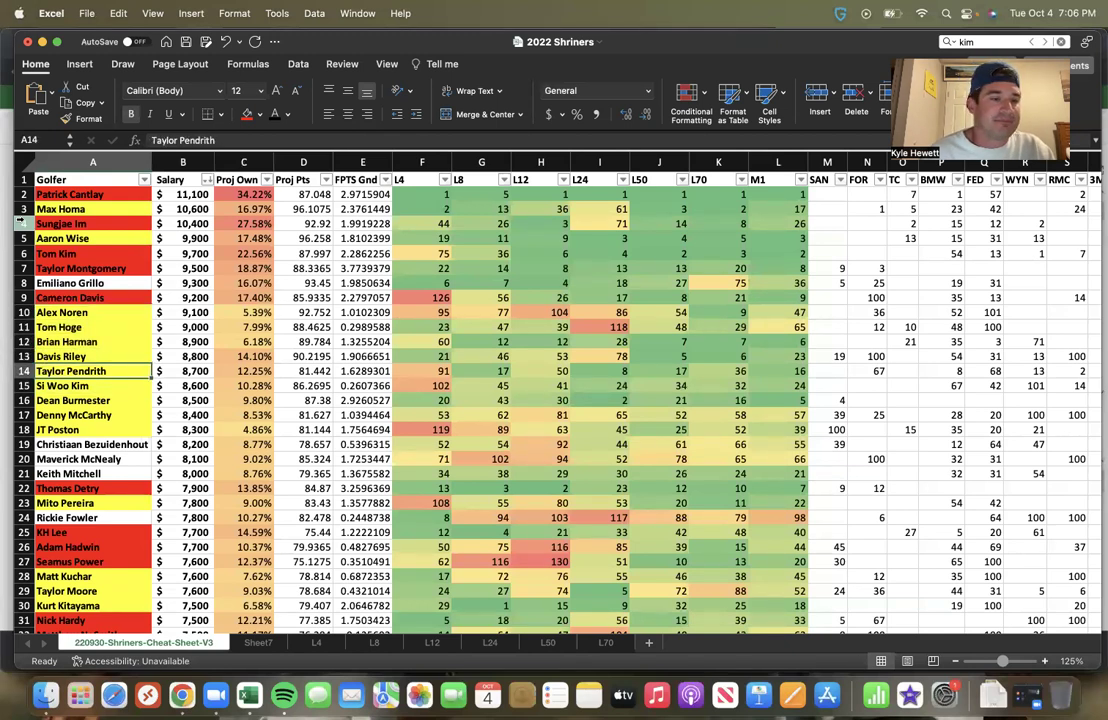
pyautogui.press('Right')
pyautogui.press('Right')
pyautogui.press('Right')
pyautogui.press('Right')
pyautogui.press('Right')
pyautogui.press('Right')
pyautogui.press('Right')
pyautogui.press('Right')
pyautogui.press('Right')
pyautogui.press('Right')
pyautogui.press('Right')
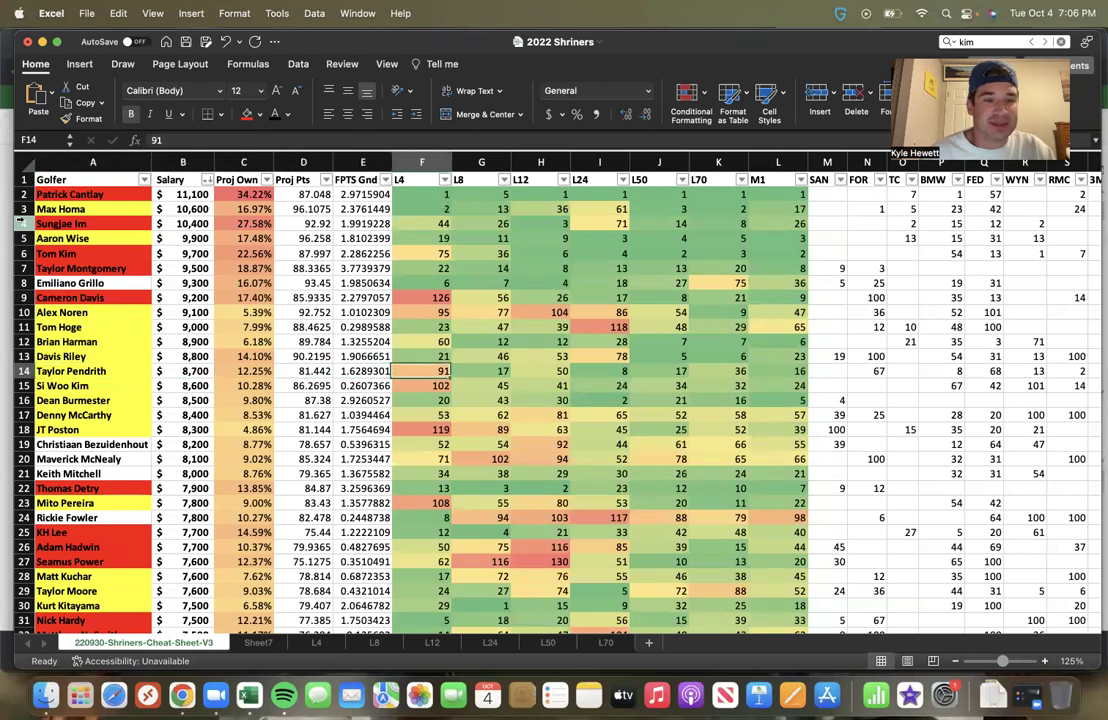
pyautogui.press('Left')
pyautogui.press('Left')
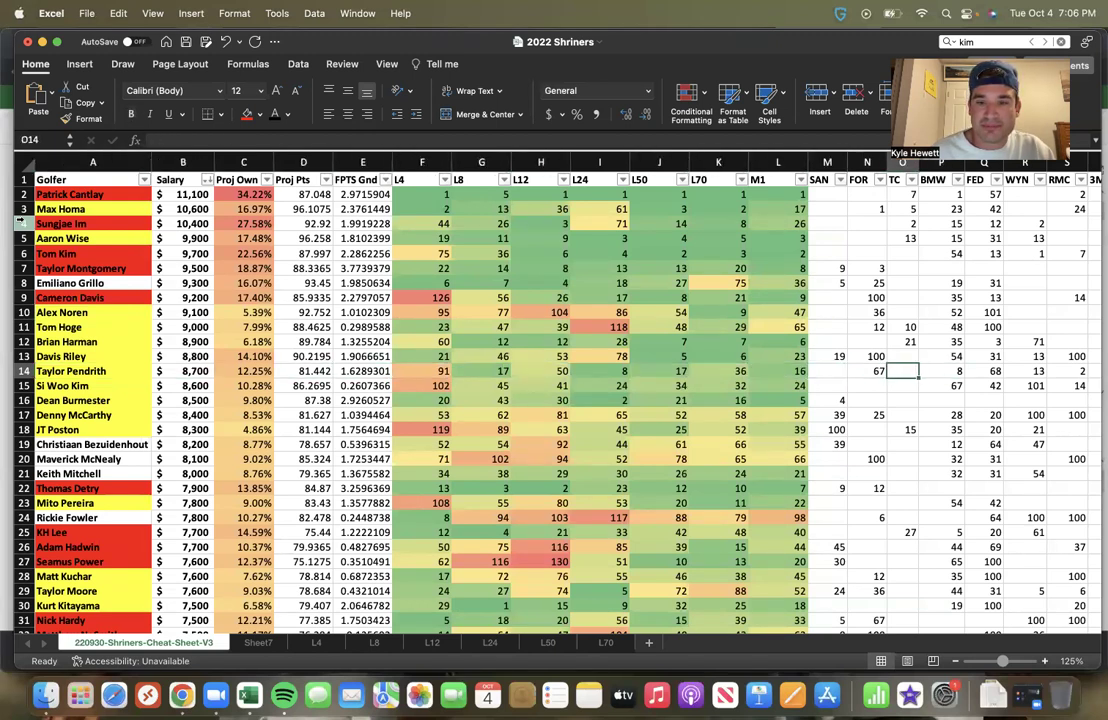
# Step: Go back along Taylor Pendrith's row to his salary, and compare it with his projected ownership and points
pyautogui.press('Left')
pyautogui.press('Left')
pyautogui.press('Left')
pyautogui.press('Left')
pyautogui.press('Left')
pyautogui.press('Left')
pyautogui.press('Left')
pyautogui.press('Left')
pyautogui.press('Left')
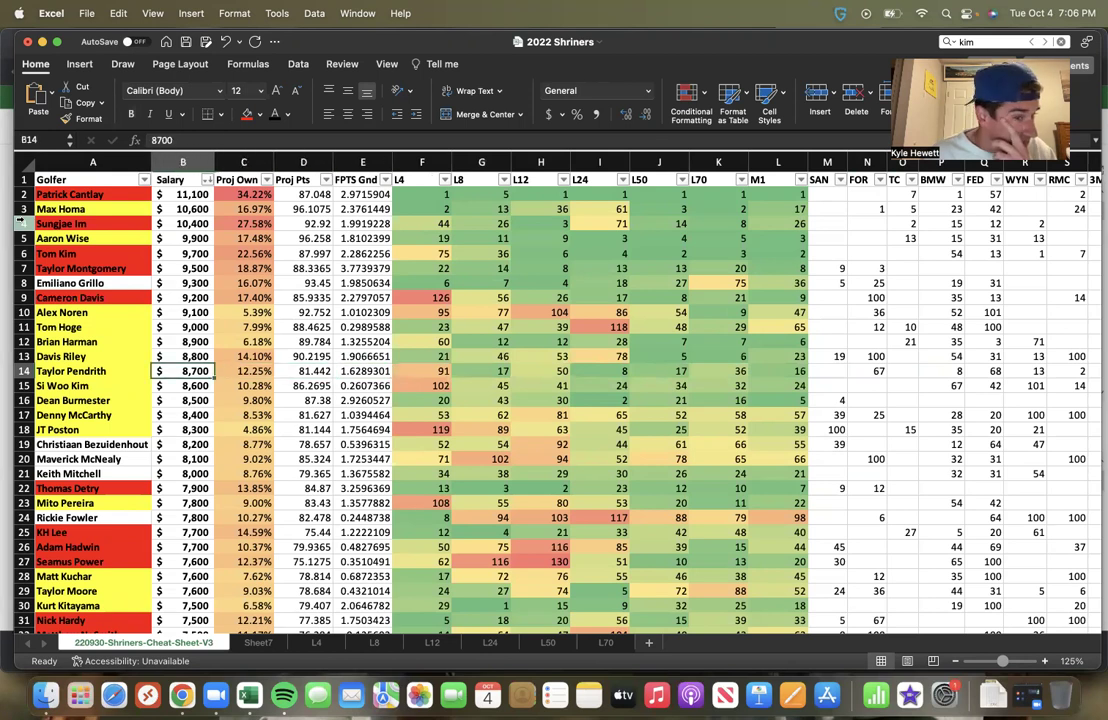
pyautogui.press('Right')
pyautogui.press('Right')
pyautogui.press('Right')
pyautogui.press('Left')
pyautogui.press('Left')
pyautogui.press('Left')
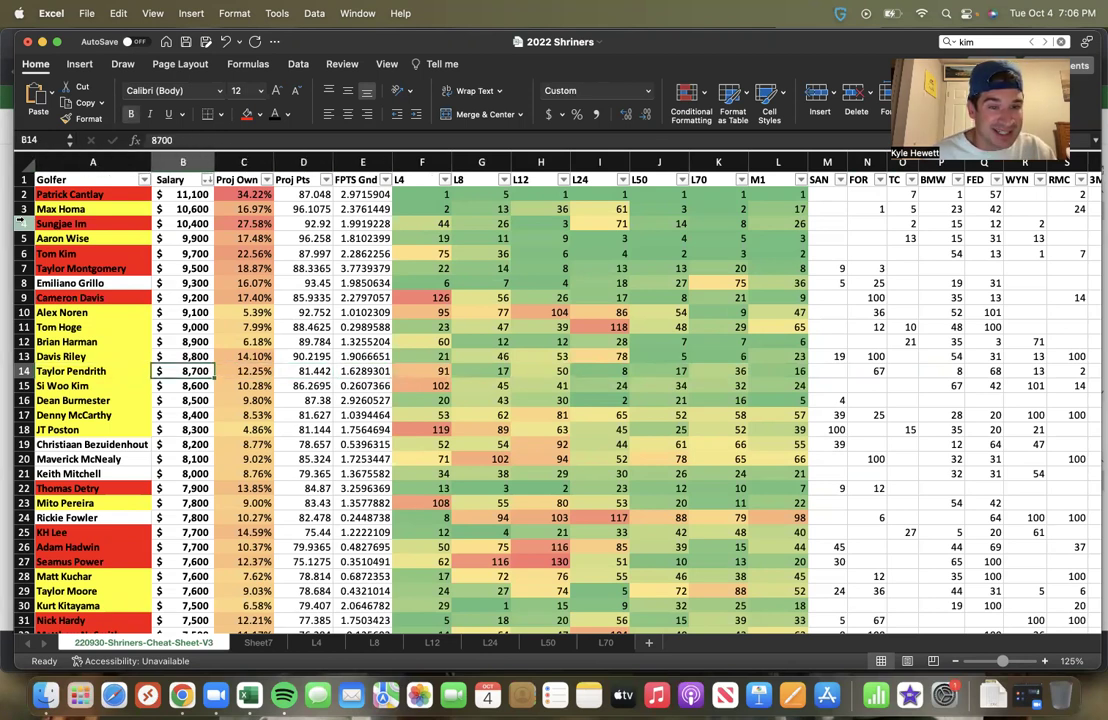
# Step: Check Taylor Pendrith's L4 and L8 model rankings, and return to his name
pyautogui.press('Right')
pyautogui.press('Right')
pyautogui.press('Right')
pyautogui.press('Right')
pyautogui.press('Right')
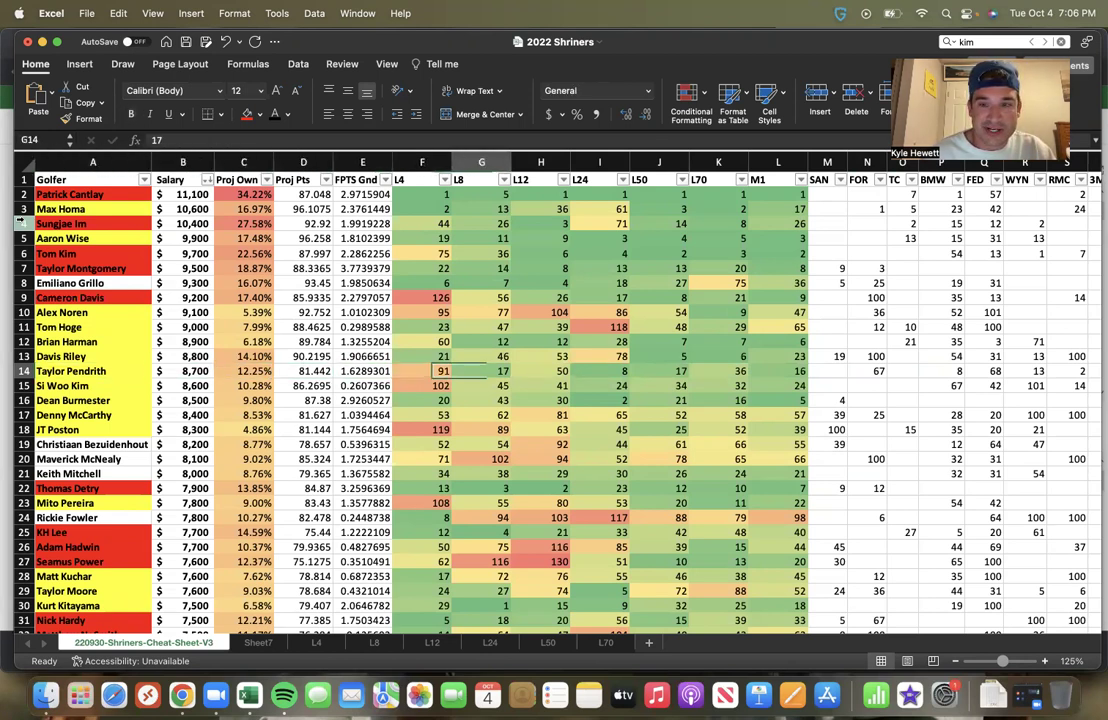
pyautogui.press('Left')
pyautogui.press('Left')
pyautogui.press('Left')
pyautogui.press('Left')
pyautogui.press('Left')
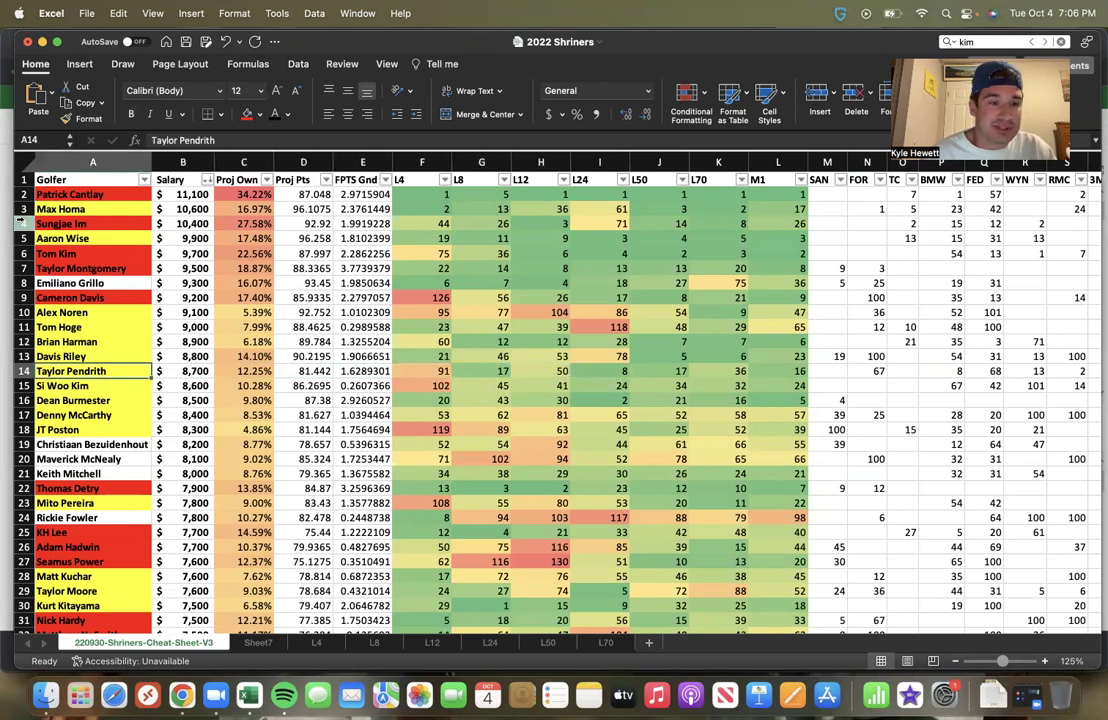
# Step: Examine Si Woo Kim's row from his salary and projected ownership to his L8 ranking
pyautogui.press('Down')
pyautogui.press('Right')
pyautogui.press('Right')
pyautogui.press('Right')
pyautogui.press('Right')
pyautogui.press('Right')
pyautogui.press('Right')
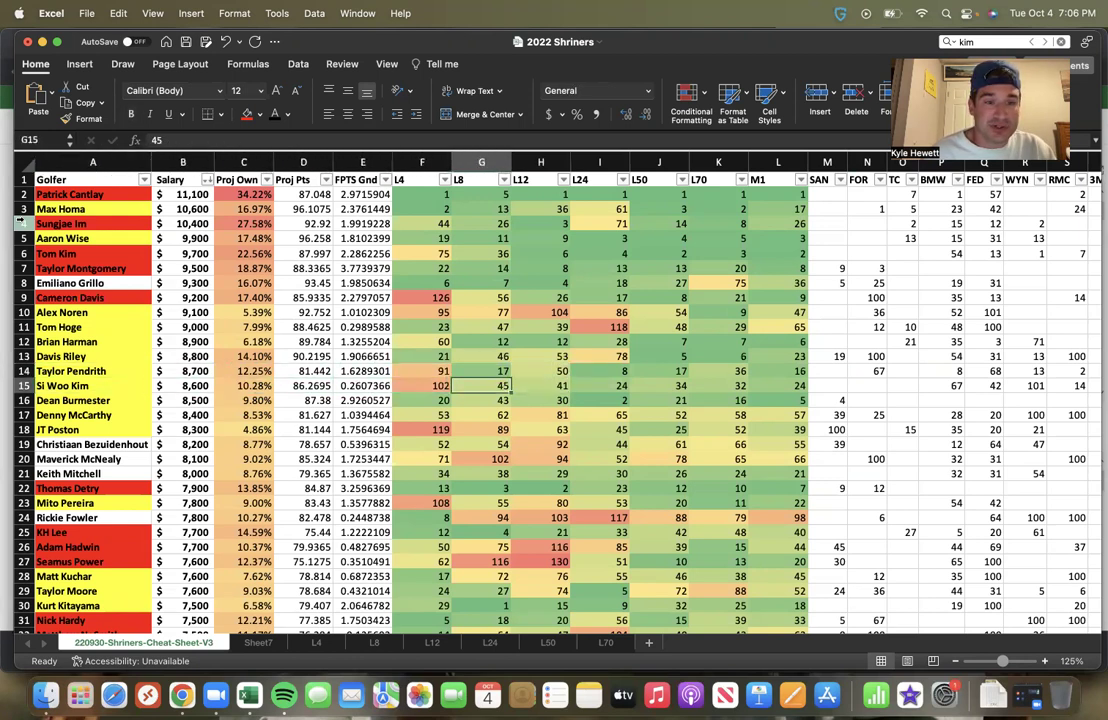
# Step: Examine Si Woo Kim's row from his salary across the model rankings and recent tournaments to the Y2020 column
pyautogui.press('Left')
pyautogui.press('Left')
pyautogui.press('Left')
pyautogui.press('Left')
pyautogui.press('Left')
pyautogui.press('Right')
pyautogui.press('Right')
pyautogui.press('Right')
pyautogui.press('Right')
pyautogui.press('Right')
pyautogui.press('Right')
pyautogui.press('Right')
pyautogui.press('Right')
pyautogui.press('Right')
pyautogui.press('Right')
pyautogui.press('Right')
pyautogui.press('Right')
pyautogui.press('Right')
pyautogui.press('Right')
pyautogui.press('Right')
pyautogui.press('Right')
pyautogui.press('Right')
pyautogui.press('Right')
pyautogui.press('Right')
pyautogui.press('Right')
pyautogui.press('Right')
pyautogui.press('Right')
# Step: Go back along Si Woo Kim's row from the yearly results to his projected ownership
pyautogui.press('Left')
pyautogui.press('Left')
pyautogui.press('Left')
pyautogui.press('Left')
pyautogui.press('Left')
pyautogui.press('Left')
pyautogui.press('Left')
pyautogui.press('Left')
pyautogui.press('Left')
pyautogui.press('Left')
pyautogui.press('Left')
pyautogui.press('Left')
pyautogui.press('Left')
pyautogui.press('Left')
pyautogui.press('Left')
pyautogui.press('Left')
pyautogui.press('Left')
pyautogui.press('Left')
pyautogui.press('Left')
pyautogui.press('Left')
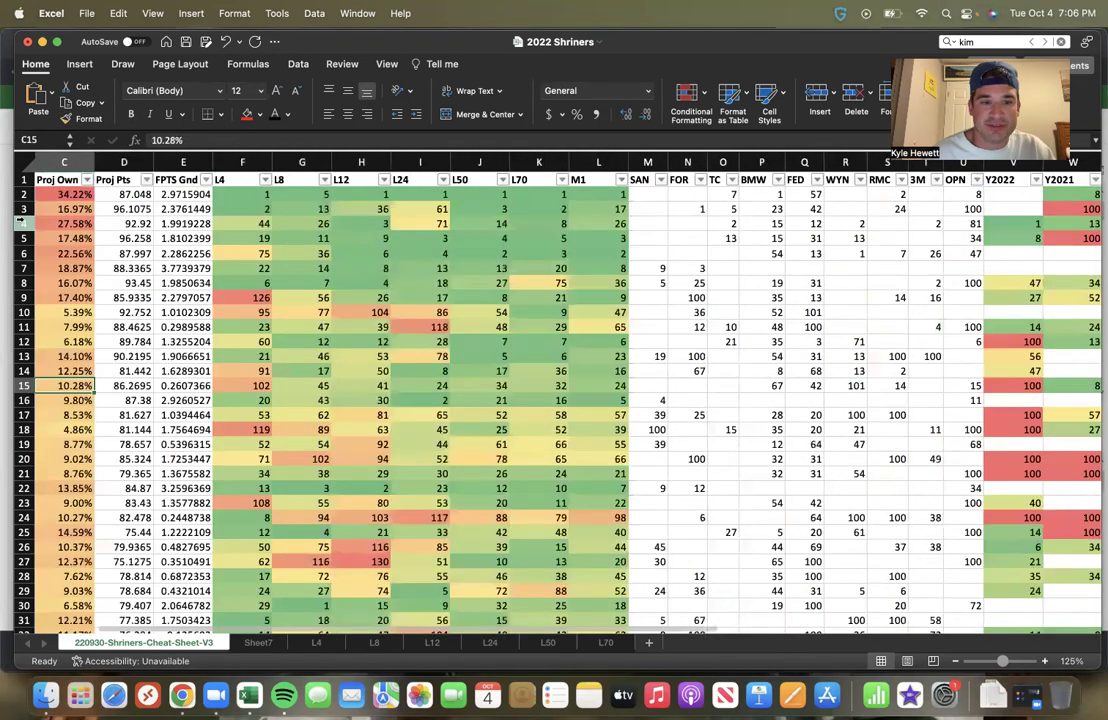
# Step: Compare Si Woo Kim's salary with his projected ownership and projected points
pyautogui.press('Left')
pyautogui.press('Left')
pyautogui.press('Right')
pyautogui.press('Right')
pyautogui.press('Left')
pyautogui.press('Right')
pyautogui.press('Left')
pyautogui.press('Left')
# Step: Review Si Woo Kim's row from his projected points out to his yearly Shriners results, including the Y2021 column
pyautogui.press('Right')
pyautogui.press('Right')
pyautogui.press('Right')
pyautogui.press('Right')
pyautogui.press('Right')
pyautogui.press('Right')
pyautogui.press('Right')
pyautogui.press('Right')
pyautogui.press('Right')
pyautogui.press('Right')
pyautogui.press('Right')
pyautogui.press('Right')
pyautogui.press('Right')
pyautogui.press('Right')
pyautogui.press('Right')
pyautogui.press('Right')
pyautogui.press('Right')
pyautogui.press('Right')
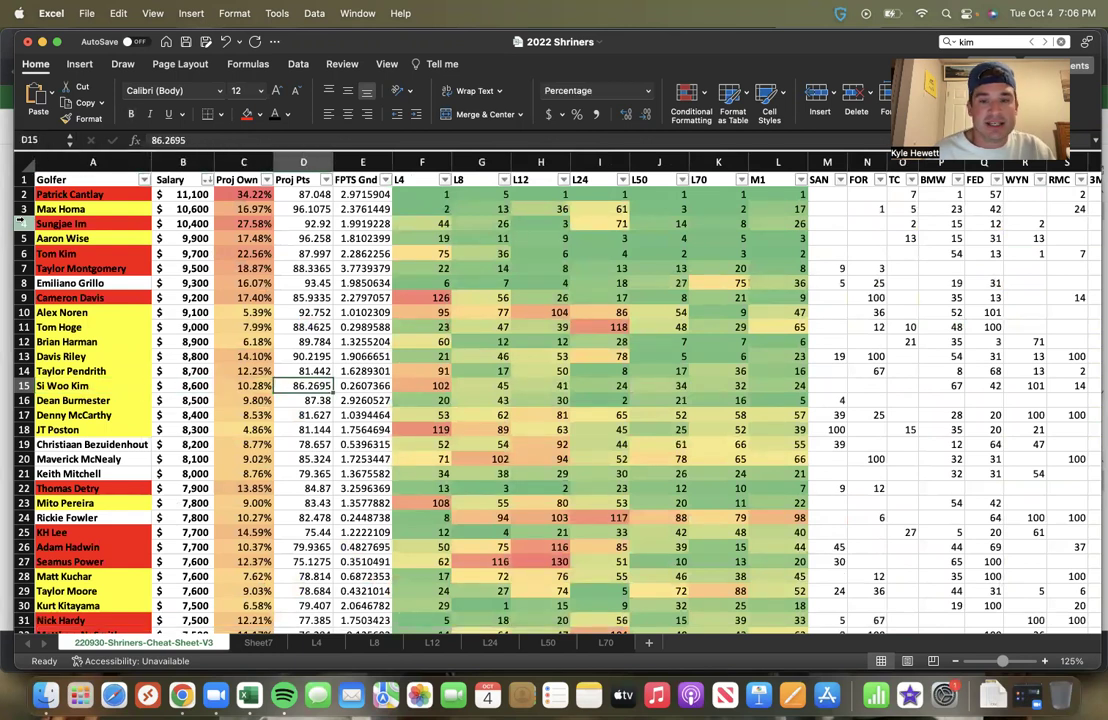
pyautogui.press('Right')
pyautogui.press('Right')
pyautogui.press('Right')
pyautogui.press('Right')
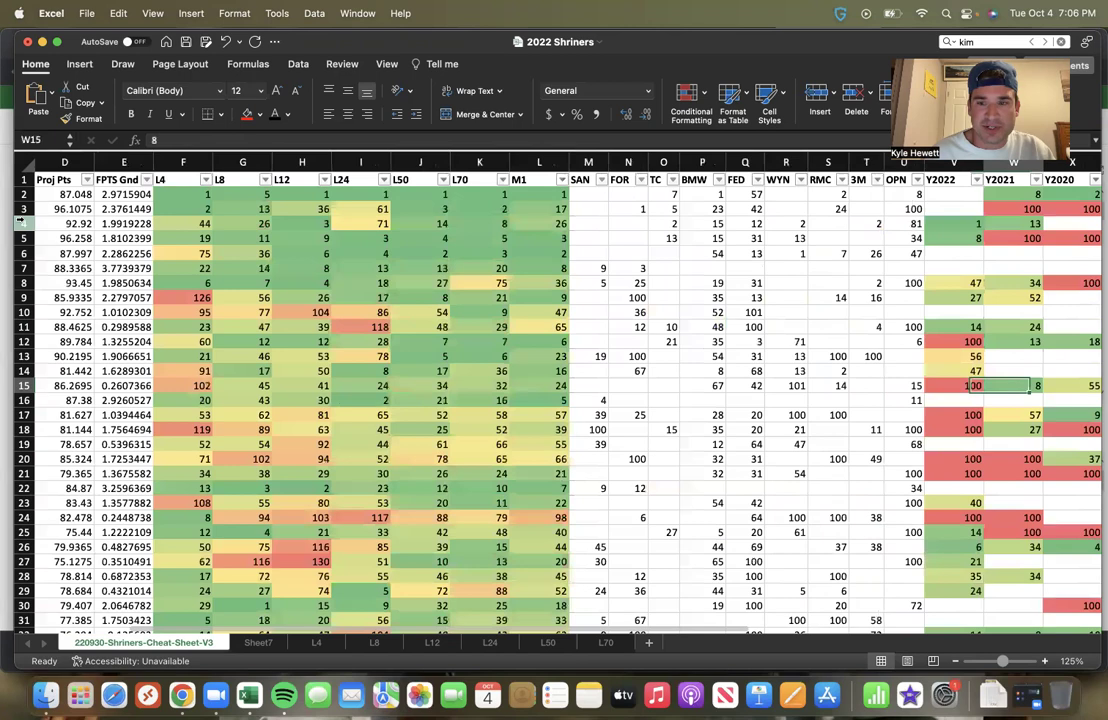
# Step: Go back along Si Woo Kim's row from the yearly results through the model rankings to his name
pyautogui.press('Left')
pyautogui.press('Left')
pyautogui.press('Left')
pyautogui.press('Left')
pyautogui.press('Left')
pyautogui.press('Left')
pyautogui.press('Left')
pyautogui.press('Left')
pyautogui.press('Left')
pyautogui.press('Left')
pyautogui.press('Left')
pyautogui.press('Left')
pyautogui.press('Left')
pyautogui.press('Left')
pyautogui.press('Left')
pyautogui.press('Left')
pyautogui.press('Left')
pyautogui.press('Left')
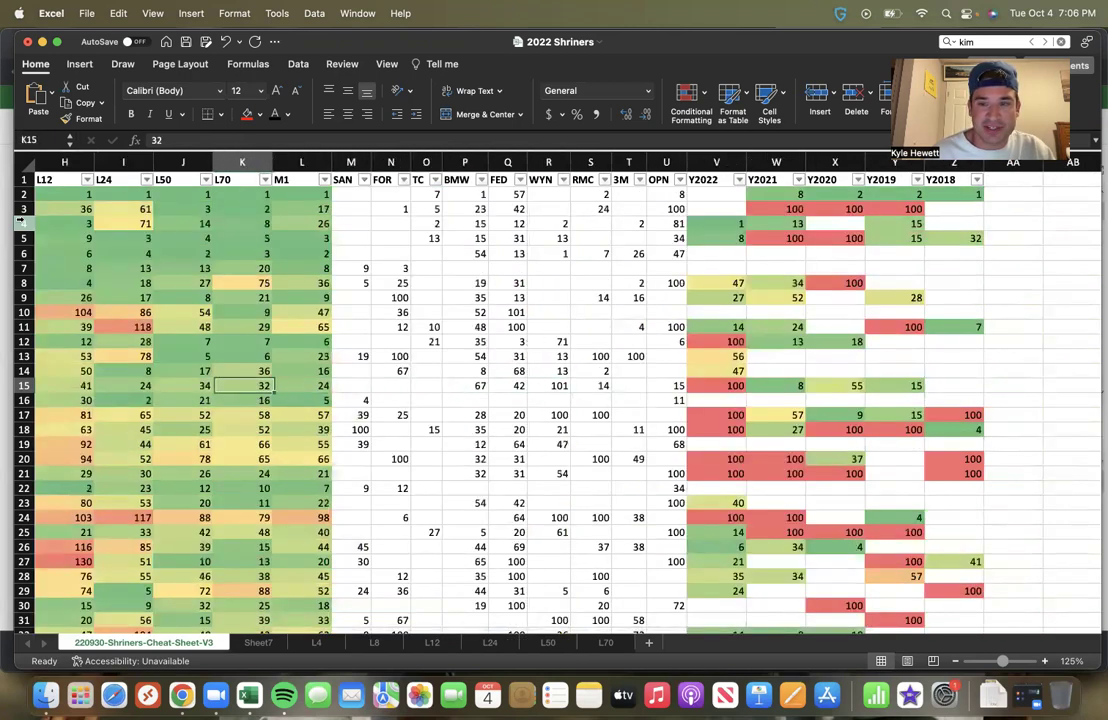
pyautogui.press('Left')
pyautogui.press('Left')
pyautogui.press('Left')
pyautogui.press('Left')
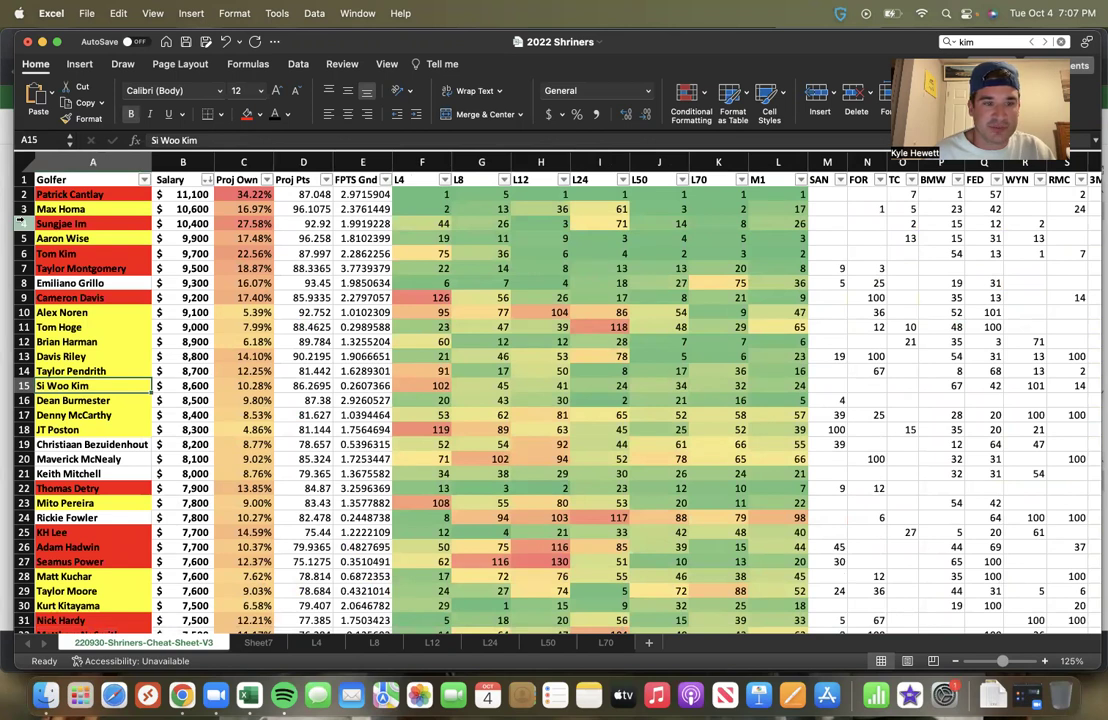
# Step: Recheck Si Woo Kim's salary, projections and model rankings, and return to his name
pyautogui.press('Right')
pyautogui.press('Right')
pyautogui.press('Right')
pyautogui.press('Right')
pyautogui.press('Right')
pyautogui.press('Right')
pyautogui.press('Right')
pyautogui.press('Right')
pyautogui.press('Right')
pyautogui.press('Right')
pyautogui.press('Right')
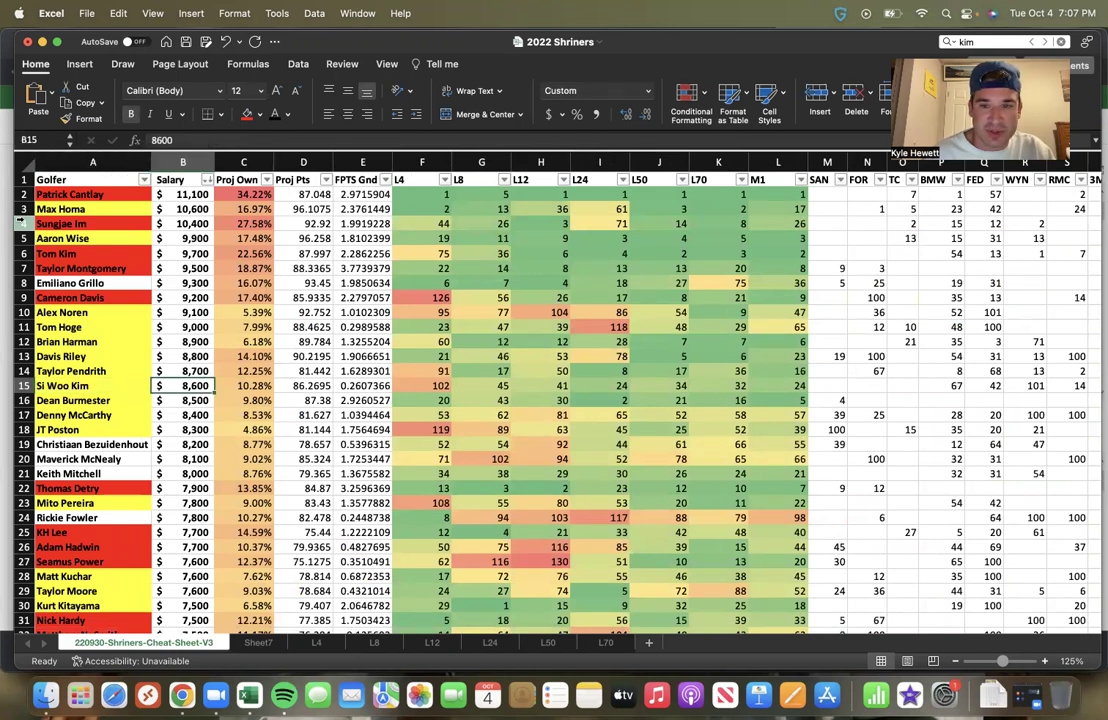
pyautogui.press('Left')
pyautogui.press('Left')
pyautogui.press('Left')
pyautogui.press('Left')
pyautogui.press('Left')
pyautogui.press('Left')
pyautogui.press('Left')
pyautogui.press('Left')
pyautogui.press('Left')
pyautogui.press('Left')
pyautogui.press('Left')
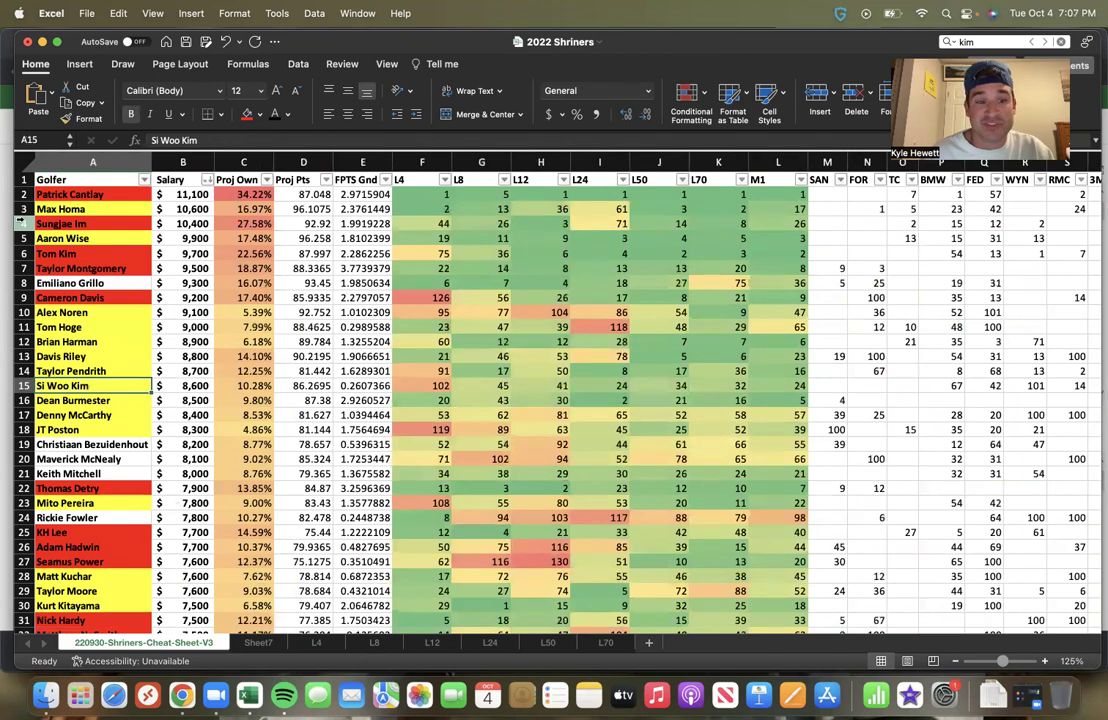
# Step: Compare the golfers around Si Woo Kim from Davis Riley down to Denny McCarthy, and settle on Dean Burmester
pyautogui.press('Up')
pyautogui.press('Up')
pyautogui.press('Down')
pyautogui.press('Down')
pyautogui.press('Down')
pyautogui.press('Up')
pyautogui.press('Up')
pyautogui.press('Up')
pyautogui.press('Down')
pyautogui.press('Down')
pyautogui.press('Down')
pyautogui.press('Down')
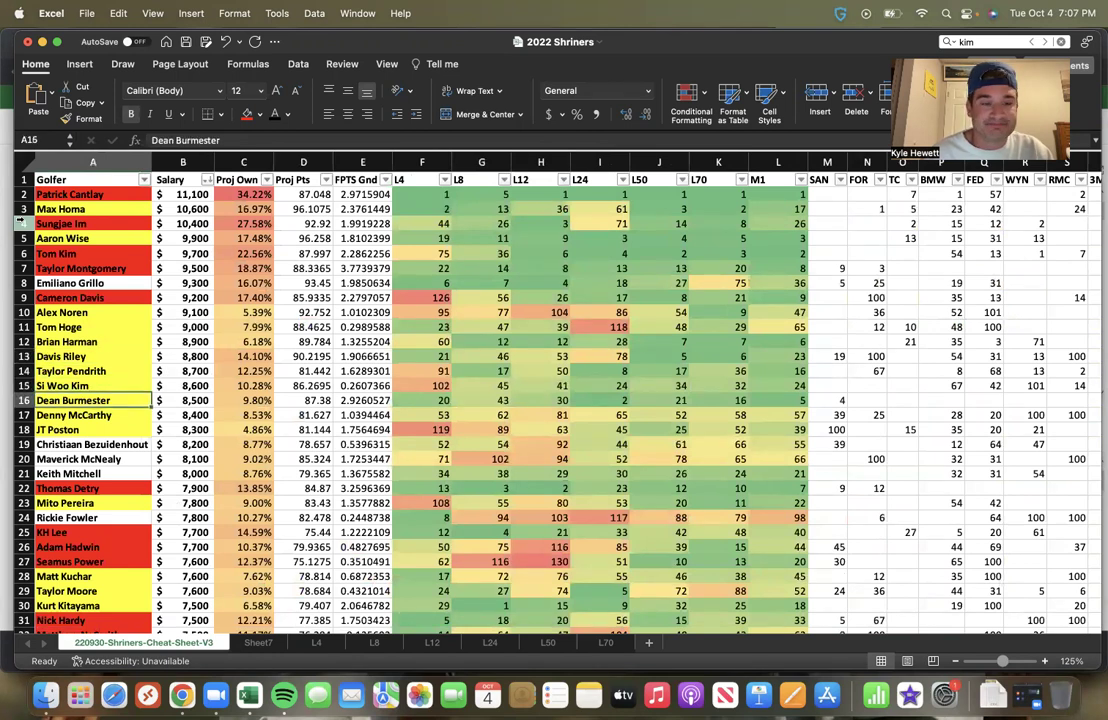
pyautogui.press('Up')
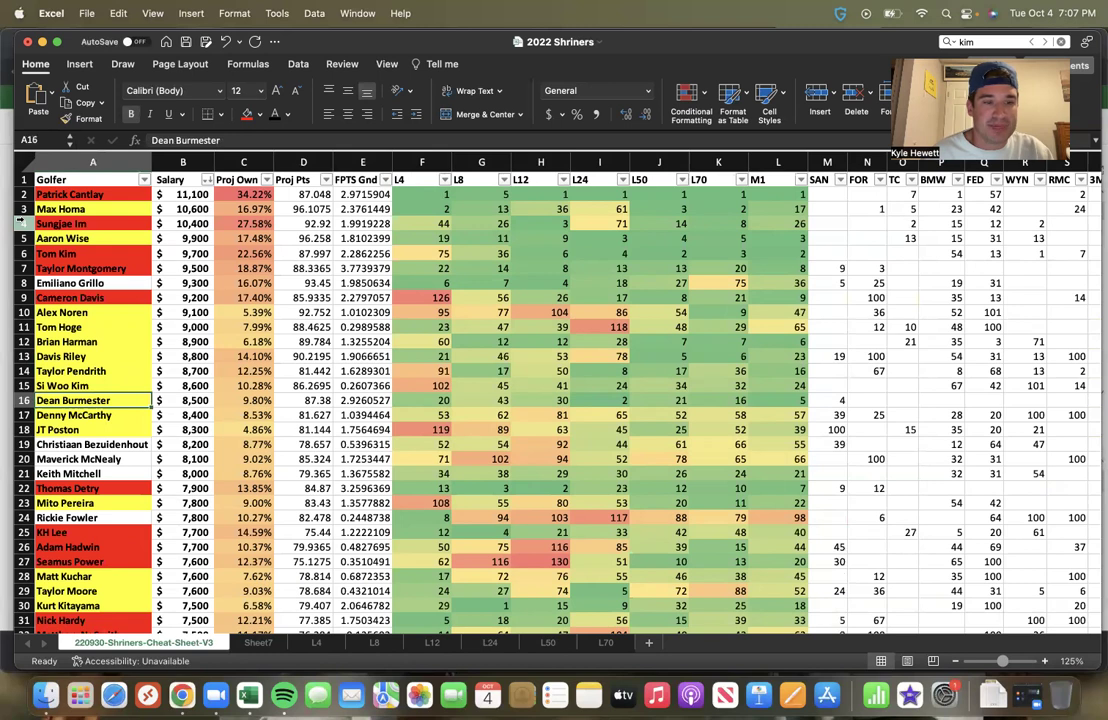
# Step: Examine Dean Burmester's row from his name across the model rankings and recent tournaments to the Y2021 column
pyautogui.press('Right')
pyautogui.press('Right')
pyautogui.press('Right')
pyautogui.press('Right')
pyautogui.press('Right')
pyautogui.press('Right')
pyautogui.press('Right')
pyautogui.press('Right')
pyautogui.press('Right')
pyautogui.press('Right')
pyautogui.press('Right')
pyautogui.press('Right')
pyautogui.press('Right')
pyautogui.press('Right')
pyautogui.press('Right')
pyautogui.press('Right')
pyautogui.press('Right')
pyautogui.press('Right')
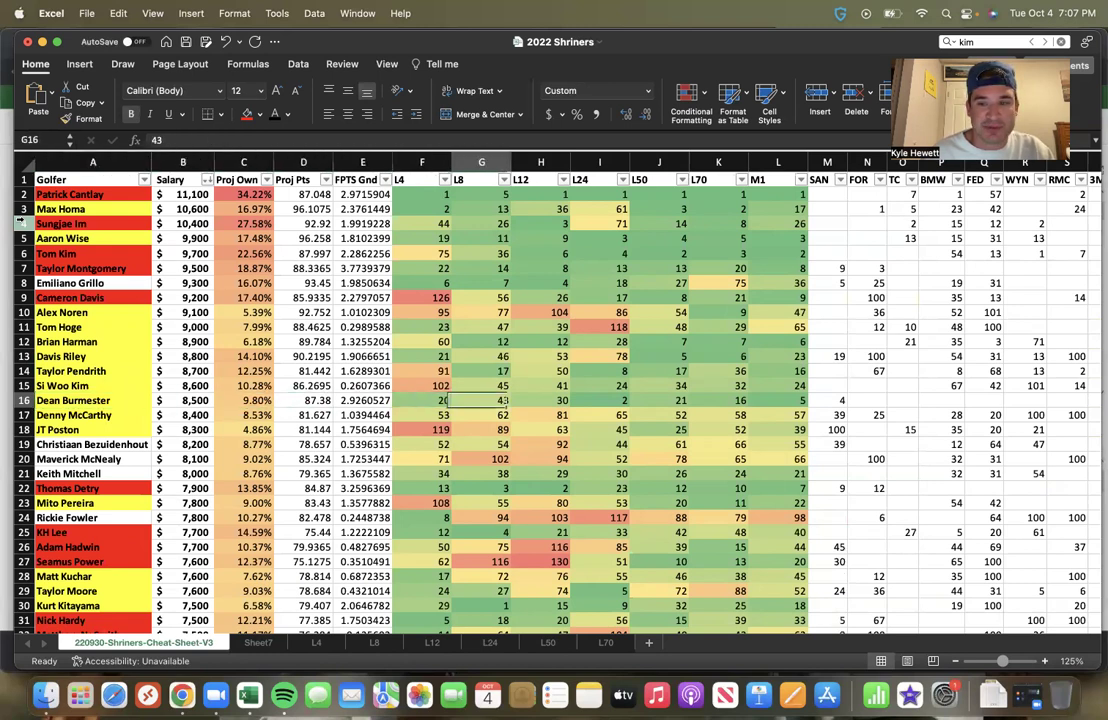
pyautogui.press('Right')
pyautogui.press('Right')
pyautogui.press('Right')
pyautogui.press('Right')
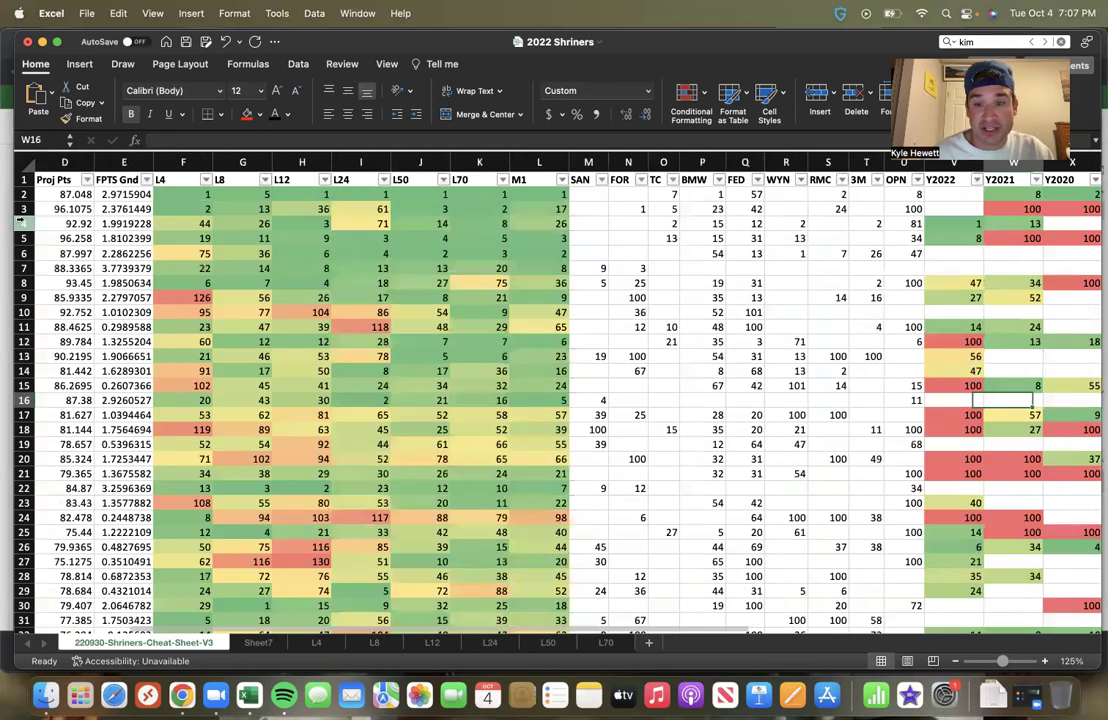
# Step: Go back along Dean Burmester's row from the Y2021 column through the model rankings to his name
pyautogui.hscroll(7, 19, 221)
pyautogui.press('Left')
pyautogui.press('Left')
pyautogui.press('Left')
pyautogui.press('Left')
pyautogui.press('Left')
pyautogui.press('Left')
pyautogui.press('Left')
pyautogui.press('Left')
pyautogui.press('Left')
pyautogui.press('Left')
pyautogui.press('Left')
pyautogui.press('Left')
pyautogui.press('Left')
pyautogui.press('Left')
pyautogui.press('Left')
pyautogui.press('Left')
pyautogui.press('Left')
pyautogui.press('Left')
pyautogui.press('Left')
pyautogui.press('Left')
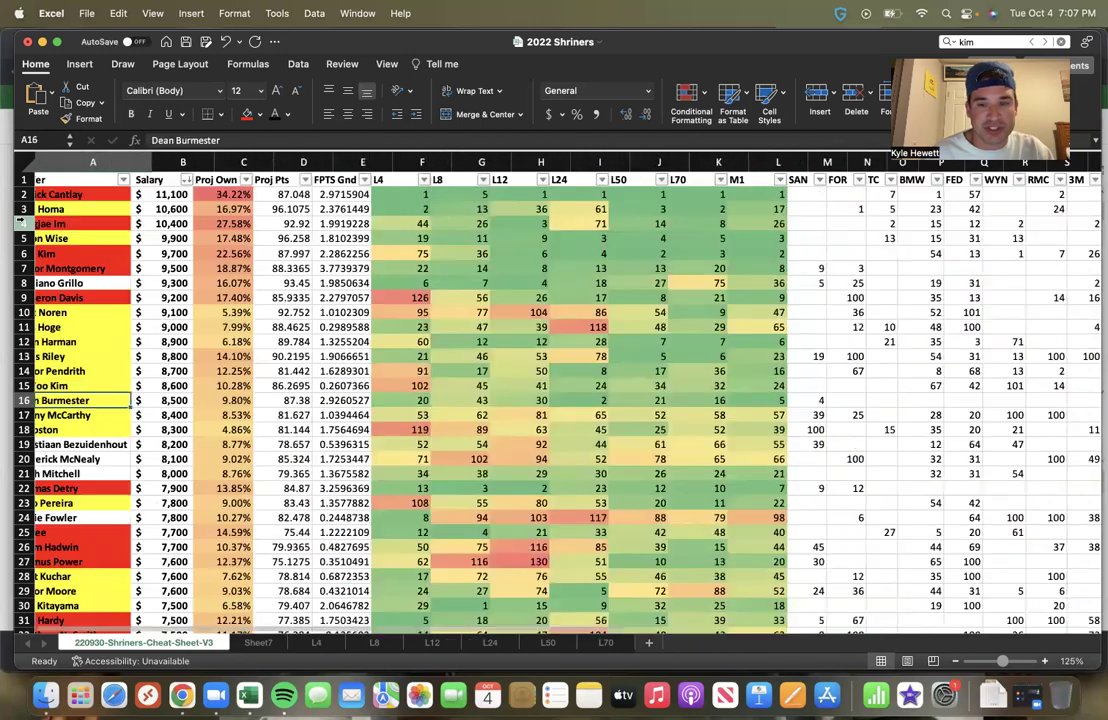
# Step: Check Dean Burmester's salary, projected ownership and points up to the L4 ranking, and return to his name
pyautogui.press('Right')
pyautogui.press('Right')
pyautogui.press('Right')
pyautogui.press('Right')
pyautogui.press('Right')
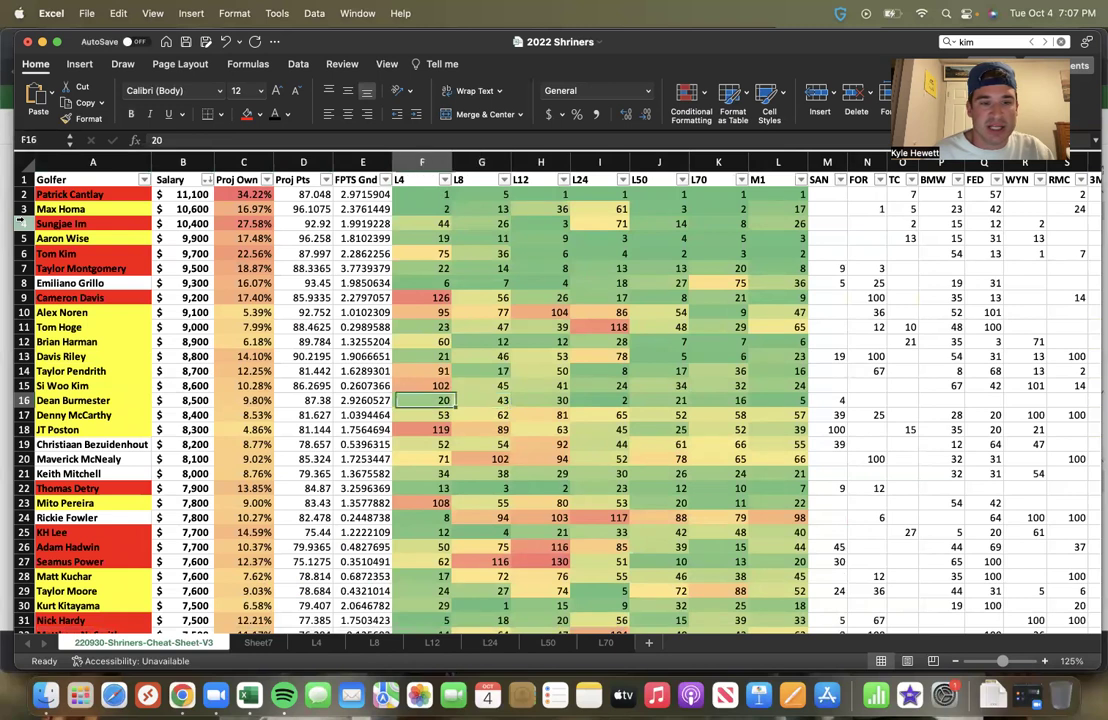
pyautogui.press('Left')
pyautogui.press('Left')
pyautogui.press('Left')
pyautogui.press('Left')
pyautogui.press('Left')
pyautogui.press('Right')
pyautogui.press('Right')
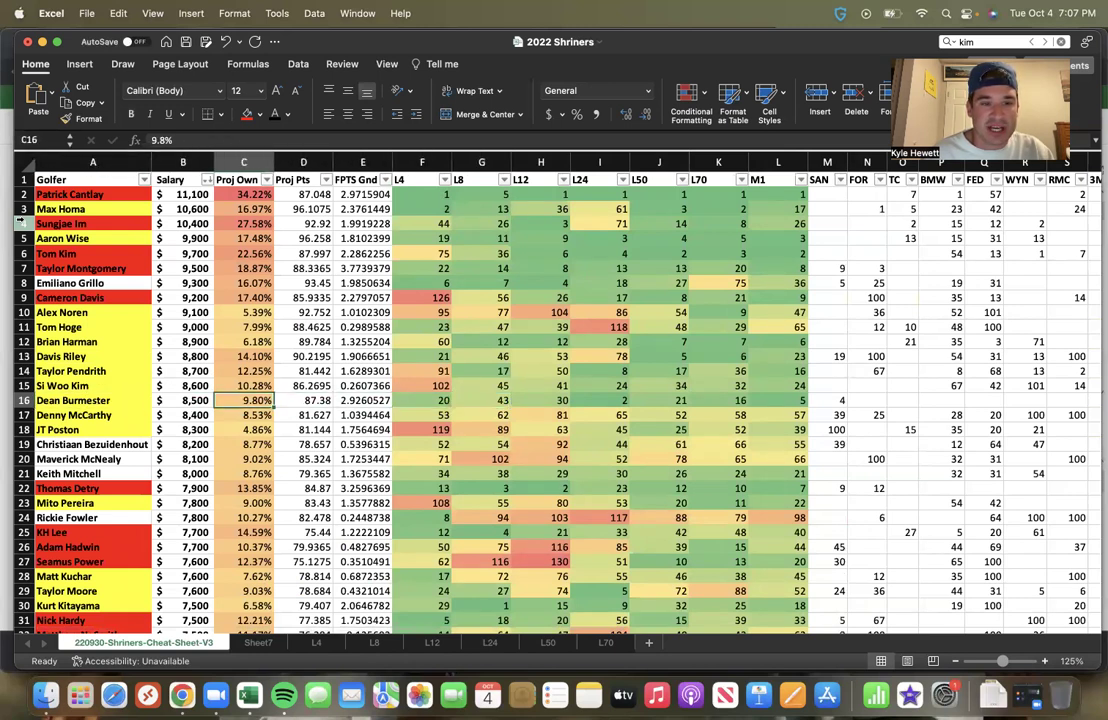
pyautogui.press('Left')
pyautogui.press('Left')
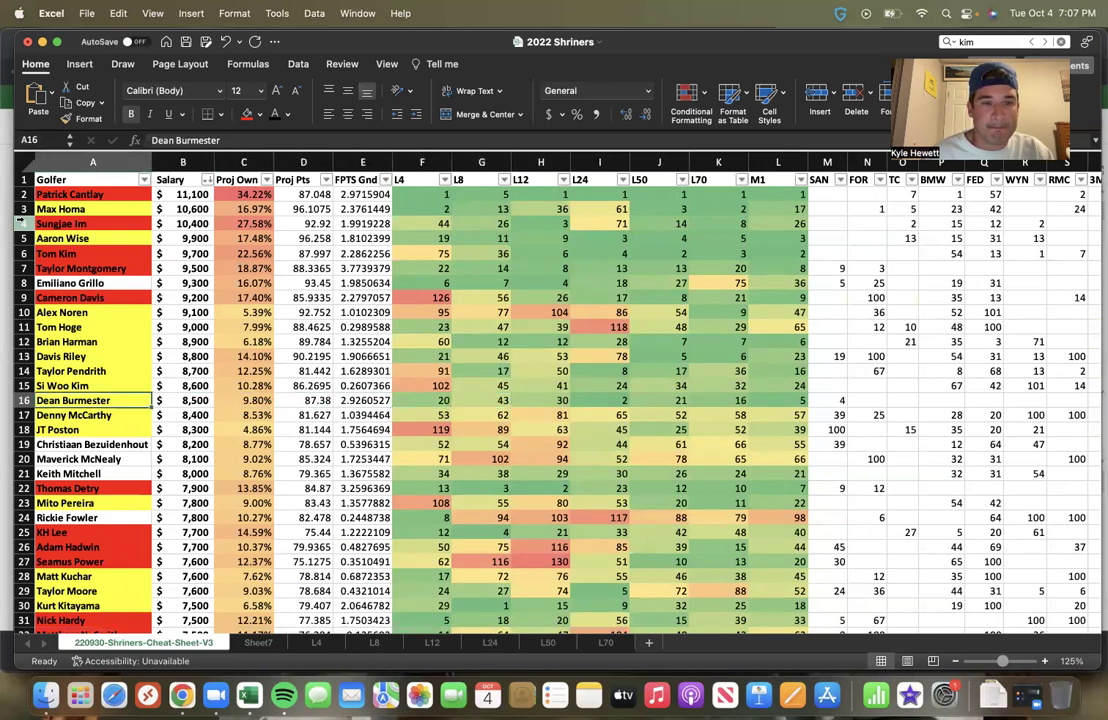
# Step: Examine Dean Burmester's model rankings from L4 through M1 to the SAN result, and return to his name
pyautogui.press('Right')
pyautogui.press('Right')
pyautogui.press('Right')
pyautogui.press('Right')
pyautogui.press('Right')
pyautogui.press('Right')
pyautogui.press('Right')
pyautogui.press('Right')
pyautogui.press('Right')
pyautogui.press('Right')
pyautogui.press('Right')
pyautogui.press('Right')
pyautogui.press('Left')
pyautogui.press('Left')
pyautogui.press('Left')
pyautogui.press('Left')
pyautogui.press('Left')
pyautogui.press('Left')
pyautogui.press('Left')
pyautogui.press('Left')
pyautogui.press('Left')
pyautogui.press('Left')
pyautogui.press('Left')
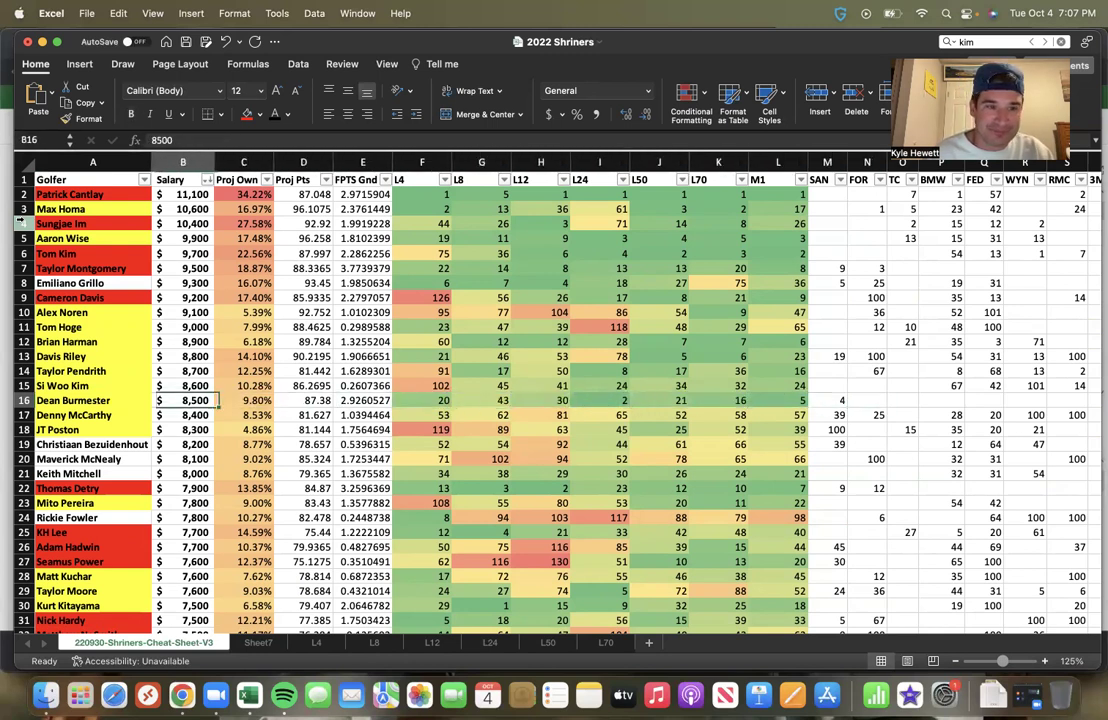
pyautogui.press('Left')
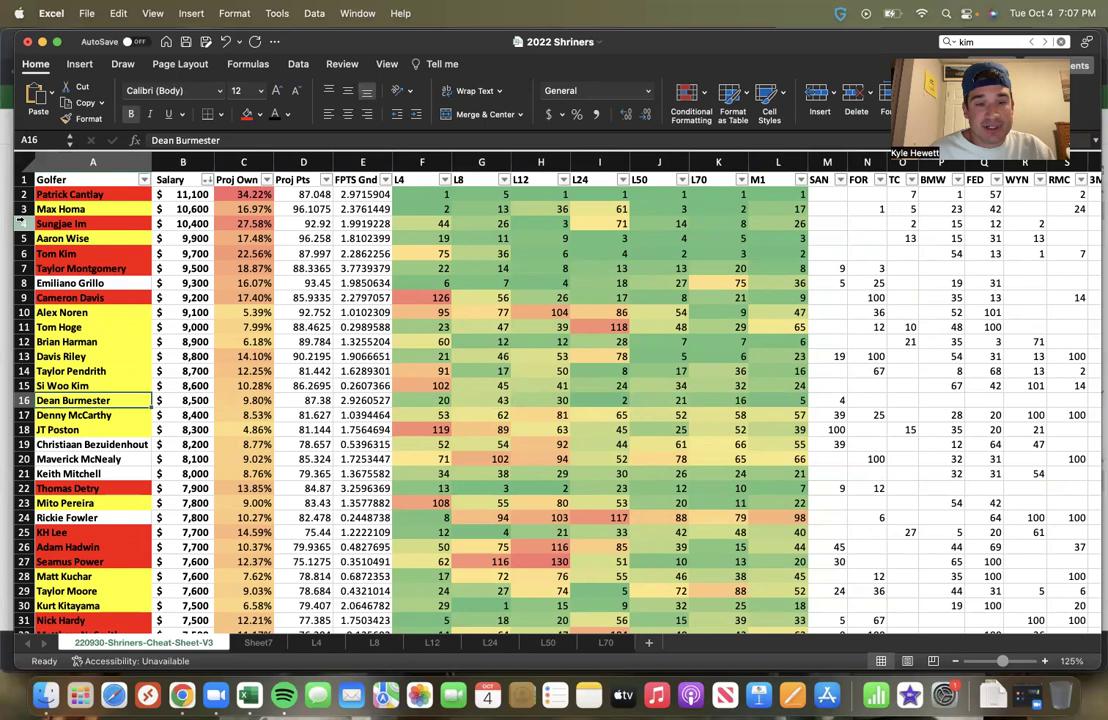
# Step: Recheck Dean Burmester's salary, projected ownership and FPTS Gnd value
pyautogui.press('Right')
pyautogui.press('Right')
pyautogui.press('Left')
pyautogui.press('Left')
pyautogui.press('Right')
pyautogui.press('Right')
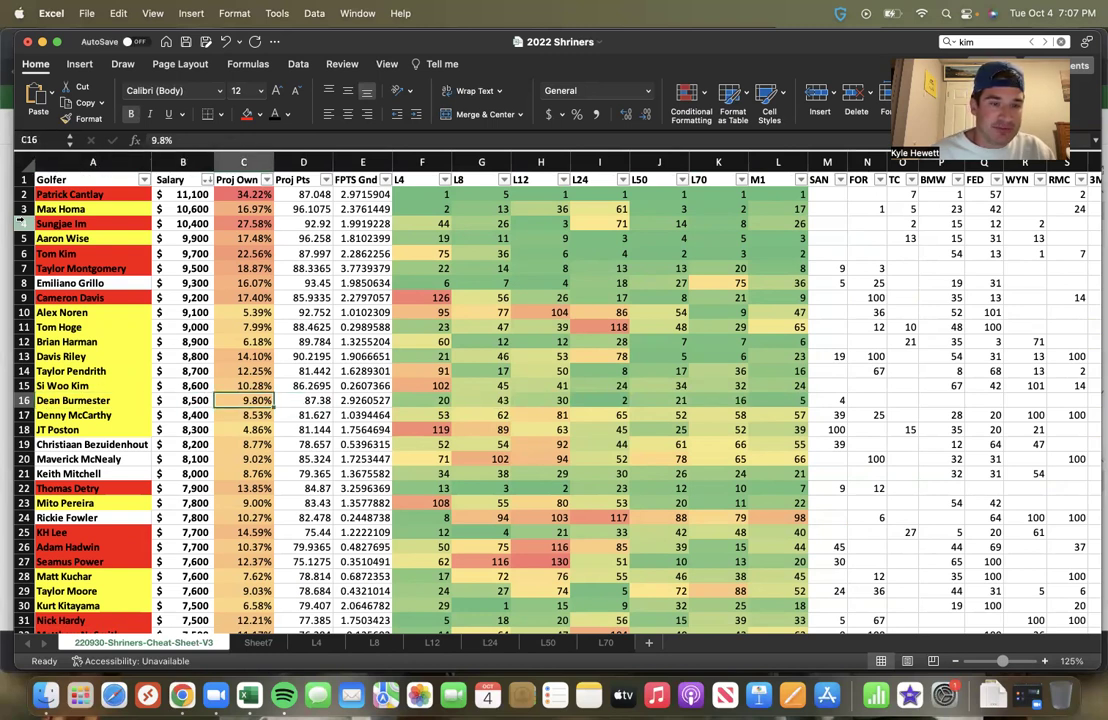
pyautogui.press('Right')
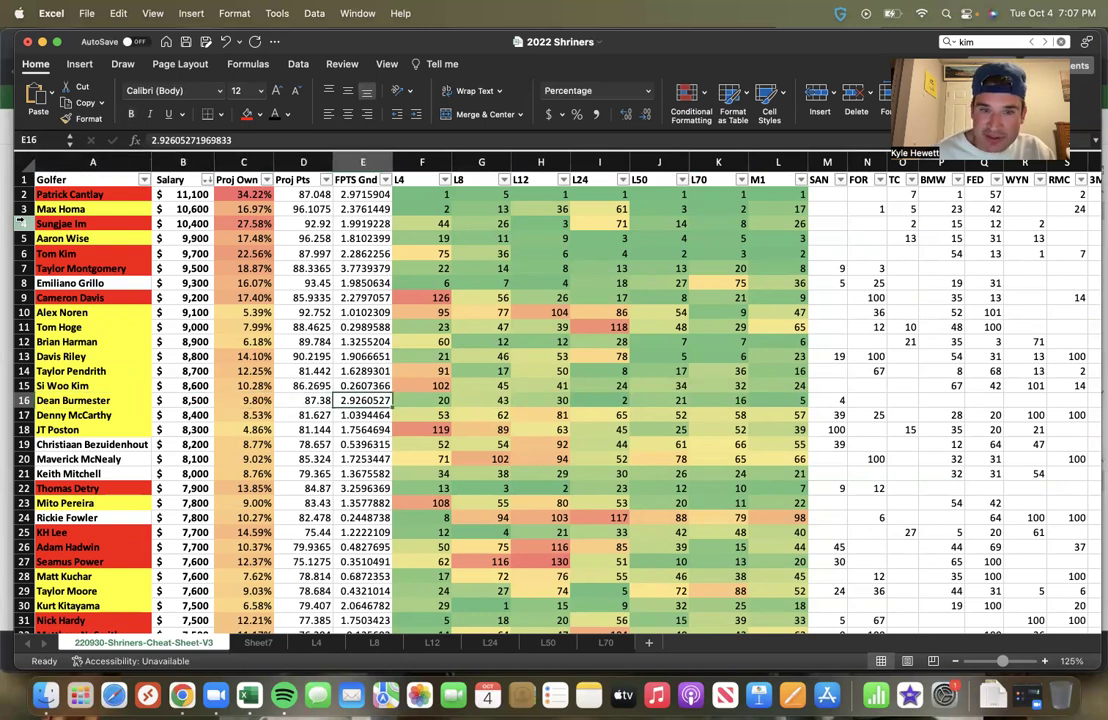
pyautogui.press('Left')
pyautogui.press('Left')
pyautogui.press('Left')
# Step: Move down to Denny McCarthy and look over his salary and projections, ending on his name
pyautogui.press('Down')
pyautogui.press('Right')
pyautogui.press('Left')
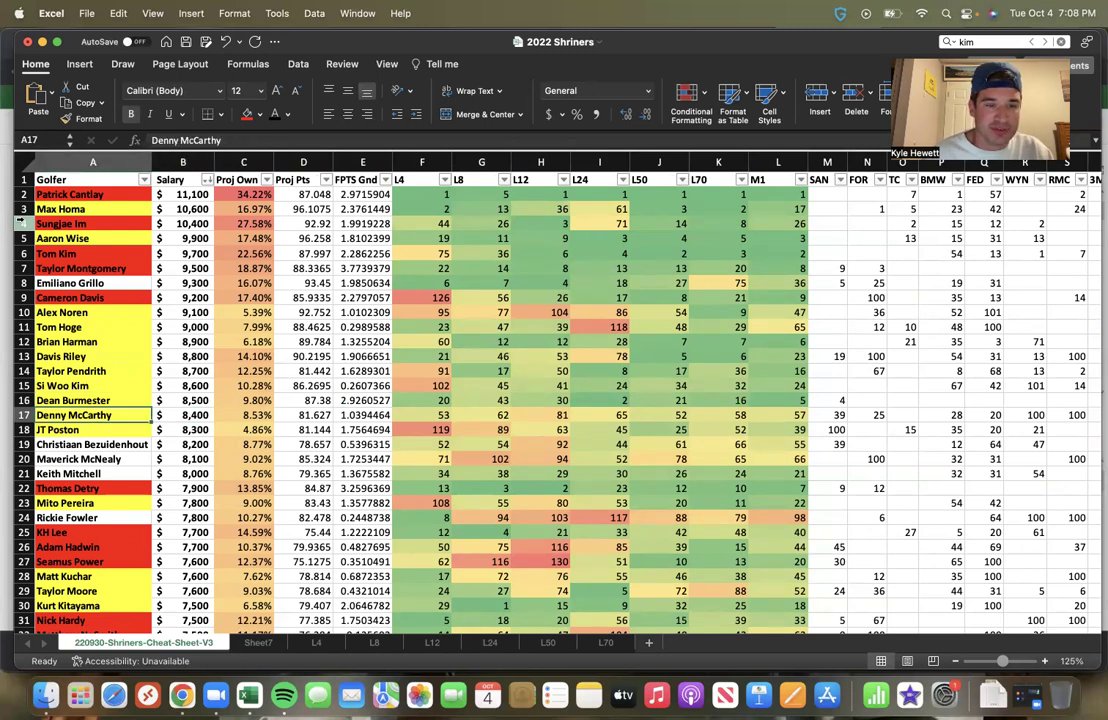
pyautogui.hotkey('shift', 'Right')
pyautogui.hotkey('shift', 'Right')
pyautogui.hotkey('shift', 'Right')
pyautogui.hotkey('shift', 'Left')
pyautogui.hotkey('shift', 'Left')
pyautogui.hotkey('shift', 'Left')
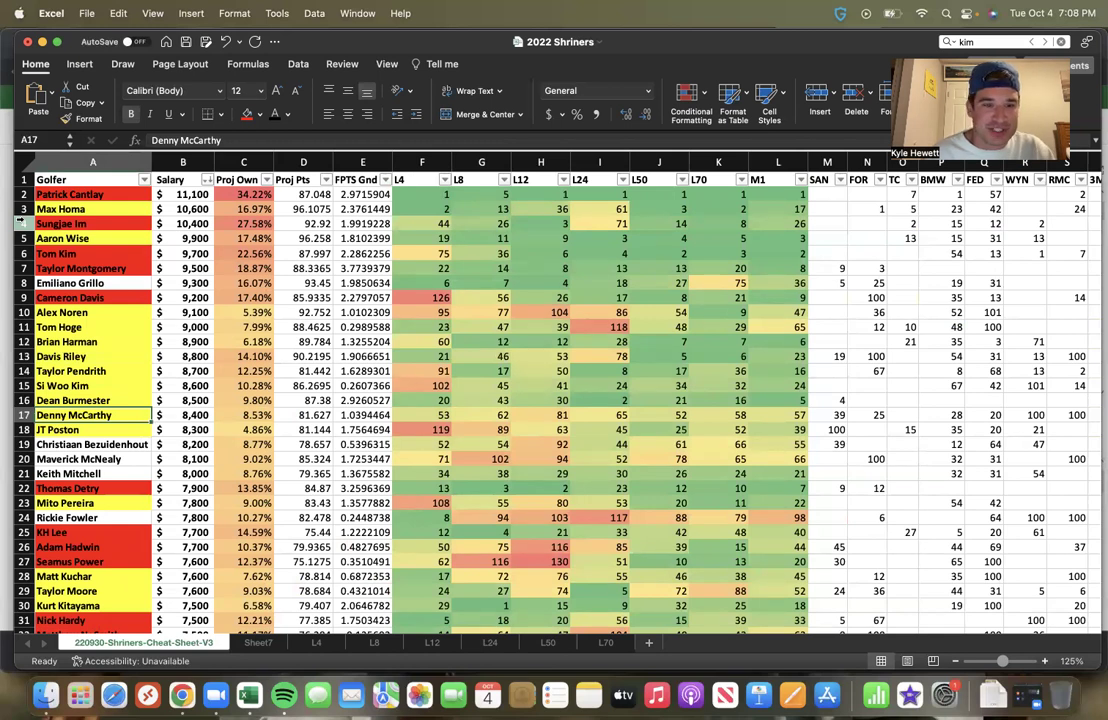
# Step: Compare Denny McCarthy's salary with his projected ownership and projected points
pyautogui.press('Right')
pyautogui.press('Left')
pyautogui.press('Right')
pyautogui.press('Right')
pyautogui.press('Right')
pyautogui.press('Left')
pyautogui.press('Left')
pyautogui.press('Right')
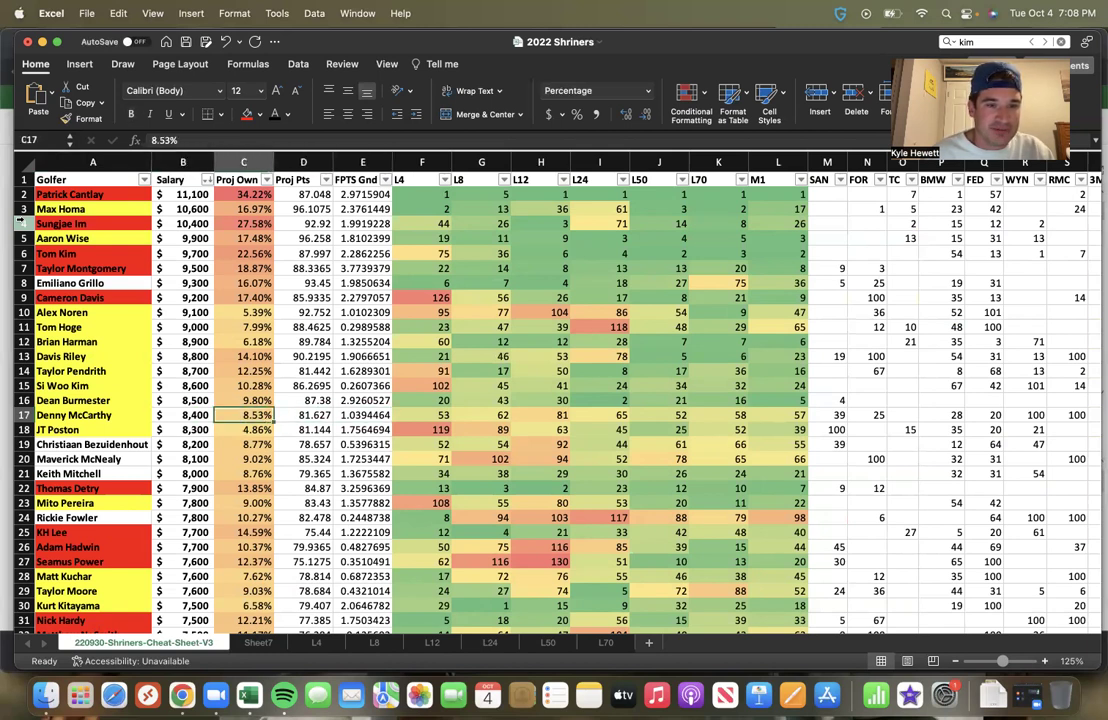
pyautogui.press('Left')
pyautogui.press('Left')
pyautogui.press('Right')
pyautogui.press('Right')
pyautogui.press('Right')
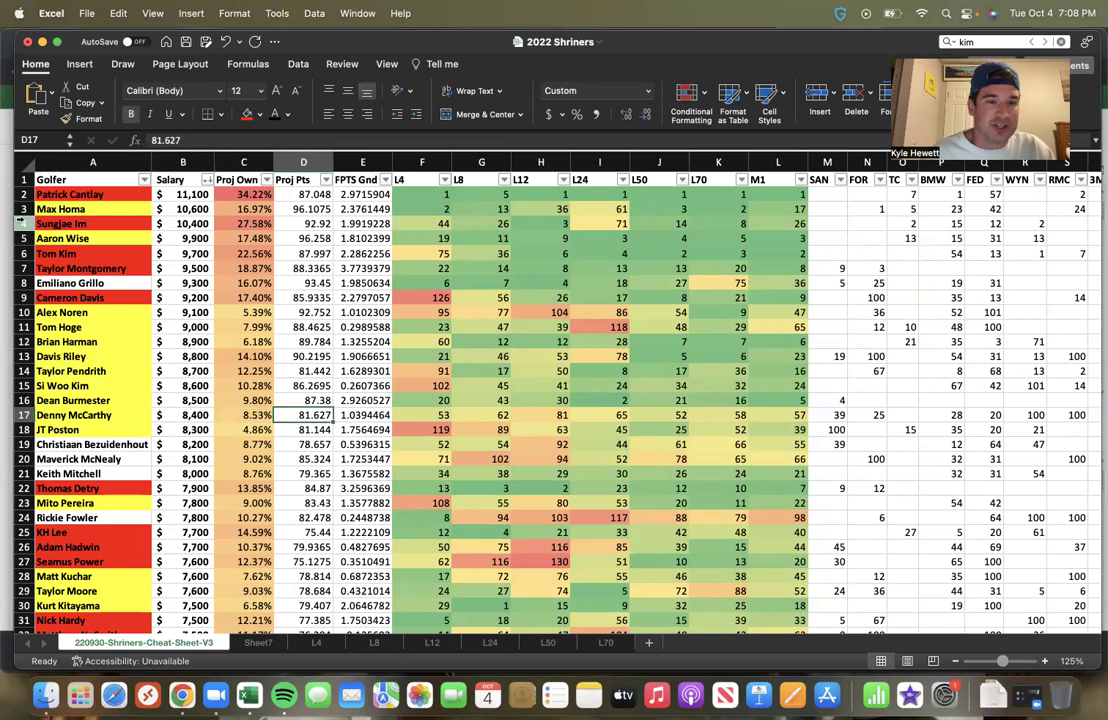
# Step: Examine Denny McCarthy's row across the model rankings and recent tournaments to his yearly Shriners results
pyautogui.press('Left')
pyautogui.press('Right')
pyautogui.press('Right')
pyautogui.press('Right')
pyautogui.press('Right')
pyautogui.press('Right')
pyautogui.press('Right')
pyautogui.press('Right')
pyautogui.press('Right')
pyautogui.press('Right')
pyautogui.press('Right')
pyautogui.press('Right')
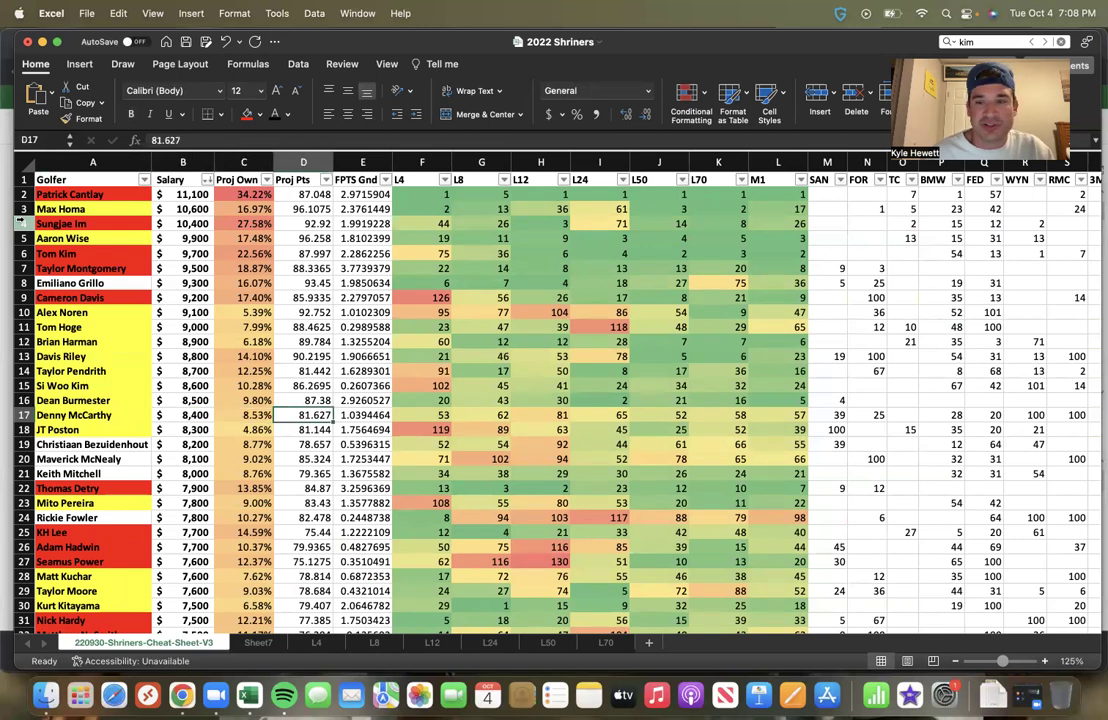
pyautogui.press('Right')
pyautogui.press('Right')
pyautogui.press('Right')
pyautogui.press('Right')
pyautogui.press('Right')
pyautogui.press('Right')
pyautogui.press('Right')
pyautogui.press('Right')
pyautogui.press('Right')
pyautogui.press('Right')
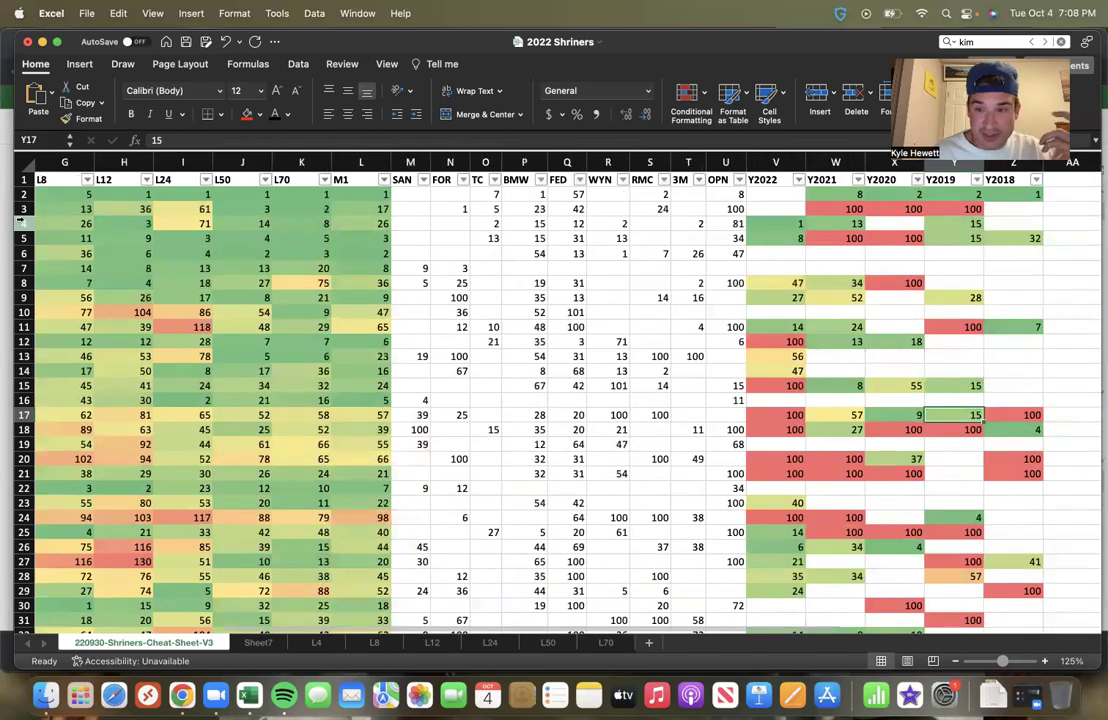
# Step: Go back along Denny McCarthy's row from the yearly results through the model rankings to his name
pyautogui.press('Left')
pyautogui.press('Left')
pyautogui.press('Left')
pyautogui.press('Left')
pyautogui.press('Left')
pyautogui.press('Left')
pyautogui.press('Left')
pyautogui.press('Left')
pyautogui.press('Left')
pyautogui.press('Left')
pyautogui.press('Left')
pyautogui.press('Left')
pyautogui.press('Left')
pyautogui.press('Left')
pyautogui.press('Left')
pyautogui.press('Left')
pyautogui.press('Left')
pyautogui.press('Left')
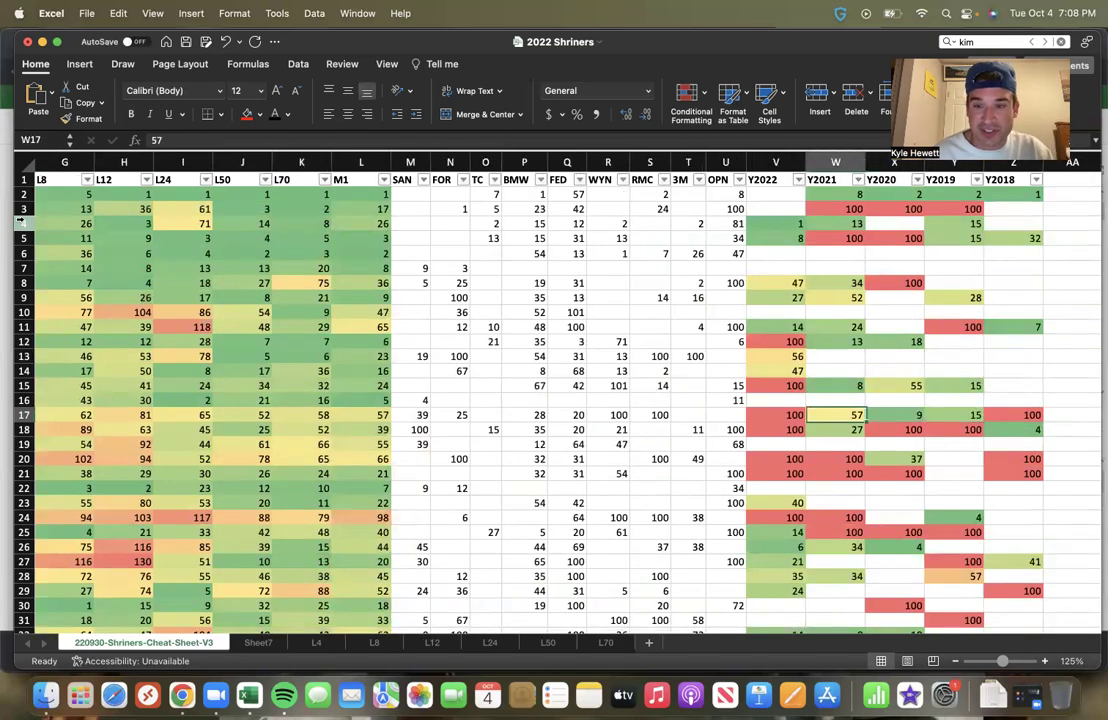
pyautogui.press('Left')
pyautogui.press('Left')
pyautogui.press('Left')
pyautogui.press('Left')
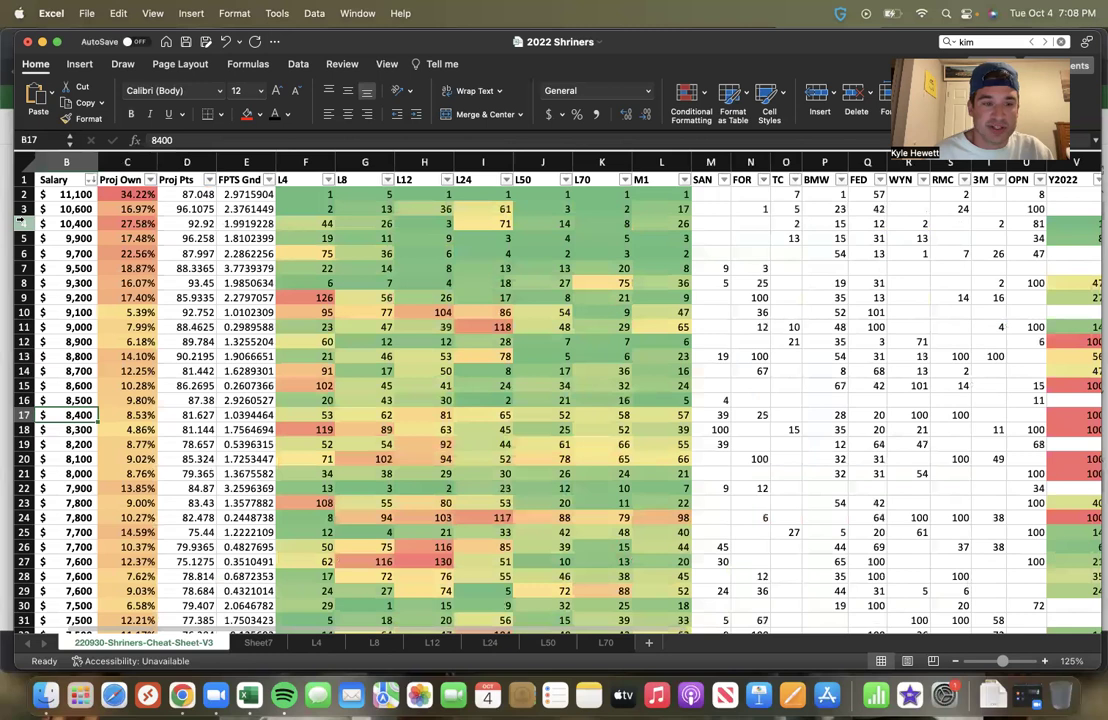
pyautogui.press('Left')
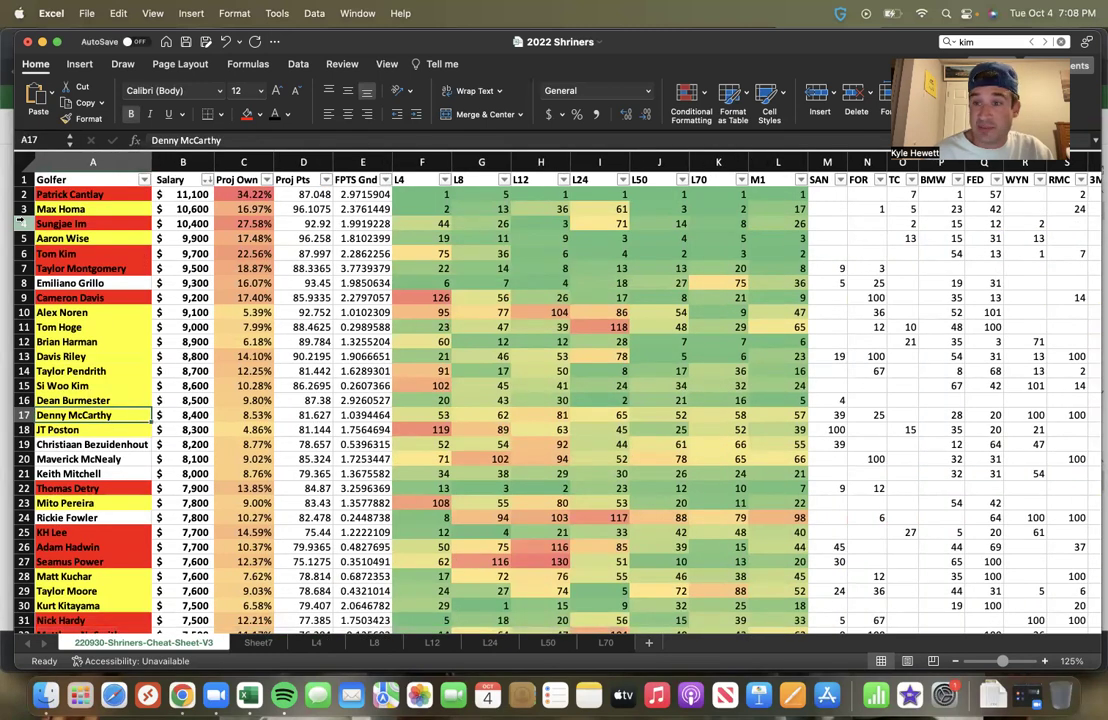
# Step: Recheck Denny McCarthy's salary, projected ownership, projected points and FPTS Gnd value, and return toward his name
pyautogui.press('Right')
pyautogui.press('Right')
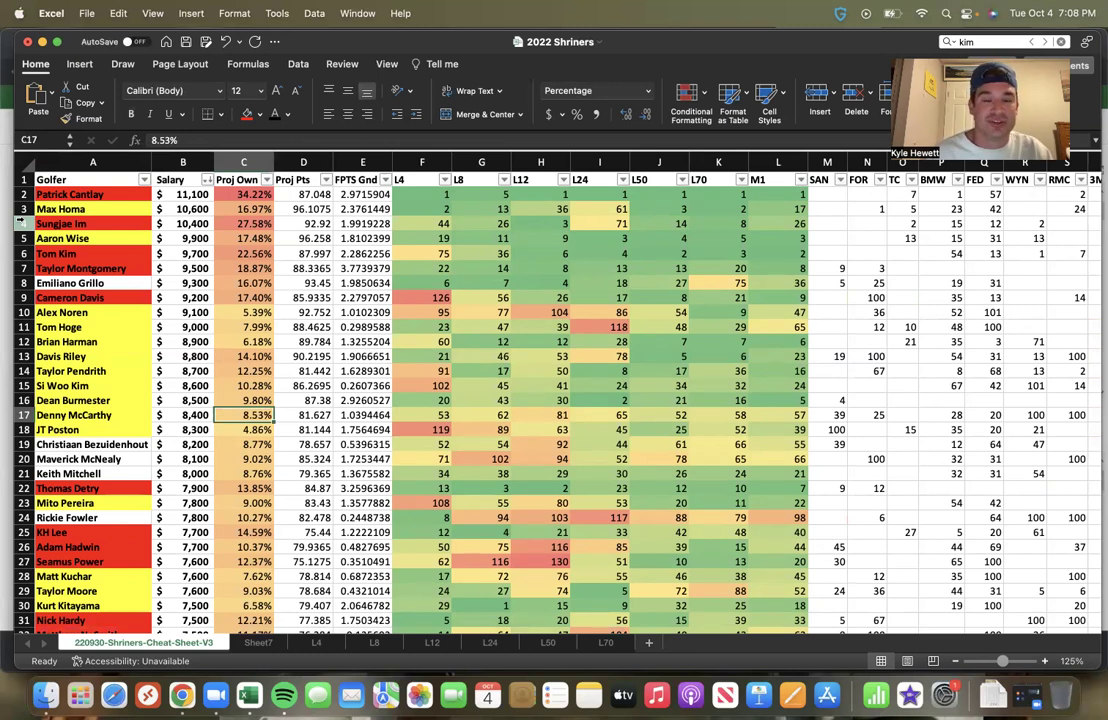
pyautogui.press('Left')
pyautogui.press('Left')
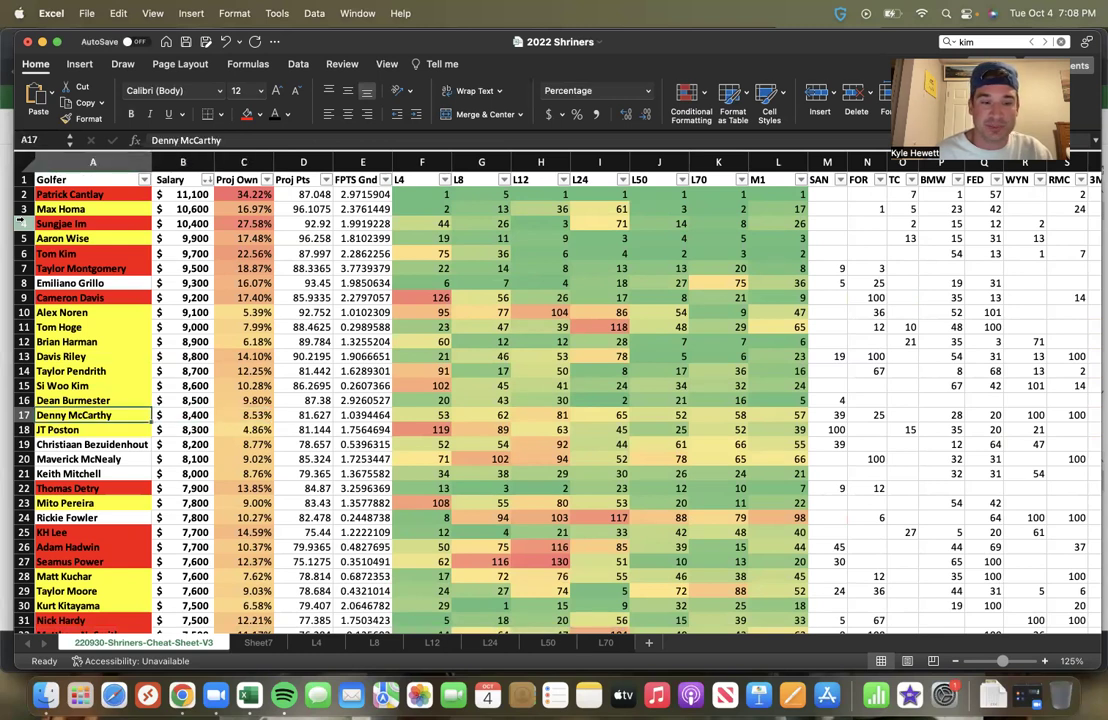
pyautogui.press('Right')
pyautogui.press('Right')
pyautogui.press('Right')
pyautogui.press('Right')
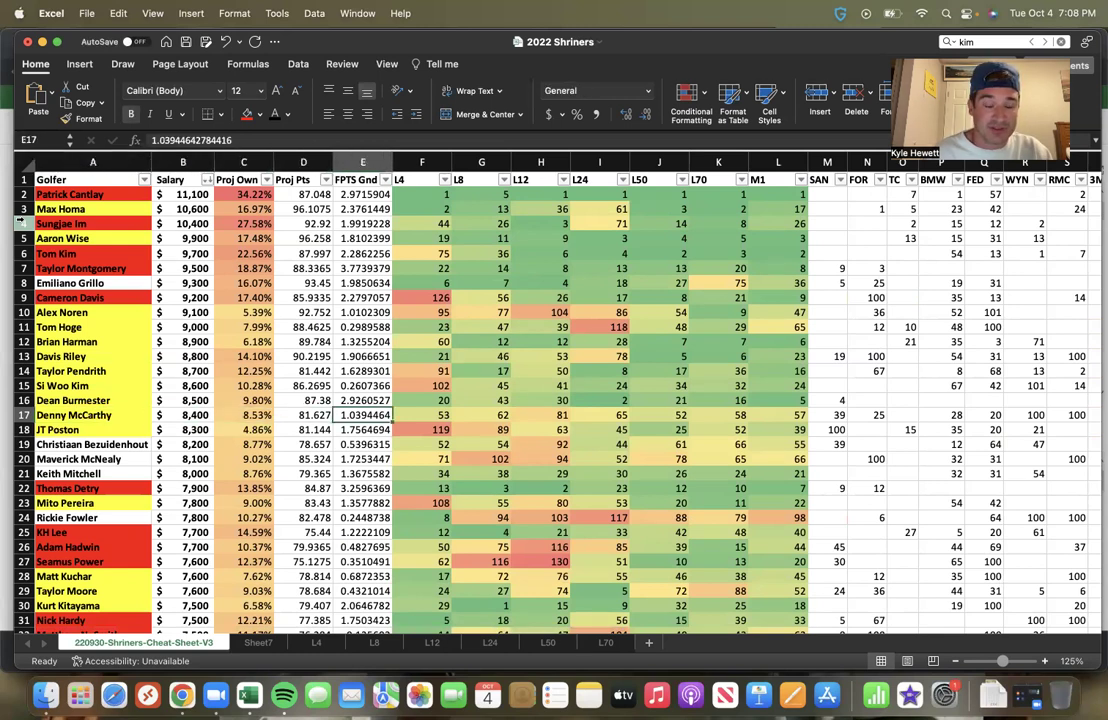
pyautogui.press('Left')
pyautogui.press('Left')
pyautogui.press('Left')
pyautogui.press('Left')
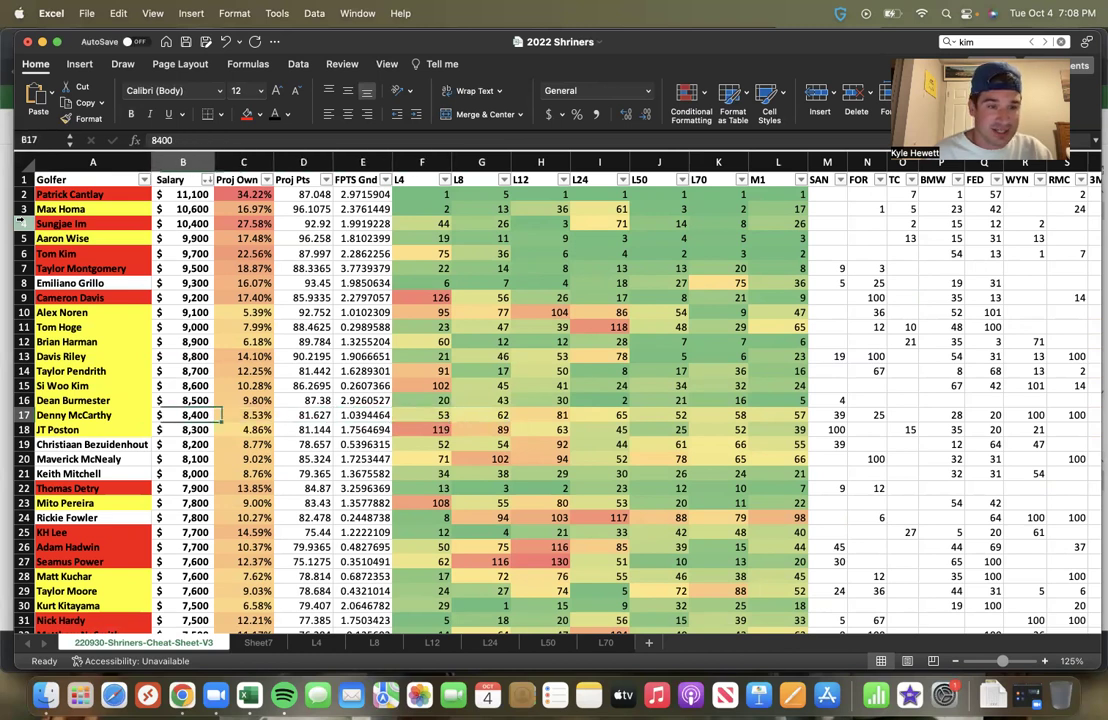
# Step: Go to JT Poston's row and compare his salary, projected ownership and projected points
pyautogui.press('Down')
pyautogui.press('Right')
pyautogui.press('Right')
pyautogui.press('Right')
pyautogui.press('Left')
pyautogui.press('Left')
pyautogui.press('Left')
pyautogui.press('Right')
pyautogui.press('Right')
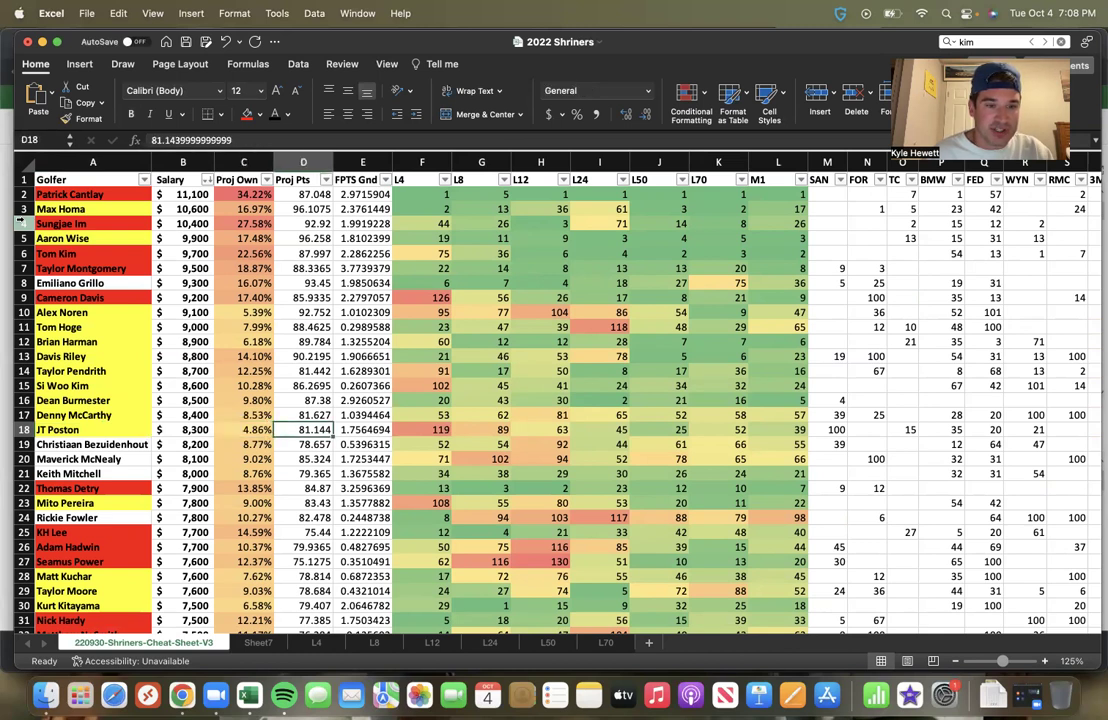
pyautogui.press('Right')
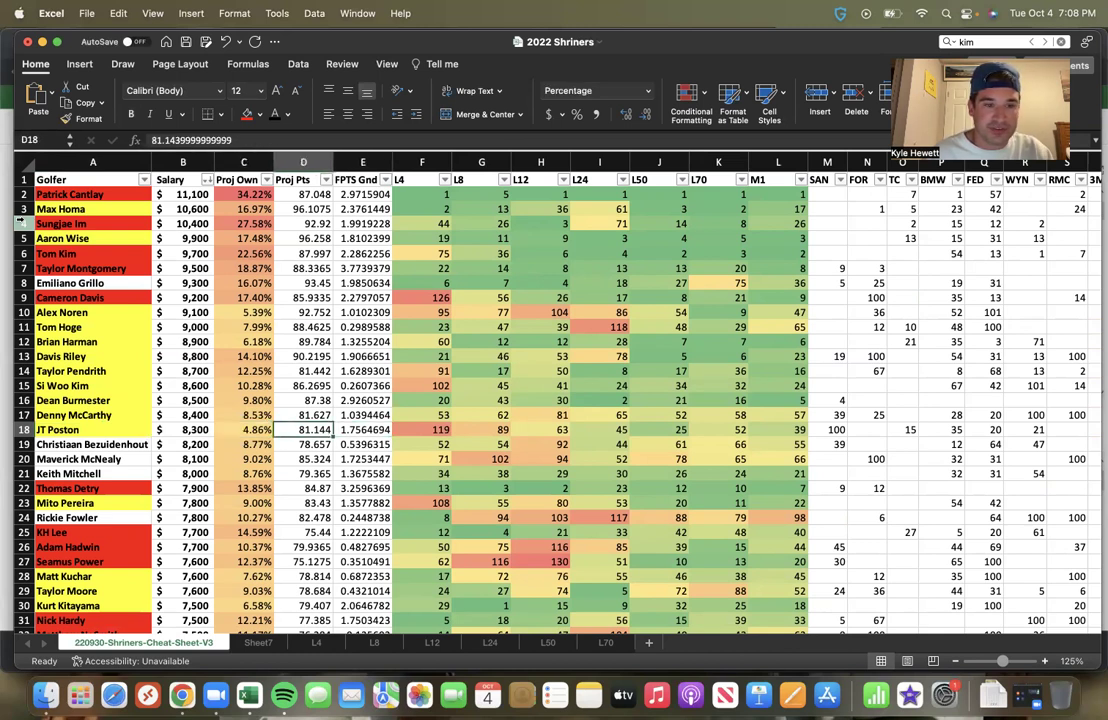
# Step: Recheck JT Poston's salary against his projected ownership and projected points
pyautogui.press('Left')
pyautogui.press('Left')
pyautogui.press('Left')
pyautogui.press('Right')
pyautogui.press('Right')
pyautogui.press('Right')
pyautogui.press('Left')
pyautogui.press('Left')
# Step: Examine JT Poston's FPTS Gnd value and his model rankings from L4 through M1
pyautogui.press('Right')
pyautogui.press('Right')
pyautogui.press('Right')
pyautogui.press('Right')
pyautogui.press('Right')
pyautogui.press('Right')
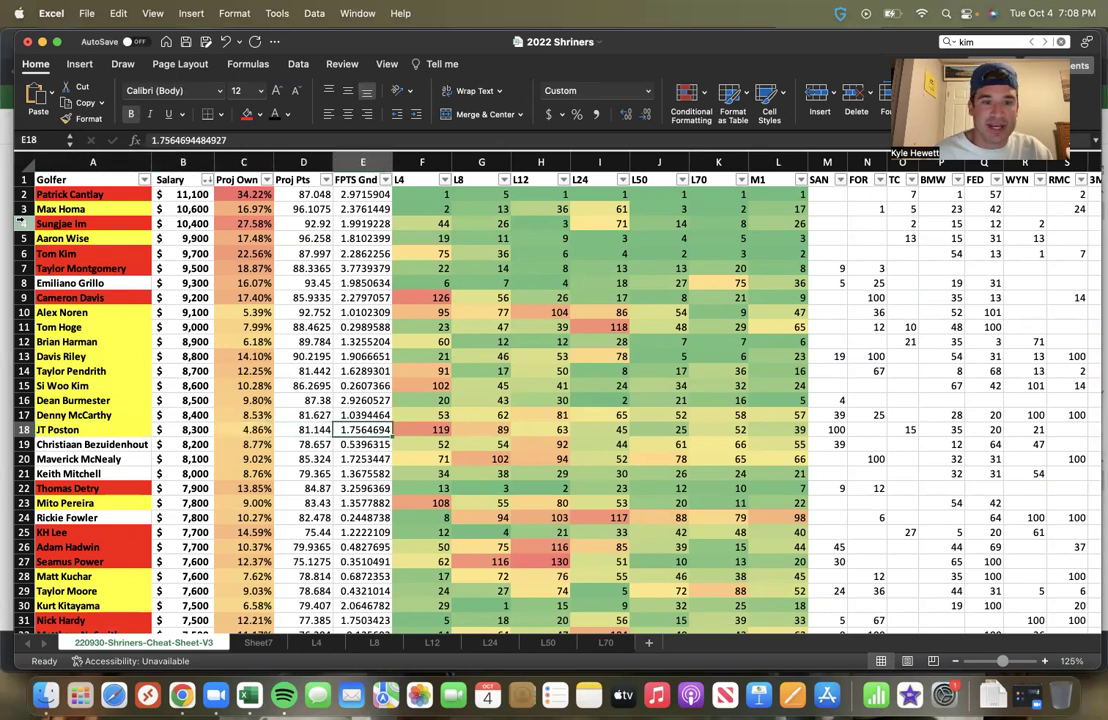
pyautogui.press('Right')
pyautogui.press('Right')
pyautogui.press('Right')
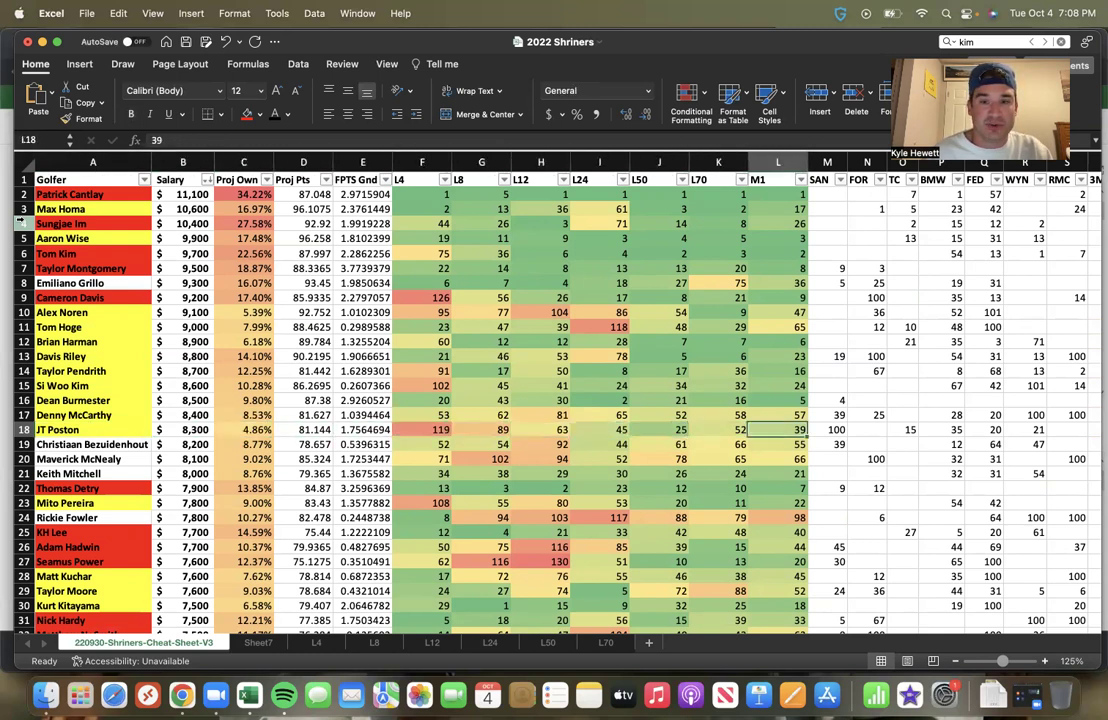
# Step: Go back along JT Poston's model rankings from M1 to his salary
pyautogui.press('Left')
pyautogui.press('Left')
pyautogui.press('Left')
pyautogui.press('Left')
pyautogui.press('Left')
pyautogui.press('Left')
pyautogui.press('Left')
pyautogui.press('Left')
pyautogui.press('Left')
pyautogui.press('Left')
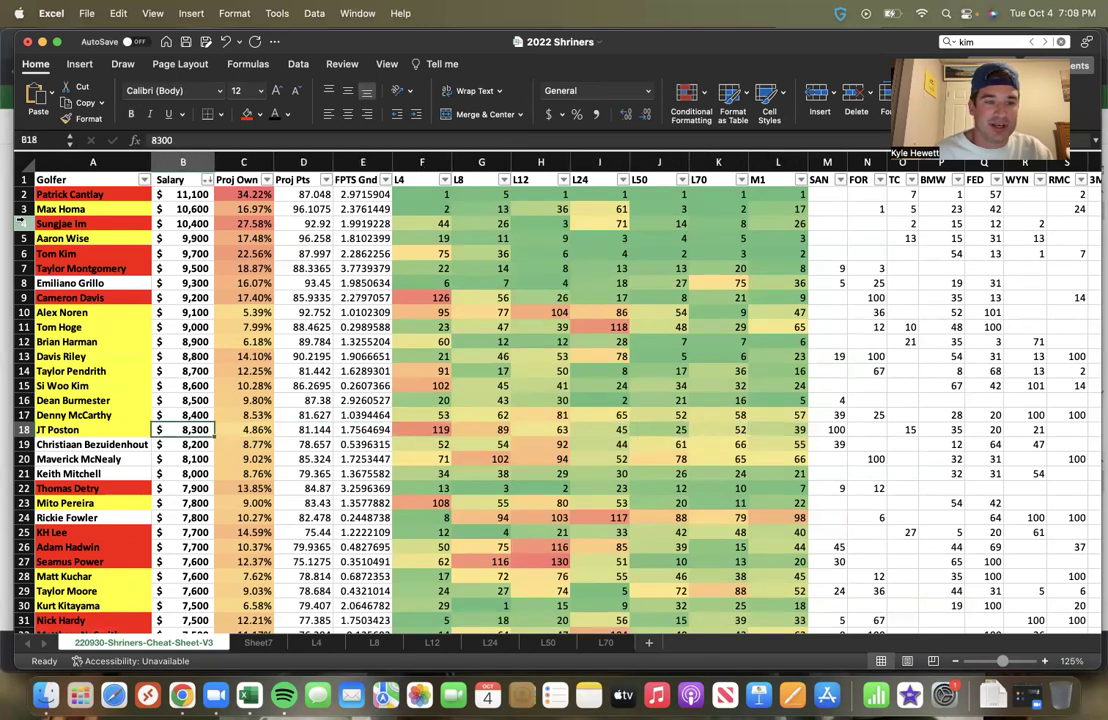
# Step: Review JT Poston's row from projected ownership across the model rankings to his recent TC result
pyautogui.press('Right')
pyautogui.press('Right')
pyautogui.press('Right')
pyautogui.press('Right')
pyautogui.press('Right')
pyautogui.press('Right')
pyautogui.press('Right')
pyautogui.press('Right')
pyautogui.press('Right')
pyautogui.press('Right')
pyautogui.press('Right')
pyautogui.press('Right')
pyautogui.press('Right')
pyautogui.press('Right')
pyautogui.press('Right')
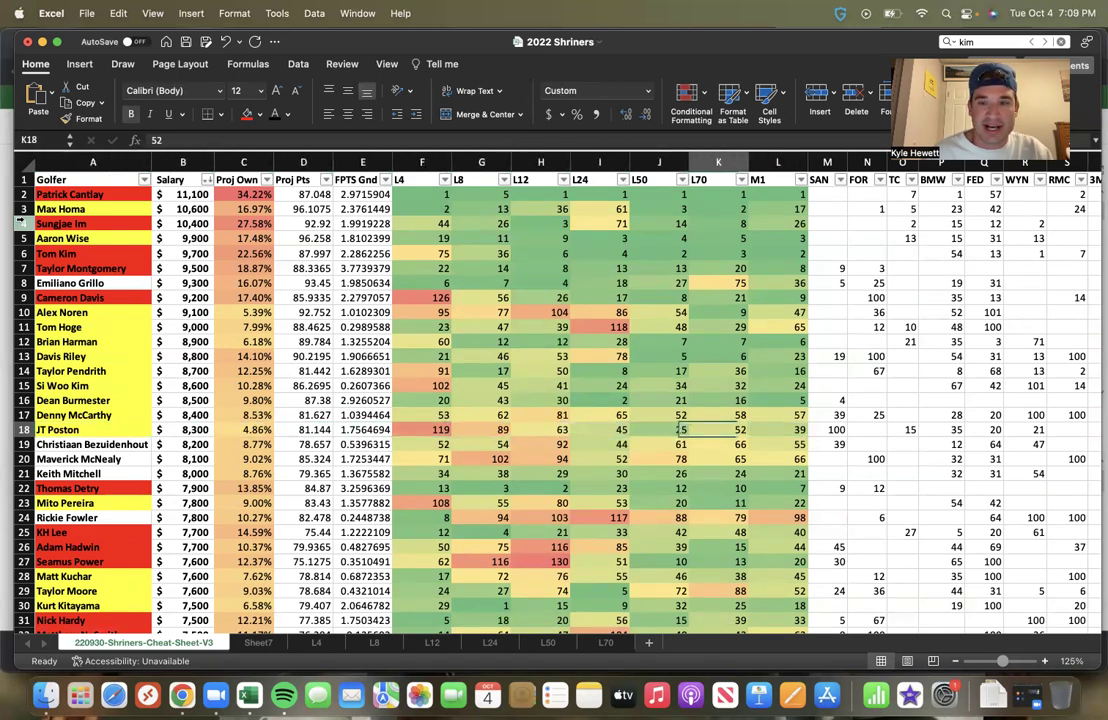
pyautogui.press('Left')
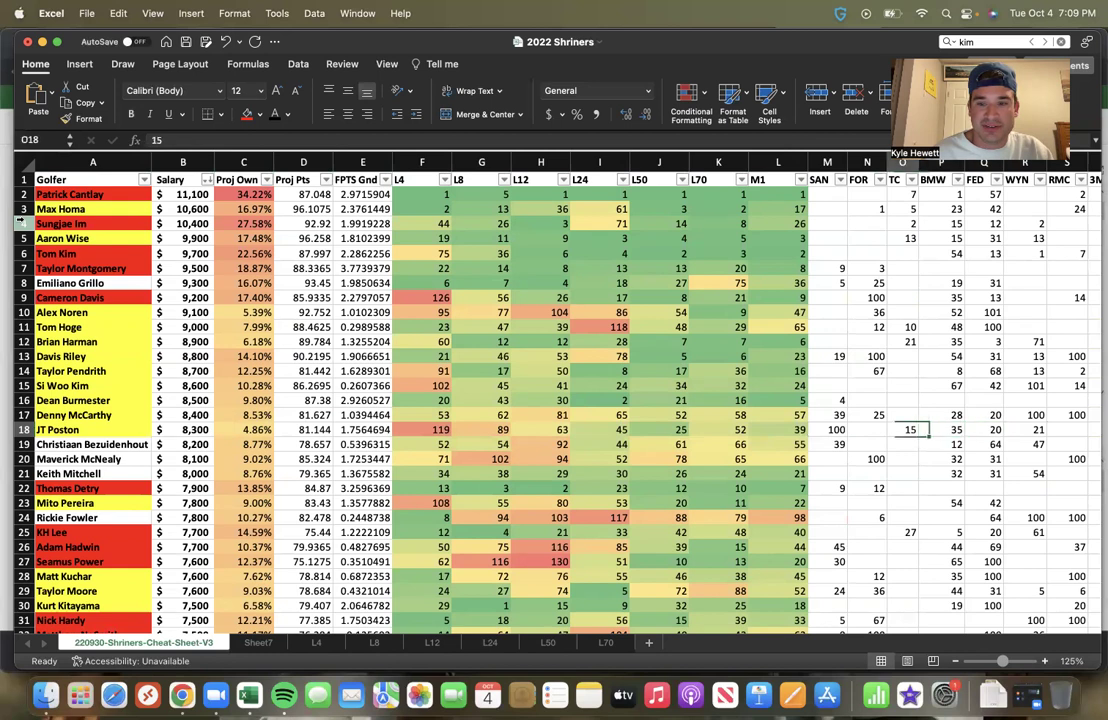
# Step: Compare JT Poston's recent tournament results from TC and BMW through the 3M
pyautogui.hotkey('shift', 'Right')
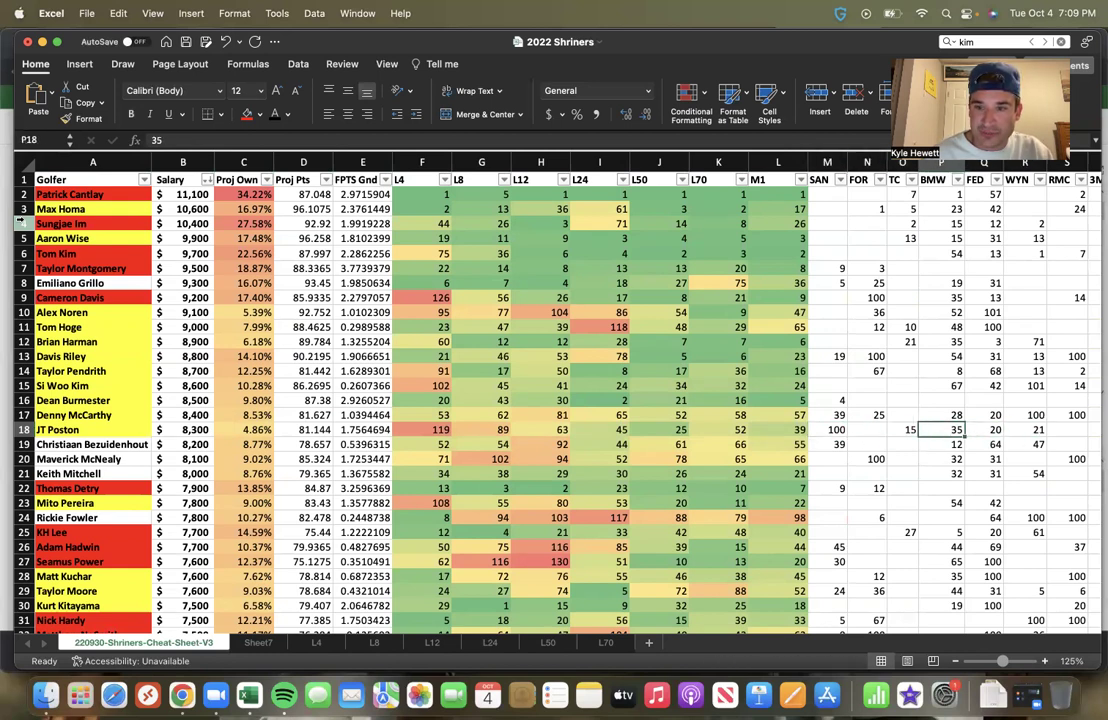
pyautogui.hotkey('shift', 'Left')
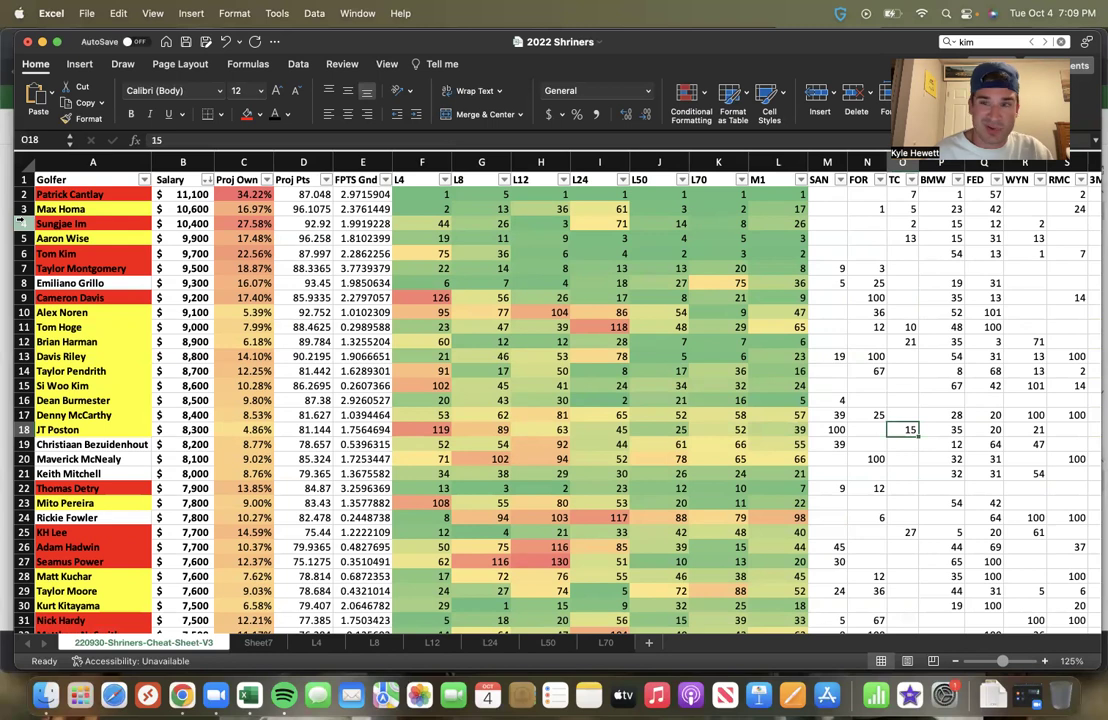
pyautogui.press('Right')
pyautogui.press('Right')
pyautogui.press('Right')
pyautogui.press('Right')
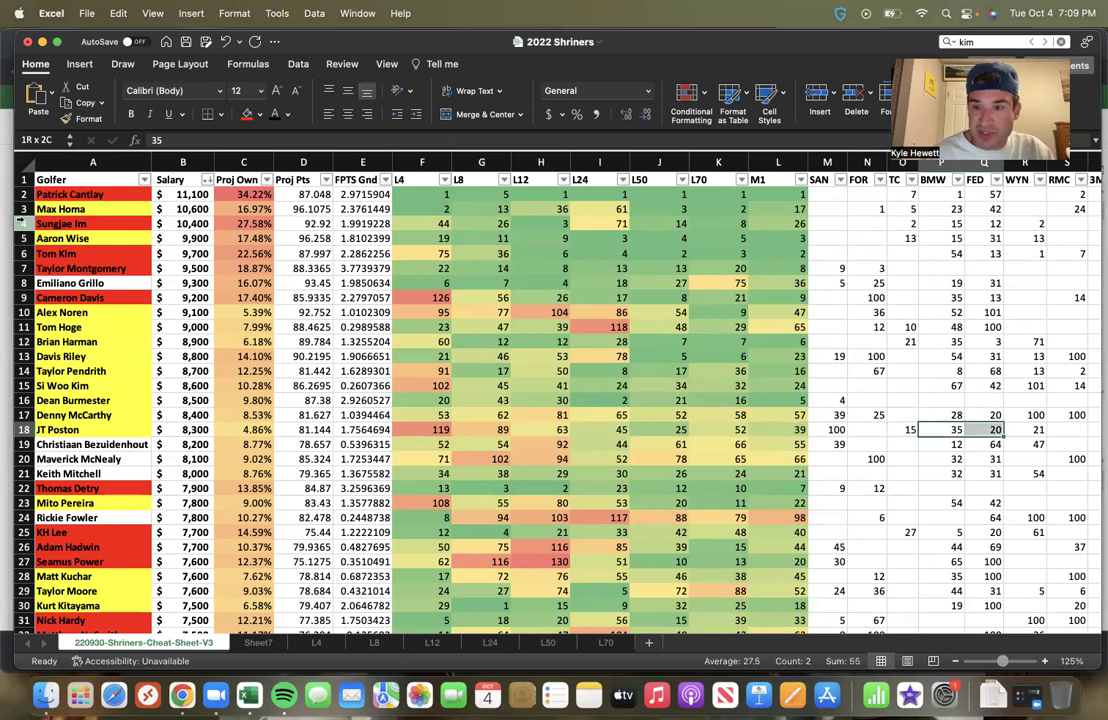
pyautogui.press('Right')
pyautogui.press('Right')
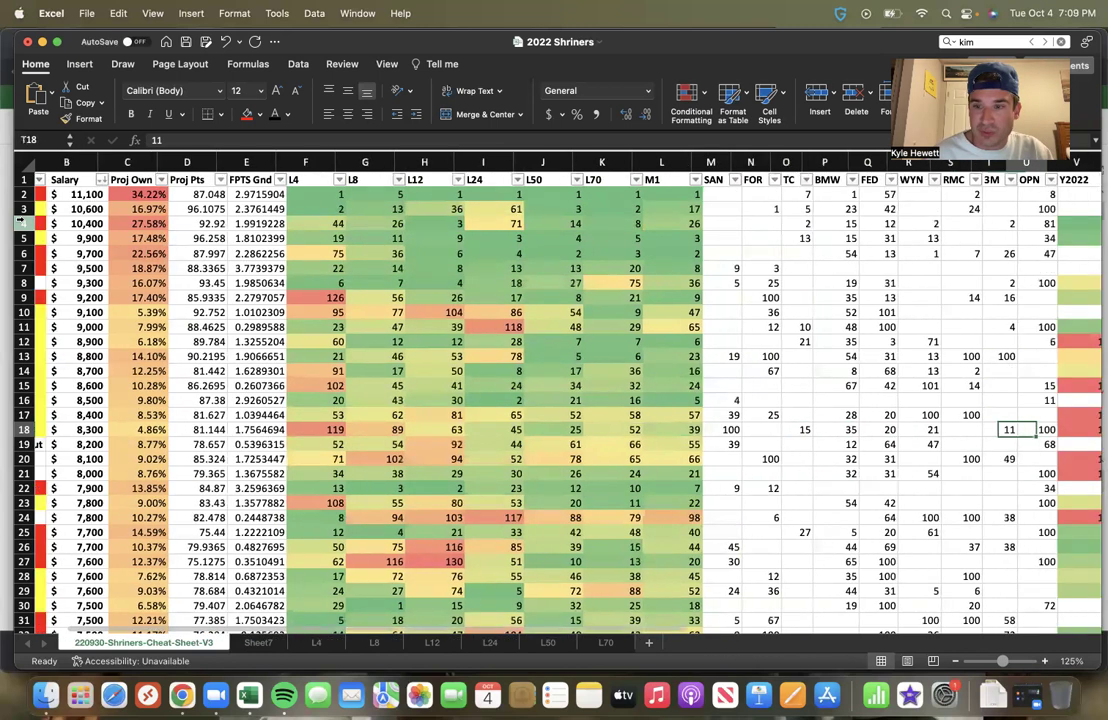
# Step: Go back along JT Poston's row from the recent tournaments through the model rankings to his name
pyautogui.press('Left')
pyautogui.press('Left')
pyautogui.press('Left')
pyautogui.press('Left')
pyautogui.press('Left')
pyautogui.press('Left')
pyautogui.press('Left')
pyautogui.press('Left')
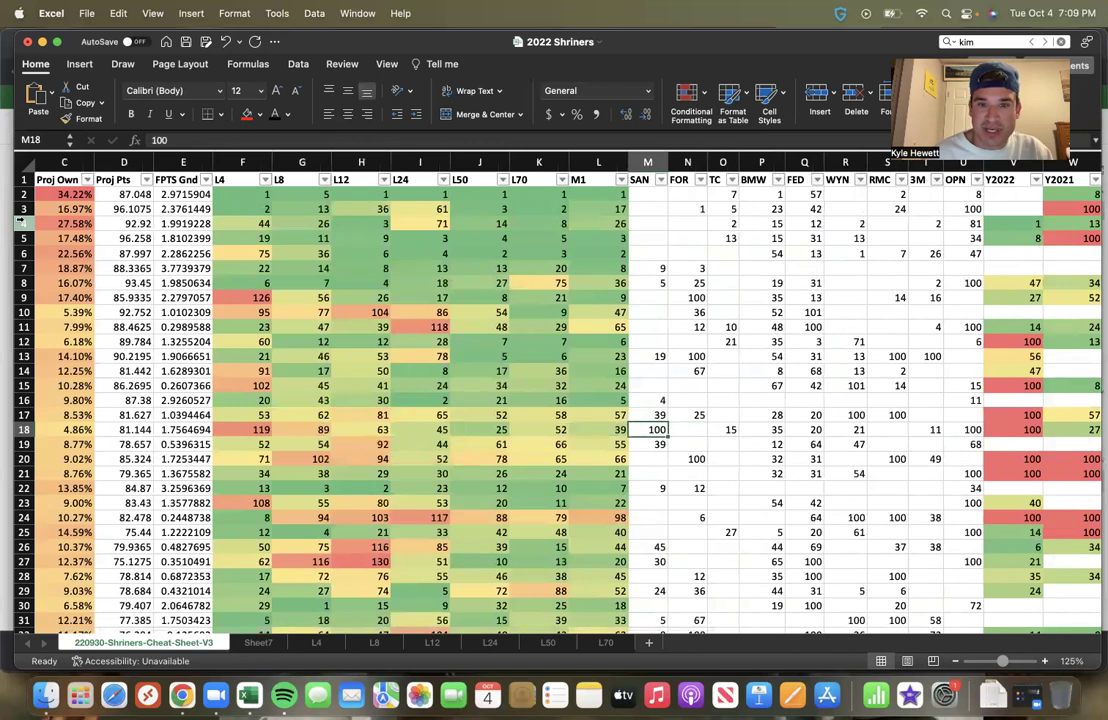
pyautogui.press('Left')
pyautogui.press('Left')
pyautogui.press('Left')
pyautogui.press('Left')
pyautogui.press('Left')
pyautogui.press('Left')
pyautogui.press('Left')
pyautogui.press('Left')
pyautogui.press('Left')
pyautogui.press('Left')
pyautogui.press('Left')
pyautogui.press('Left')
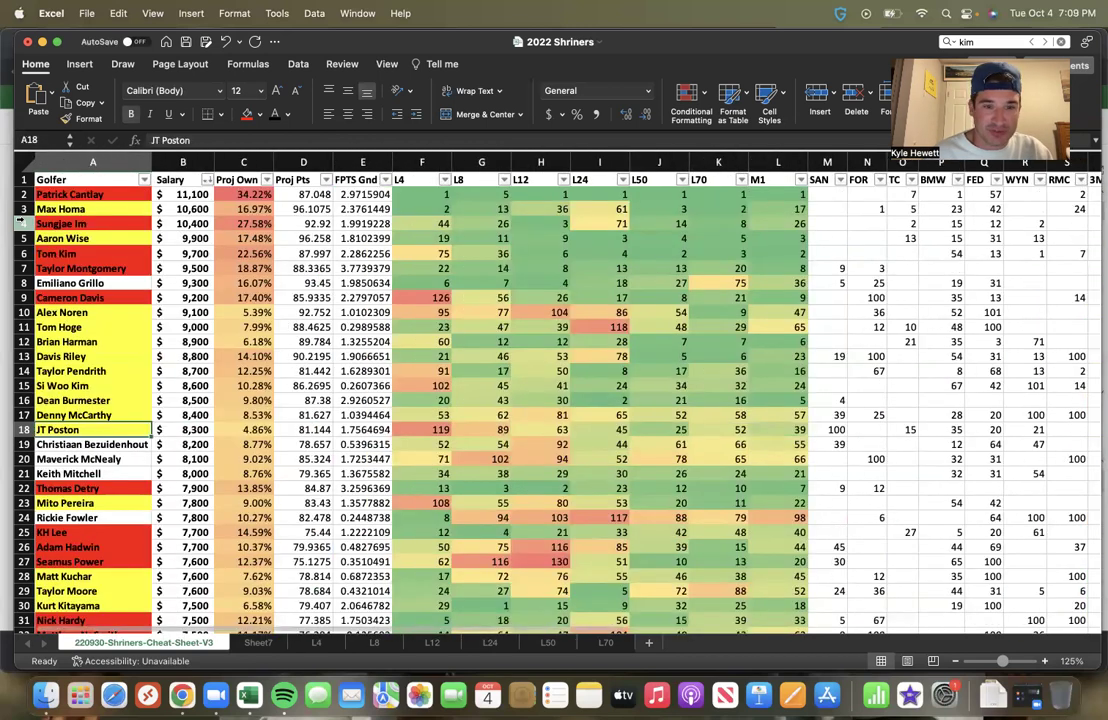
# Step: Check JT Poston's salary, projected ownership and projected points, continuing into his short-term L4 and L8 rankings
pyautogui.press('Right')
pyautogui.press('Right')
pyautogui.press('Right')
pyautogui.press('Right')
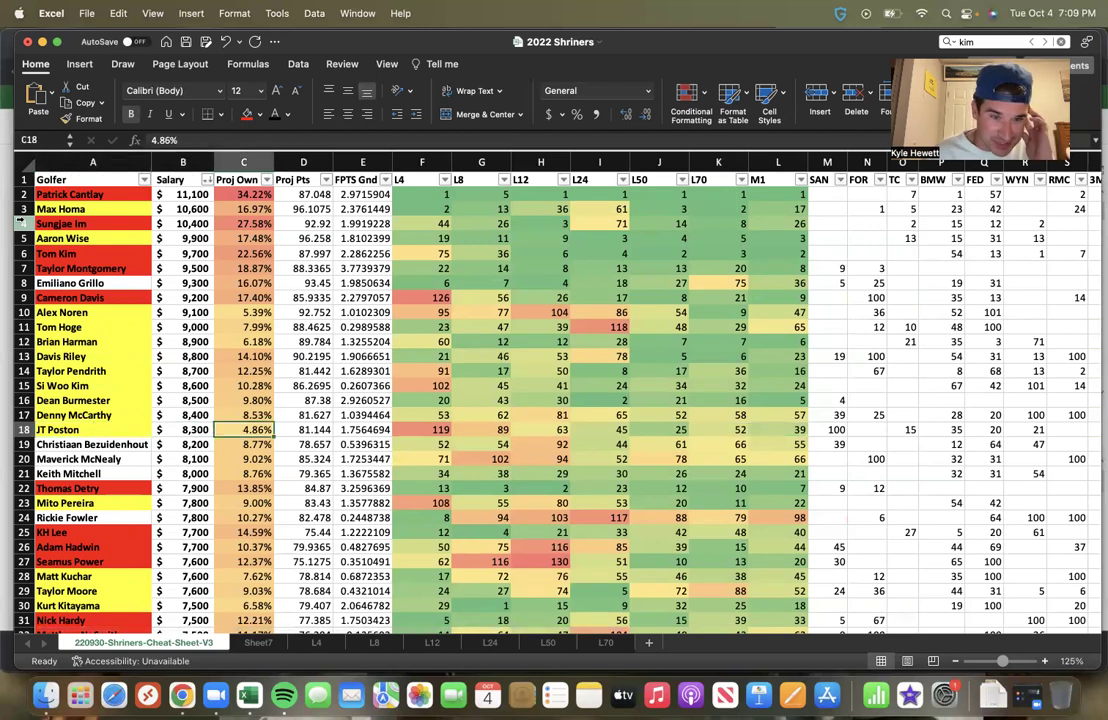
pyautogui.press('Right')
pyautogui.press('Right')
pyautogui.press('Right')
pyautogui.press('Right')
pyautogui.press('Right')
pyautogui.press('Right')
pyautogui.press('Right')
pyautogui.press('Right')
pyautogui.press('Right')
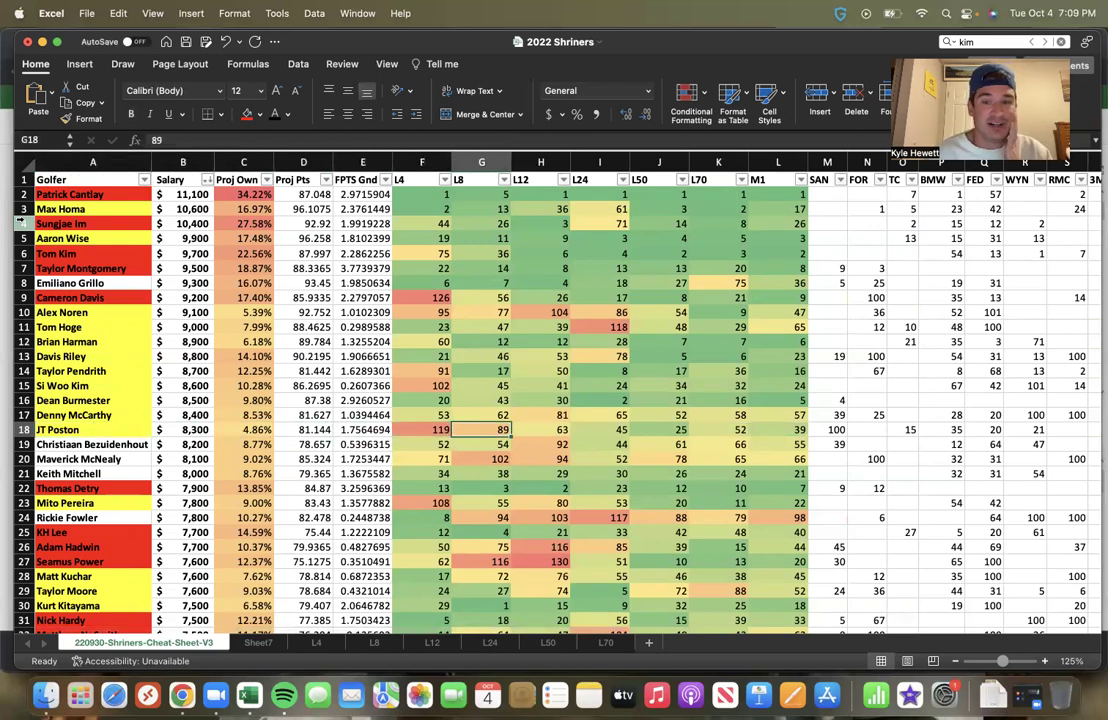
# Step: Return from JT Poston's short-term rankings to his name
pyautogui.press('Left')
pyautogui.press('Left')
pyautogui.press('Left')
pyautogui.press('Left')
pyautogui.press('Left')
pyautogui.press('Left')
pyautogui.press('Left')
pyautogui.press('Left')
pyautogui.press('Left')
pyautogui.press('Left')
pyautogui.press('Left')
pyautogui.press('Left')
pyautogui.press('Left')
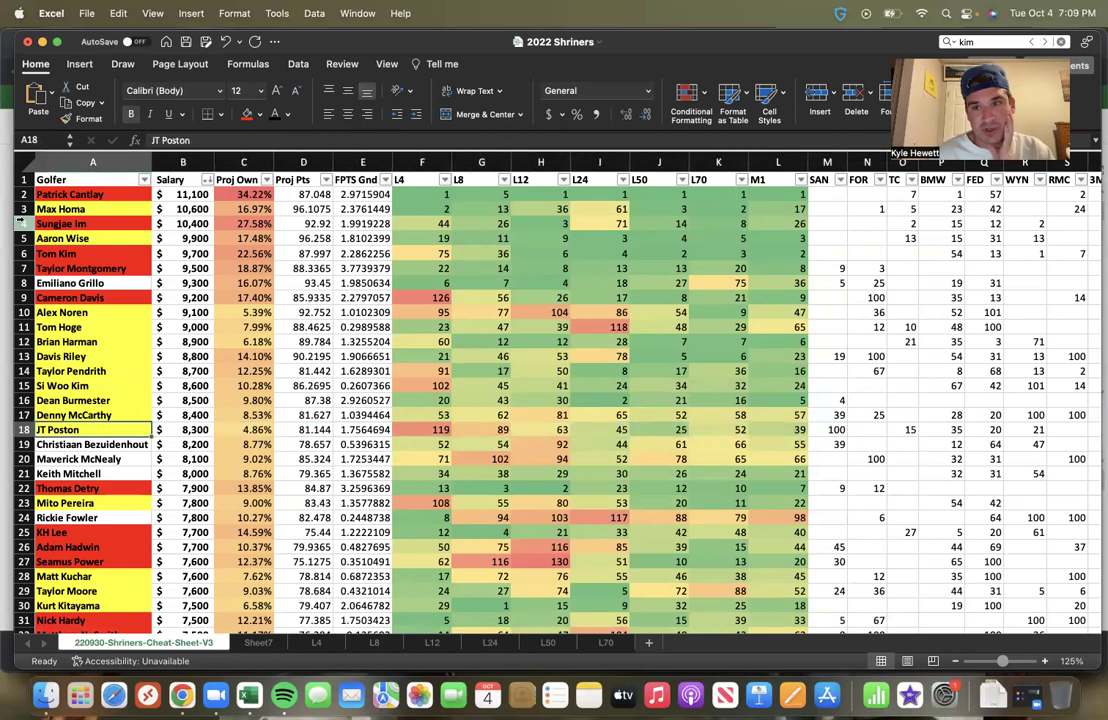
# Step: Examine JT Poston's whole row, from salary and model rankings through recent tournaments to his yearly Shriners results
pyautogui.press('Right')
pyautogui.press('Right')
pyautogui.press('Right')
pyautogui.press('Right')
pyautogui.press('Right')
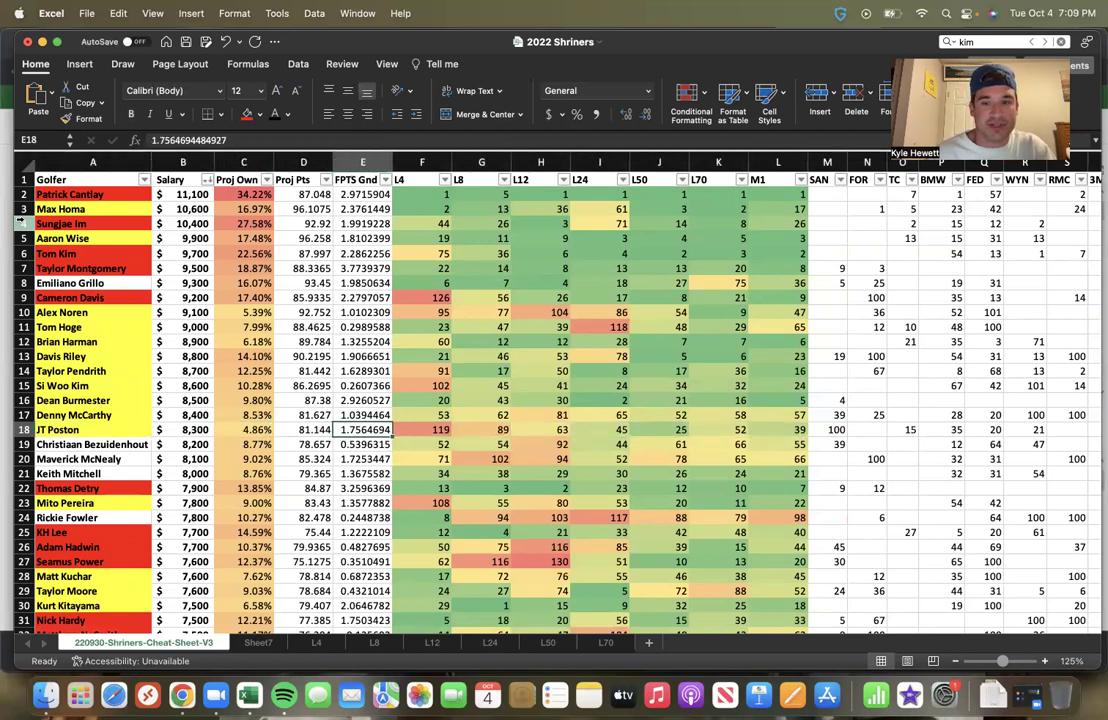
pyautogui.press('Right')
pyautogui.press('Right')
pyautogui.press('Right')
pyautogui.press('Right')
pyautogui.press('Right')
pyautogui.press('Right')
pyautogui.press('Right')
pyautogui.press('Right')
pyautogui.press('Right')
pyautogui.press('Right')
pyautogui.press('Right')
pyautogui.press('Right')
pyautogui.press('Right')
pyautogui.press('Right')
pyautogui.press('Right')
pyautogui.press('Right')
pyautogui.press('Right')
pyautogui.press('Right')
pyautogui.press('Right')
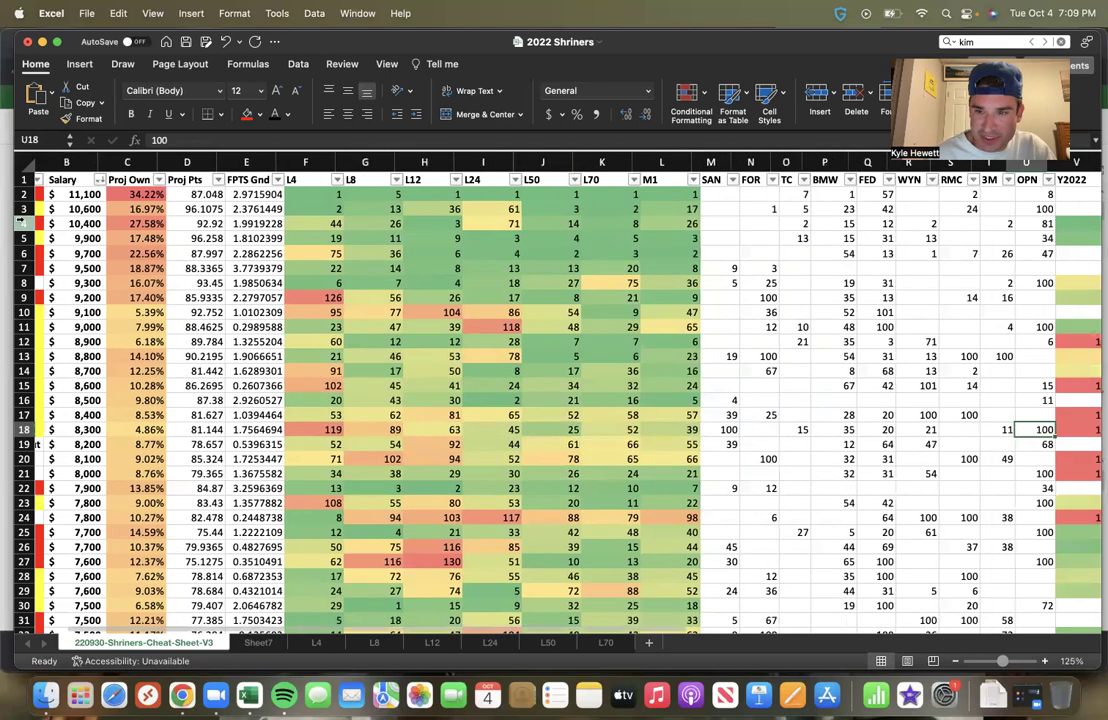
pyautogui.press('Right')
pyautogui.press('Left')
pyautogui.press('Left')
pyautogui.press('Left')
pyautogui.press('Left')
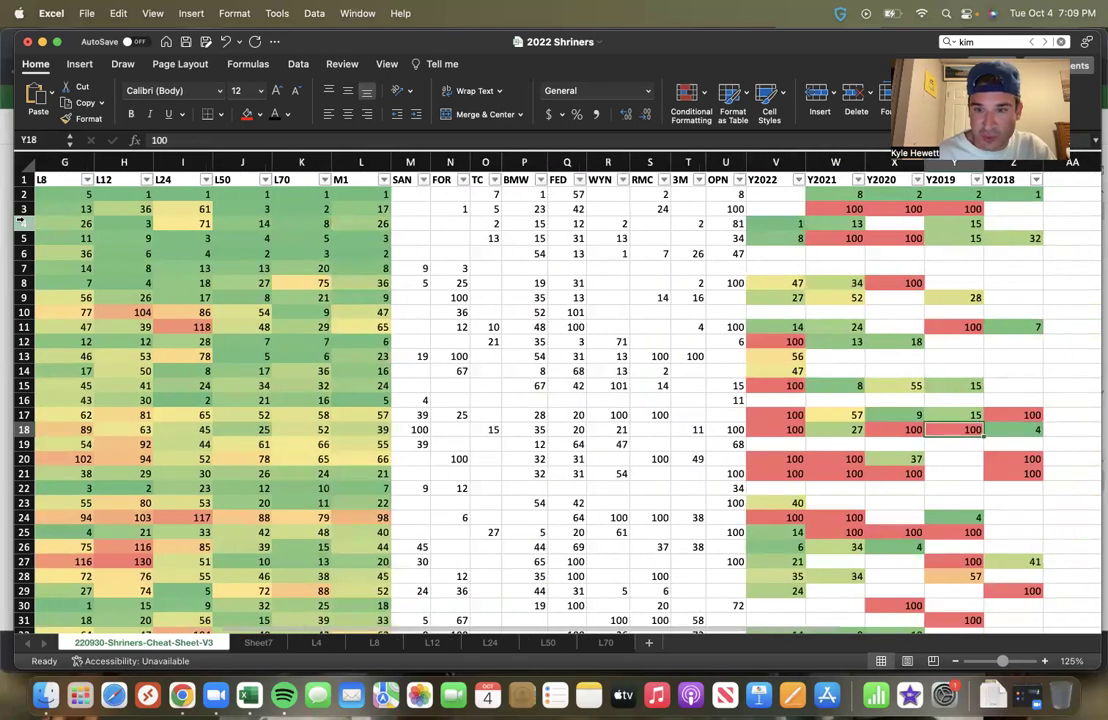
# Step: Go back along JT Poston's row from the yearly Shriners results through the model rankings to his name
pyautogui.press('Left')
pyautogui.press('Left')
pyautogui.press('Left')
pyautogui.press('Left')
pyautogui.press('Left')
pyautogui.press('Left')
pyautogui.press('Left')
pyautogui.press('Left')
pyautogui.press('Left')
pyautogui.press('Left')
pyautogui.press('Left')
pyautogui.press('Left')
pyautogui.press('Left')
pyautogui.press('Left')
pyautogui.press('Left')
pyautogui.press('Left')
pyautogui.press('Left')
pyautogui.press('Left')
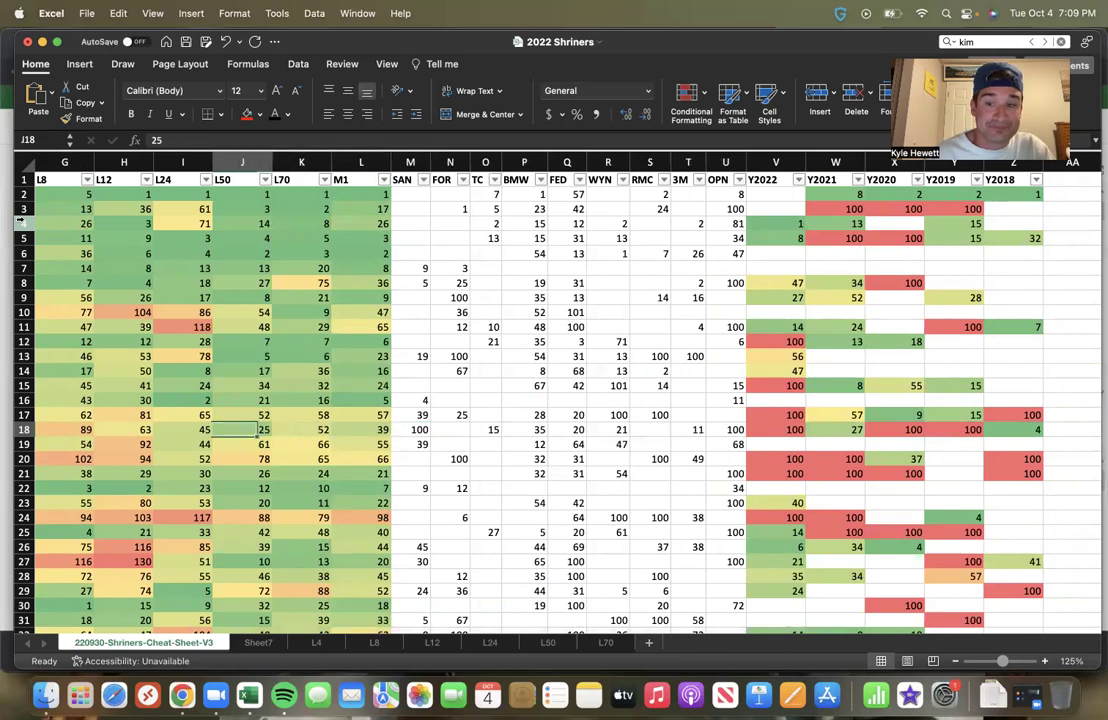
pyautogui.press('Left')
pyautogui.press('Left')
pyautogui.press('Left')
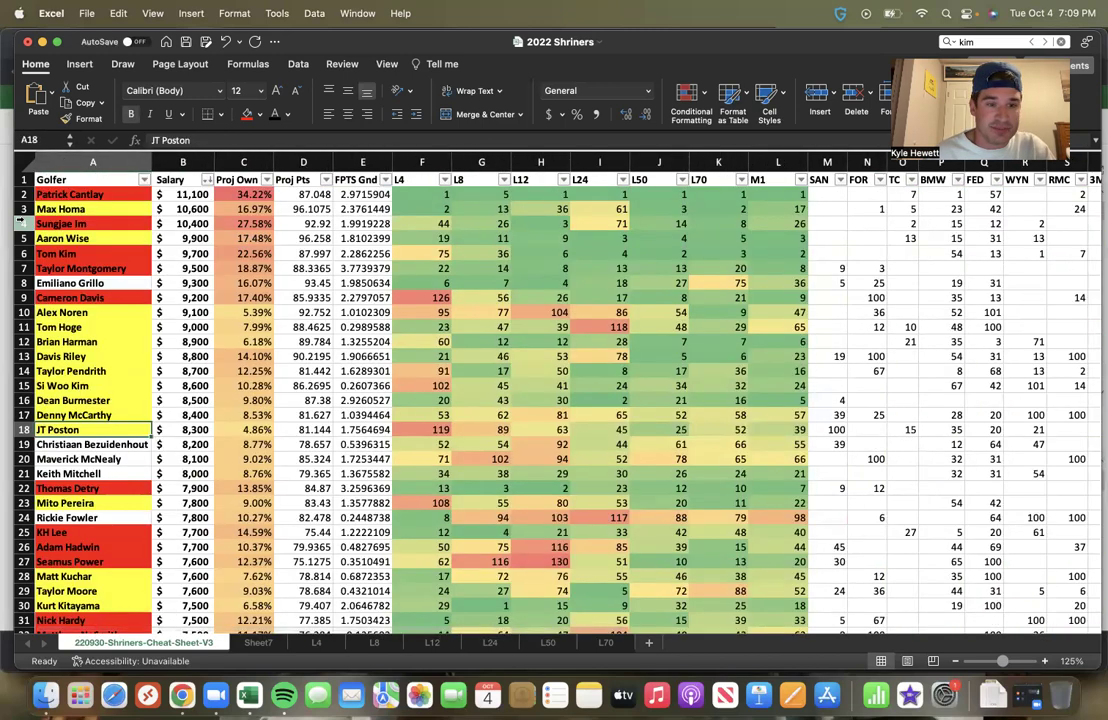
# Step: Examine JT Poston's salary, projected ownership and model rankings from L4 through L70
pyautogui.press('Down')
pyautogui.press('Up')
pyautogui.press('Right')
pyautogui.press('Right')
pyautogui.press('Right')
pyautogui.press('Right')
pyautogui.press('Right')
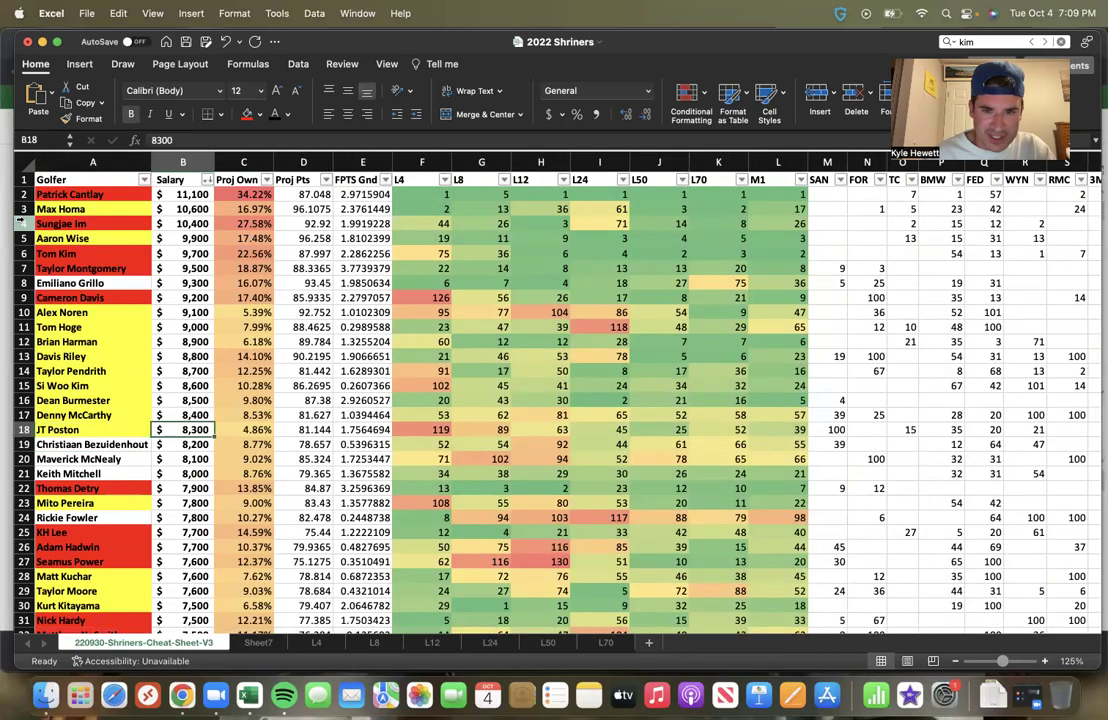
pyautogui.press('Right')
pyautogui.press('Right')
pyautogui.press('Right')
pyautogui.press('Right')
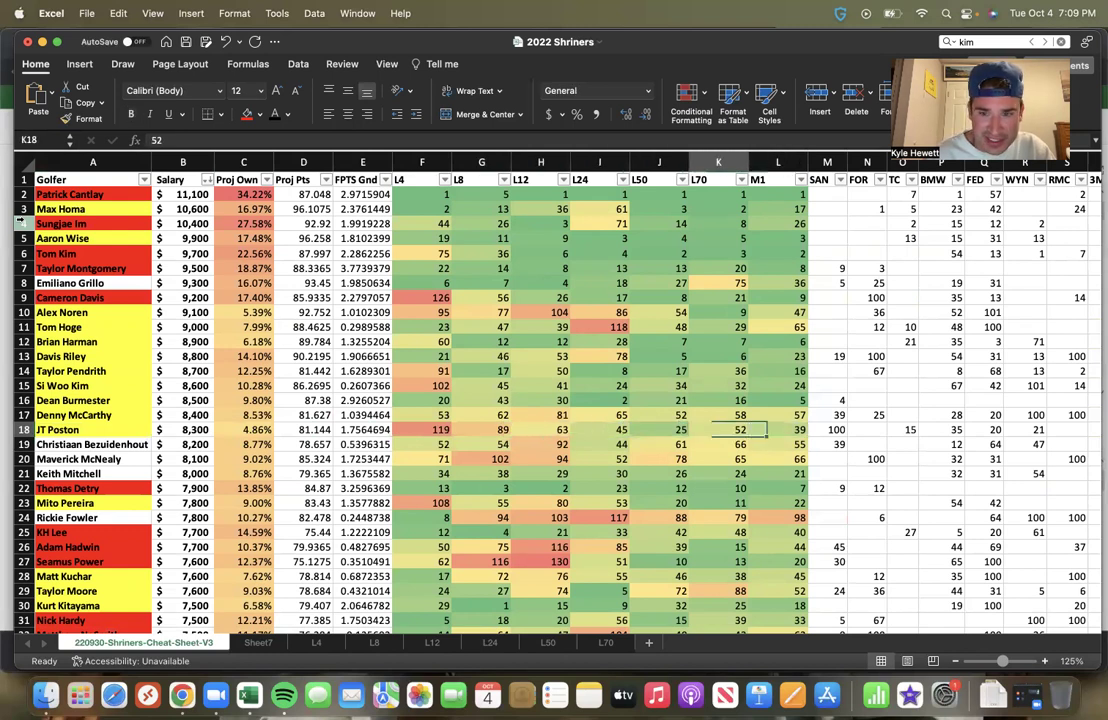
# Step: Return from JT Poston's L70 ranking to his name
pyautogui.press('Left')
pyautogui.press('Left')
pyautogui.press('Left')
pyautogui.press('Left')
pyautogui.press('Left')
pyautogui.press('Left')
pyautogui.press('Left')
pyautogui.press('Left')
pyautogui.press('Left')
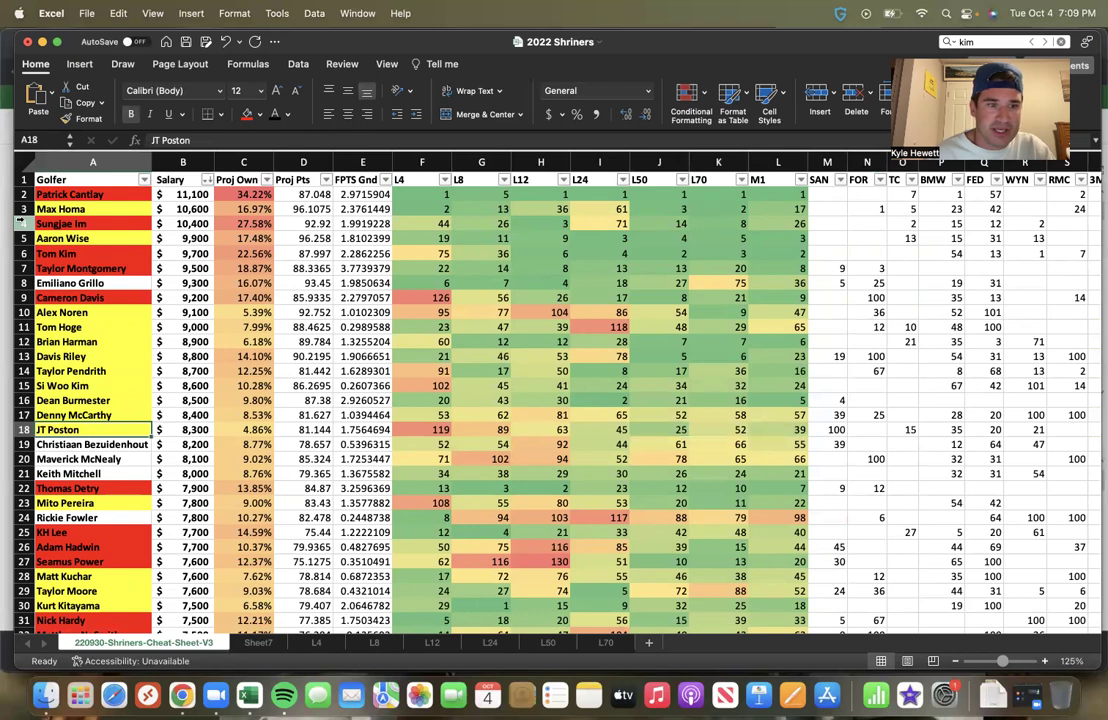
# Step: Check Christiaan Bezuidenhout's salary, projected ownership and projected points along with his model rankings
pyautogui.press('Down')
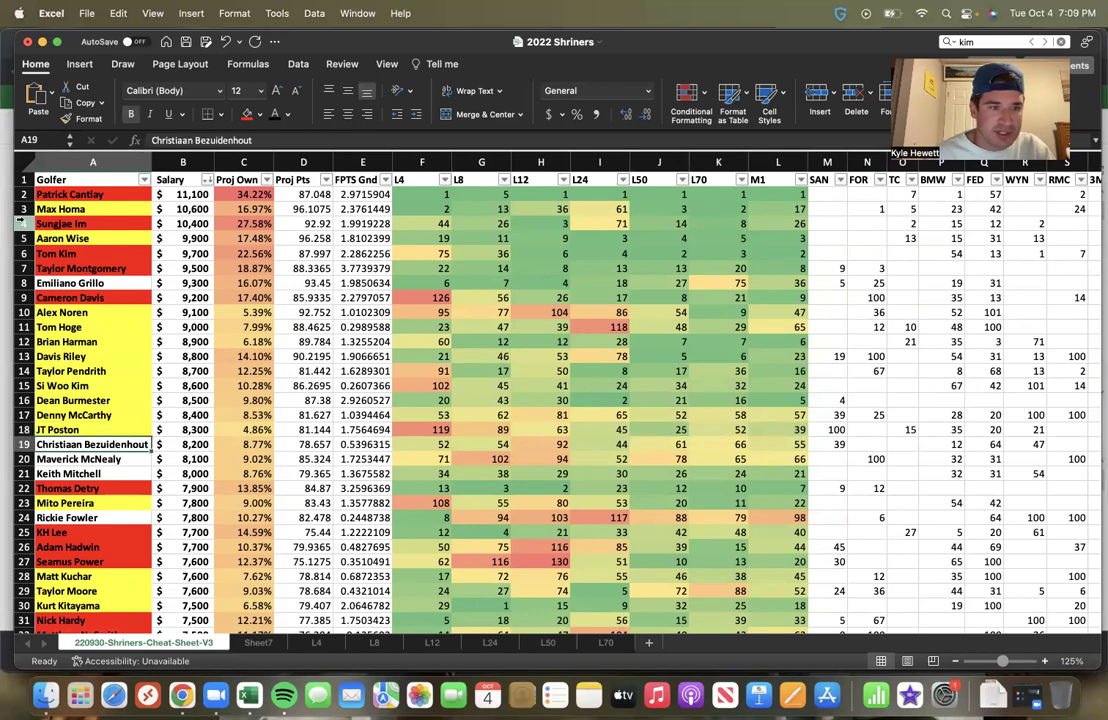
pyautogui.press('Right')
pyautogui.press('Right')
pyautogui.press('Right')
pyautogui.press('Right')
pyautogui.press('Right')
pyautogui.press('Right')
pyautogui.press('Right')
pyautogui.press('Right')
pyautogui.press('Right')
pyautogui.press('Left')
pyautogui.press('Left')
pyautogui.press('Left')
pyautogui.press('Left')
pyautogui.press('Left')
pyautogui.press('Left')
pyautogui.press('Left')
# Step: Examine Christiaan Bezuidenhout's row across the model rankings and recent tournaments through to the yearly Shriners columns
pyautogui.press('Right')
pyautogui.press('Right')
pyautogui.press('Right')
pyautogui.press('Right')
pyautogui.press('Right')
pyautogui.press('Right')
pyautogui.press('Right')
pyautogui.press('Right')
pyautogui.press('Right')
pyautogui.press('Right')
pyautogui.press('Right')
pyautogui.press('Right')
pyautogui.press('Right')
pyautogui.press('Right')
pyautogui.press('Right')
pyautogui.press('Right')
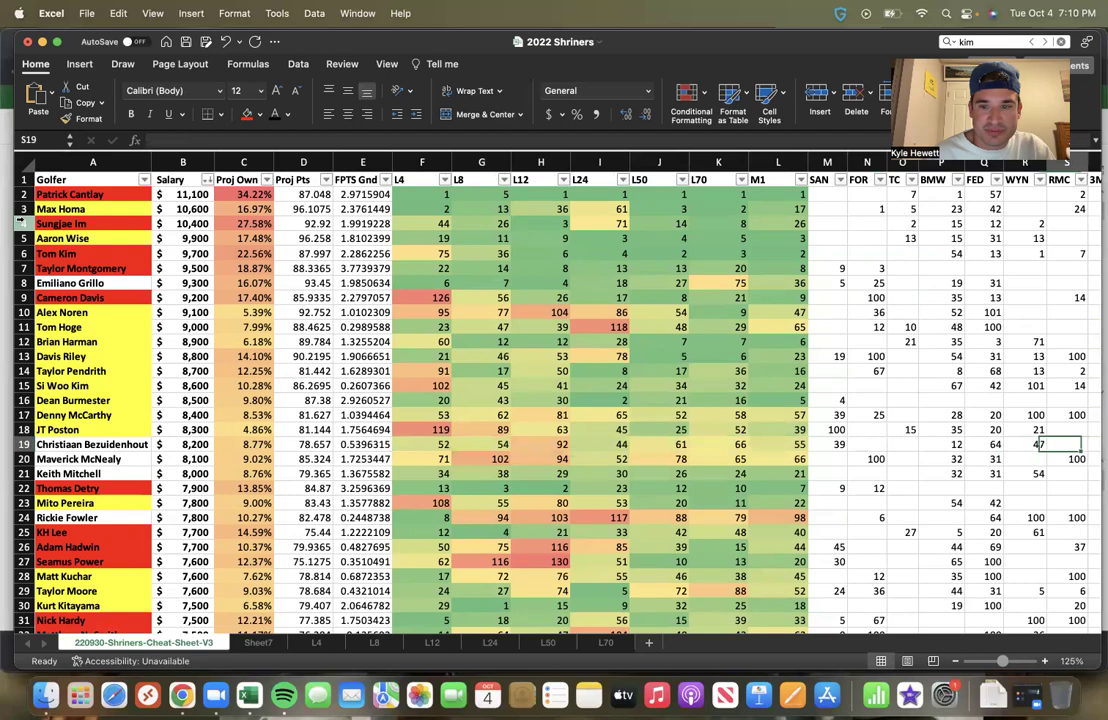
pyautogui.press('Right')
pyautogui.press('Right')
pyautogui.press('Right')
pyautogui.press('Right')
pyautogui.press('Right')
pyautogui.press('Right')
pyautogui.press('Right')
pyautogui.press('Right')
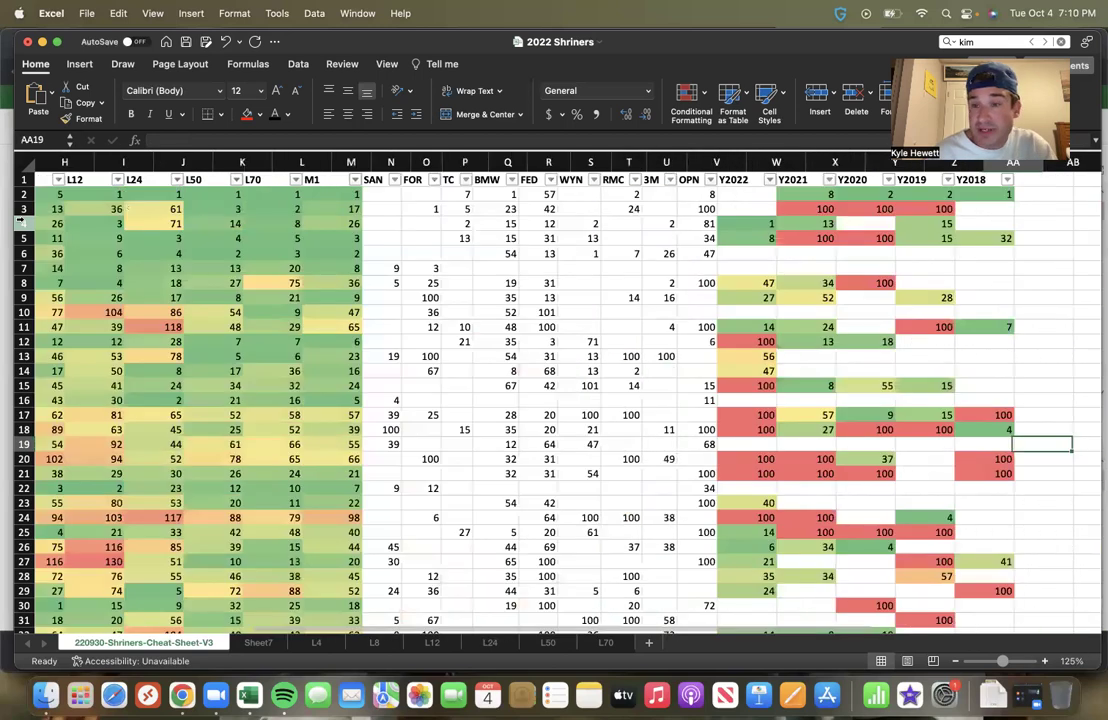
# Step: Go back along Christiaan Bezuidenhout's row from the yearly Shriners columns to his name
pyautogui.press('Left')
pyautogui.press('Left')
pyautogui.press('Left')
pyautogui.press('Left')
pyautogui.press('Left')
pyautogui.press('Left')
pyautogui.press('Left')
pyautogui.press('Left')
pyautogui.press('Left')
pyautogui.press('Left')
pyautogui.press('Left')
pyautogui.press('Left')
pyautogui.press('Left')
pyautogui.press('Left')
pyautogui.press('Left')
pyautogui.press('Left')
pyautogui.press('Left')
pyautogui.press('Left')
pyautogui.press('Left')
pyautogui.press('Left')
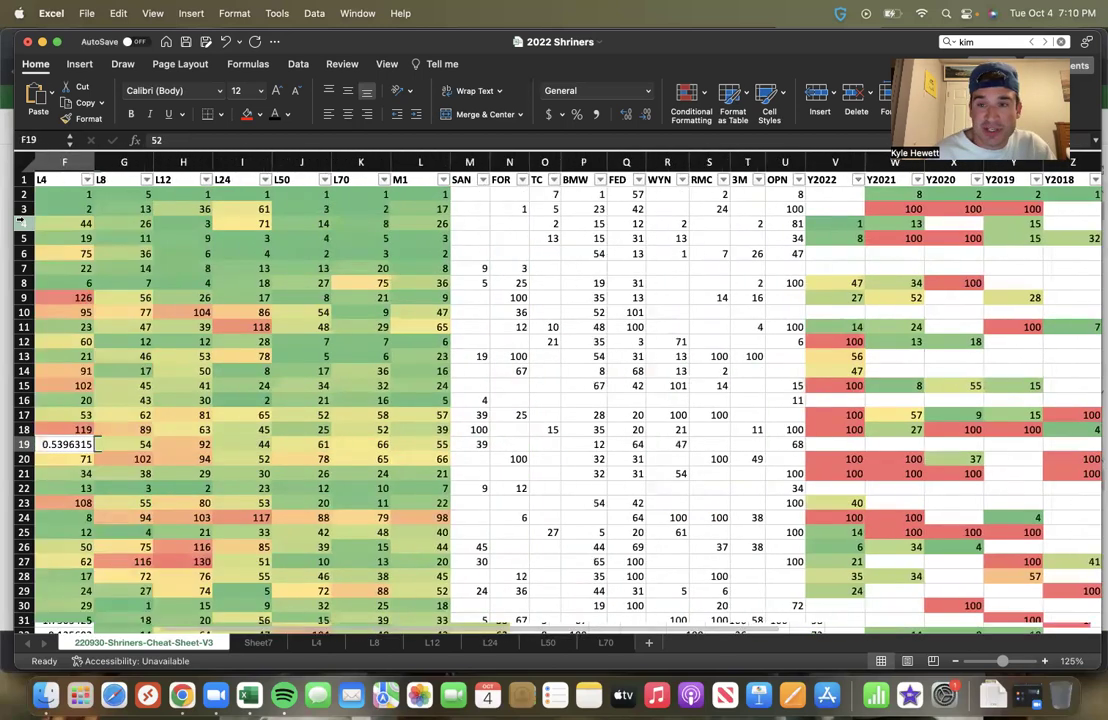
pyautogui.press('Left')
pyautogui.press('Left')
pyautogui.press('Left')
pyautogui.press('Left')
pyautogui.press('Left')
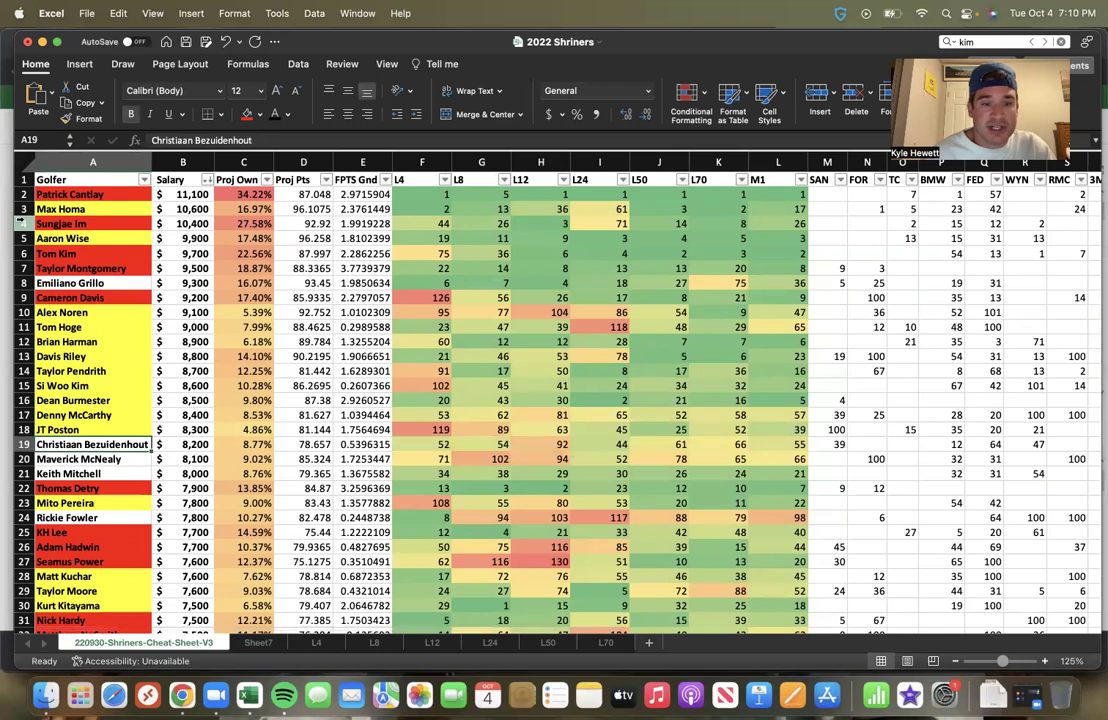
# Step: Recheck Christiaan Bezuidenhout's salary and projected ownership, ending back on his name
pyautogui.press('Right')
pyautogui.press('Right')
pyautogui.press('Right')
pyautogui.press('Right')
pyautogui.press('Right')
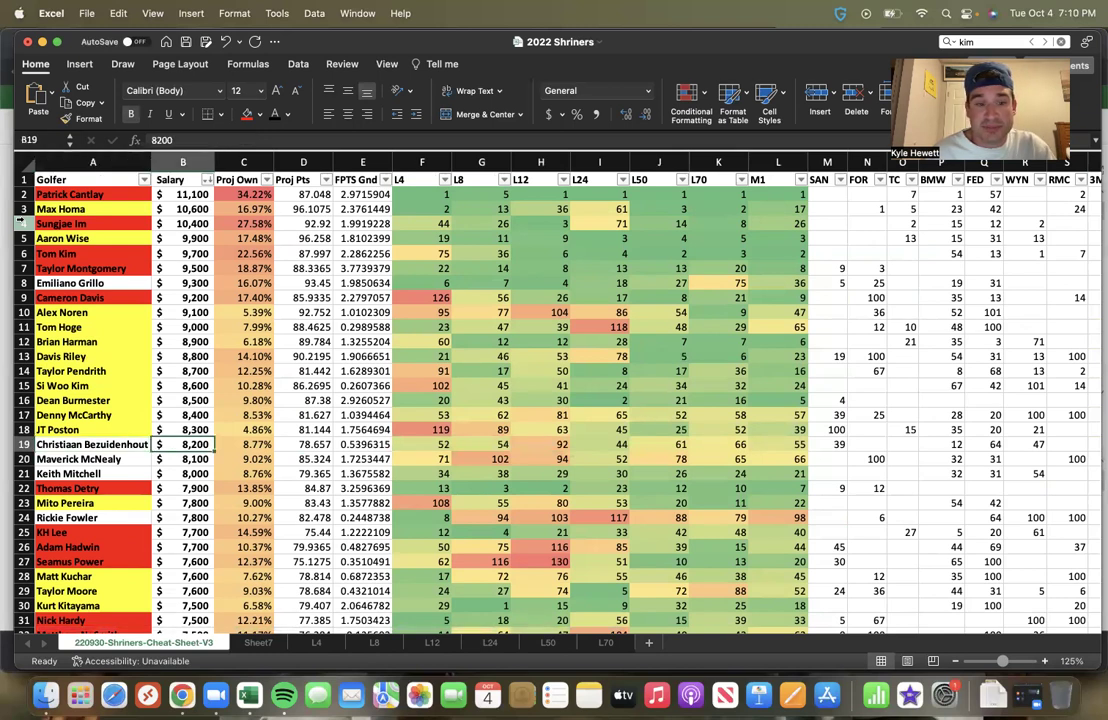
pyautogui.press('Left')
pyautogui.press('Left')
pyautogui.press('Left')
pyautogui.press('Left')
pyautogui.press('Left')
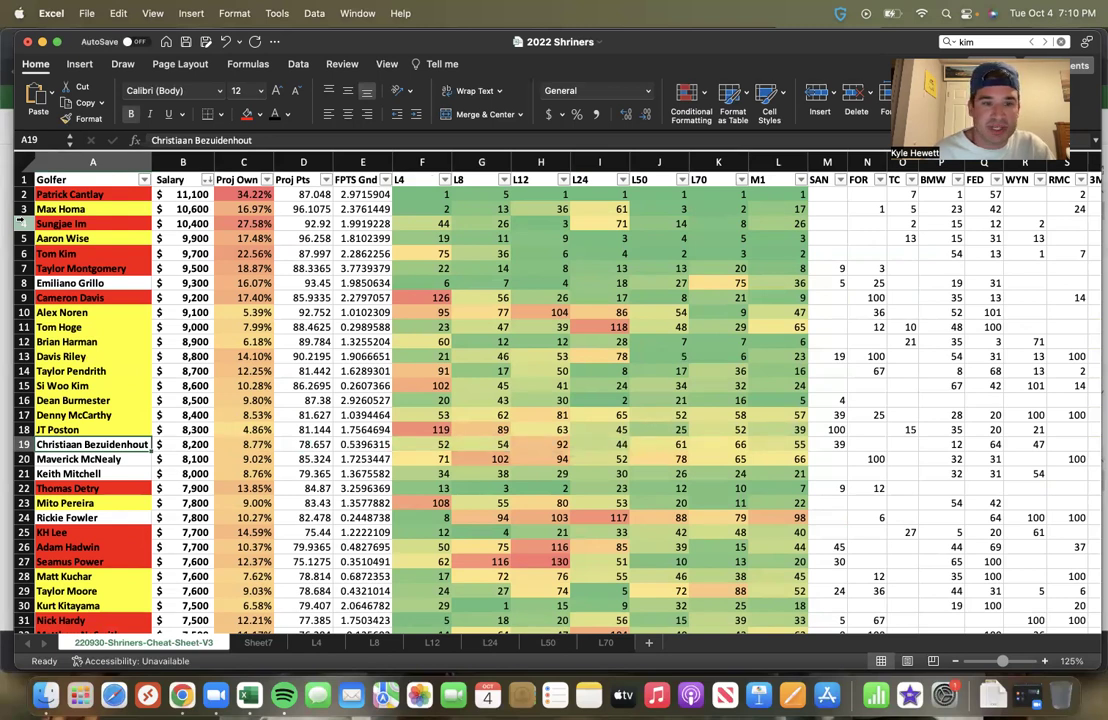
pyautogui.press('Down')
pyautogui.press('Up')
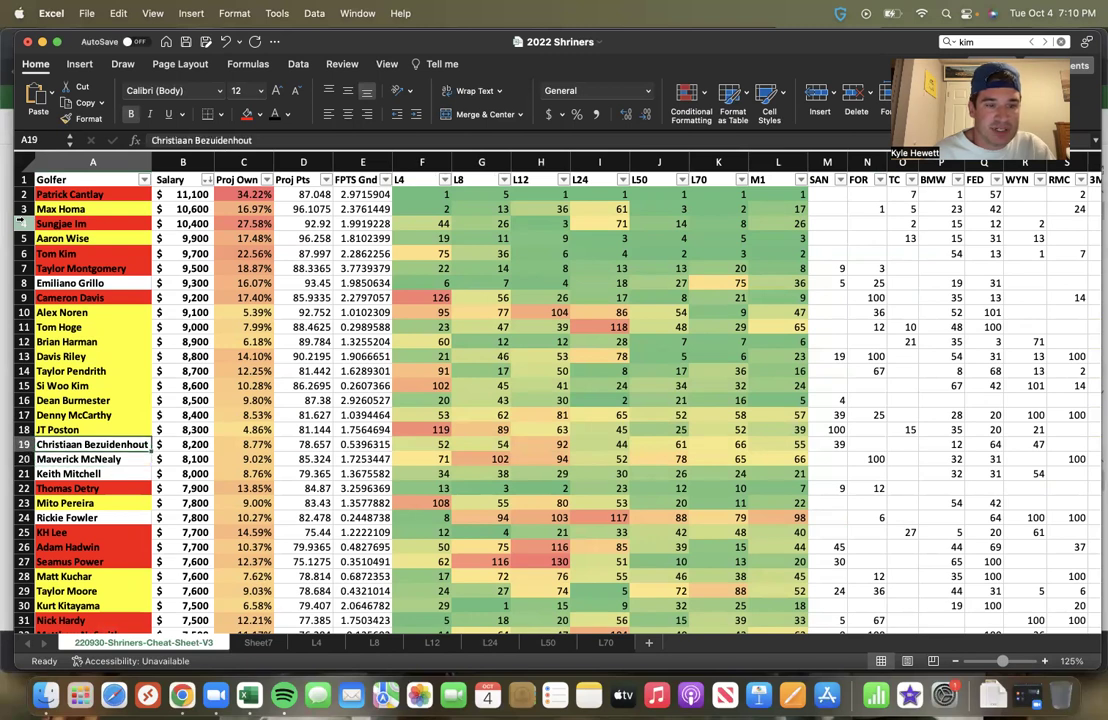
# Step: Review the already covered golfers above Christiaan Bezuidenhout, around Davis Riley in the $8,000 range
pyautogui.press('Up')
pyautogui.press('Up')
pyautogui.press('Up')
pyautogui.press('Up')
pyautogui.press('Up')
pyautogui.press('Up')
pyautogui.press('Up')
pyautogui.press('Down')
pyautogui.press('Down')
pyautogui.press('Down')
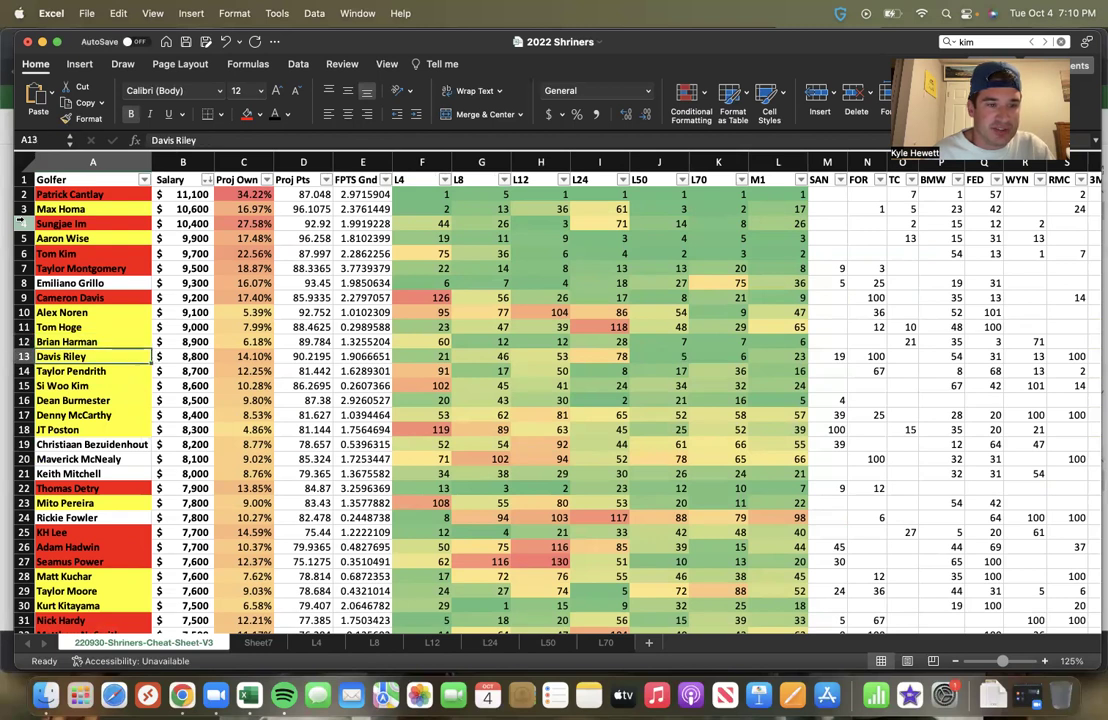
# Step: Review the golfers from Davis Riley up past Tom Hoge to Emiliano Grillo in the $9,000 range
pyautogui.press('Up')
pyautogui.press('Up')
pyautogui.press('Up')
pyautogui.press('Up')
pyautogui.press('Up')
pyautogui.press('Up')
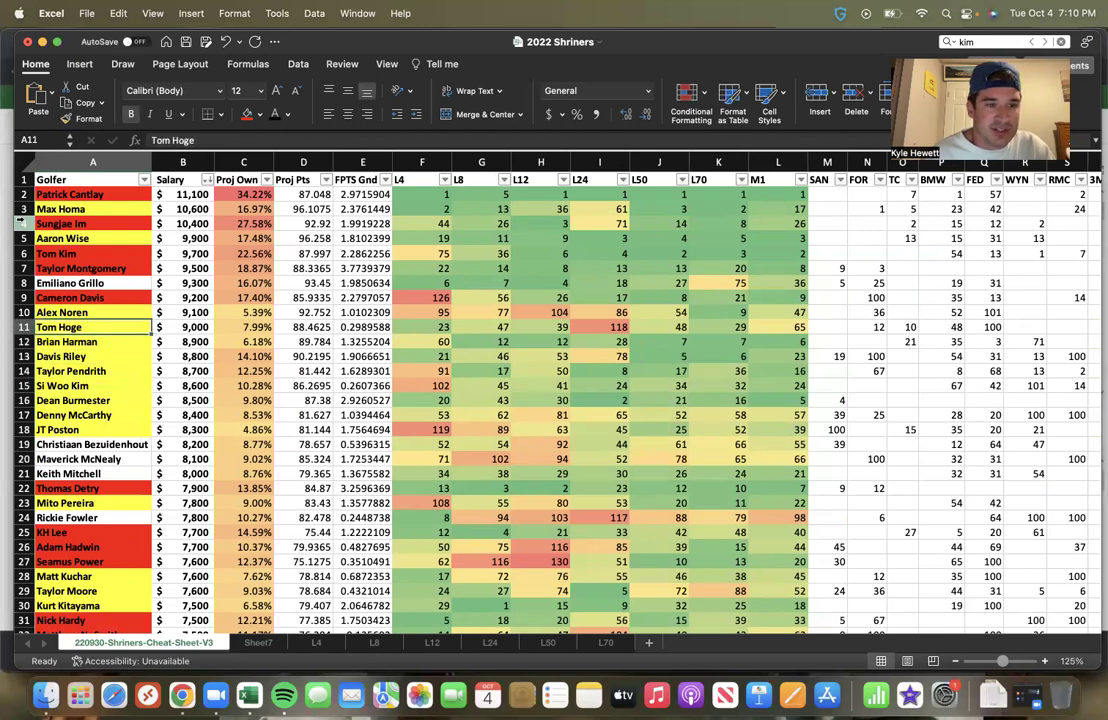
pyautogui.press('Down')
pyautogui.press('Up')
pyautogui.press('Up')
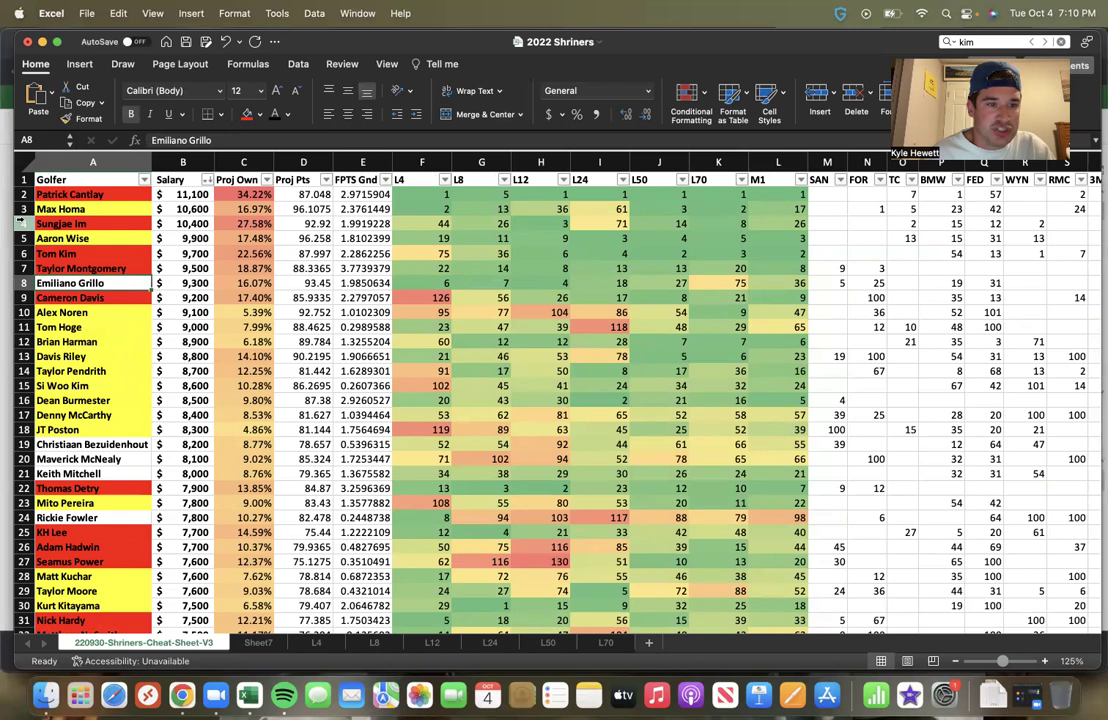
pyautogui.press('Up')
pyautogui.hotkey('shift', 'Up')
pyautogui.hotkey('shift', 'Up')
pyautogui.hotkey('shift', 'Up')
pyautogui.hotkey('shift', 'Up')
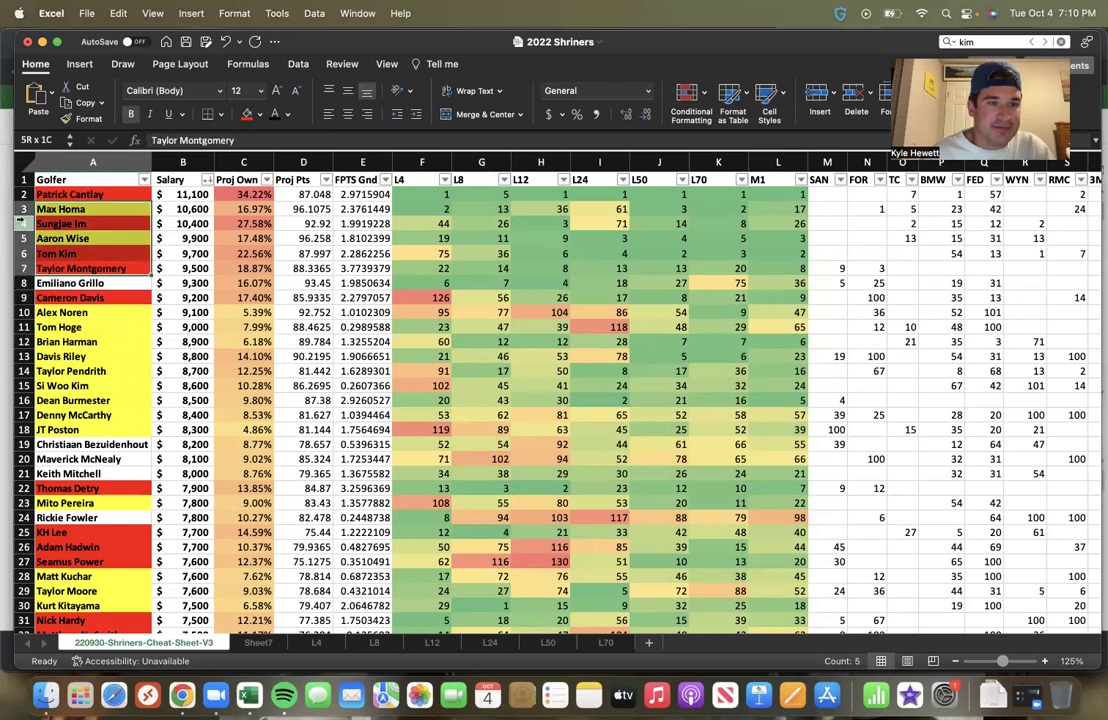
# Step: Select the golfers from Cameron Davis up to Patrick Cantlay together with their salaries and projected ownership
pyautogui.press('Down')
pyautogui.press('Down')
pyautogui.hotkey('shift', 'Up')
pyautogui.hotkey('shift', 'Up')
pyautogui.hotkey('shift', 'Up')
pyautogui.hotkey('shift', 'Up')
pyautogui.hotkey('shift', 'Up')
pyautogui.hotkey('shift', 'Up')
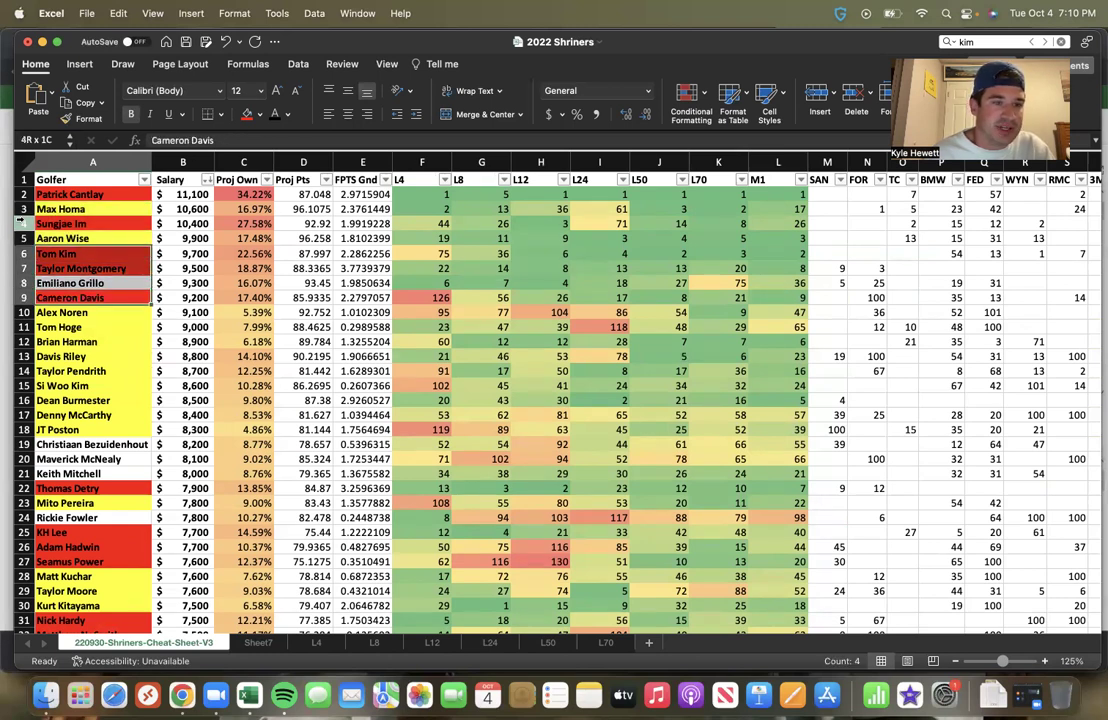
pyautogui.hotkey('shift', 'Up')
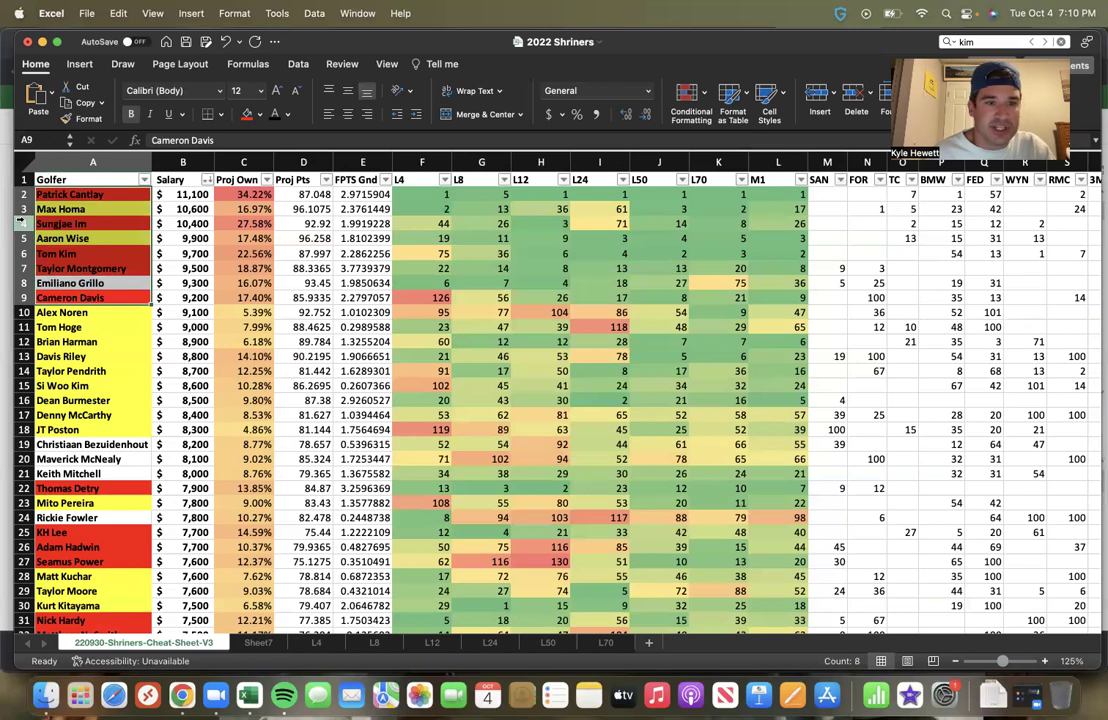
pyautogui.hotkey('shift', 'Right')
pyautogui.hotkey('shift', 'Right')
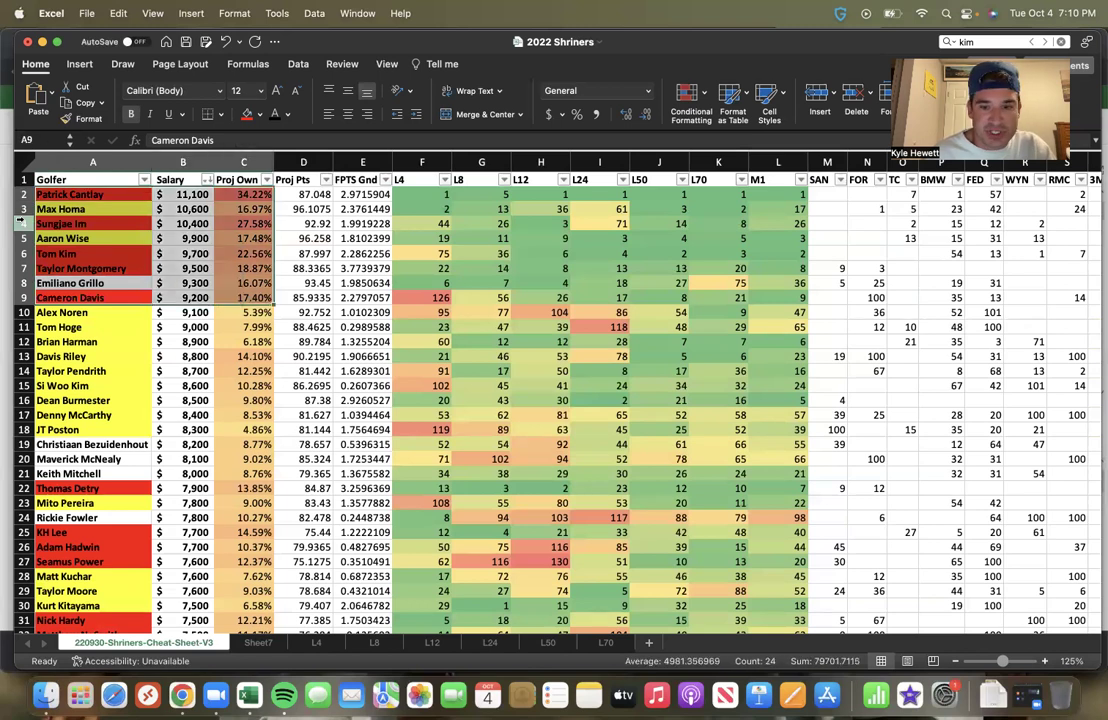
# Step: Select only the projected ownership values from Cameron Davis up to Patrick Cantlay to check their total
pyautogui.press('Right')
pyautogui.press('Right')
pyautogui.hotkey('shift', 'Up')
pyautogui.hotkey('shift', 'Up')
pyautogui.hotkey('shift', 'Up')
pyautogui.hotkey('shift', 'Up')
pyautogui.hotkey('shift', 'Up')
pyautogui.hotkey('shift', 'Up')
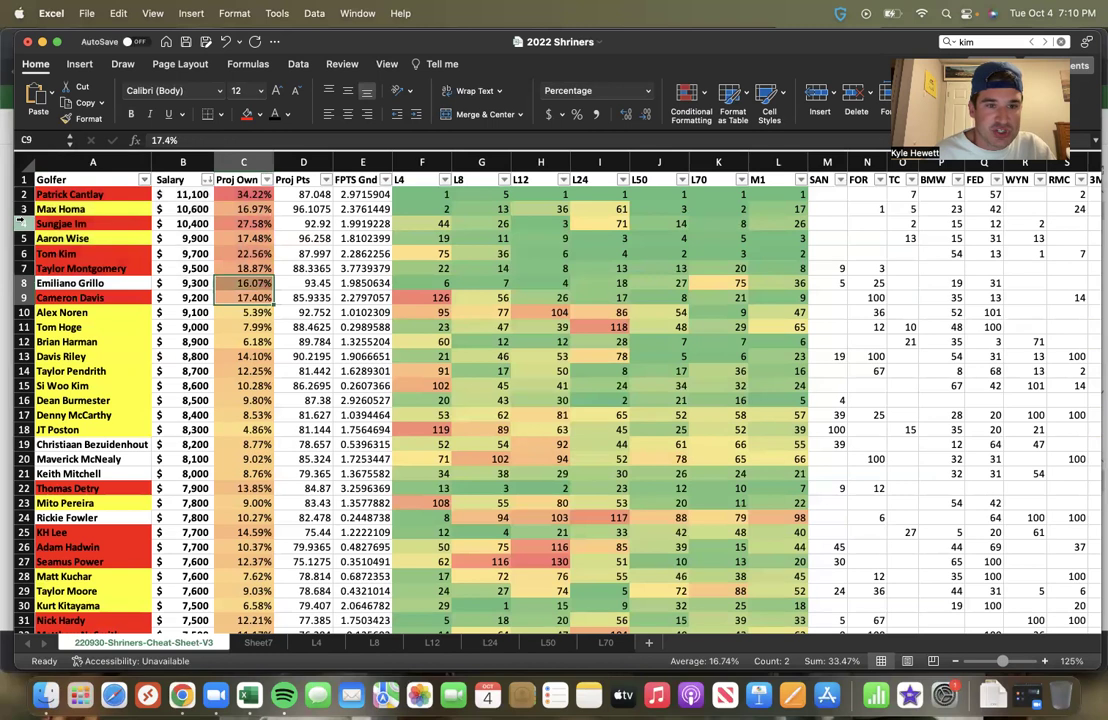
pyautogui.hotkey('shift', 'Up')
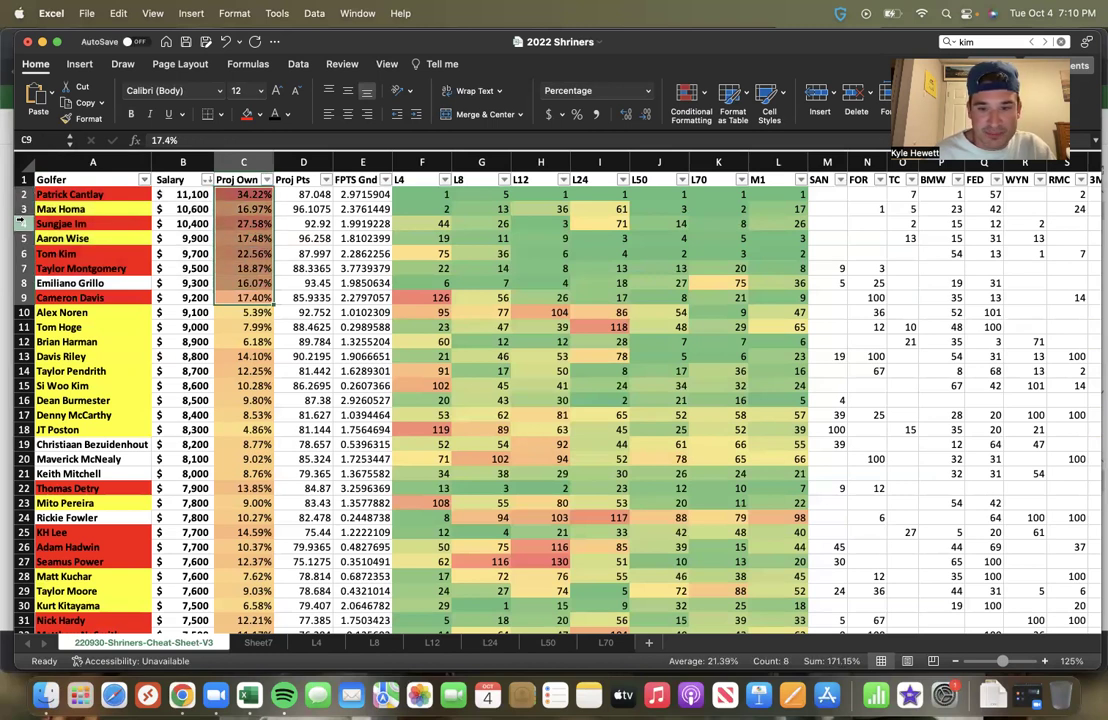
# Step: Widen the ownership selection to include salaries and names, and return to a single golfer, Brian Harman
pyautogui.hotkey('shift', 'Left')
pyautogui.hotkey('shift', 'Left')
pyautogui.press('Left')
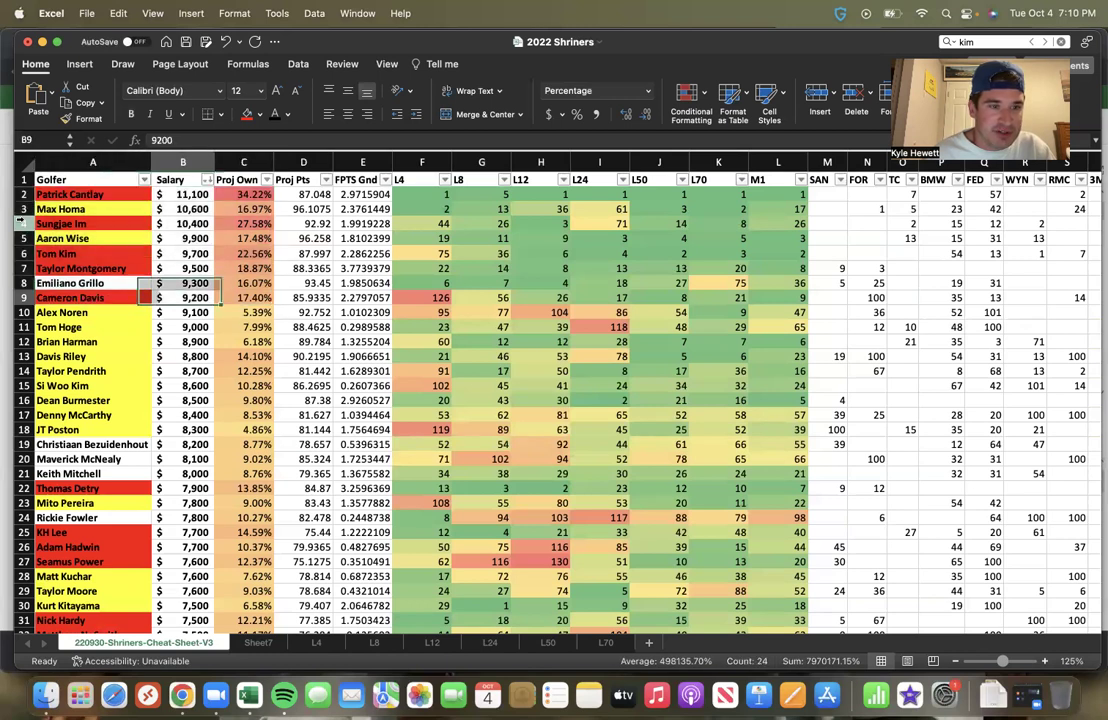
pyautogui.press('Down')
pyautogui.press('Left')
pyautogui.press('Down')
pyautogui.press('Down')
pyautogui.press('Down')
pyautogui.press('Down')
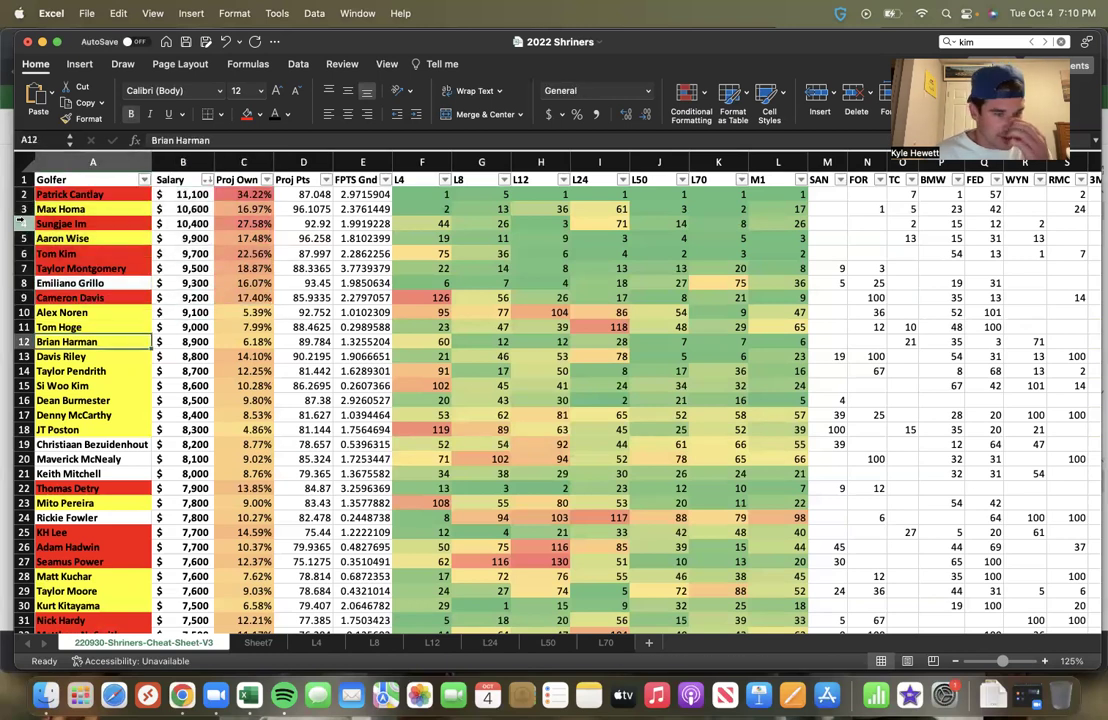
# Step: Review the golfers priced from $9,500 to $9,000, between Taylor Montgomery and Tom Hoge
pyautogui.press('Up')
pyautogui.press('Up')
pyautogui.press('Up')
pyautogui.press('Up')
pyautogui.press('Up')
pyautogui.press('Up')
pyautogui.press('Up')
pyautogui.press('Up')
pyautogui.press('Up')
pyautogui.press('Up')
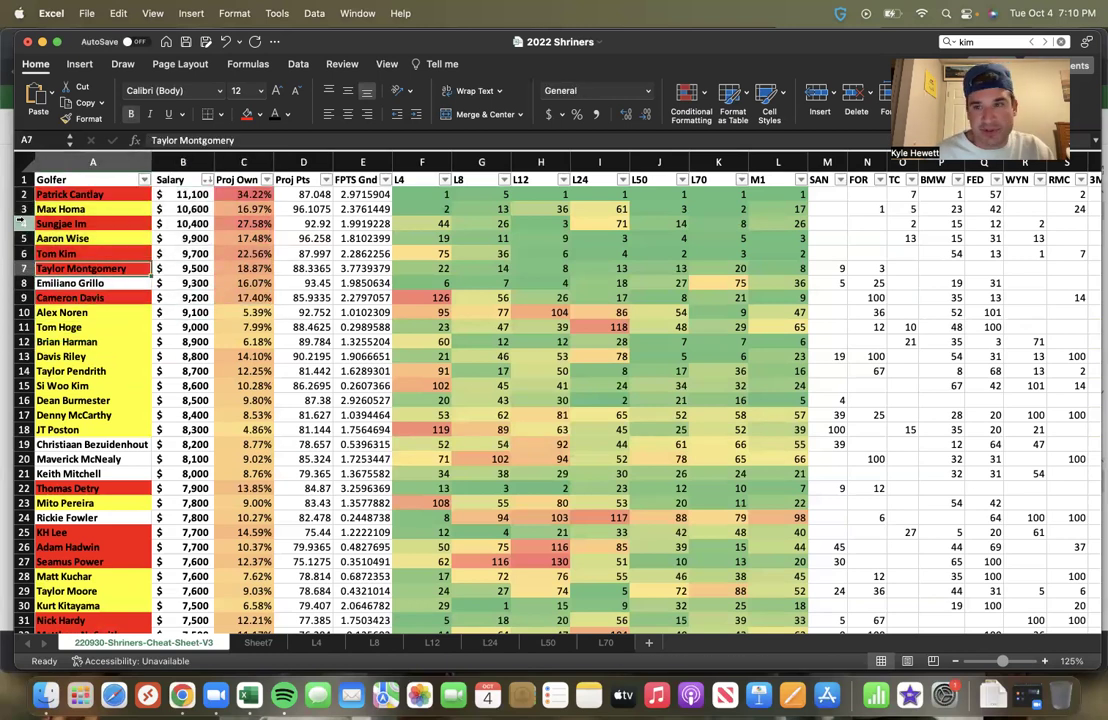
pyautogui.press('Down')
pyautogui.press('Down')
pyautogui.press('Down')
pyautogui.press('Down')
pyautogui.press('Down')
pyautogui.press('Down')
pyautogui.press('Down')
pyautogui.press('Down')
pyautogui.press('Down')
pyautogui.press('Down')
pyautogui.press('Down')
pyautogui.press('Down')
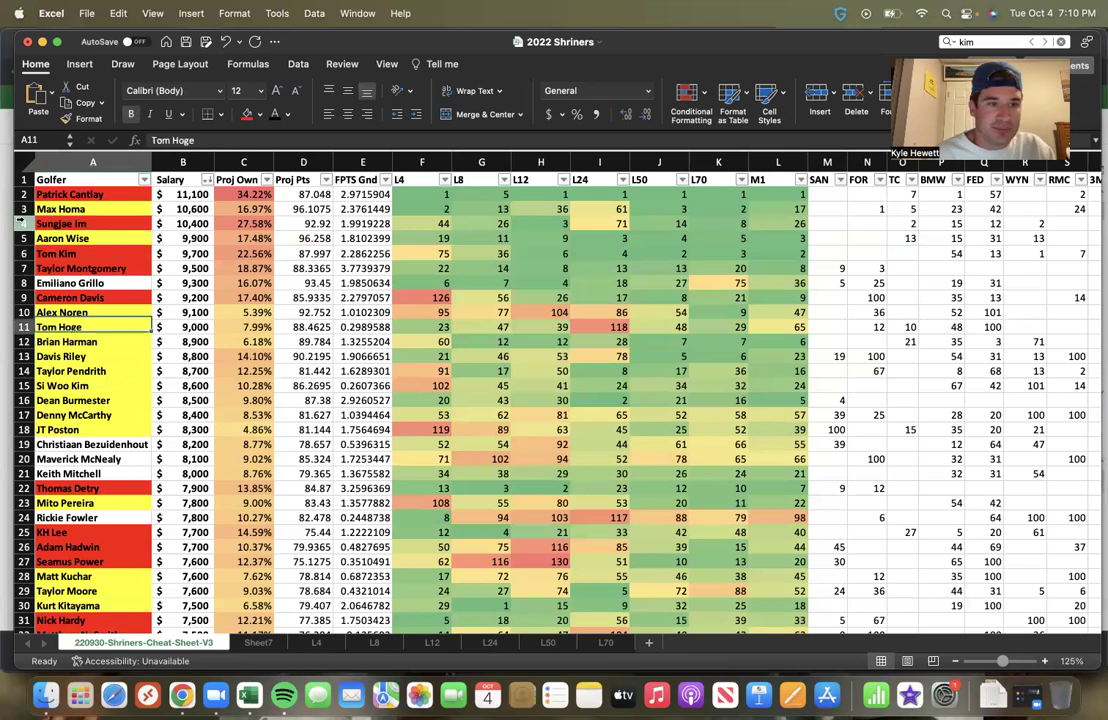
# Step: Compare the golfers from Tom Hoge down to Denny McCarthy across the upper $8,000 range
pyautogui.press('Up')
pyautogui.press('Up')
pyautogui.press('Up')
pyautogui.press('Up')
pyautogui.press('Up')
pyautogui.press('Up')
pyautogui.press('Up')
pyautogui.press('Up')
pyautogui.press('Up')
pyautogui.press('Up')
pyautogui.press('Down')
pyautogui.press('Down')
pyautogui.press('Down')
pyautogui.press('Down')
pyautogui.press('Down')
pyautogui.press('Down')
pyautogui.press('Down')
pyautogui.press('Down')
pyautogui.press('Down')
pyautogui.press('Down')
pyautogui.press('Down')
pyautogui.press('Down')
pyautogui.press('Down')
pyautogui.press('Down')
pyautogui.press('Down')
pyautogui.press('Up')
pyautogui.press('Up')
pyautogui.press('Up')
pyautogui.press('Up')
pyautogui.press('Up')
pyautogui.press('Up')
pyautogui.press('Up')
pyautogui.press('Up')
pyautogui.press('Up')
pyautogui.press('Up')
pyautogui.press('Up')
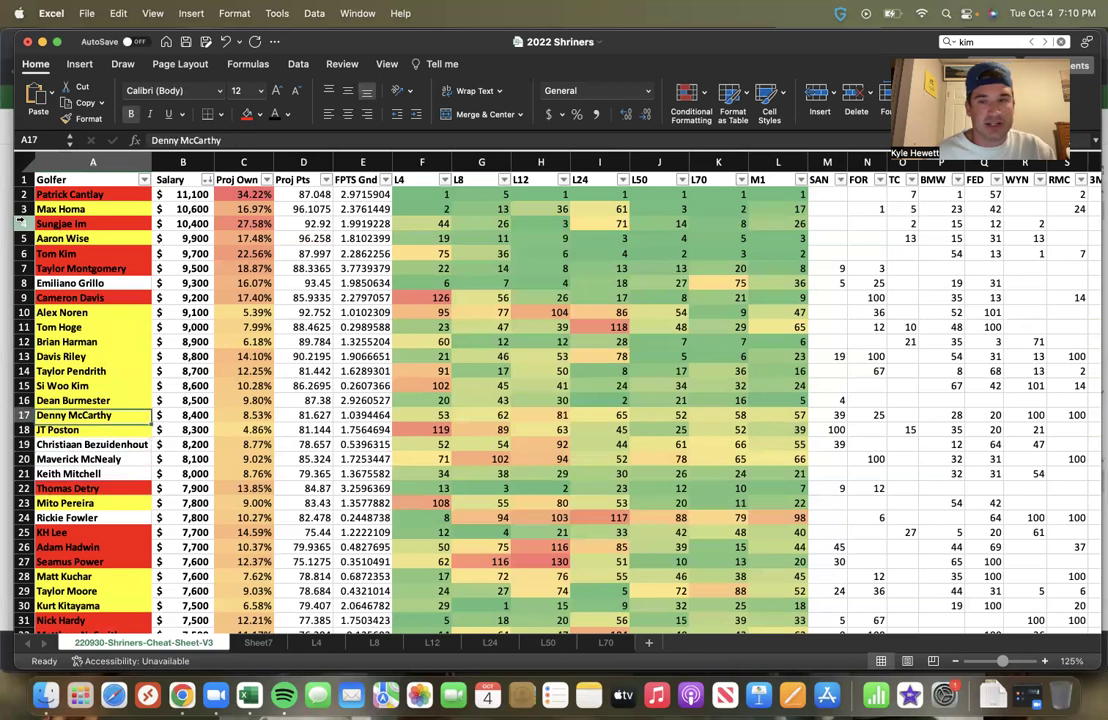
# Step: Look back over the golfers from Denny McCarthy up to Tom Hoge at $9,000
pyautogui.press('Up')
pyautogui.press('Up')
pyautogui.press('Up')
pyautogui.press('Up')
pyautogui.press('Down')
pyautogui.press('Down')
pyautogui.press('Down')
pyautogui.press('Down')
pyautogui.press('Down')
pyautogui.press('Down')
pyautogui.press('Down')
pyautogui.press('Down')
pyautogui.press('Down')
pyautogui.press('Down')
pyautogui.press('Down')
pyautogui.press('Down')
pyautogui.press('Down')
pyautogui.press('Down')
pyautogui.press('Down')
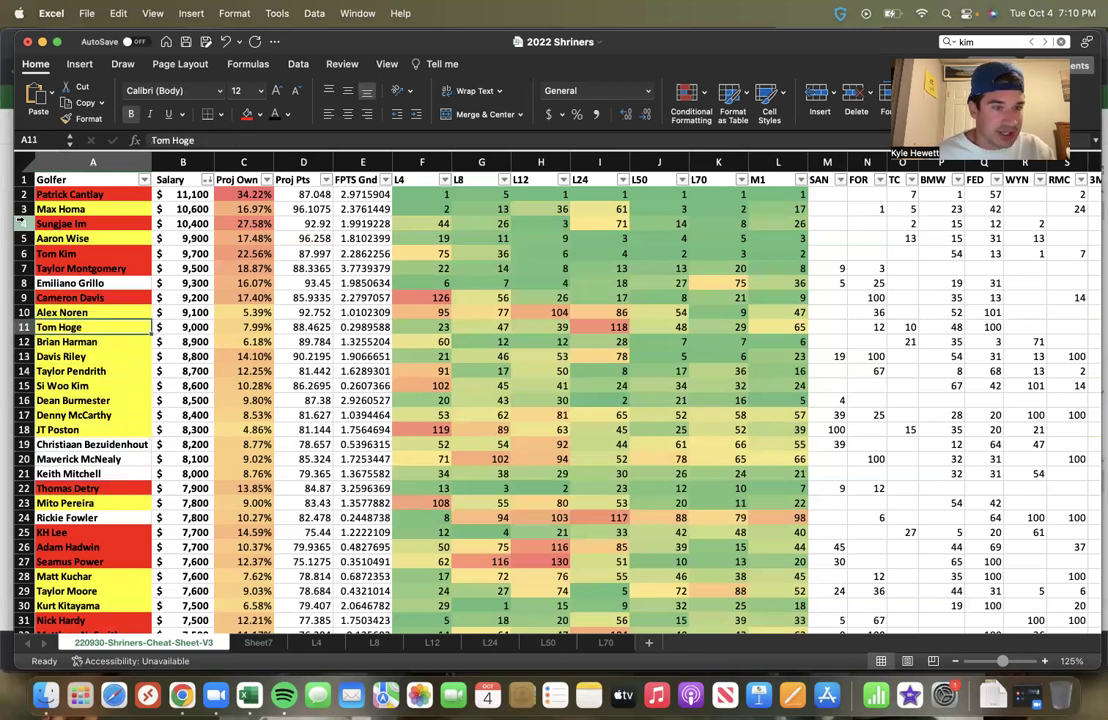
# Step: Compare Taylor Pendrith with the golfers priced just above him, up to Tom Hoge
pyautogui.press('Up')
pyautogui.press('Up')
pyautogui.press('Up')
pyautogui.press('Up')
pyautogui.press('Up')
pyautogui.press('Up')
pyautogui.press('Up')
pyautogui.press('Up')
pyautogui.press('Up')
pyautogui.press('Up')
pyautogui.press('Up')
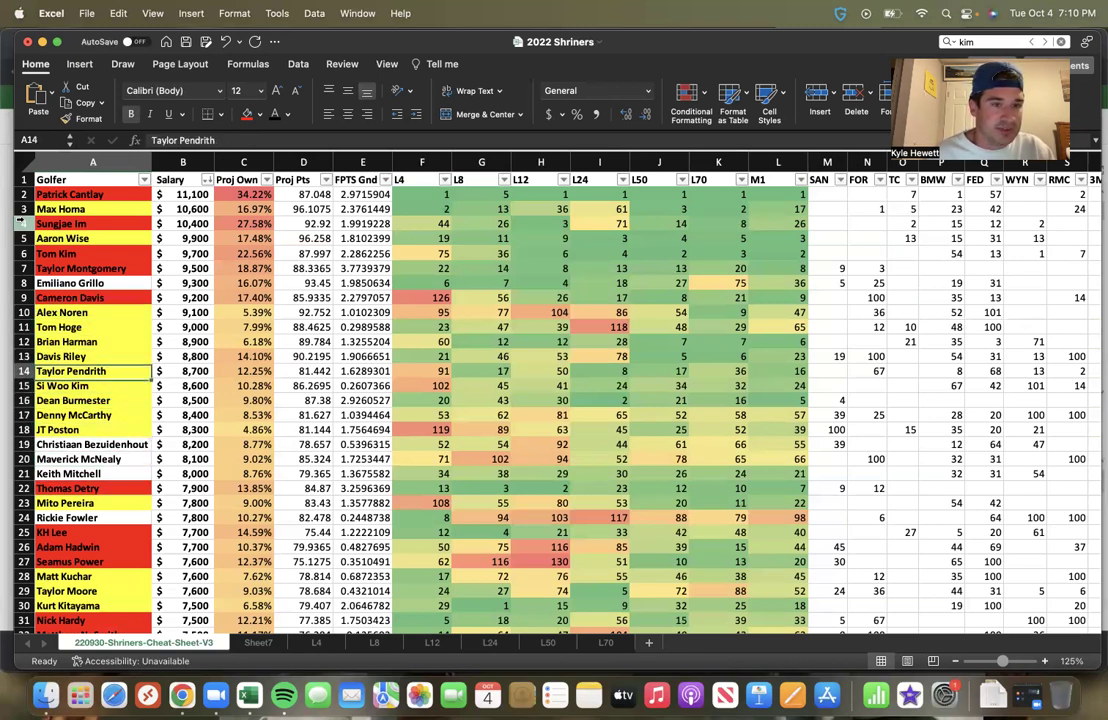
pyautogui.press('Down')
pyautogui.press('Up')
pyautogui.press('Up')
pyautogui.press('Up')
pyautogui.press('Up')
pyautogui.press('Down')
pyautogui.press('Down')
pyautogui.press('Down')
pyautogui.press('Down')
pyautogui.press('Down')
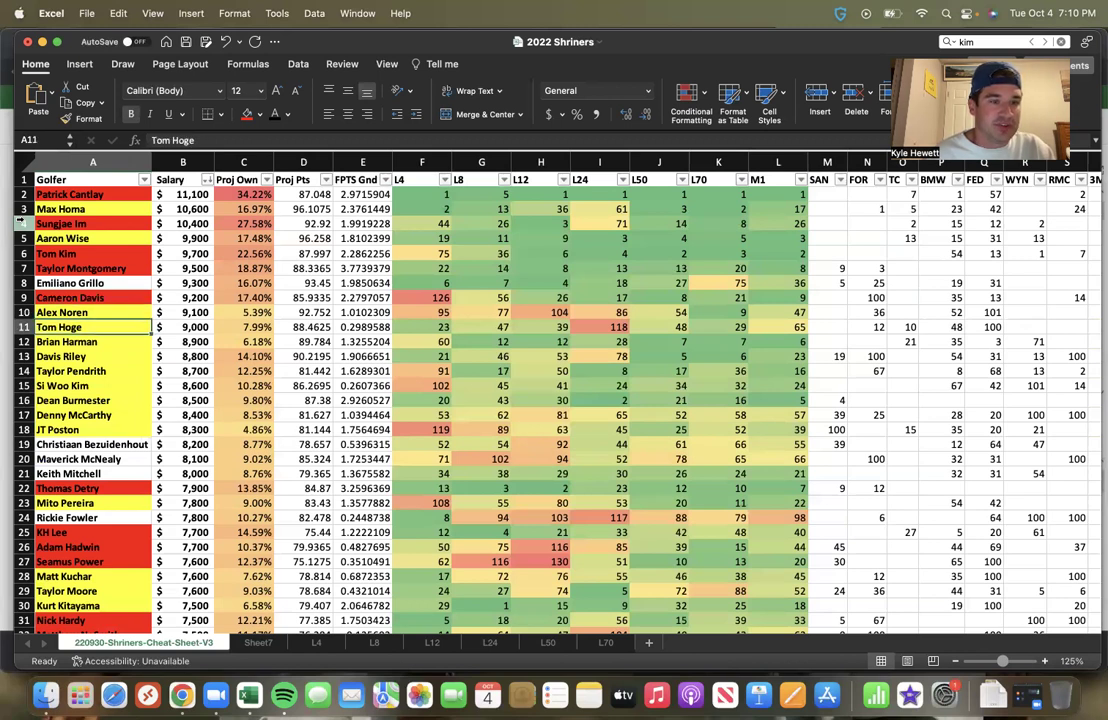
# Step: Examine the golfers from Tom Hoge down to Si Woo Kim at $8,600
pyautogui.press('Down')
pyautogui.press('Down')
pyautogui.press('Down')
pyautogui.press('Down')
pyautogui.press('Down')
pyautogui.press('Down')
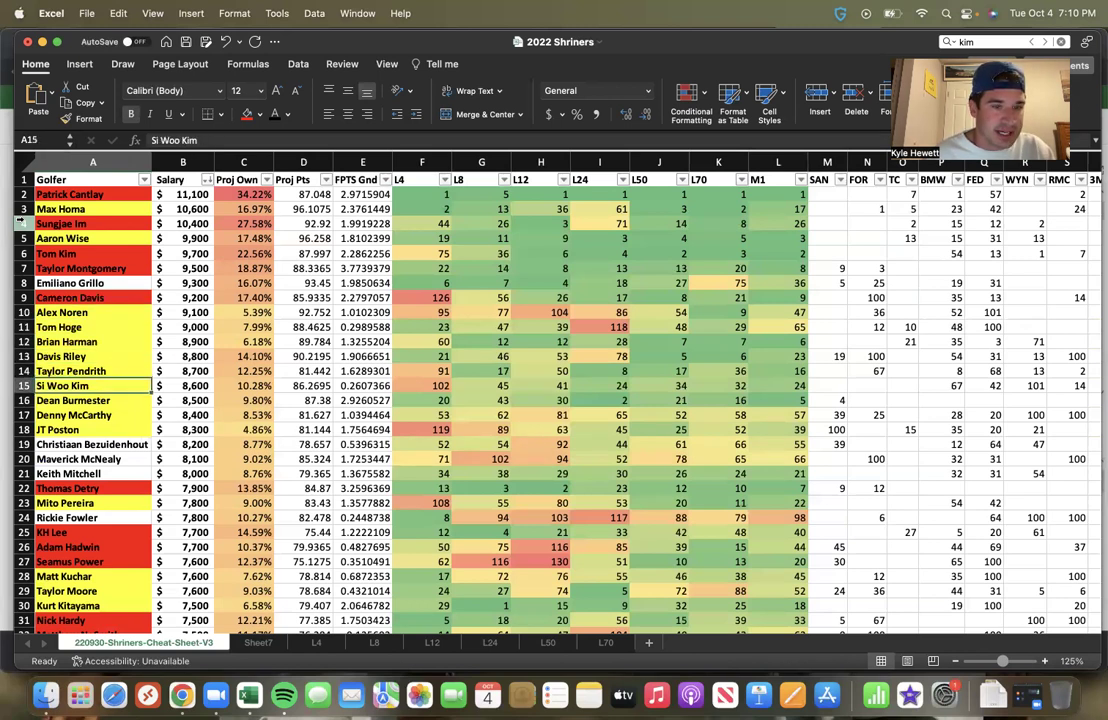
pyautogui.press('Up')
pyautogui.press('Up')
pyautogui.press('Up')
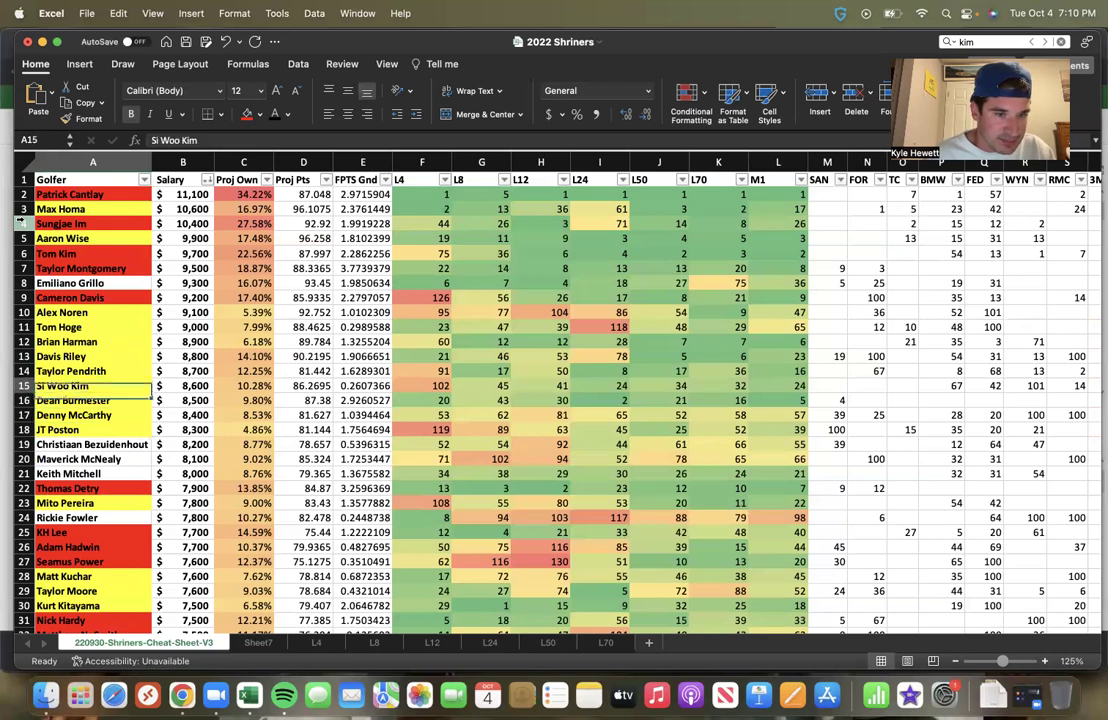
# Step: Examine the low $8,000 golfers below Si Woo Kim and the projected ownership of Maverick McNealy and his neighbours
pyautogui.press('Down')
pyautogui.press('Down')
pyautogui.press('Down')
pyautogui.press('Down')
pyautogui.press('Down')
pyautogui.press('Down')
pyautogui.press('Down')
pyautogui.press('Up')
pyautogui.press('Up')
pyautogui.press('Right')
pyautogui.press('Right')
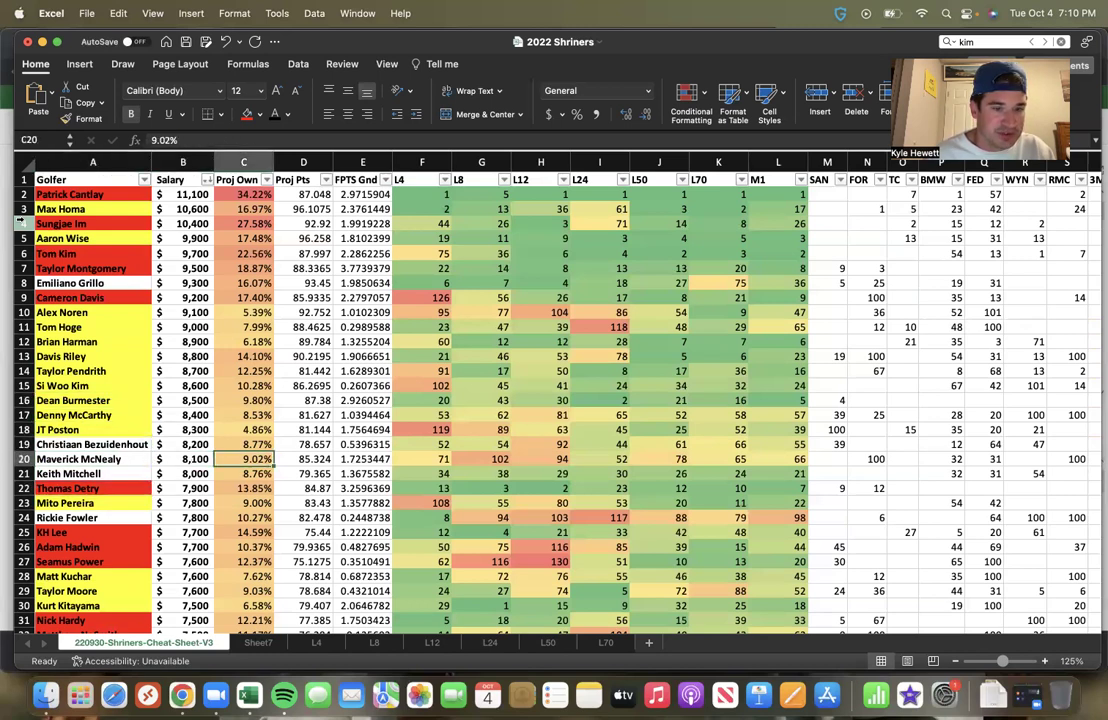
pyautogui.press('Up')
pyautogui.press('Up')
pyautogui.press('Down')
pyautogui.press('Down')
pyautogui.press('Down')
# Step: Compare the names and salaries of the lowest-priced $8,000 golfers, down to Keith Mitchell
pyautogui.press('Left')
pyautogui.press('Left')
pyautogui.press('Up')
pyautogui.press('Up')
pyautogui.press('Up')
pyautogui.press('Down')
pyautogui.press('Right')
pyautogui.press('Down')
pyautogui.press('Left')
pyautogui.press('Down')
# Step: Examine Keith Mitchell's model rankings across his row, returning to his L12 ranking
pyautogui.press('Right')
pyautogui.press('Right')
pyautogui.press('Right')
pyautogui.press('Right')
pyautogui.press('Right')
pyautogui.press('Right')
pyautogui.press('Right')
pyautogui.press('Right')
pyautogui.press('Left')
pyautogui.press('Left')
pyautogui.press('Left')
pyautogui.press('Left')
pyautogui.press('Left')
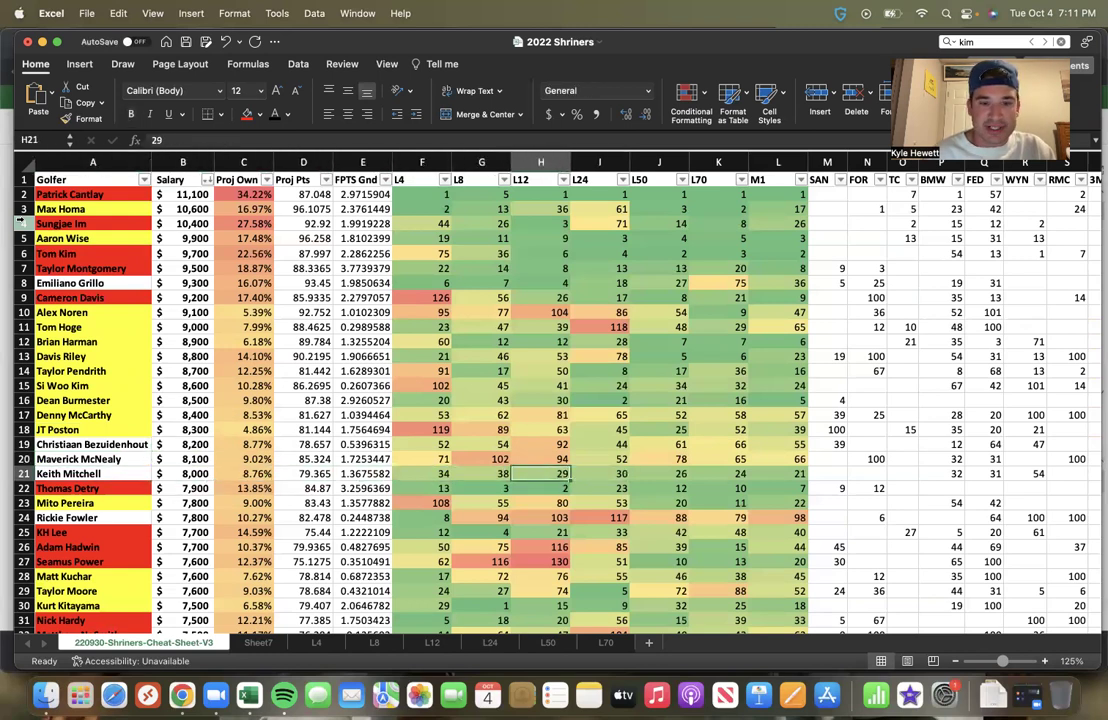
# Step: Examine Keith Mitchell's longer-term model rankings and recent tournament results, from L24 through OPN and into the yearly columns
pyautogui.press('Right')
pyautogui.press('Right')
pyautogui.press('Right')
pyautogui.press('Right')
pyautogui.press('Right')
pyautogui.press('Right')
pyautogui.press('Right')
pyautogui.press('Right')
pyautogui.press('Right')
pyautogui.press('Right')
pyautogui.press('Right')
pyautogui.press('Right')
pyautogui.press('Right')
pyautogui.press('Right')
pyautogui.press('Right')
pyautogui.press('Right')
pyautogui.press('Right')
pyautogui.press('Right')
pyautogui.press('Right')
pyautogui.press('Right')
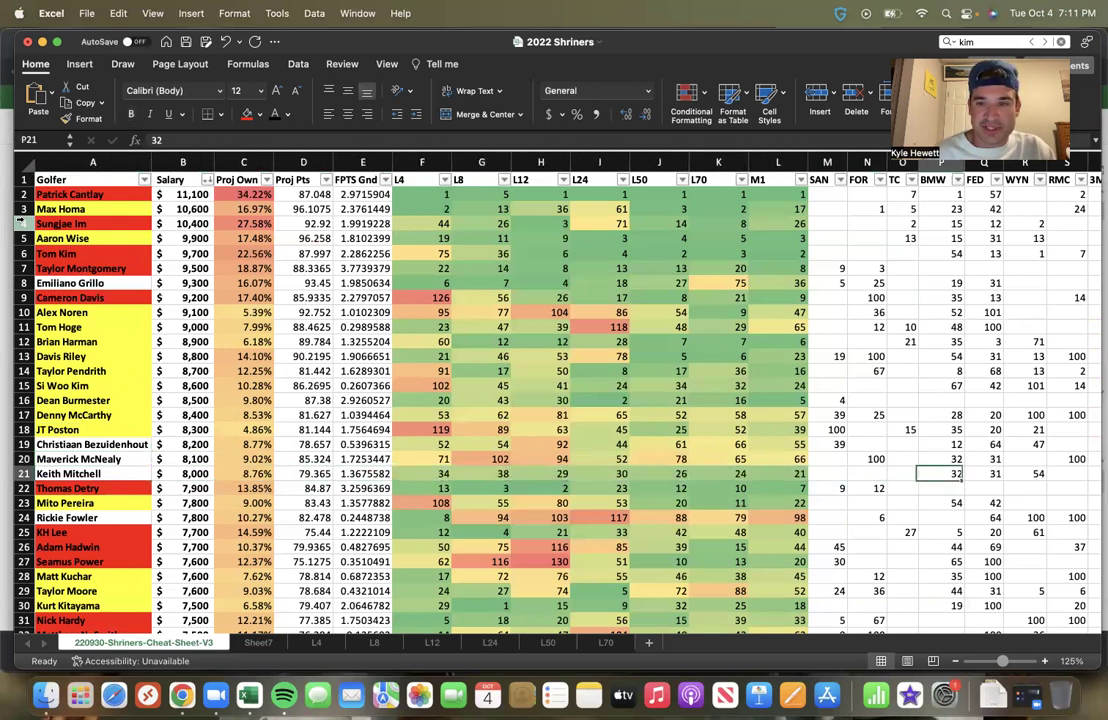
pyautogui.press('Right')
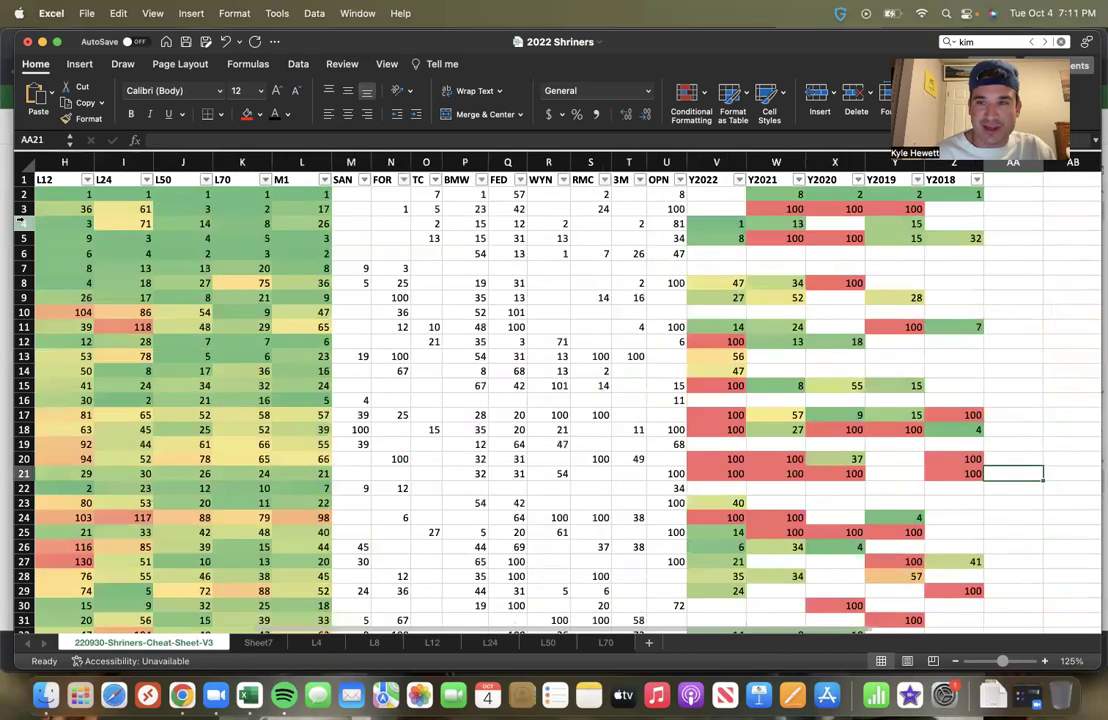
# Step: Examine Keith Mitchell's past results at this event, going over the Y2018 to Y2022 columns
pyautogui.press('Left')
pyautogui.press('Left')
pyautogui.press('Left')
pyautogui.press('Right')
pyautogui.press('Right')
pyautogui.press('Right')
pyautogui.press('Right')
pyautogui.press('Right')
pyautogui.press('Right')
pyautogui.press('Right')
pyautogui.press('Right')
pyautogui.press('Right')
pyautogui.press('Right')
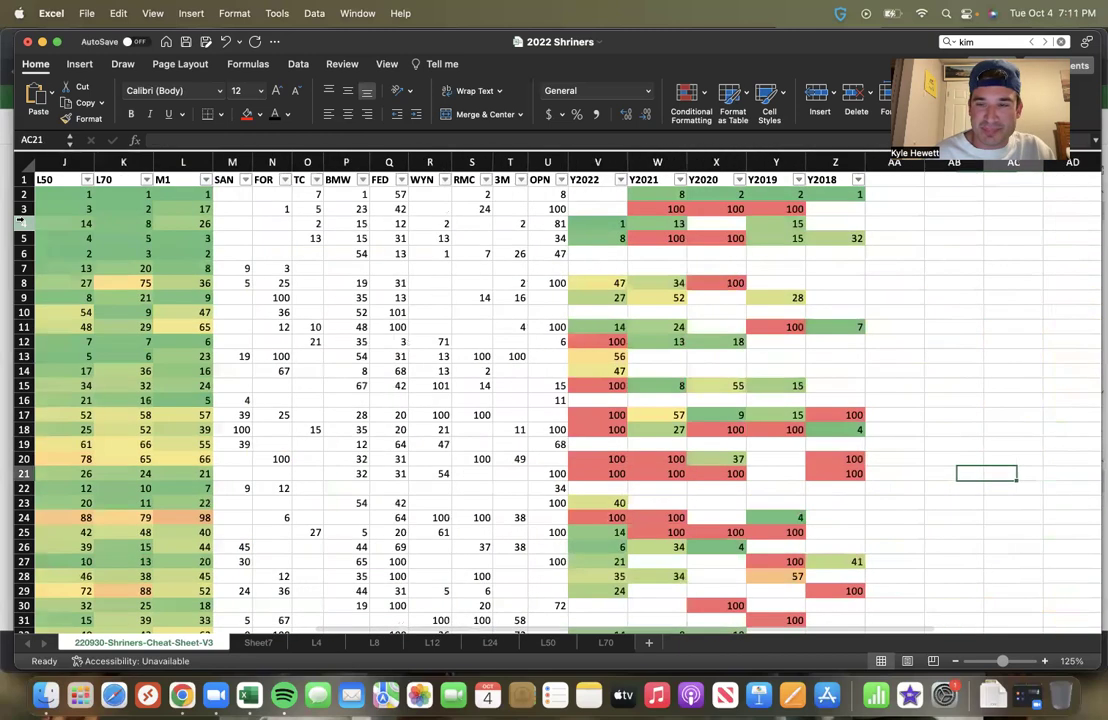
pyautogui.press('Left')
pyautogui.press('Left')
pyautogui.press('Left')
pyautogui.press('Left')
pyautogui.press('Left')
pyautogui.press('Left')
pyautogui.press('Left')
pyautogui.press('Left')
pyautogui.press('Left')
pyautogui.press('Left')
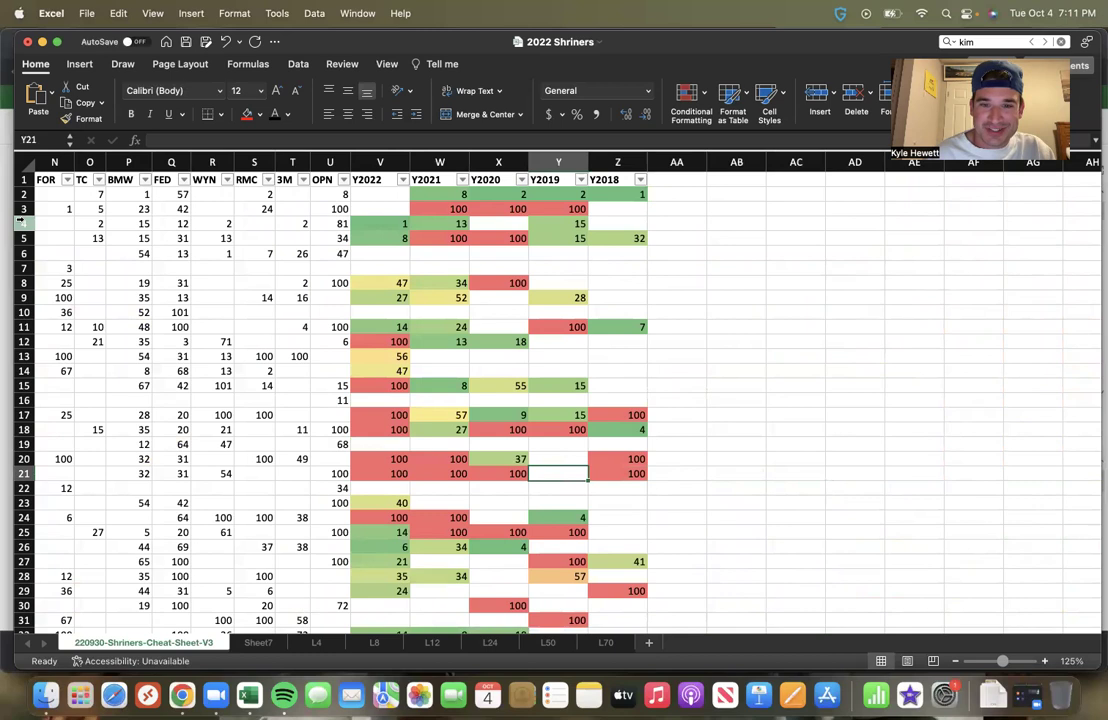
pyautogui.press('Right')
pyautogui.press('Right')
pyautogui.press('Right')
pyautogui.press('Right')
pyautogui.press('Left')
pyautogui.press('Left')
pyautogui.press('Left')
pyautogui.press('Left')
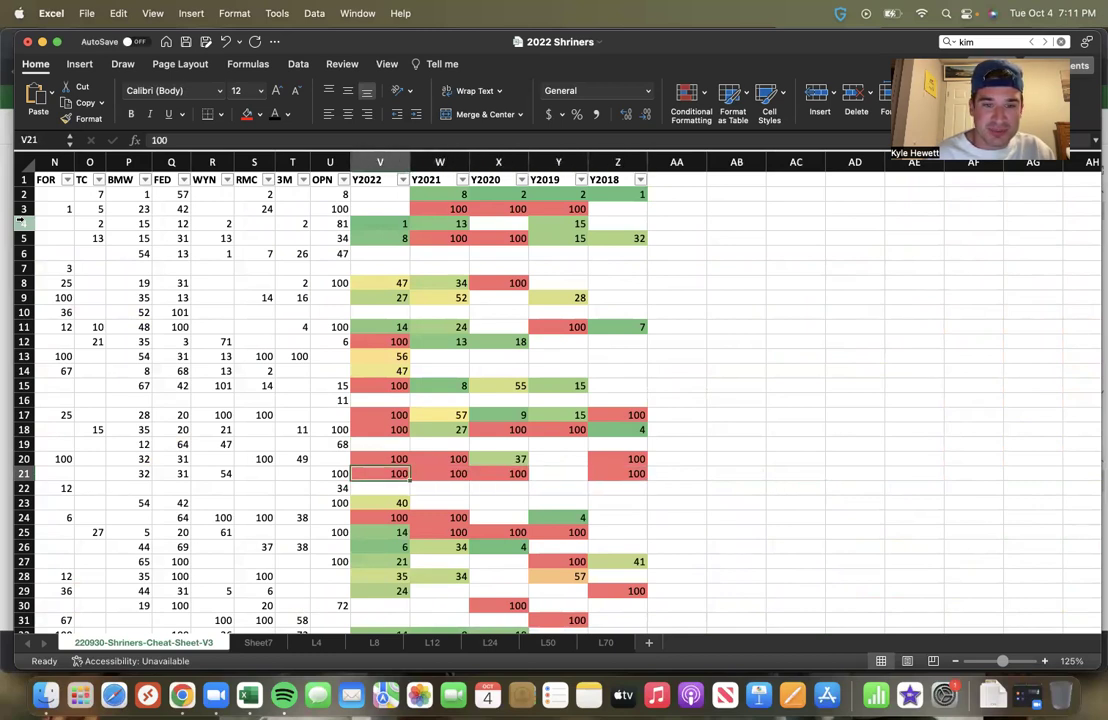
# Step: Select Keith Mitchell's yearly results from Y2018 back through Y2022 to highlight his record at the event
pyautogui.press('Left')
pyautogui.press('Left')
pyautogui.press('Left')
pyautogui.press('Left')
pyautogui.press('Left')
pyautogui.press('Right')
pyautogui.press('Right')
pyautogui.press('Right')
pyautogui.press('Right')
pyautogui.press('Right')
pyautogui.press('Right')
pyautogui.press('Right')
pyautogui.press('Right')
pyautogui.press('Right')
pyautogui.press('Right')
pyautogui.hotkey('shift', 'Left')
pyautogui.hotkey('shift', 'Left')
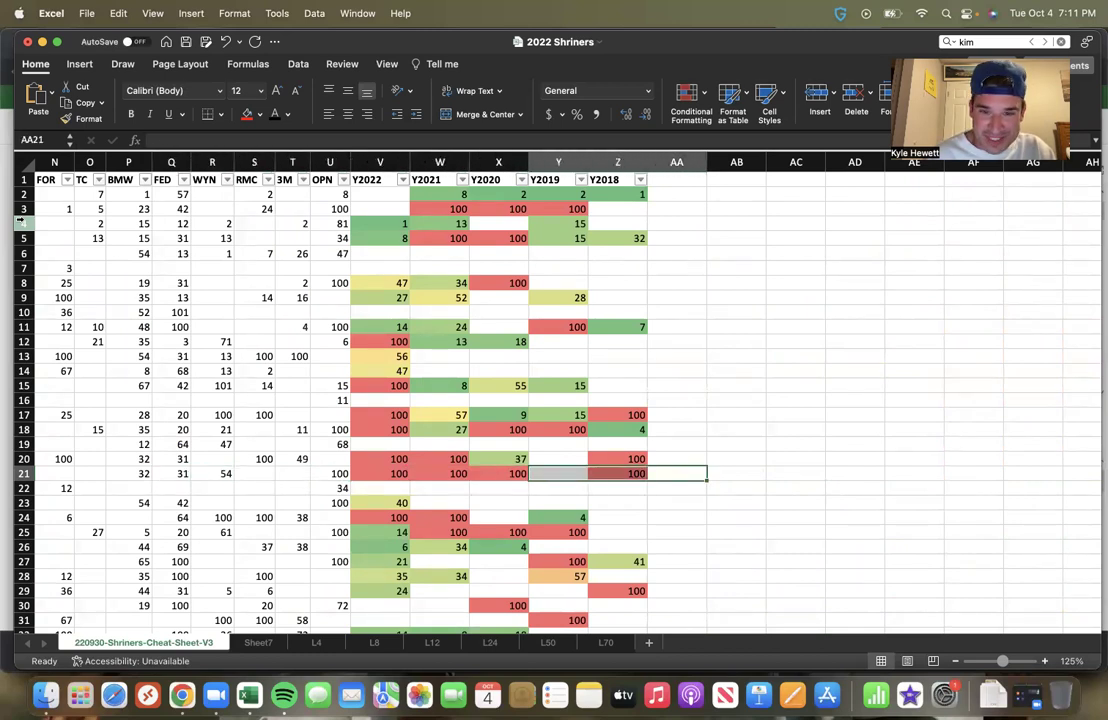
pyautogui.press('Left')
pyautogui.hotkey('shift', 'Left')
pyautogui.hotkey('shift', 'Left')
pyautogui.hotkey('shift', 'Left')
pyautogui.hotkey('shift', 'Left')
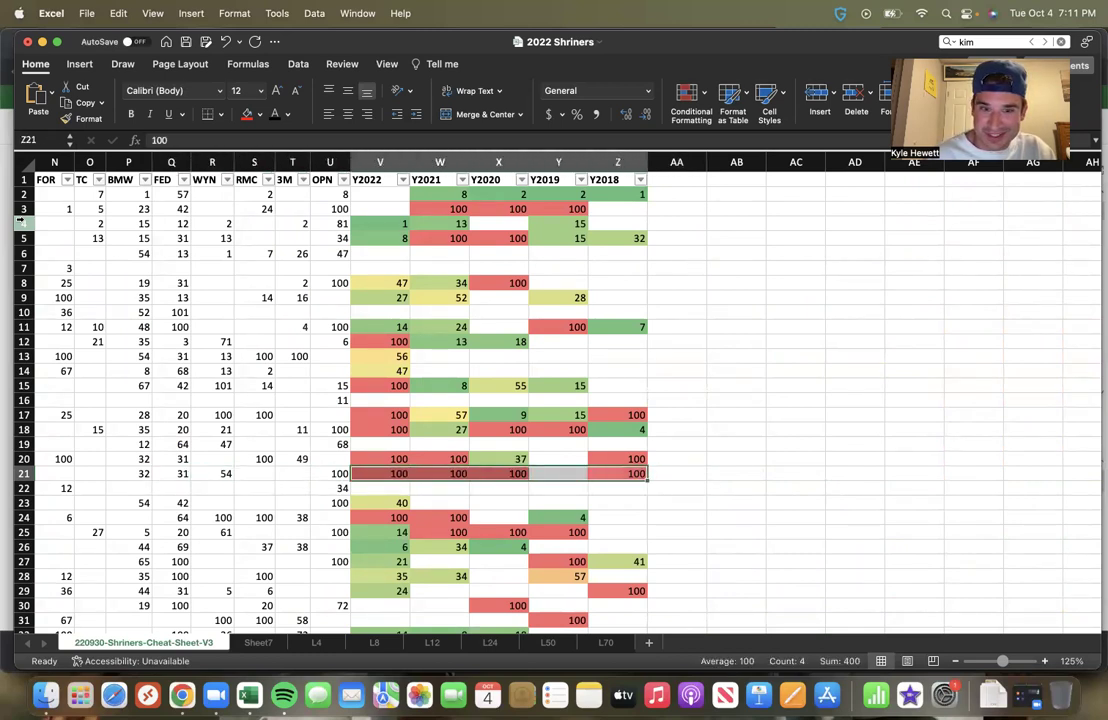
# Step: Review Keith Mitchell's row back from the yearly results through the recent tournaments and model rankings to his name
pyautogui.press('Left')
pyautogui.press('Left')
pyautogui.press('Left')
pyautogui.press('Left')
pyautogui.press('Left')
pyautogui.press('Left')
pyautogui.press('Left')
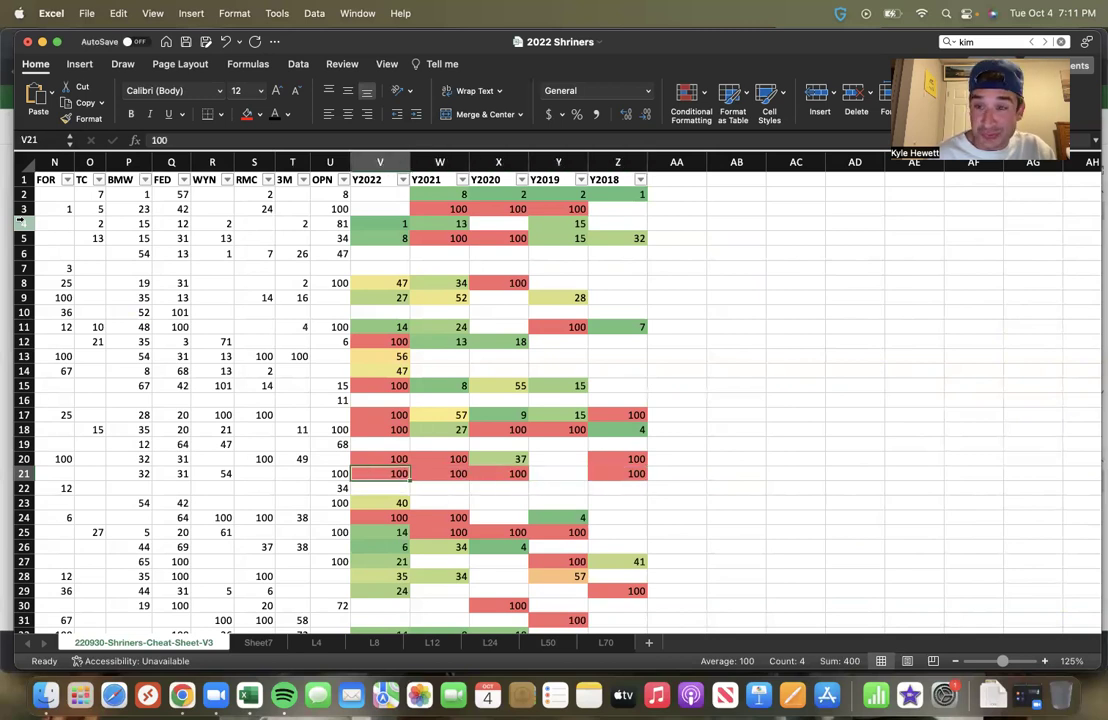
pyautogui.press('Left')
pyautogui.press('Left')
pyautogui.press('Left')
pyautogui.press('Left')
pyautogui.press('Left')
pyautogui.press('Left')
pyautogui.press('Left')
pyautogui.press('Left')
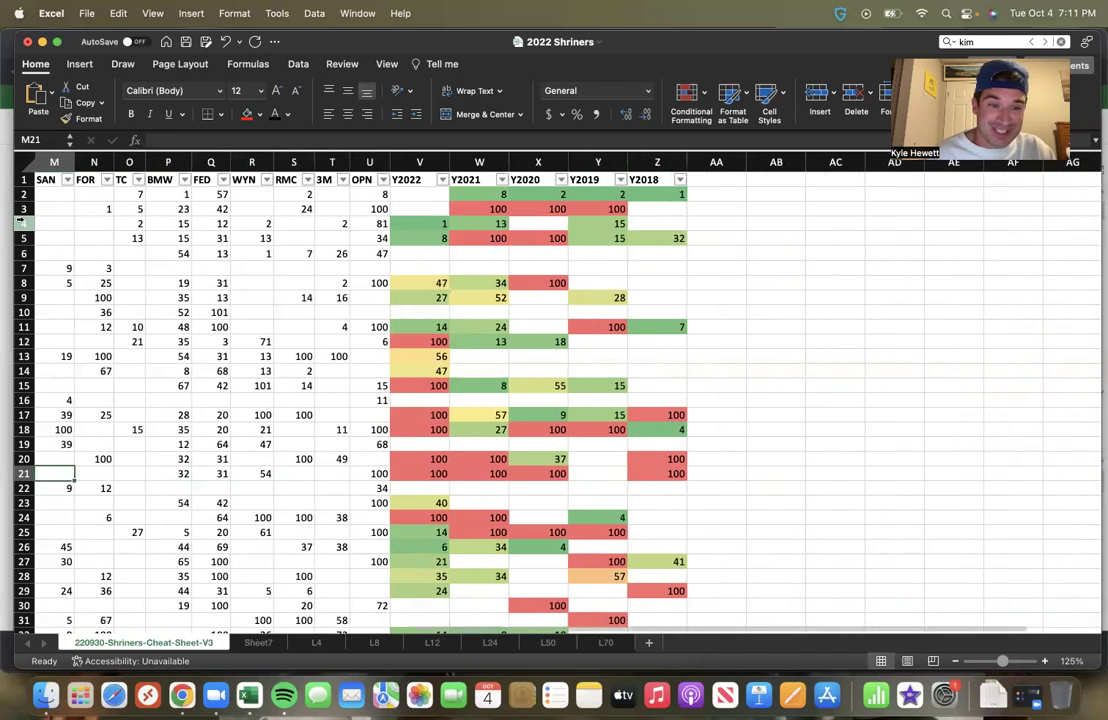
pyautogui.press('Left')
pyautogui.press('Left')
pyautogui.press('Left')
pyautogui.press('Left')
pyautogui.press('Left')
pyautogui.press('Left')
pyautogui.press('Left')
pyautogui.press('Left')
pyautogui.press('Left')
pyautogui.press('Left')
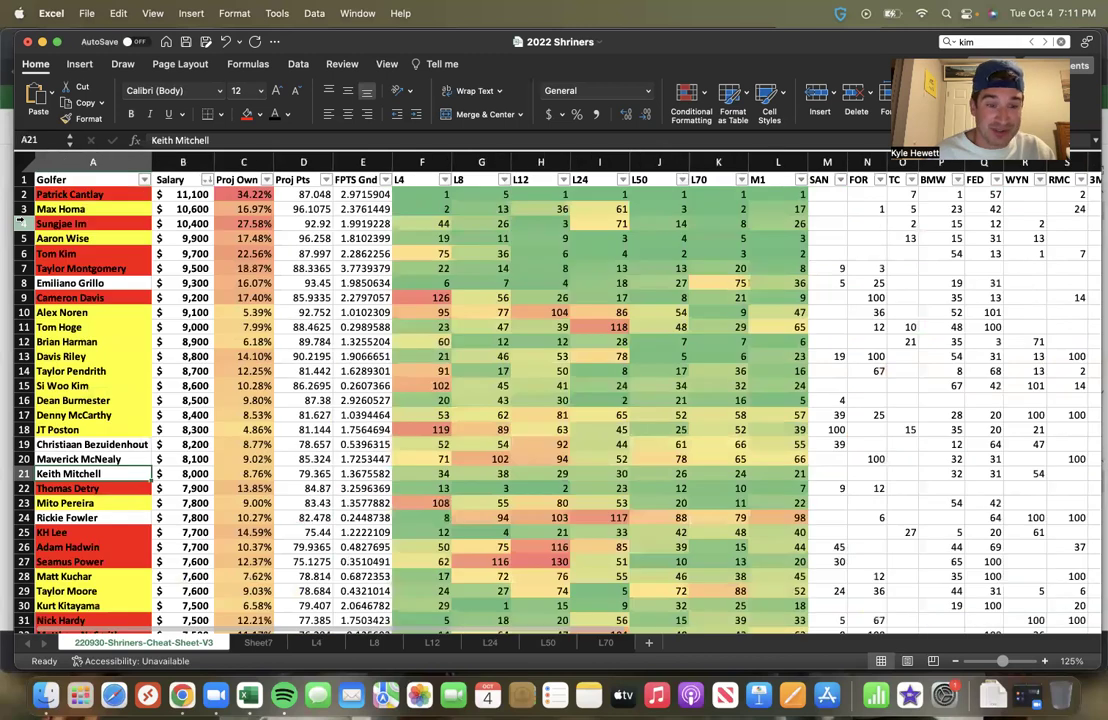
# Step: Compare Keith Mitchell with the golfers just below him, starting the $7,000 range at Thomas Detry
pyautogui.press('Down')
pyautogui.press('Down')
pyautogui.press('Up')
pyautogui.press('Up')
pyautogui.press('Down')
pyautogui.press('Up')
pyautogui.press('Down')
pyautogui.press('Down')
pyautogui.press('Up')
pyautogui.press('Down')
pyautogui.press('Up')
# Step: Examine Thomas Detry's projected ownership and his model rankings from L4 to M1, up to his SAN result
pyautogui.press('Right')
pyautogui.press('Right')
pyautogui.press('Right')
pyautogui.press('Right')
pyautogui.press('Right')
pyautogui.press('Right')
pyautogui.press('Right')
pyautogui.press('Right')
pyautogui.press('Right')
pyautogui.press('Right')
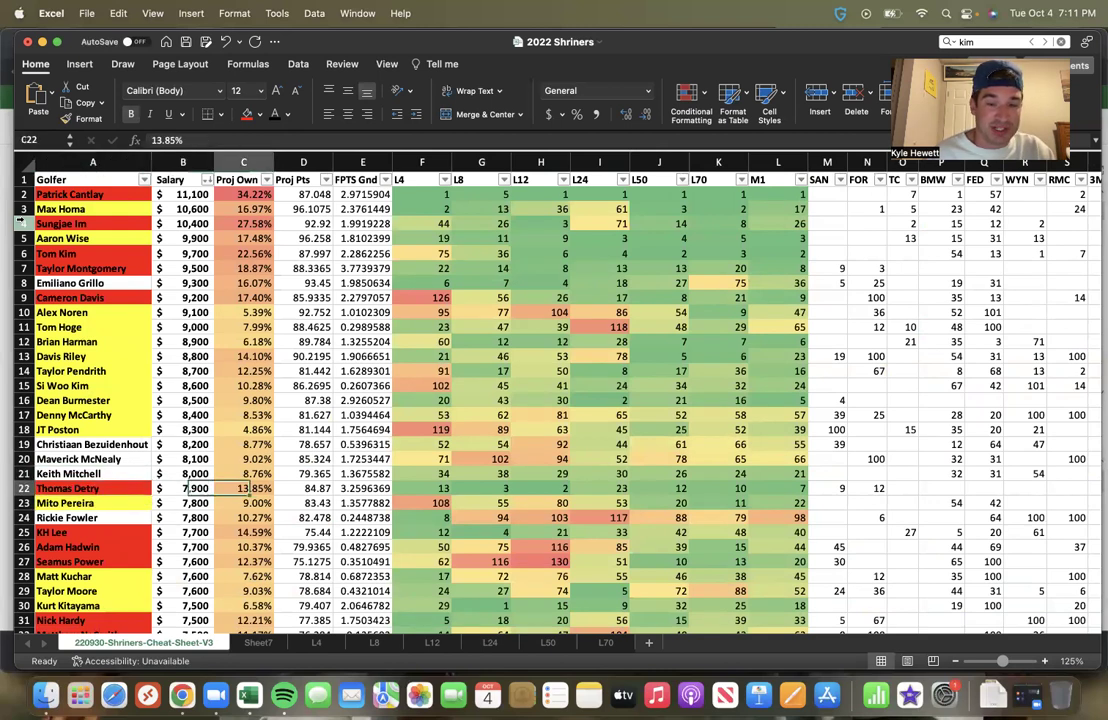
pyautogui.press('Left')
pyautogui.press('Left')
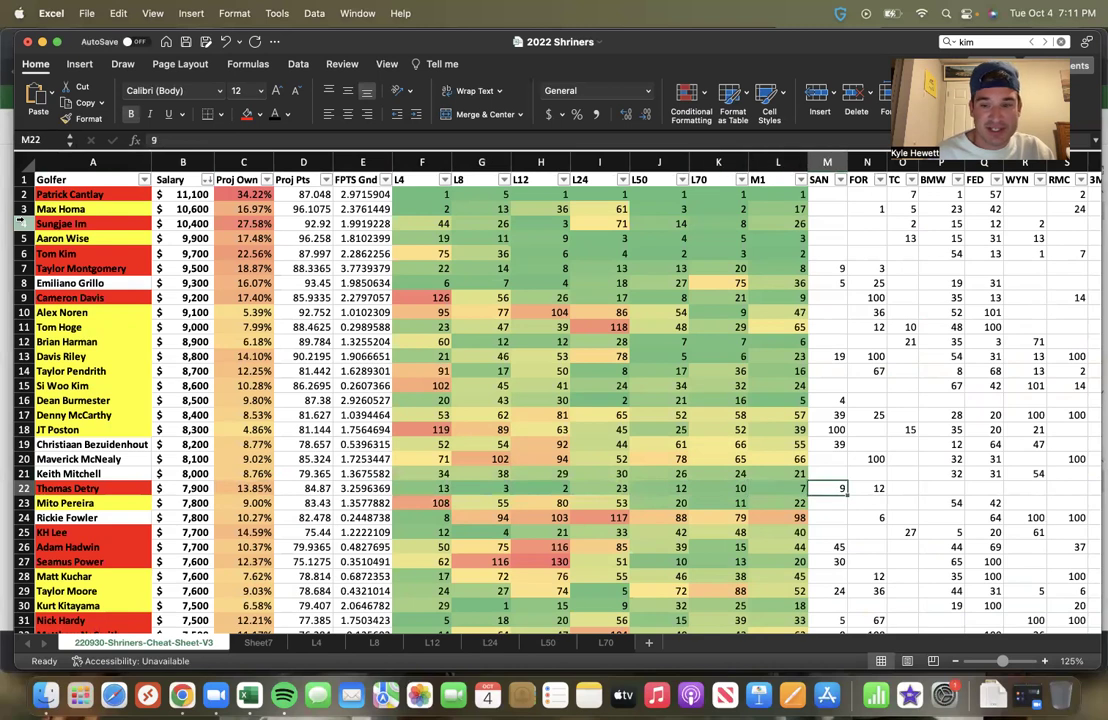
# Step: Examine Thomas Detry's recent tournament results from FOR to OPN and check his Y2022 and Y2021 columns
pyautogui.press('Right')
pyautogui.press('Right')
pyautogui.press('Right')
pyautogui.press('Right')
pyautogui.press('Right')
pyautogui.press('Right')
pyautogui.press('Right')
pyautogui.press('Right')
pyautogui.press('Right')
pyautogui.press('Right')
pyautogui.press('Right')
pyautogui.press('Right')
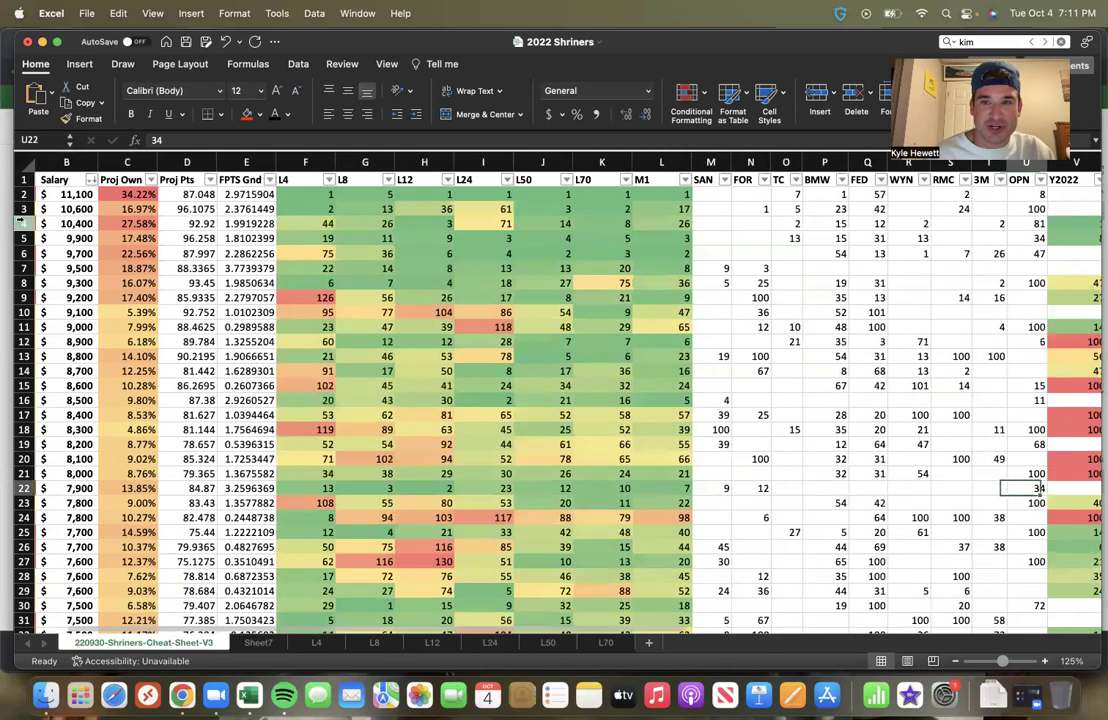
pyautogui.press('Right')
pyautogui.press('Right')
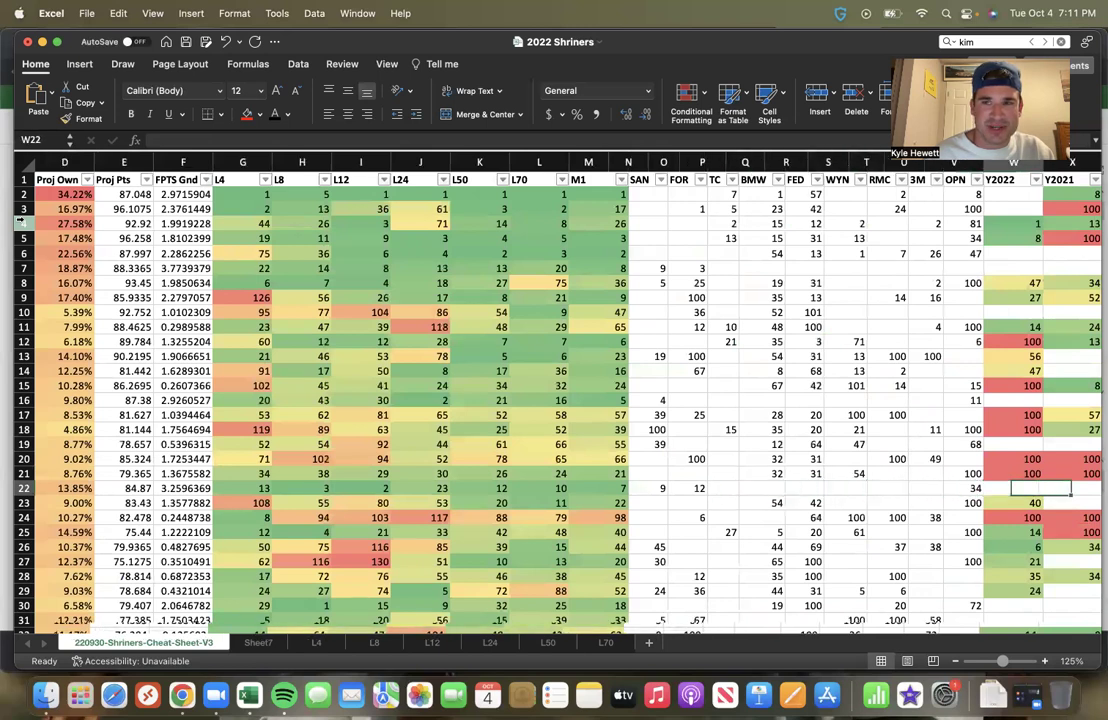
# Step: Check Thomas Detry's row from the OPN column across the Y2022 and Y2021 tournament history columns
pyautogui.press('Right')
pyautogui.press('Left')
pyautogui.press('Left')
pyautogui.press('Left')
pyautogui.press('Left')
pyautogui.press('Right')
pyautogui.press('Right')
pyautogui.press('Right')
pyautogui.press('Right')
pyautogui.press('Right')
pyautogui.press('Right')
# Step: Review Thomas Detry's row back from the yearly history through his recent tournaments and model rankings to his name
pyautogui.press('Left')
pyautogui.press('Left')
pyautogui.press('Left')
pyautogui.press('Left')
pyautogui.press('Left')
pyautogui.press('Left')
pyautogui.press('Left')
pyautogui.press('Left')
pyautogui.press('Left')
pyautogui.press('Left')
pyautogui.press('Left')
pyautogui.press('Left')
pyautogui.press('Left')
pyautogui.press('Left')
pyautogui.press('Left')
pyautogui.press('Left')
pyautogui.press('Left')
pyautogui.press('Left')
pyautogui.press('Left')
pyautogui.press('Left')
pyautogui.press('Left')
pyautogui.press('Left')
pyautogui.press('Left')
pyautogui.press('Left')
pyautogui.press('Left')
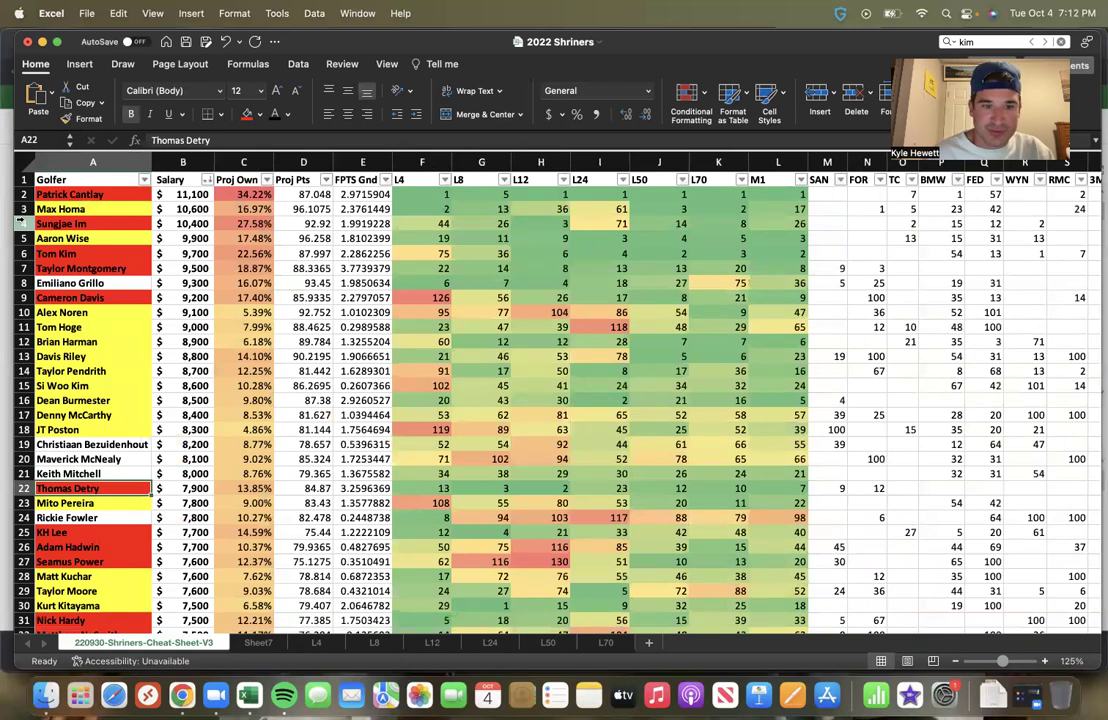
# Step: Examine Thomas Detry's salary, projected ownership and projected points
pyautogui.press('Right')
pyautogui.press('Left')
pyautogui.press('Right')
pyautogui.press('Left')
pyautogui.press('Right')
pyautogui.press('Left')
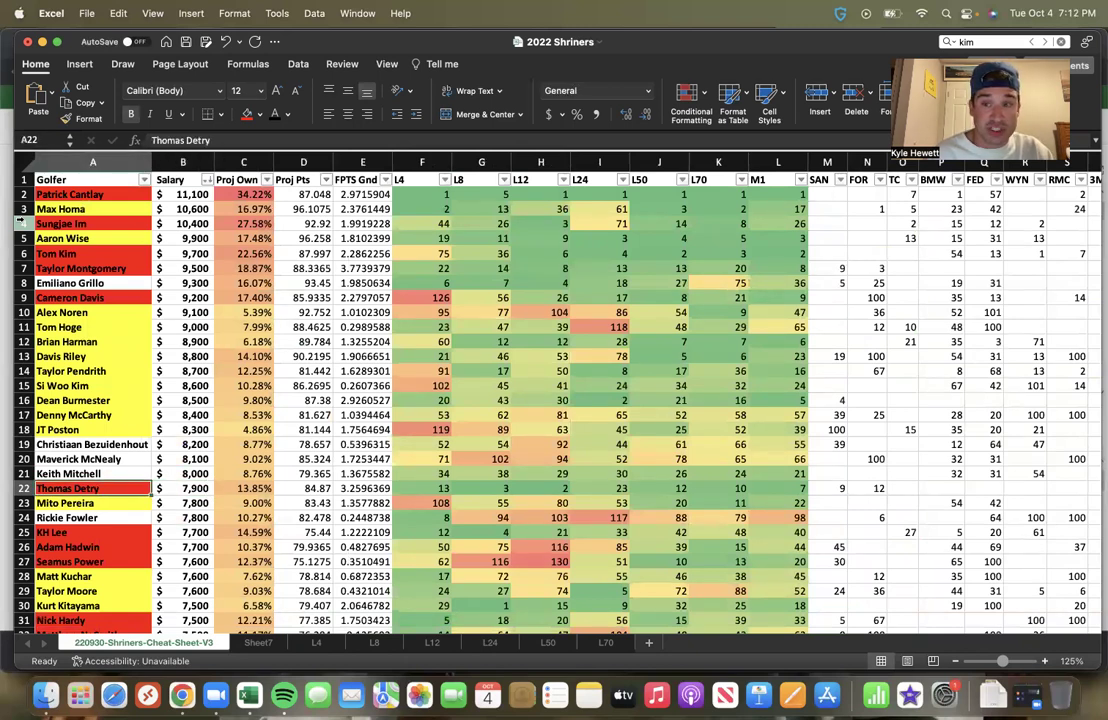
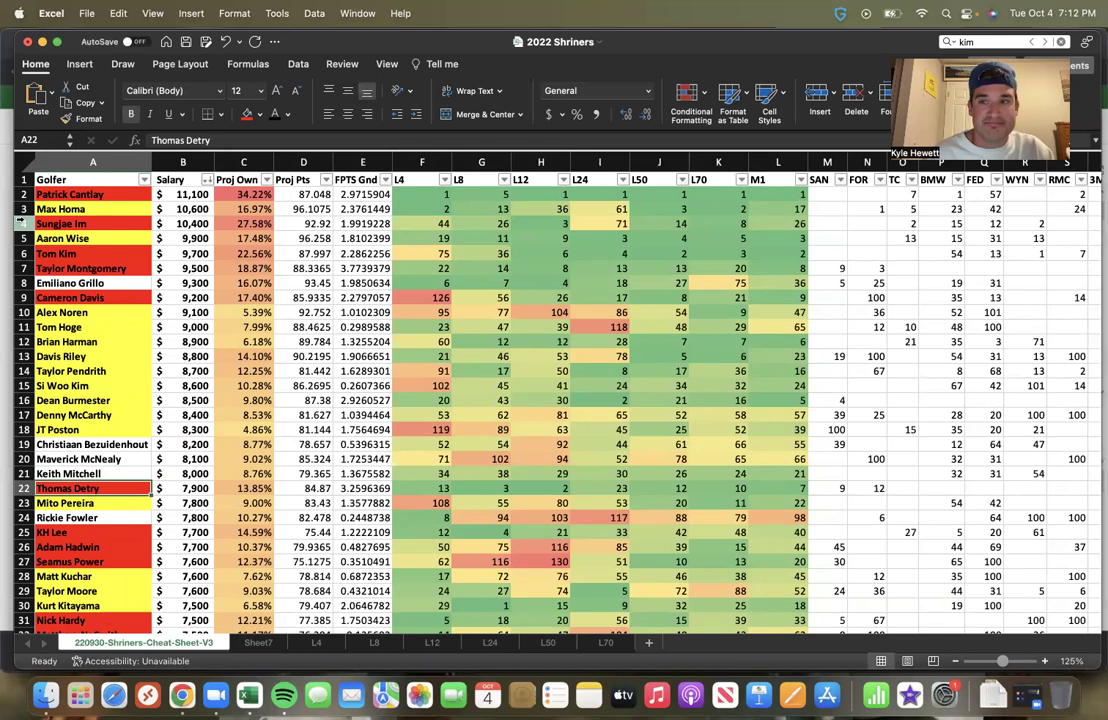
pyautogui.moveTo(93, 488); pyautogui.dragTo(303, 488)
pyautogui.click(303, 488)
pyautogui.press('Left')
pyautogui.press('Left')
pyautogui.press('Right')
pyautogui.press('Right')
pyautogui.press('Left')
pyautogui.press('Left')
pyautogui.press('Left')
pyautogui.press('Right')
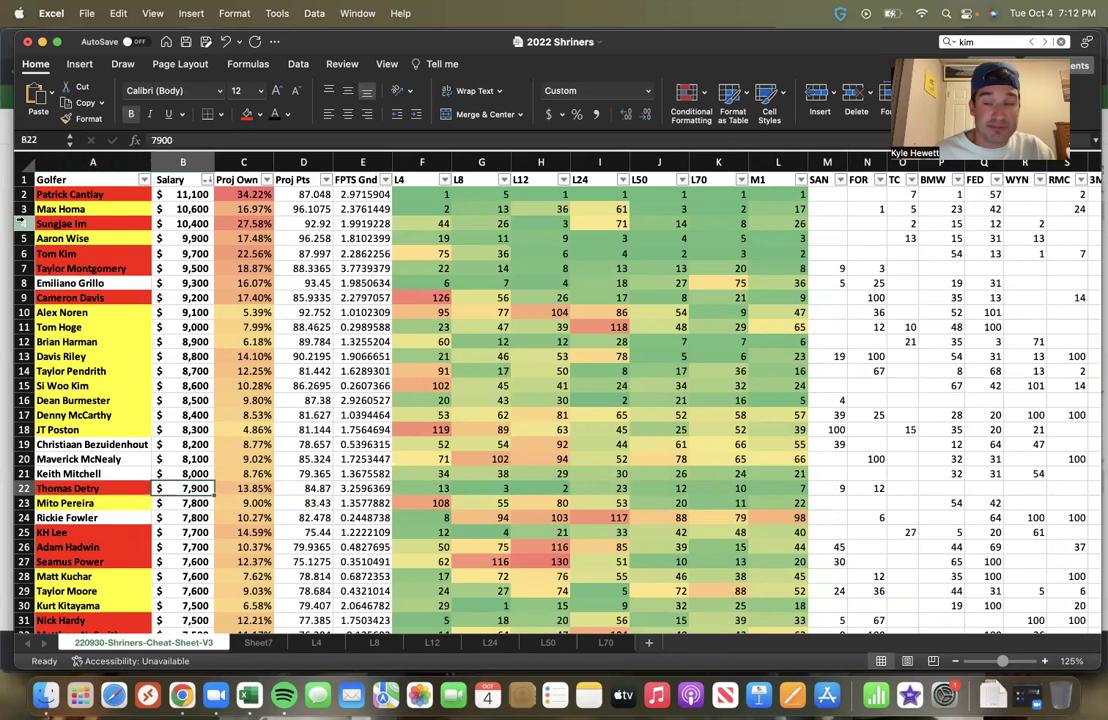
# Step: Compare Thomas Detry's projected ownership with the golfers around him, from Christiaan Bezuidenhout to KH Lee
pyautogui.press('Right')
pyautogui.press('Up')
pyautogui.press('Up')
pyautogui.press('Up')
pyautogui.press('Down')
pyautogui.press('Down')
pyautogui.press('Down')
pyautogui.press('Down')
pyautogui.press('Down')
pyautogui.press('Down')
pyautogui.press('Up')
pyautogui.press('Up')
pyautogui.press('Up')
pyautogui.press('Up')
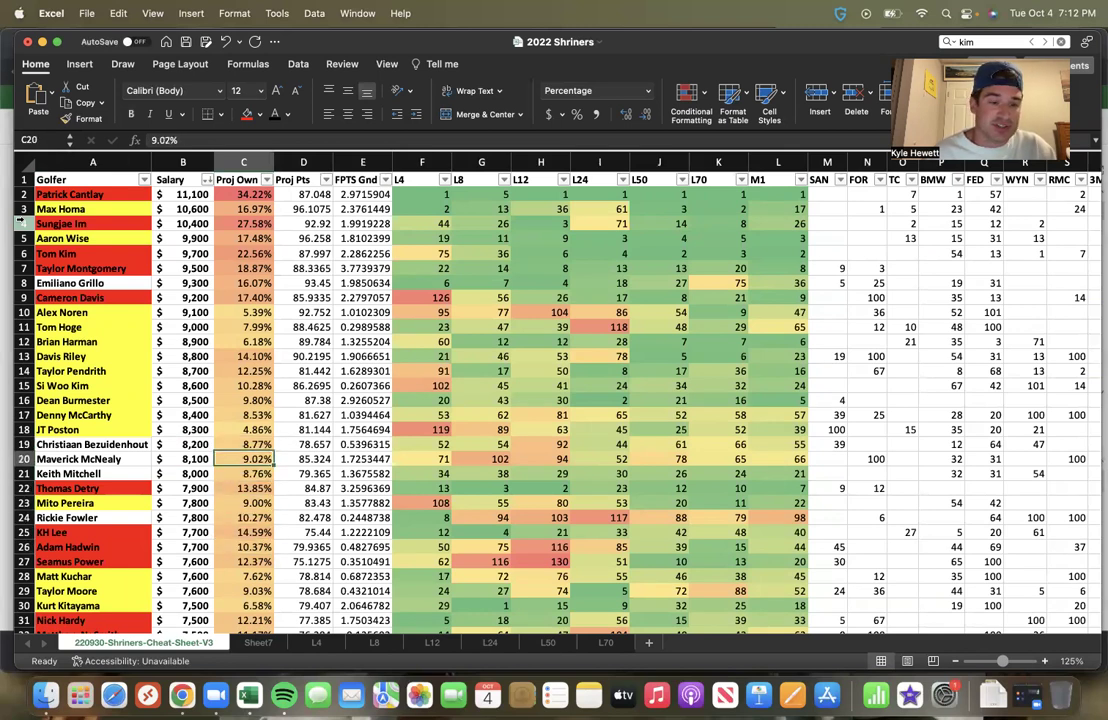
# Step: Compare the projected ownership of Keith Mitchell, Thomas Detry and Mito Pereira, returning to Detry's name
pyautogui.press('Down')
pyautogui.press('Down')
pyautogui.press('Down')
pyautogui.press('Up')
pyautogui.press('Up')
pyautogui.press('Down')
pyautogui.press('Down')
pyautogui.press('Down')
pyautogui.press('Up')
pyautogui.press('Up')
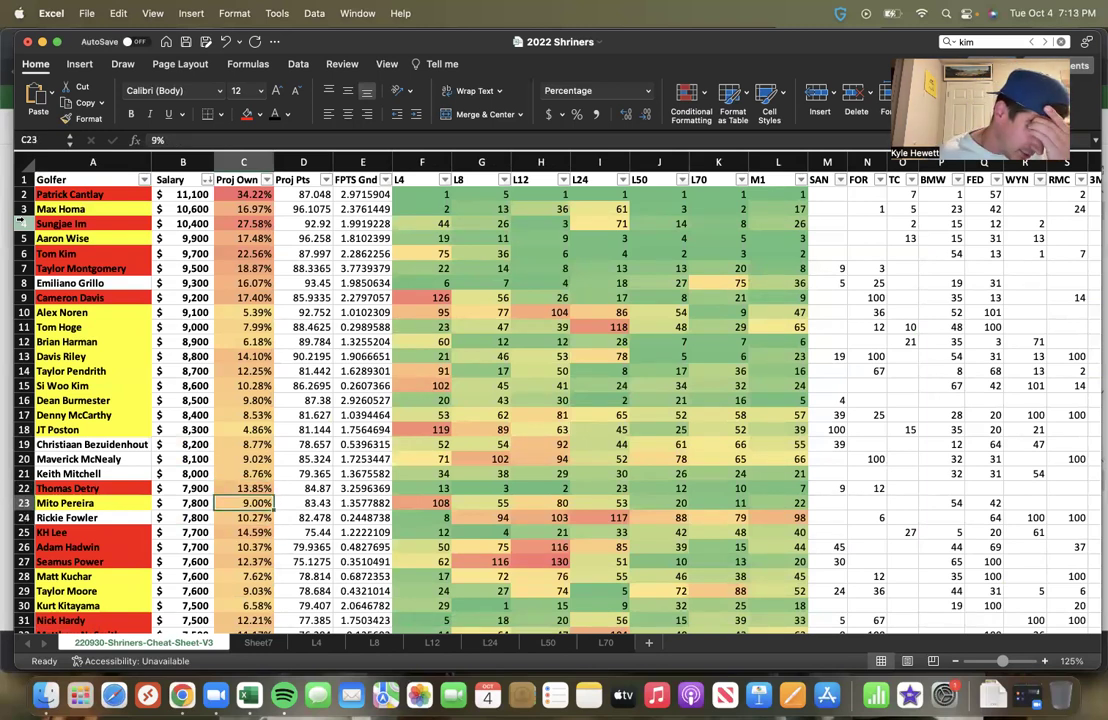
pyautogui.press('Up')
pyautogui.press('Left')
pyautogui.press('Left')
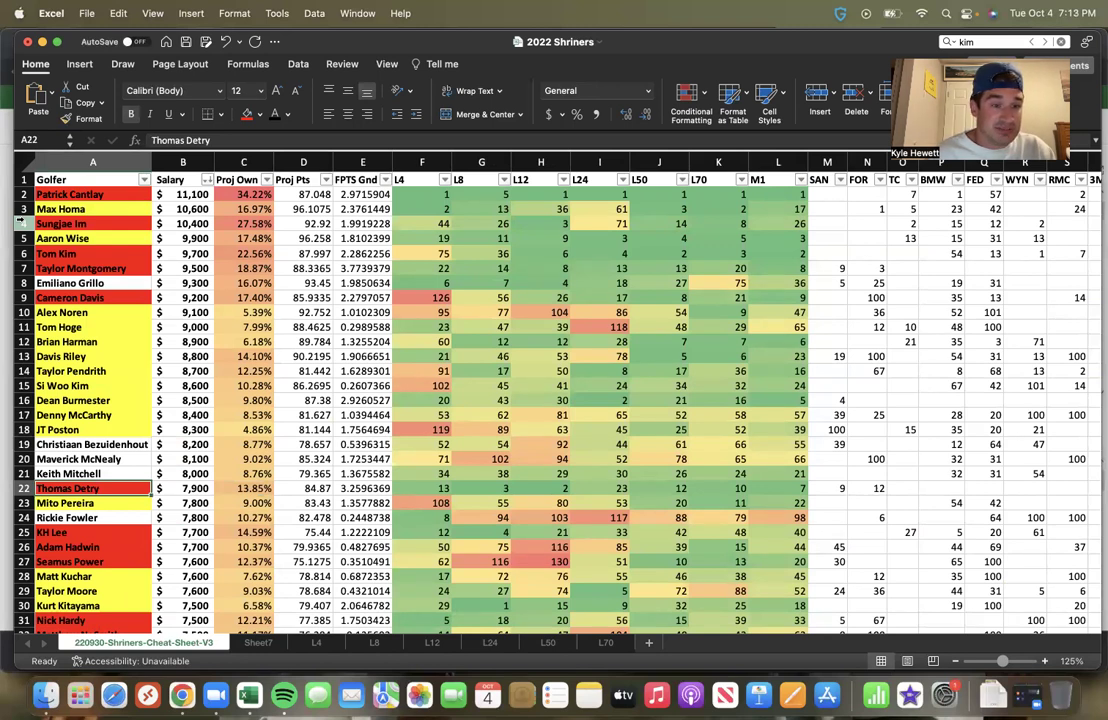
# Step: Look over the golfers priced above Thomas Detry, from Keith Mitchell up to Si Woo Kim
pyautogui.press('Up')
pyautogui.press('Up')
pyautogui.press('Up')
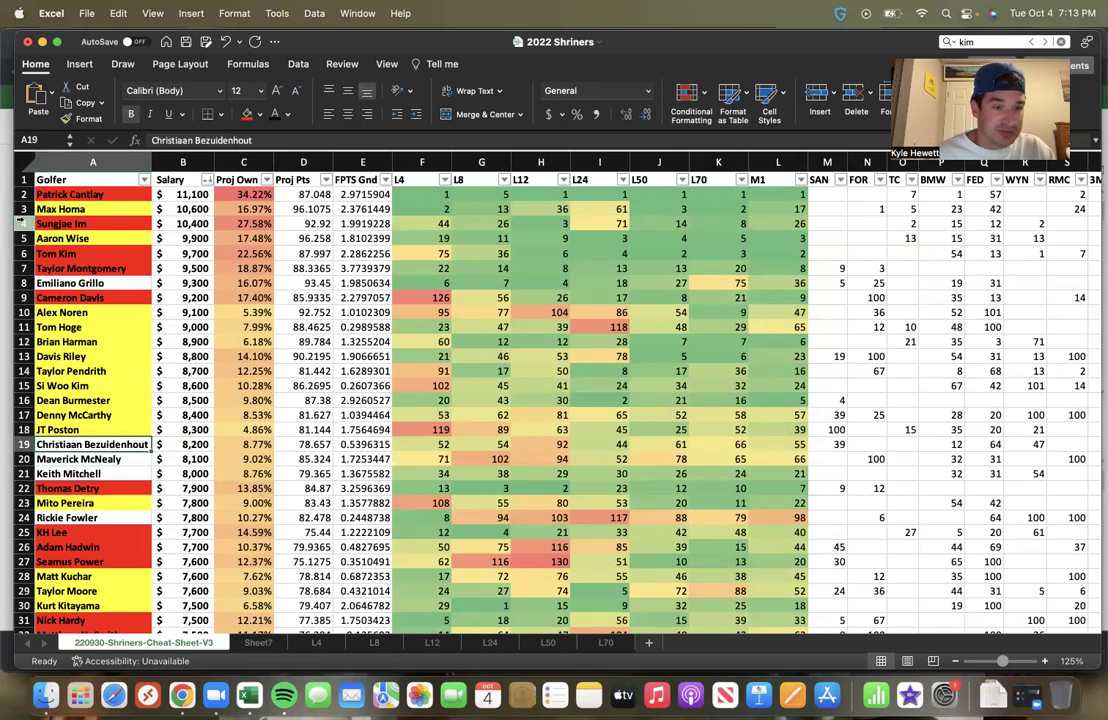
pyautogui.press('Up')
pyautogui.press('Up')
pyautogui.press('Up')
pyautogui.press('Up')
pyautogui.press('Down')
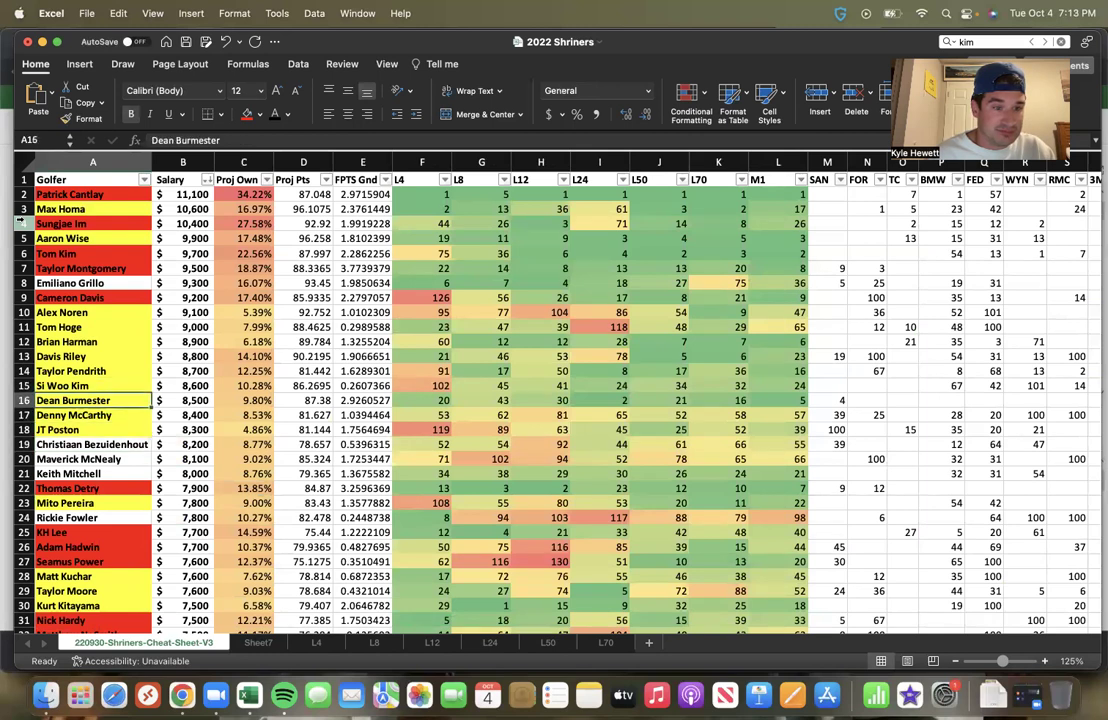
pyautogui.press('Down')
pyautogui.press('Up')
pyautogui.press('Down')
pyautogui.press('Down')
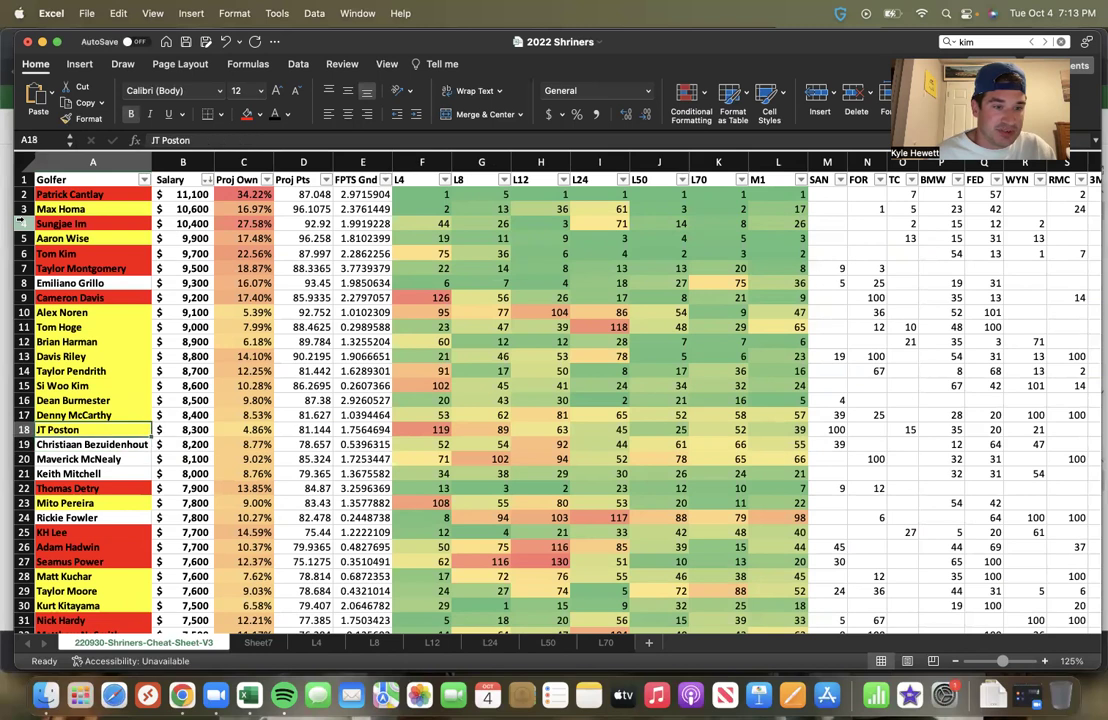
# Step: Compare Dean Burmester, Denny McCarthy and JT Poston in the $8,000 range
pyautogui.press('Up')
pyautogui.press('Up')
pyautogui.press('Up')
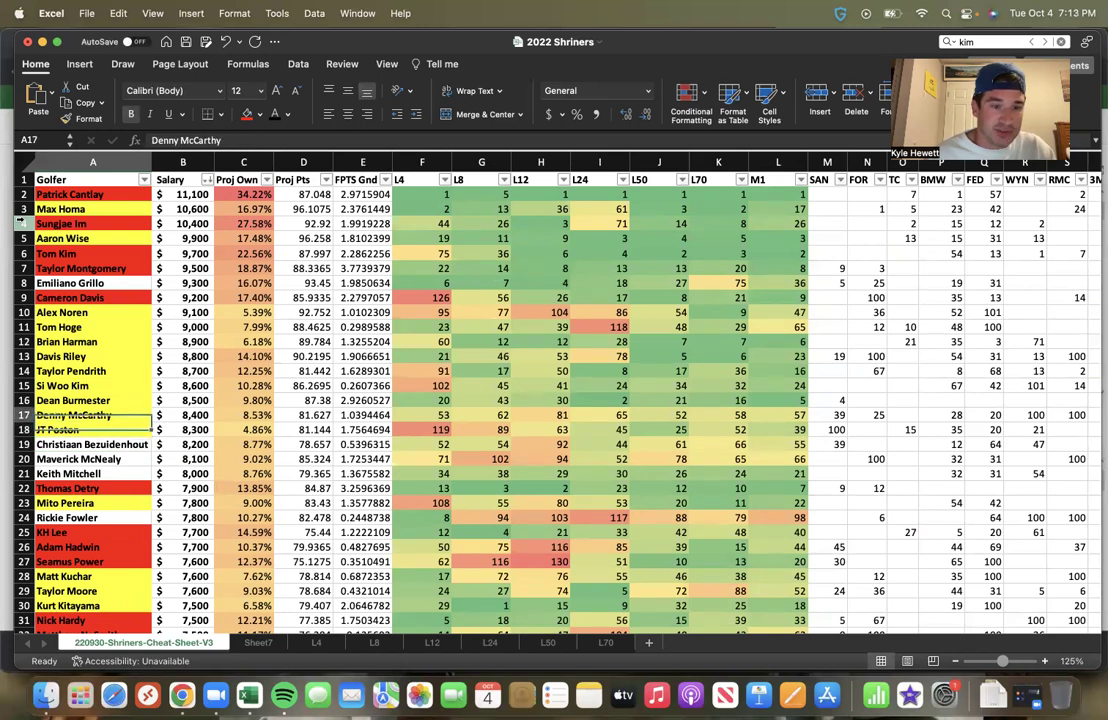
pyautogui.press('Down')
pyautogui.press('Down')
pyautogui.press('Down')
pyautogui.press('Up')
pyautogui.press('Up')
pyautogui.press('Up')
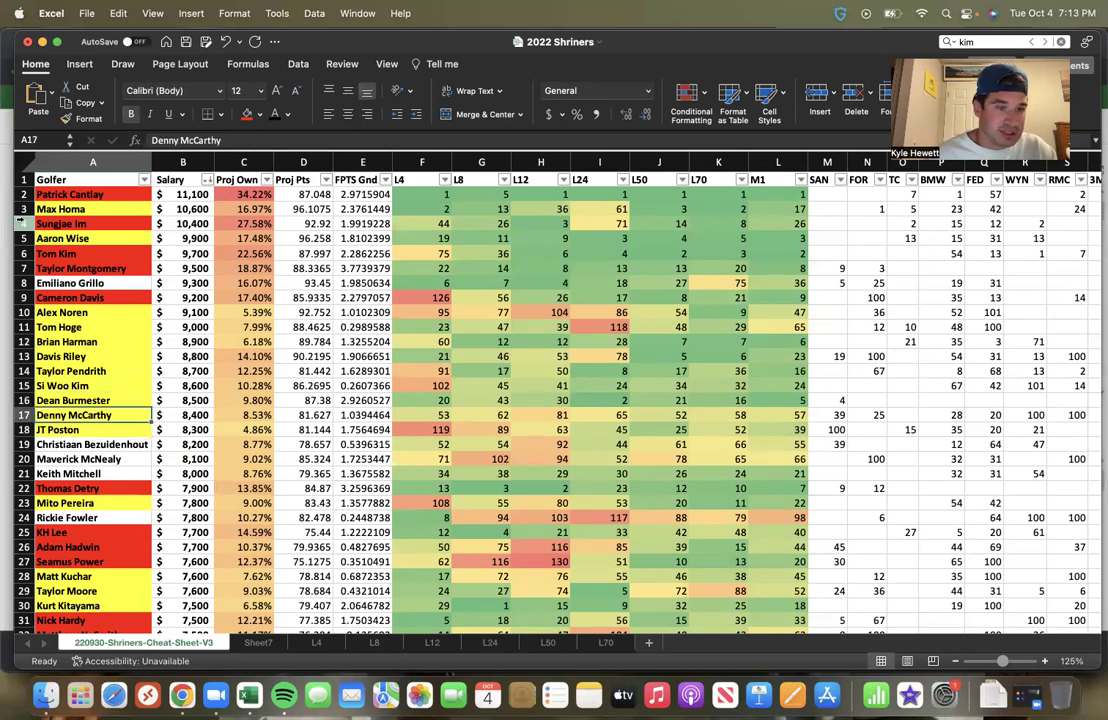
# Step: Go through the lower $8,000 golfers from Denny McCarthy down to Keith Mitchell, ending at Thomas Detry
pyautogui.press('Down')
pyautogui.press('Down')
pyautogui.press('Down')
pyautogui.press('Down')
pyautogui.press('Down')
pyautogui.press('Up')
pyautogui.press('Up')
pyautogui.press('Down')
pyautogui.press('Down')
pyautogui.press('Up')
pyautogui.press('Down')
pyautogui.press('Down')
pyautogui.press('Down')
pyautogui.press('Down')
pyautogui.press('Up')
pyautogui.press('Down')
pyautogui.press('Up')
pyautogui.press('Down')
pyautogui.press('Up')
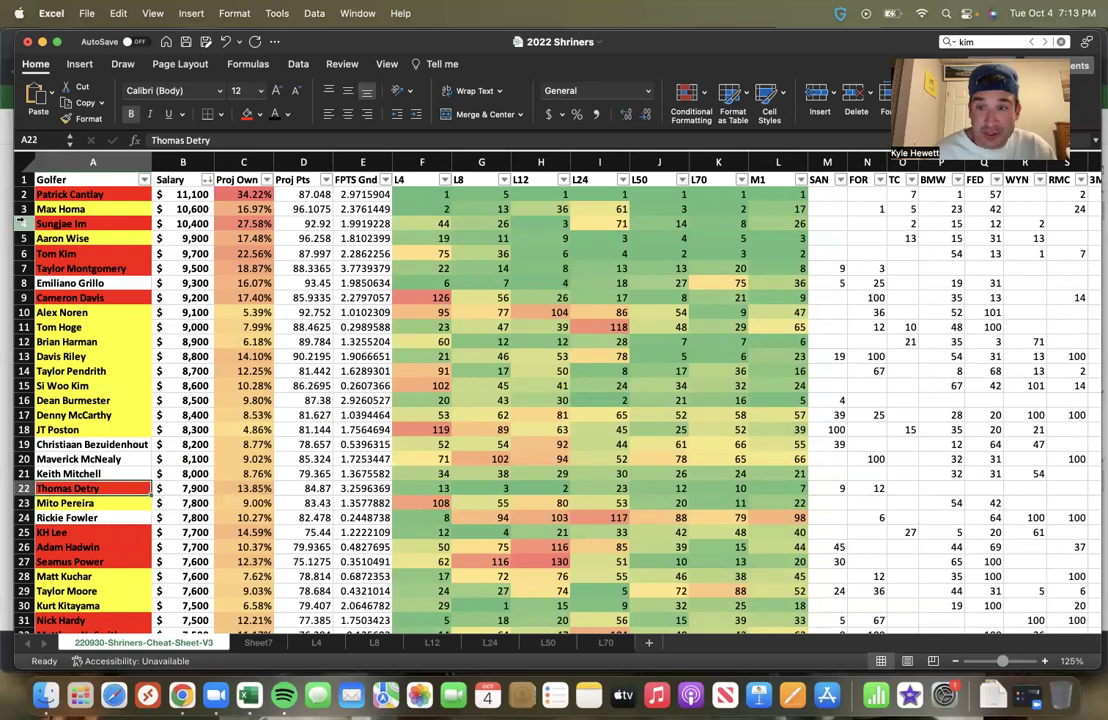
# Step: Look over the golfers priced just below Thomas Detry, from Mito Pereira down to Adam Hadwin
pyautogui.press('Down')
pyautogui.press('Down')
pyautogui.press('Down')
pyautogui.press('Down')
pyautogui.press('Up')
pyautogui.press('Up')
pyautogui.press('Up')
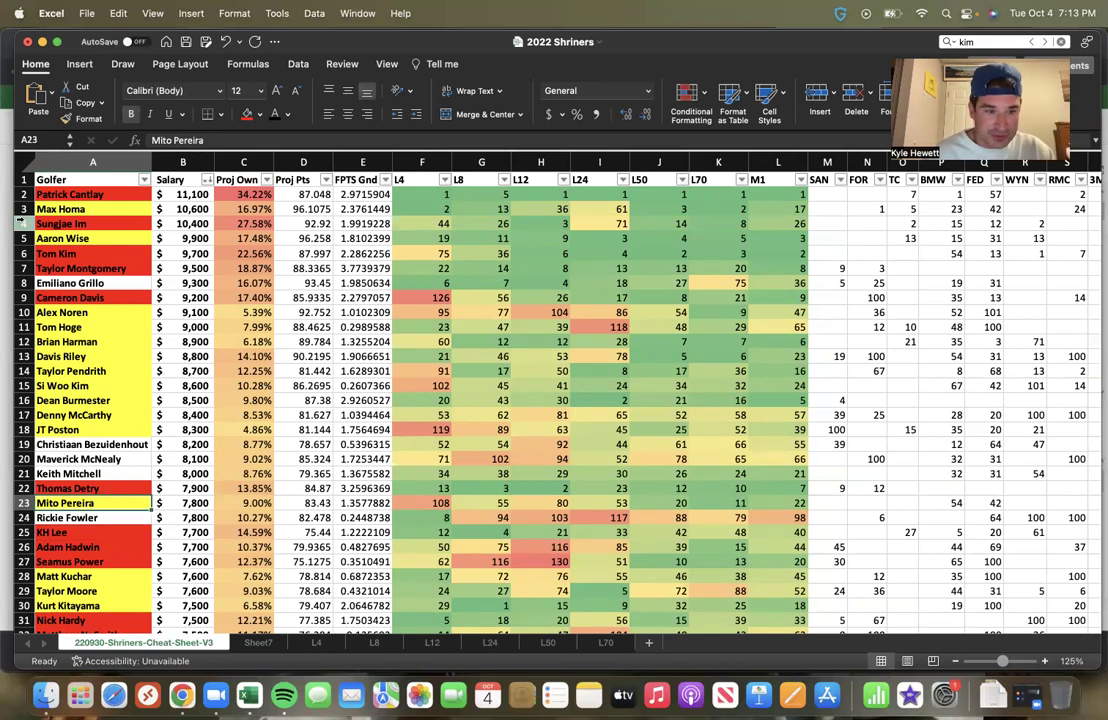
# Step: Recheck Thomas Detry's projected ownership and move on to Mito Pereira
pyautogui.press('Up')
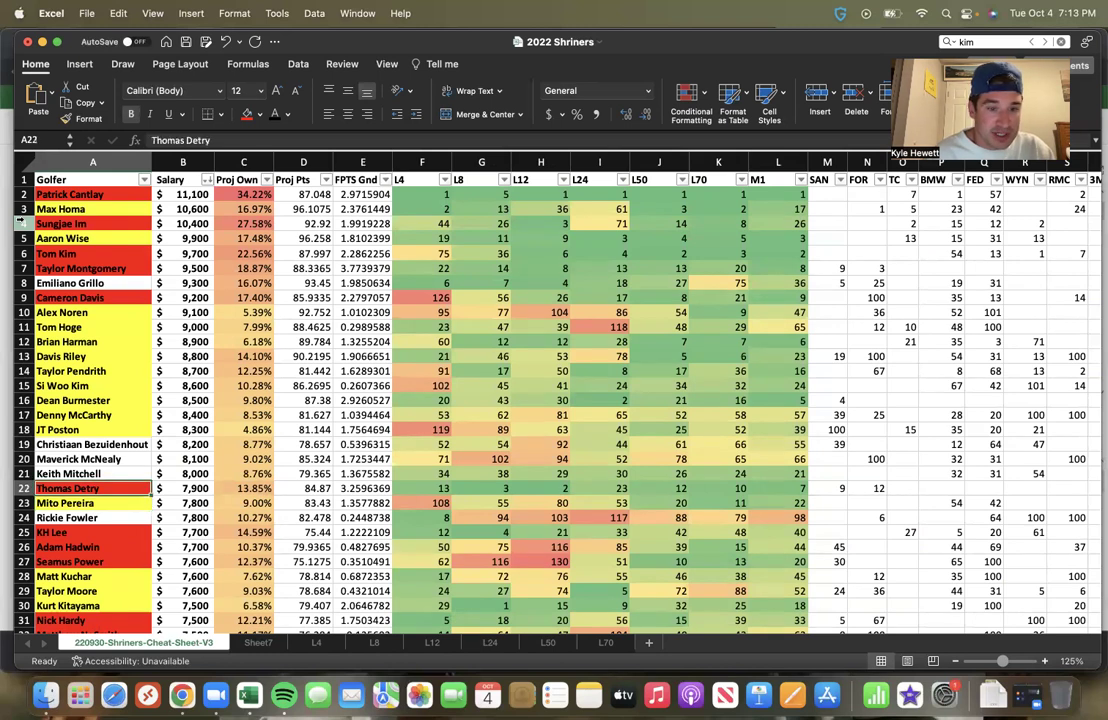
pyautogui.press('Right')
pyautogui.press('Right')
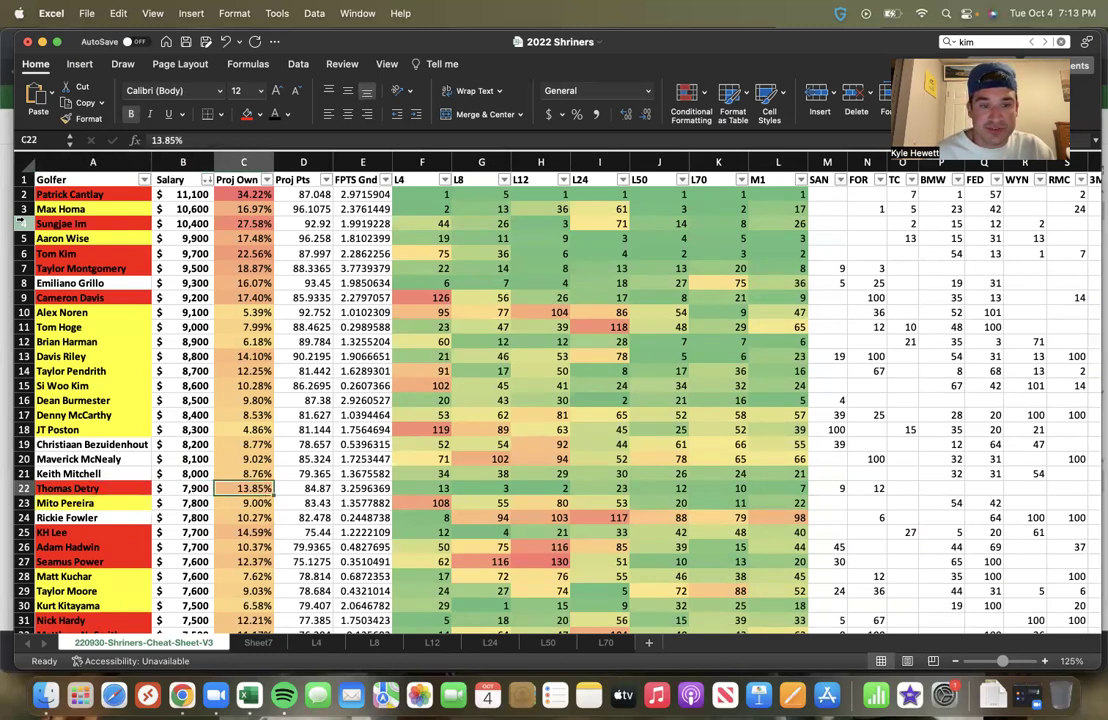
pyautogui.press('Left')
pyautogui.press('Left')
pyautogui.press('Down')
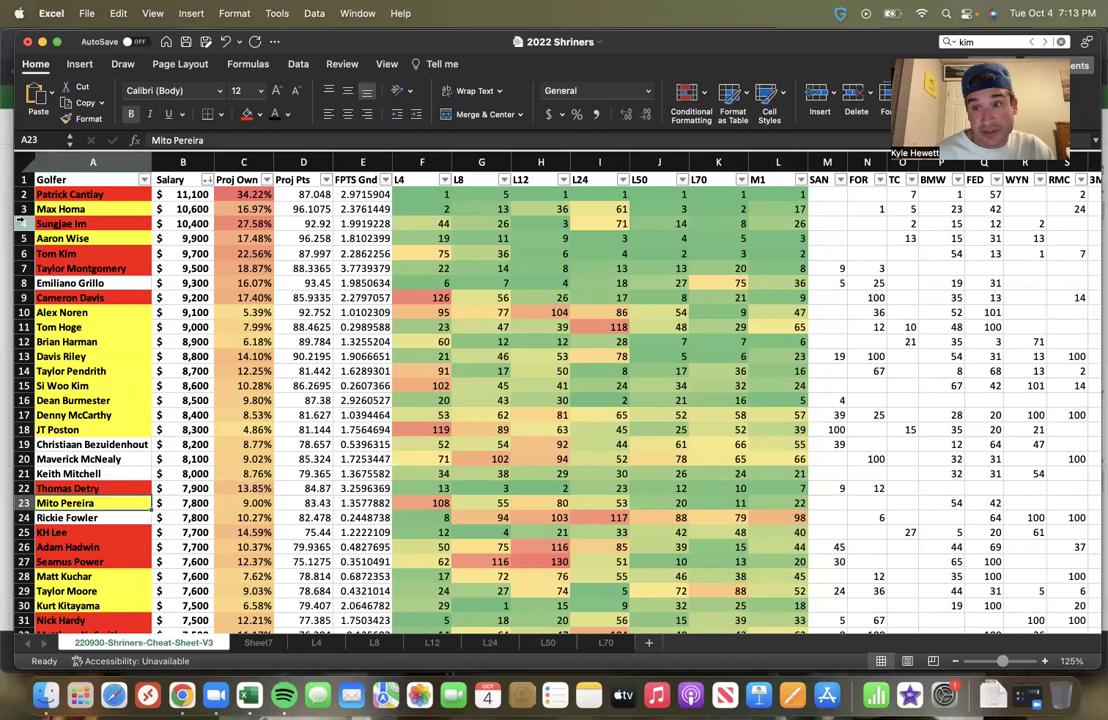
# Step: Compare Mito Pereira with the golfers priced directly above and below him
pyautogui.press('Down')
pyautogui.press('Down')
pyautogui.press('Down')
pyautogui.press('Up')
pyautogui.press('Up')
pyautogui.press('Up')
pyautogui.press('Down')
pyautogui.press('Up')
pyautogui.press('Down')
pyautogui.press('Up')
pyautogui.press('Up')
pyautogui.press('Down')
pyautogui.press('Down')
pyautogui.press('Up')
# Step: Review Mito Pereira's model rankings from the L4 through the L70 column
pyautogui.press('Right')
pyautogui.press('Right')
pyautogui.press('Right')
pyautogui.press('Right')
pyautogui.press('Right')
pyautogui.press('Right')
pyautogui.press('Right')
pyautogui.press('Right')
pyautogui.press('Right')
pyautogui.press('Right')
pyautogui.press('Left')
pyautogui.press('Left')
pyautogui.press('Left')
pyautogui.press('Left')
pyautogui.press('Left')
pyautogui.press('Left')
# Step: Check Mito Pereira's recent tournament finishes and his past results at this event, starting with Y2022
pyautogui.press('Right')
pyautogui.press('Right')
pyautogui.press('Right')
pyautogui.press('Right')
pyautogui.press('Right')
pyautogui.press('Right')
pyautogui.press('Right')
pyautogui.press('Right')
pyautogui.press('Right')
pyautogui.press('Right')
pyautogui.press('Right')
pyautogui.press('Right')
pyautogui.press('Right')
pyautogui.press('Right')
pyautogui.press('Right')
pyautogui.press('Right')
pyautogui.press('Right')
pyautogui.press('Right')
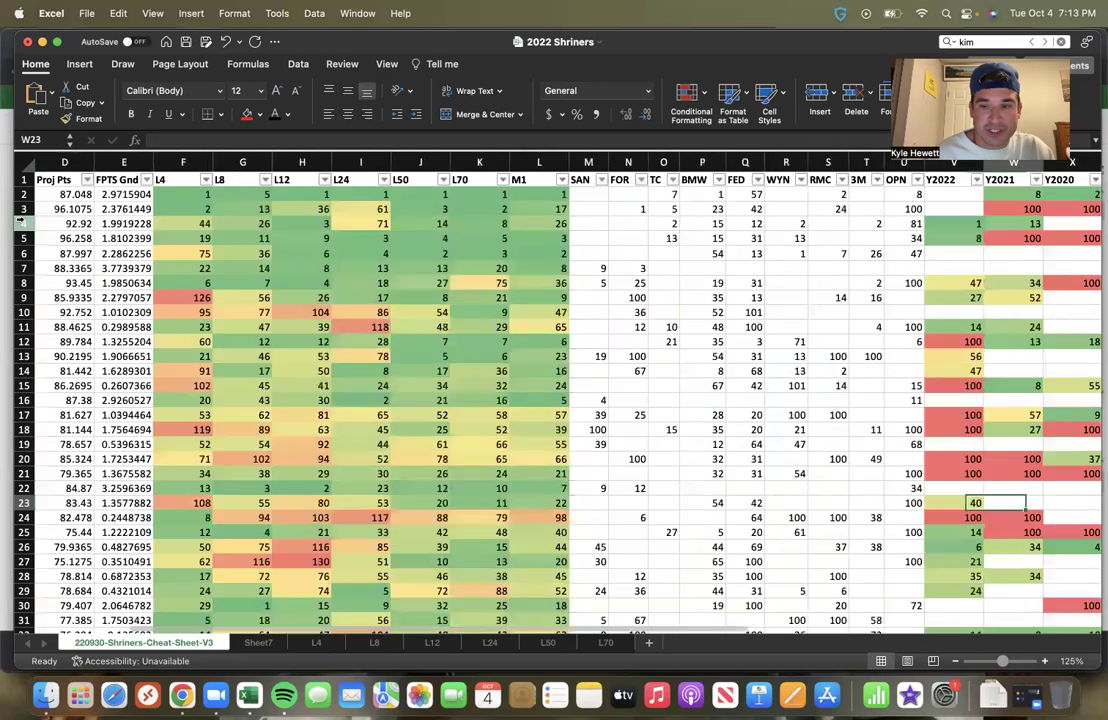
pyautogui.press('Right')
pyautogui.press('Right')
# Step: Go back across Mito Pereira's row from the past results through the model rankings to his name
pyautogui.press('Left')
pyautogui.press('Left')
pyautogui.press('Left')
pyautogui.press('Left')
pyautogui.press('Left')
pyautogui.press('Left')
pyautogui.press('Left')
pyautogui.press('Left')
pyautogui.press('Left')
pyautogui.press('Left')
pyautogui.press('Left')
pyautogui.press('Left')
pyautogui.press('Left')
pyautogui.press('Left')
pyautogui.press('Left')
pyautogui.press('Left')
pyautogui.press('Left')
pyautogui.press('Left')
pyautogui.press('Left')
pyautogui.press('Left')
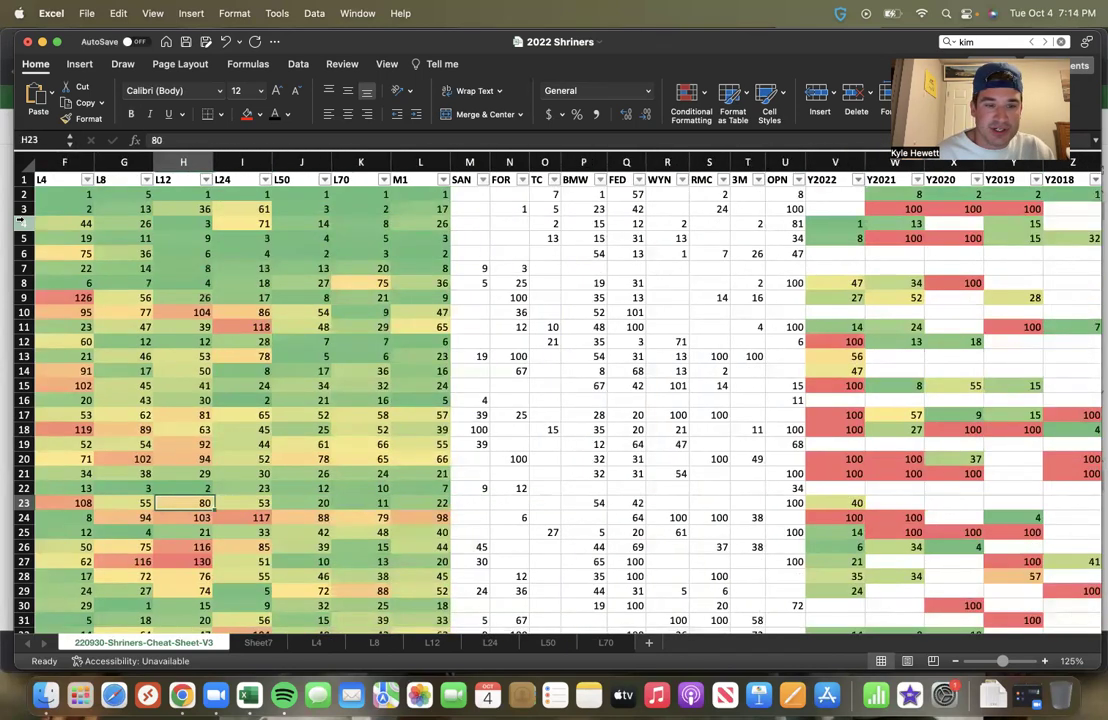
pyautogui.press('Left')
pyautogui.press('Left')
pyautogui.press('Left')
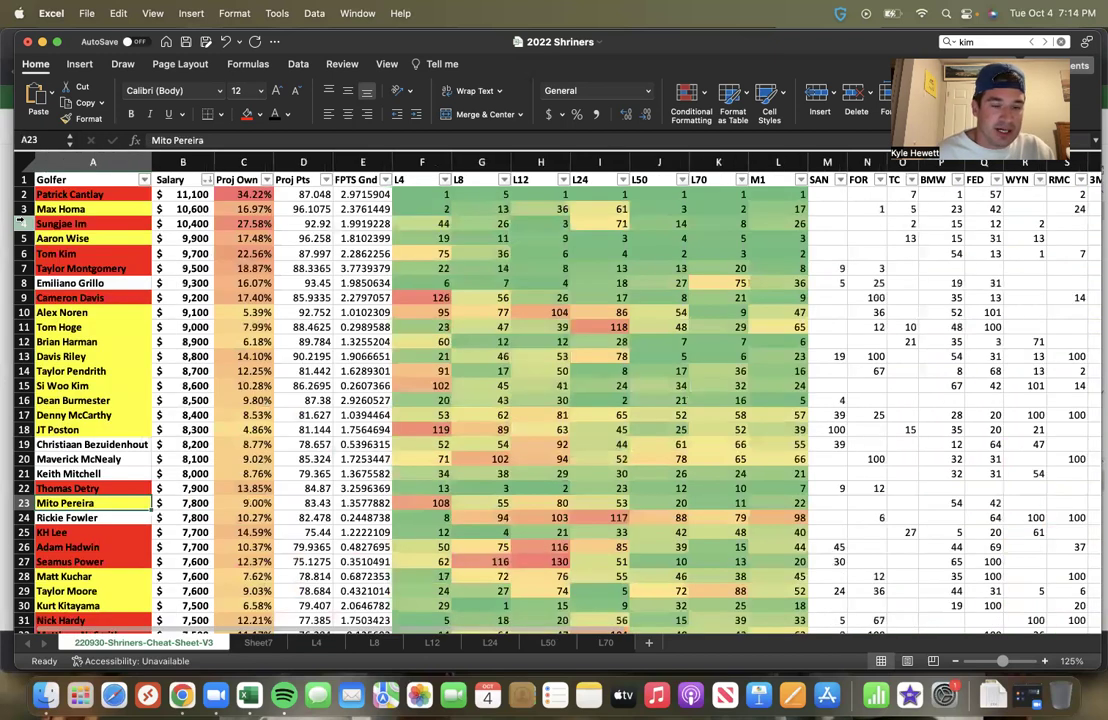
# Step: Check Mito Pereira's salary and projected ownership
pyautogui.press('Right')
pyautogui.press('Right')
pyautogui.press('Left')
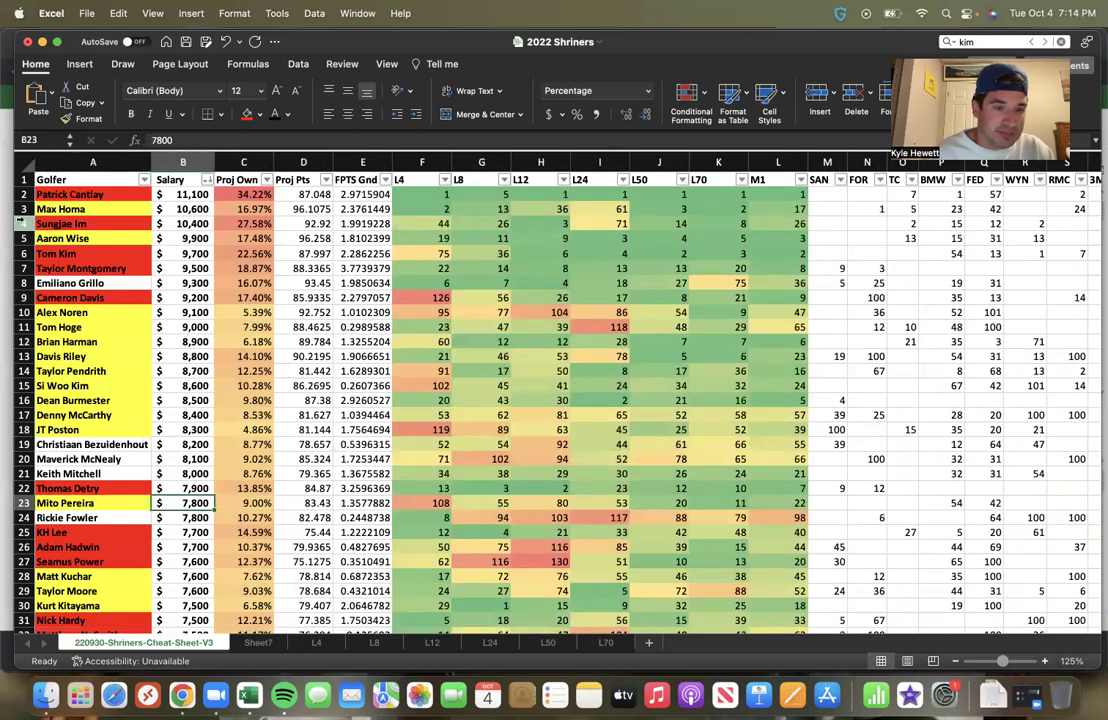
pyautogui.press('Right')
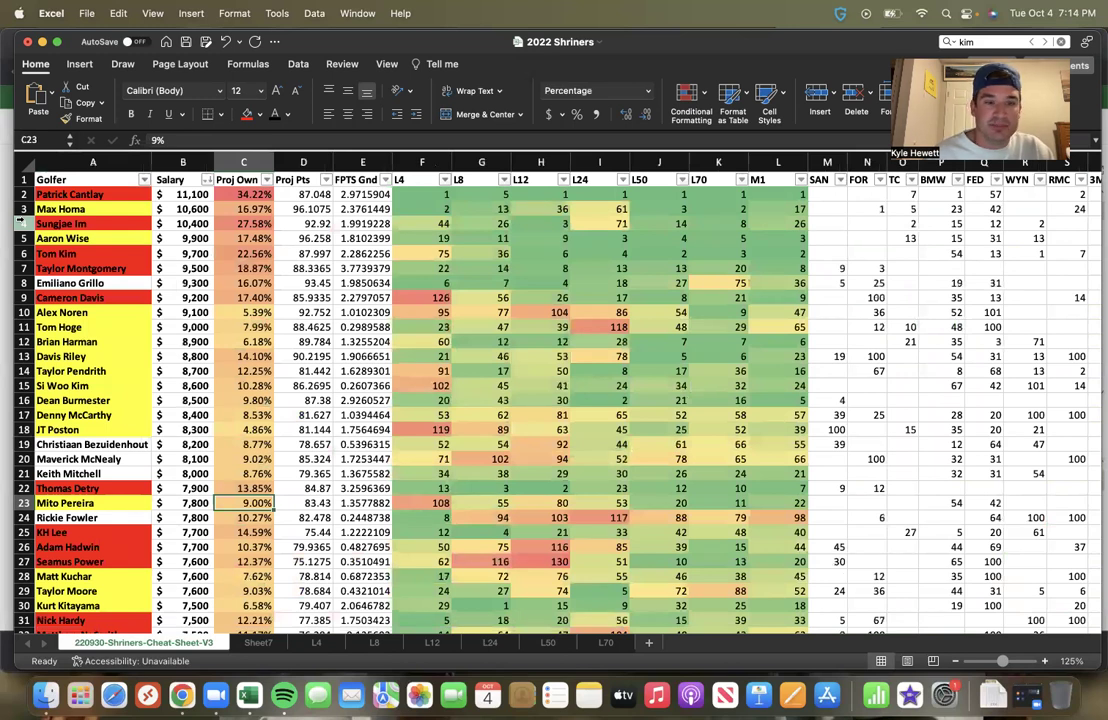
pyautogui.press('Left')
pyautogui.press('Left')
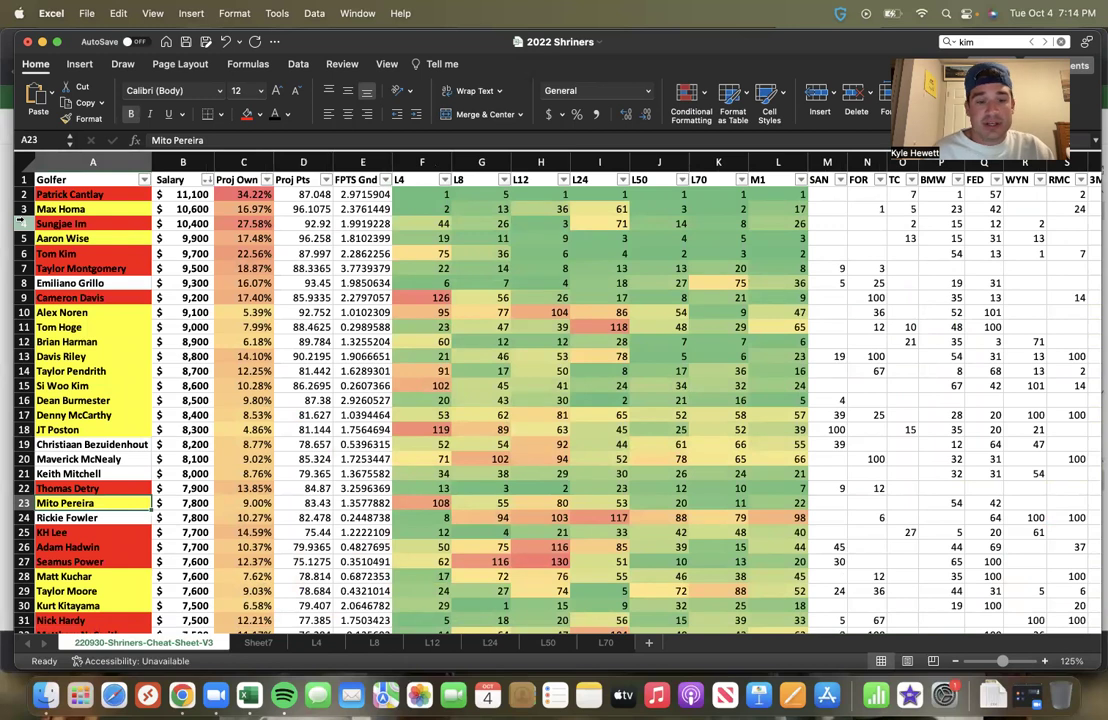
# Step: Select KH Lee, Adam Hadwin and Seamus Power together as a group, ending back on KH Lee
pyautogui.press('Down')
pyautogui.press('Down')
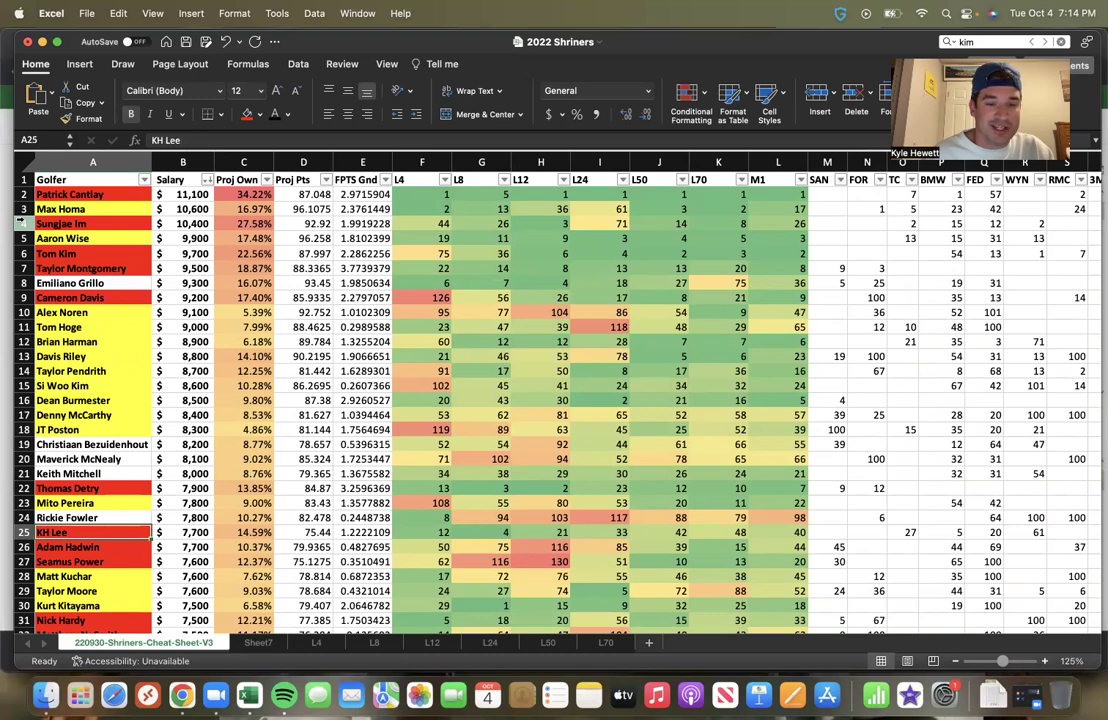
pyautogui.hotkey('shift', 'Down')
pyautogui.hotkey('shift', 'Down')
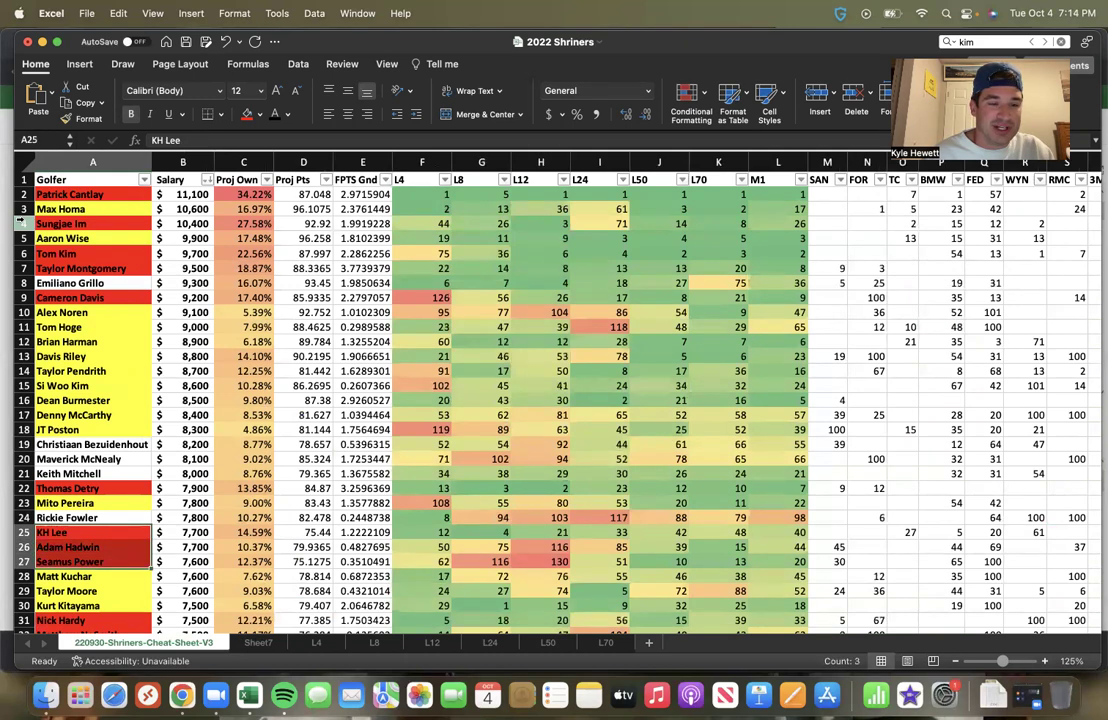
pyautogui.press('Right')
pyautogui.press('Left')
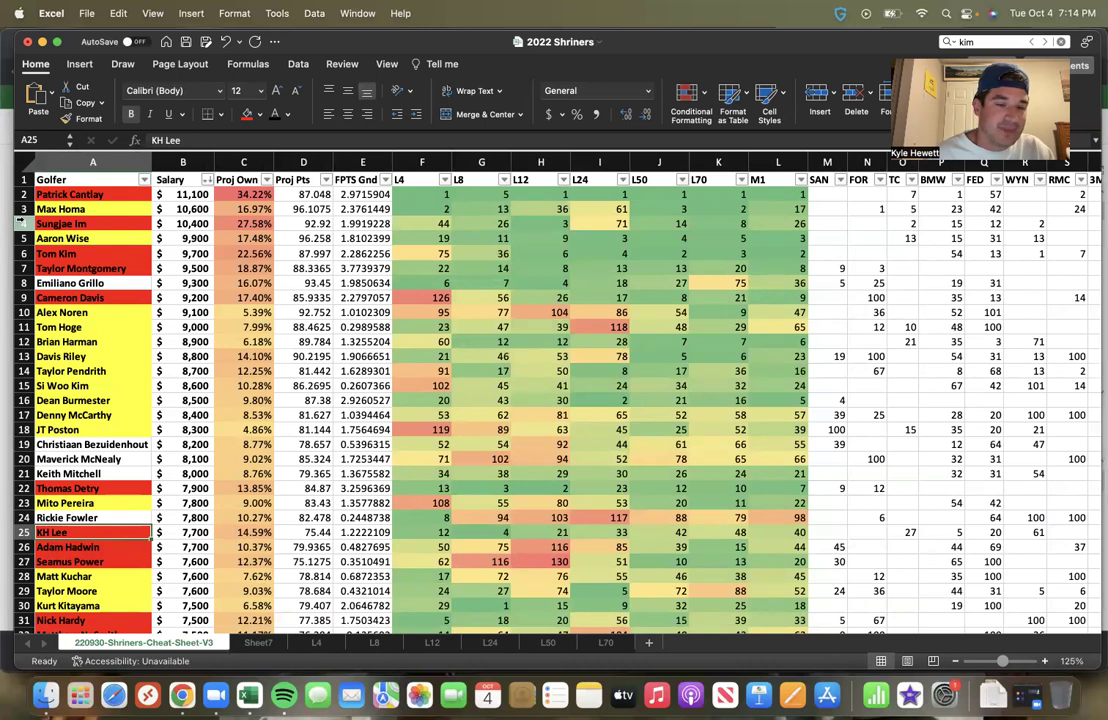
# Step: Look over the golfers just below KH Lee, from Adam Hadwin down to Taylor Moore
pyautogui.press('Down')
pyautogui.press('Down')
pyautogui.press('Down')
pyautogui.press('Down')
pyautogui.press('Up')
pyautogui.press('Up')
pyautogui.press('Up')
pyautogui.press('Up')
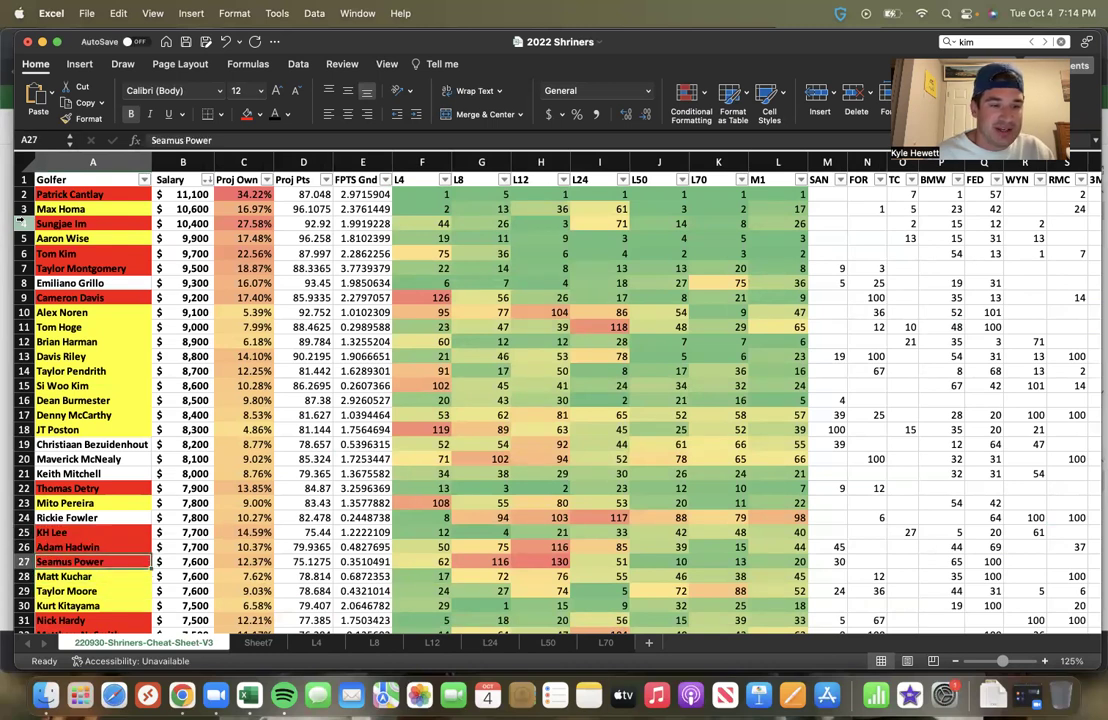
# Step: Scan the $7,500 to $7,700 golfers down to Matthew NeSmith and return to KH Lee
pyautogui.press('Down')
pyautogui.press('Down')
pyautogui.press('Down')
pyautogui.press('Down')
pyautogui.press('Down')
pyautogui.press('Down')
pyautogui.press('Down')
pyautogui.press('Down')
pyautogui.press('Down')
pyautogui.press('Down')
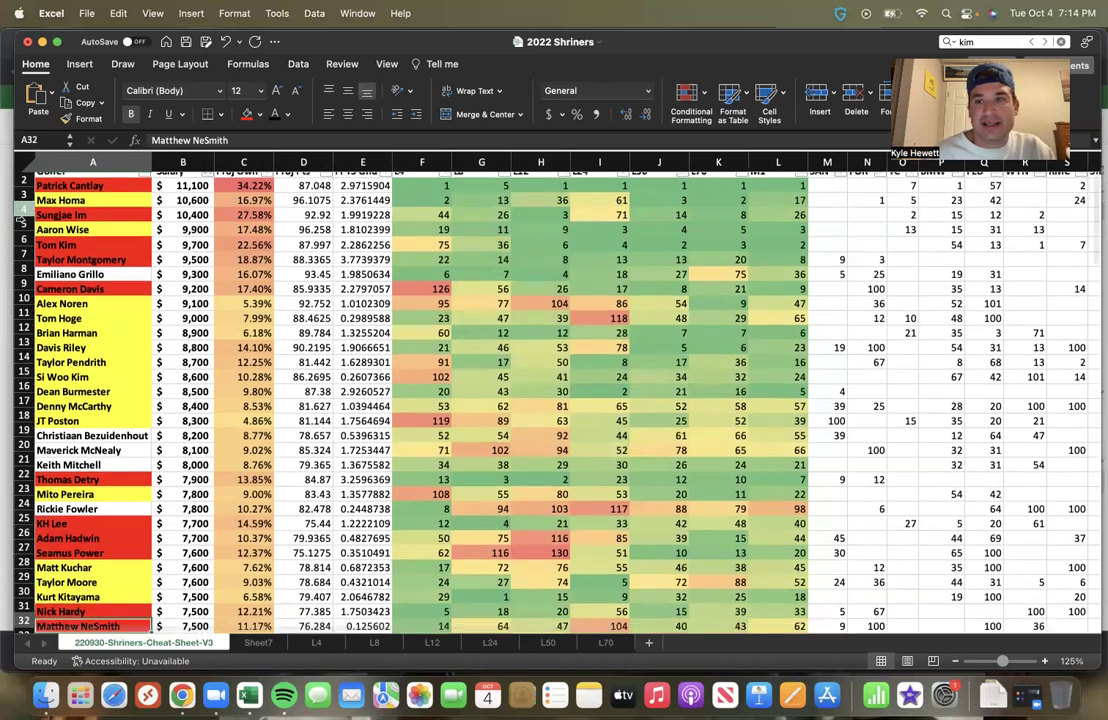
pyautogui.press('Up')
pyautogui.press('Up')
pyautogui.press('Up')
pyautogui.press('Up')
pyautogui.press('Up')
pyautogui.press('Up')
pyautogui.press('Up')
pyautogui.press('Up')
pyautogui.press('Up')
pyautogui.press('Up')
pyautogui.press('Up')
pyautogui.press('Down')
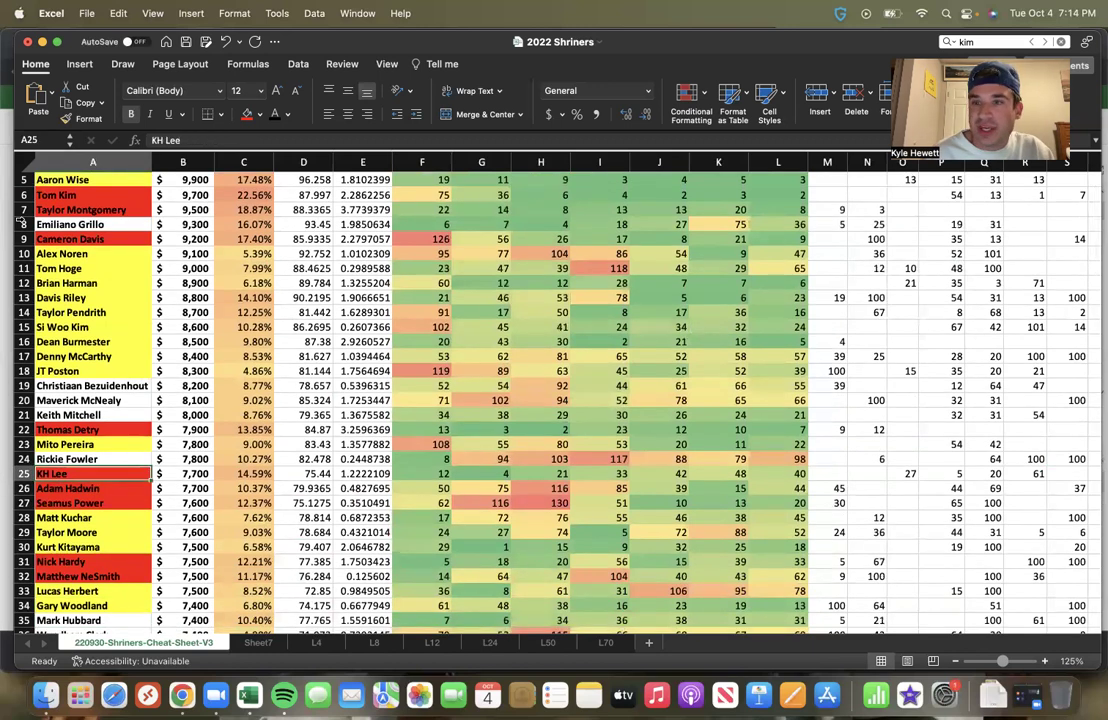
# Step: Review KH Lee's row from salary and projected ownership across the model rankings to his past event results
pyautogui.press('Right')
pyautogui.press('Right')
pyautogui.press('Right')
pyautogui.press('Right')
pyautogui.press('Right')
pyautogui.press('Right')
pyautogui.press('Right')
pyautogui.press('Right')
pyautogui.press('Right')
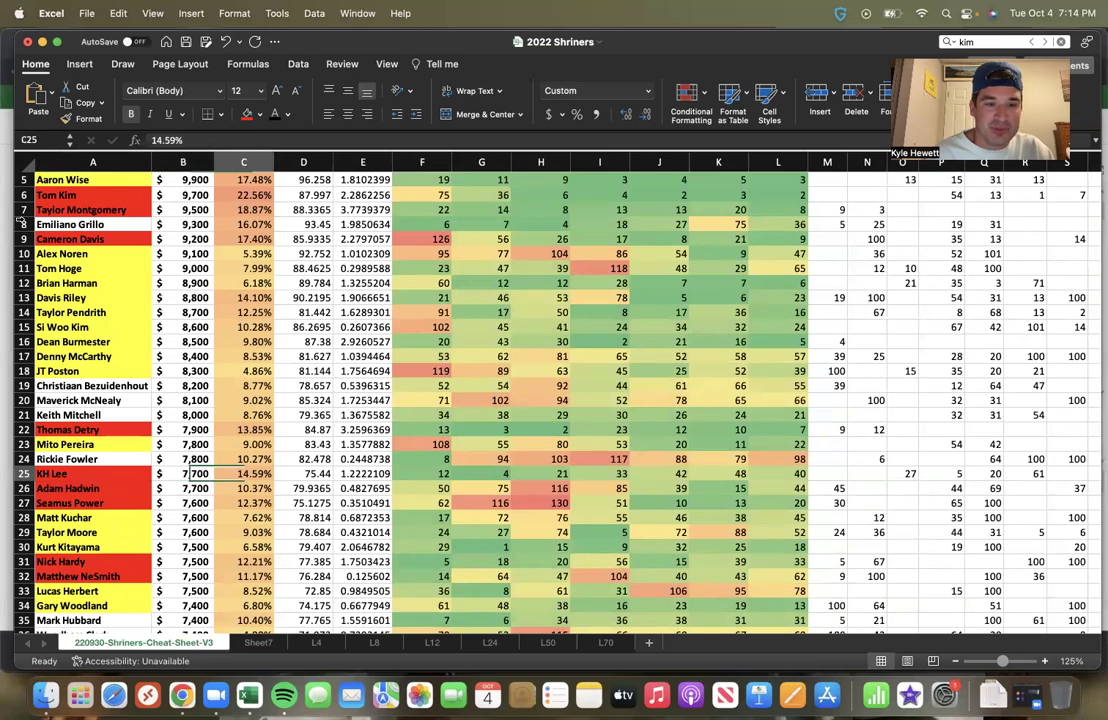
pyautogui.press('Right')
pyautogui.press('Right')
pyautogui.press('Right')
pyautogui.press('Right')
pyautogui.press('Right')
pyautogui.press('Right')
pyautogui.press('Right')
pyautogui.press('Right')
pyautogui.press('Right')
pyautogui.press('Right')
pyautogui.press('Right')
pyautogui.press('Right')
pyautogui.press('Right')
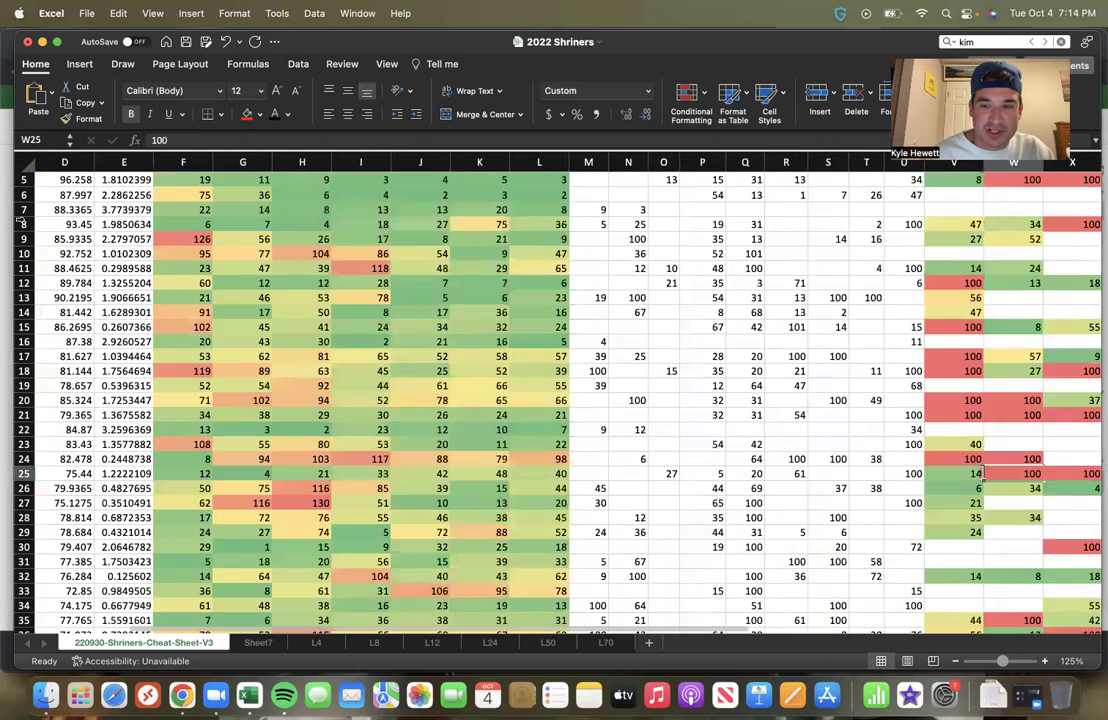
pyautogui.press('Right')
pyautogui.press('Right')
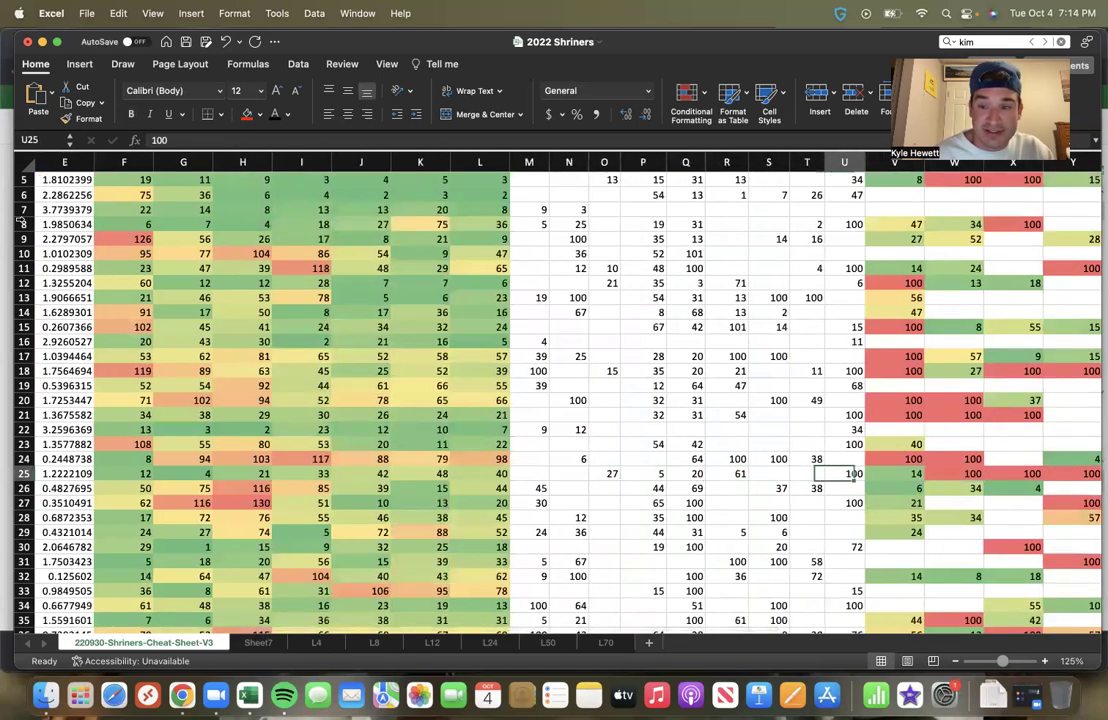
# Step: Go back along KH Lee's row from his tournament finishes to his model rankings
pyautogui.press('Left')
pyautogui.press('Left')
pyautogui.press('Left')
pyautogui.press('Left')
pyautogui.press('Left')
pyautogui.press('Left')
pyautogui.press('Left')
pyautogui.press('Left')
pyautogui.press('Left')
pyautogui.press('Left')
pyautogui.press('Left')
pyautogui.press('Left')
pyautogui.press('Left')
pyautogui.press('Left')
pyautogui.press('Left')
pyautogui.press('Left')
pyautogui.press('Left')
pyautogui.press('Left')
pyautogui.press('Left')
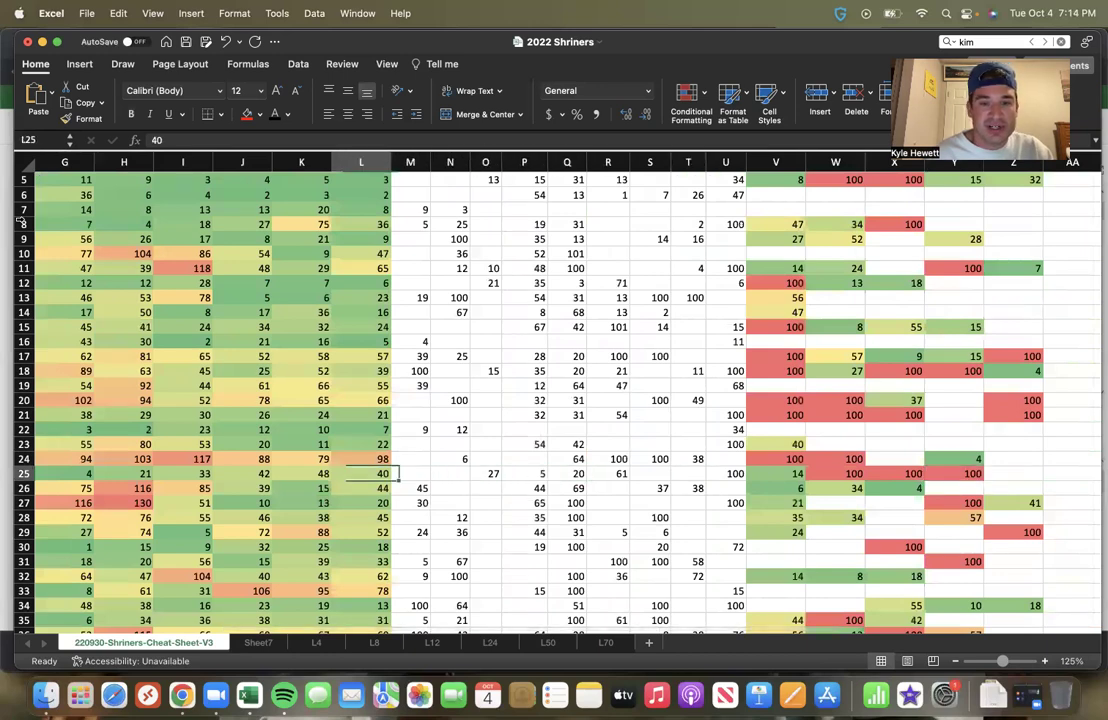
# Step: Return along KH Lee's row from his model rankings to his name
pyautogui.press('Left')
pyautogui.press('Left')
pyautogui.press('Left')
pyautogui.press('Left')
pyautogui.press('Left')
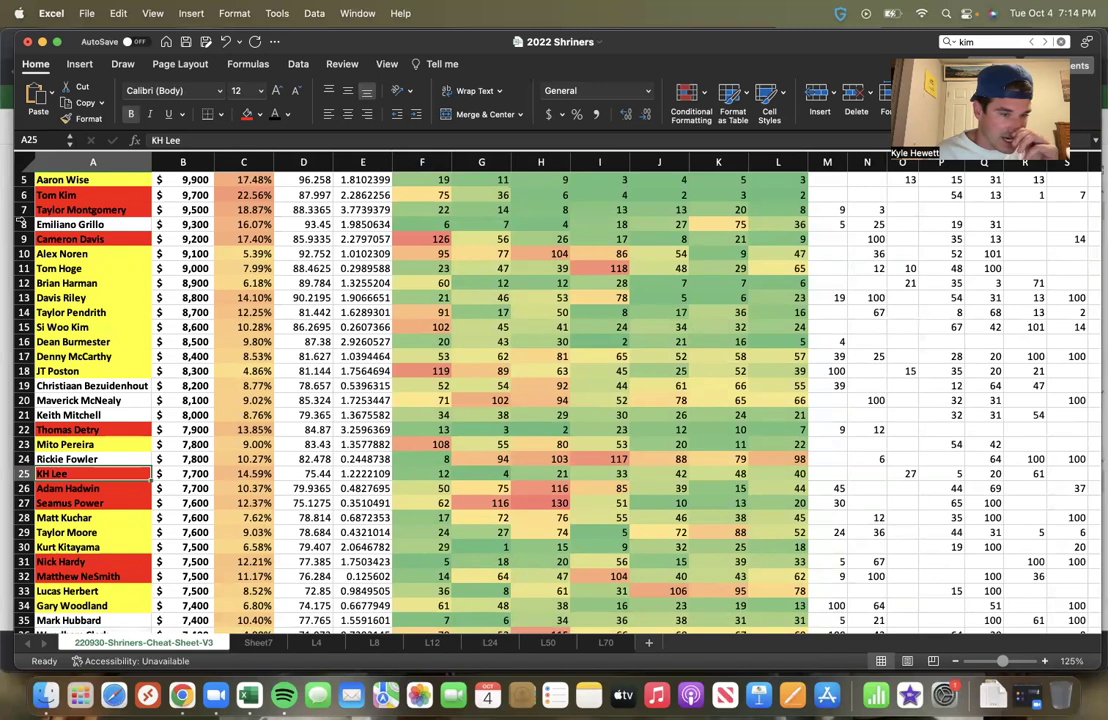
# Step: Compare KH Lee's salary and projected ownership with the golfers just above him, Rickie Fowler and Mito Pereira
pyautogui.press('Right')
pyautogui.press('Right')
pyautogui.press('Up')
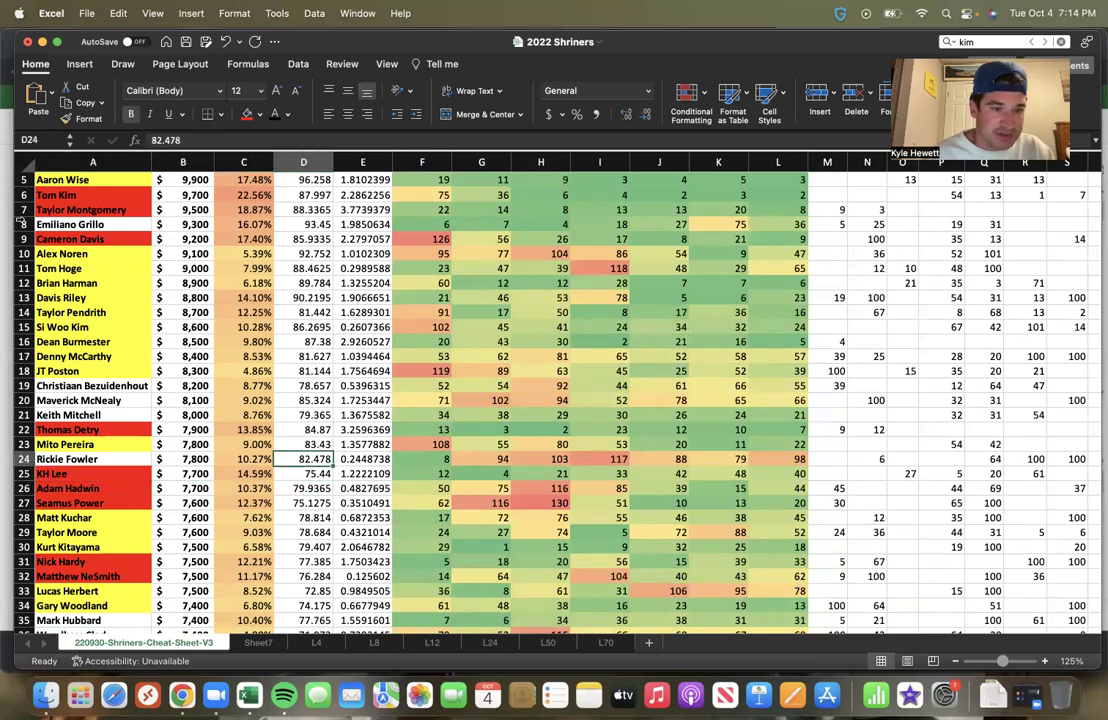
pyautogui.press('Up')
pyautogui.press('Up')
pyautogui.press('Down')
pyautogui.press('Down')
pyautogui.press('Down')
pyautogui.press('Left')
pyautogui.press('Left')
pyautogui.press('Right')
pyautogui.press('Right')
pyautogui.press('Left')
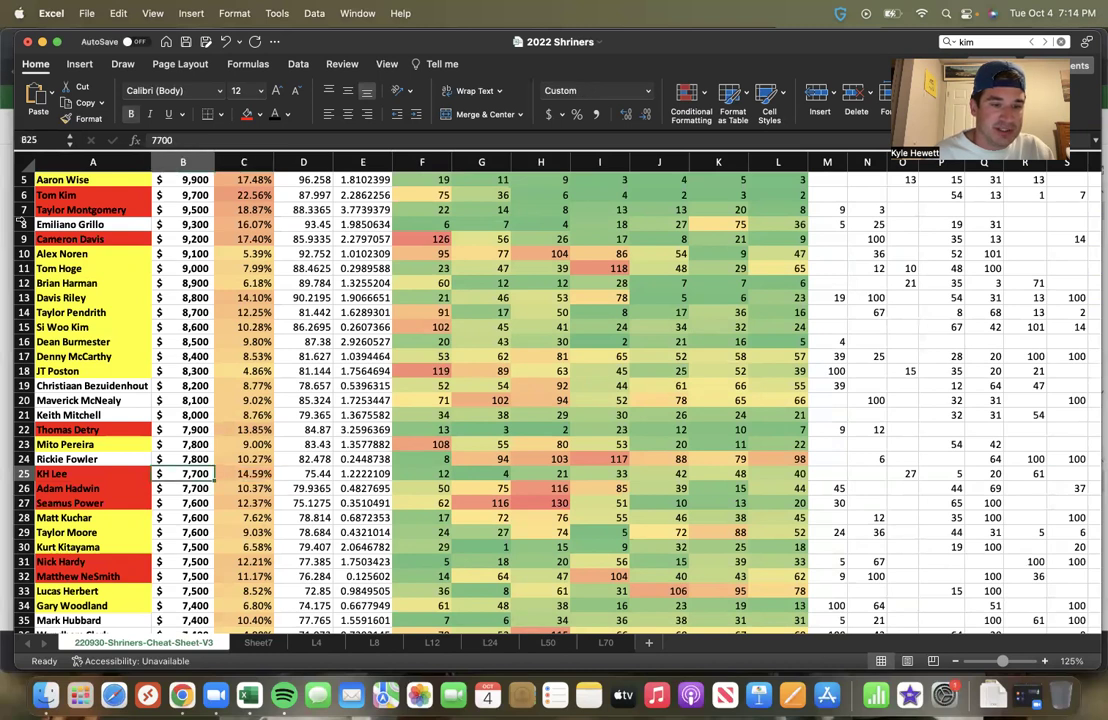
# Step: Examine Adam Hadwin's salary and projected ownership against those of KH Lee and Seamus Power
pyautogui.press('Left')
pyautogui.press('Down')
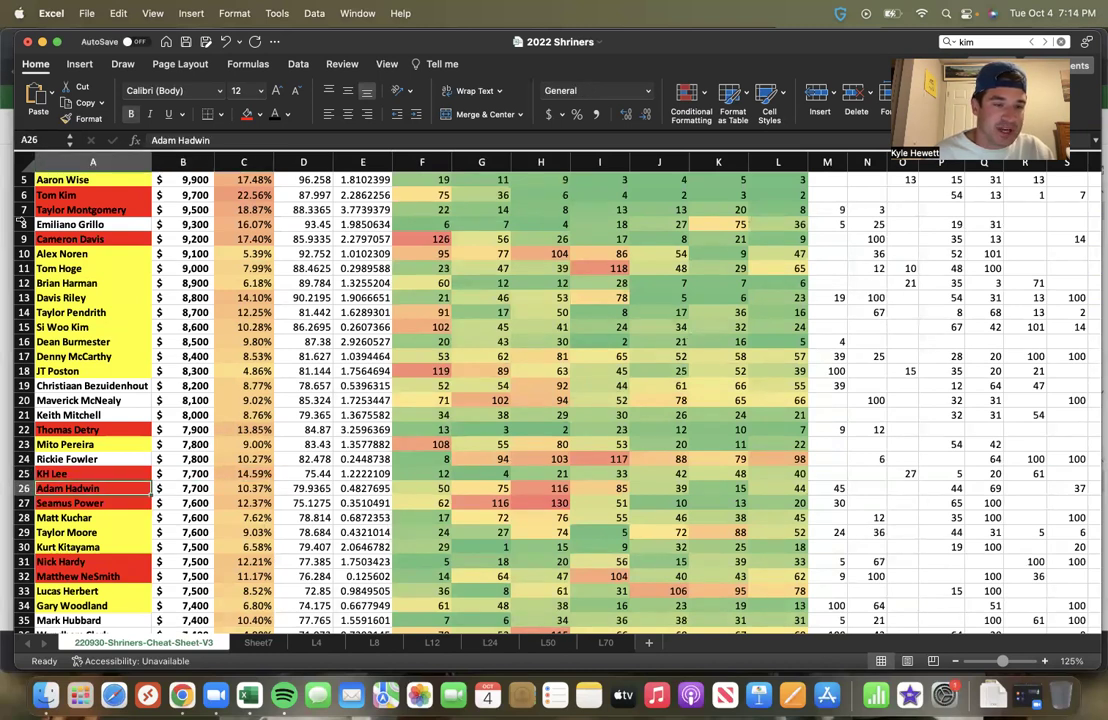
pyautogui.press('Up')
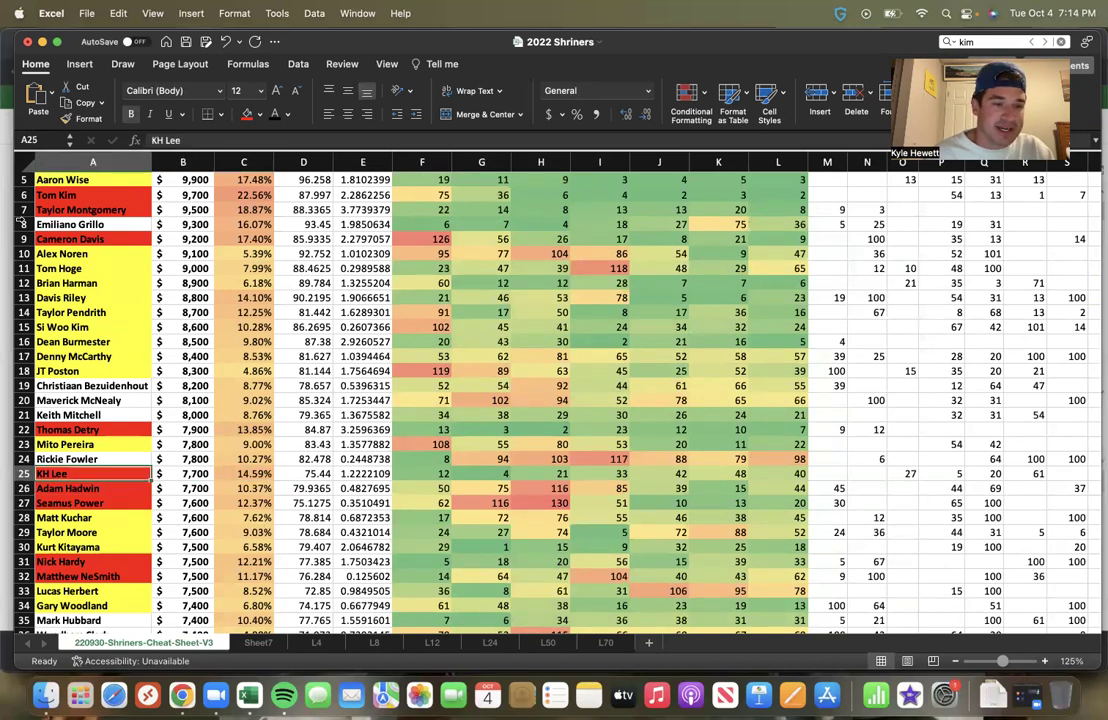
pyautogui.press('Down')
pyautogui.press('Down')
pyautogui.press('Up')
pyautogui.press('Right')
pyautogui.press('Right')
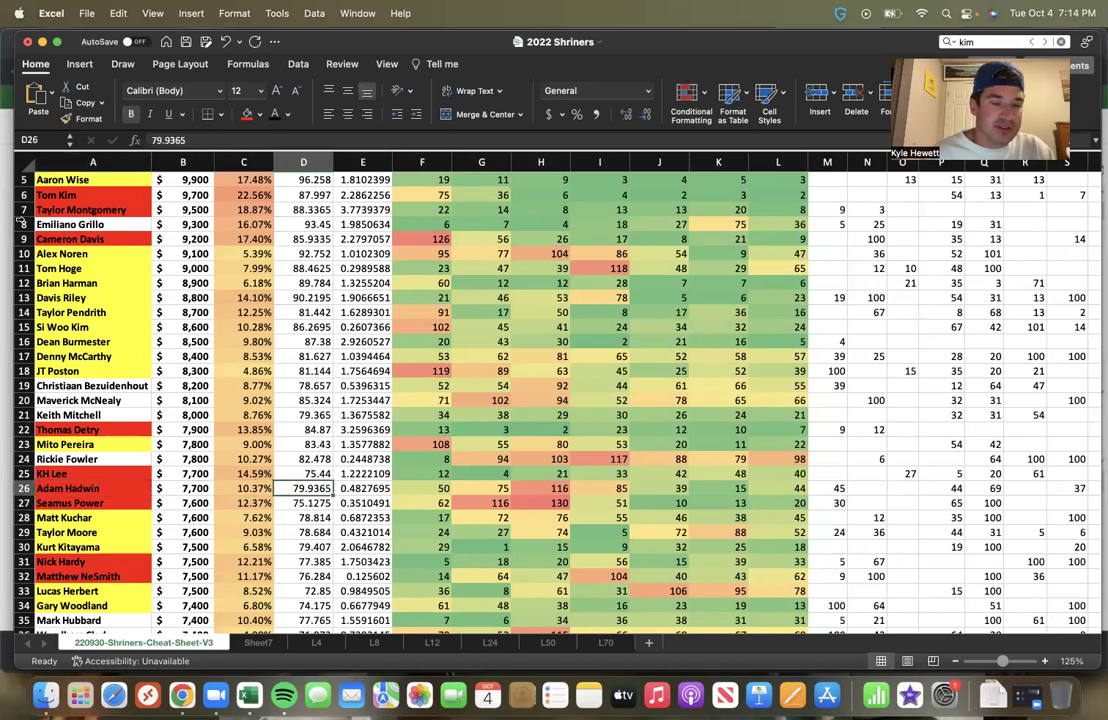
pyautogui.press('Left')
pyautogui.press('Left')
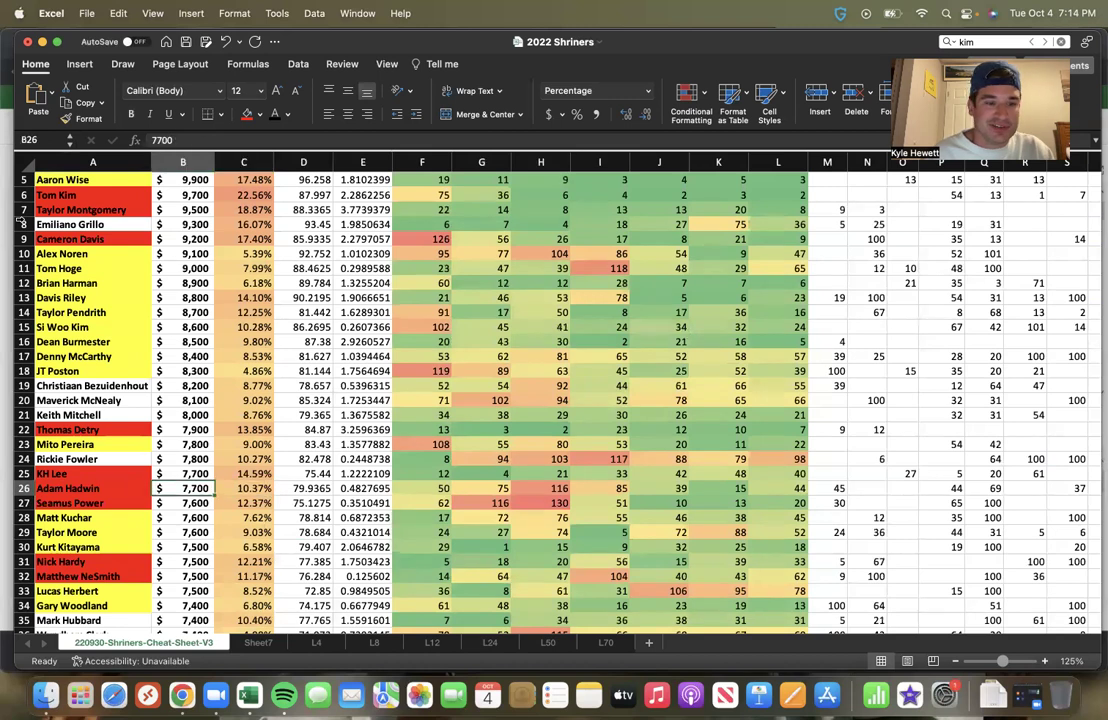
# Step: Review Seamus Power's row from salary and projected ownership across all his model rankings
pyautogui.press('Down')
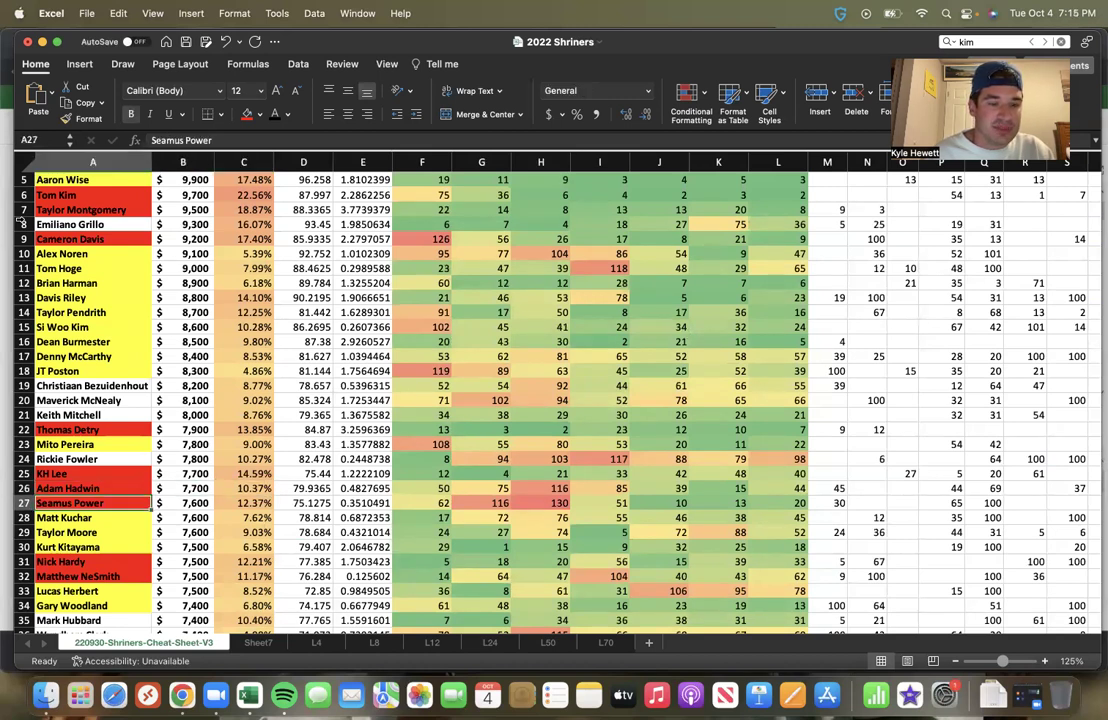
pyautogui.press('Right')
pyautogui.press('Right')
pyautogui.press('Right')
pyautogui.press('Left')
pyautogui.press('Left')
pyautogui.press('Left')
pyautogui.press('Right')
pyautogui.press('Right')
pyautogui.press('Right')
pyautogui.press('Right')
pyautogui.press('Right')
pyautogui.press('Right')
pyautogui.press('Right')
pyautogui.press('Right')
pyautogui.press('Right')
pyautogui.press('Right')
pyautogui.press('Right')
pyautogui.press('Right')
# Step: Go back along Seamus Power's row to his name, glancing at Matt Kuchar in the row below
pyautogui.press('Left')
pyautogui.press('Left')
pyautogui.press('Left')
pyautogui.press('Left')
pyautogui.press('Left')
pyautogui.press('Left')
pyautogui.press('Left')
pyautogui.press('Left')
pyautogui.press('Left')
pyautogui.press('Left')
pyautogui.press('Left')
pyautogui.press('Left')
pyautogui.press('Down')
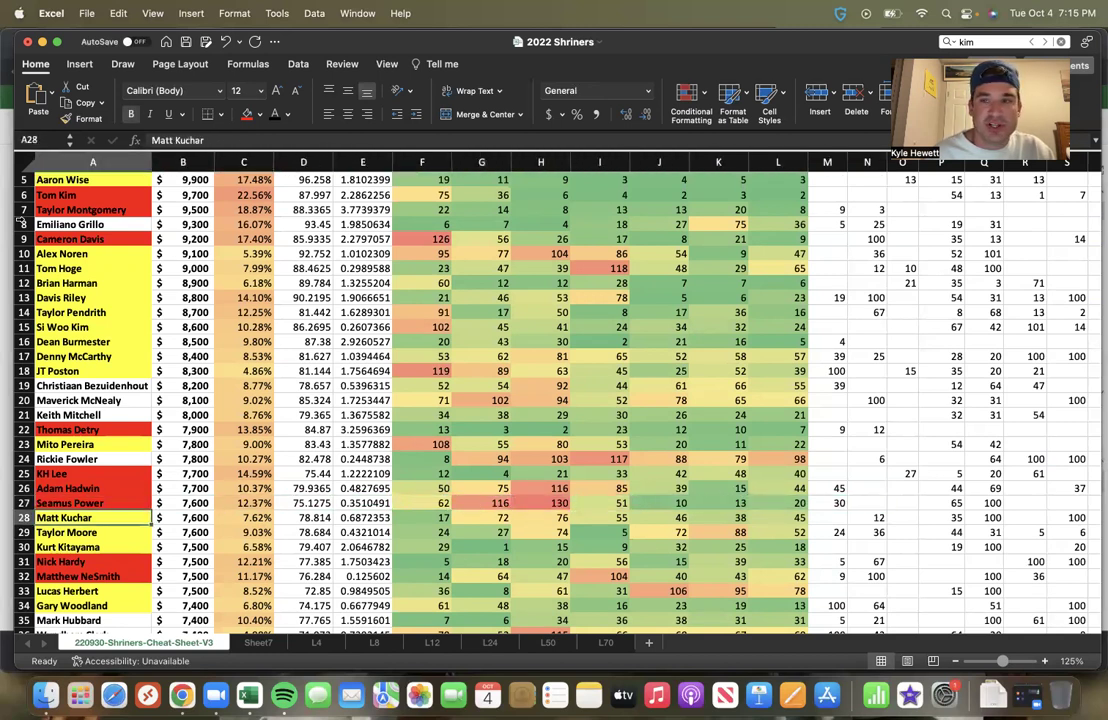
pyautogui.press('Up')
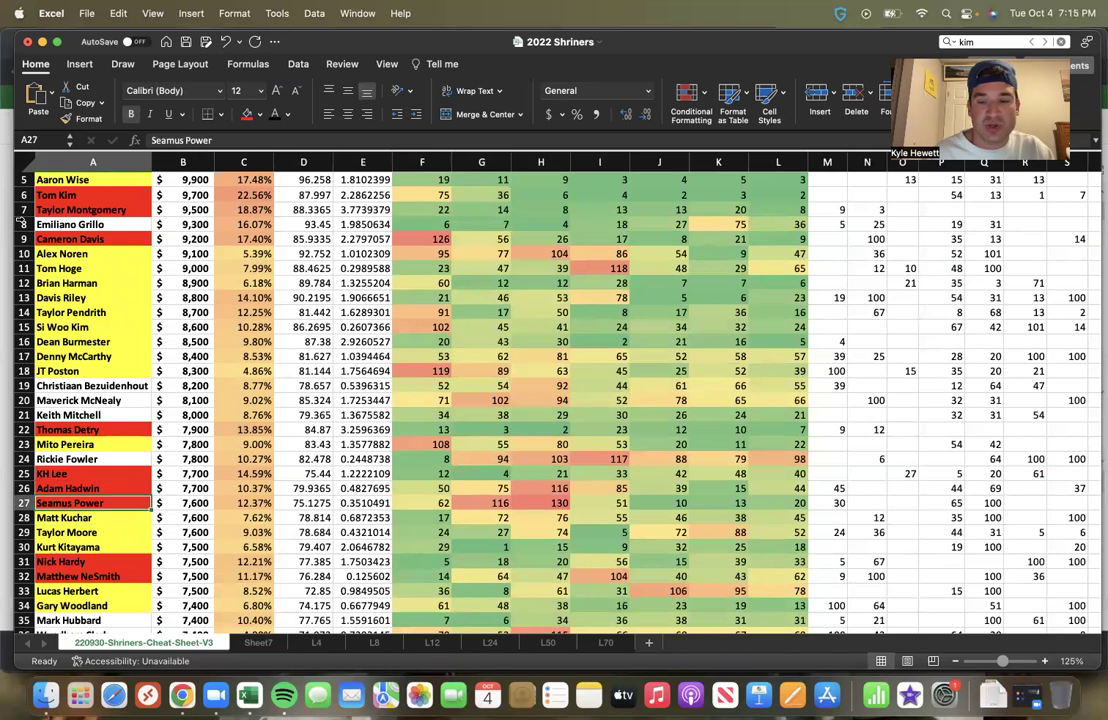
# Step: Recheck Seamus Power's model rankings and return to his name
pyautogui.press('Right')
pyautogui.press('Right')
pyautogui.press('Right')
pyautogui.press('Right')
pyautogui.press('Right')
pyautogui.press('Right')
pyautogui.press('Right')
pyautogui.press('Right')
pyautogui.press('Right')
pyautogui.press('Left')
pyautogui.press('Left')
pyautogui.press('Left')
pyautogui.press('Left')
pyautogui.press('Left')
pyautogui.press('Left')
pyautogui.press('Left')
pyautogui.press('Left')
pyautogui.press('Left')
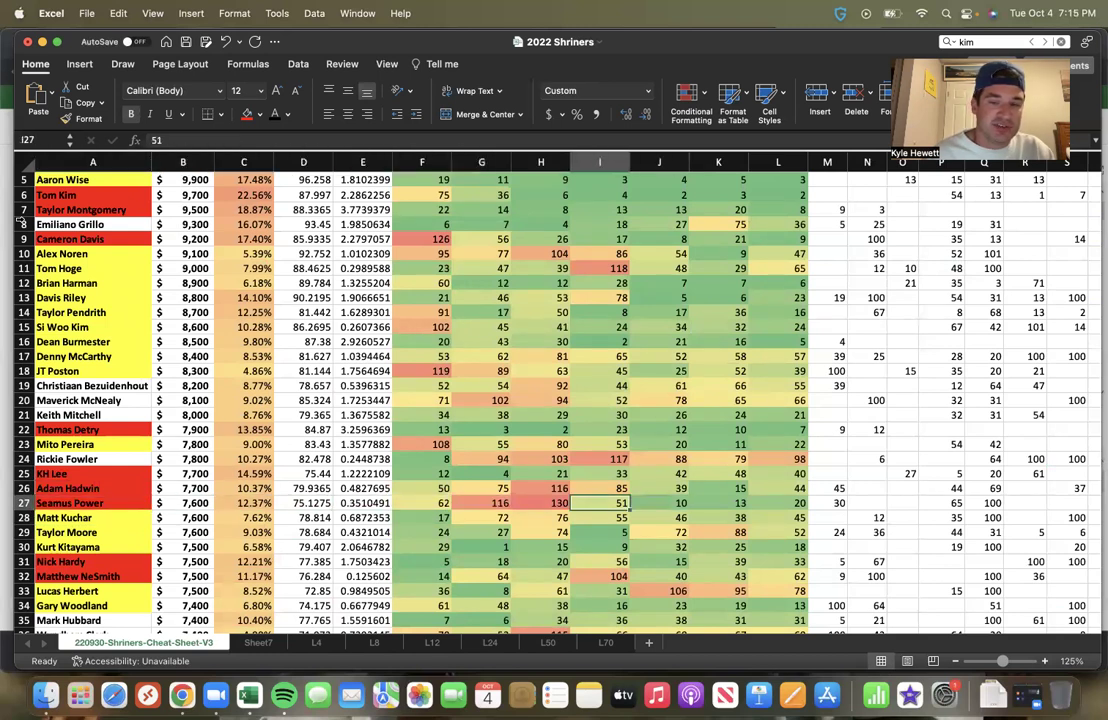
# Step: Move on to Matt Kuchar and examine his salary, projected ownership and first model rankings
pyautogui.press('Down')
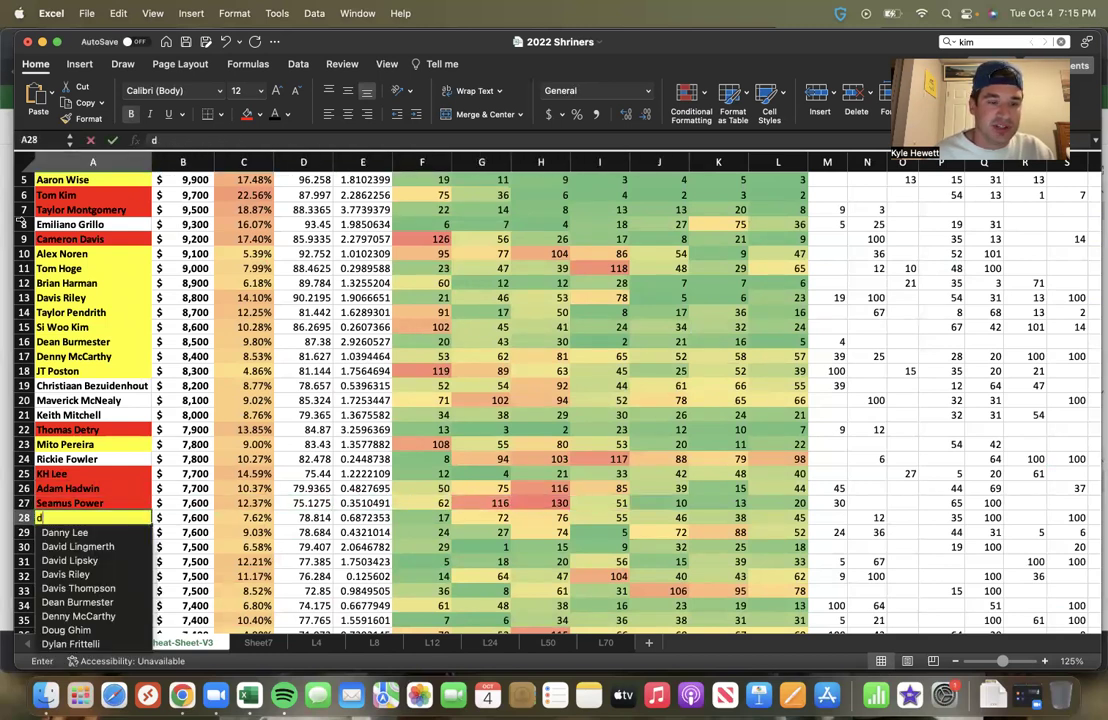
pyautogui.press('Down')
pyautogui.press('Up')
pyautogui.press('Right')
pyautogui.press('Right')
pyautogui.press('Right')
pyautogui.press('Right')
pyautogui.press('Right')
pyautogui.press('Right')
pyautogui.press('Right')
pyautogui.press('Left')
pyautogui.press('Left')
pyautogui.press('Left')
pyautogui.press('Left')
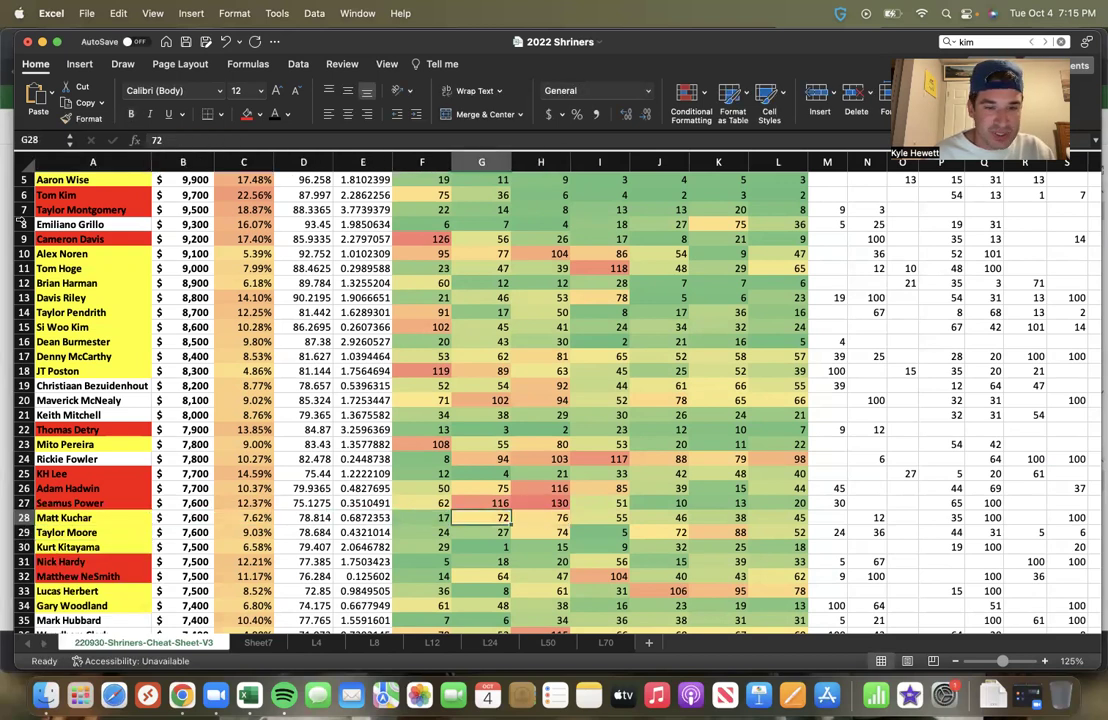
# Step: Follow Matt Kuchar's row across the remaining model rankings and recent finishes to his past event results
pyautogui.press('Right')
pyautogui.press('Right')
pyautogui.press('Right')
pyautogui.press('Right')
pyautogui.press('Right')
pyautogui.press('Right')
pyautogui.press('Right')
pyautogui.press('Right')
pyautogui.press('Right')
pyautogui.press('Right')
pyautogui.press('Right')
pyautogui.press('Right')
pyautogui.press('Right')
pyautogui.press('Right')
pyautogui.press('Right')
pyautogui.press('Right')
pyautogui.press('Right')
pyautogui.press('Right')
pyautogui.press('Right')
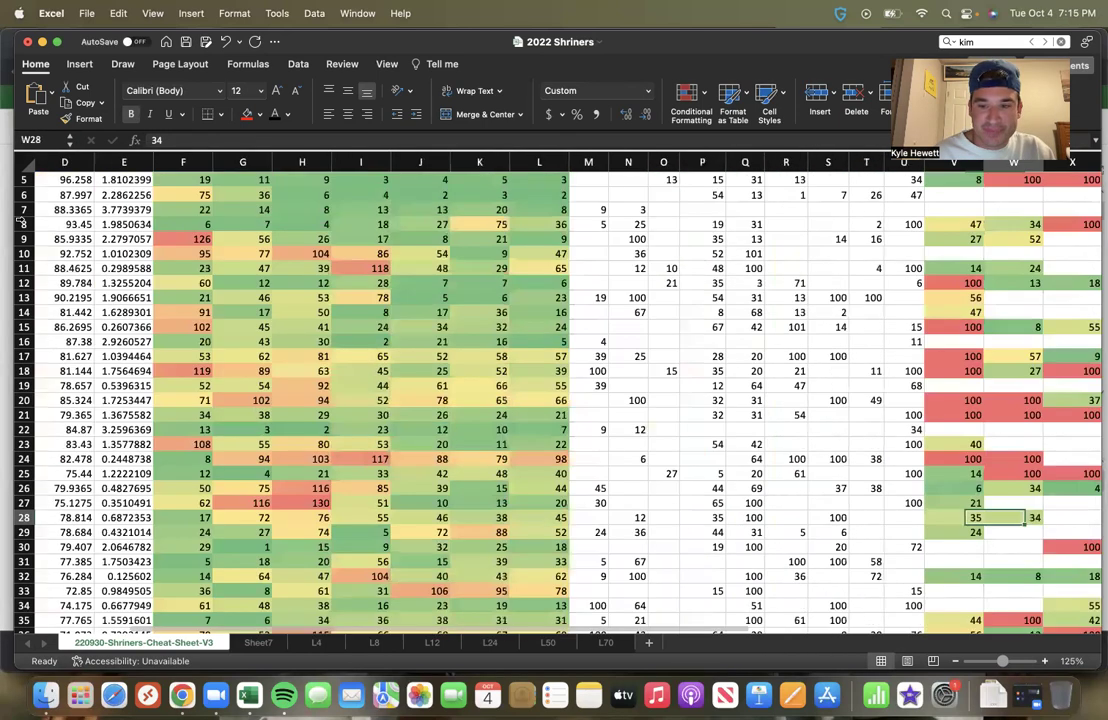
# Step: Go back along Matt Kuchar's row from his past event results to his name
pyautogui.press('Left')
pyautogui.press('Left')
pyautogui.press('Left')
pyautogui.press('Left')
pyautogui.press('Left')
pyautogui.press('Left')
pyautogui.press('Left')
pyautogui.press('Left')
pyautogui.press('Left')
pyautogui.press('Left')
pyautogui.press('Left')
pyautogui.press('Left')
pyautogui.press('Left')
pyautogui.press('Left')
pyautogui.press('Left')
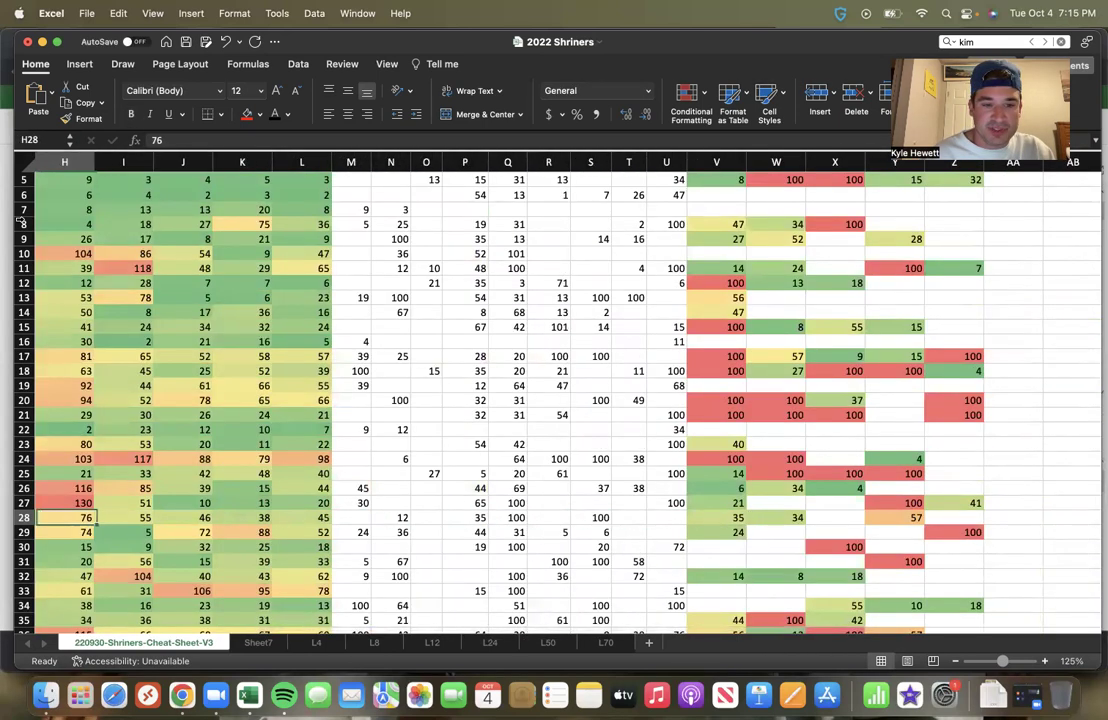
pyautogui.press('Left')
pyautogui.press('Left')
pyautogui.press('Left')
pyautogui.press('Left')
pyautogui.press('Left')
pyautogui.press('Left')
pyautogui.press('Left')
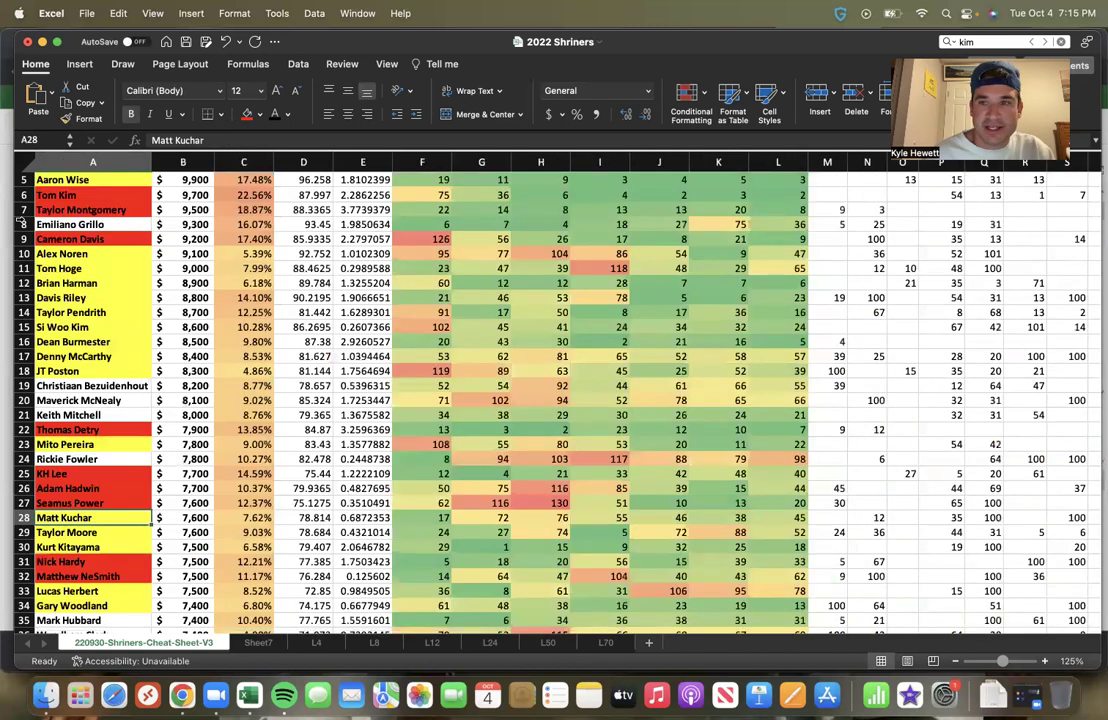
# Step: Review Taylor Moore's row from salary and projected ownership through his model rankings
pyautogui.press('Down')
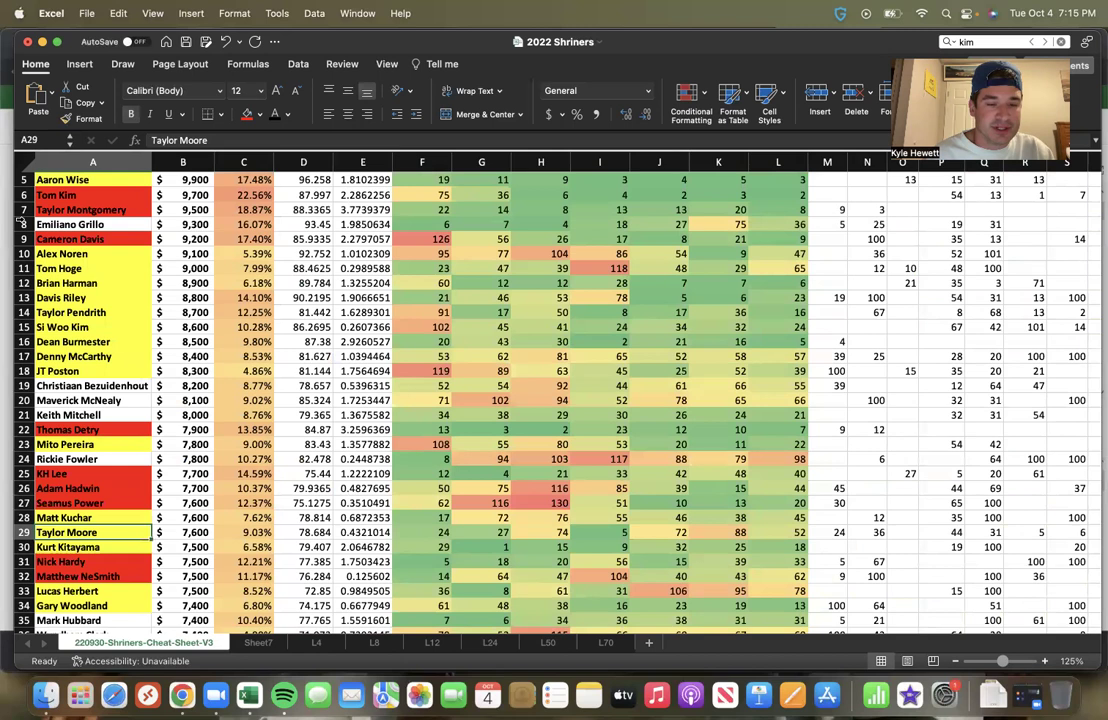
pyautogui.press('Right')
pyautogui.press('Right')
pyautogui.press('Right')
pyautogui.press('Right')
pyautogui.press('Right')
pyautogui.press('Right')
pyautogui.press('Right')
pyautogui.press('Right')
pyautogui.press('Right')
pyautogui.press('Right')
pyautogui.press('Right')
pyautogui.press('Right')
pyautogui.press('Right')
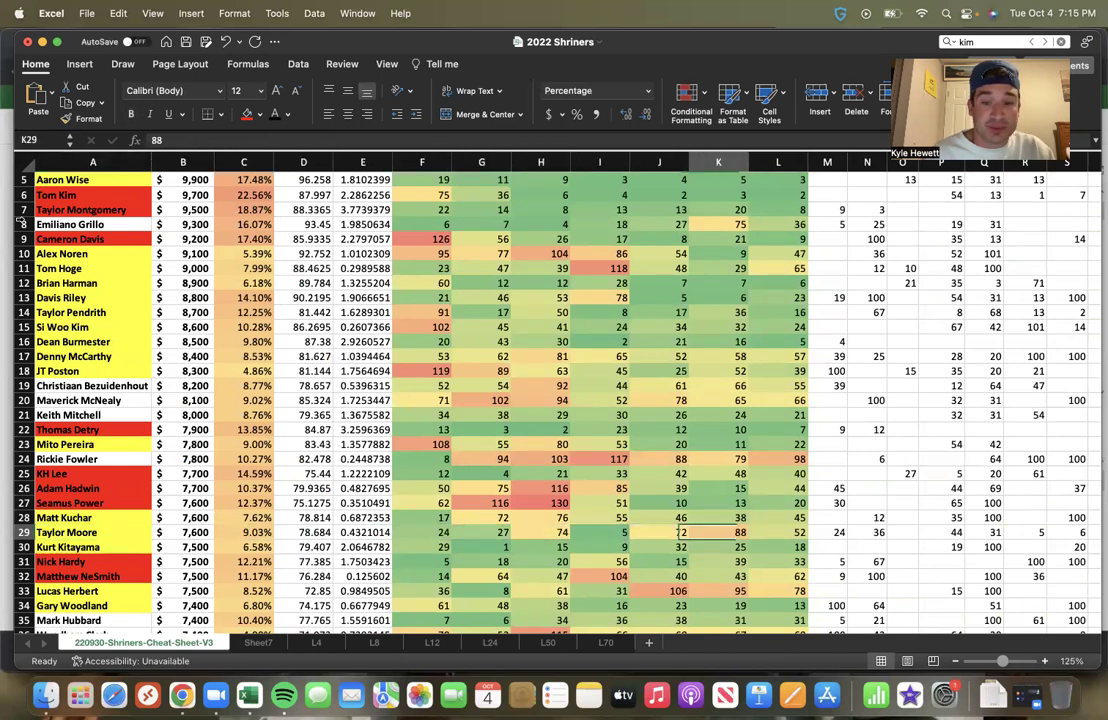
# Step: Return along Taylor Moore's row from his model rankings to his name
pyautogui.press('Left')
pyautogui.press('Left')
pyautogui.press('Left')
pyautogui.press('Left')
pyautogui.press('Left')
pyautogui.press('Left')
pyautogui.press('Left')
pyautogui.press('Left')
pyautogui.press('Left')
pyautogui.press('Left')
pyautogui.press('Left')
pyautogui.press('Left')
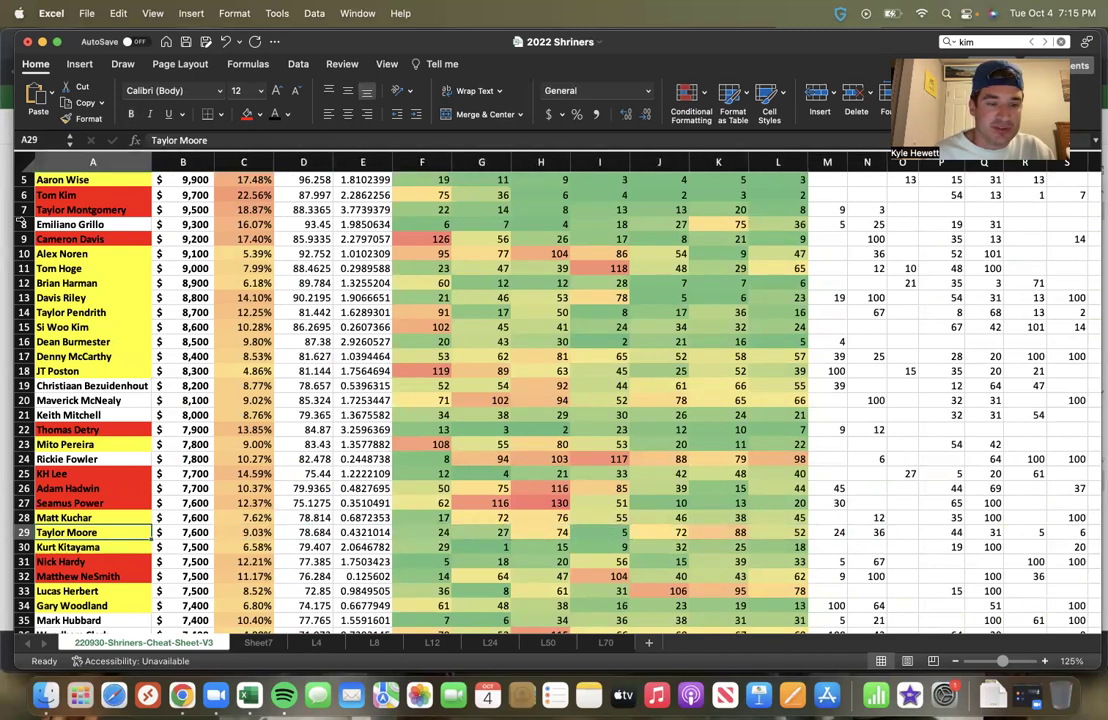
# Step: Compare Taylor Moore's salary and projected ownership with Matt Kuchar's, continuing to Moore's first model ranking
pyautogui.press('Right')
pyautogui.press('Right')
pyautogui.press('Left')
pyautogui.press('Left')
pyautogui.press('Left')
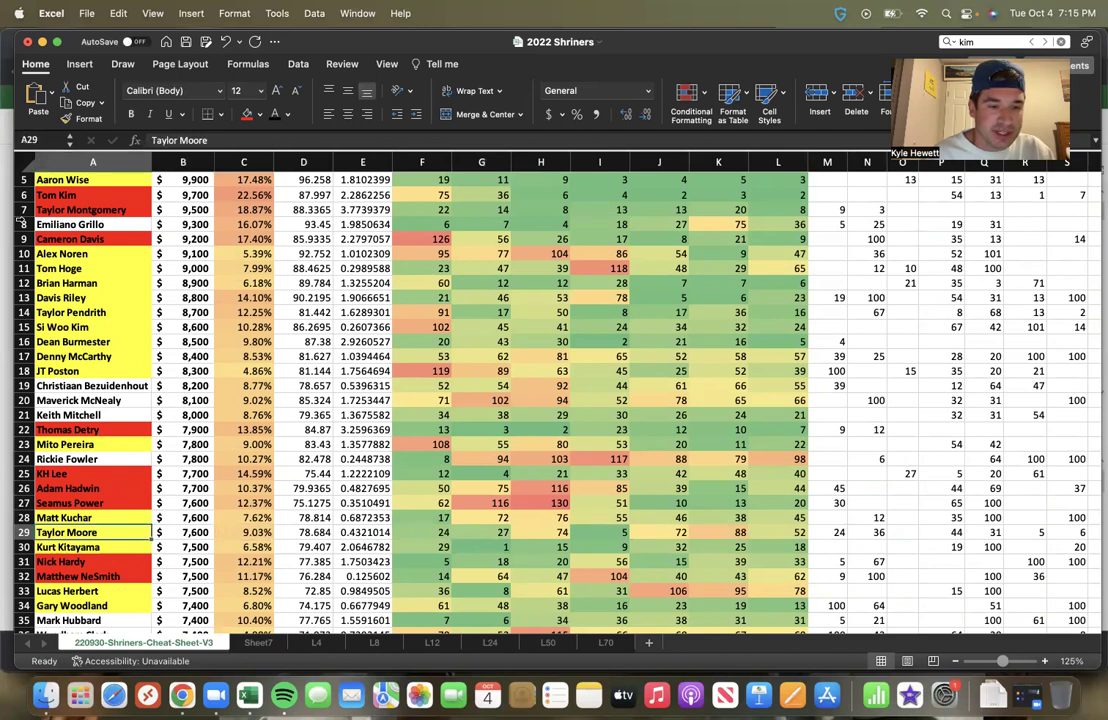
pyautogui.press('Right')
pyautogui.press('Right')
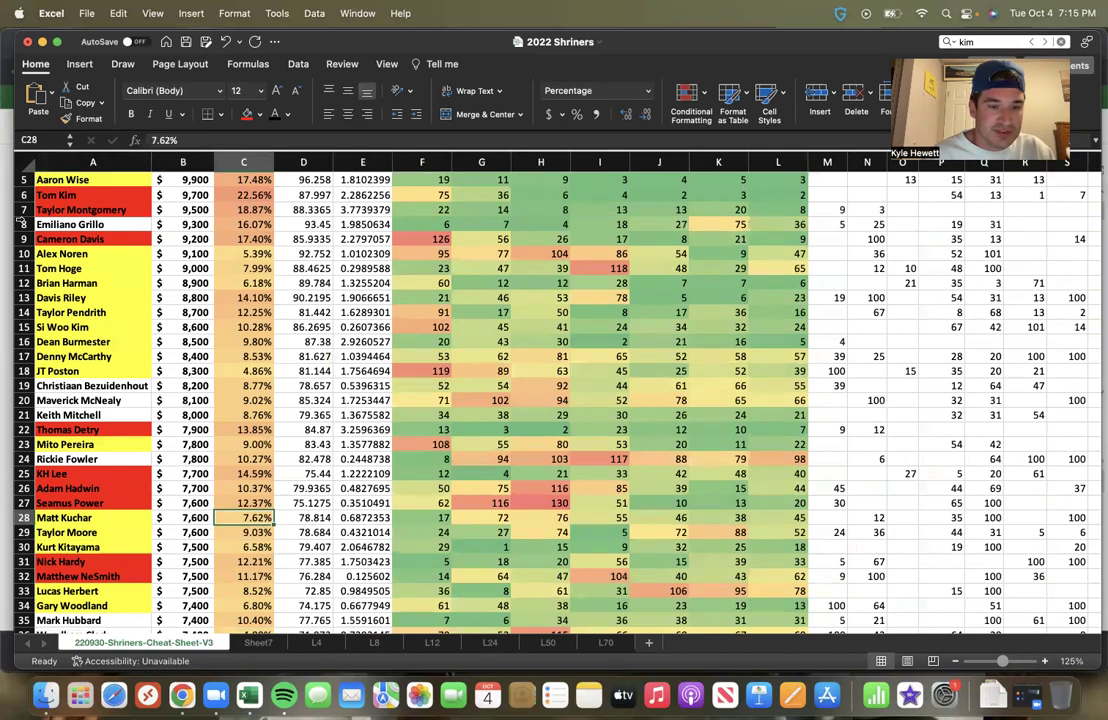
pyautogui.press('Right')
pyautogui.press('Right')
pyautogui.press('Left')
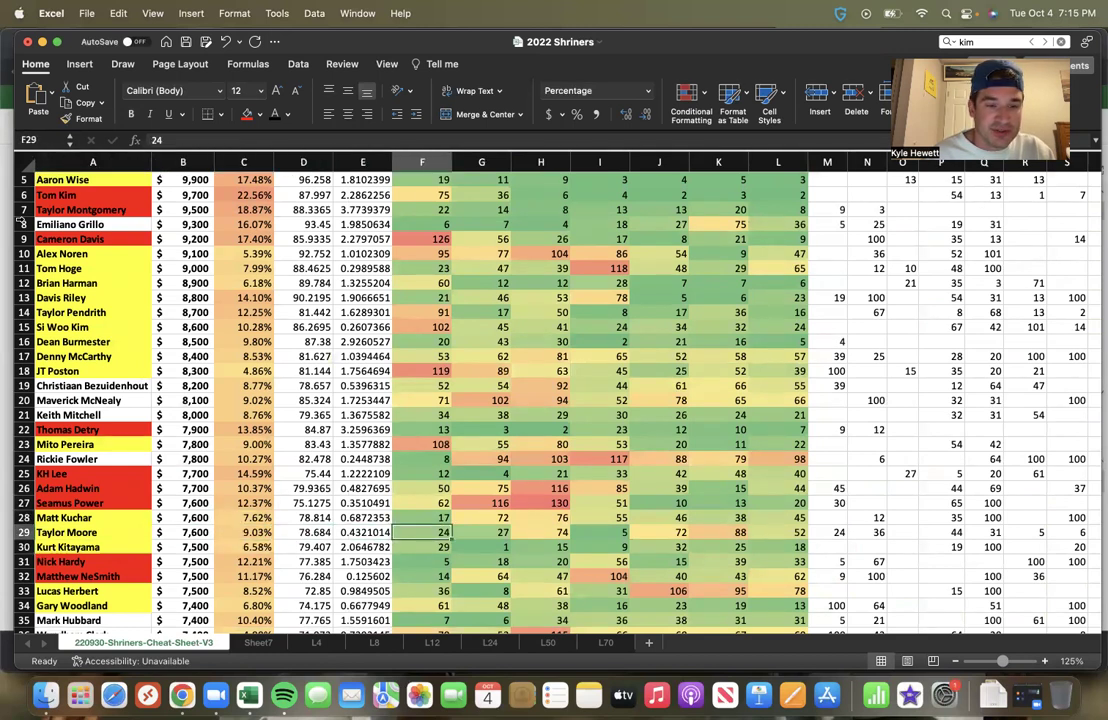
# Step: Go back over Taylor Moore's salary and projected ownership, and continue into his model rankings
pyautogui.press('Left')
pyautogui.press('Left')
pyautogui.press('Left')
pyautogui.press('Right')
pyautogui.press('Right')
pyautogui.press('Right')
pyautogui.press('Right')
pyautogui.press('Right')
pyautogui.press('Right')
pyautogui.press('Right')
pyautogui.press('Right')
pyautogui.press('Right')
pyautogui.press('Right')
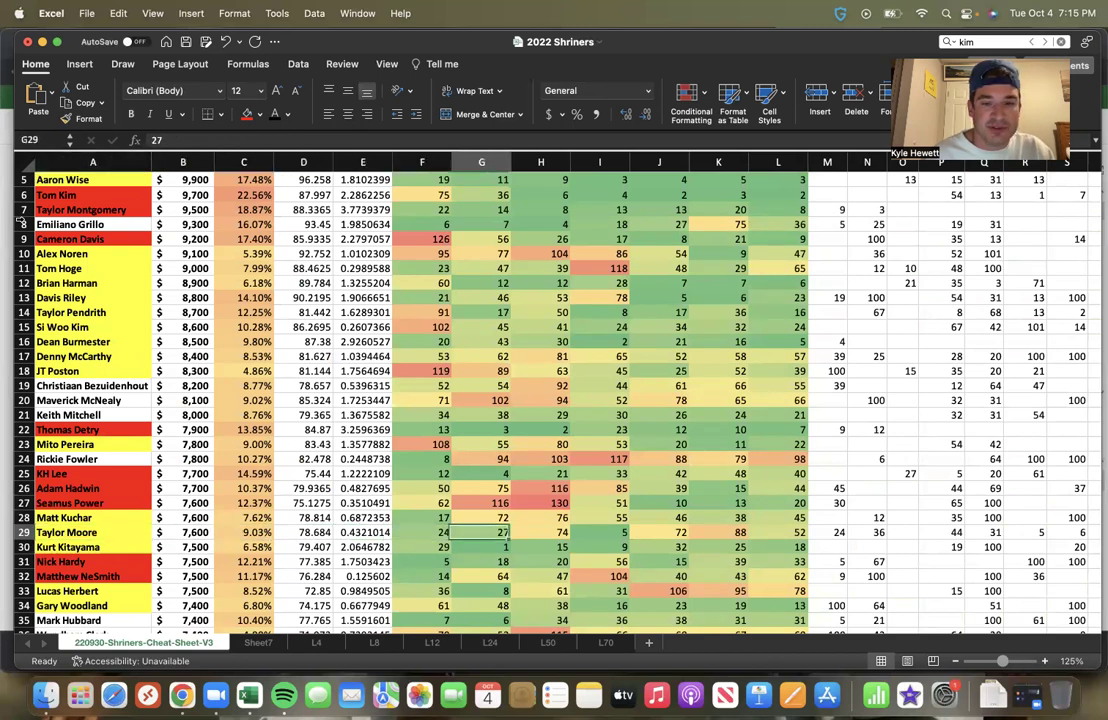
# Step: Follow Taylor Moore's row across the remaining model rankings and recent finishes to his past event results
pyautogui.press('Right')
pyautogui.press('Right')
pyautogui.press('Right')
pyautogui.press('Right')
pyautogui.press('Right')
pyautogui.press('Right')
pyautogui.press('Right')
pyautogui.press('Right')
pyautogui.press('Right')
pyautogui.press('Right')
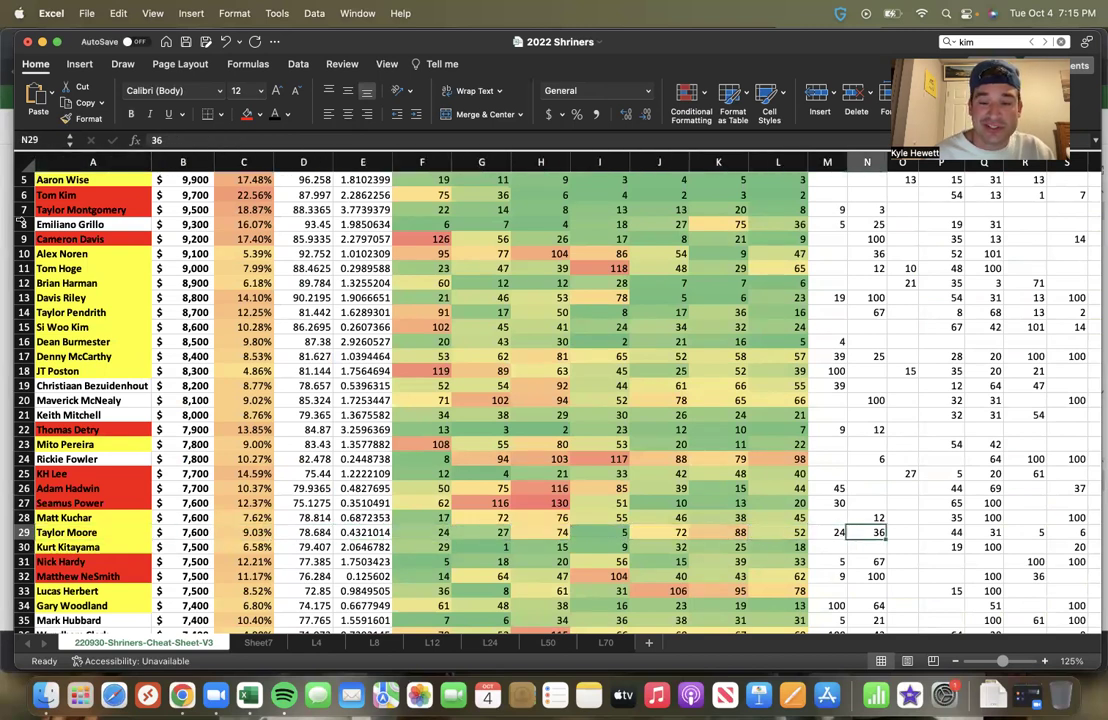
pyautogui.press('Right')
pyautogui.press('Right')
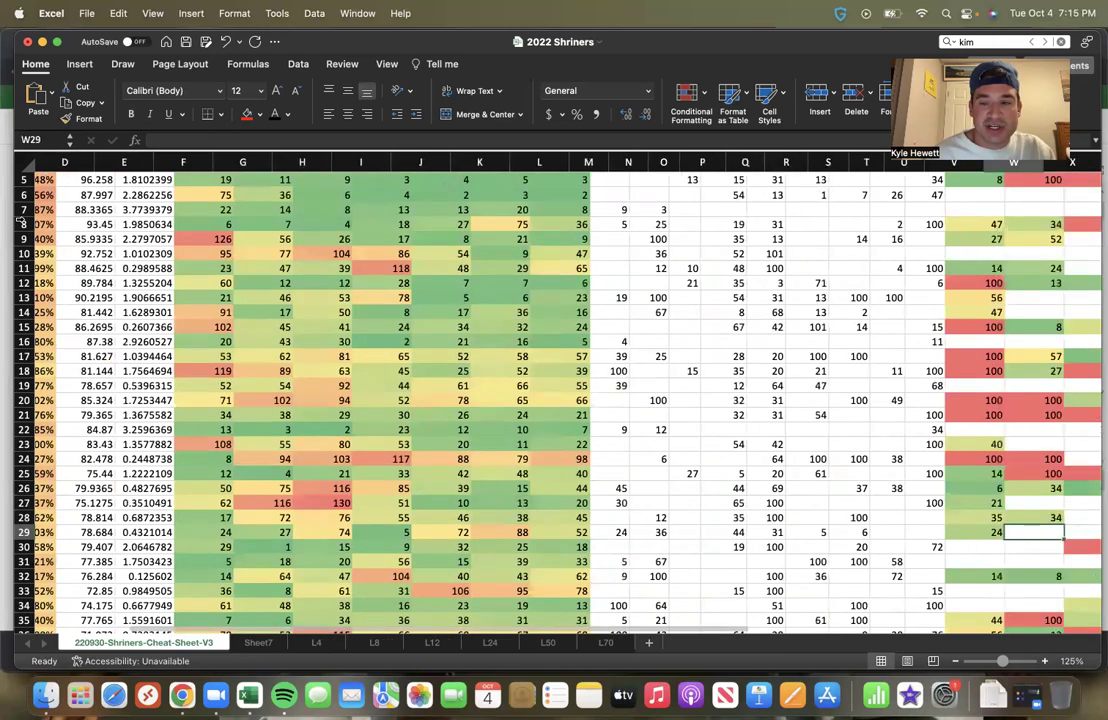
pyautogui.press('Left')
pyautogui.press('Left')
pyautogui.press('Left')
pyautogui.press('Left')
pyautogui.press('Left')
pyautogui.press('Left')
pyautogui.press('Left')
pyautogui.press('Left')
pyautogui.press('Left')
pyautogui.press('Left')
pyautogui.press('Left')
pyautogui.press('Left')
pyautogui.press('Left')
pyautogui.press('Left')
pyautogui.press('Left')
pyautogui.press('Left')
pyautogui.press('Left')
pyautogui.press('Left')
pyautogui.press('Left')
pyautogui.press('Left')
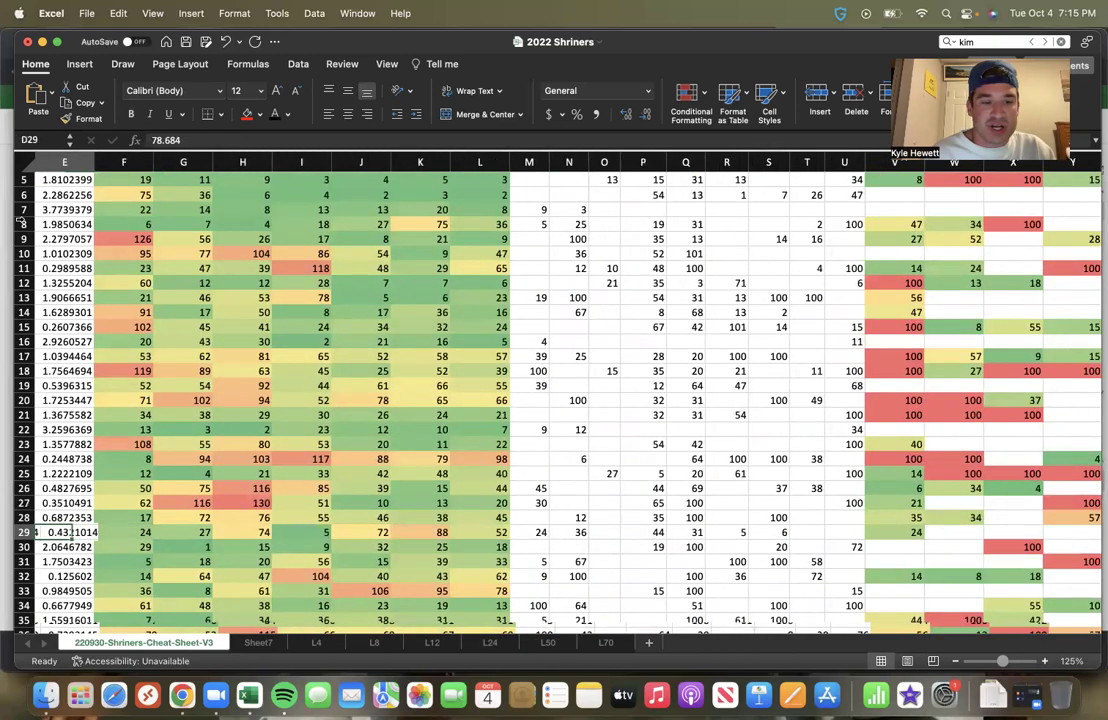
pyautogui.press('Left')
pyautogui.press('Left')
# Step: Re-examine Taylor Moore's salary, projected ownership and model rankings across his row
pyautogui.press('Right')
pyautogui.press('Right')
pyautogui.press('Right')
pyautogui.press('Right')
pyautogui.press('Right')
pyautogui.press('Right')
pyautogui.press('Right')
pyautogui.press('Right')
pyautogui.press('Right')
pyautogui.press('Right')
pyautogui.press('Right')
pyautogui.press('Right')
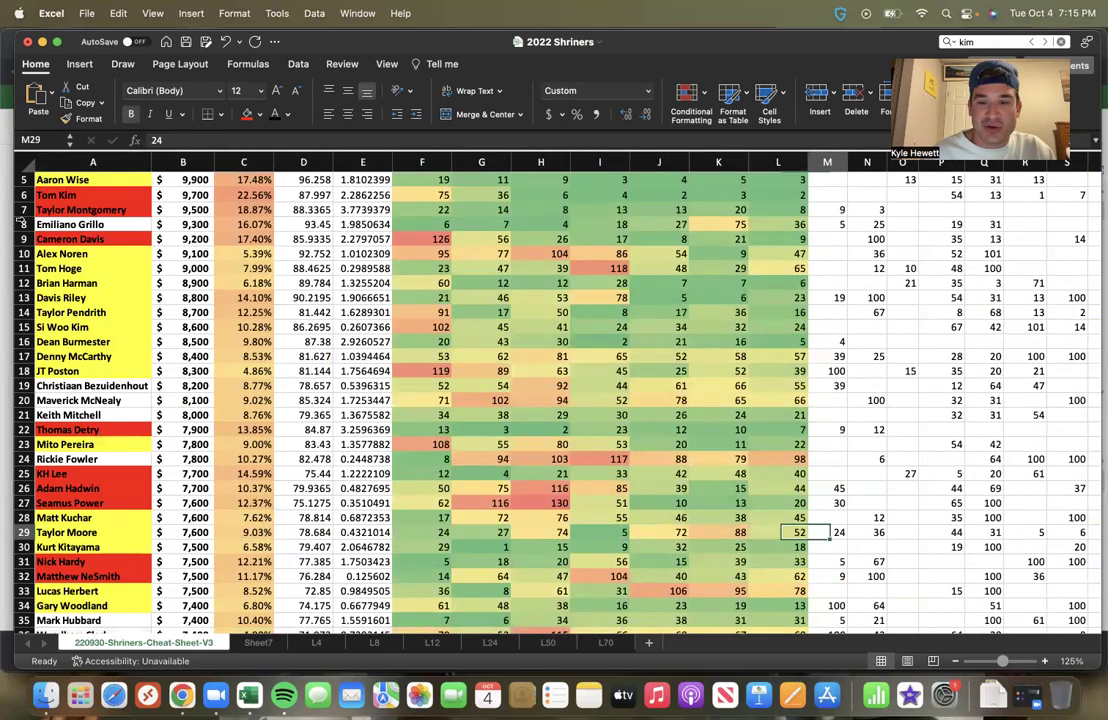
pyautogui.press('Right')
pyautogui.press('Right')
pyautogui.press('Right')
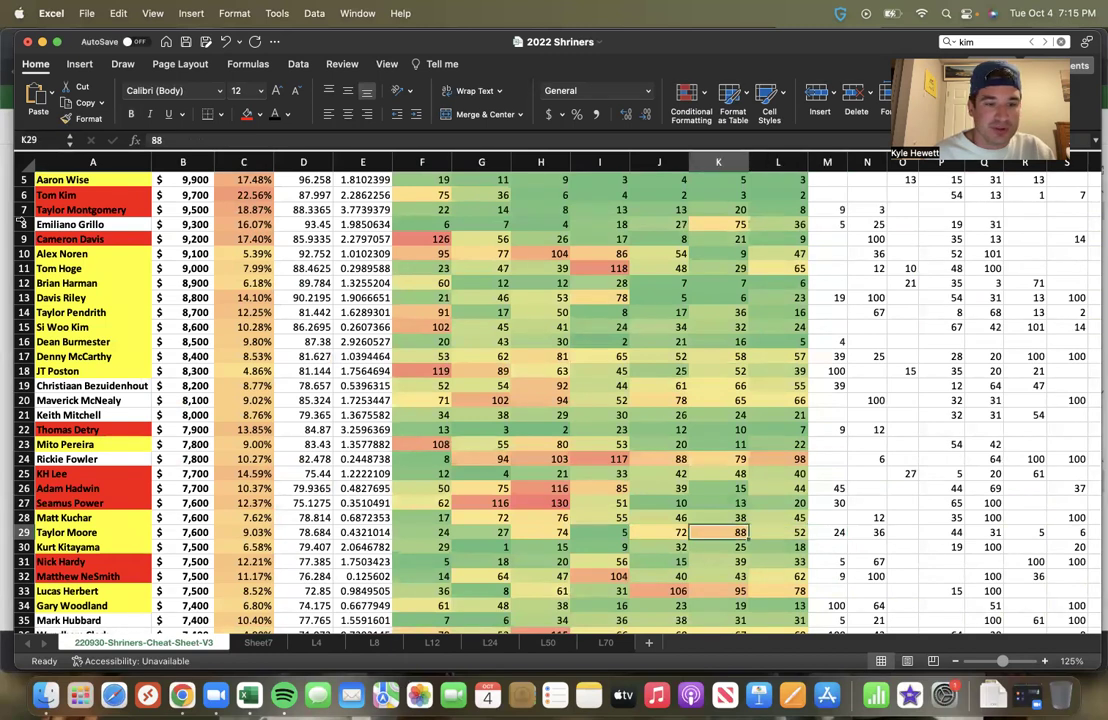
# Step: Check Taylor Moore's recent finishes through to his most recent result at this event
pyautogui.press('Right')
pyautogui.press('Right')
pyautogui.press('Right')
pyautogui.press('Right')
pyautogui.press('Right')
pyautogui.press('Right')
pyautogui.press('Right')
pyautogui.press('Right')
pyautogui.press('Right')
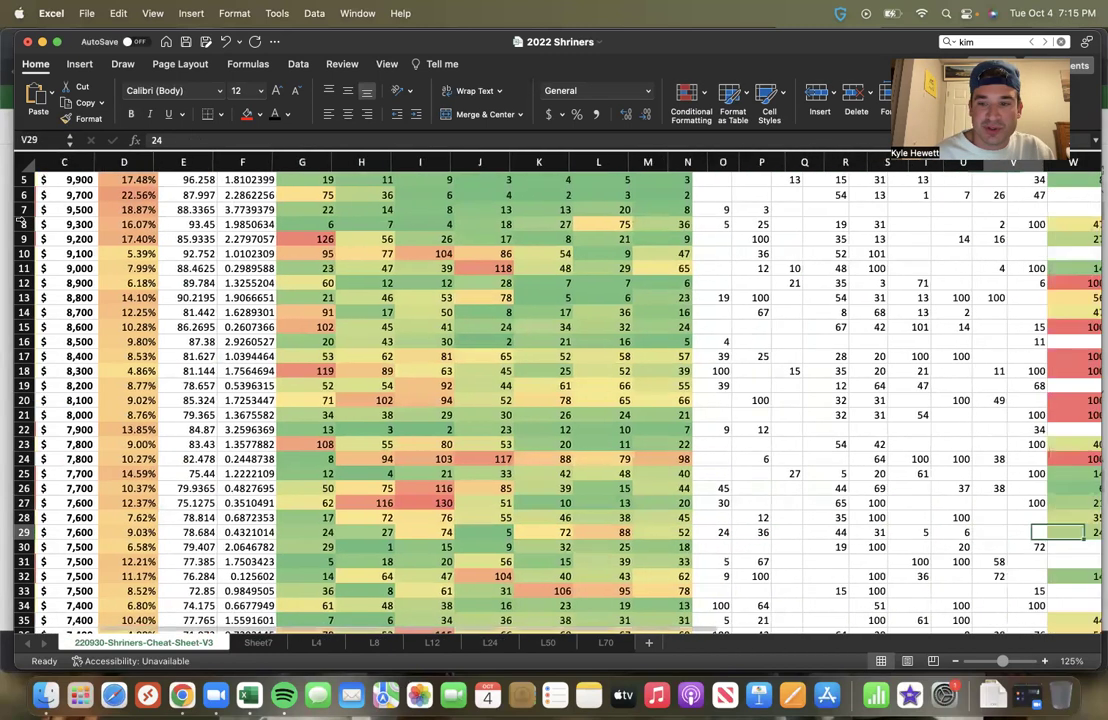
# Step: Return along Taylor Moore's row from his event history to his name
pyautogui.press('Left')
pyautogui.press('Left')
pyautogui.press('Left')
pyautogui.press('Left')
pyautogui.press('Left')
pyautogui.press('Left')
pyautogui.press('Left')
pyautogui.press('Left')
pyautogui.press('Left')
pyautogui.press('Left')
pyautogui.press('Left')
pyautogui.press('Left')
pyautogui.press('Left')
pyautogui.press('Left')
pyautogui.press('Left')
pyautogui.press('Left')
pyautogui.press('Left')
pyautogui.press('Left')
pyautogui.press('Left')
pyautogui.press('Left')
pyautogui.press('Left')
pyautogui.press('Left')
pyautogui.press('Left')
pyautogui.press('Left')
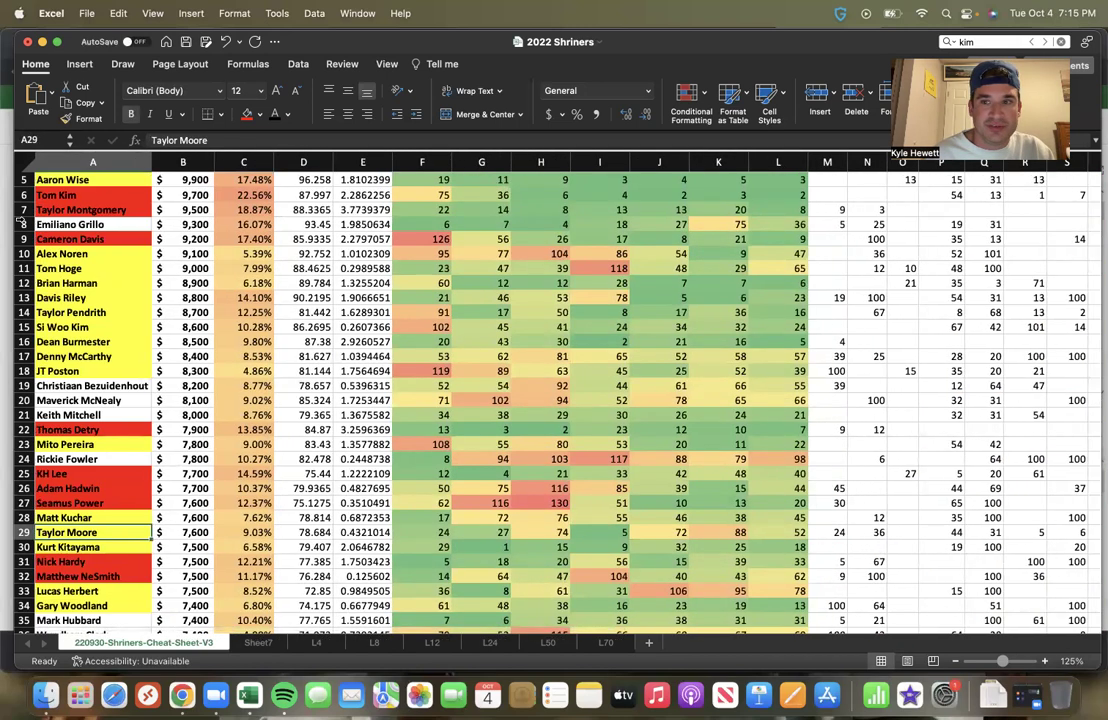
# Step: Go down the golfer list from Kurt Kitayama through the $7,500 group to Wyndham Clark at $7,400
pyautogui.press('Down')
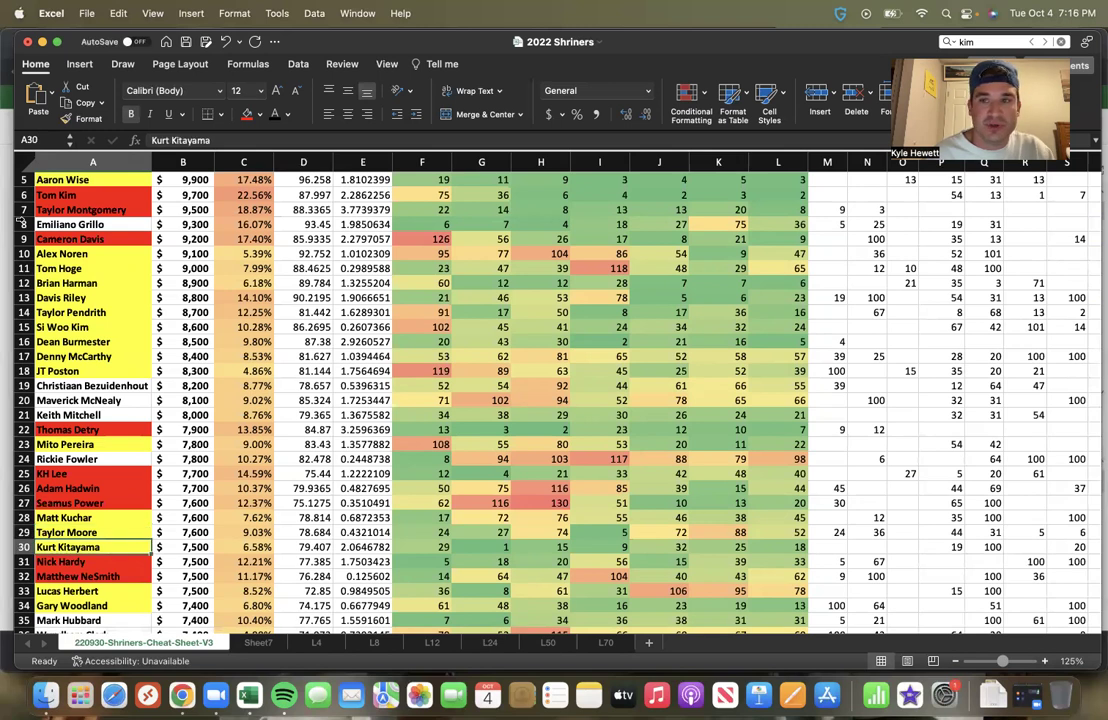
pyautogui.press('Down')
pyautogui.press('Down')
pyautogui.press('Down')
pyautogui.press('Down')
pyautogui.press('Down')
pyautogui.press('Down')
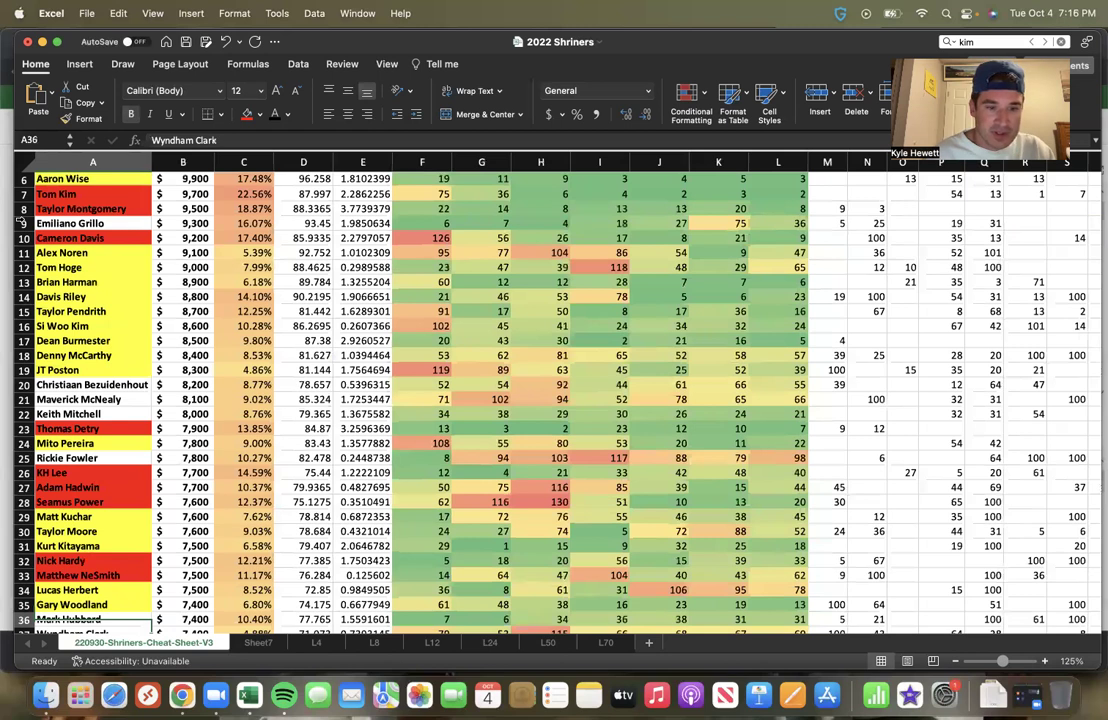
# Step: Review Nick Hardy's row from salary and projected ownership through the model rankings to his latest finish
pyautogui.press('Up')
pyautogui.press('Up')
pyautogui.press('Up')
pyautogui.press('Up')
pyautogui.press('Up')
pyautogui.press('Right')
pyautogui.press('Right')
pyautogui.press('Right')
pyautogui.press('Right')
pyautogui.press('Right')
pyautogui.press('Right')
pyautogui.press('Right')
pyautogui.press('Right')
pyautogui.press('Right')
pyautogui.press('Right')
pyautogui.press('Right')
pyautogui.press('Right')
pyautogui.press('Left')
pyautogui.press('Left')
pyautogui.press('Left')
pyautogui.press('Left')
pyautogui.press('Left')
pyautogui.press('Left')
pyautogui.press('Left')
pyautogui.press('Left')
pyautogui.press('Left')
pyautogui.press('Left')
pyautogui.press('Left')
pyautogui.press('Left')
# Step: Re-examine Nick Hardy's model rankings and latest finish, ending back at his name
pyautogui.press('Right')
pyautogui.press('Right')
pyautogui.press('Right')
pyautogui.press('Right')
pyautogui.press('Right')
pyautogui.press('Right')
pyautogui.press('Right')
pyautogui.press('Right')
pyautogui.press('Right')
pyautogui.press('Right')
pyautogui.press('Right')
pyautogui.press('Right')
pyautogui.press('Left')
pyautogui.press('Left')
pyautogui.press('Left')
pyautogui.press('Left')
pyautogui.press('Left')
pyautogui.press('Left')
pyautogui.press('Left')
pyautogui.press('Left')
pyautogui.press('Left')
pyautogui.press('Left')
pyautogui.press('Left')
pyautogui.press('Left')
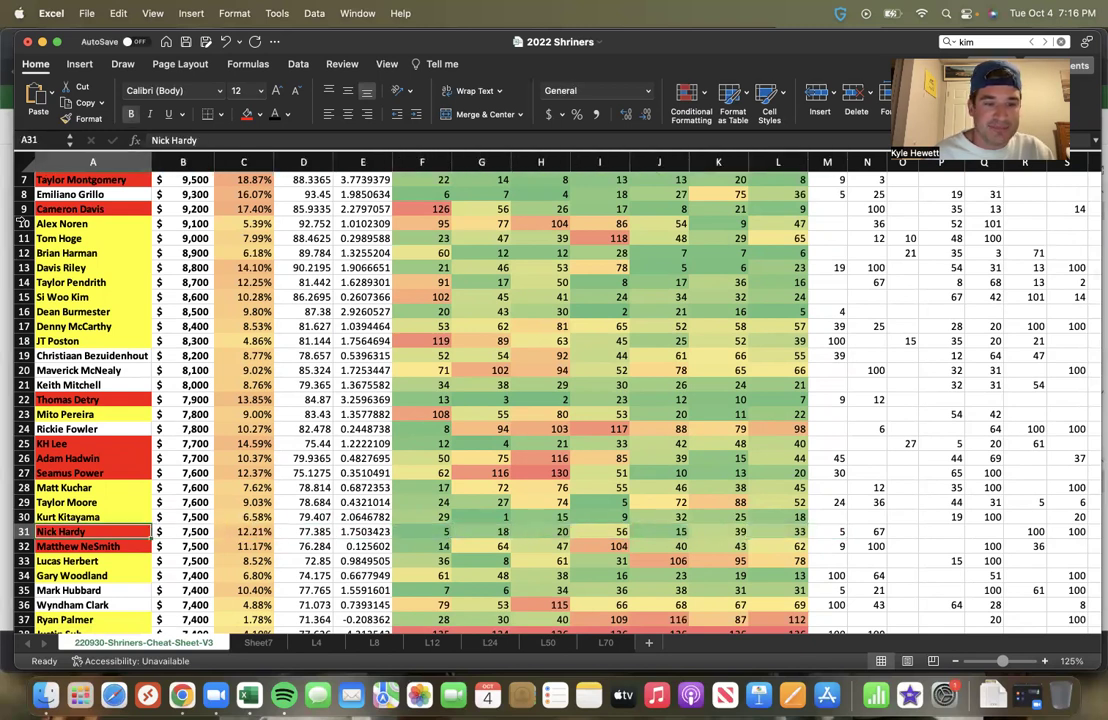
# Step: Compare Matthew NeSmith with the golfers listed just above him, ending on Kurt Kitayama
pyautogui.press('Down')
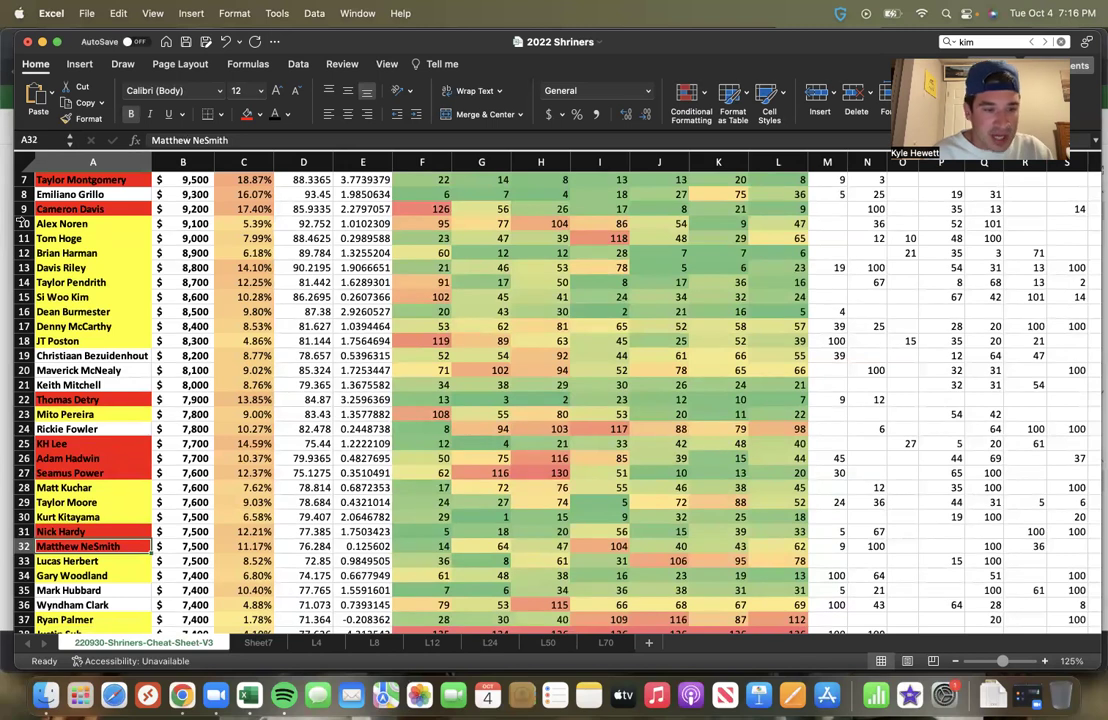
pyautogui.press('Up')
pyautogui.press('Up')
pyautogui.press('Up')
pyautogui.press('Down')
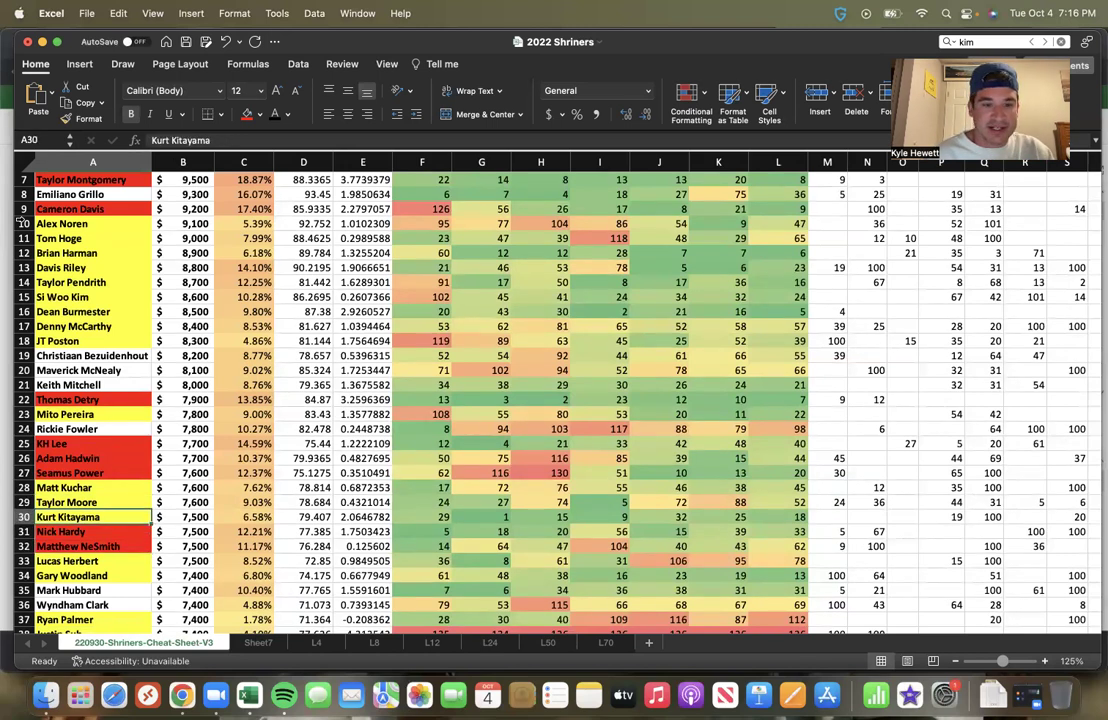
# Step: Examine Kurt Kitayama's salary, projected ownership, model rankings and recent-results columns across his row
pyautogui.press('Right')
pyautogui.press('Right')
pyautogui.press('Right')
pyautogui.press('Right')
pyautogui.press('Right')
pyautogui.press('Right')
pyautogui.press('Right')
pyautogui.press('Right')
pyautogui.press('Right')
pyautogui.press('Right')
pyautogui.press('Right')
pyautogui.press('Right')
pyautogui.press('Right')
pyautogui.press('Right')
pyautogui.press('Left')
pyautogui.press('Left')
pyautogui.press('Left')
pyautogui.press('Left')
pyautogui.press('Left')
pyautogui.press('Left')
pyautogui.press('Left')
pyautogui.press('Left')
pyautogui.press('Left')
pyautogui.press('Left')
pyautogui.press('Left')
pyautogui.press('Left')
pyautogui.press('Left')
pyautogui.press('Left')
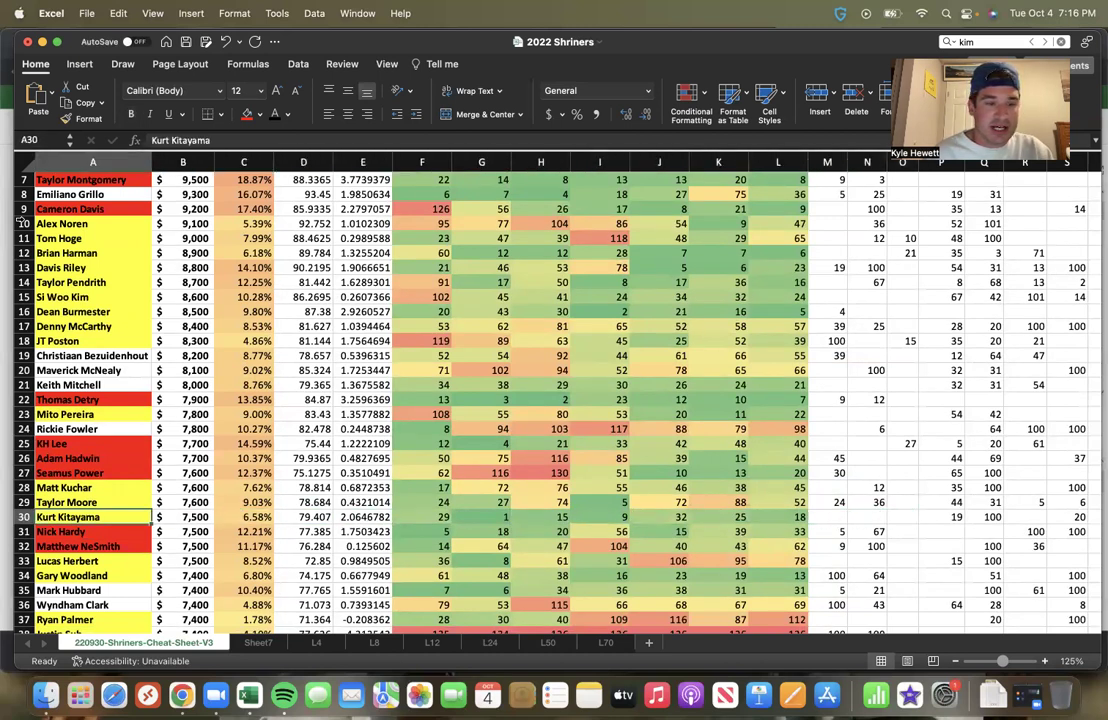
# Step: Go down the $7,500 golfers from Kurt Kitayama to Lucas Herbert
pyautogui.press('Down')
pyautogui.press('Down')
pyautogui.press('Down')
pyautogui.press('Down')
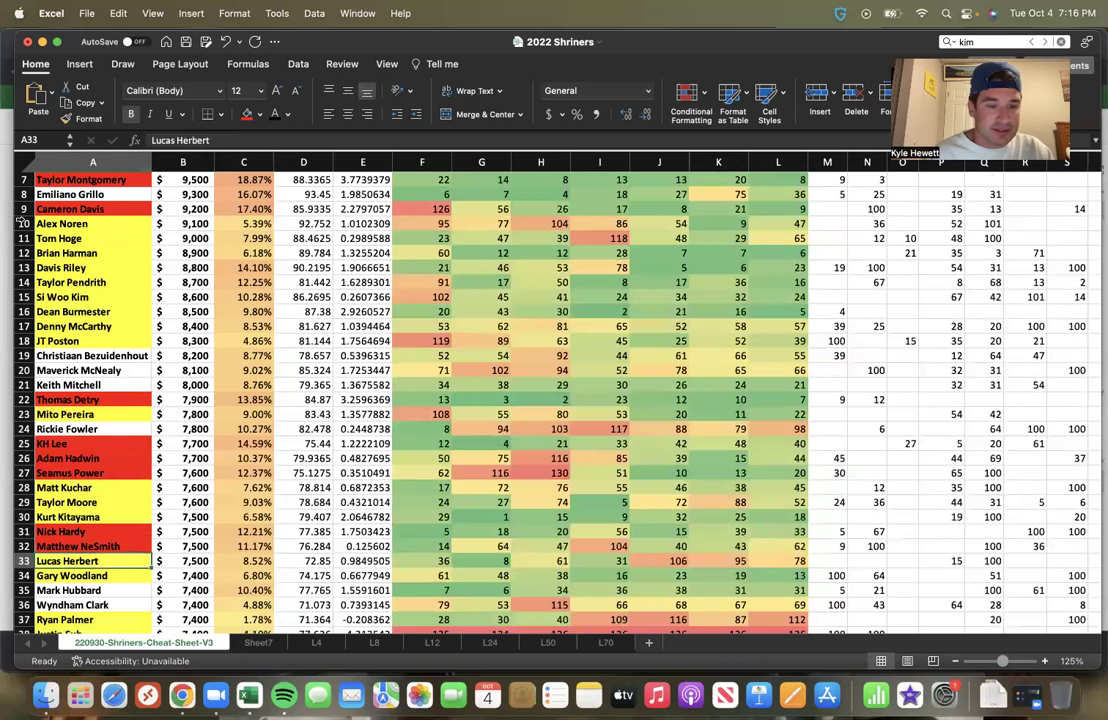
# Step: Compare the golfers from Lucas Herbert up through the $7,700 range, ending back on Nick Hardy
pyautogui.press('Up')
pyautogui.press('Up')
pyautogui.press('Up')
pyautogui.press('Up')
pyautogui.press('Up')
pyautogui.press('Up')
pyautogui.press('Up')
pyautogui.press('Up')
pyautogui.press('Down')
pyautogui.press('Up')
pyautogui.press('Down')
pyautogui.press('Up')
pyautogui.press('Up')
pyautogui.press('Down')
pyautogui.press('Down')
pyautogui.press('Down')
pyautogui.press('Down')
pyautogui.press('Down')
pyautogui.press('Down')
pyautogui.press('Down')
pyautogui.press('Up')
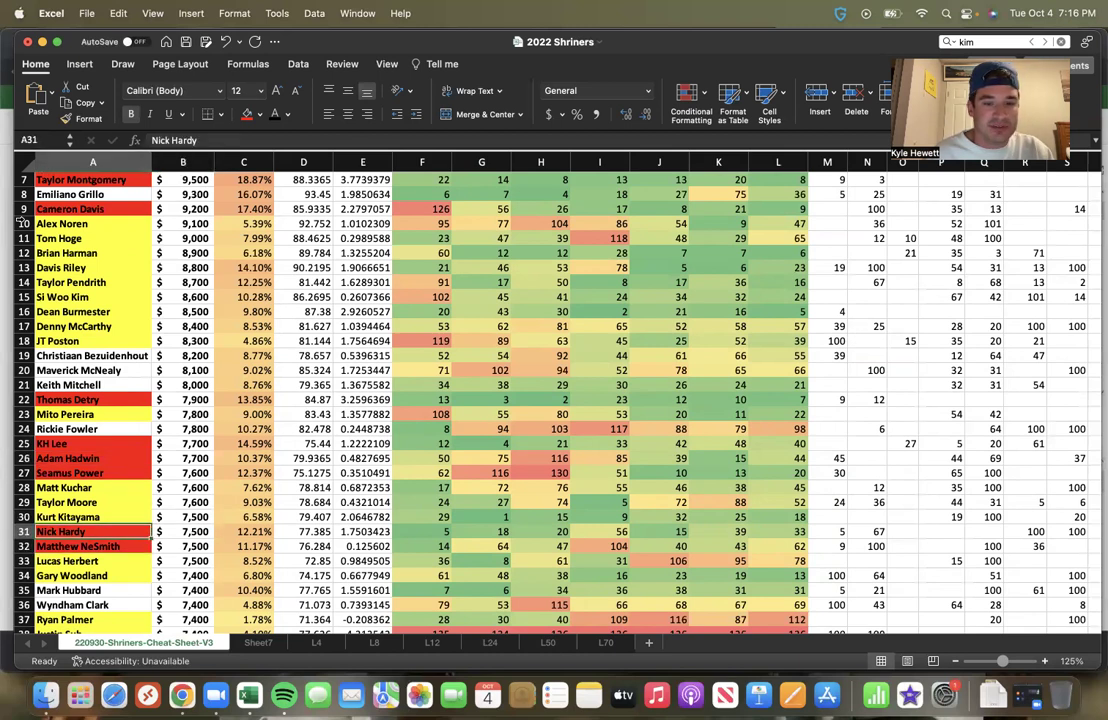
# Step: Check Nick Hardy's salary and projected ownership
pyautogui.press('Right')
pyautogui.press('Left')
pyautogui.press('Right')
pyautogui.press('Right')
pyautogui.press('Right')
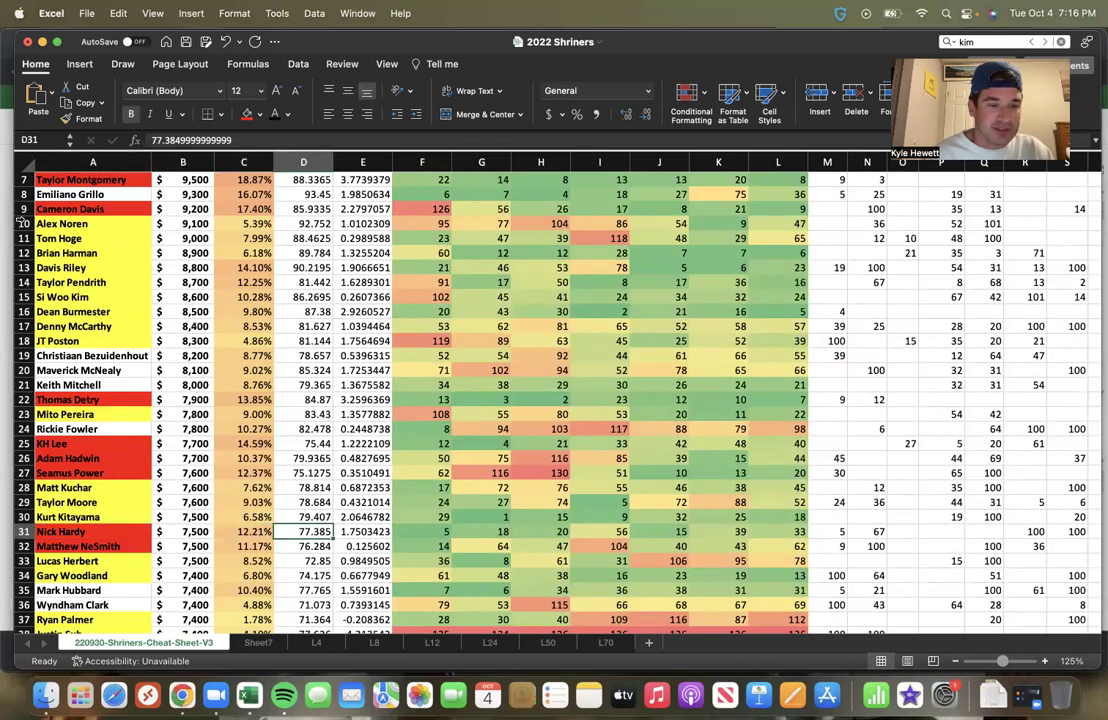
pyautogui.press('Left')
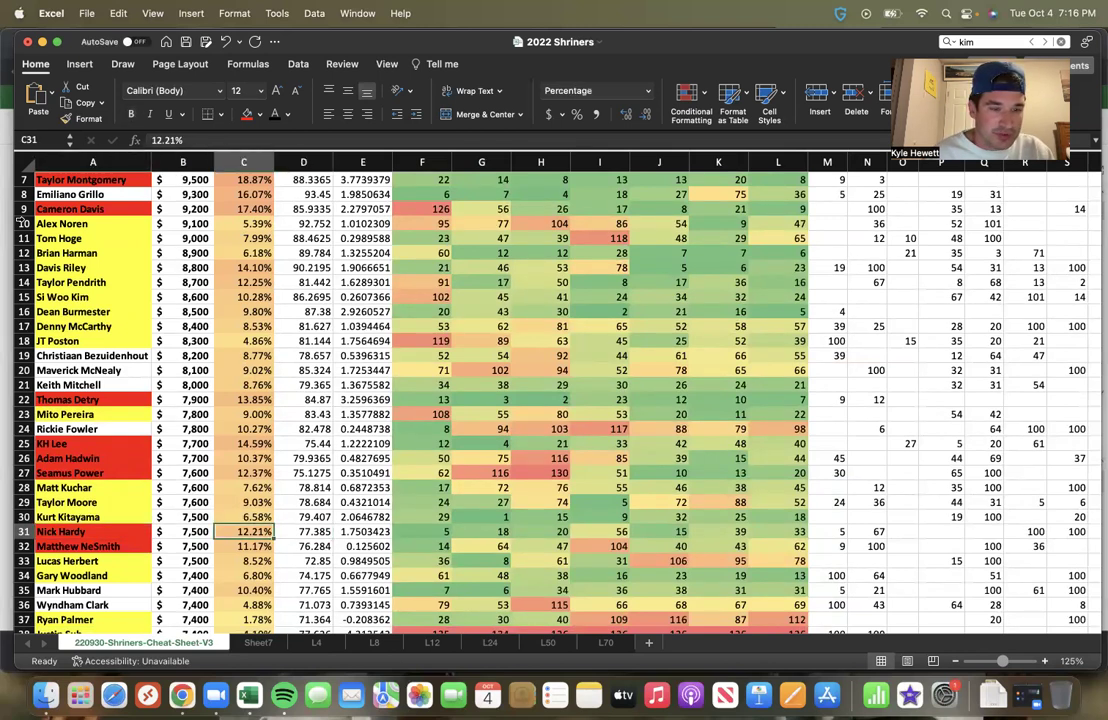
pyautogui.press('Left')
pyautogui.press('Left')
# Step: Compare the golfers between Taylor Moore at $7,600 and Lucas Herbert at $7,500
pyautogui.press('Down')
pyautogui.press('Down')
pyautogui.press('Up')
pyautogui.press('Up')
pyautogui.press('Up')
pyautogui.press('Up')
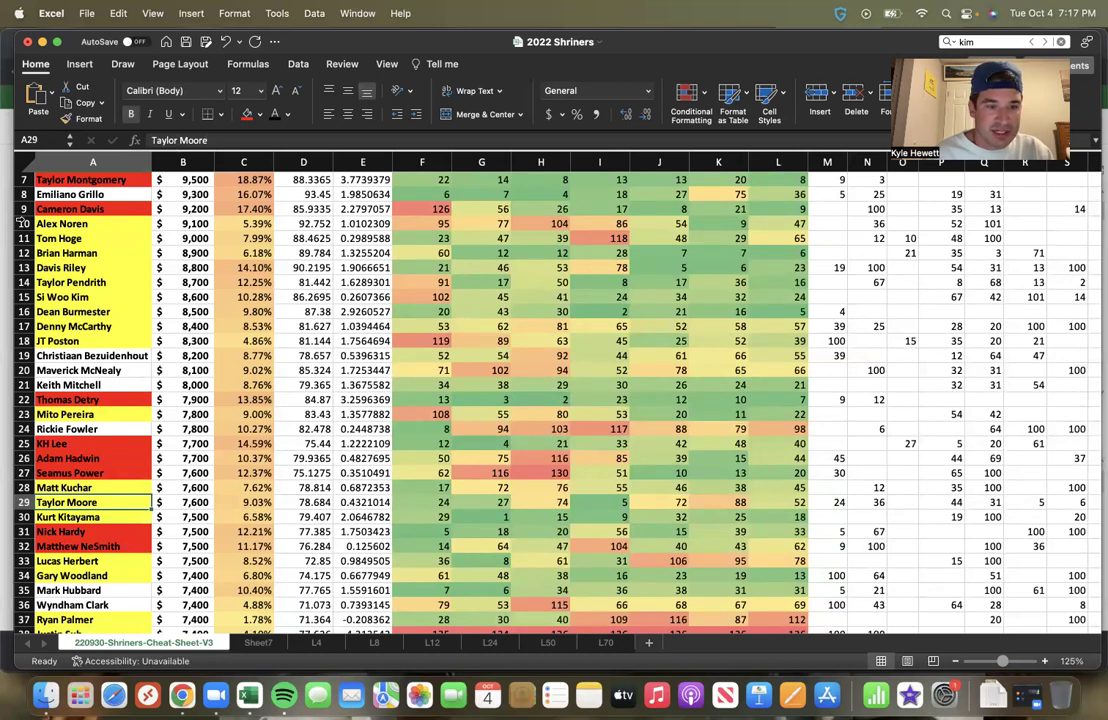
pyautogui.press('Down')
pyautogui.press('Down')
pyautogui.press('Down')
pyautogui.press('Up')
pyautogui.press('Up')
pyautogui.press('Up')
# Step: Look down the list through the $7,400 golfers to Troy Merritt, ending back on Lucas Herbert
pyautogui.press('Down')
pyautogui.press('Down')
pyautogui.press('Down')
pyautogui.press('Down')
pyautogui.press('Down')
pyautogui.press('Down')
pyautogui.press('Down')
pyautogui.press('Down')
pyautogui.press('Down')
pyautogui.press('Down')
pyautogui.press('Up')
pyautogui.press('Up')
pyautogui.press('Up')
pyautogui.press('Up')
pyautogui.press('Up')
pyautogui.press('Up')
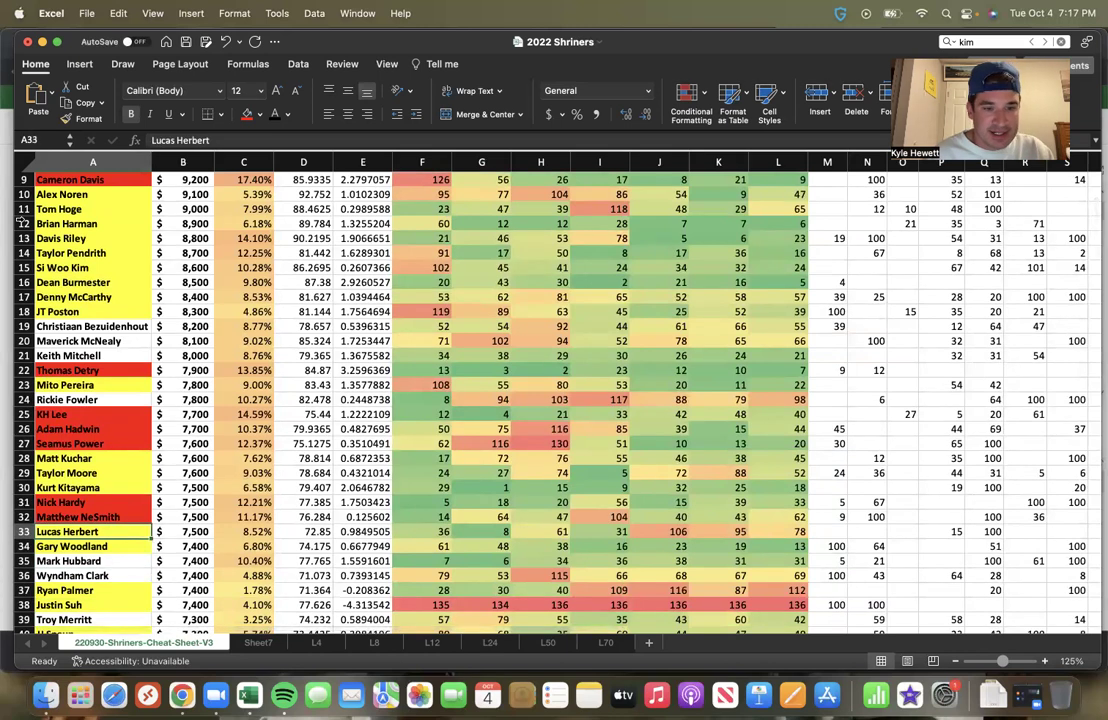
# Step: Examine Lucas Herbert's projected ownership and model rankings through to the last ranking column
pyautogui.press('Right')
pyautogui.press('Right')
pyautogui.press('Right')
pyautogui.press('Right')
pyautogui.press('Right')
pyautogui.press('Right')
pyautogui.press('Right')
pyautogui.press('Right')
pyautogui.press('Right')
pyautogui.press('Right')
pyautogui.press('Right')
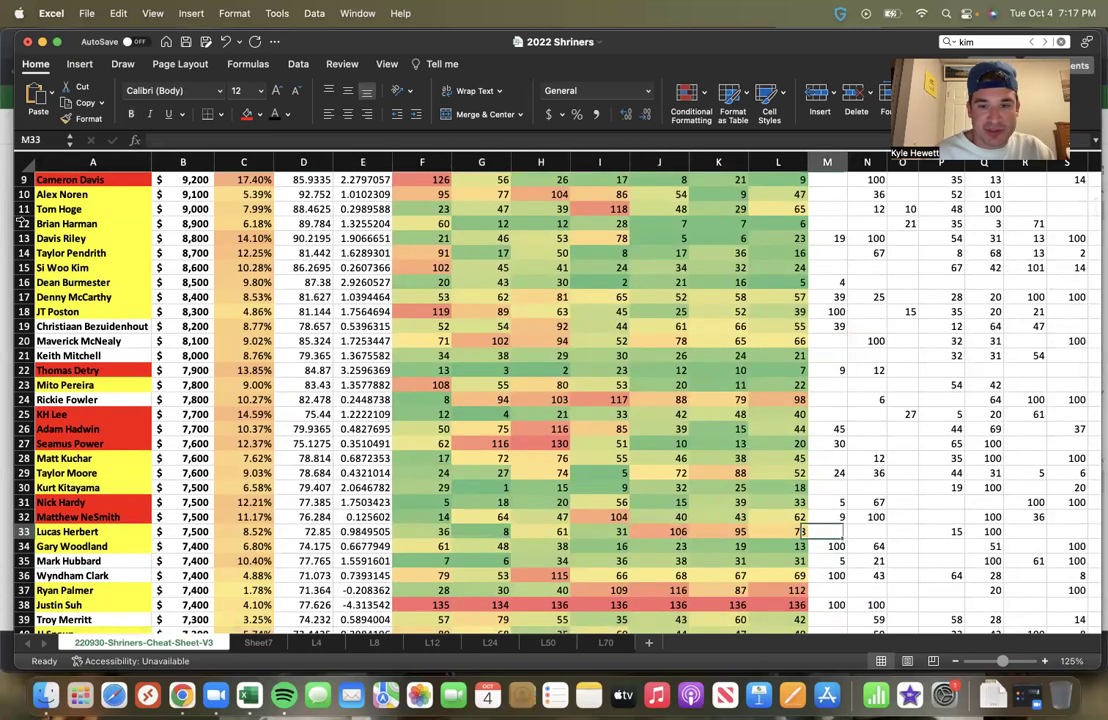
pyautogui.press('Left')
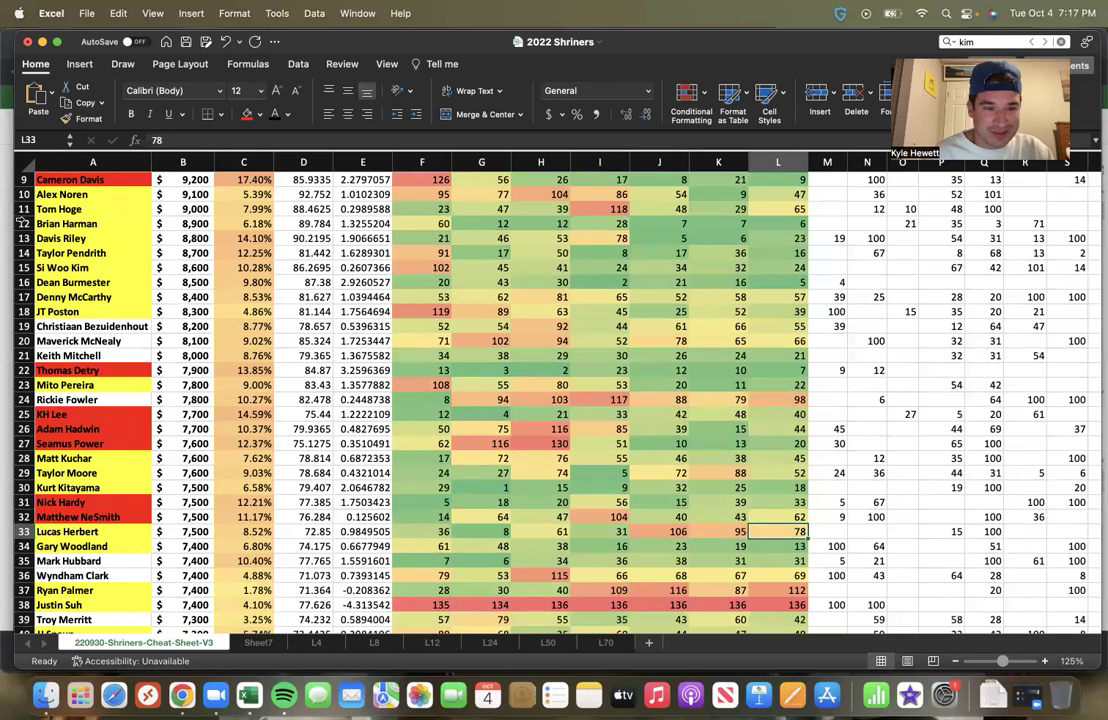
# Step: Review Lucas Herbert's model rankings again, working back from the last ranking column
pyautogui.press('Left')
pyautogui.press('Left')
pyautogui.press('Left')
pyautogui.press('Left')
pyautogui.press('Left')
pyautogui.press('Left')
pyautogui.press('Left')
pyautogui.press('Left')
pyautogui.press('Left')
pyautogui.press('Left')
pyautogui.press('Left')
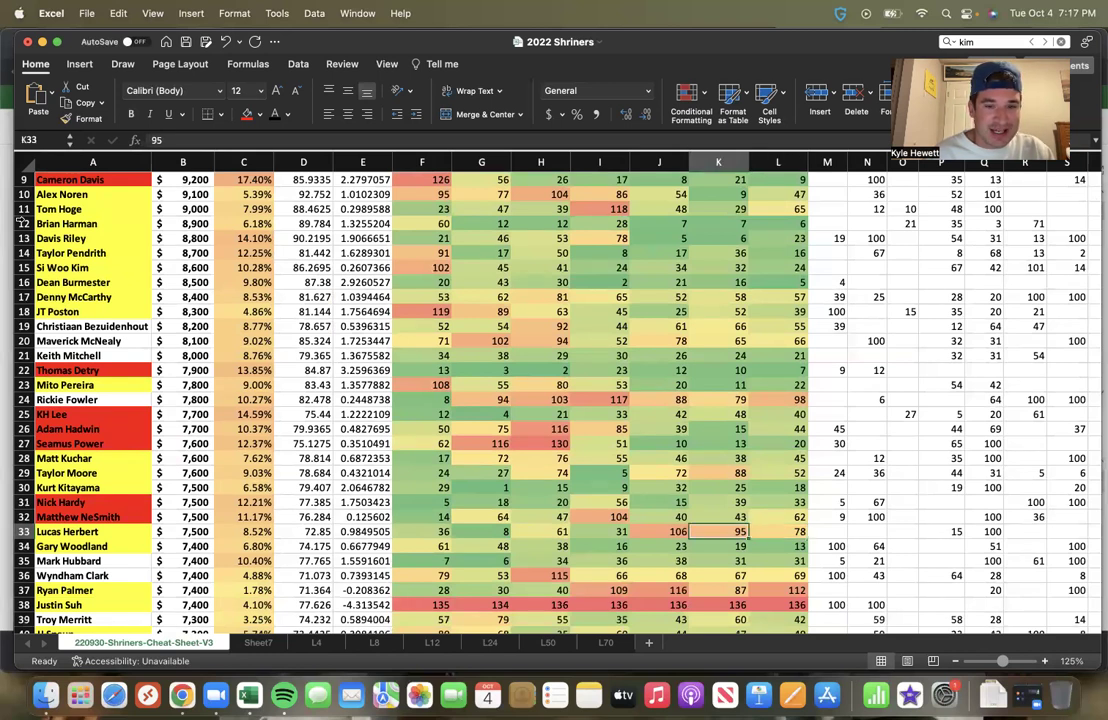
# Step: Examine Lucas Herbert's recent tournament results and past event history across his row, ending back on his name
pyautogui.press('Right')
pyautogui.press('Right')
pyautogui.press('Right')
pyautogui.press('Right')
pyautogui.press('Right')
pyautogui.press('Right')
pyautogui.press('Right')
pyautogui.press('Right')
pyautogui.press('Right')
pyautogui.press('Right')
pyautogui.press('Right')
pyautogui.press('Right')
pyautogui.press('Right')
pyautogui.press('Right')
pyautogui.press('Right')
pyautogui.press('Right')
pyautogui.press('Right')
pyautogui.press('Right')
pyautogui.press('Right')
pyautogui.press('Right')
pyautogui.press('Right')
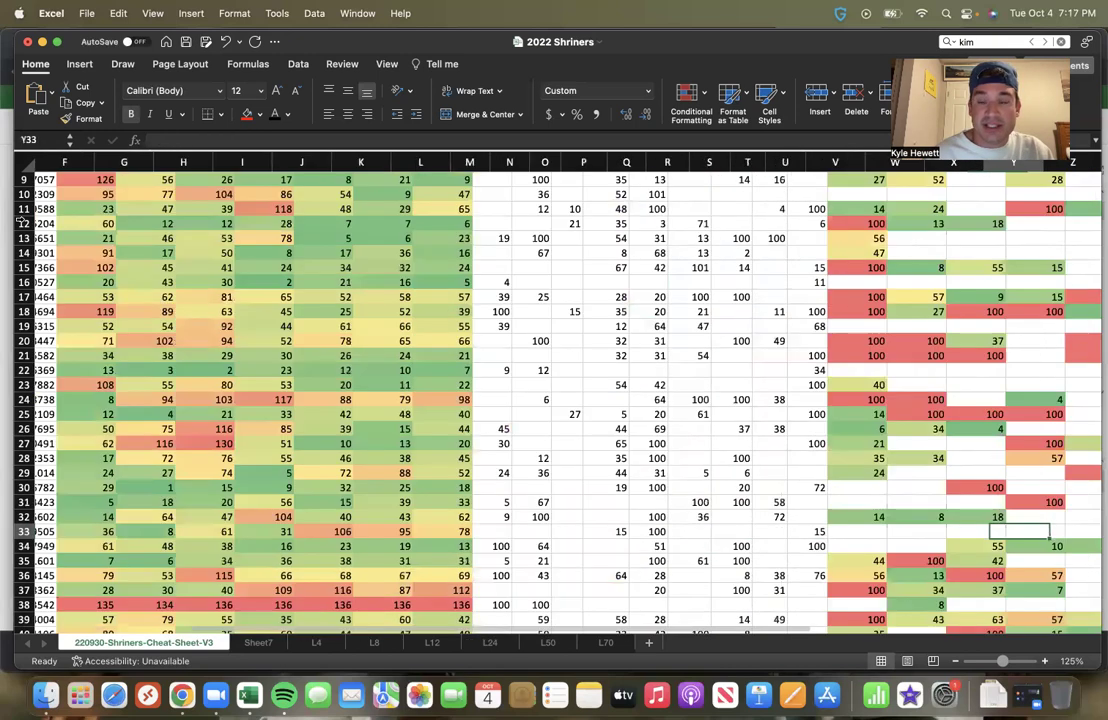
pyautogui.press('Left')
pyautogui.press('Left')
pyautogui.press('Left')
pyautogui.press('Left')
pyautogui.press('Left')
pyautogui.press('Left')
pyautogui.press('Left')
pyautogui.press('Left')
pyautogui.press('Left')
pyautogui.press('Left')
pyautogui.press('Left')
pyautogui.press('Left')
pyautogui.press('Left')
pyautogui.press('Left')
pyautogui.press('Left')
pyautogui.press('Left')
pyautogui.press('Left')
pyautogui.press('Left')
pyautogui.press('Left')
pyautogui.press('Left')
pyautogui.press('Left')
pyautogui.press('Left')
pyautogui.press('Left')
pyautogui.press('Left')
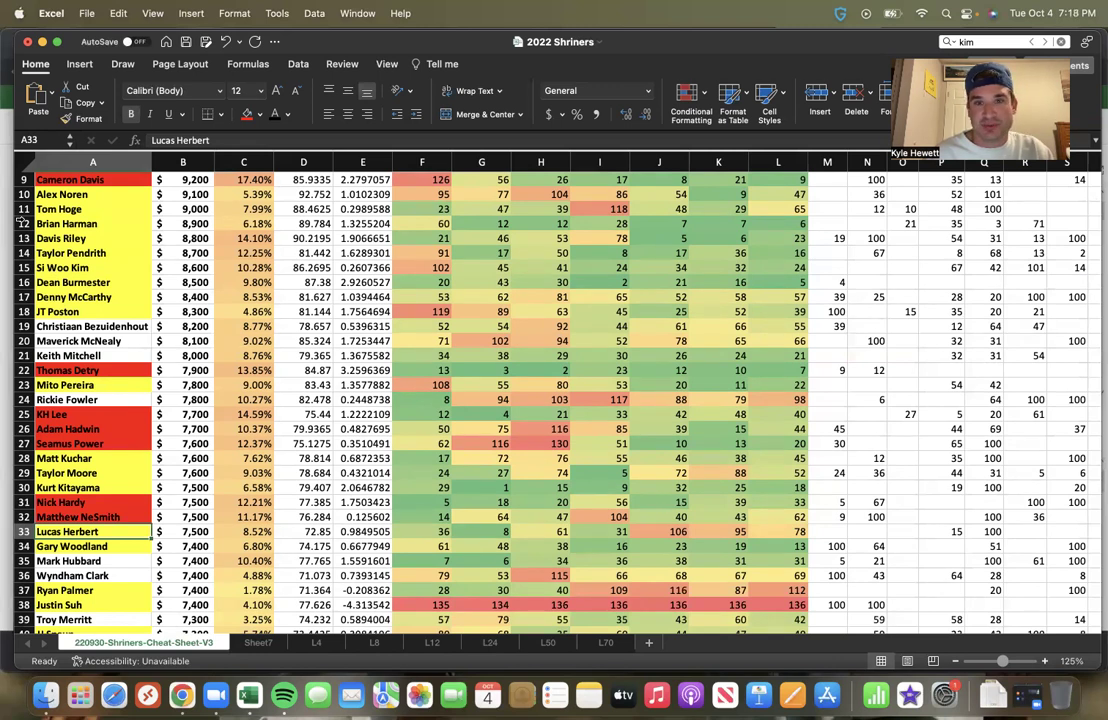
# Step: Examine Gary Woodland's salary, projected ownership and model rankings through to the last ranking column, ending back on his name
pyautogui.press('Down')
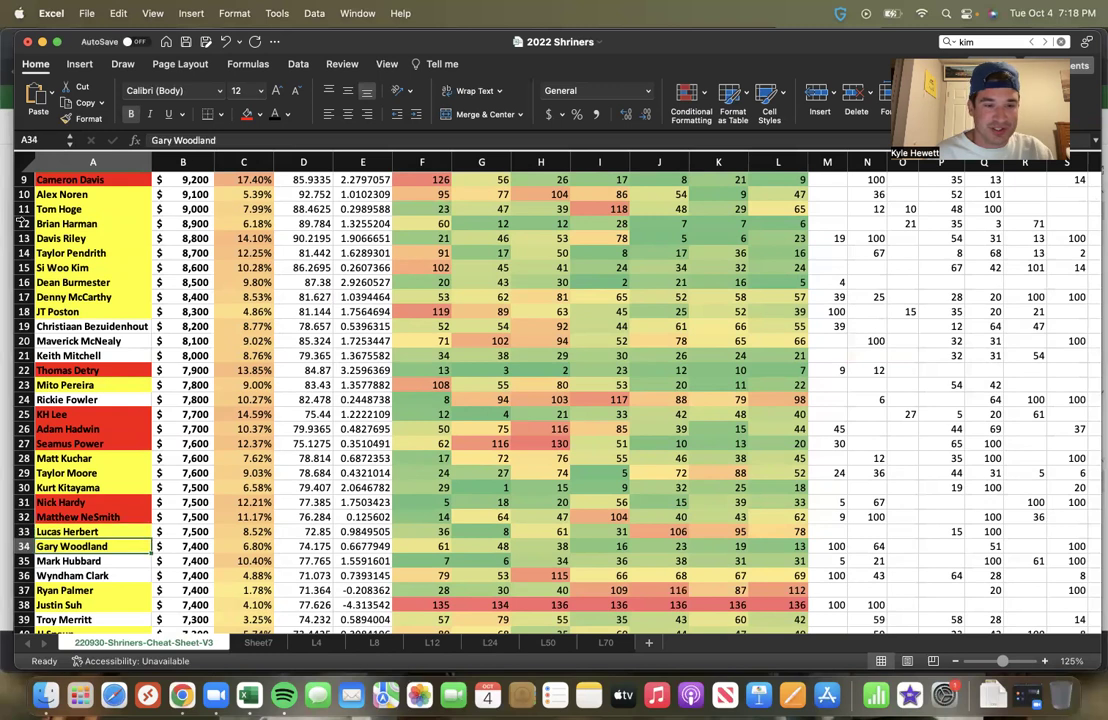
pyautogui.press('Right')
pyautogui.press('Right')
pyautogui.press('Right')
pyautogui.press('Right')
pyautogui.press('Right')
pyautogui.press('Right')
pyautogui.press('Right')
pyautogui.press('Right')
pyautogui.press('Right')
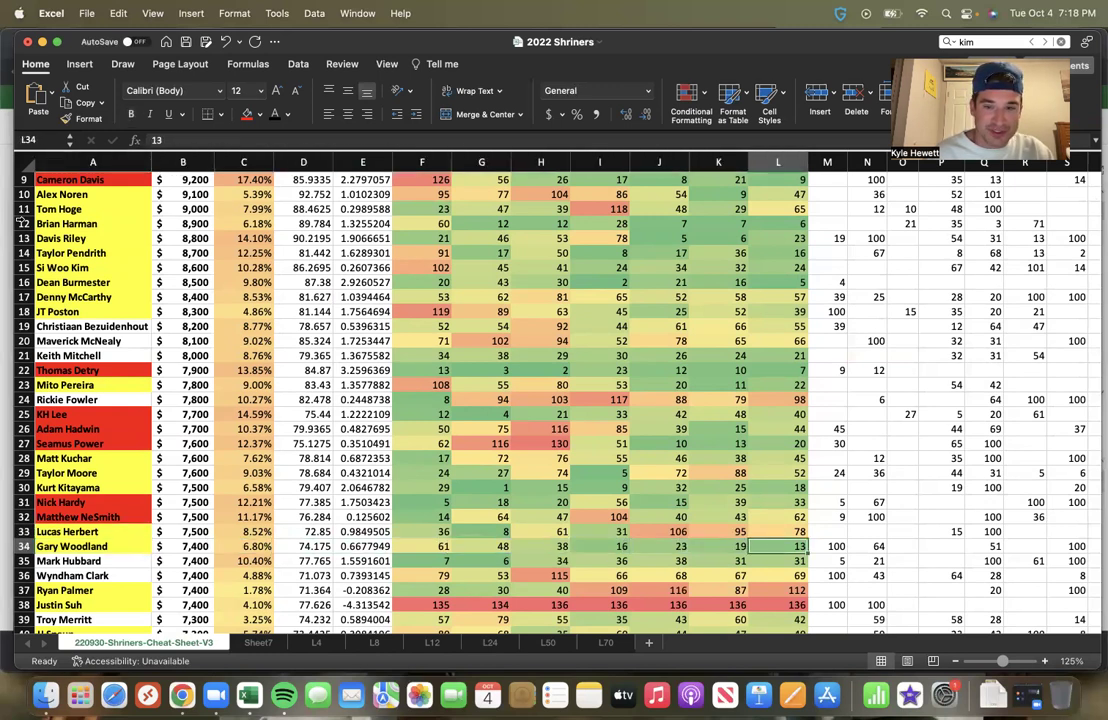
pyautogui.press('Left')
pyautogui.press('Left')
pyautogui.press('Left')
pyautogui.press('Left')
pyautogui.press('Left')
pyautogui.press('Left')
pyautogui.press('Left')
pyautogui.press('Left')
pyautogui.press('Left')
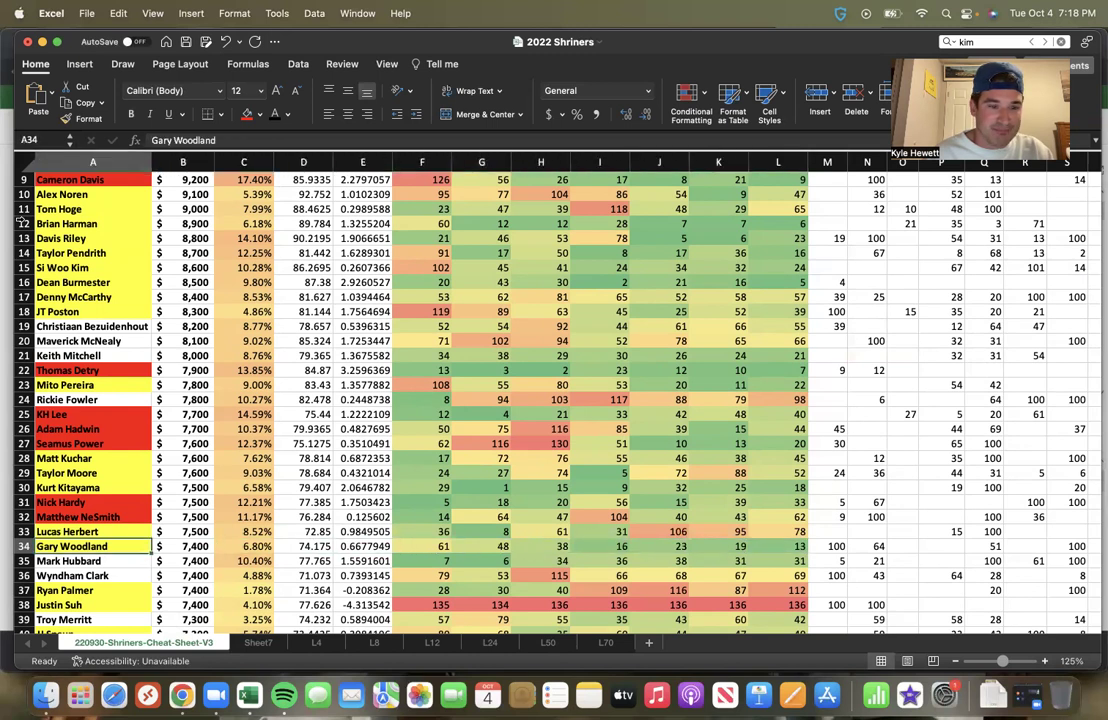
# Step: Look over the $7,400 golfers below Gary Woodland, ending on Mark Hubbard
pyautogui.press('Down')
pyautogui.press('Down')
pyautogui.press('Down')
pyautogui.press('Down')
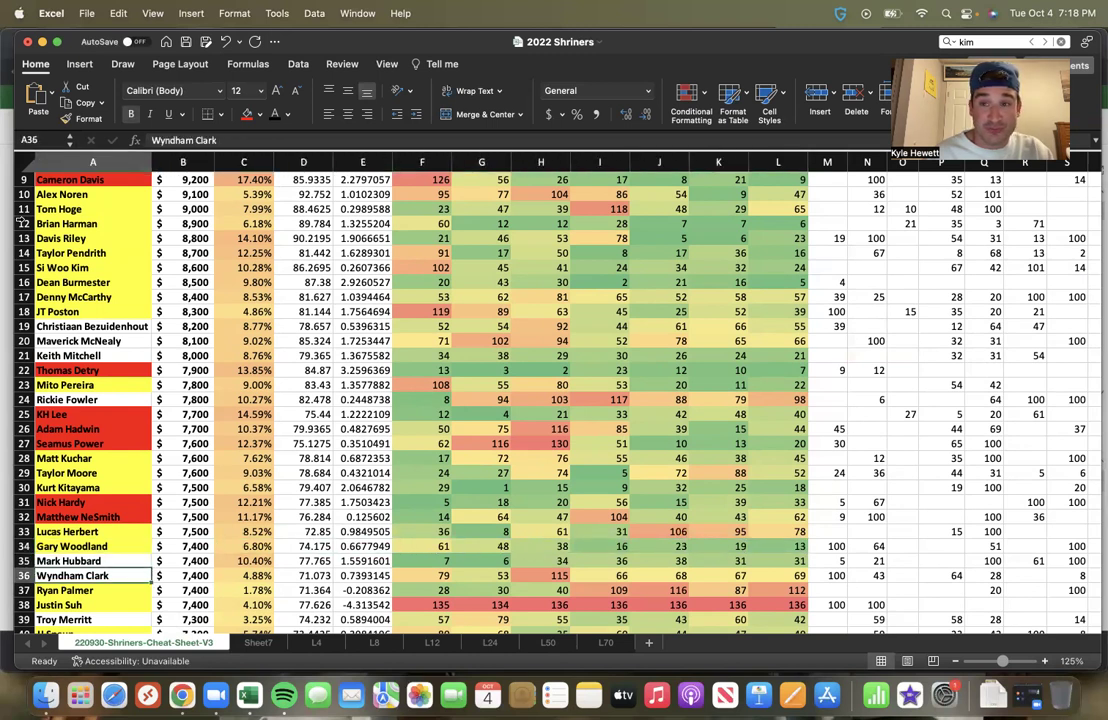
pyautogui.press('Up')
pyautogui.press('Up')
pyautogui.press('Up')
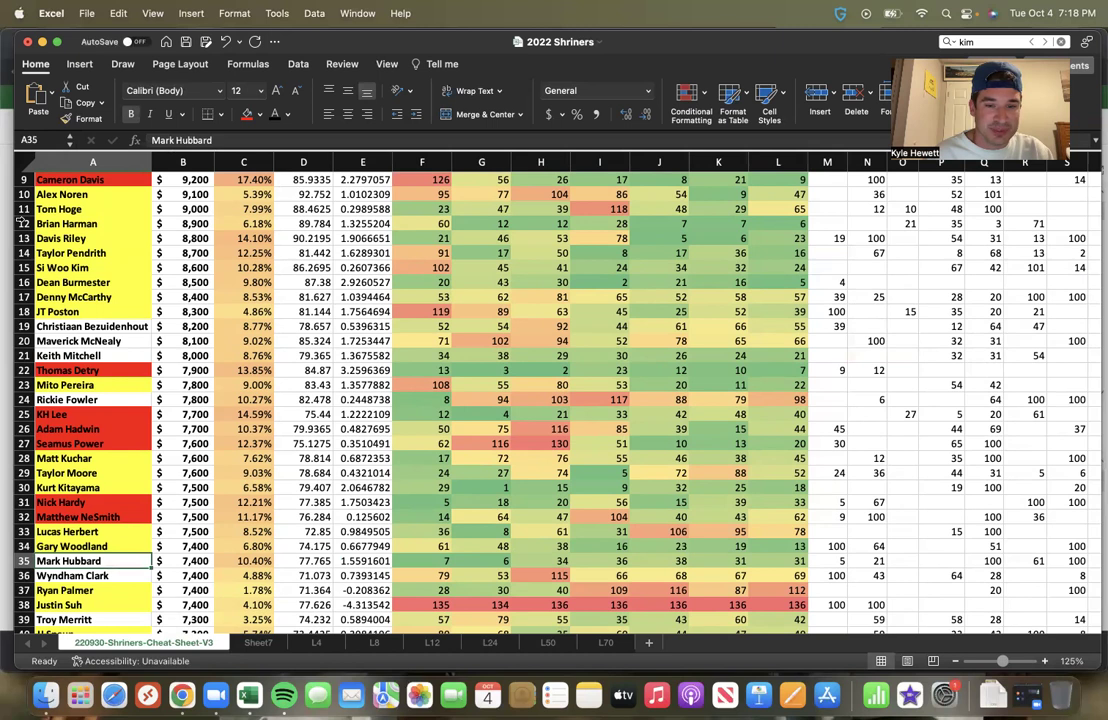
# Step: Compare the projected ownership and salary of the two $7,400 golfers in rows 34 and 35
pyautogui.press('Right')
pyautogui.press('Right')
pyautogui.press('Right')
pyautogui.press('Left')
pyautogui.press('Left')
pyautogui.press('Left')
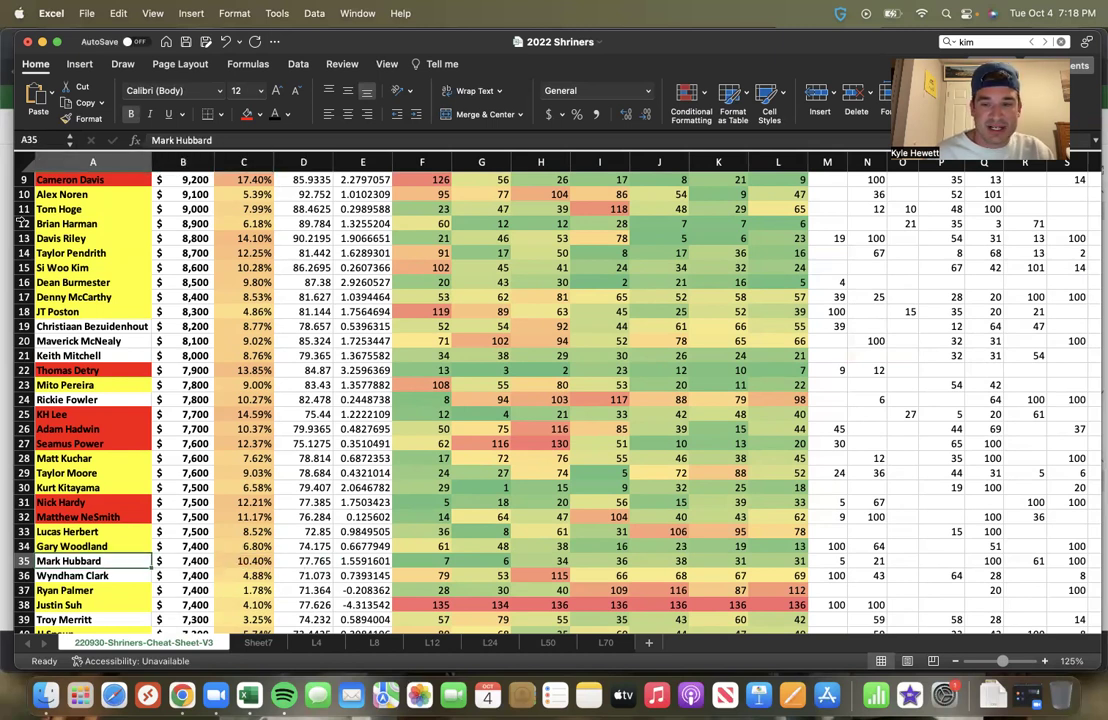
pyautogui.press('Up')
pyautogui.press('Down')
pyautogui.press('Up')
pyautogui.press('Right')
pyautogui.press('Right')
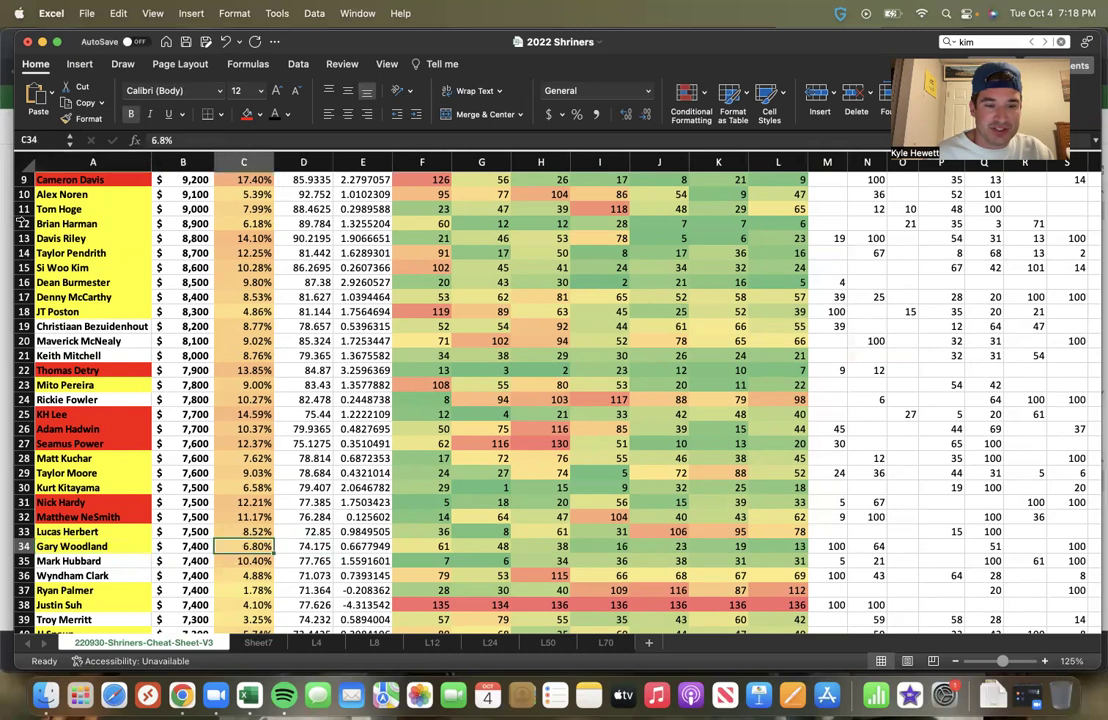
pyautogui.press('Left')
pyautogui.press('Left')
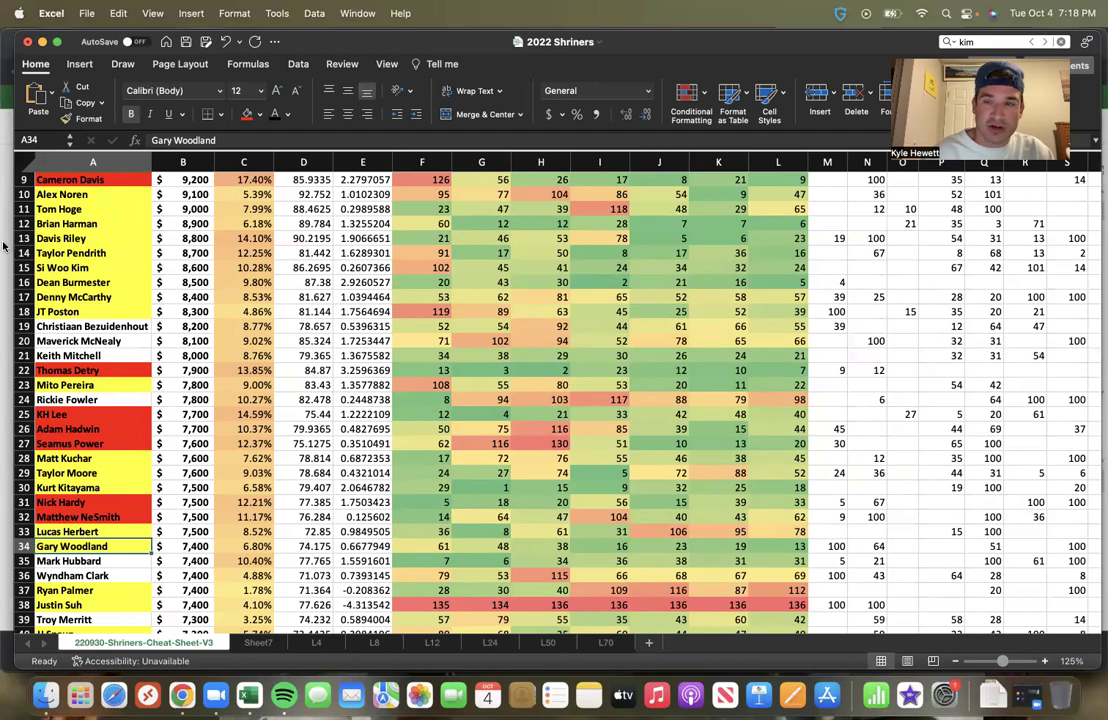
# Step: Select rows 35 and 34 in turn and examine row 34's form rankings and tournament results across the columns
pyautogui.scroll(-3, 90, 283)
pyautogui.scroll(-1, 90, 283)
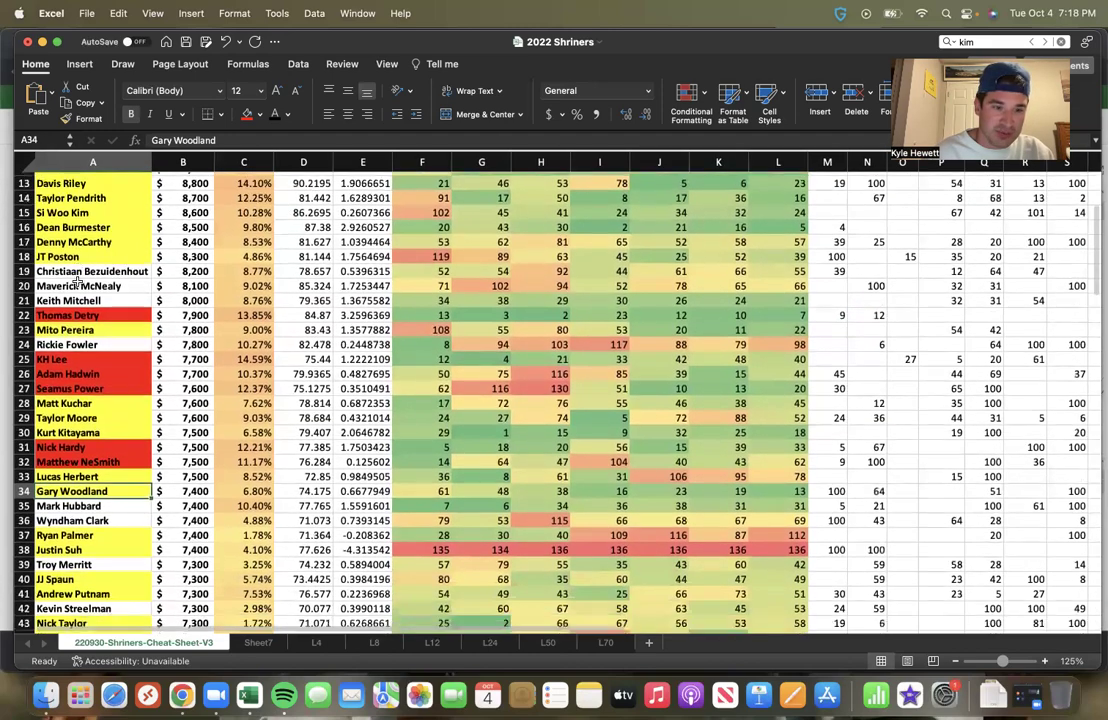
pyautogui.scroll(-2, 80, 420)
pyautogui.scroll(-2, 92, 487)
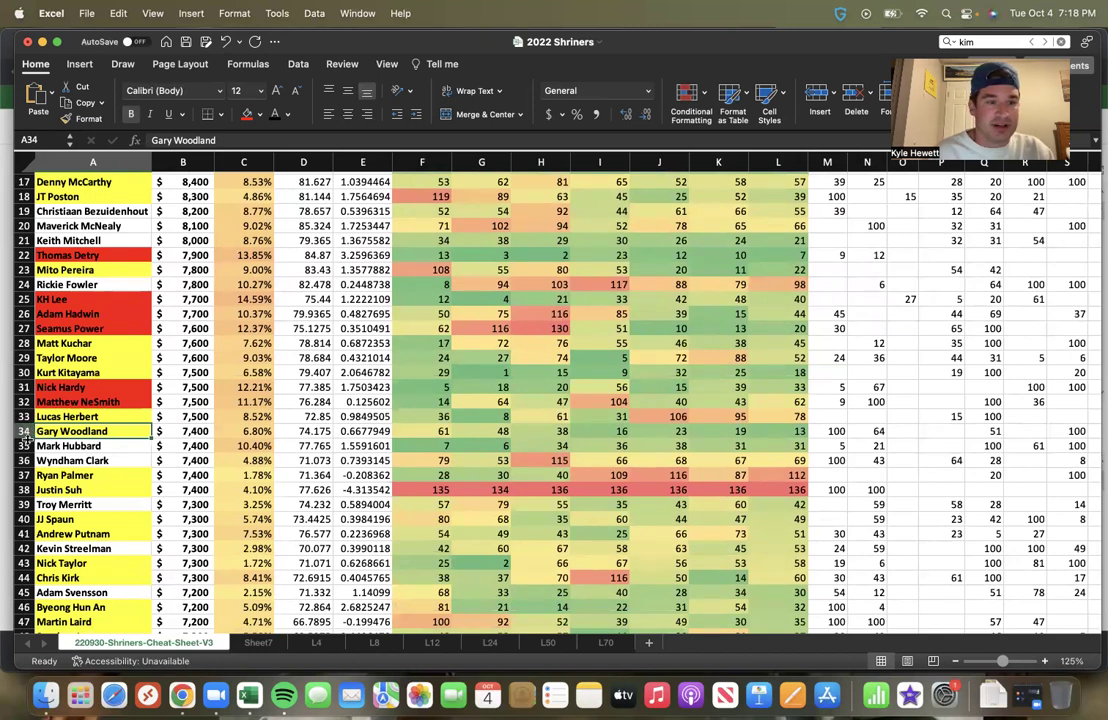
pyautogui.click(22, 445)
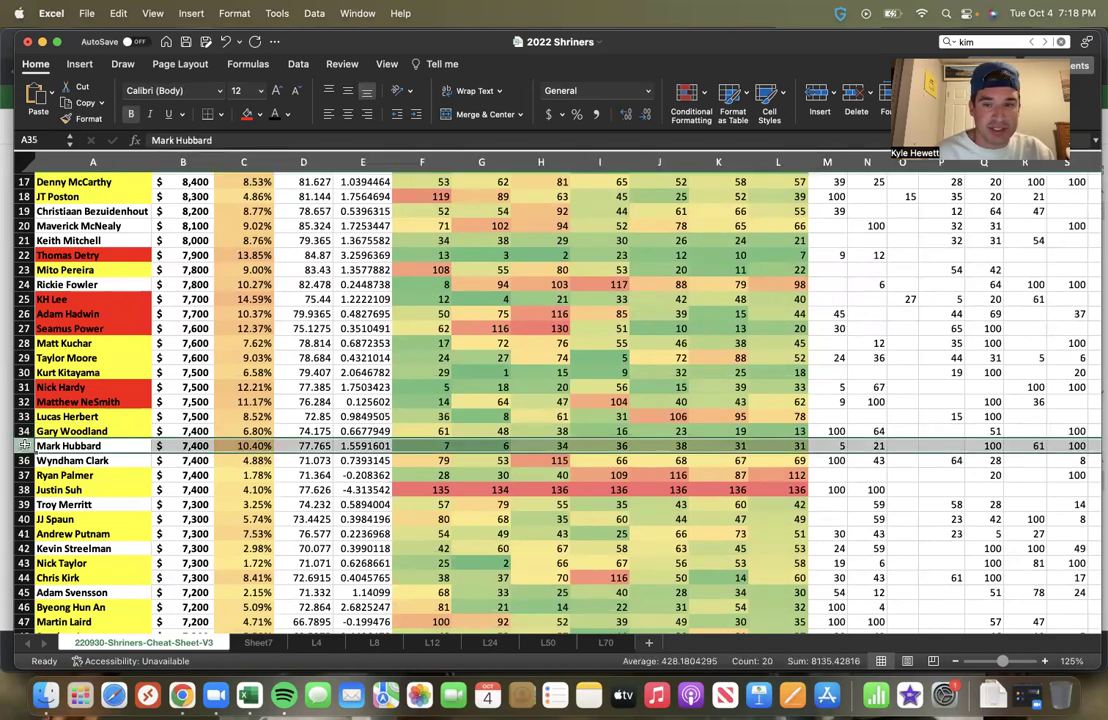
pyautogui.click(22, 431)
pyautogui.hscroll(1, 255, 468)
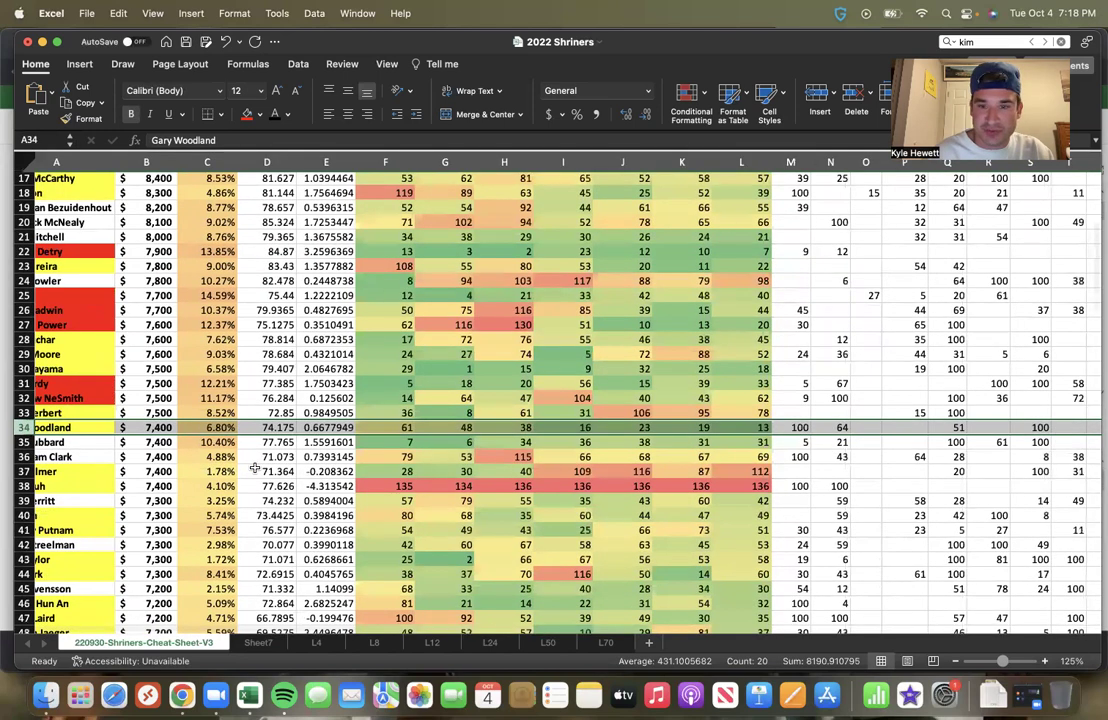
pyautogui.hscroll(10, 255, 468)
pyautogui.hscroll(-10, 258, 460)
pyautogui.scroll(-2, 90, 437)
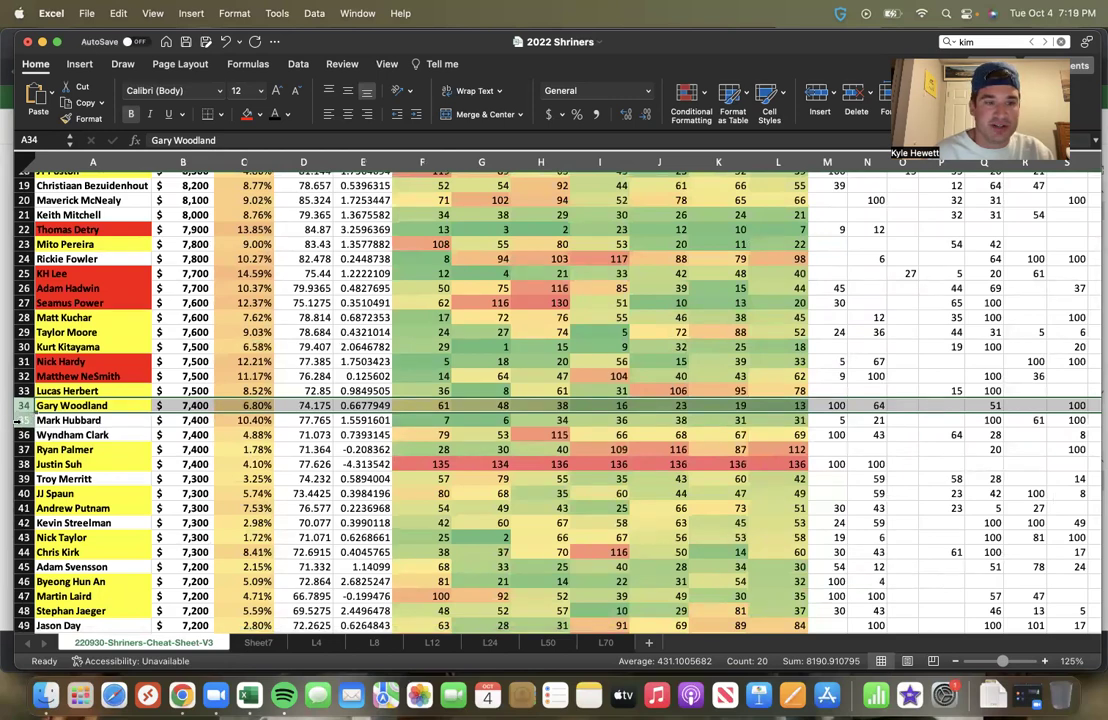
pyautogui.hscroll(10, 210, 405)
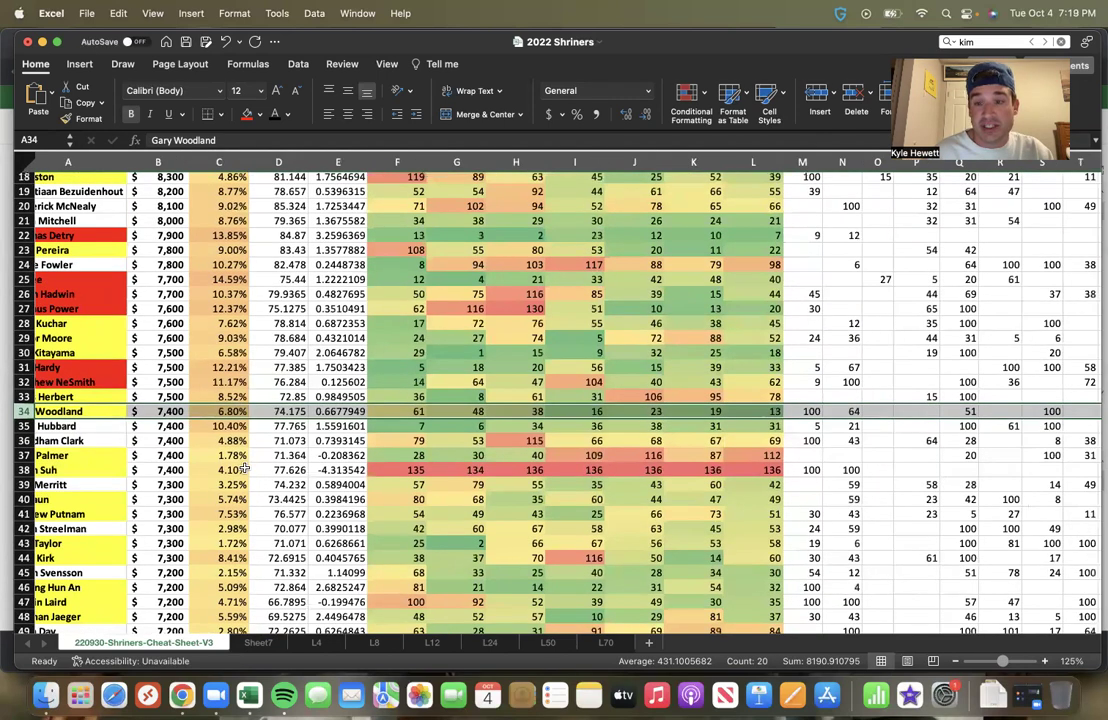
pyautogui.hscroll(-10, 240, 460)
pyautogui.scroll(-1, 243, 468)
pyautogui.hscroll(-2, 243, 468)
pyautogui.scroll(-1, 243, 468)
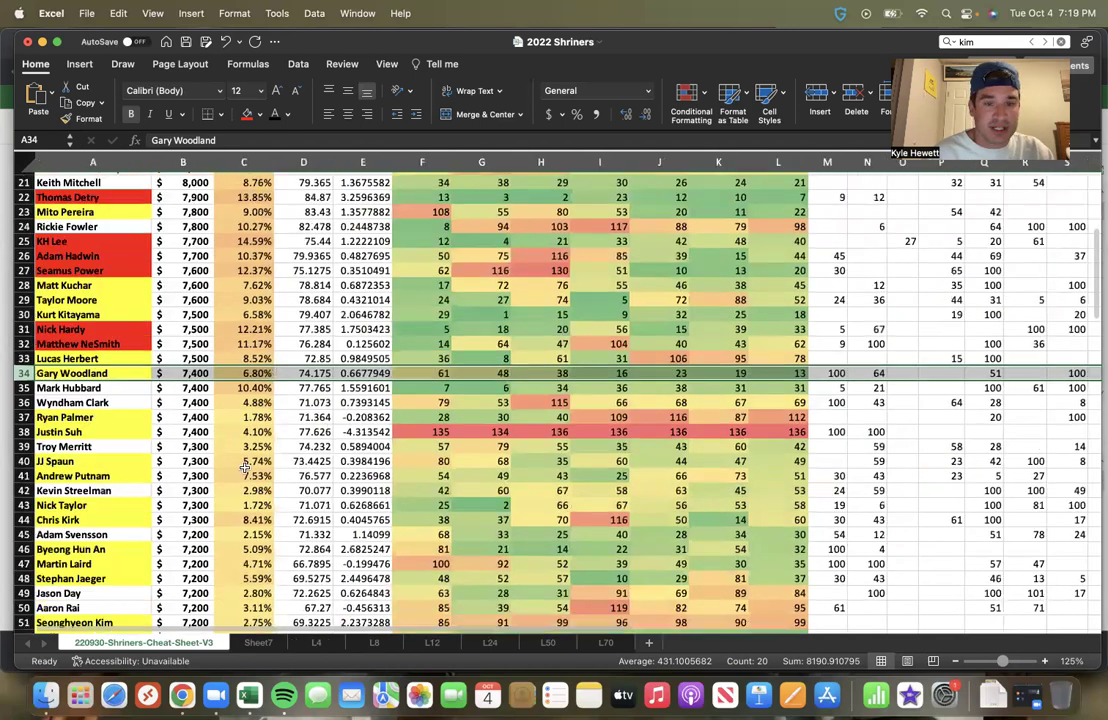
# Step: Select row 35 and examine that golfer's form rankings and tournament results across the columns
pyautogui.click(25, 388)
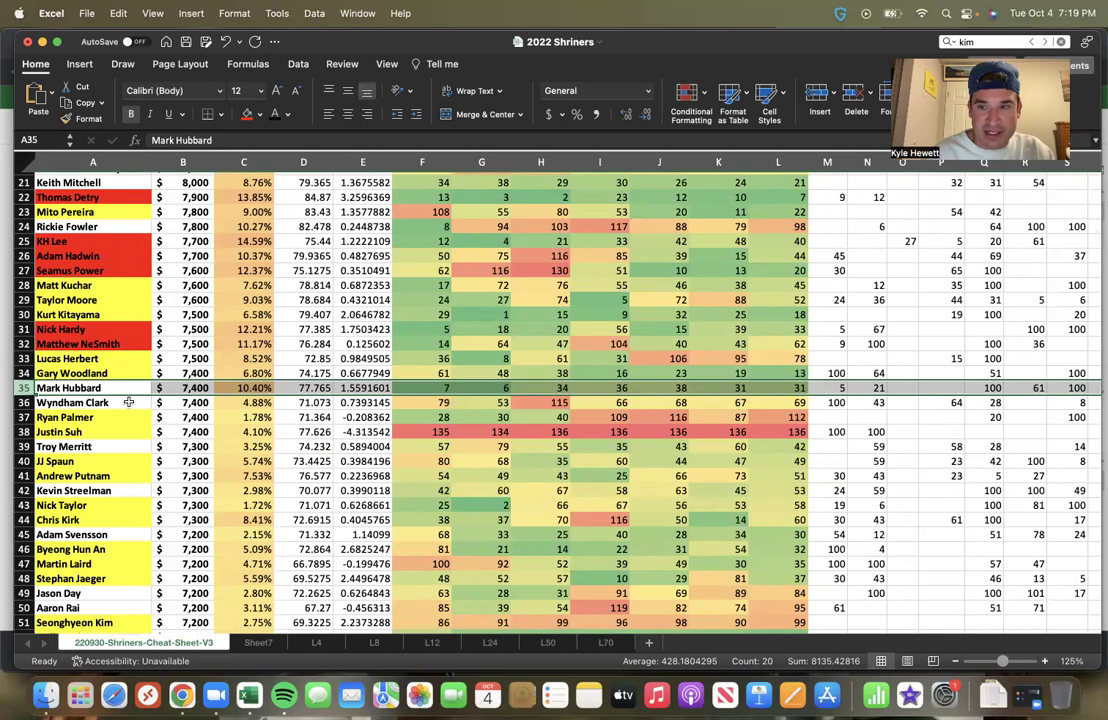
pyautogui.hscroll(2, 120, 380)
pyautogui.scroll(1, 120, 380)
pyautogui.hscroll(5, 128, 400)
pyautogui.hscroll(-6, 100, 392)
pyautogui.scroll(-1, 100, 392)
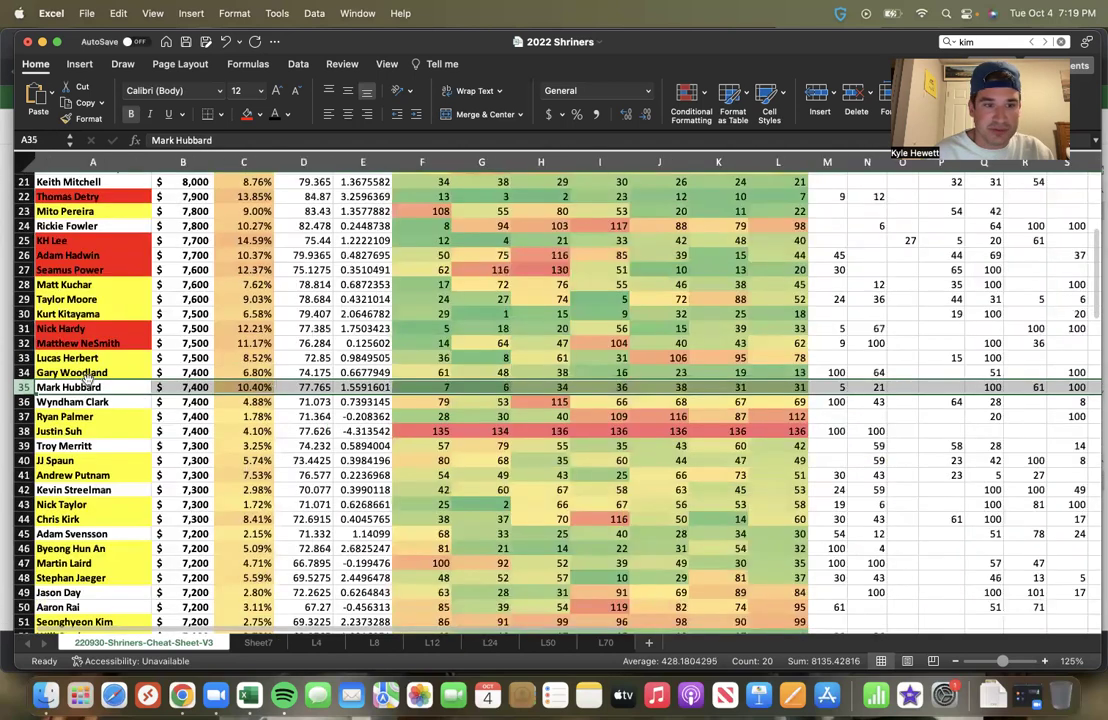
pyautogui.scroll(-3, 86, 383)
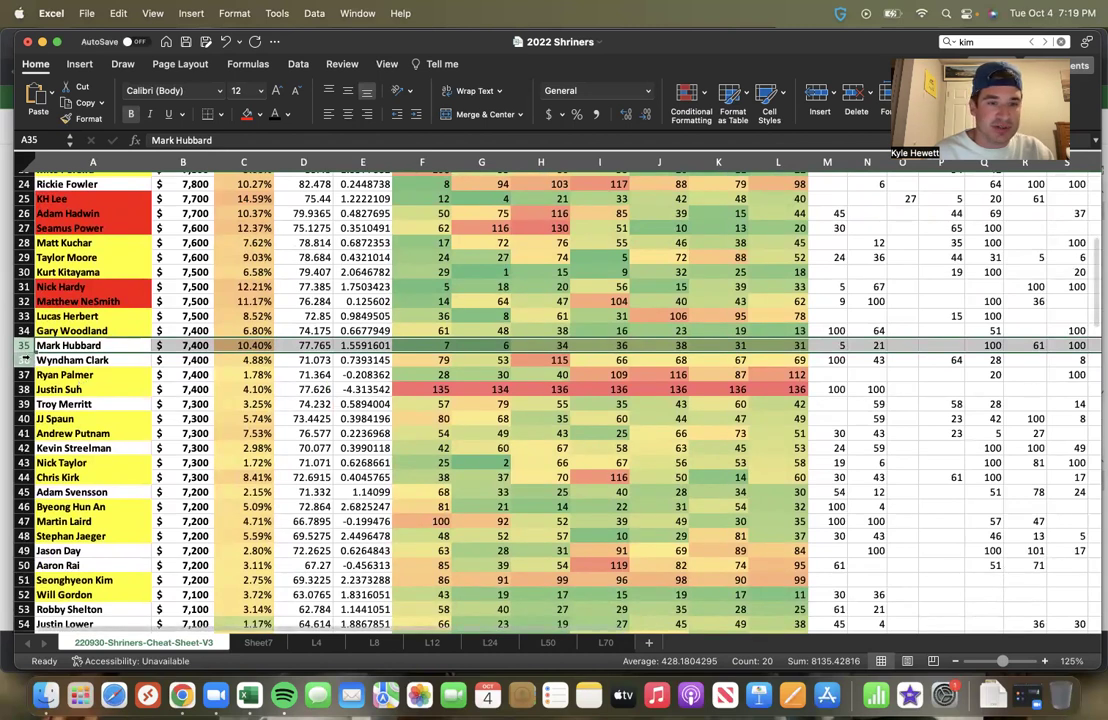
# Step: Select row 34 again and review the golfers priced above that $7,400 player
pyautogui.press('Down')
pyautogui.click(22, 330)
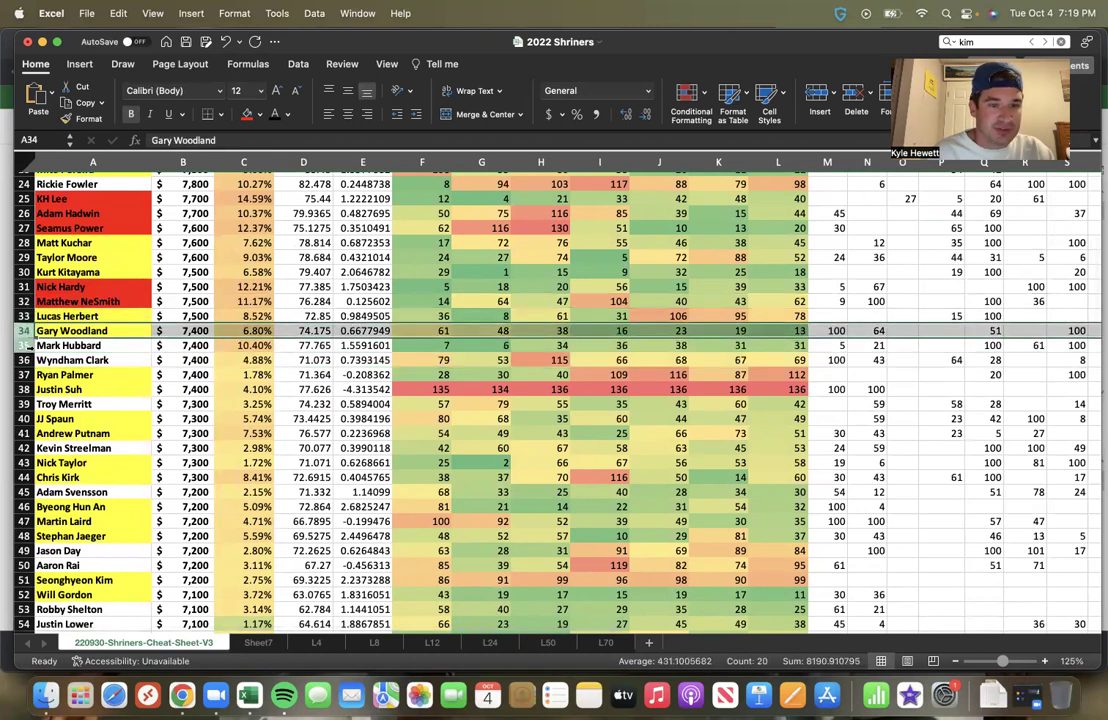
pyautogui.scroll(4, 56, 318)
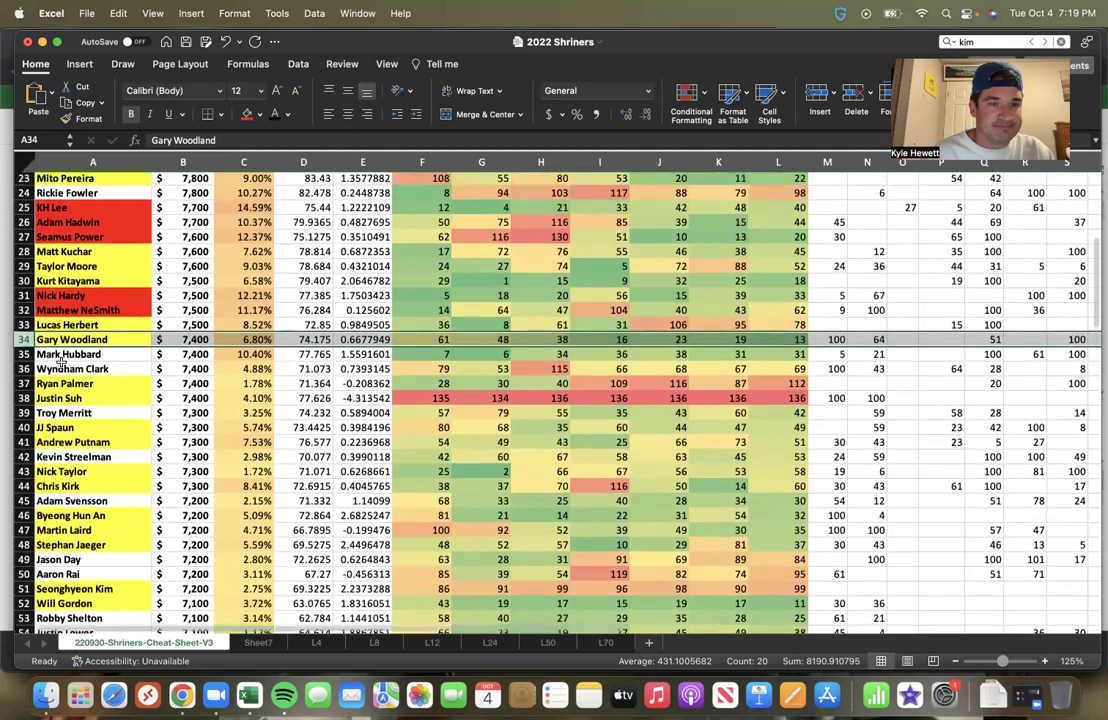
pyautogui.scroll(1, 60, 300)
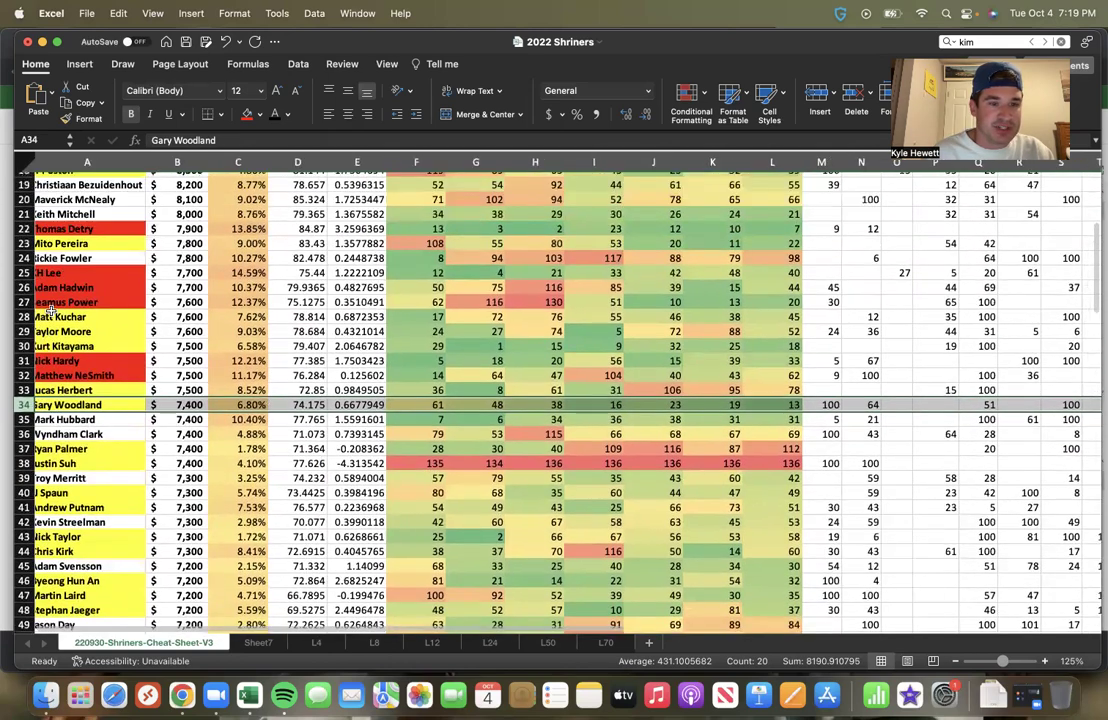
pyautogui.scroll(-3, 60, 300)
pyautogui.scroll(5, 63, 306)
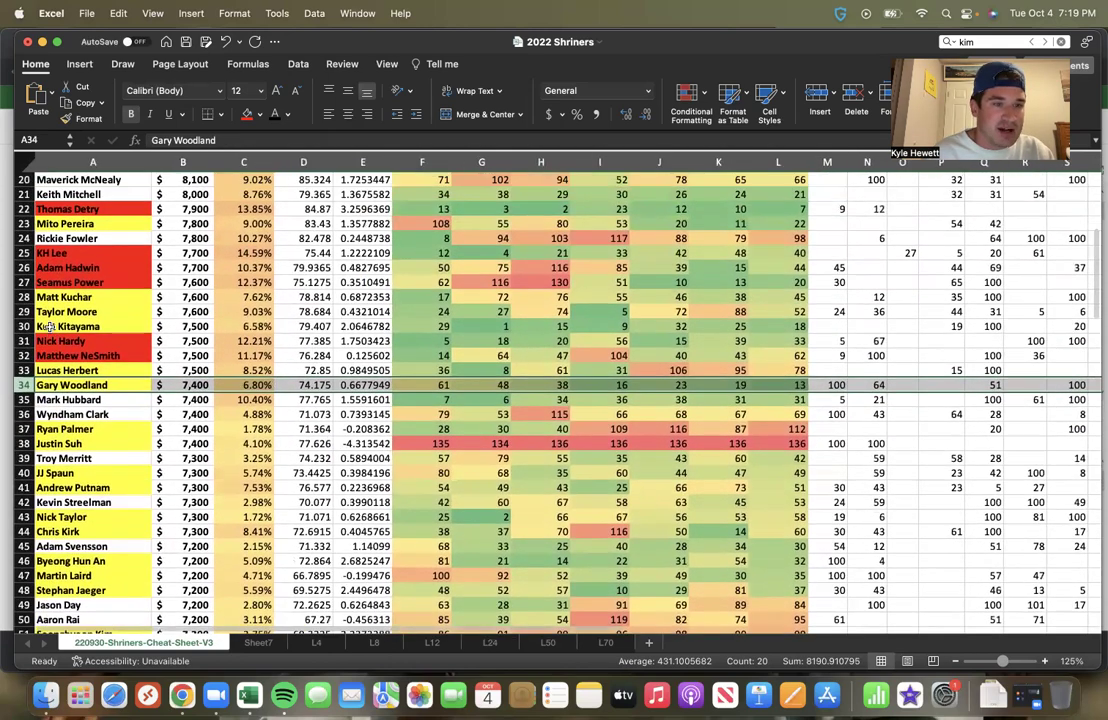
pyautogui.scroll(4, 62, 313)
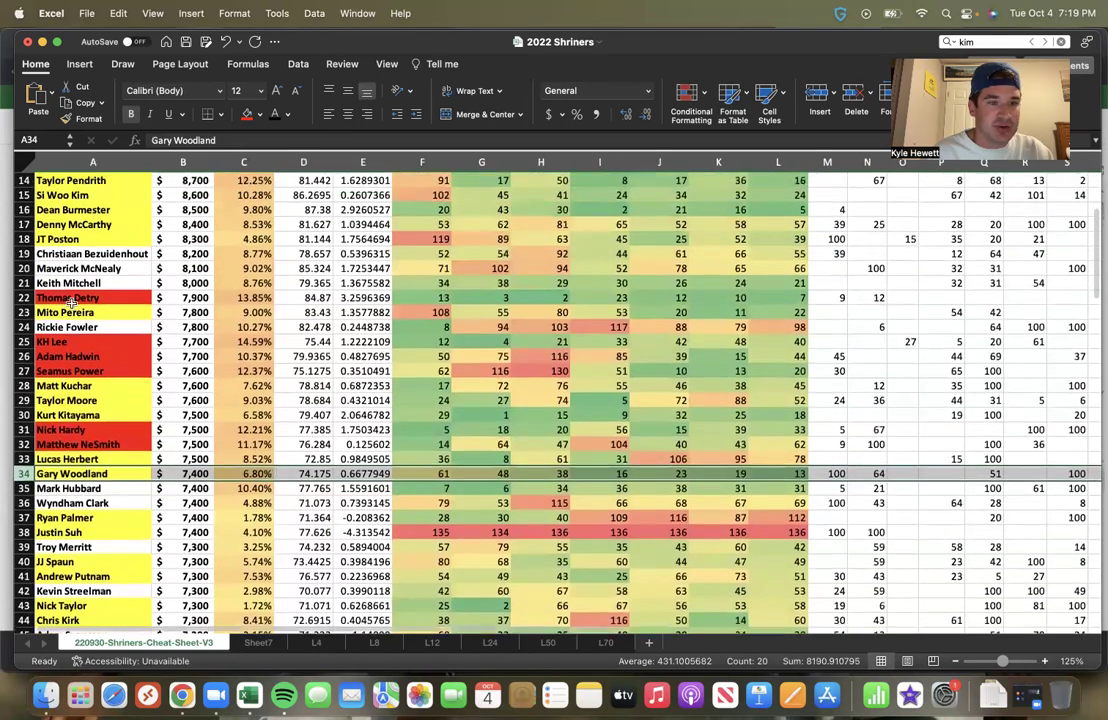
# Step: Select row 22 and compare that $7,900 golfer's projections and form with the players above and below
pyautogui.click(30, 315)
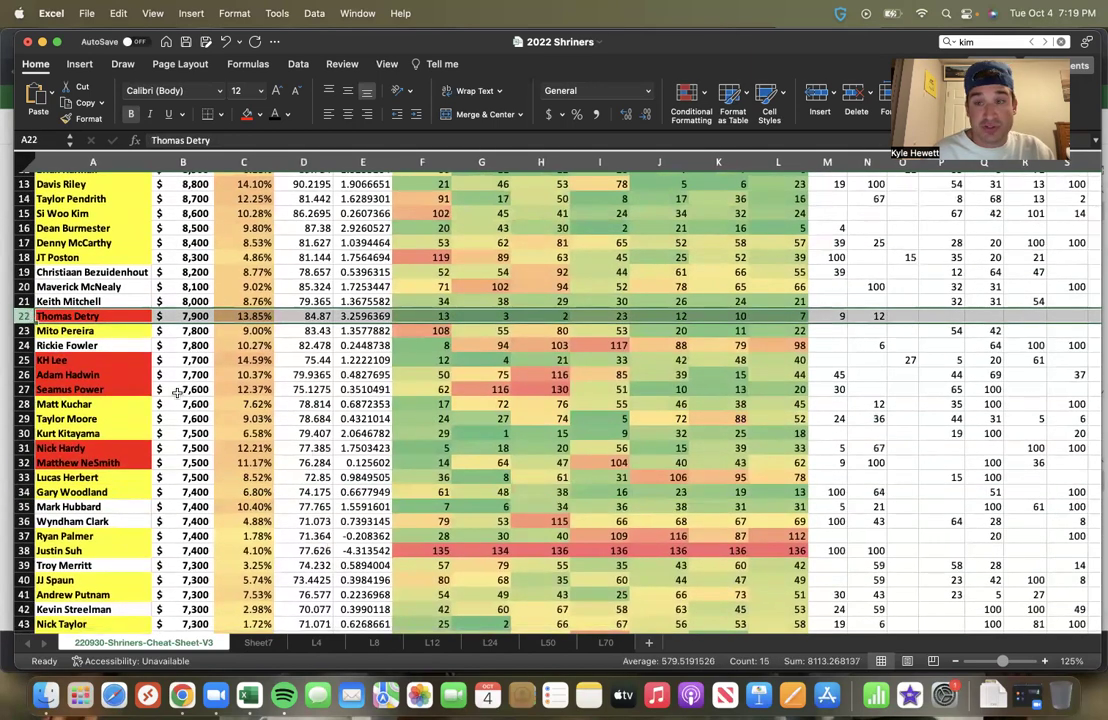
pyautogui.scroll(-2, 176, 393)
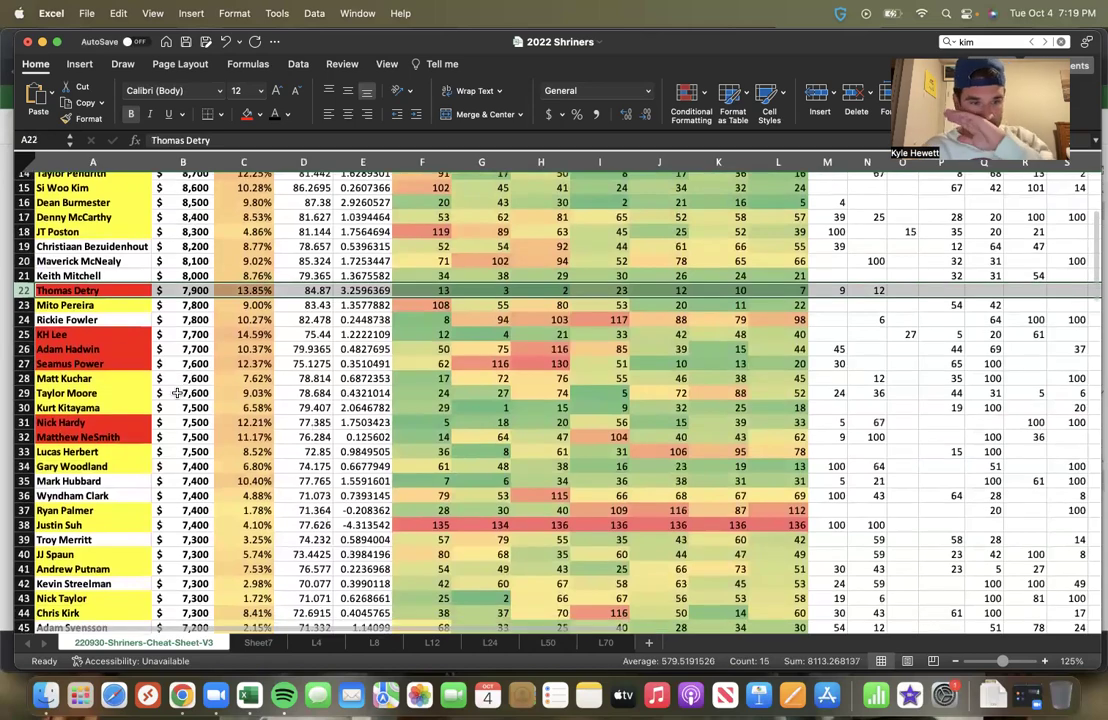
pyautogui.scroll(-3, 176, 393)
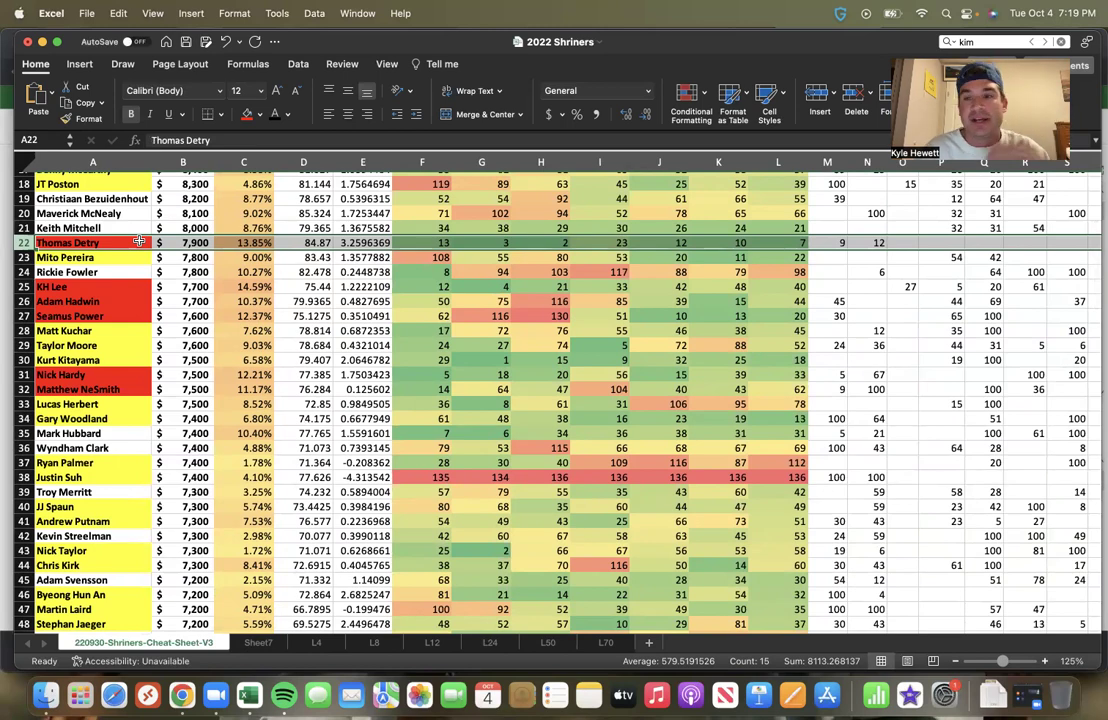
pyautogui.scroll(6, 139, 242)
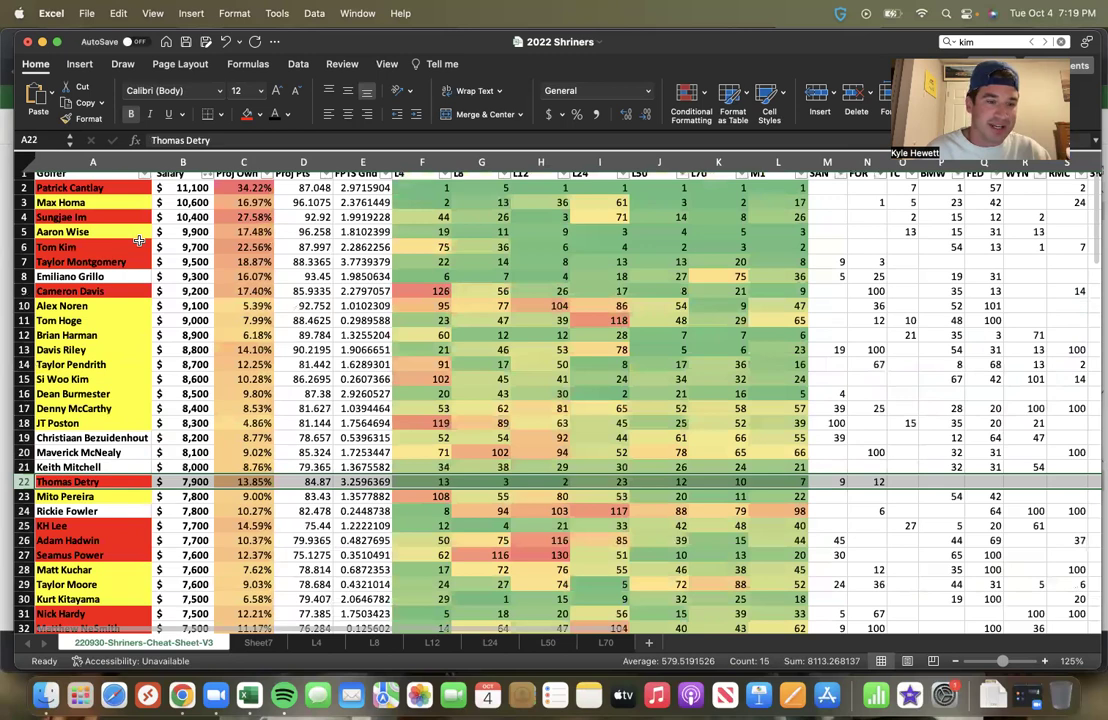
pyautogui.scroll(-2, 139, 242)
pyautogui.scroll(-1, 139, 241)
pyautogui.scroll(3, 139, 241)
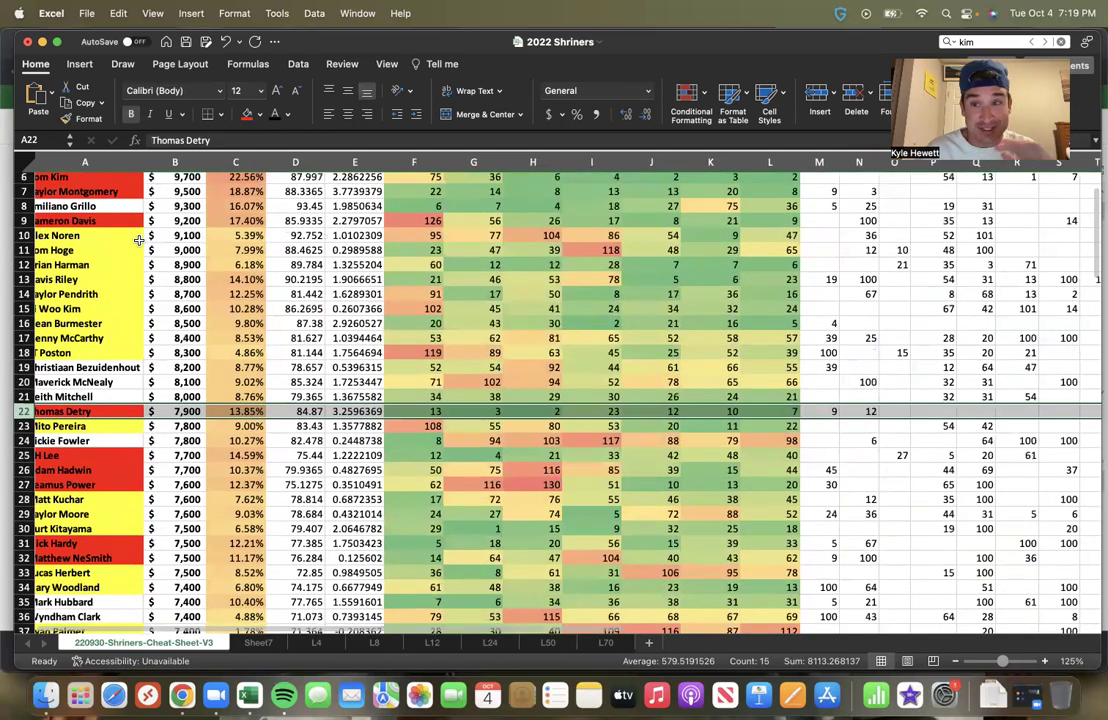
pyautogui.scroll(1, 139, 241)
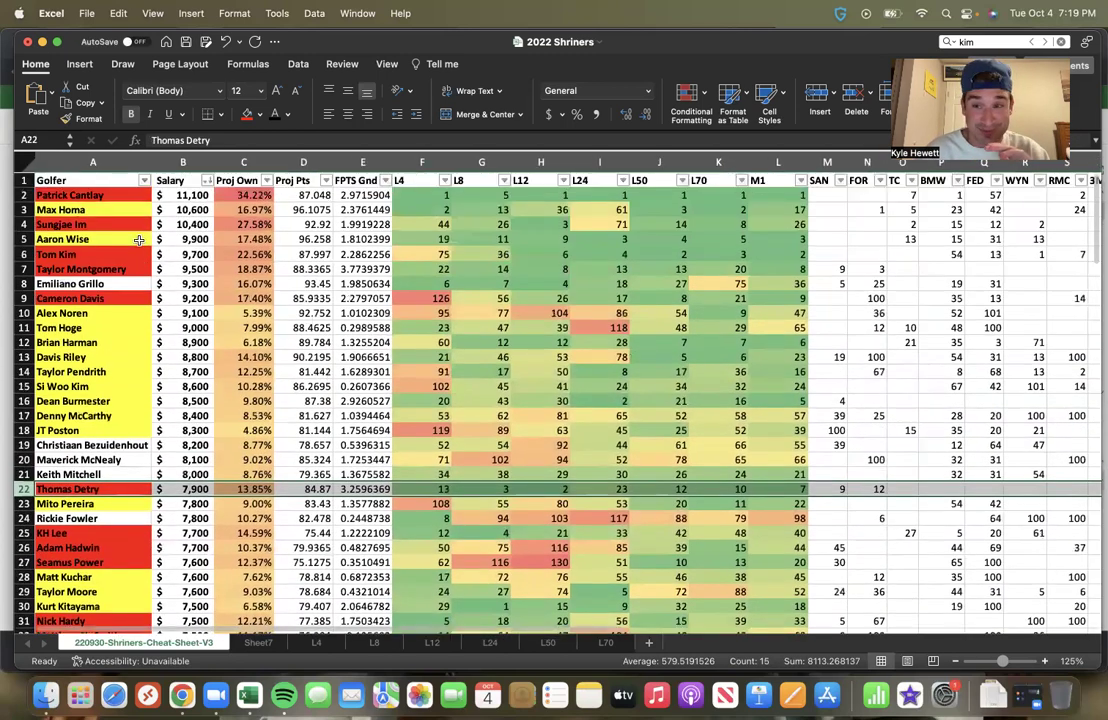
pyautogui.scroll(-6, 139, 241)
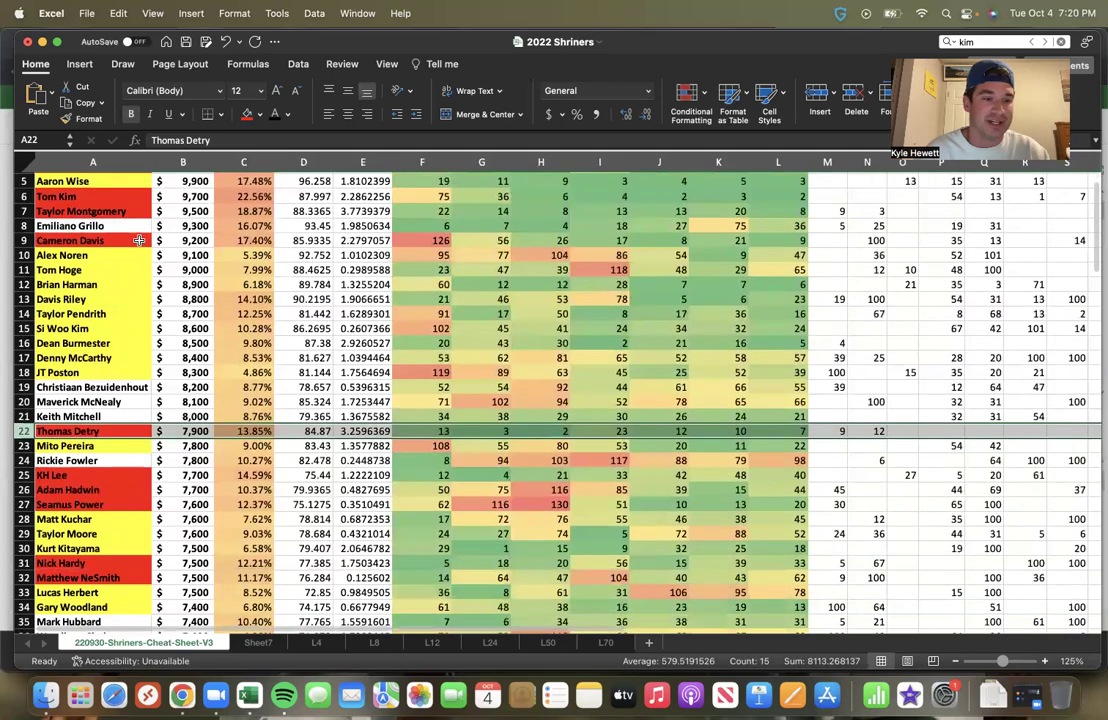
pyautogui.scroll(6, 110, 318)
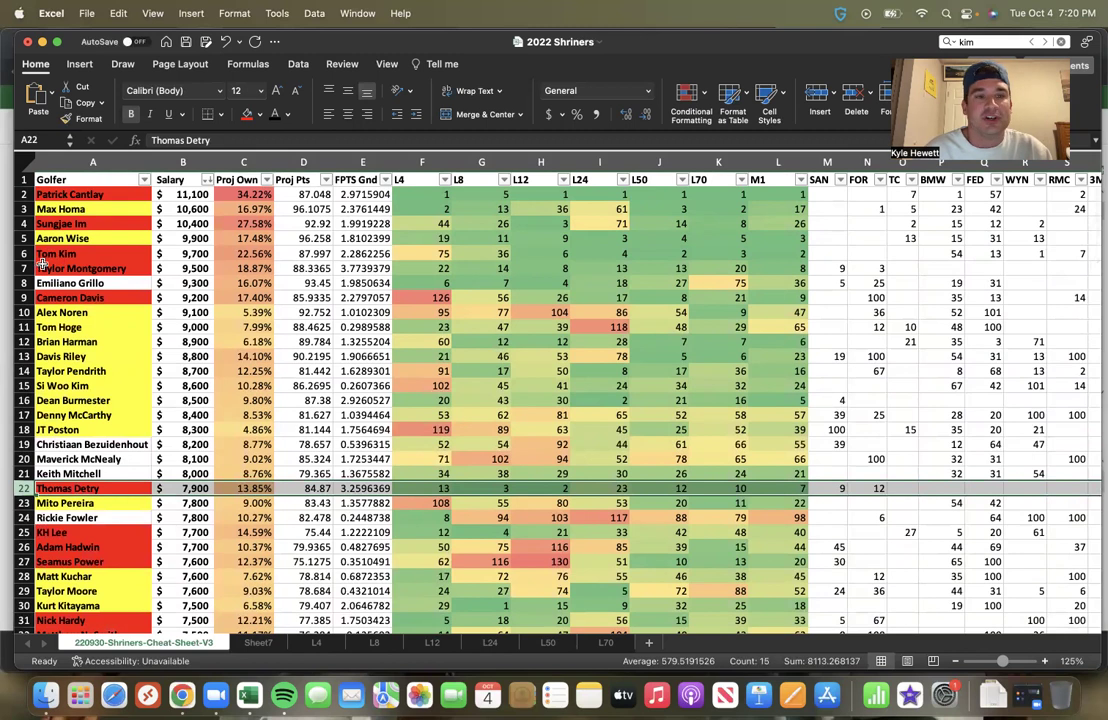
# Step: Go through the red-highlighted top-salary golfers in cells A2, A4, A6 and A7, reviewing their projected ownership
pyautogui.click(57, 194)
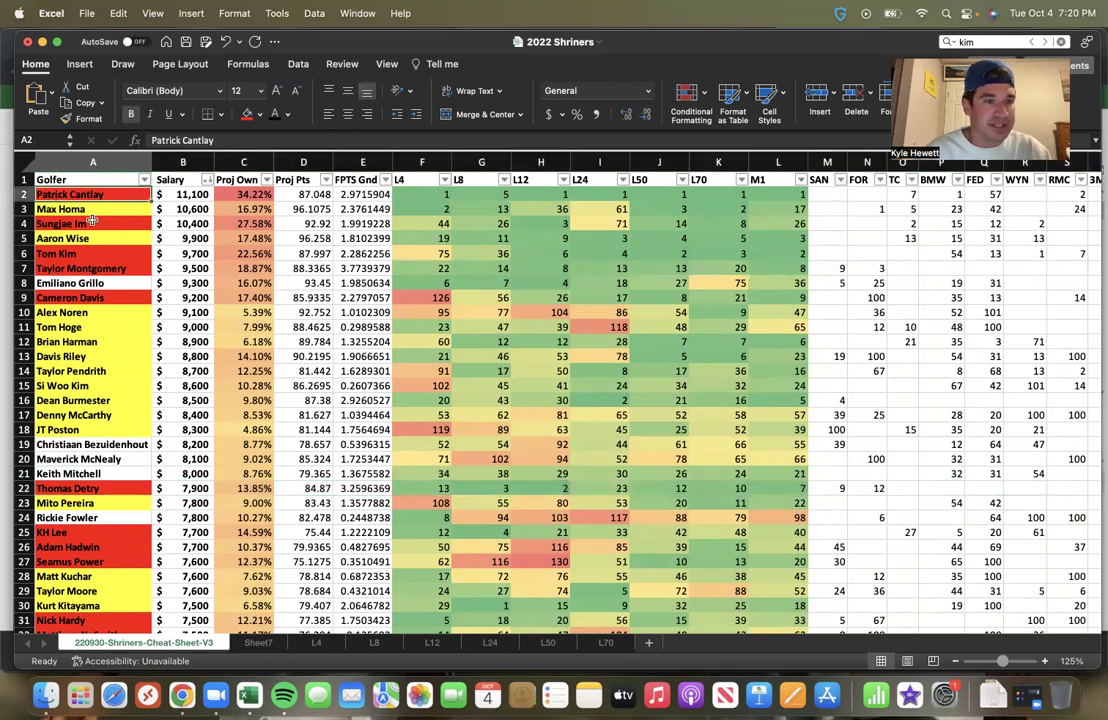
pyautogui.click(90, 222)
pyautogui.click(62, 254)
pyautogui.moveTo(62, 254); pyautogui.dragTo(78, 265)
pyautogui.scroll(-2, 85, 260)
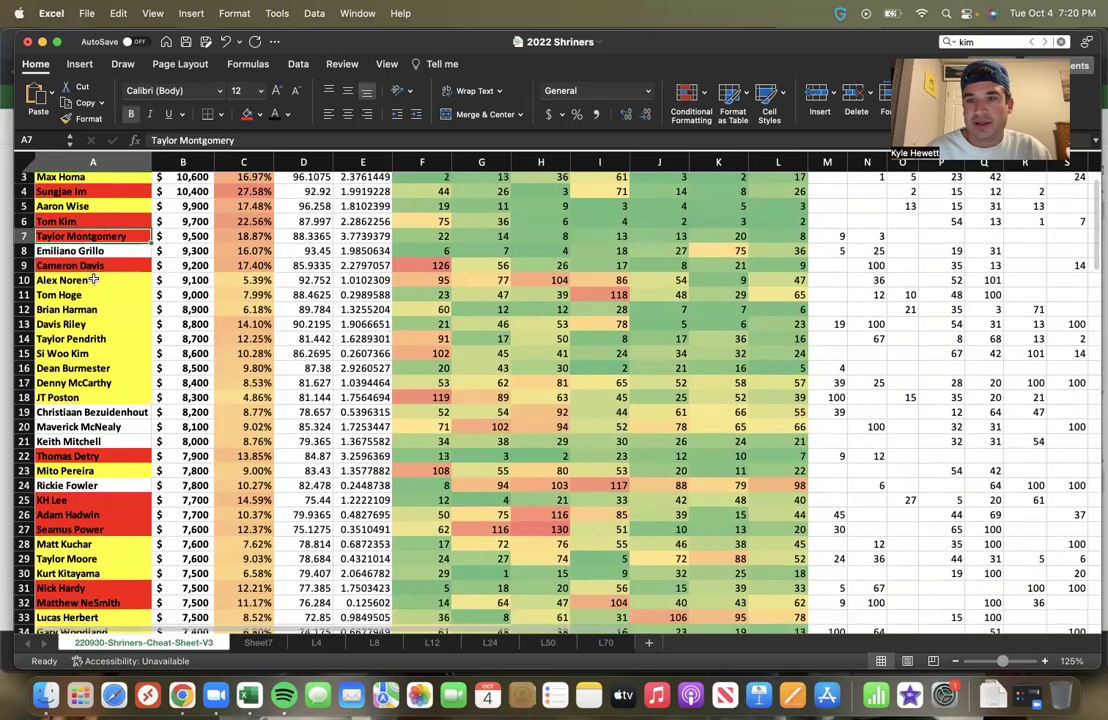
pyautogui.scroll(-1, 90, 260)
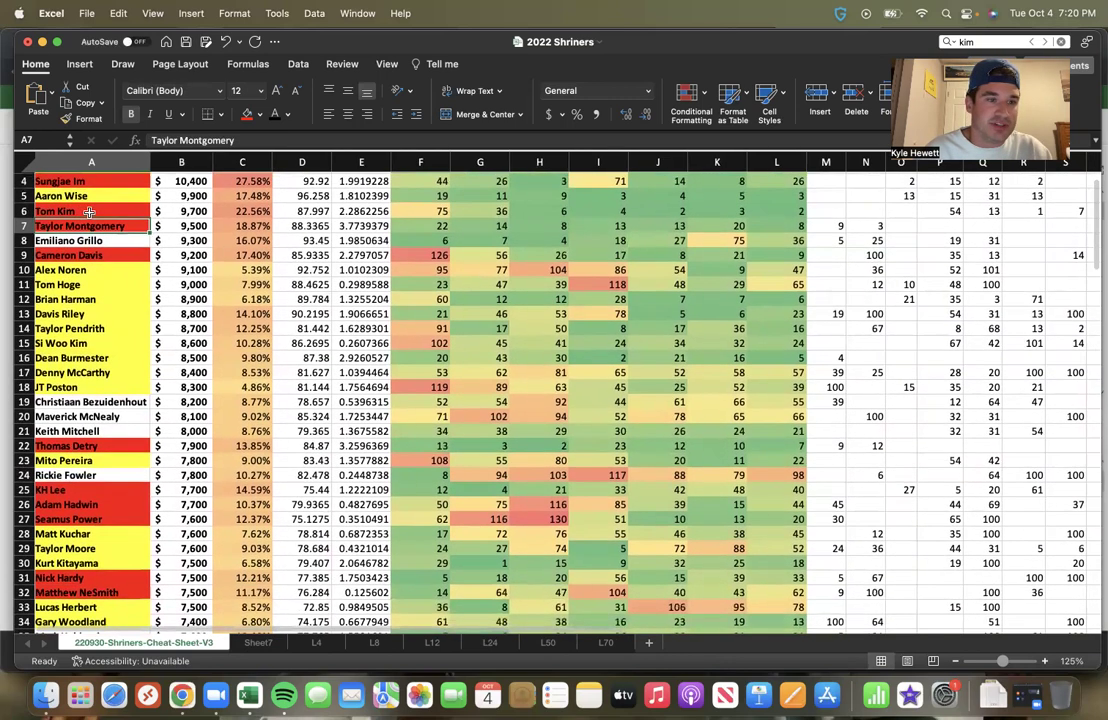
pyautogui.scroll(3, 88, 212)
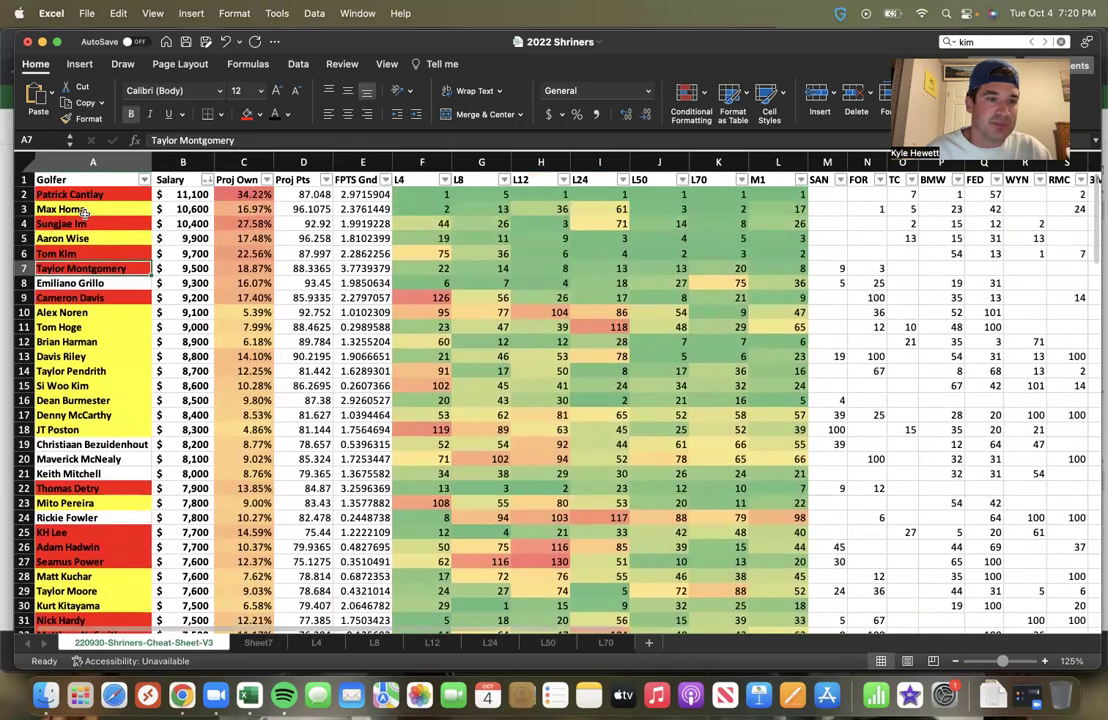
# Step: Examine the mid- and low-salary golfers down to the $7,000 range, checking projected ownership and form rankings
pyautogui.scroll(-5, 95, 220)
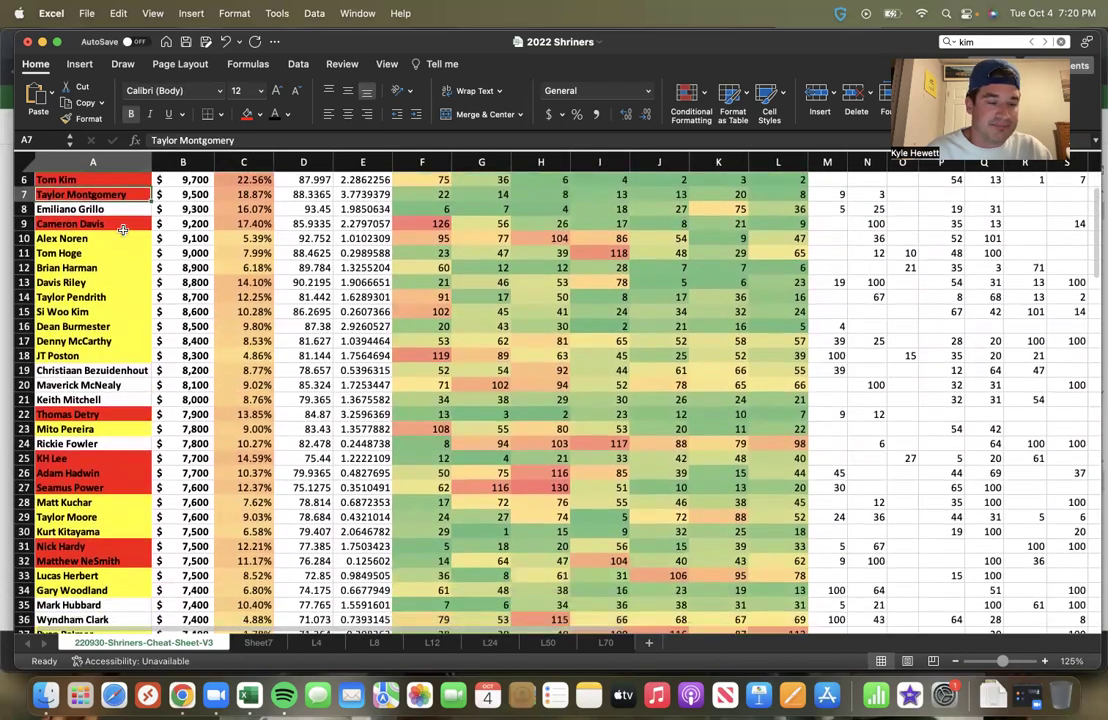
pyautogui.scroll(-7, 122, 230)
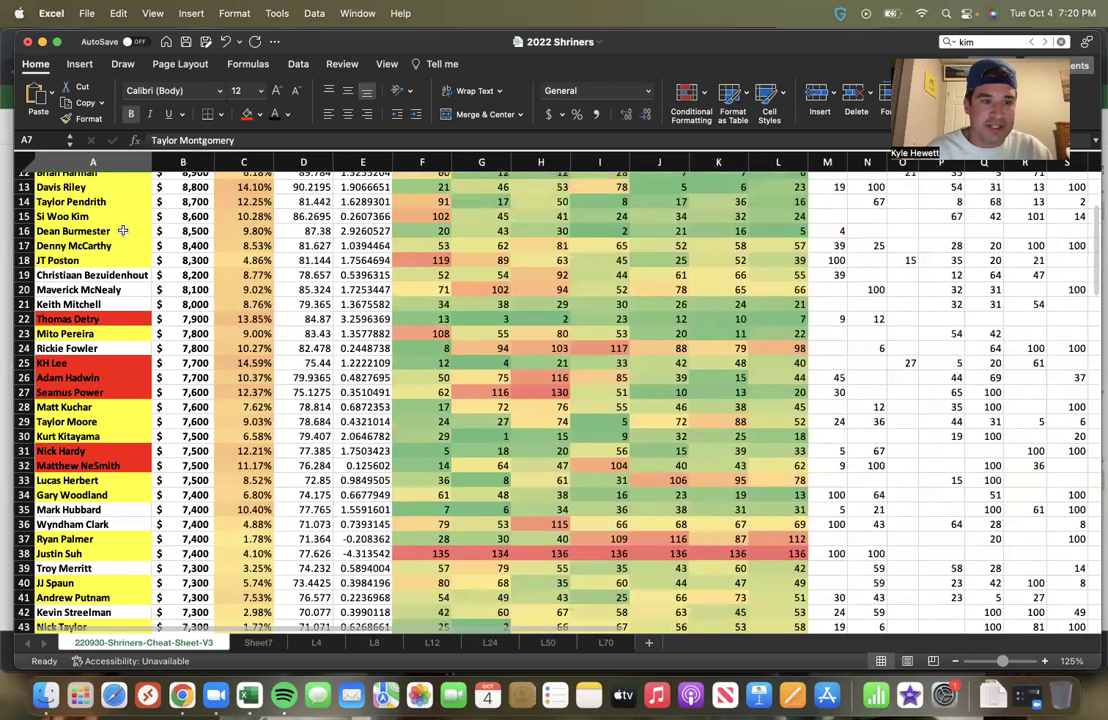
pyautogui.scroll(-4, 122, 230)
pyautogui.scroll(-3, 122, 230)
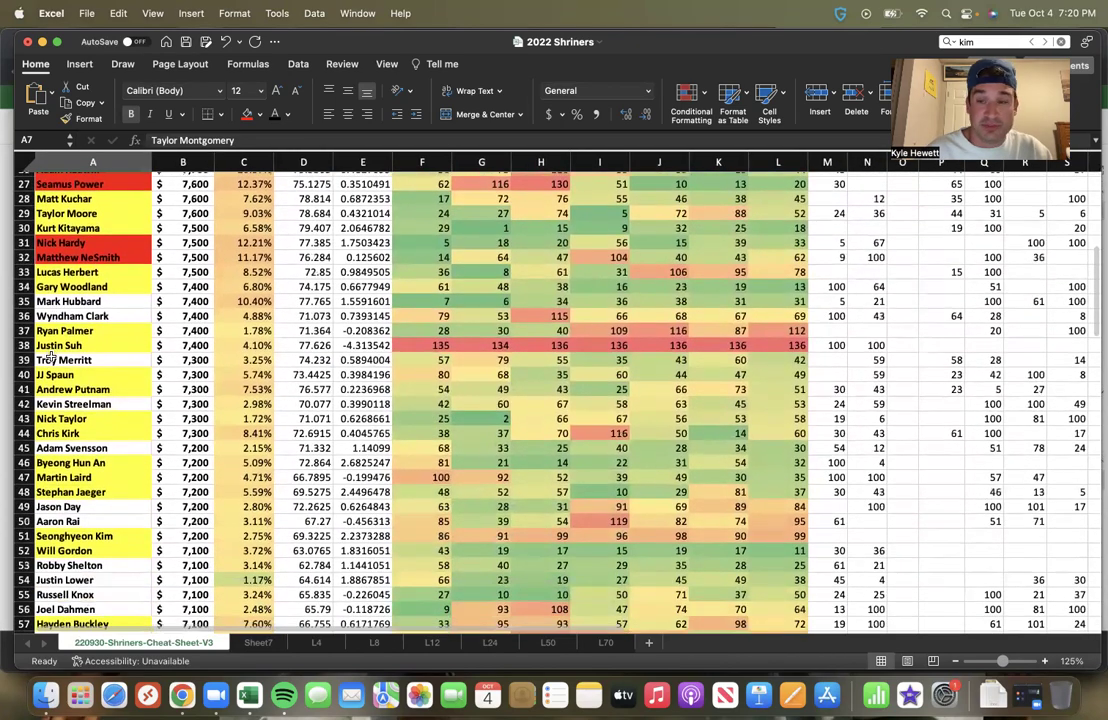
pyautogui.scroll(-3, 50, 356)
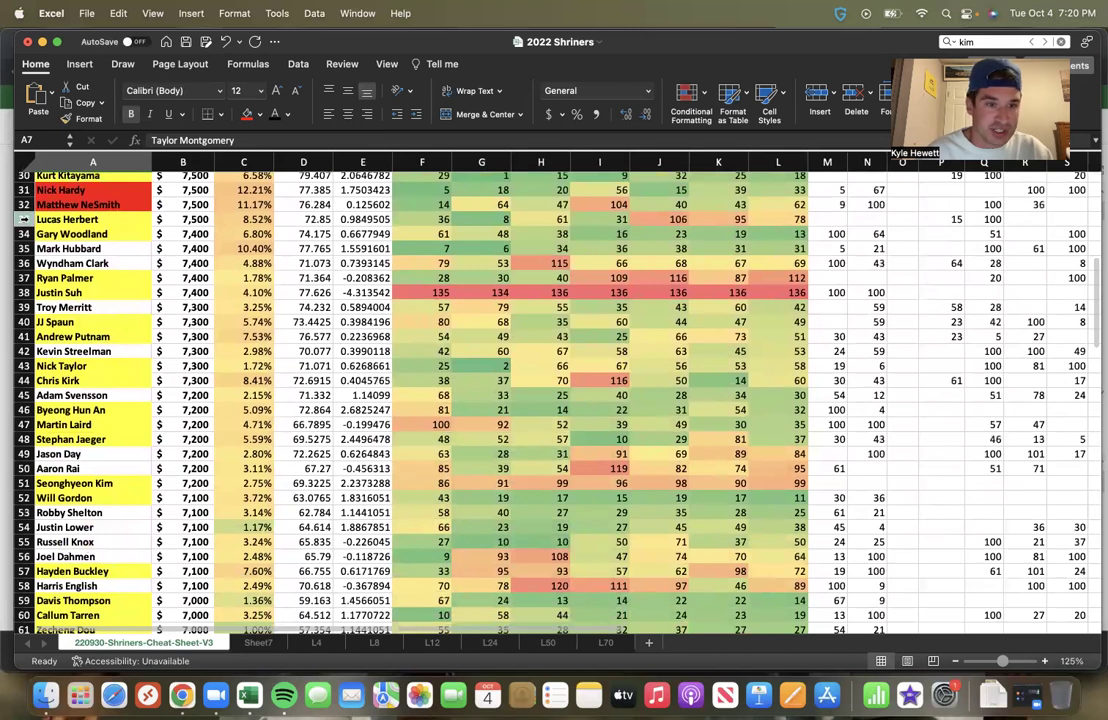
pyautogui.scroll(-2, 30, 220)
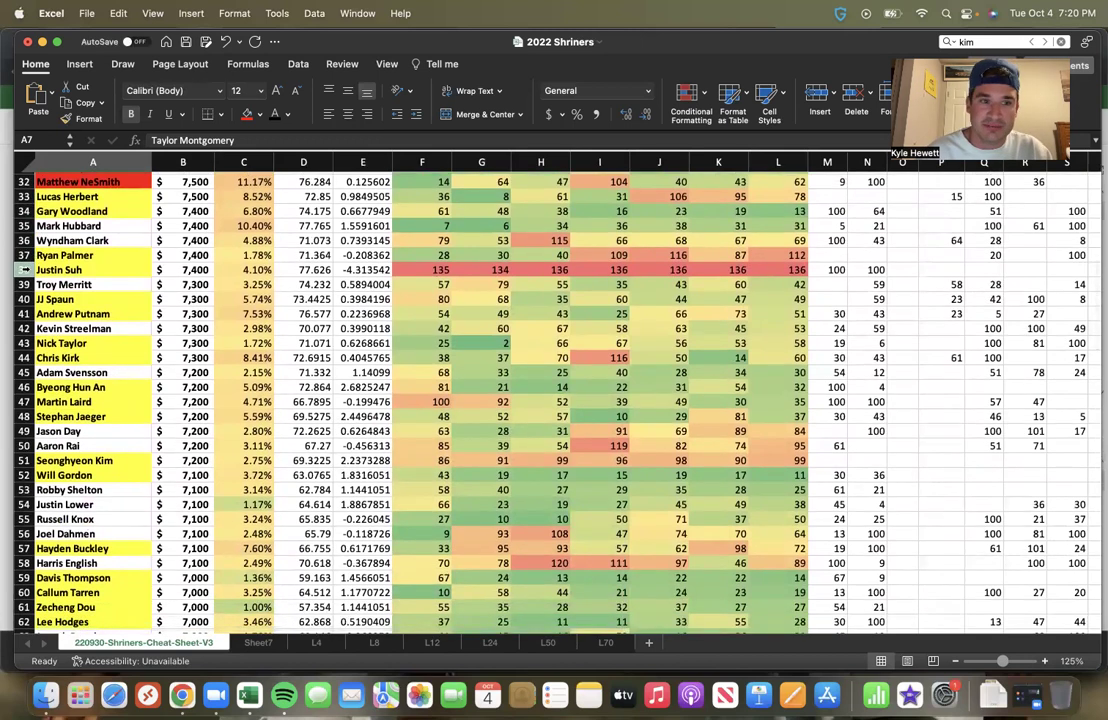
# Step: Select row 38 and compare that $7,400 golfer's ownership and form with the golfers priced down to $7,000
pyautogui.click(26, 269)
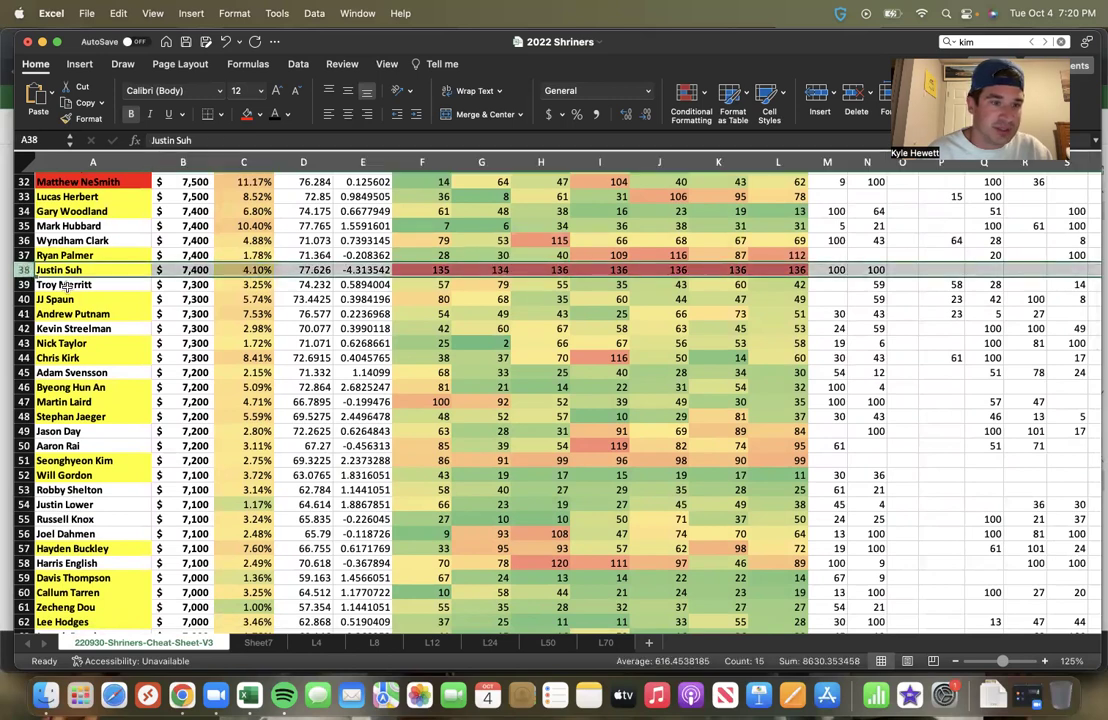
pyautogui.scroll(-1, 66, 285)
pyautogui.scroll(-1, 66, 285)
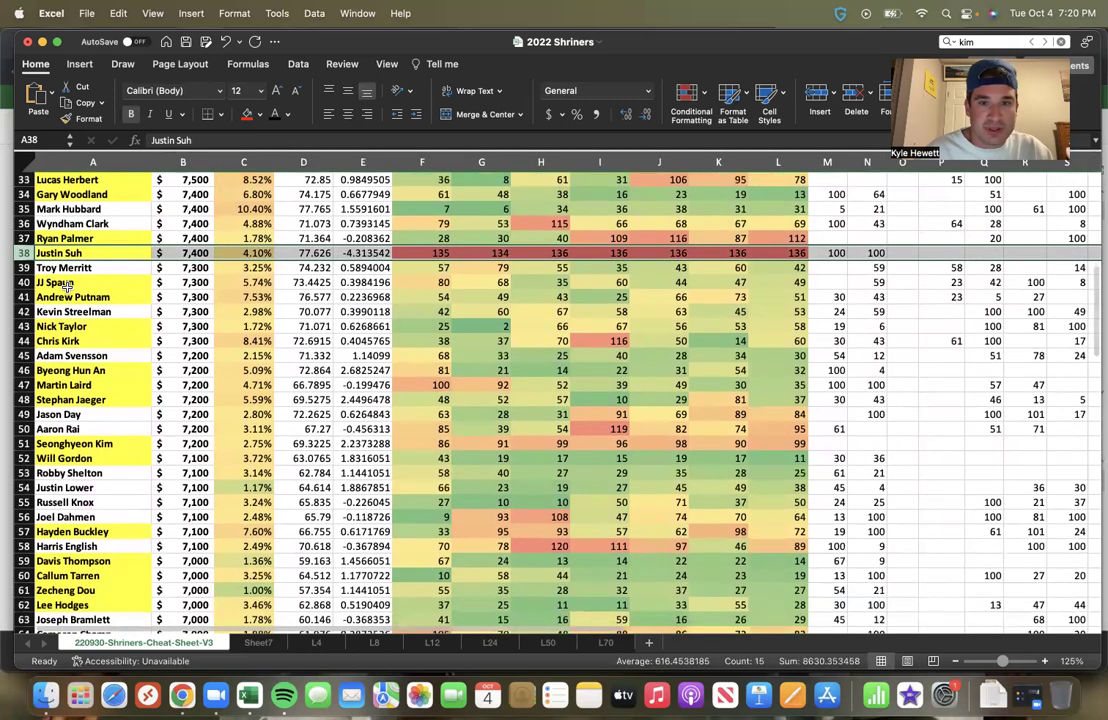
pyautogui.scroll(-1, 66, 285)
pyautogui.scroll(-1, 66, 285)
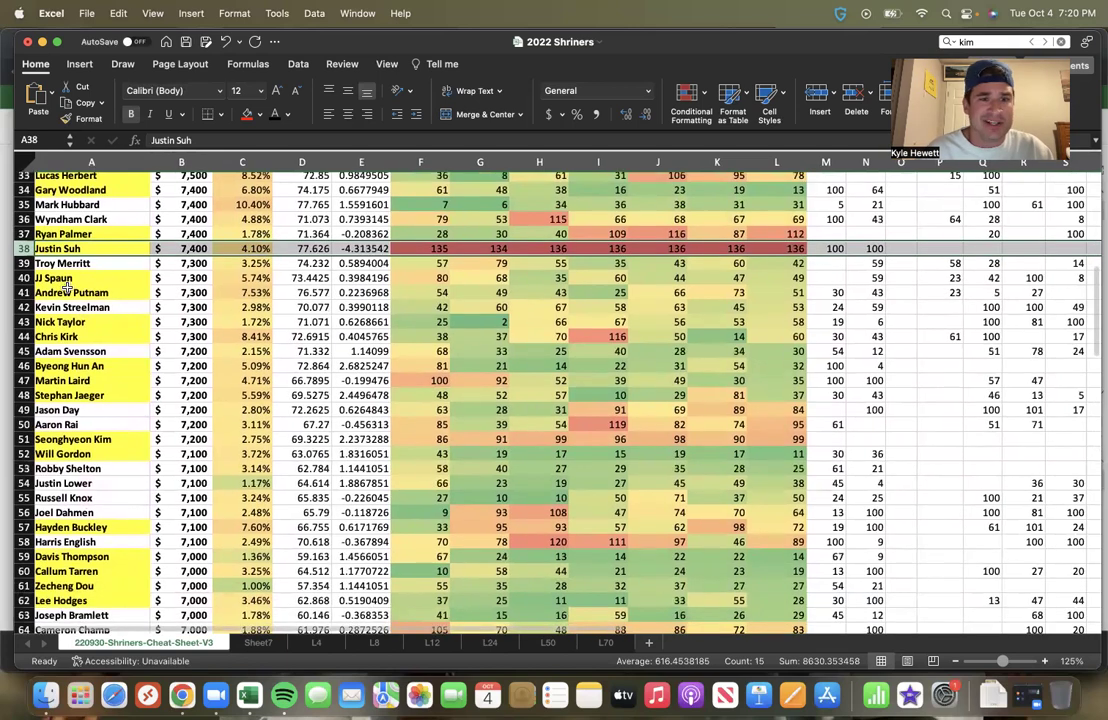
pyautogui.scroll(-2, 66, 285)
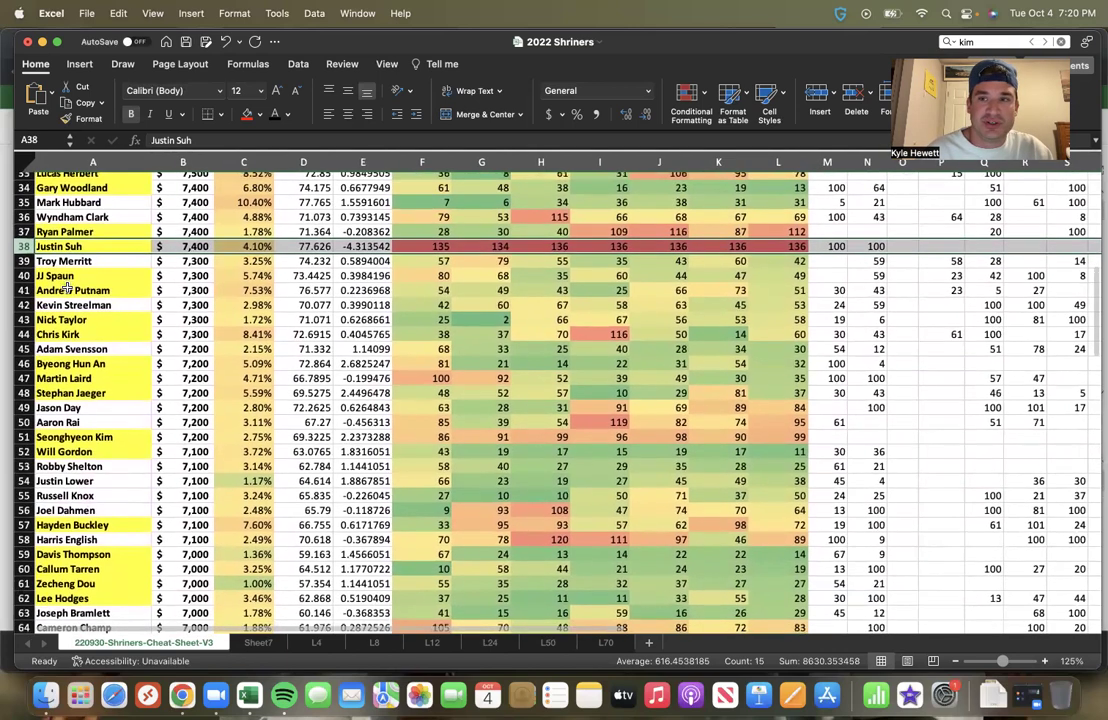
pyautogui.scroll(1, 66, 285)
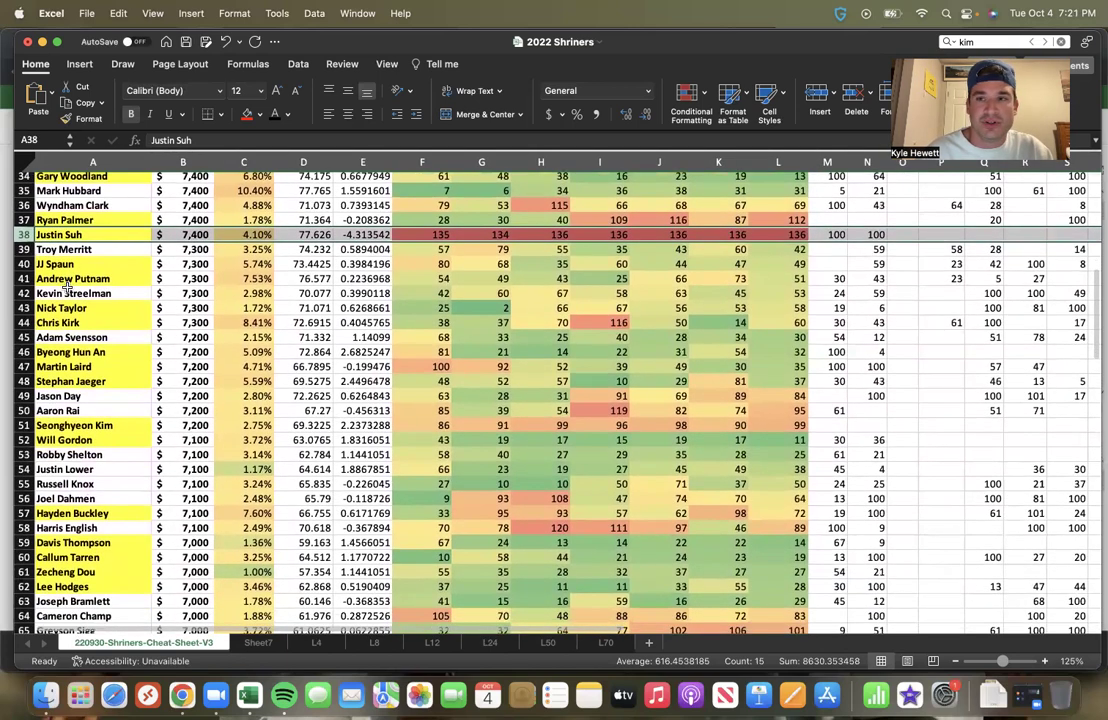
# Step: Review the list from the top-salary golfers down to the $7,000 range, comparing salaries and projected ownership with row 38
pyautogui.scroll(15, 66, 285)
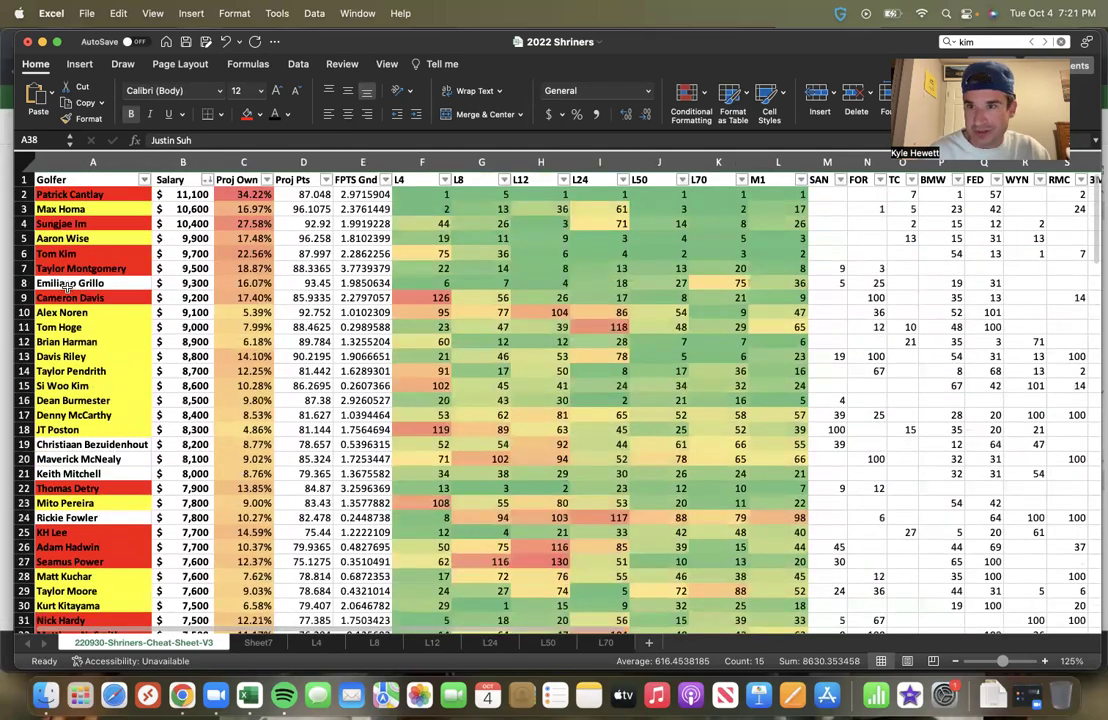
pyautogui.scroll(-3, 66, 285)
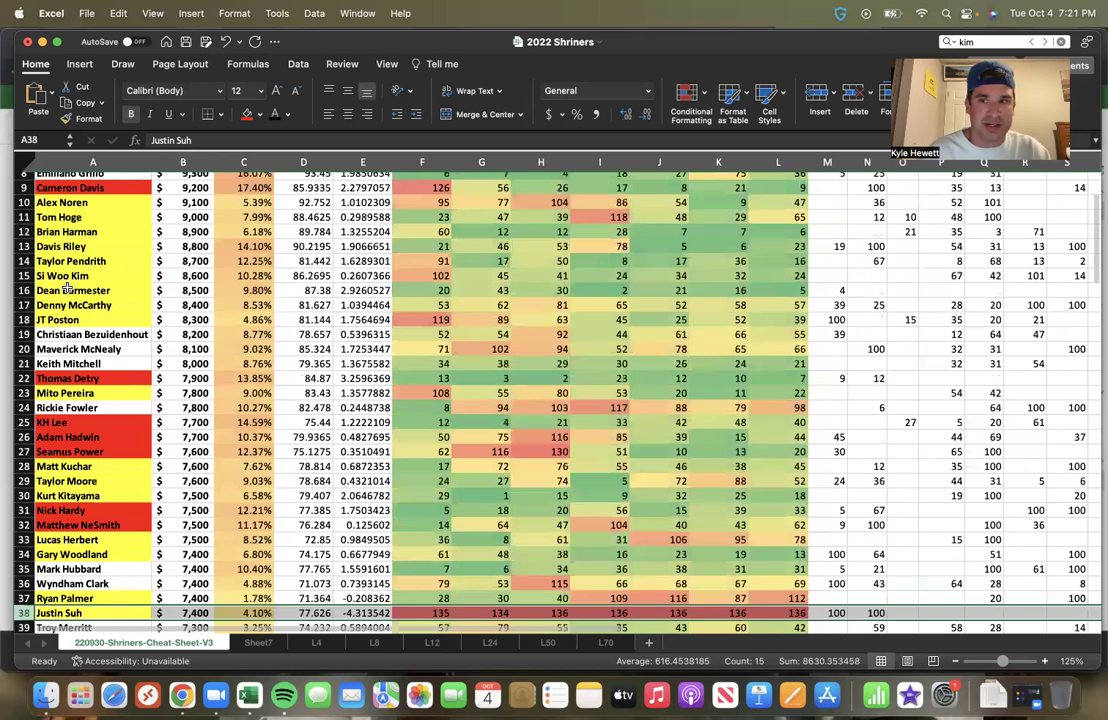
pyautogui.scroll(-7, 66, 285)
pyautogui.scroll(-2, 66, 288)
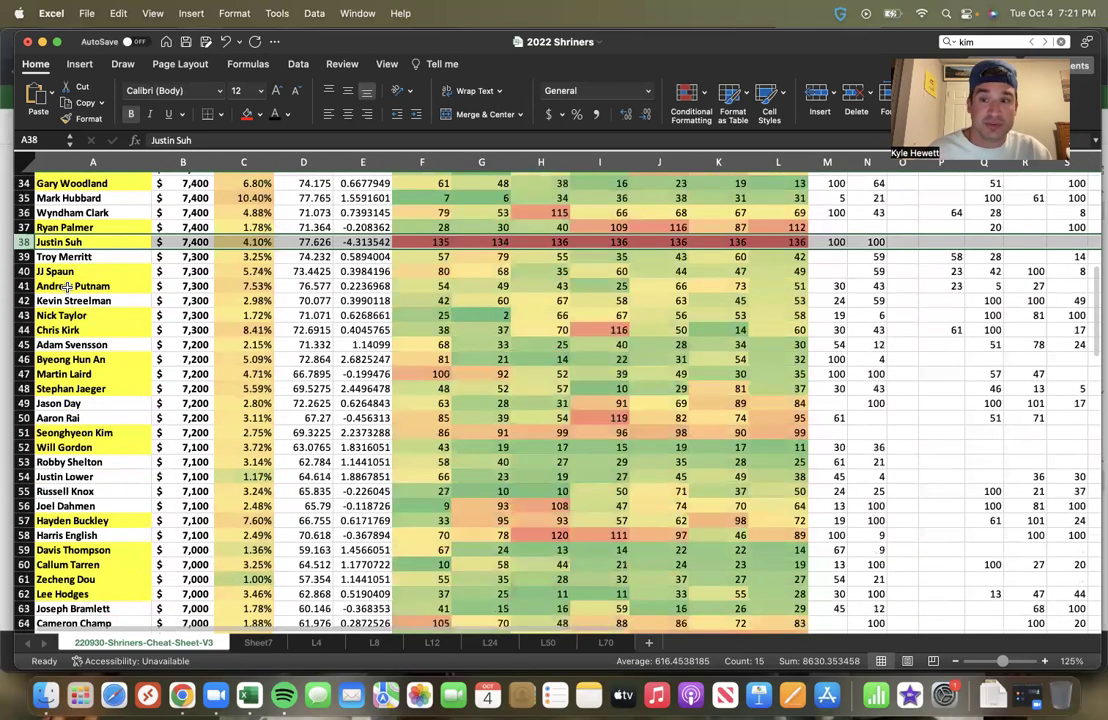
pyautogui.scroll(3, 66, 287)
pyautogui.scroll(6, 66, 288)
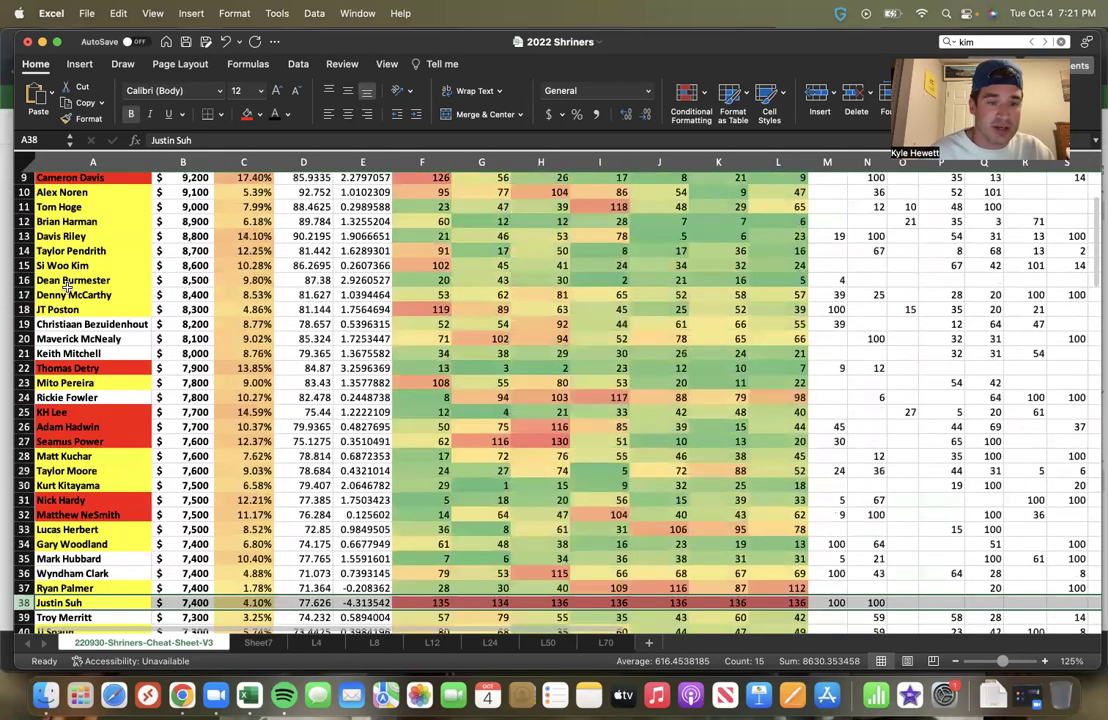
pyautogui.scroll(-4, 66, 287)
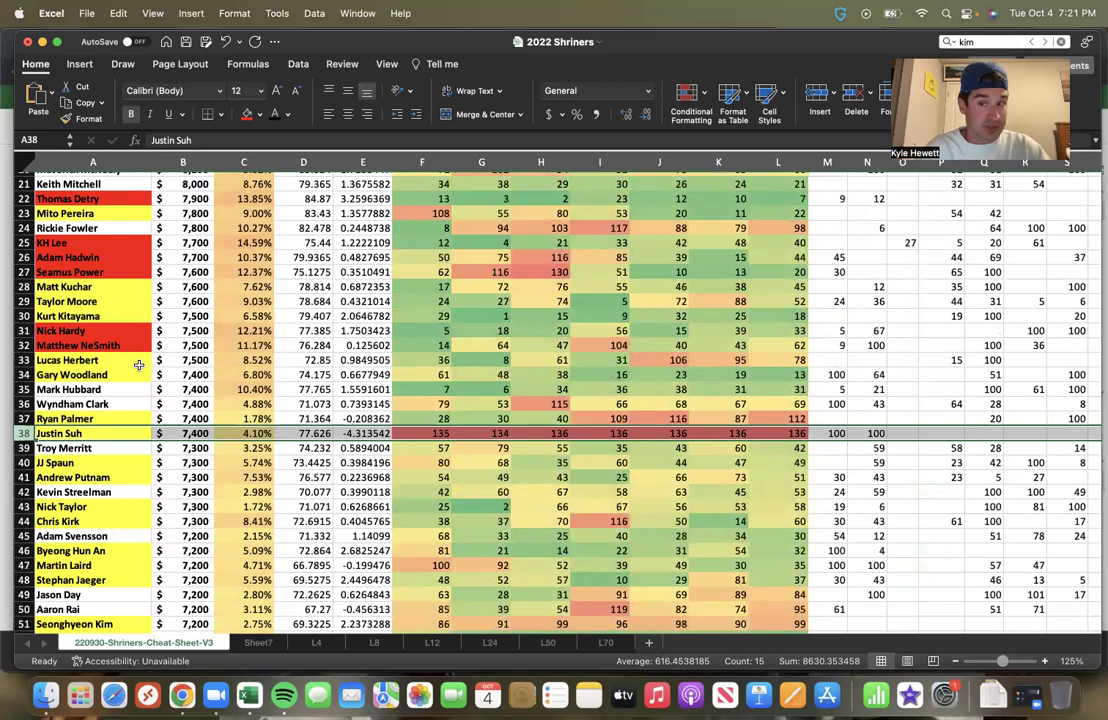
# Step: Examine row 38's tournament finishes in columns M to Z alongside its recent-form rankings
pyautogui.hscroll(6, 139, 365)
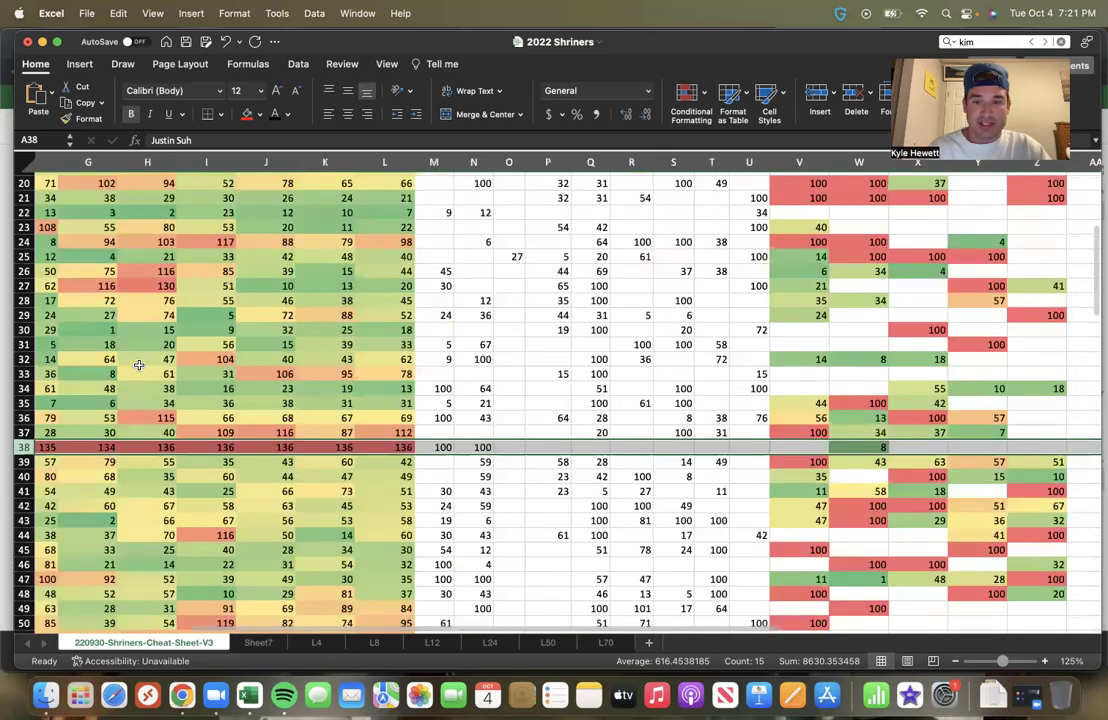
pyautogui.hscroll(-3, 139, 365)
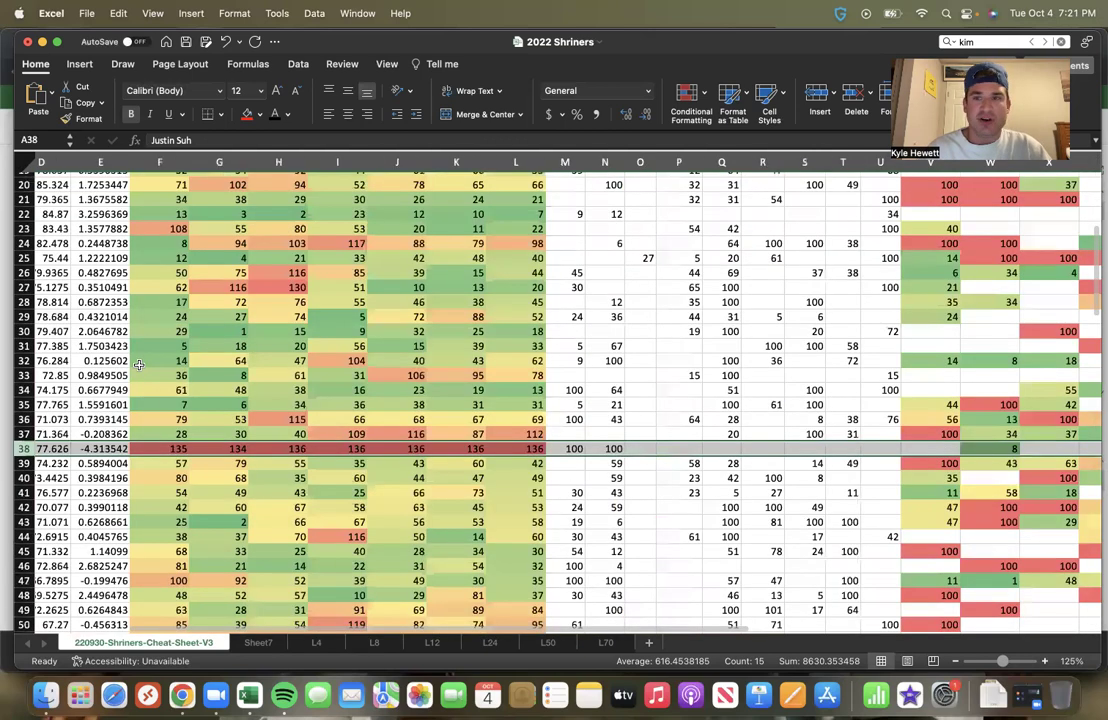
pyautogui.hscroll(-3, 139, 365)
pyautogui.scroll(-3, 265, 388)
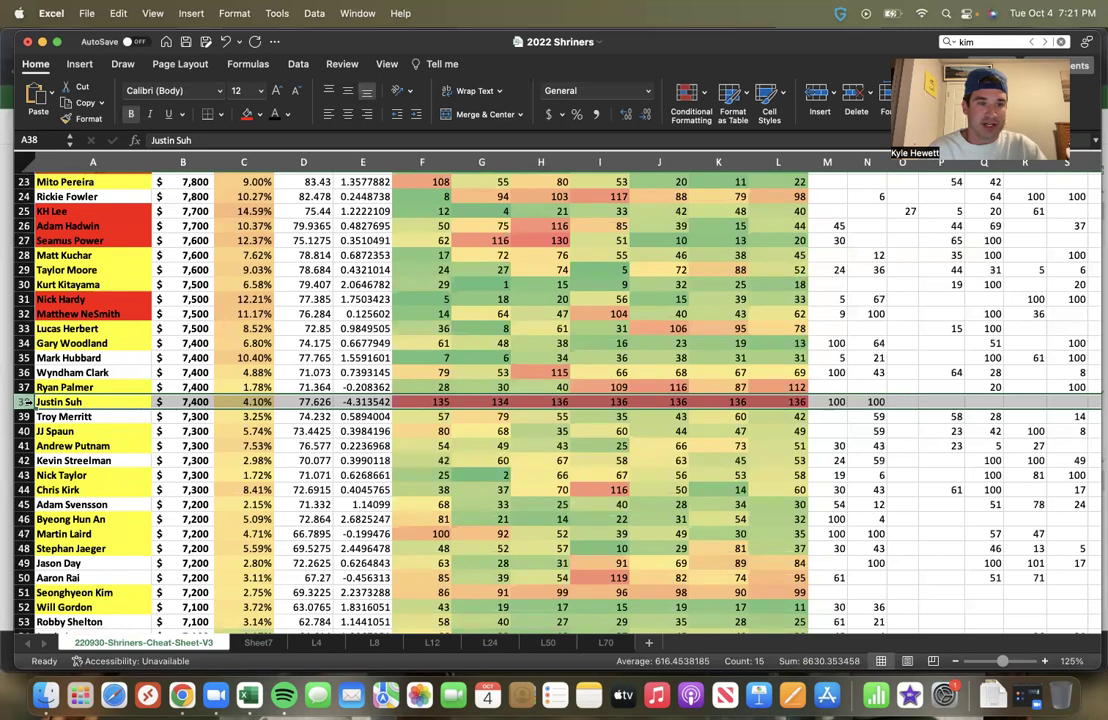
# Step: Select row 39 and review that $7,300 golfer's form rankings and finishes through column Z
pyautogui.click(28, 416)
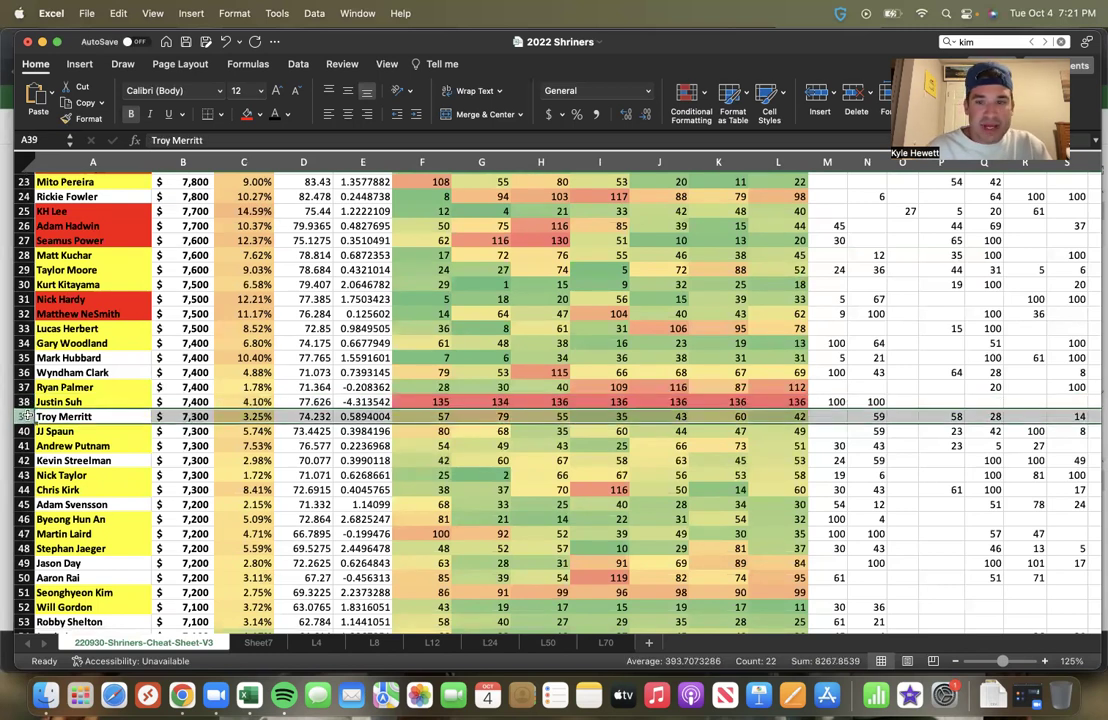
pyautogui.scroll(-1, 58, 443)
pyautogui.hscroll(1, 58, 443)
pyautogui.scroll(-3, 58, 443)
pyautogui.hscroll(6, 58, 443)
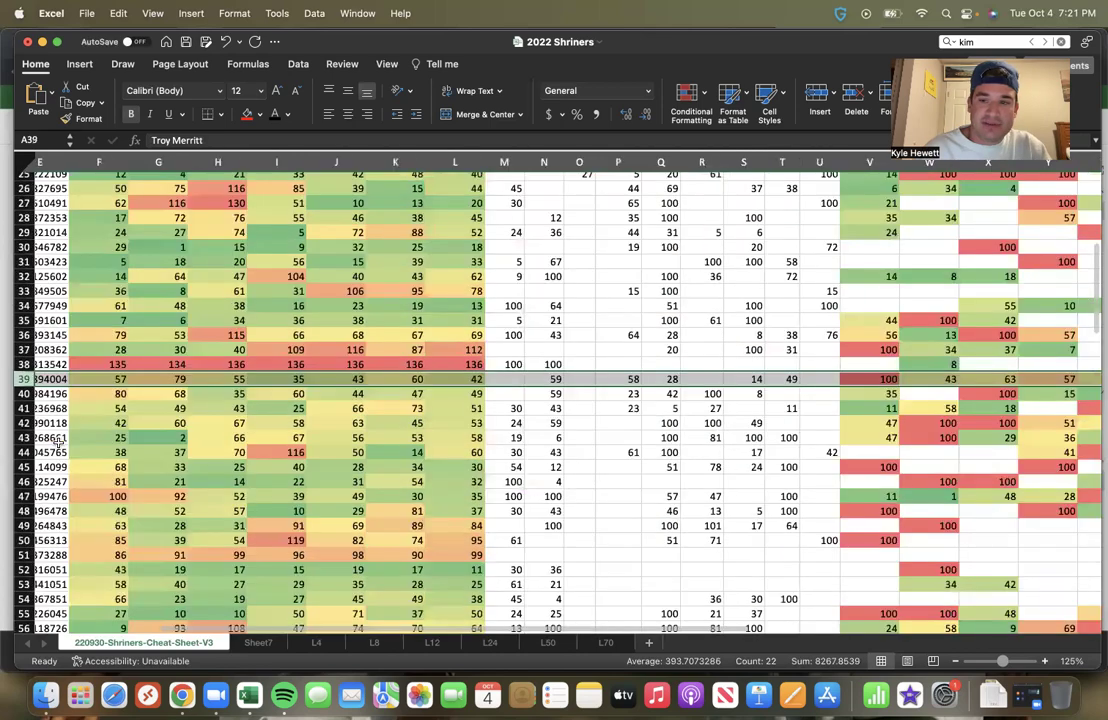
pyautogui.hscroll(-4, 58, 443)
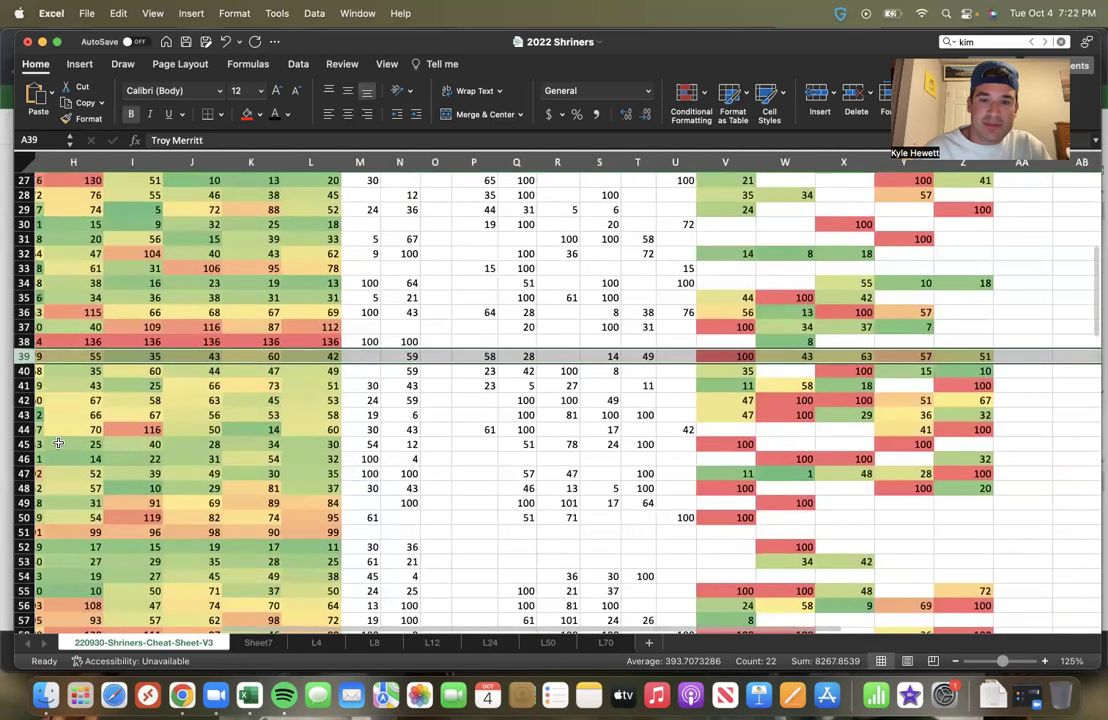
pyautogui.hscroll(-4, 21, 343)
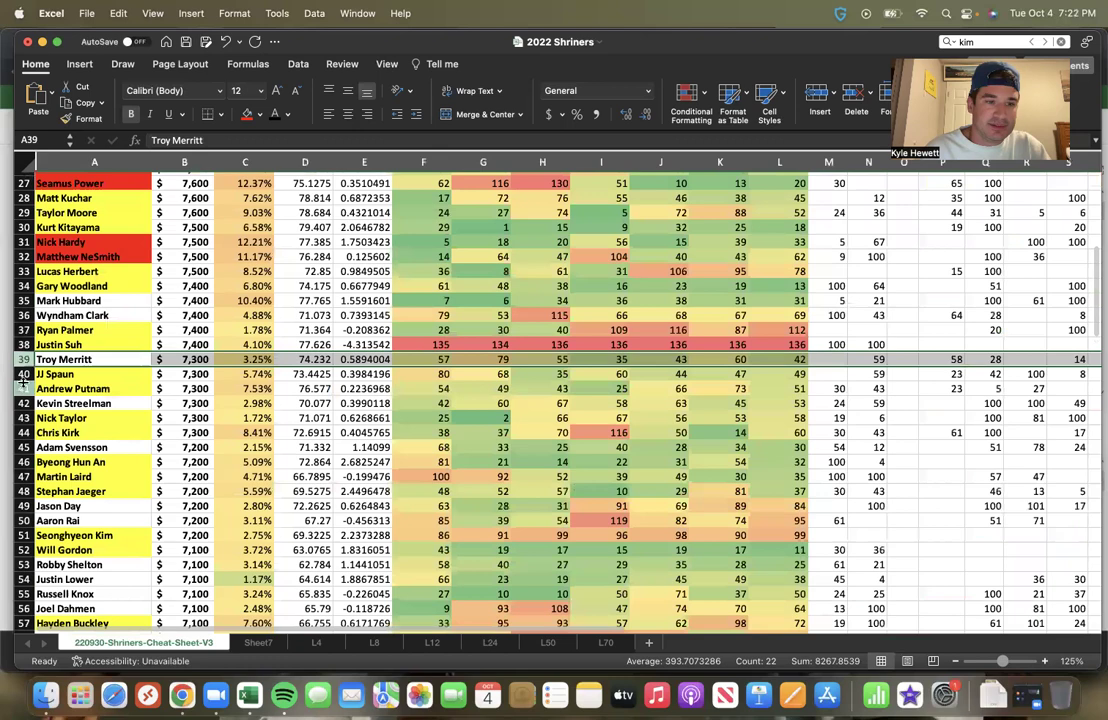
# Step: Select row 40 and check that golfer's past finishes through column Z
pyautogui.click(22, 373)
pyautogui.hscroll(15, 155, 443)
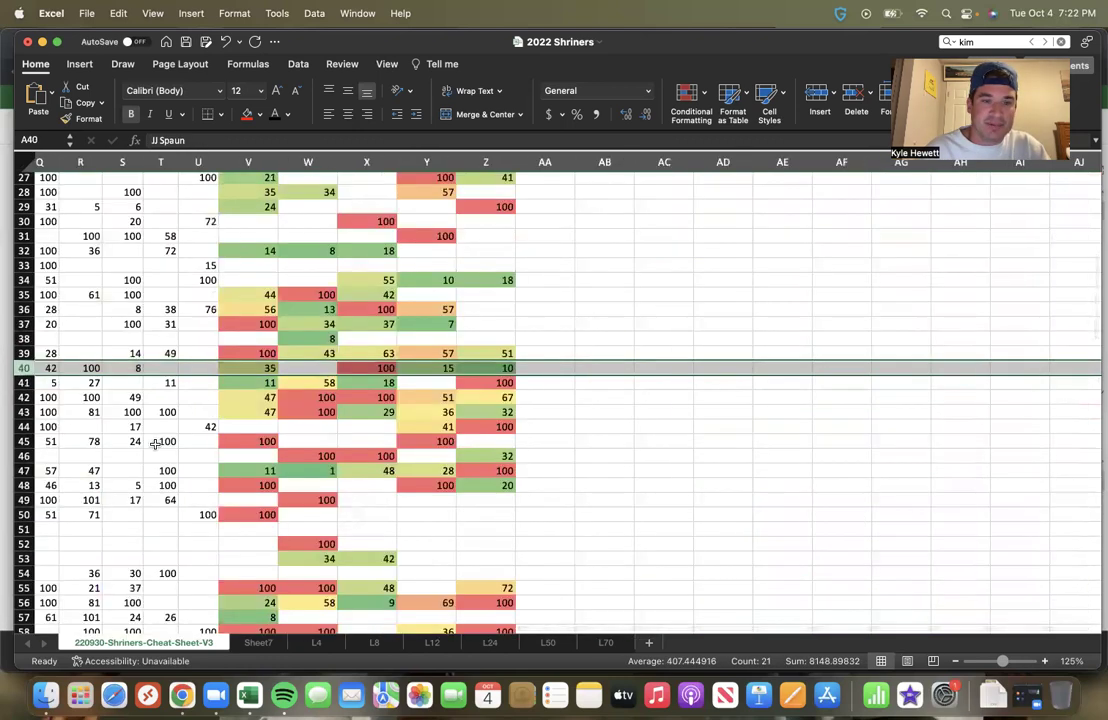
pyautogui.hscroll(-15, 155, 443)
pyautogui.hscroll(1, 32, 331)
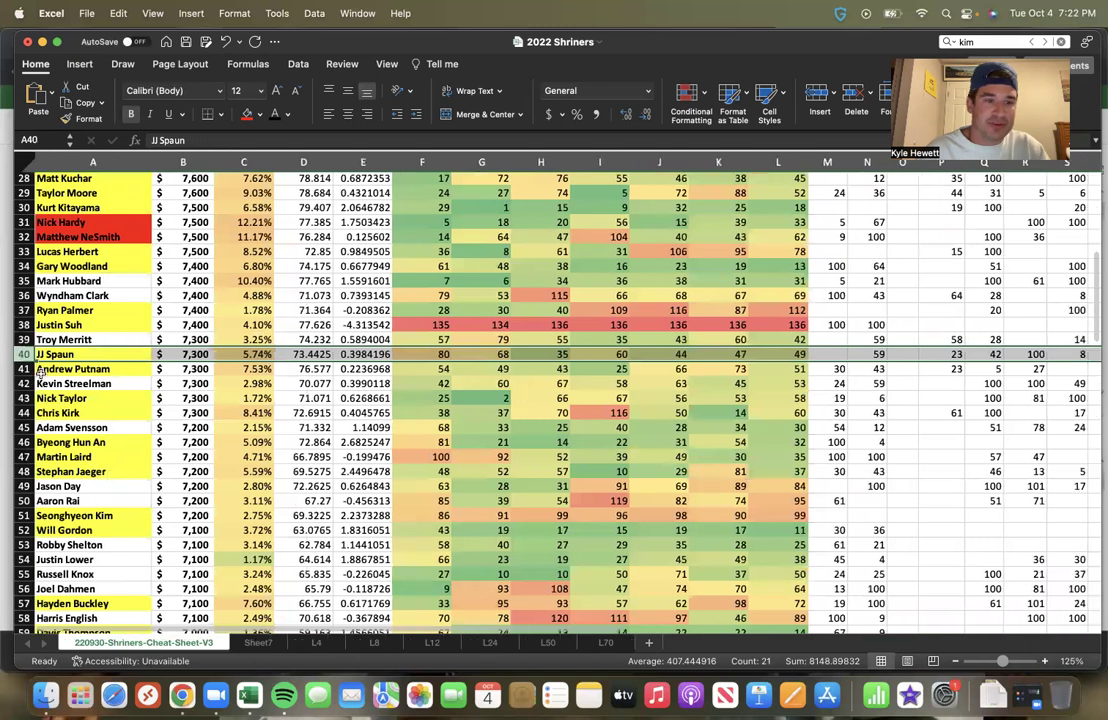
# Step: Select row 41 and examine that golfer's projected ownership, recent form and event finishes in columns M to Z
pyautogui.click(24, 369)
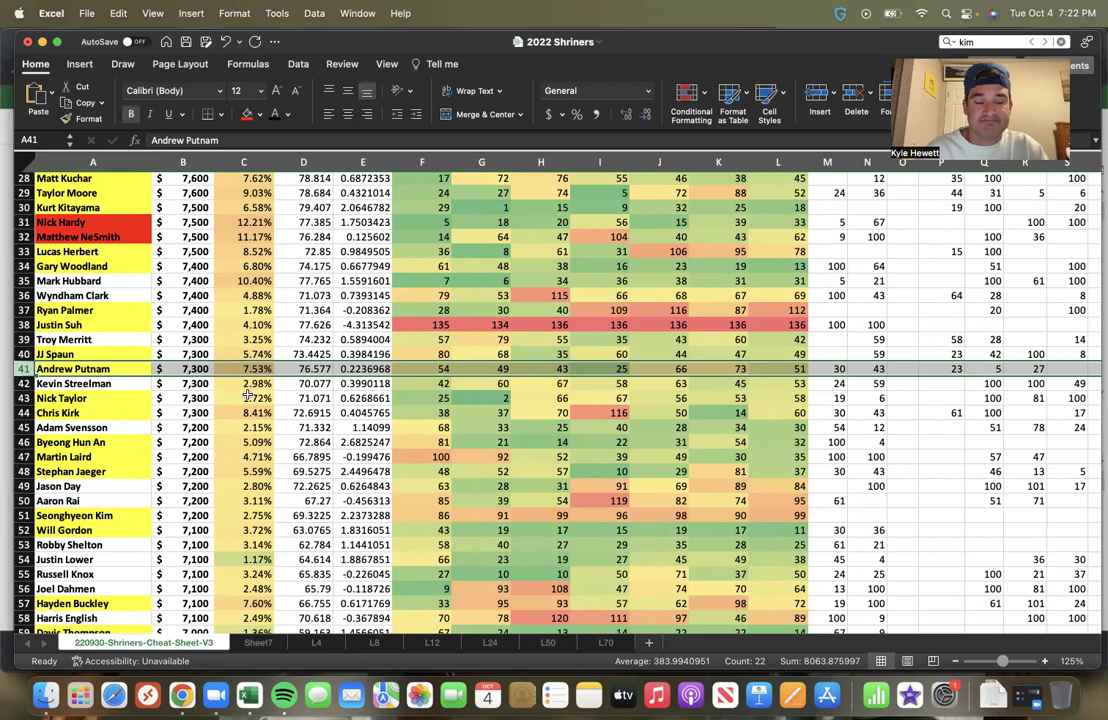
pyautogui.hscroll(10, 270, 388)
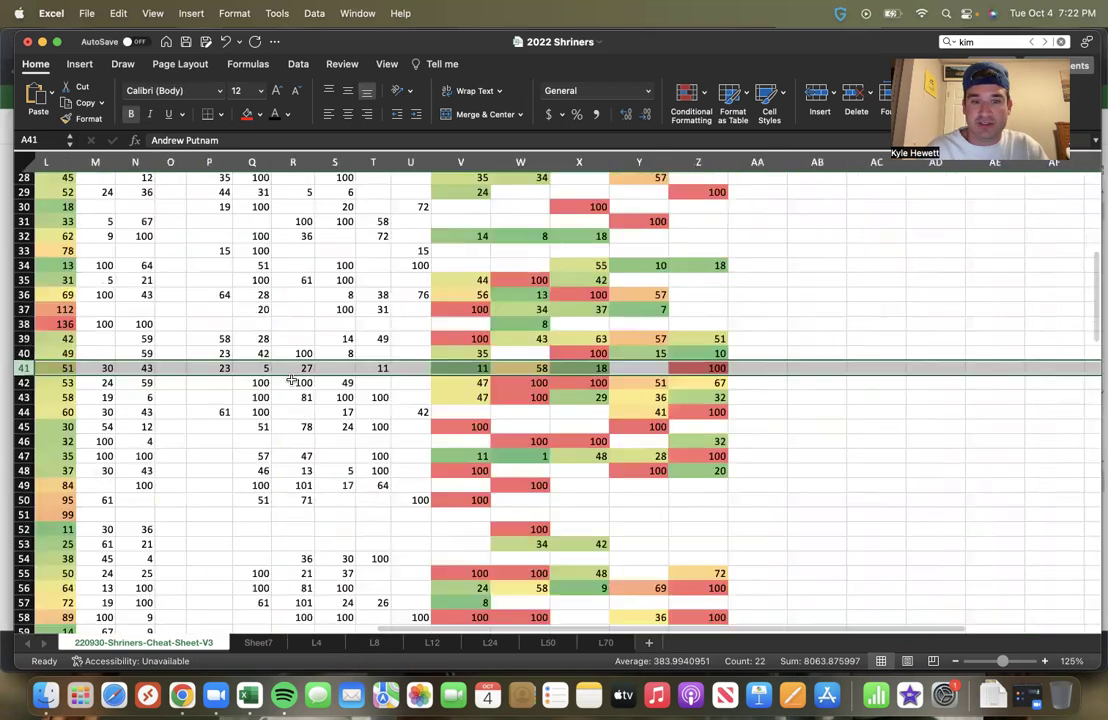
pyautogui.hscroll(-1, 140, 412)
pyautogui.scroll(-1, 140, 412)
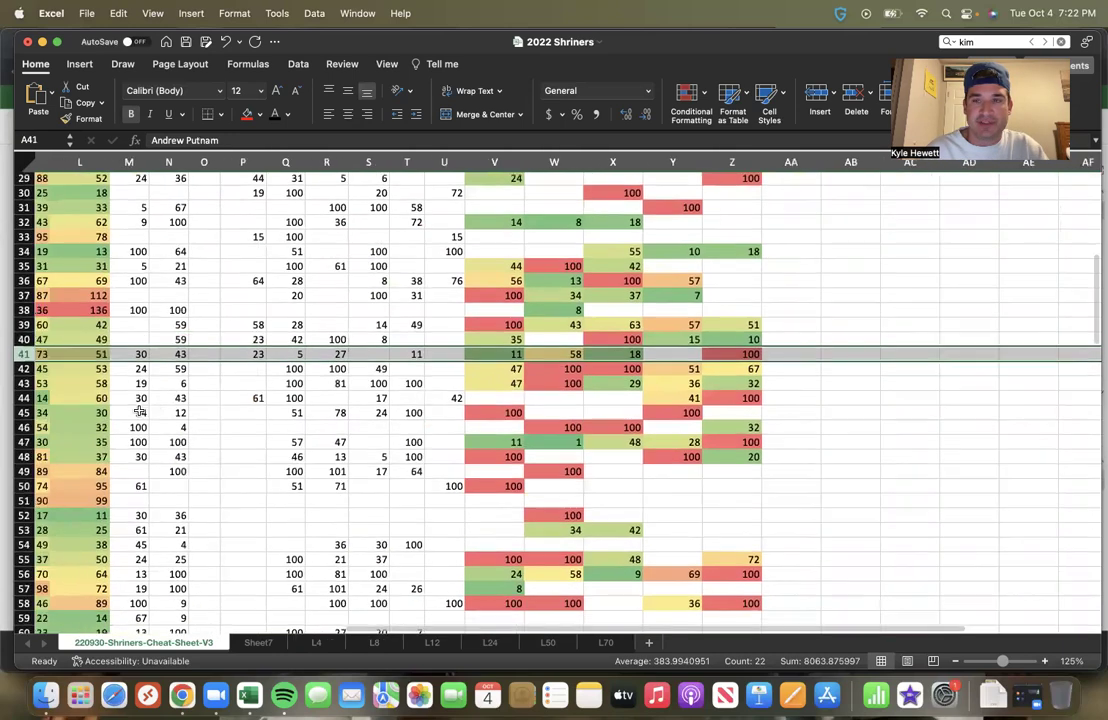
pyautogui.hscroll(-10, 246, 369)
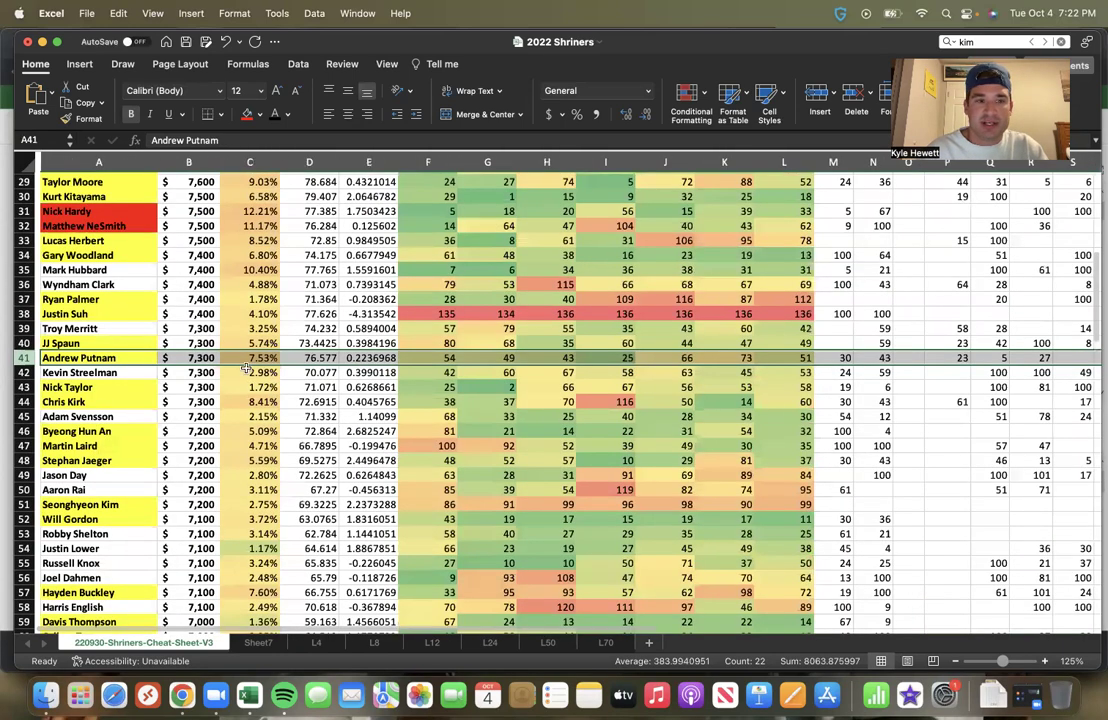
pyautogui.hscroll(1, 246, 369)
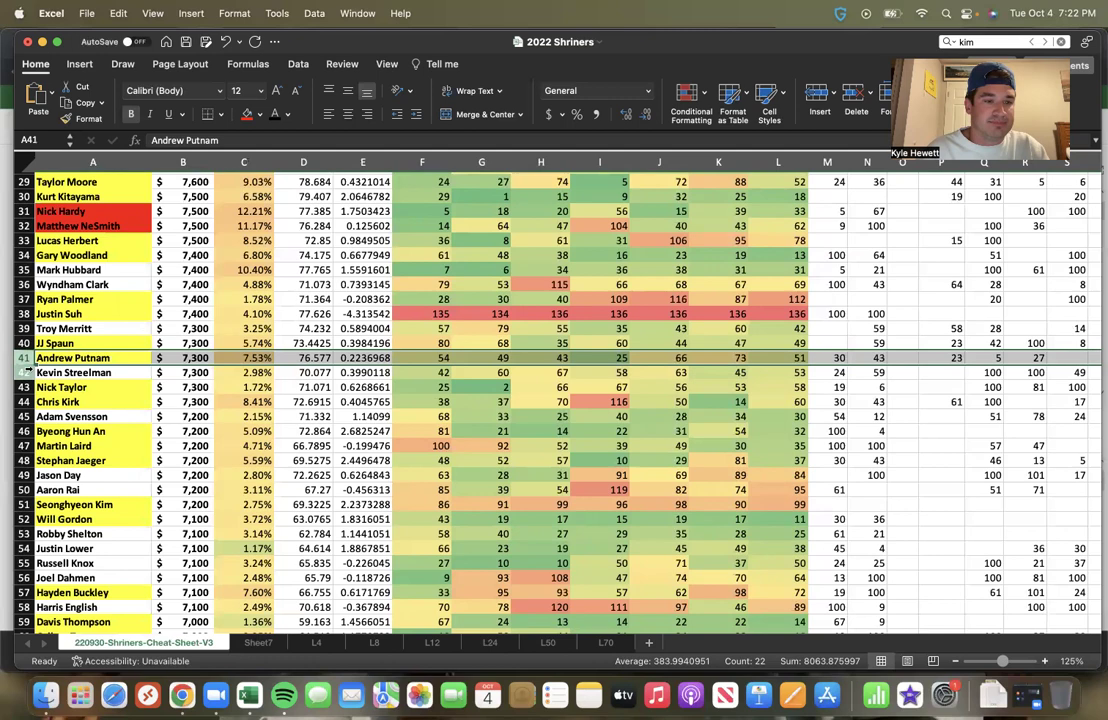
# Step: Select row 43 and review that low-owned $7,300 golfer's recent form, tournament finishes and projected ownership
pyautogui.scroll(-2, 24, 370)
pyautogui.click(24, 366)
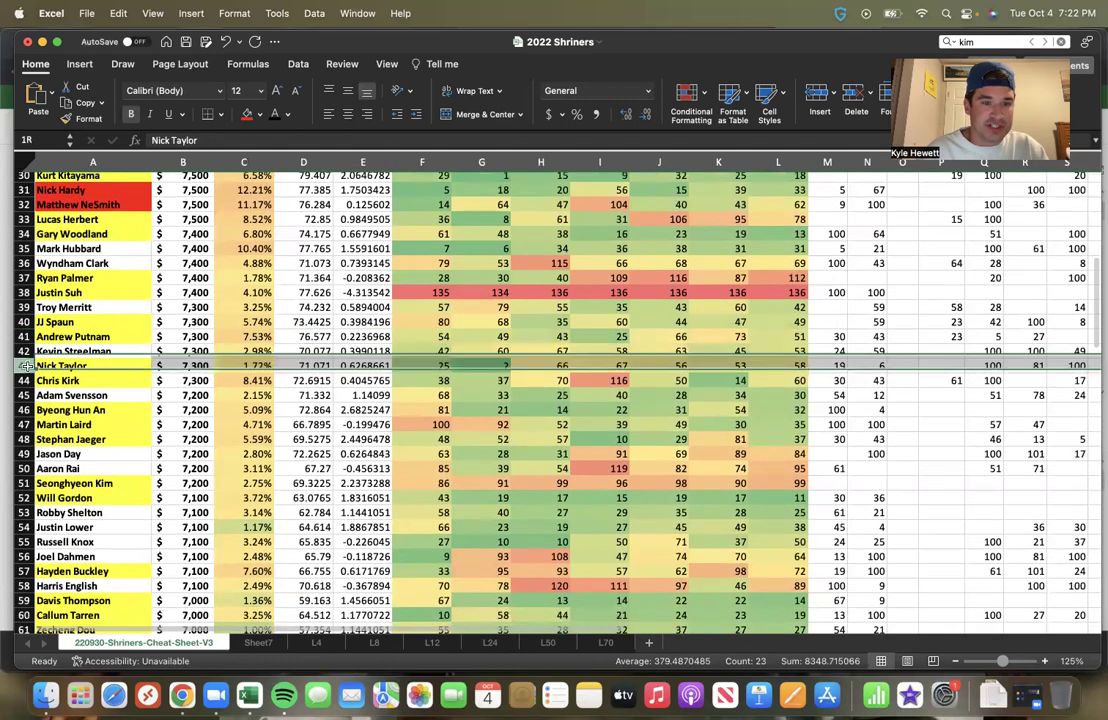
pyautogui.scroll(-1, 456, 566)
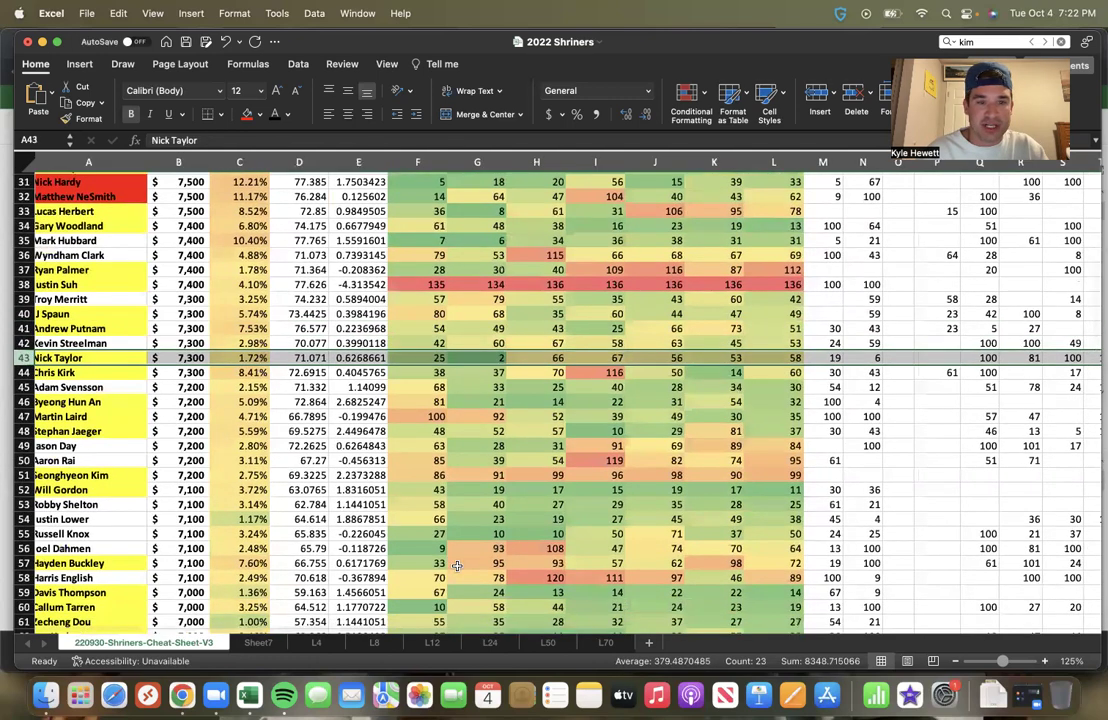
pyautogui.hscroll(2, 456, 566)
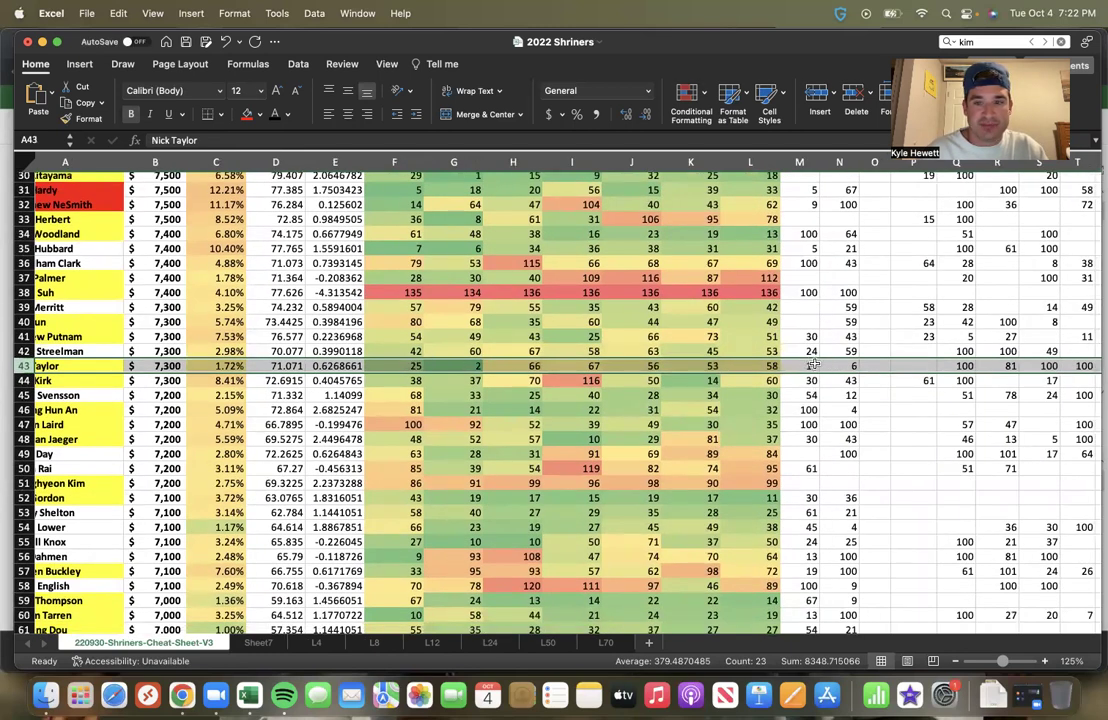
pyautogui.hscroll(10, 845, 370)
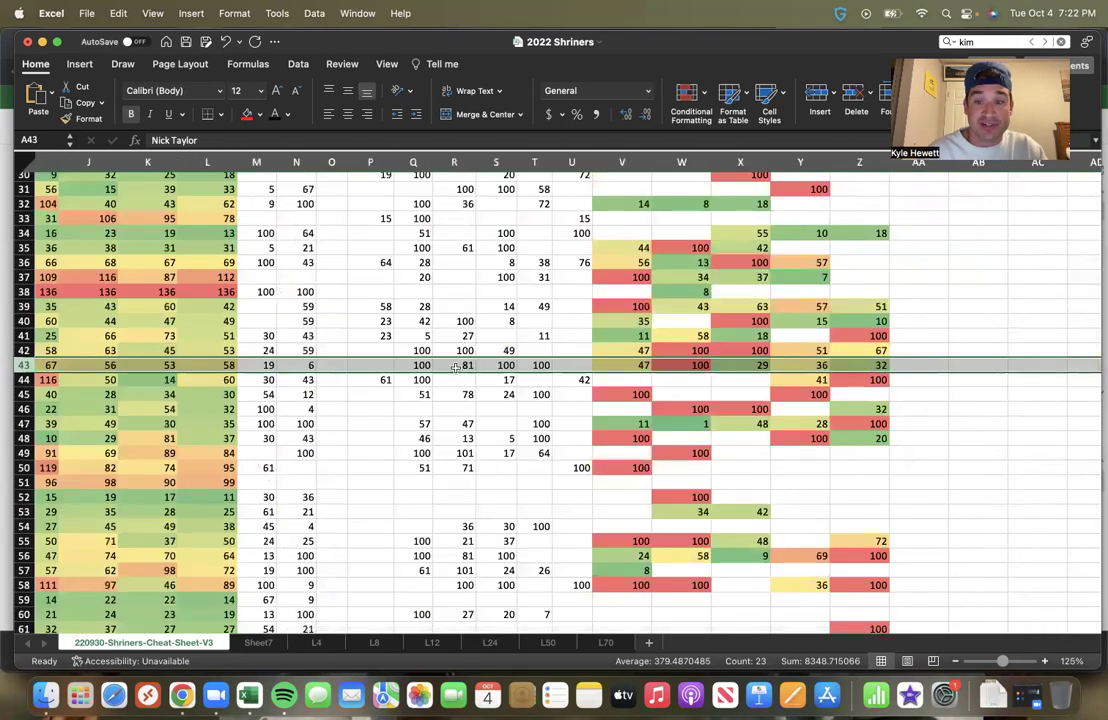
pyautogui.hscroll(-10, 455, 368)
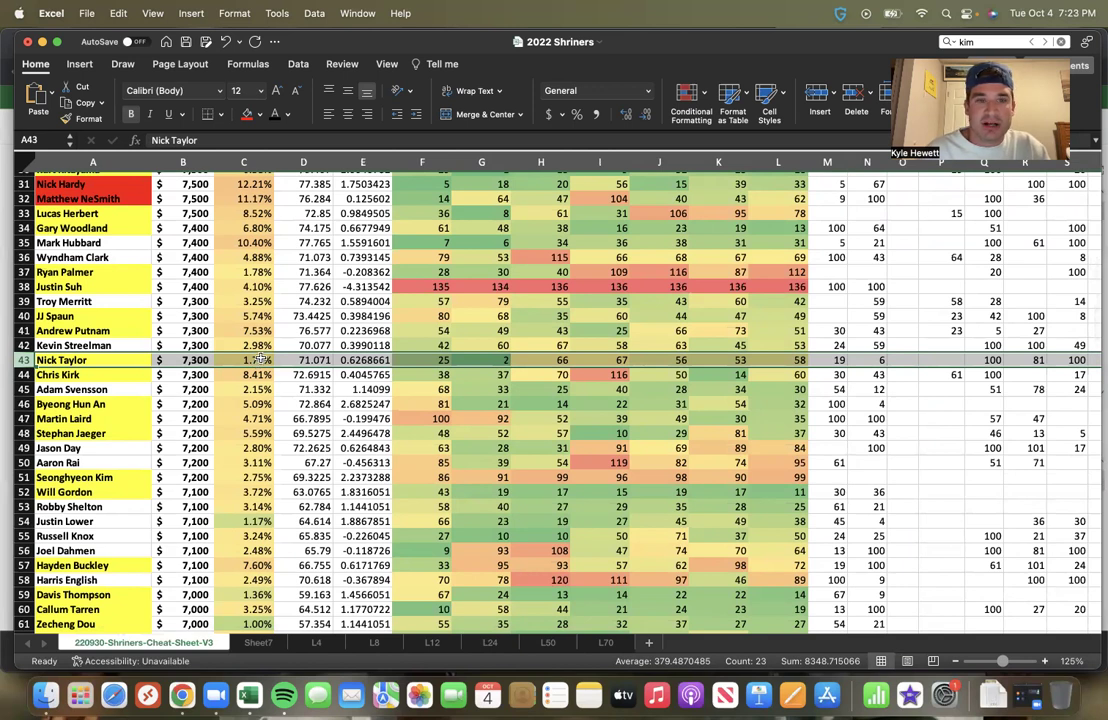
pyautogui.moveTo(24, 352); pyautogui.dragTo(24, 358)
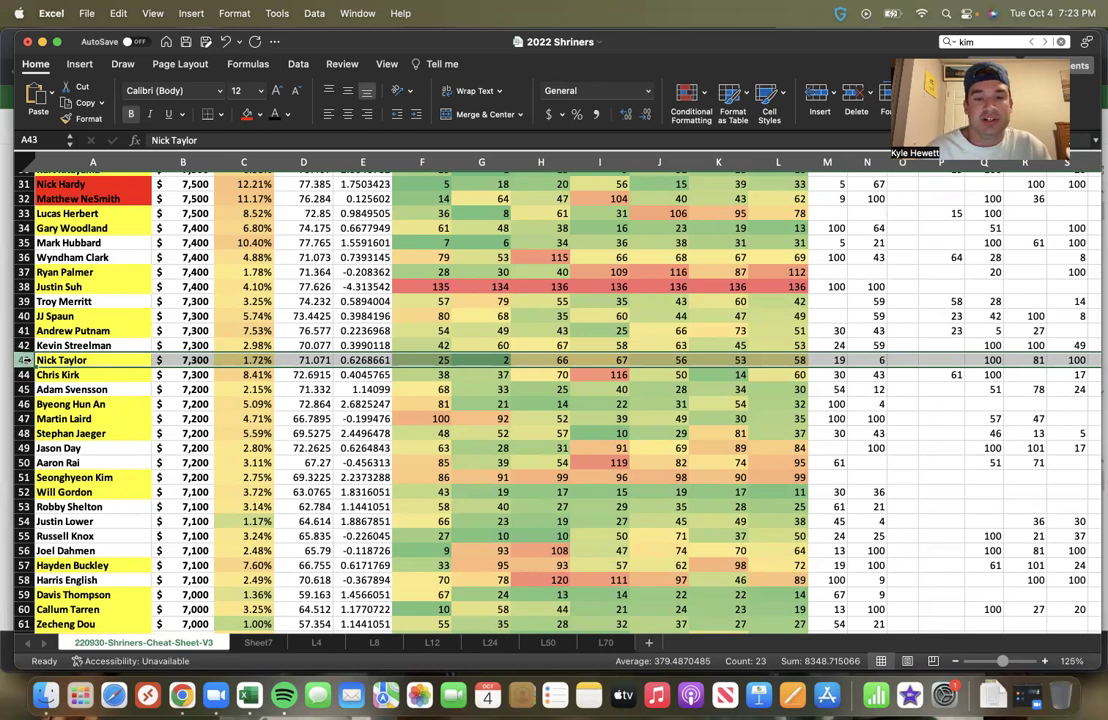
pyautogui.scroll(-2, 150, 447)
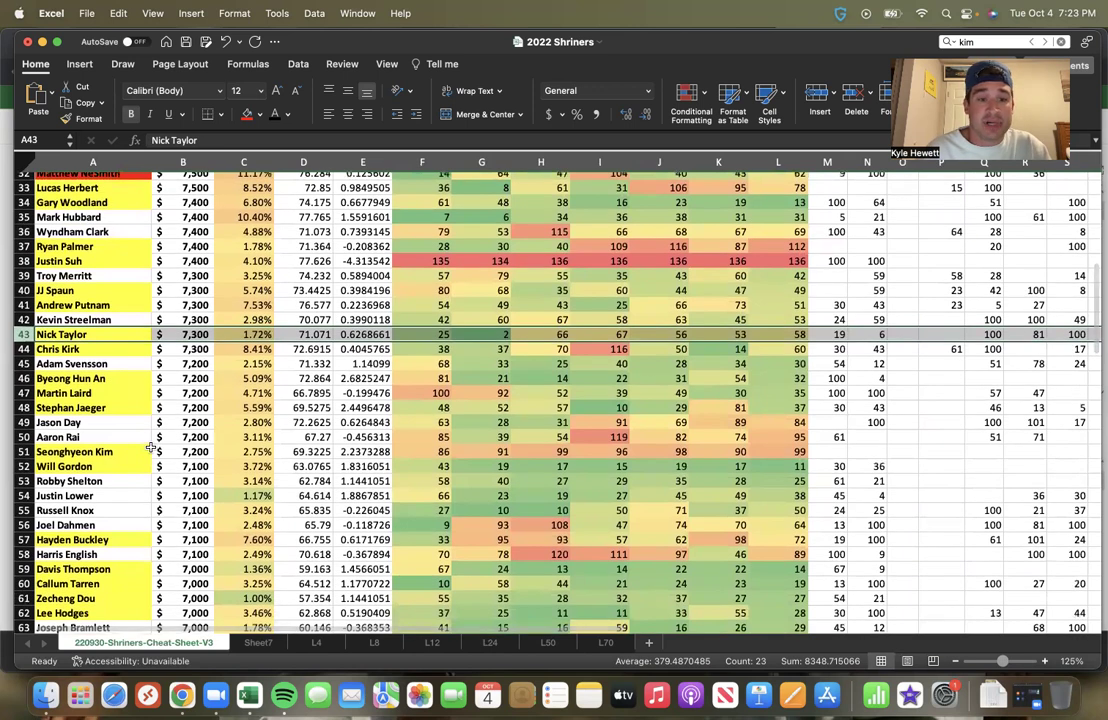
# Step: Select row 44 and compare that $7,300 golfer's ownership, form and past finishes with the golfers below
pyautogui.click(22, 348)
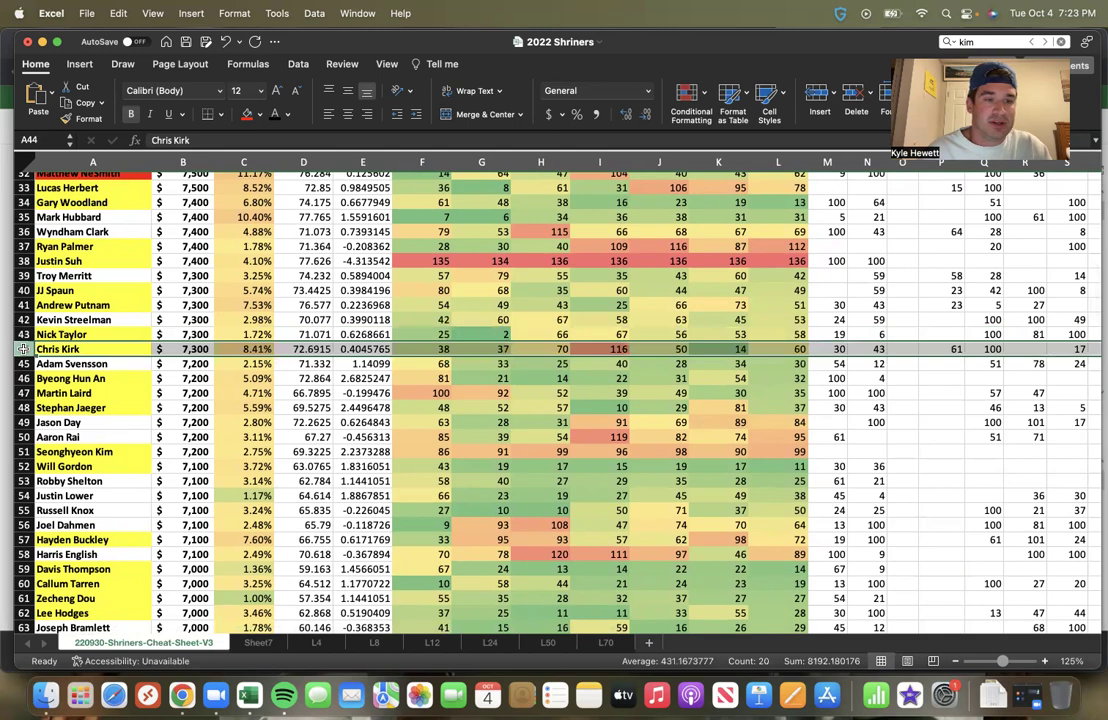
pyautogui.scroll(-1, 54, 319)
pyautogui.scroll(-2, 147, 368)
pyautogui.hscroll(2, 147, 368)
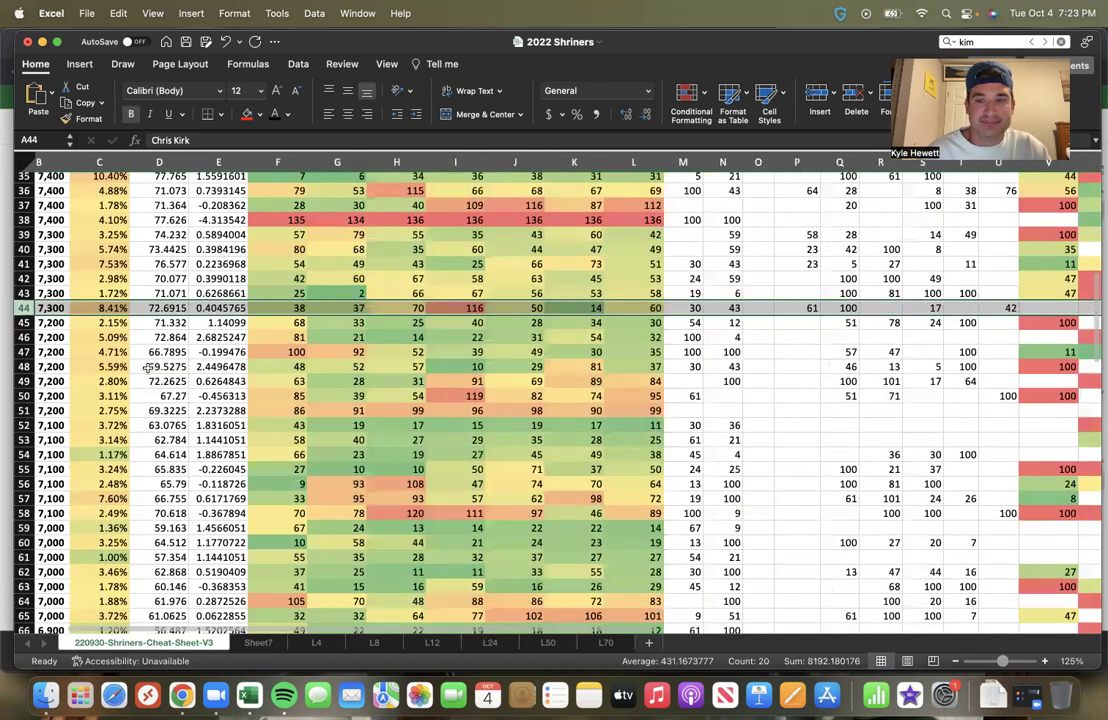
pyautogui.hscroll(5, 147, 368)
pyautogui.hscroll(-6, 147, 368)
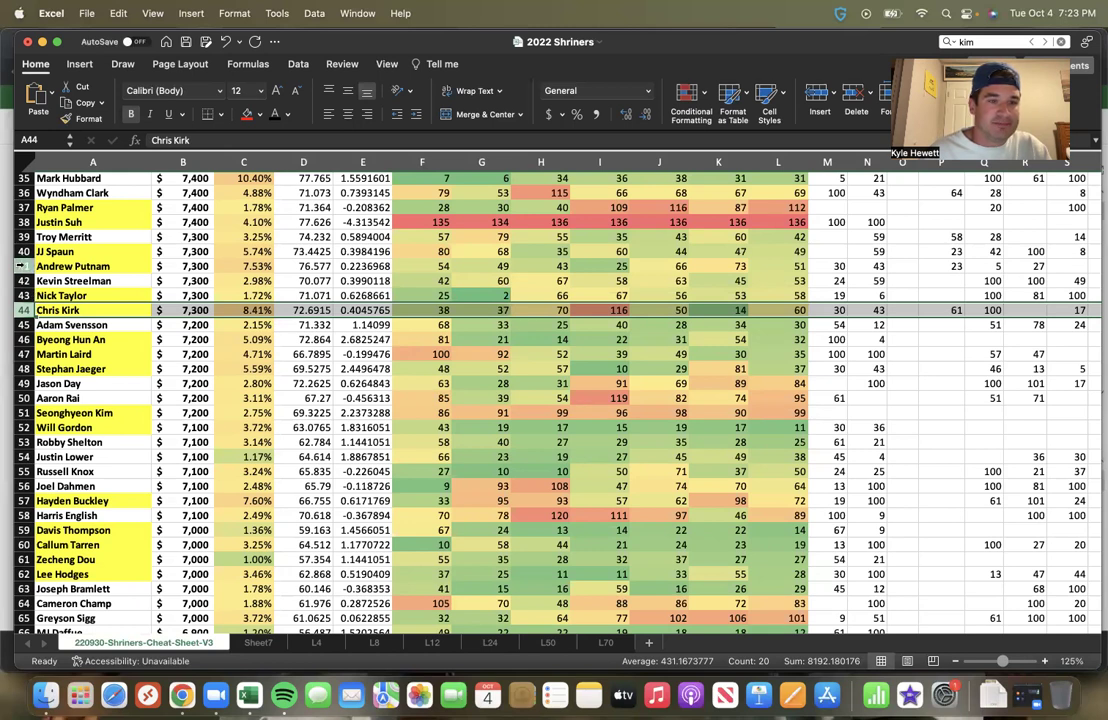
pyautogui.scroll(-2, 64, 367)
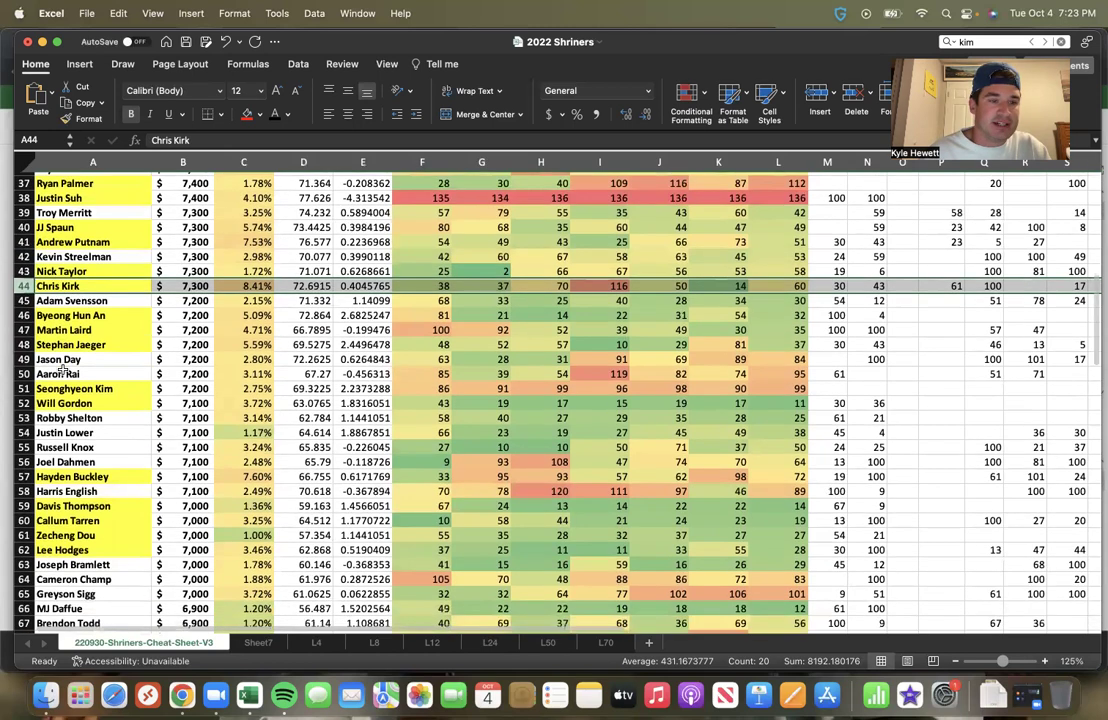
# Step: Select row 45 and review that $7,200 golfer's past finishes through column Z and recent form against the golfers below
pyautogui.scroll(-1, 64, 367)
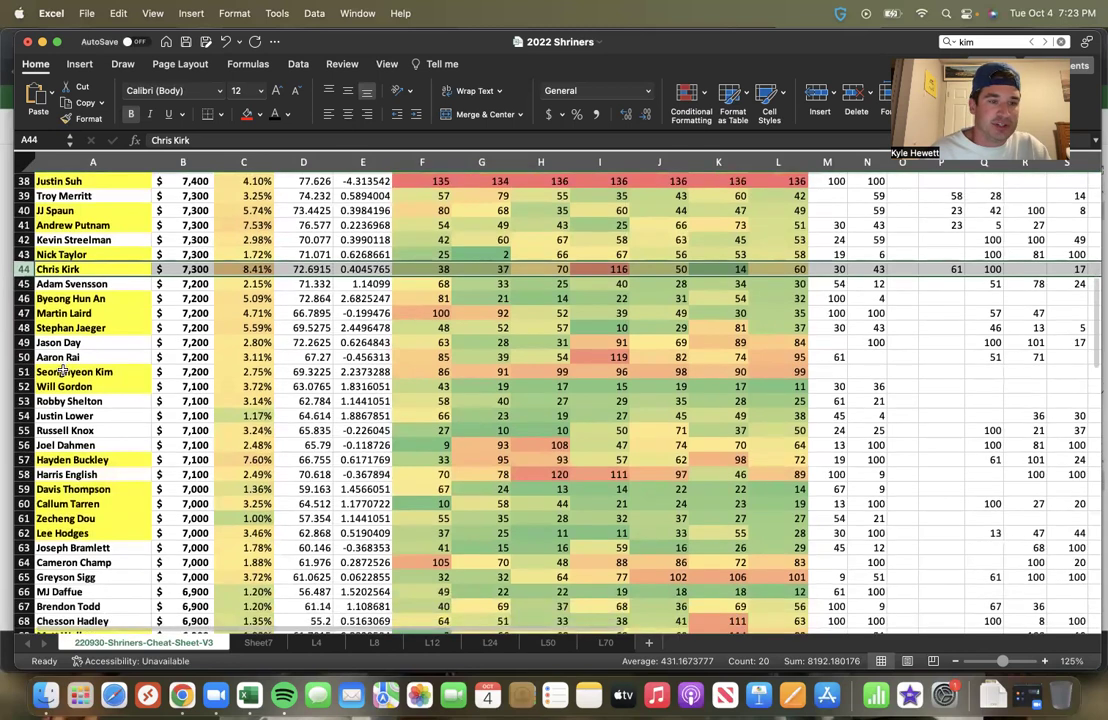
pyautogui.click(24, 282)
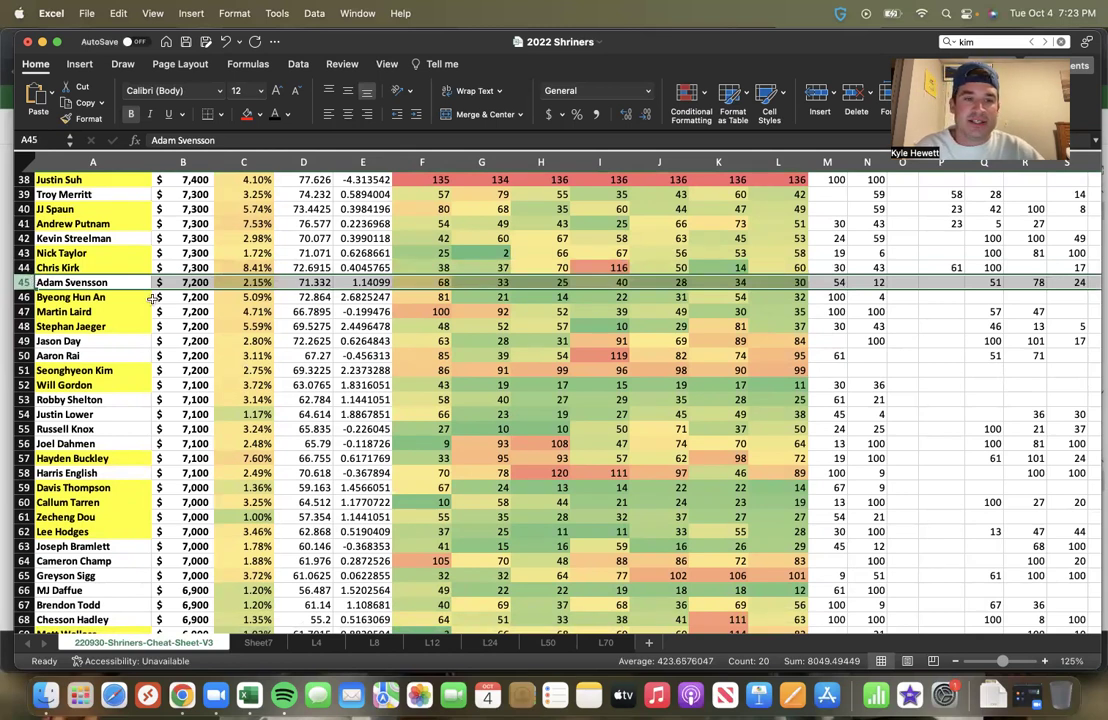
pyautogui.hscroll(5, 152, 297)
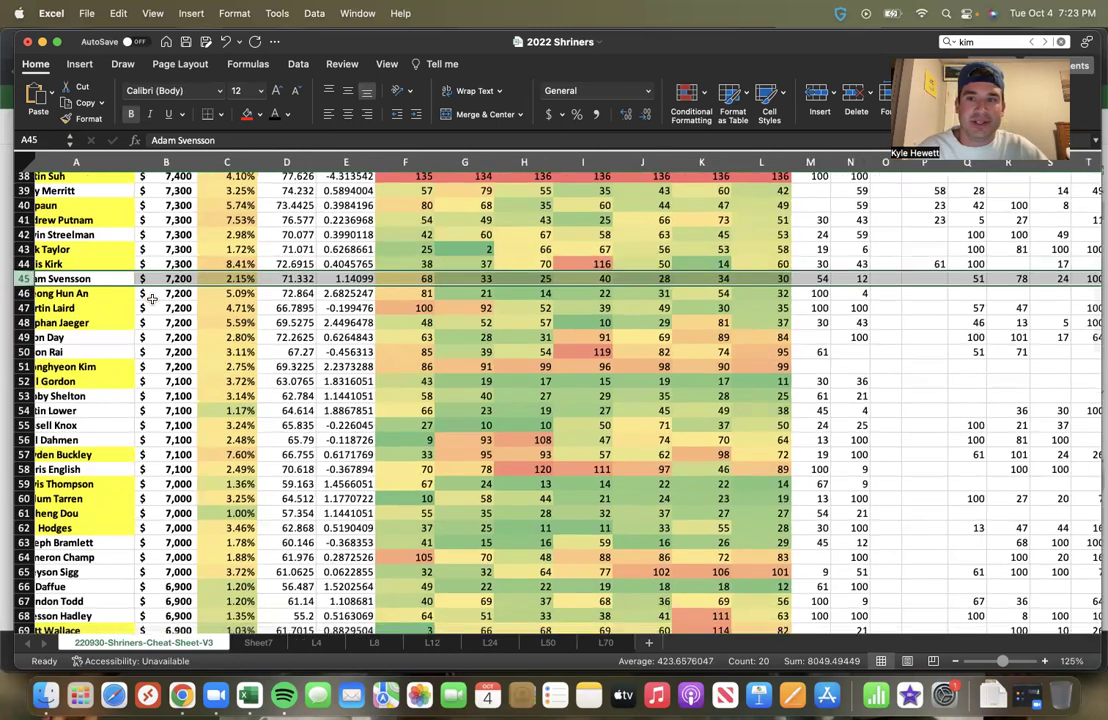
pyautogui.hscroll(4, 152, 297)
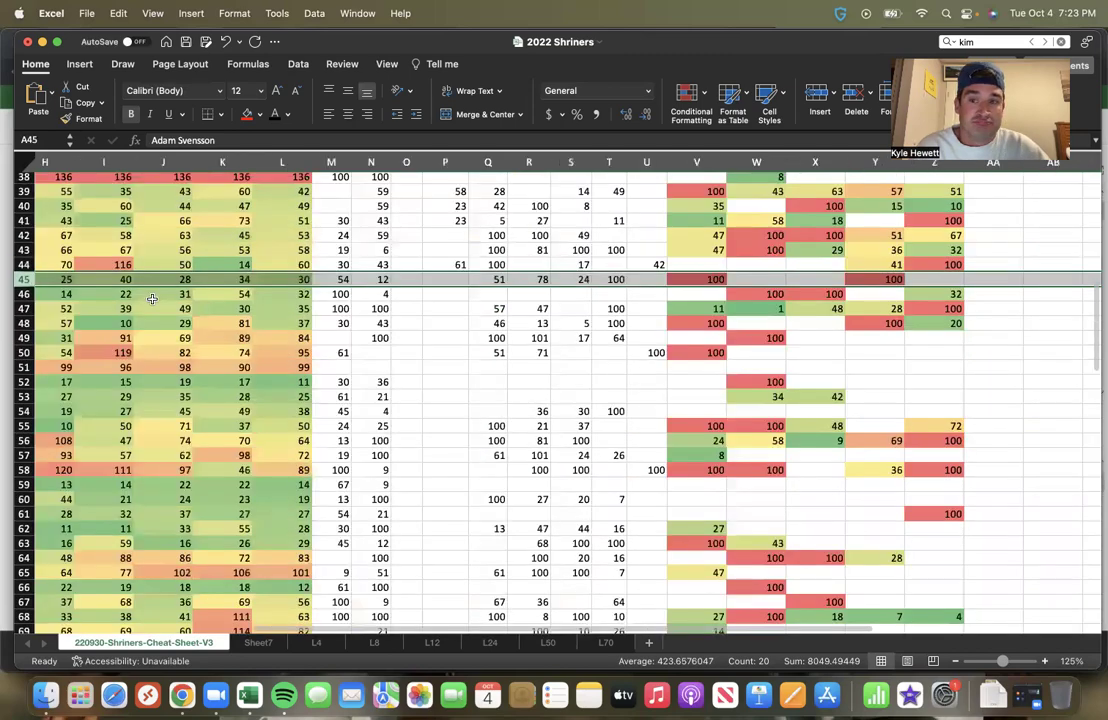
pyautogui.hscroll(-8, 152, 298)
pyautogui.scroll(-7, 152, 299)
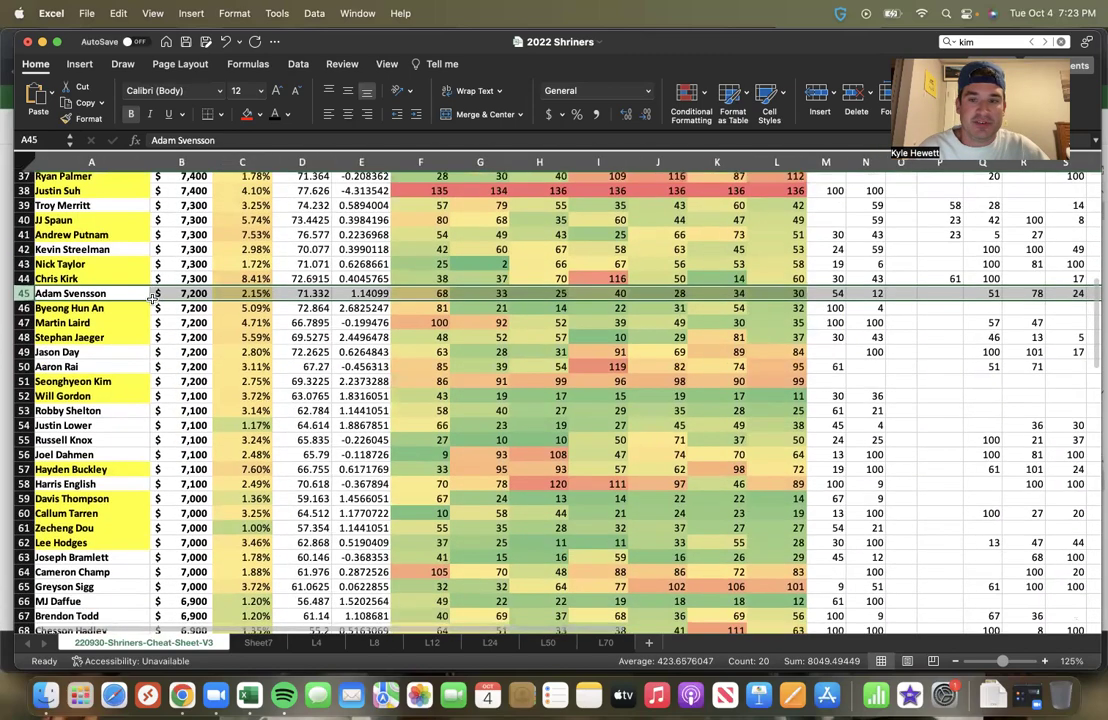
pyautogui.scroll(-2, 152, 298)
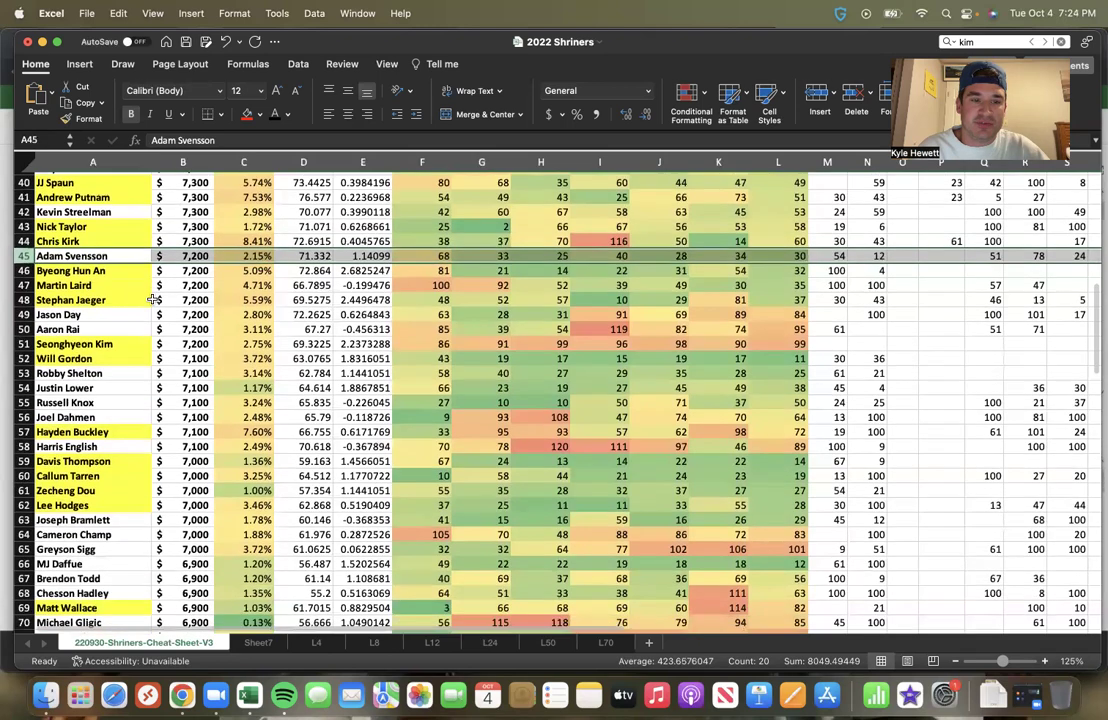
pyautogui.scroll(-1, 152, 298)
pyautogui.scroll(-1, 153, 299)
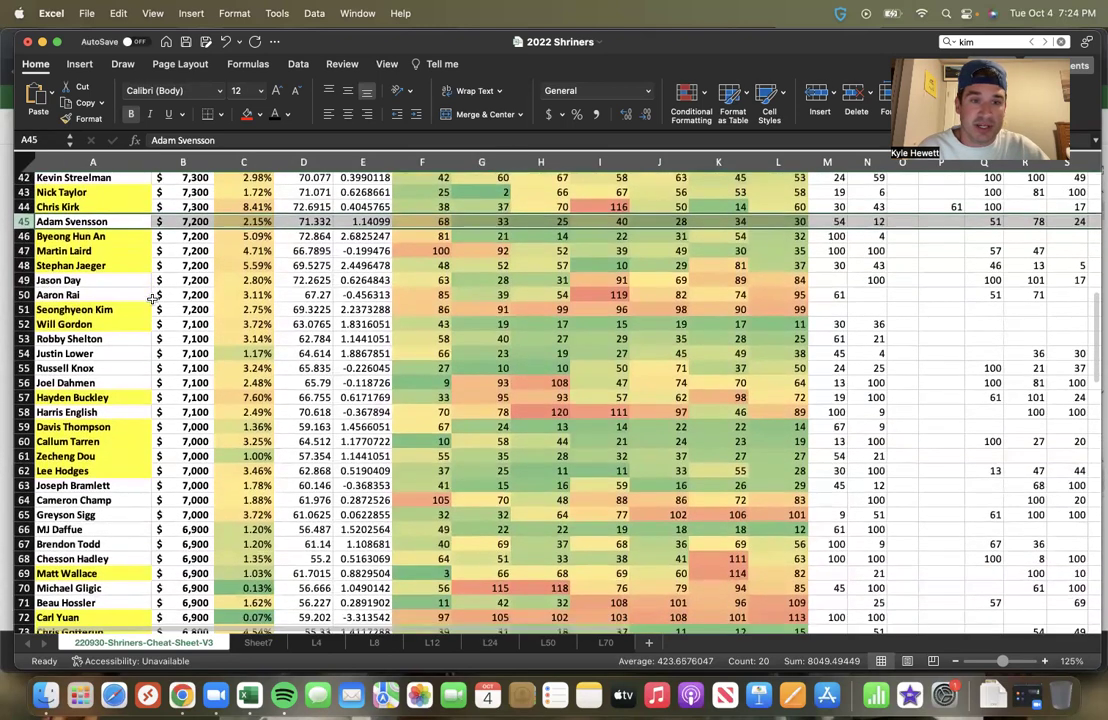
pyautogui.scroll(1, 153, 299)
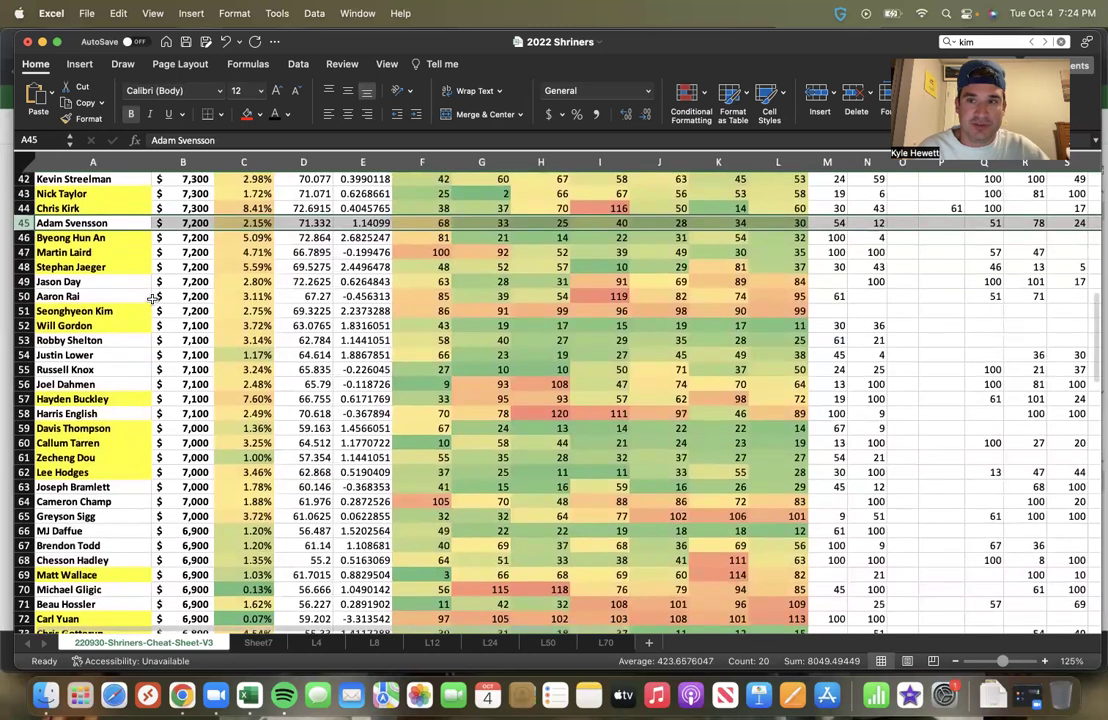
pyautogui.scroll(1, 153, 299)
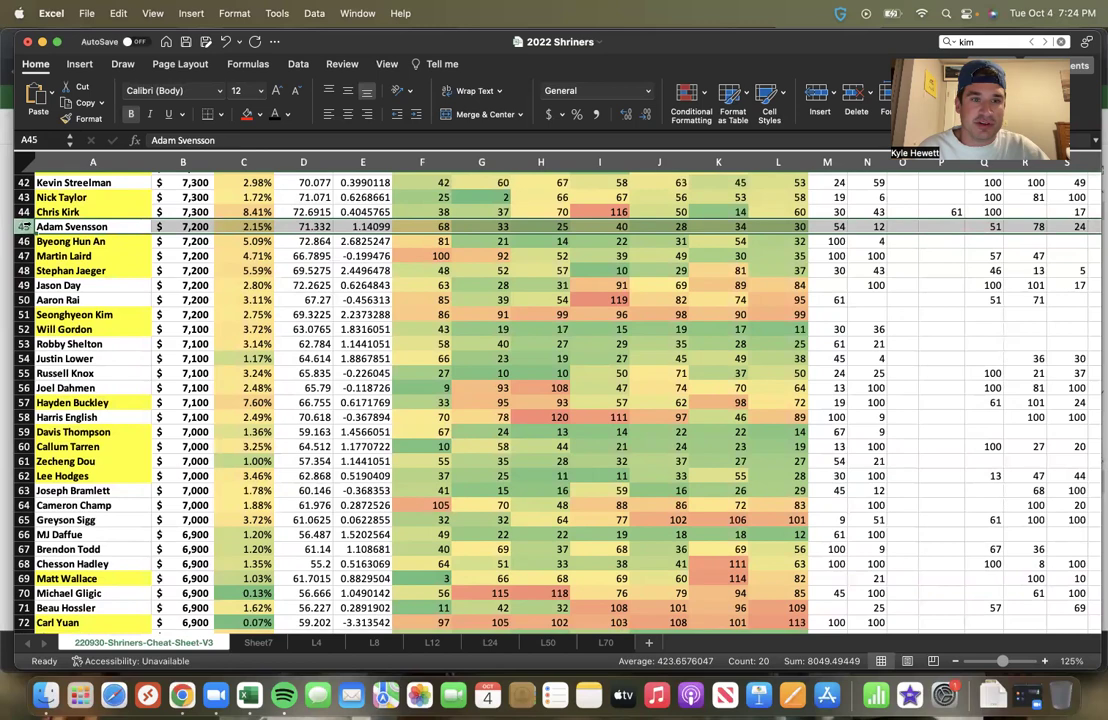
# Step: Check the projected ownership in C45, and reselect row 45 to recheck that golfer's form and past finishes
pyautogui.click(258, 227)
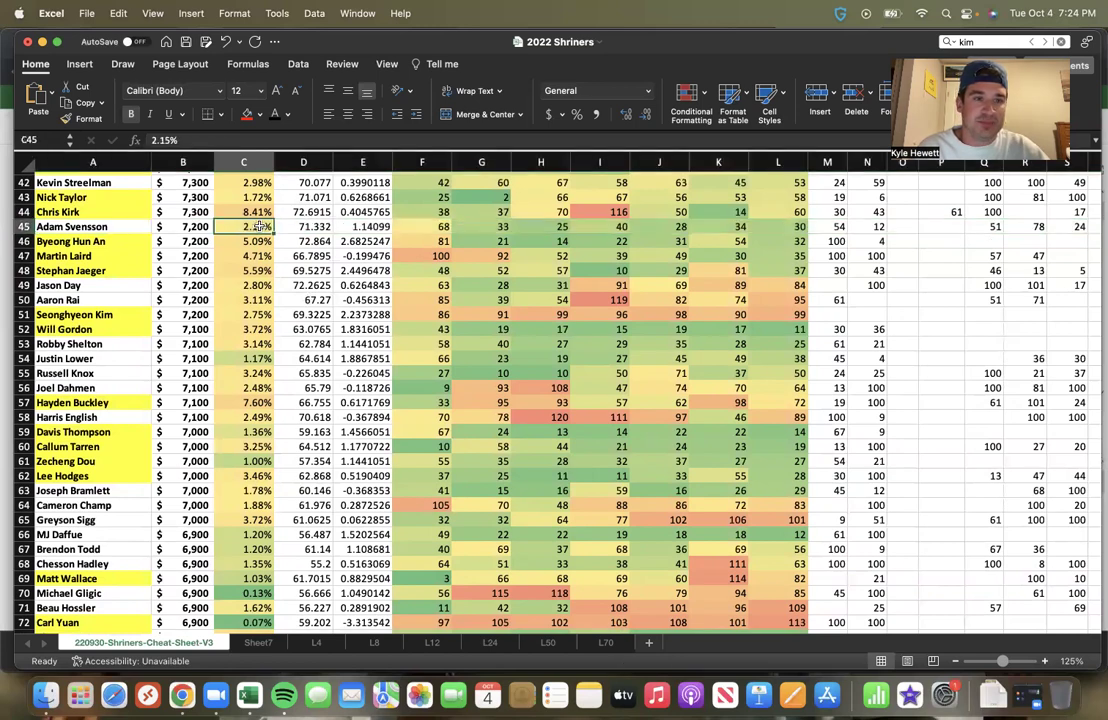
pyautogui.click(28, 227)
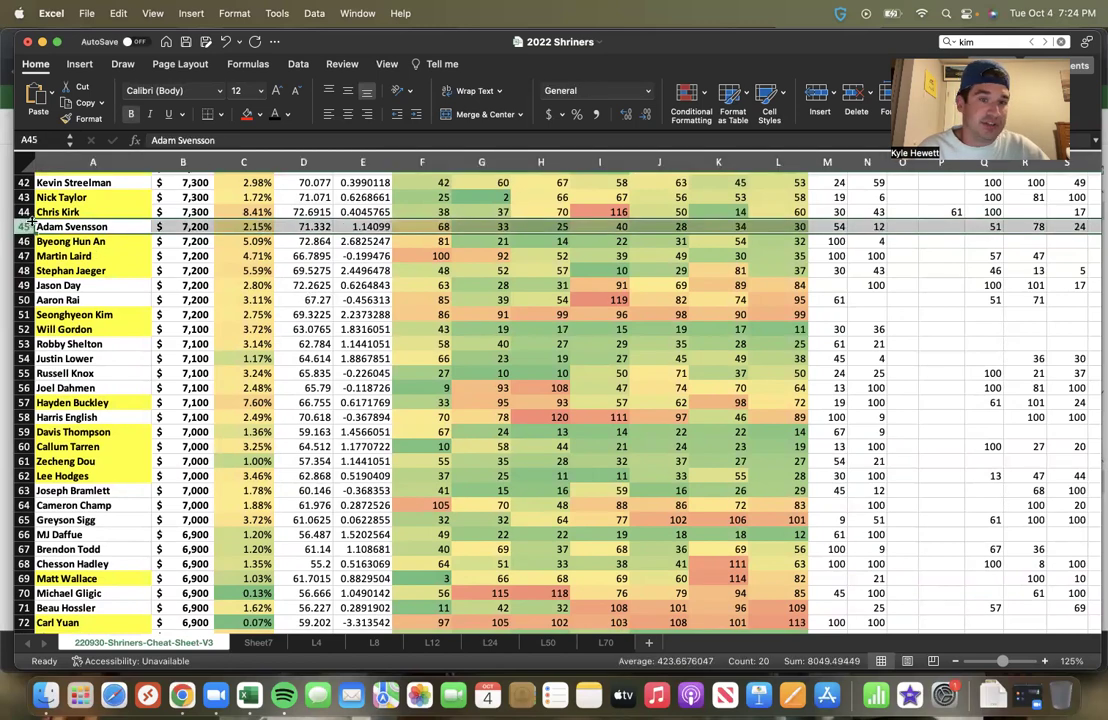
pyautogui.hscroll(2, 370, 228)
pyautogui.hscroll(3, 370, 228)
pyautogui.hscroll(-1, 370, 228)
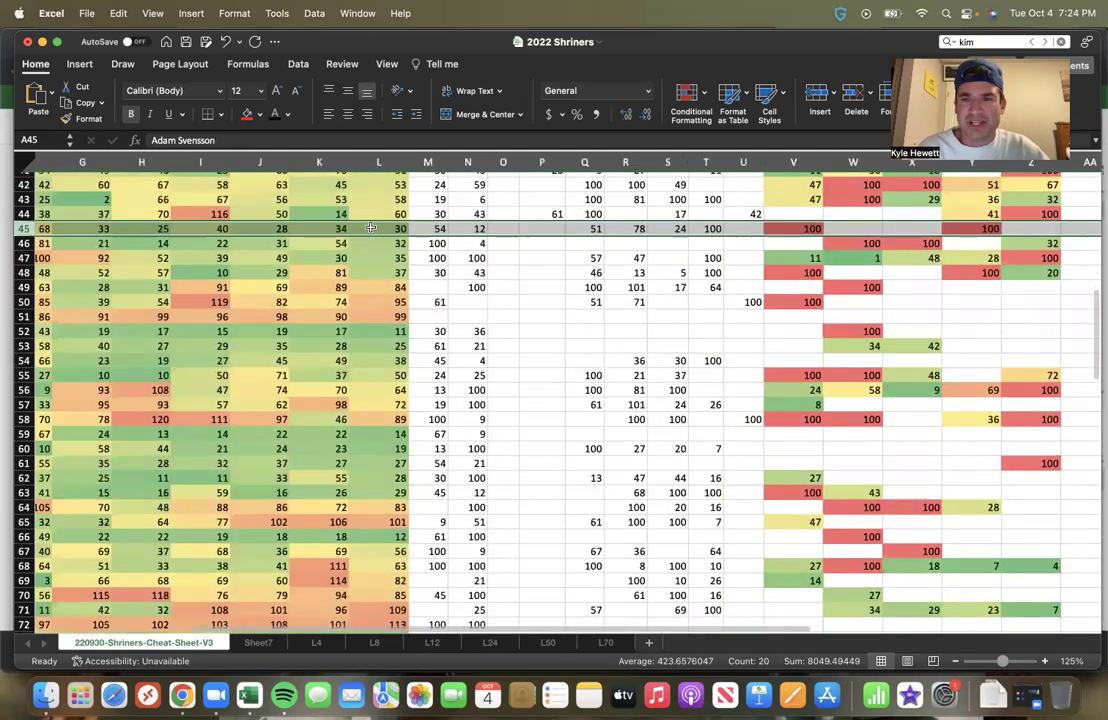
pyautogui.hscroll(-3, 370, 228)
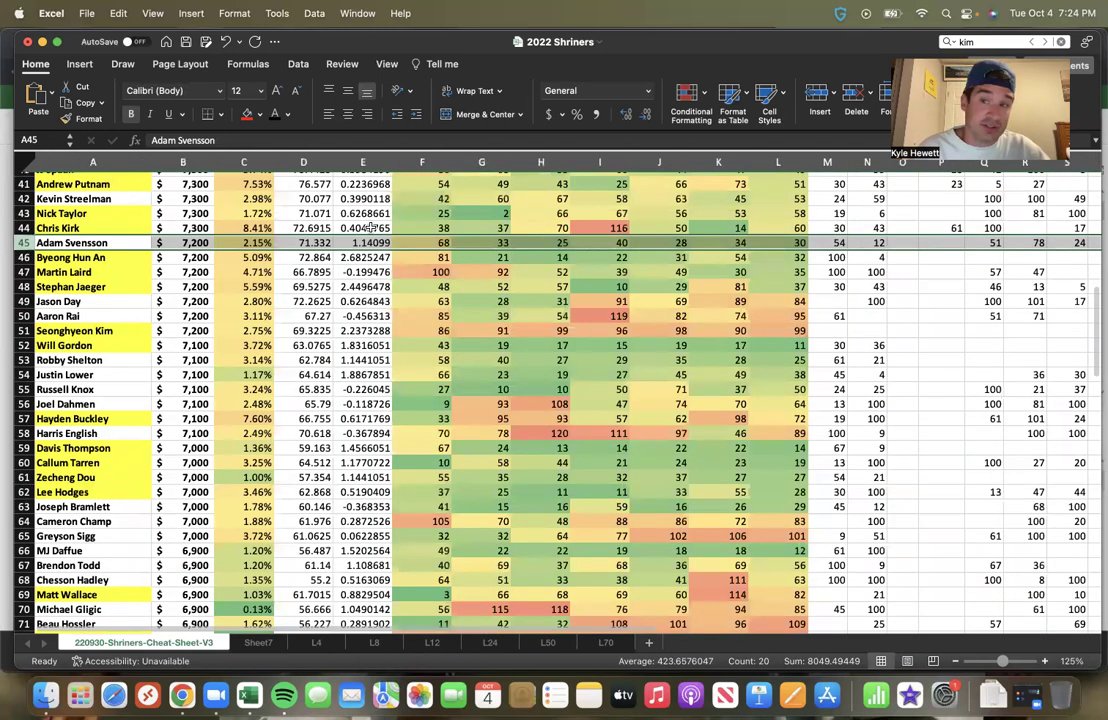
pyautogui.scroll(-1, 80, 220)
pyautogui.scroll(-1, 88, 243)
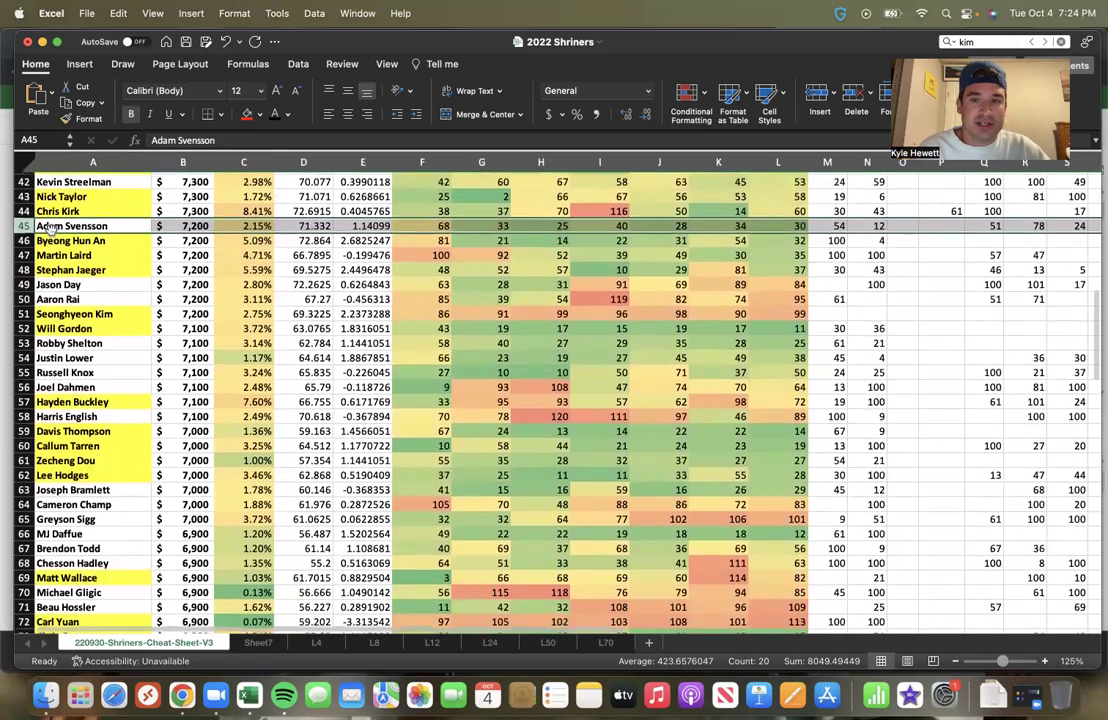
pyautogui.scroll(2, 47, 228)
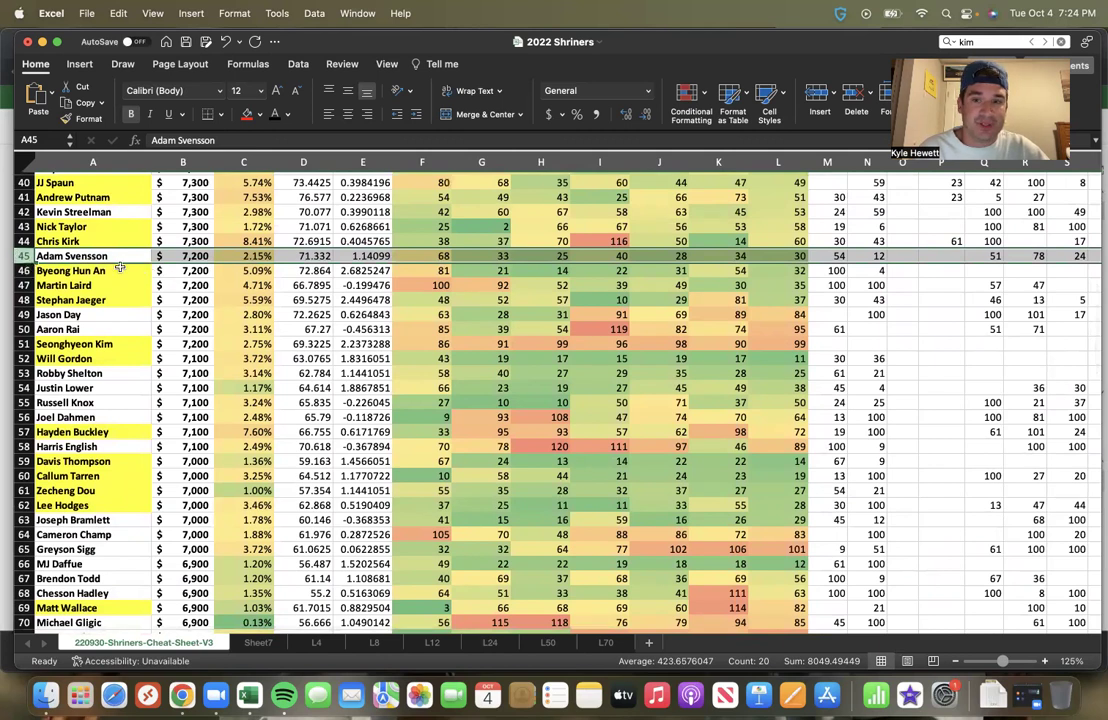
# Step: Select row 46 and examine that golfer's recent results and past event finishes through column Z
pyautogui.click(23, 270)
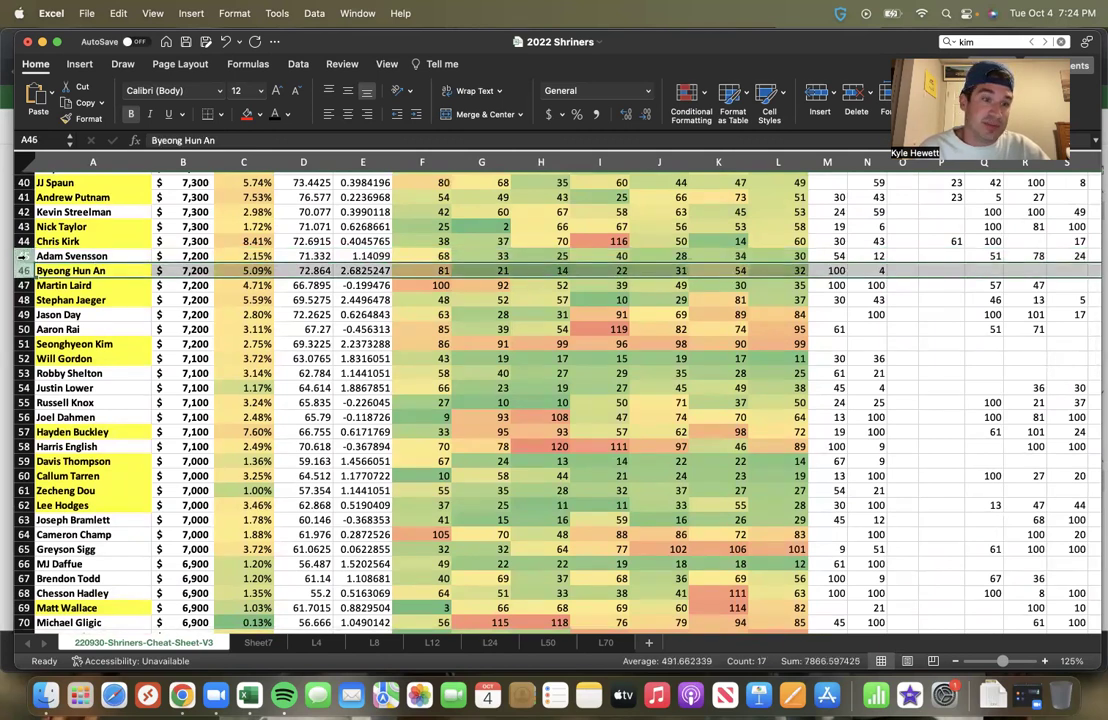
pyautogui.click(23, 256)
pyautogui.click(23, 270)
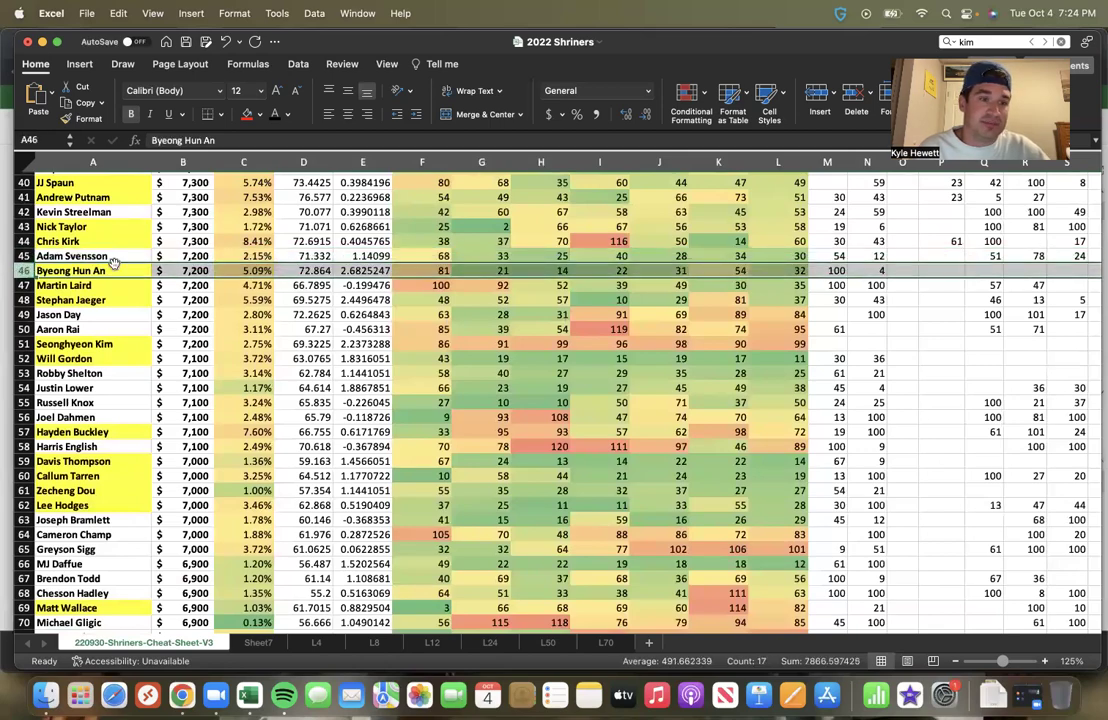
pyautogui.hscroll(2, 163, 258)
pyautogui.hscroll(10, 163, 258)
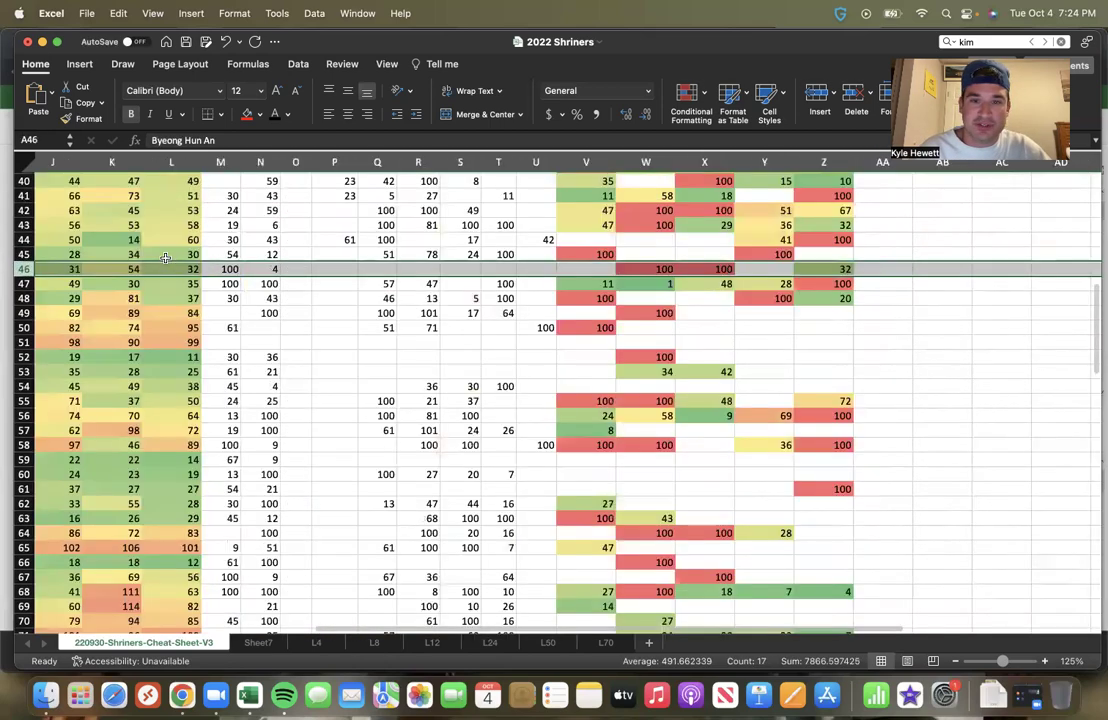
pyautogui.hscroll(-10, 155, 256)
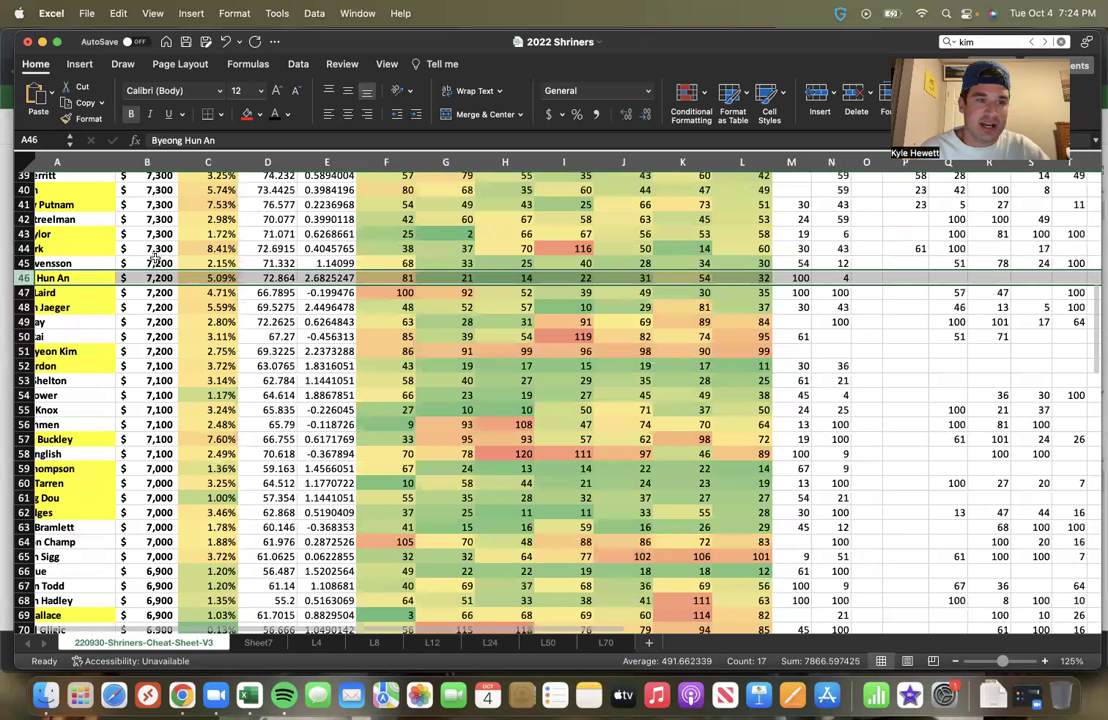
pyautogui.hscroll(-2, 155, 256)
# Step: Compare row 46 with row 45 and recheck the row 46 golfer's finishes in columns M to Z
pyautogui.click(23, 263)
pyautogui.click(22, 279)
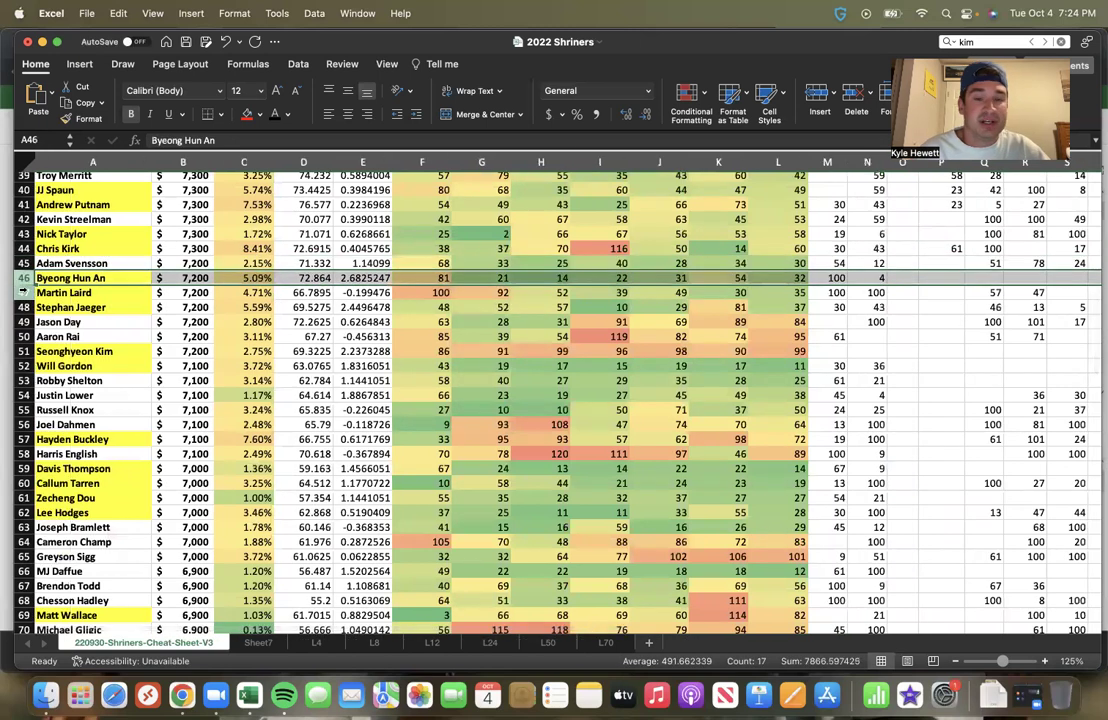
pyautogui.hscroll(2, 206, 327)
pyautogui.hscroll(5, 206, 327)
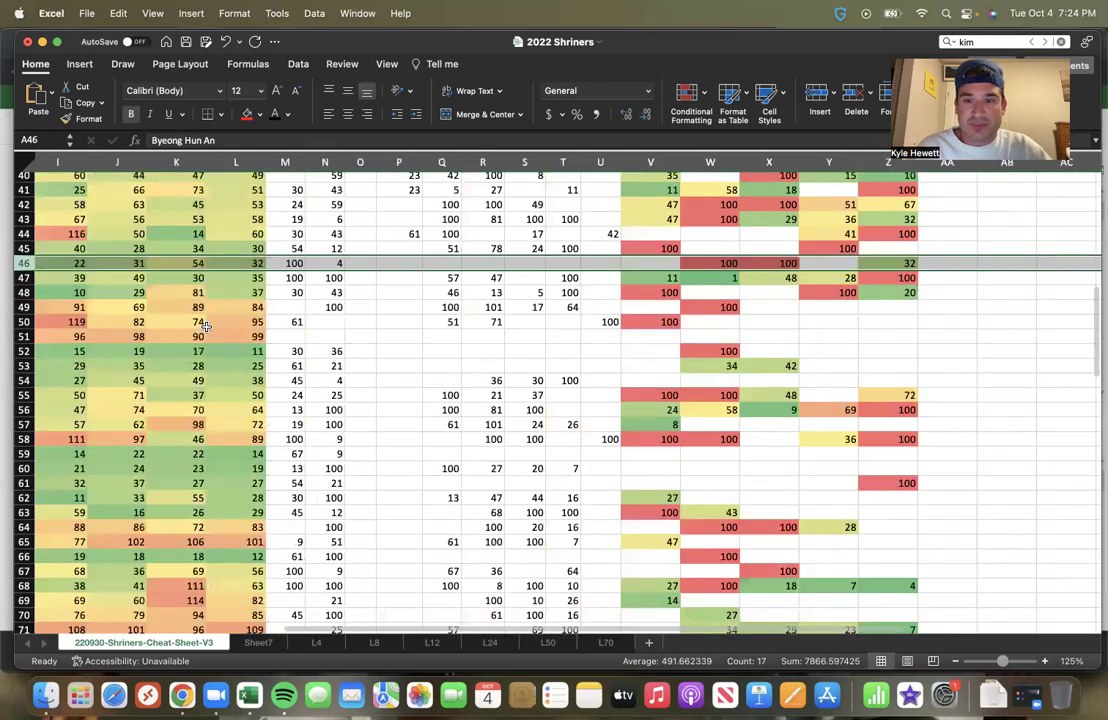
pyautogui.scroll(-1, 206, 327)
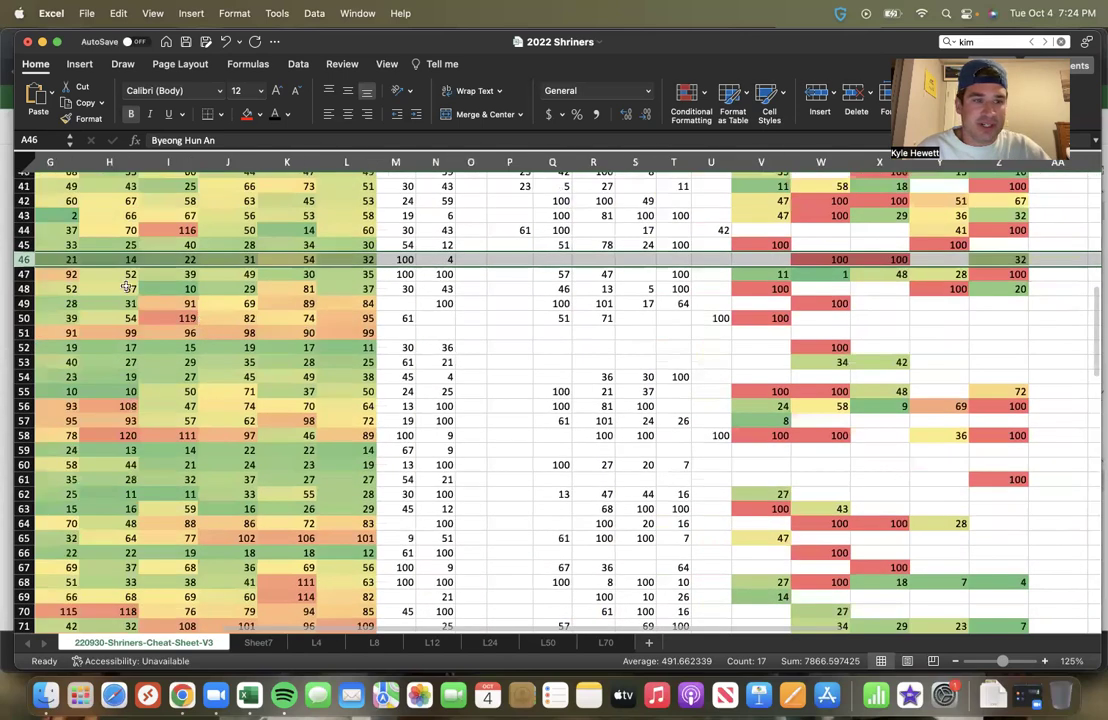
pyautogui.hscroll(-7, 108, 248)
# Step: Select row 47 and review that $7,200 golfer's recent form and event history in columns V to Z
pyautogui.click(22, 274)
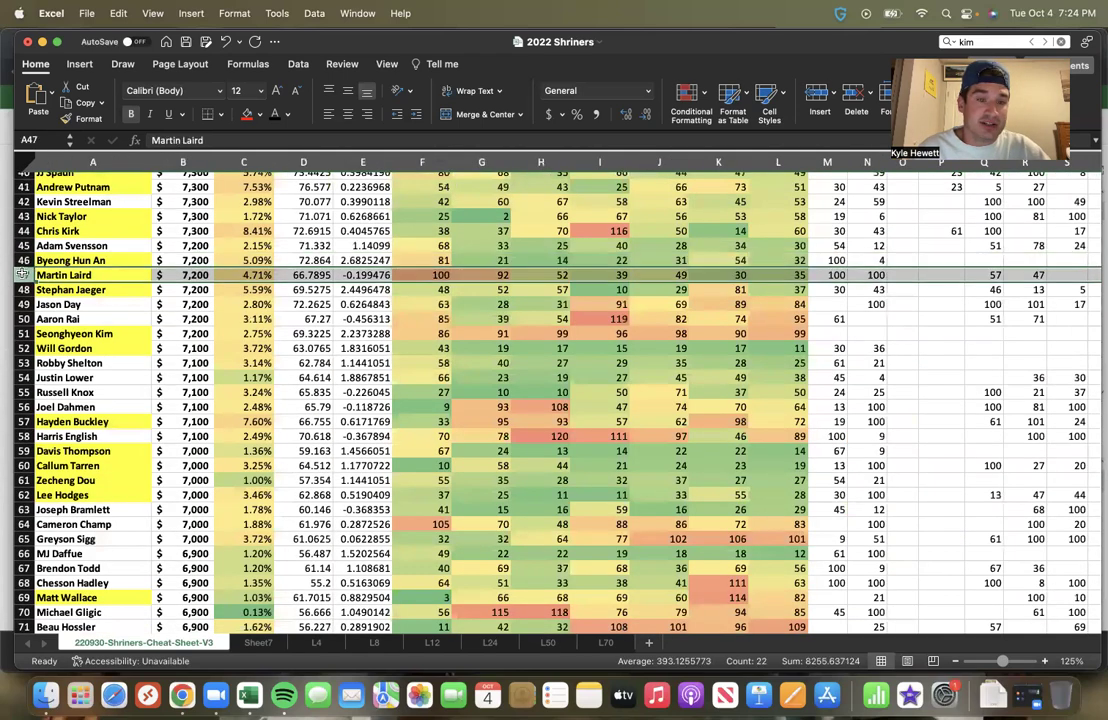
pyautogui.hscroll(2, 255, 355)
pyautogui.hscroll(6, 255, 355)
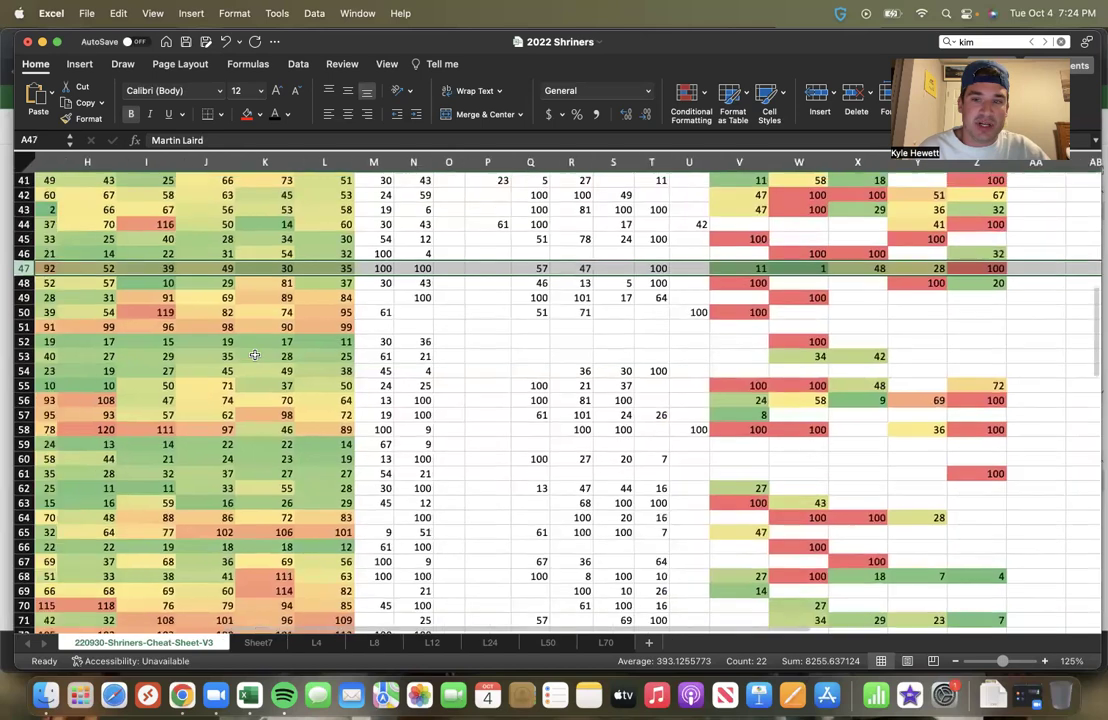
pyautogui.hscroll(-5, 255, 355)
pyautogui.scroll(1, 255, 355)
pyautogui.hscroll(-3, 133, 270)
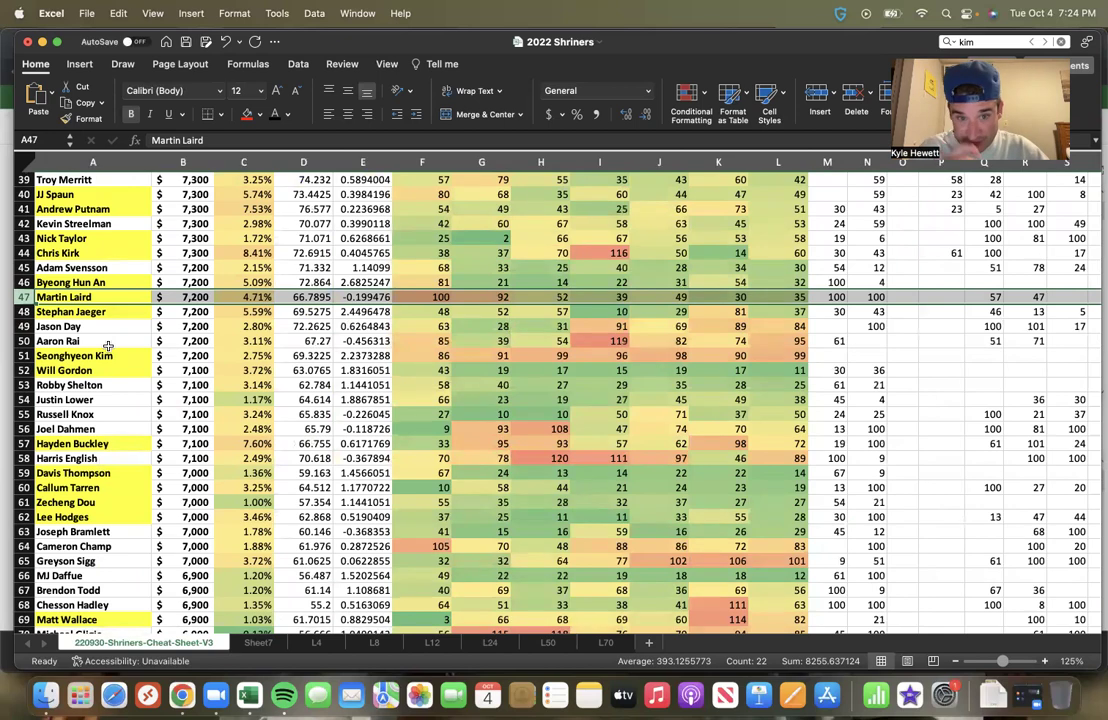
# Step: Recheck row 47's event history through column Z and compare that golfer's ownership and form with the neighbouring $7,200 and $7,300 golfers
pyautogui.hscroll(8, 108, 346)
pyautogui.scroll(-1, 108, 346)
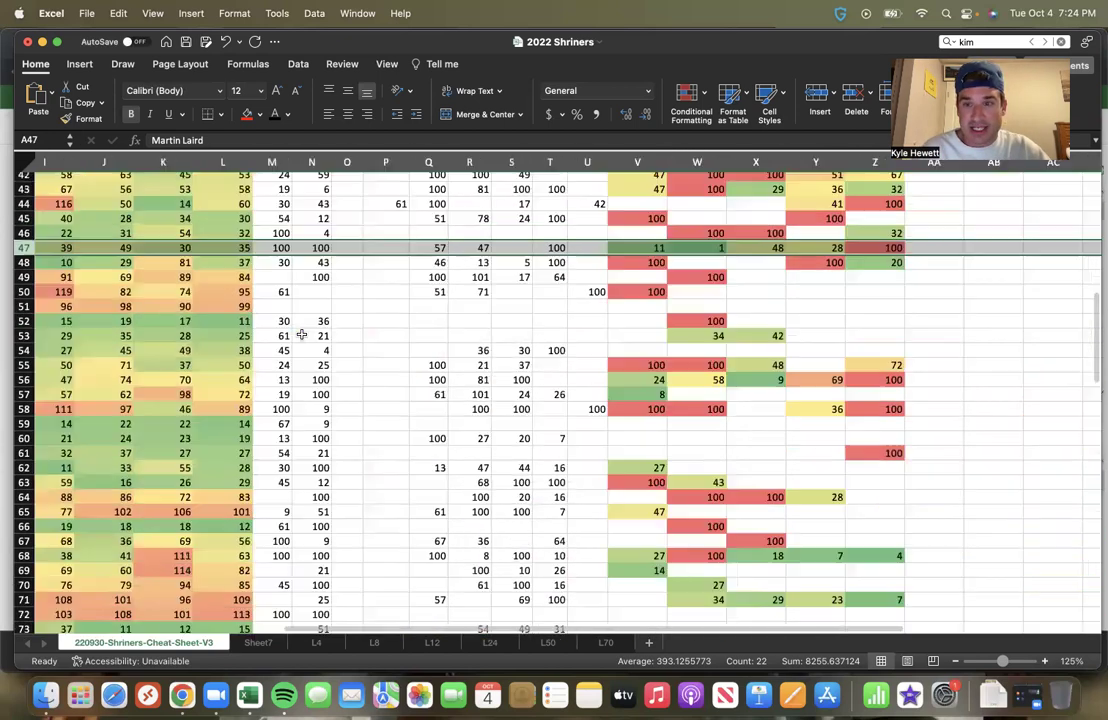
pyautogui.scroll(-1, 150, 311)
pyautogui.hscroll(-8, 150, 311)
pyautogui.scroll(1, 150, 311)
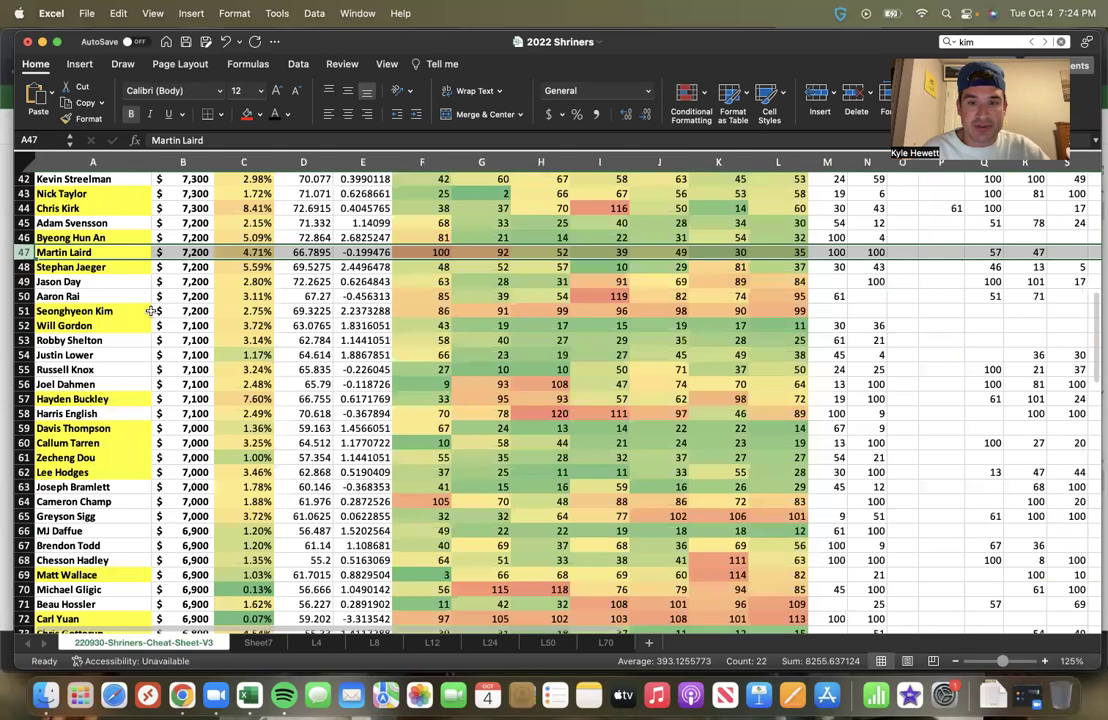
pyautogui.scroll(-1, 150, 311)
pyautogui.scroll(4, 150, 311)
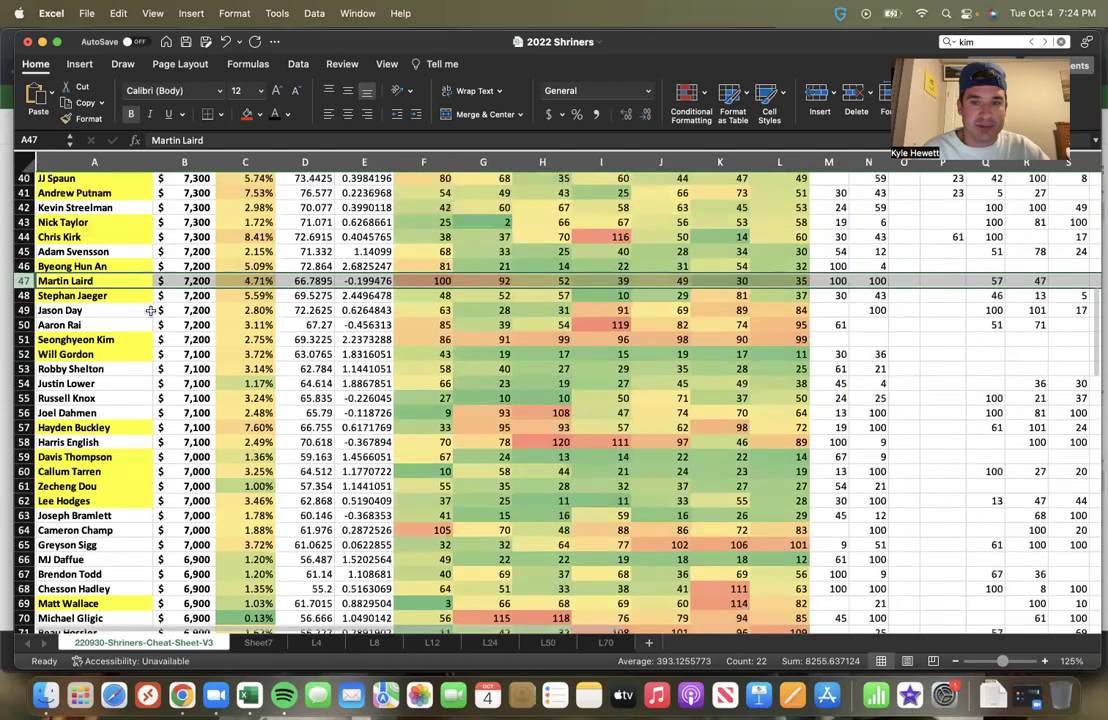
pyautogui.hscroll(1, 216, 281)
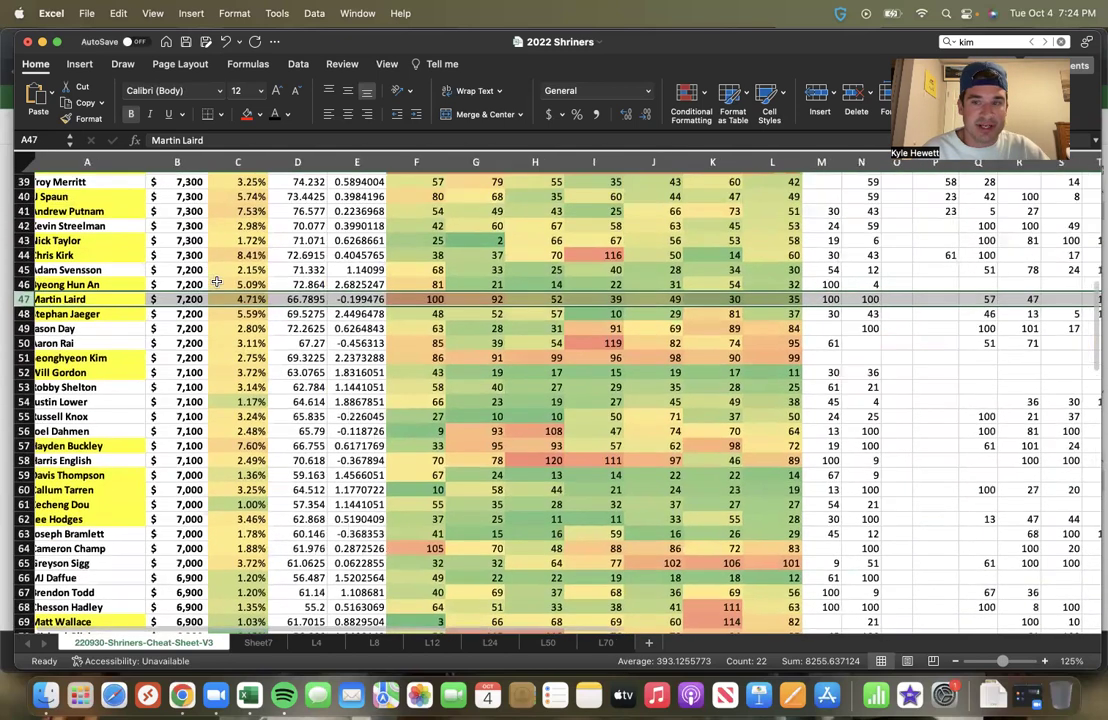
pyautogui.scroll(2, 216, 281)
pyautogui.hscroll(-1, 216, 281)
pyautogui.scroll(-1, 216, 281)
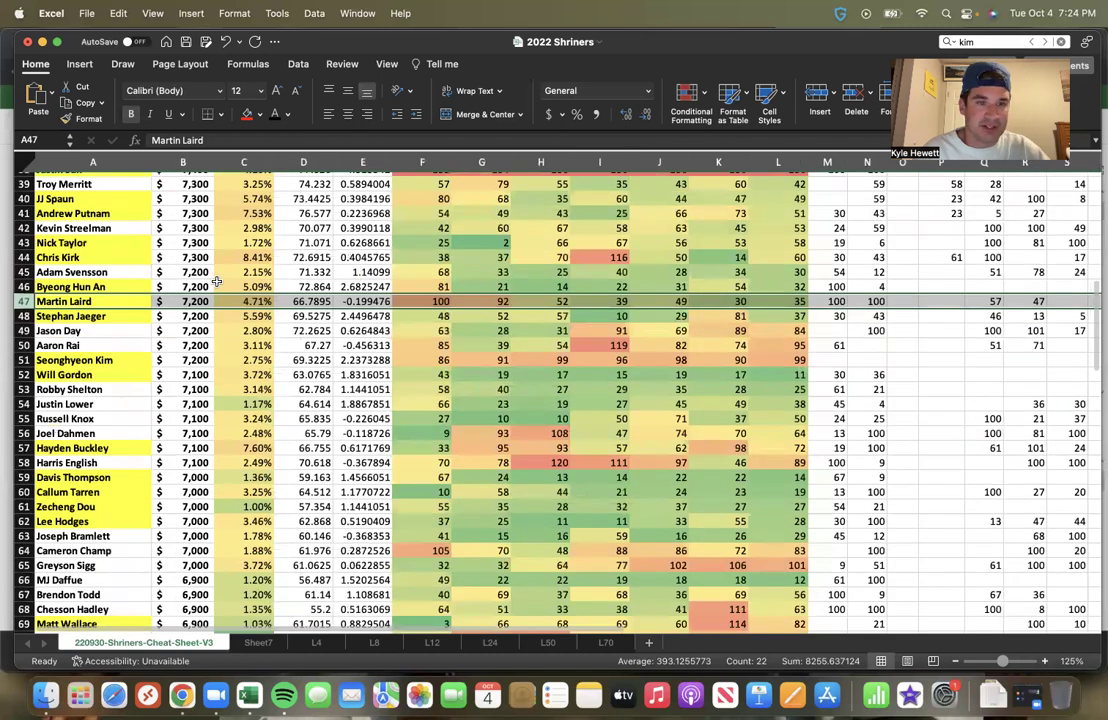
pyautogui.scroll(-2, 216, 282)
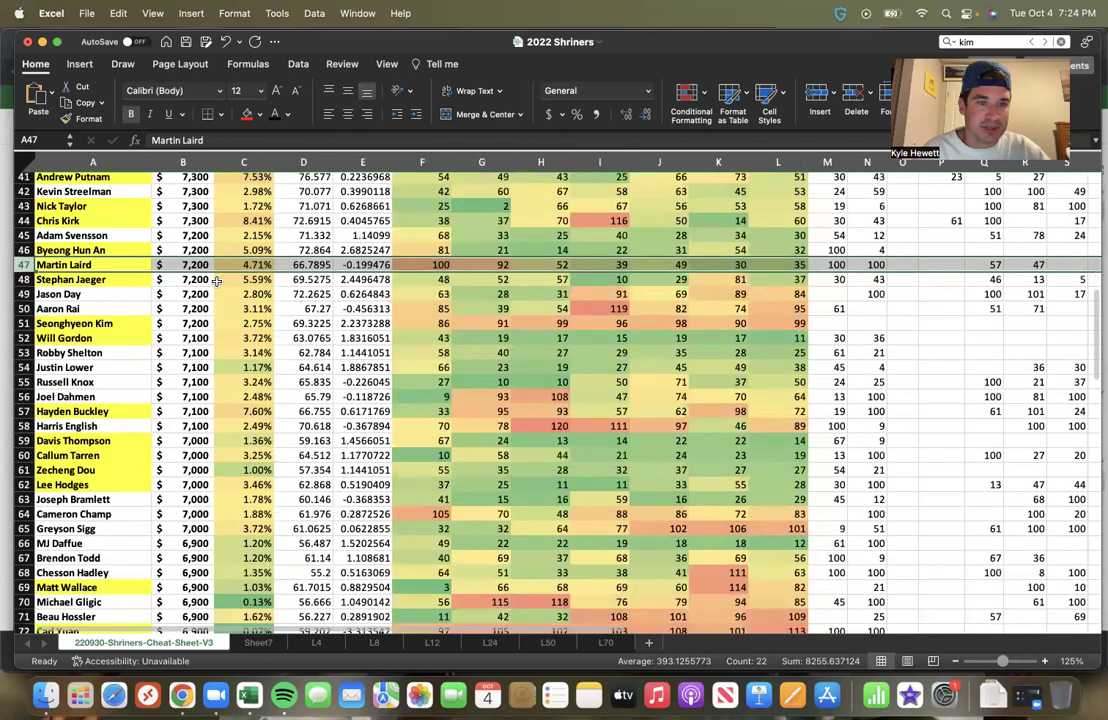
# Step: Select row 48 and check that golfer's recent finish in M48 and past finishes through column Z
pyautogui.click(21, 279)
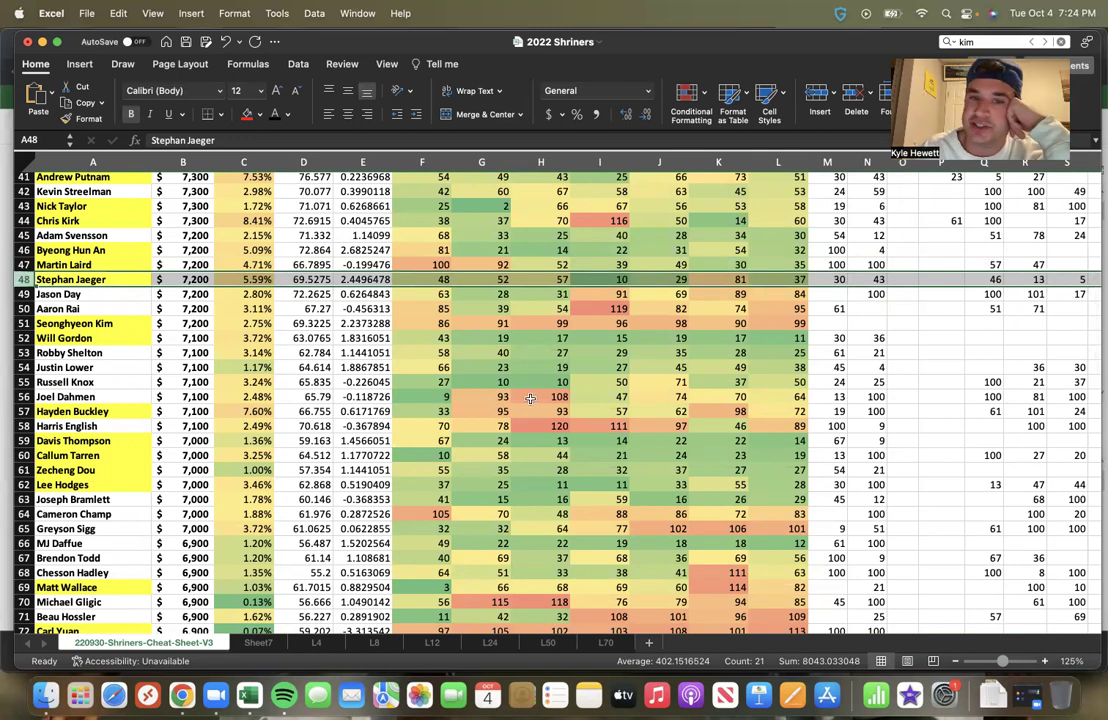
pyautogui.click(838, 279)
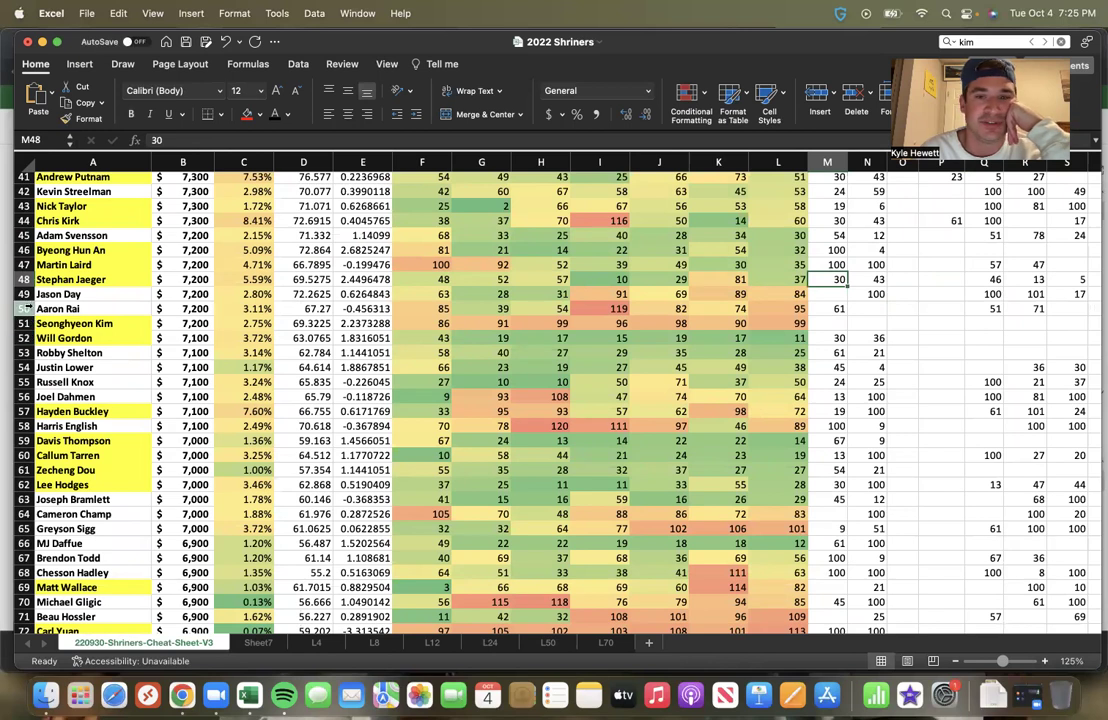
pyautogui.click(30, 280)
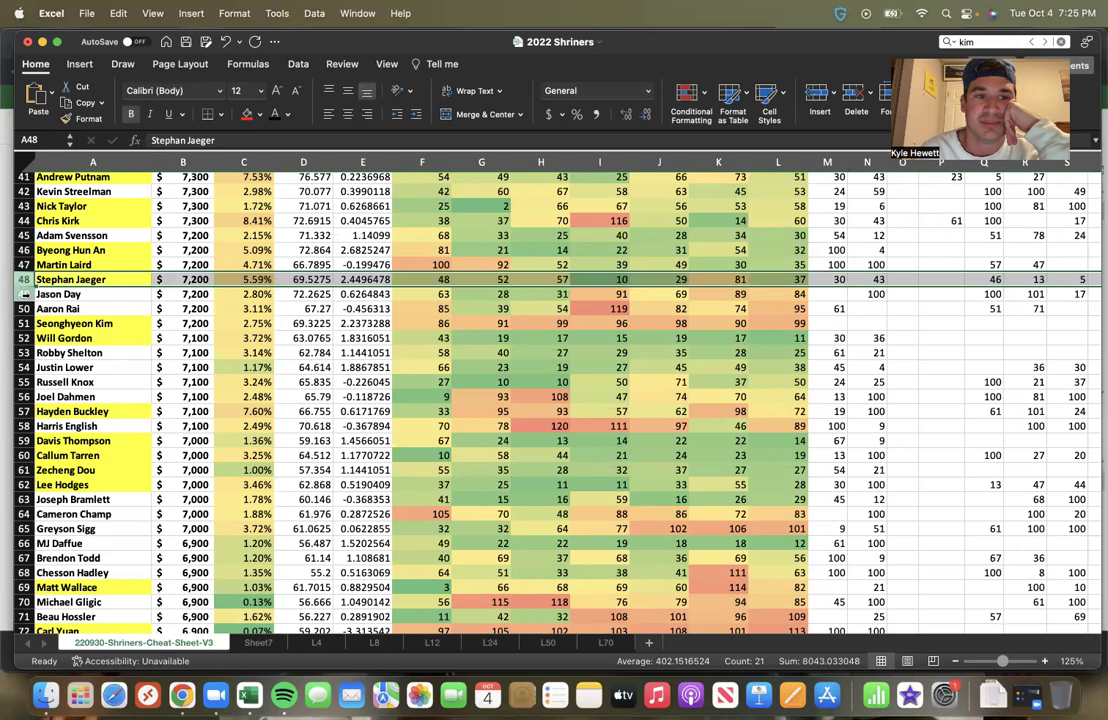
pyautogui.hscroll(1, 306, 352)
pyautogui.hscroll(10, 305, 353)
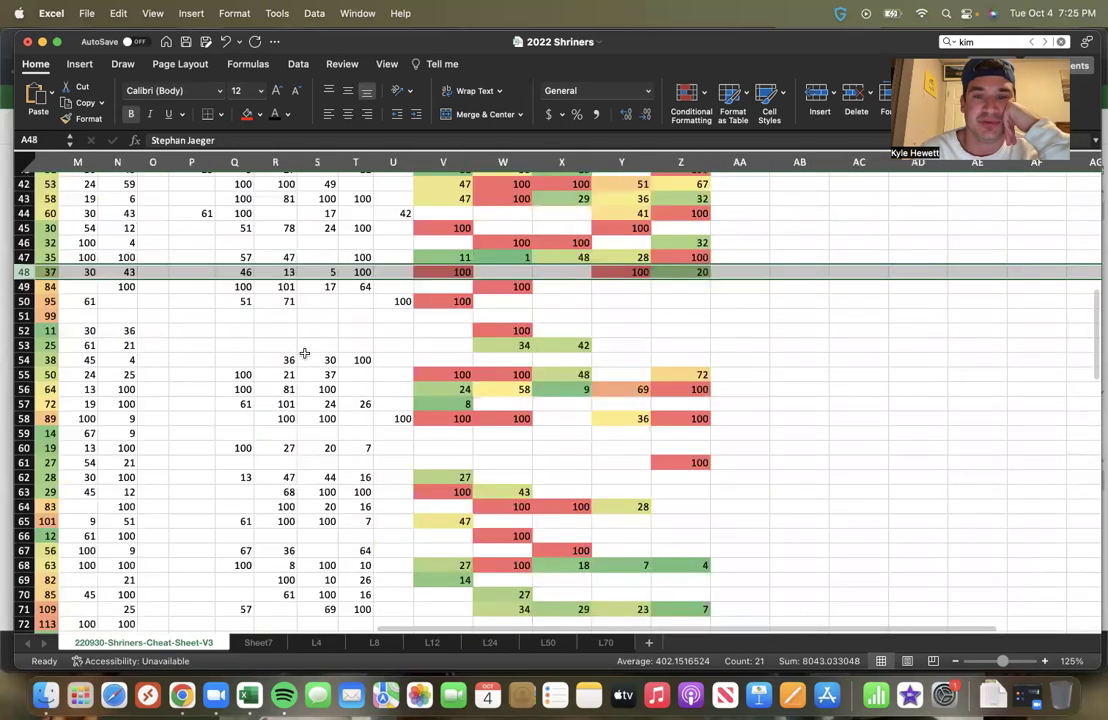
# Step: Scan the golfers priced from $7,200 to $6,800 below row 48, comparing salary, ownership and form in columns A to L
pyautogui.hscroll(-10, 304, 353)
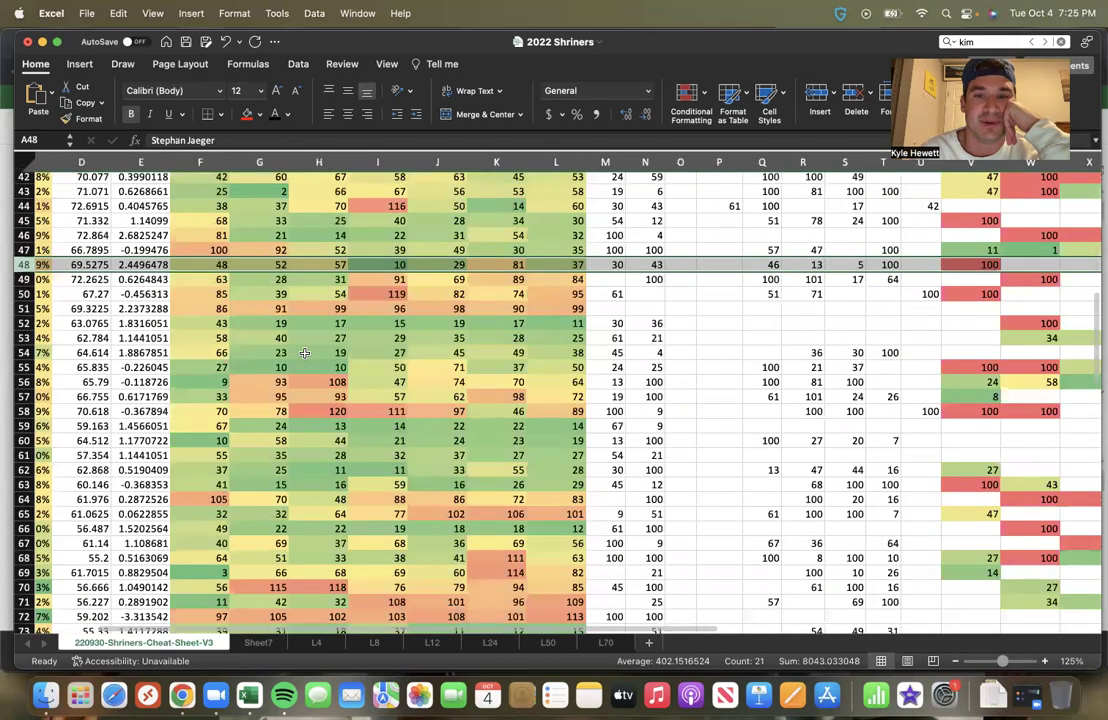
pyautogui.hscroll(-3, 304, 353)
pyautogui.scroll(-1, 304, 353)
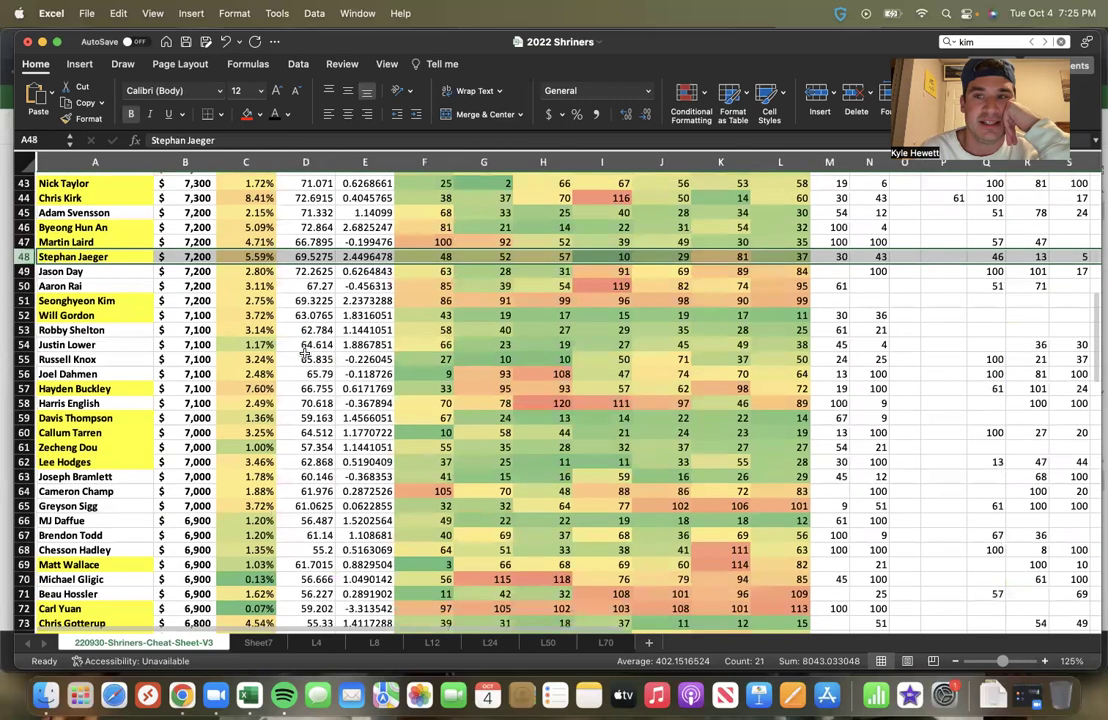
pyautogui.scroll(-1, 304, 353)
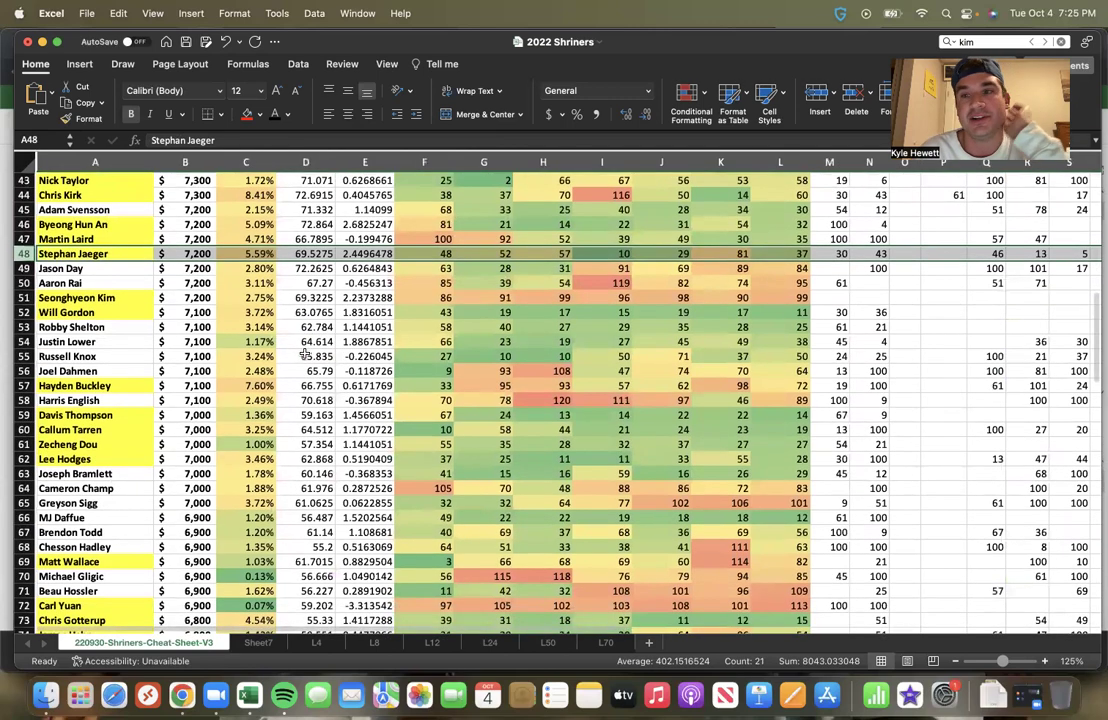
pyautogui.scroll(-2, 304, 354)
pyautogui.scroll(-2, 304, 353)
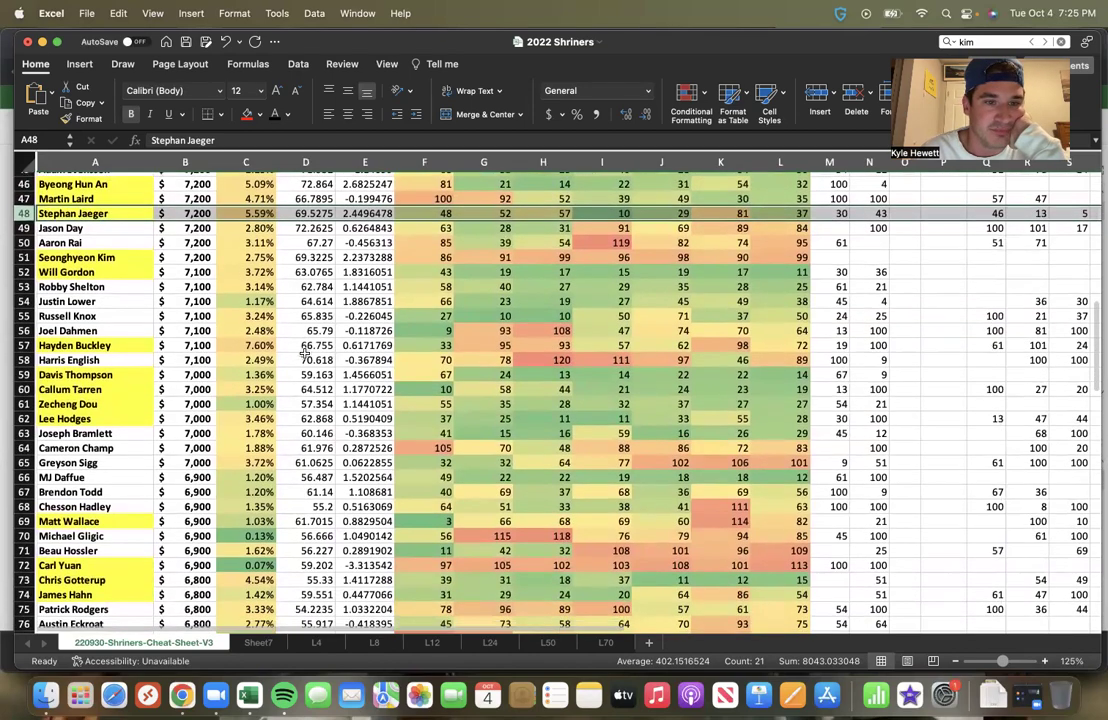
pyautogui.scroll(-1, 304, 353)
pyautogui.scroll(-3, 304, 353)
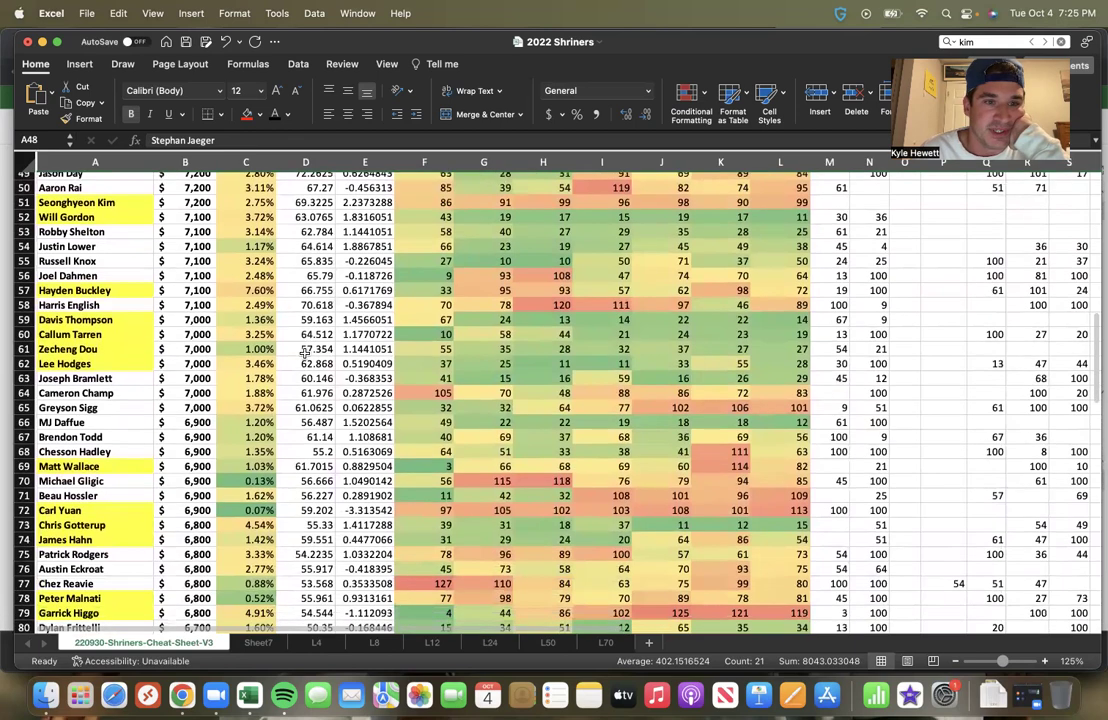
pyautogui.scroll(1, 304, 353)
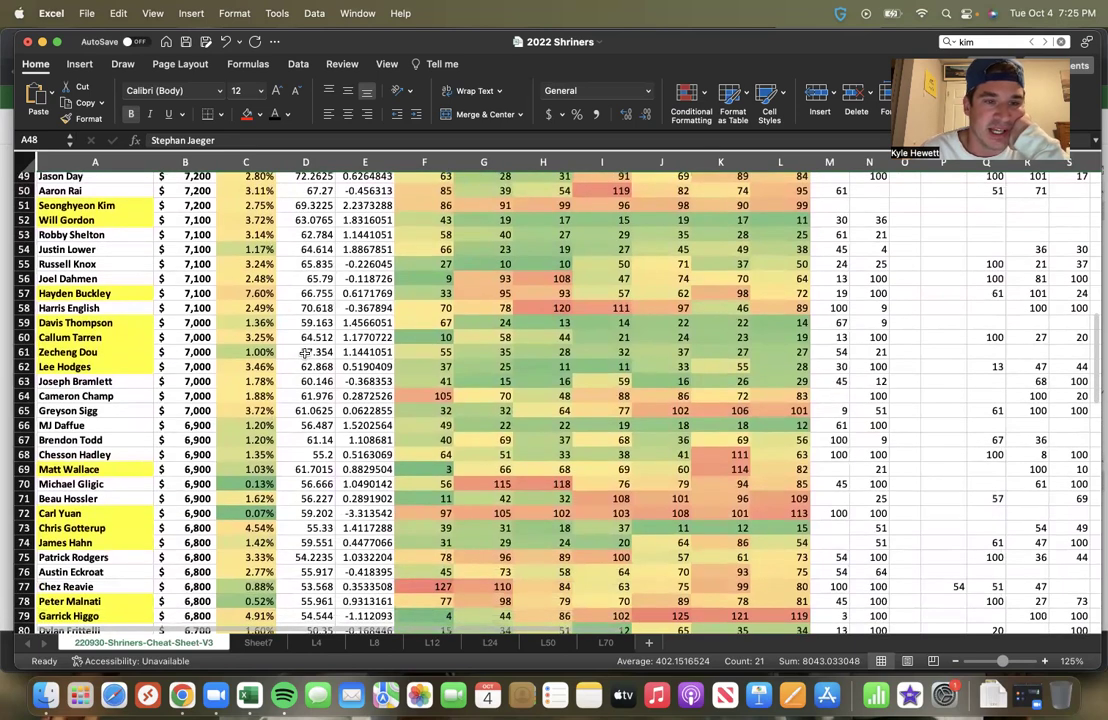
pyautogui.scroll(-1, 304, 353)
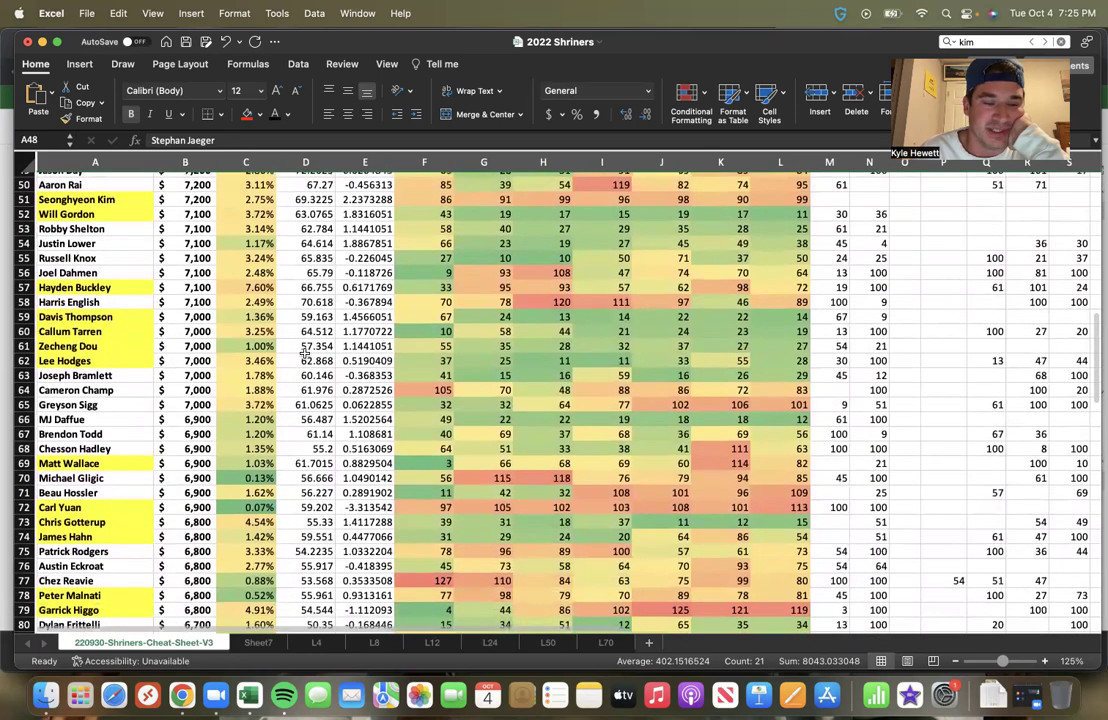
pyautogui.scroll(-1, 304, 353)
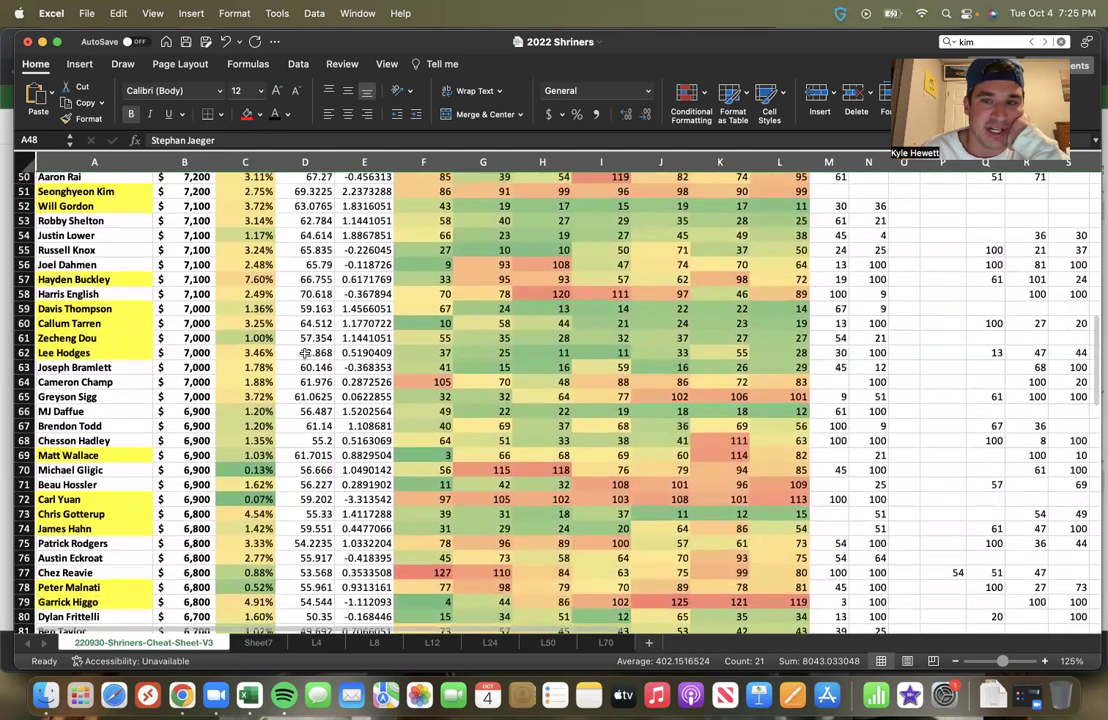
pyautogui.hscroll(1, 304, 353)
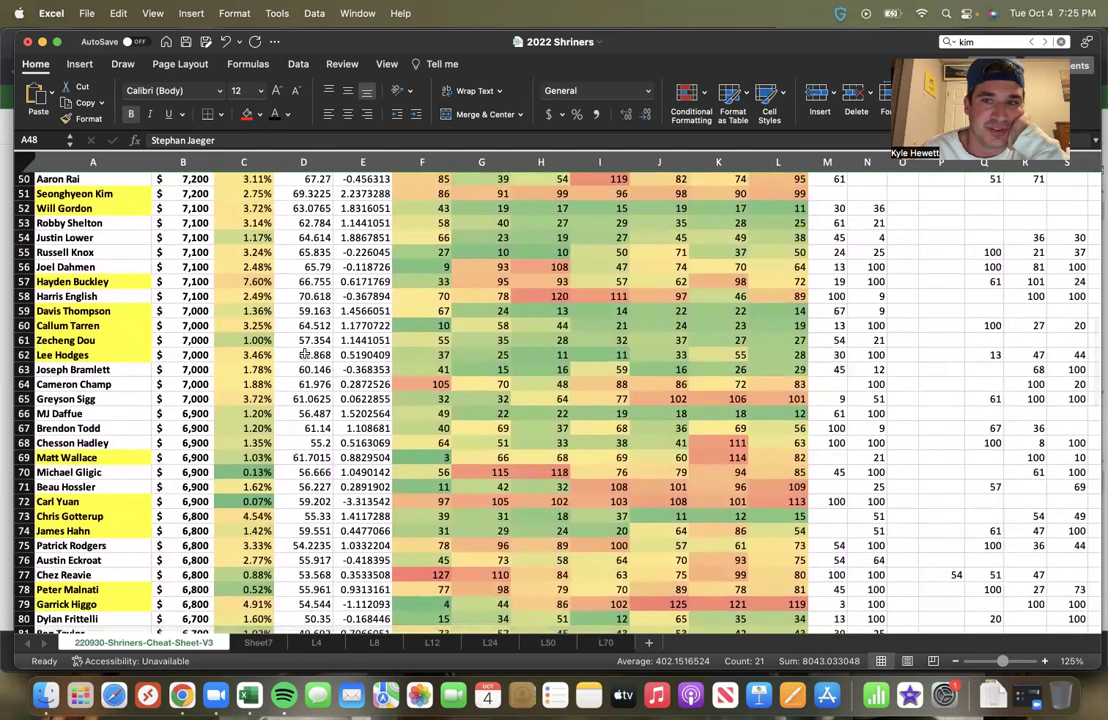
pyautogui.scroll(-1, 304, 353)
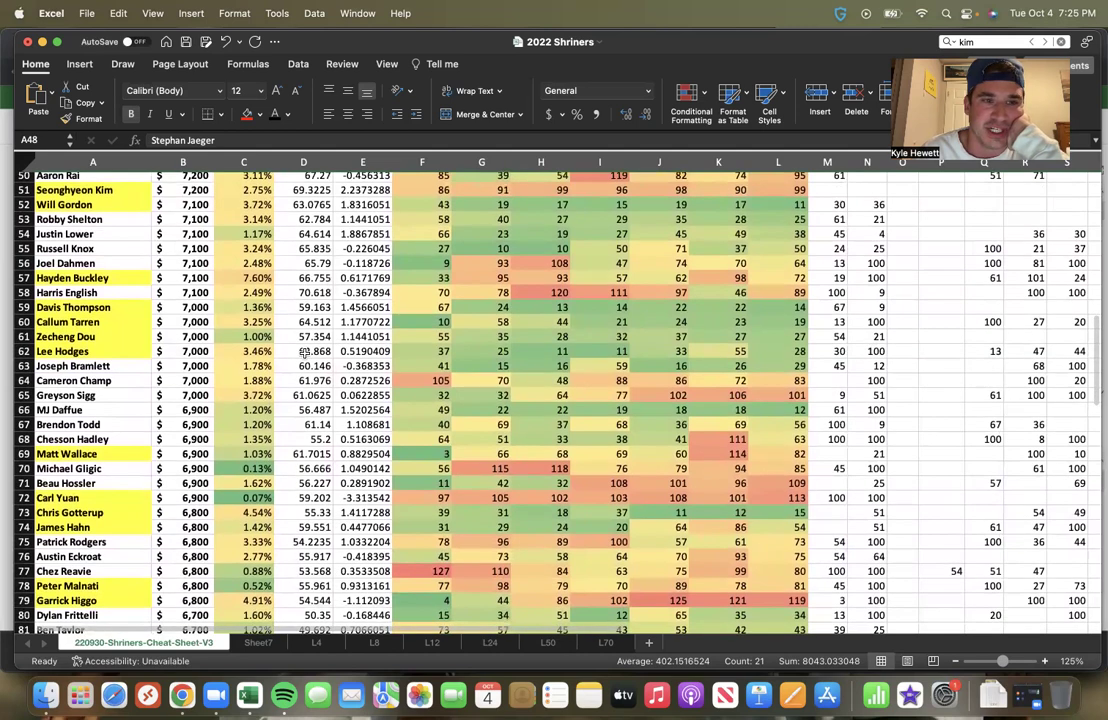
pyautogui.scroll(-2, 304, 352)
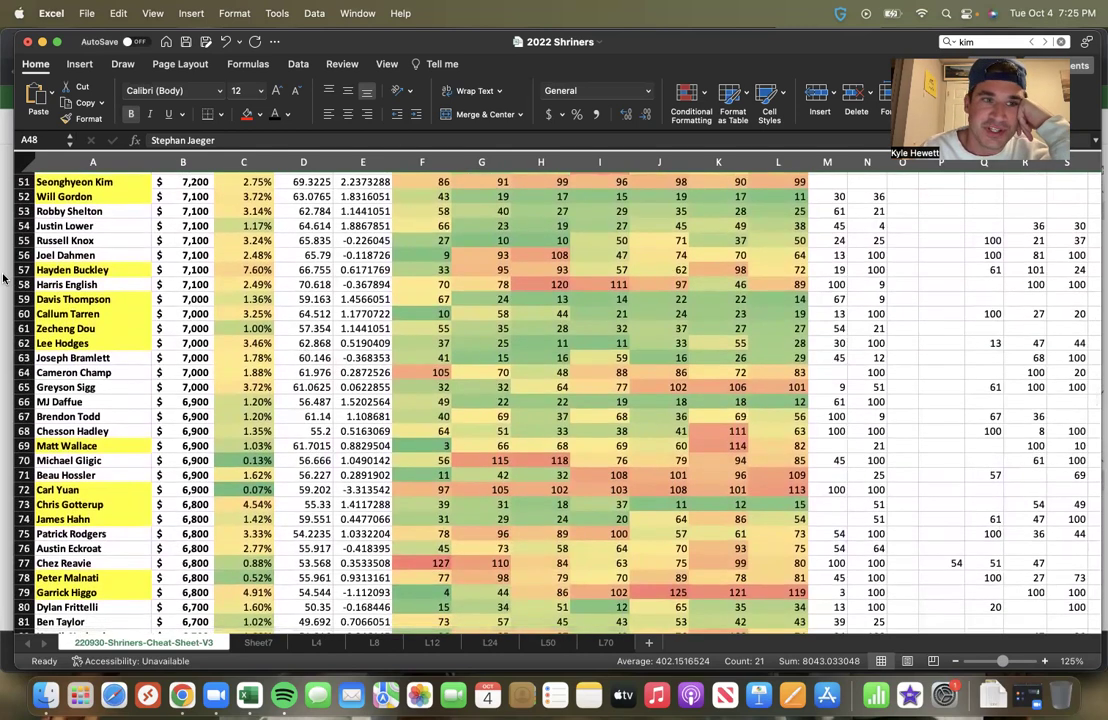
# Step: Select row 51 and review that $7,200 golfer's ownership, recent form and event history through column Z
pyautogui.click(48, 184)
pyautogui.scroll(4, 369, 246)
pyautogui.hscroll(2, 369, 246)
pyautogui.hscroll(-2, 369, 246)
pyautogui.scroll(-1, 369, 246)
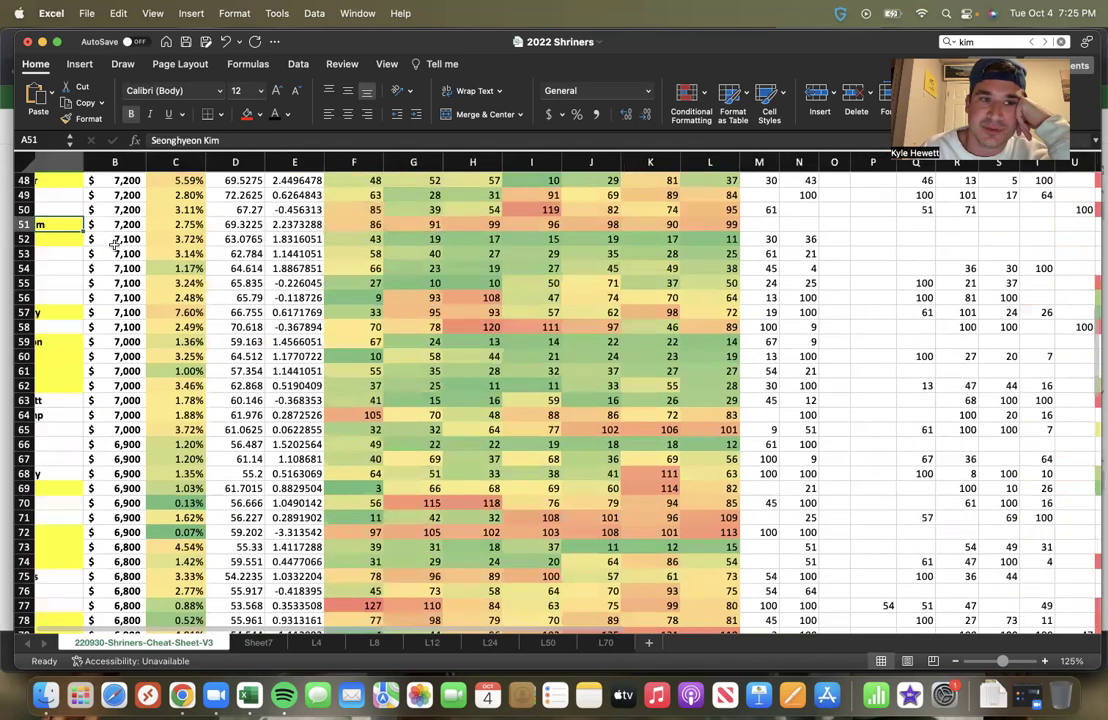
pyautogui.click(22, 217)
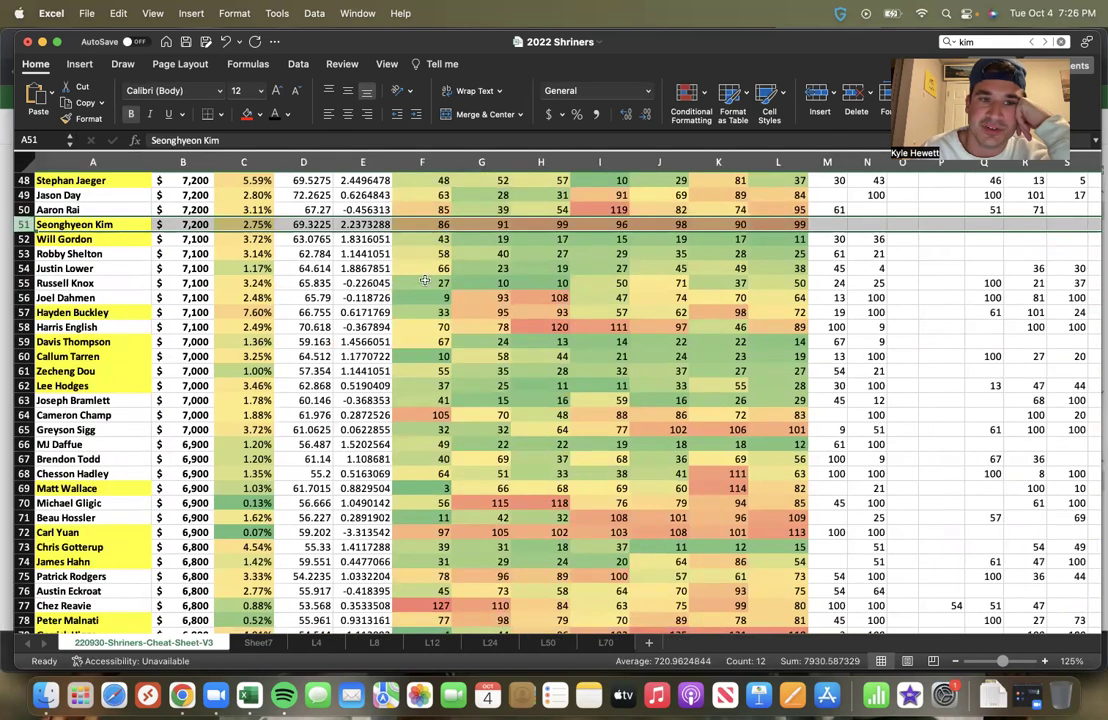
pyautogui.hscroll(1, 335, 255)
pyautogui.scroll(1, 335, 255)
pyautogui.hscroll(4, 290, 222)
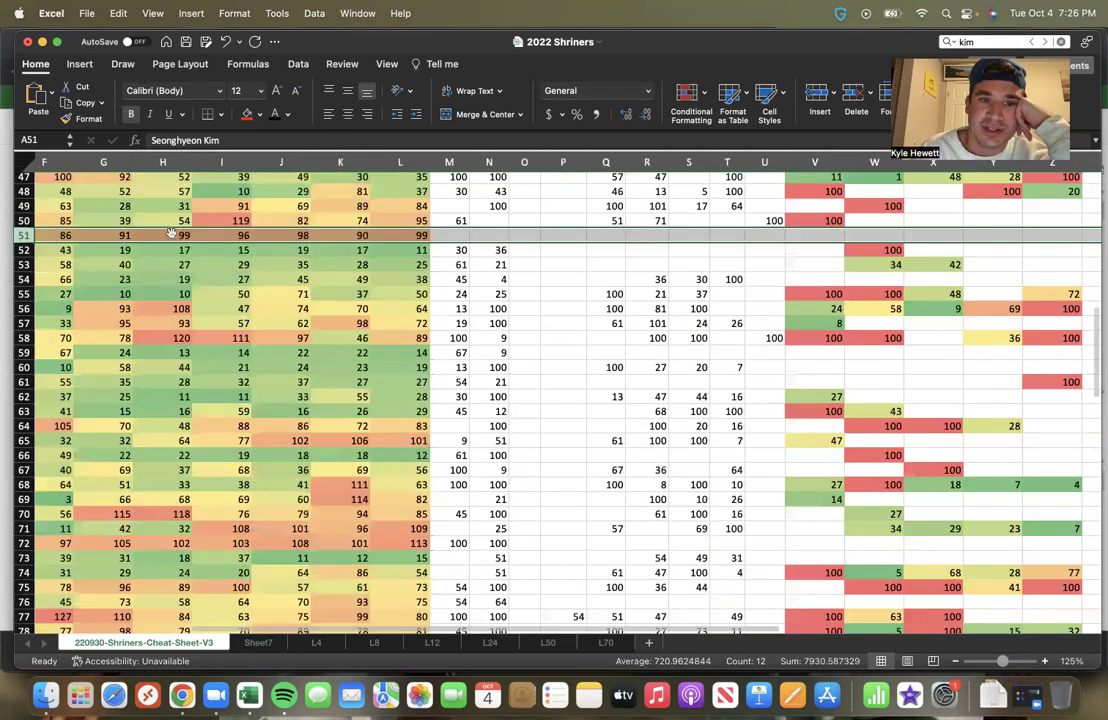
pyautogui.hscroll(-5, 148, 202)
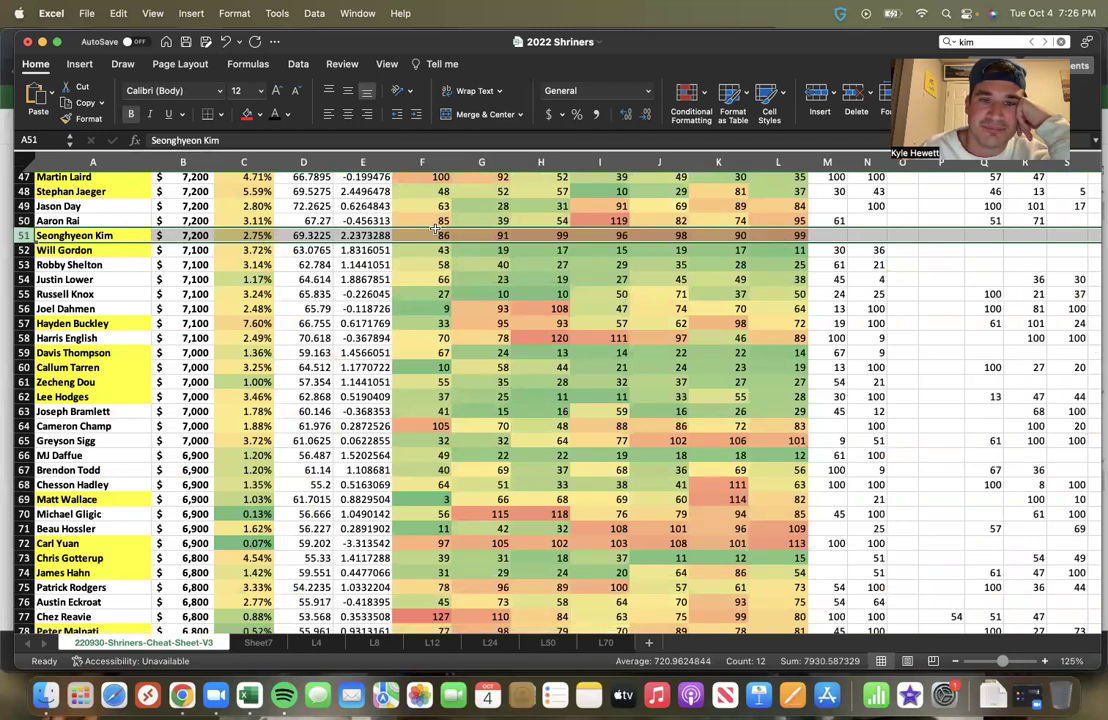
pyautogui.click(127, 235)
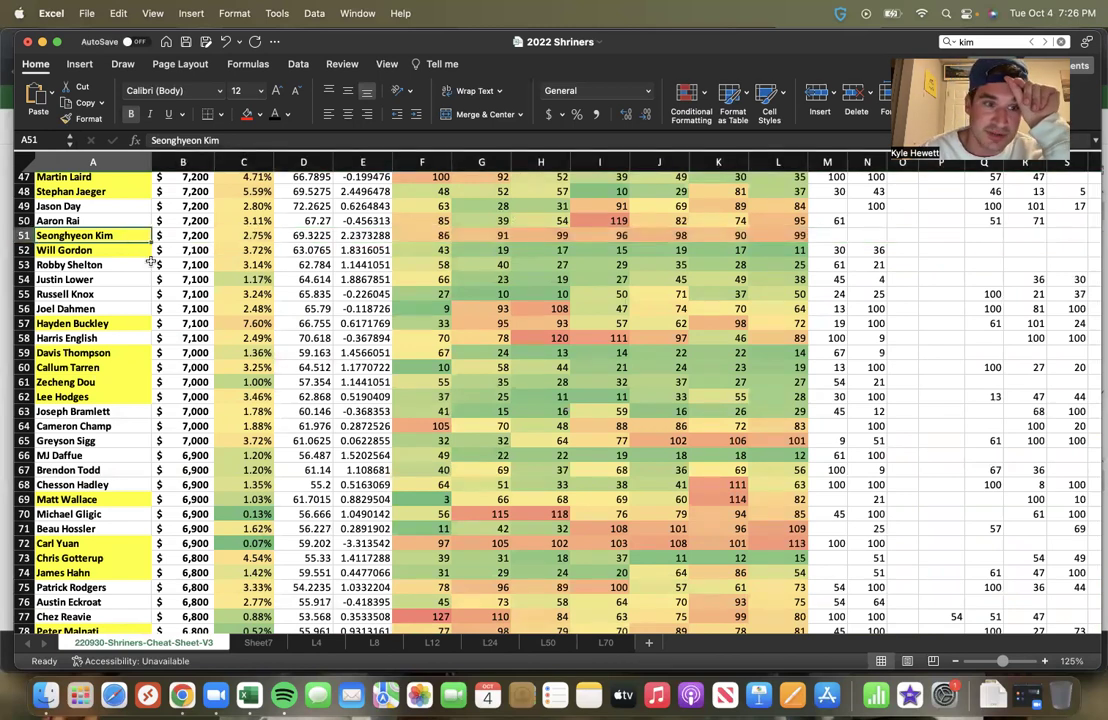
pyautogui.click(22, 235)
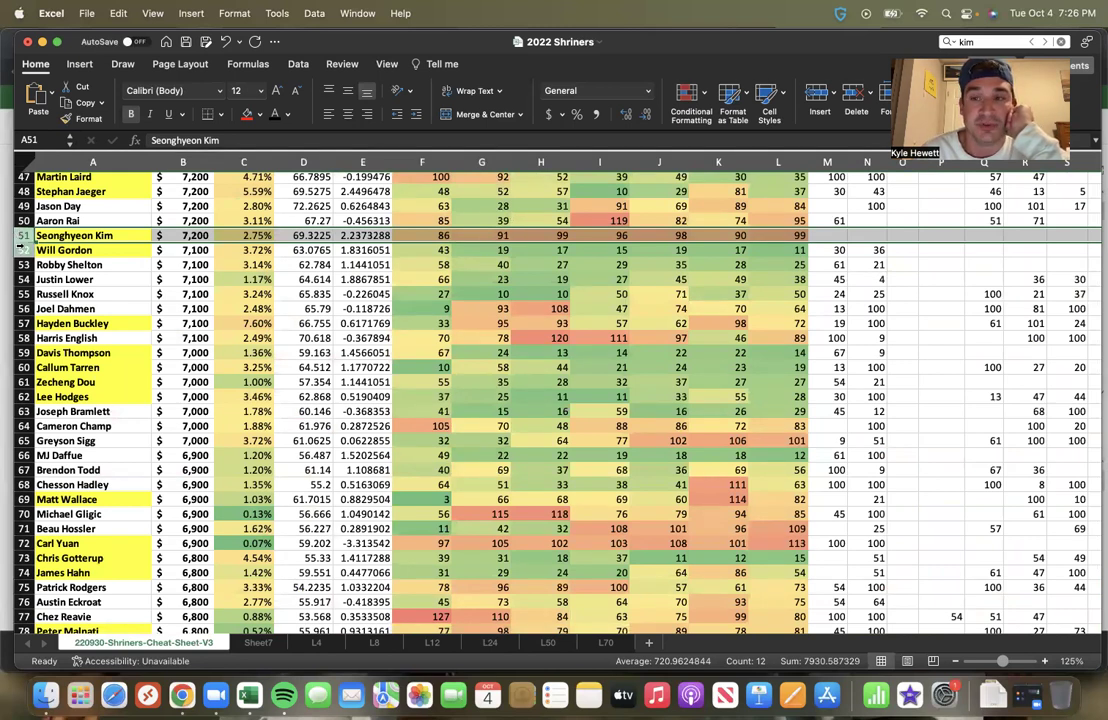
# Step: Select row 52 and review that $7,100 golfer's ownership, form and past finishes
pyautogui.click(19, 249)
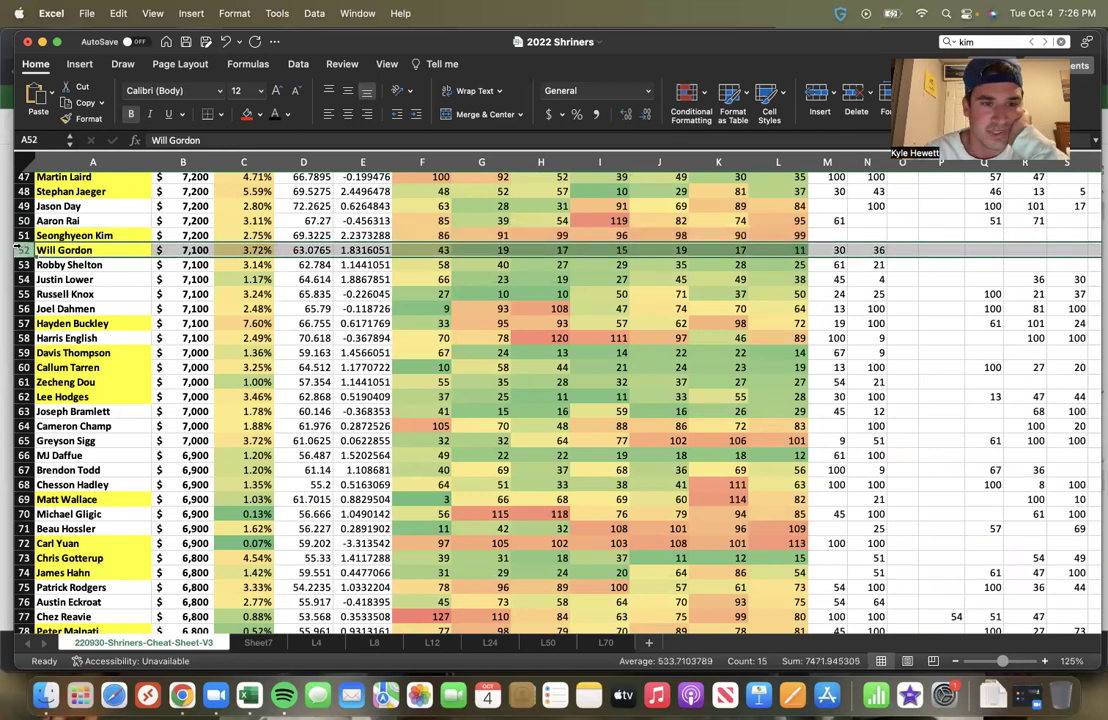
pyautogui.scroll(-1, 62, 240)
pyautogui.scroll(-1, 68, 272)
pyautogui.hscroll(2, 68, 272)
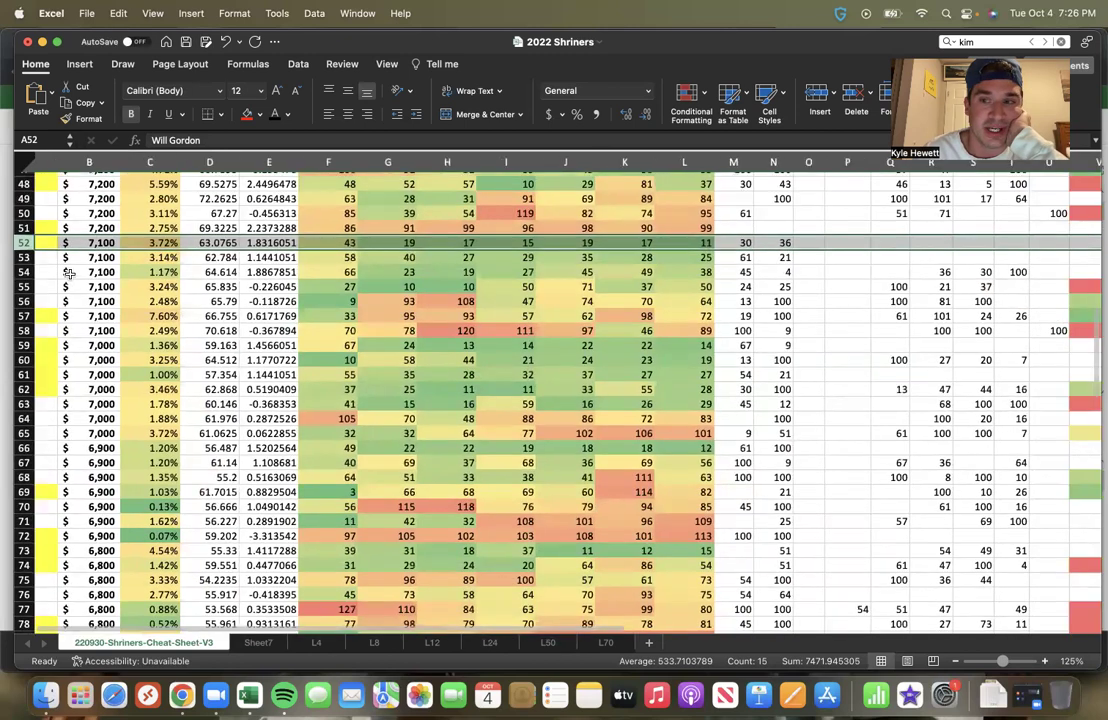
pyautogui.hscroll(3, 68, 272)
pyautogui.hscroll(-5, 60, 260)
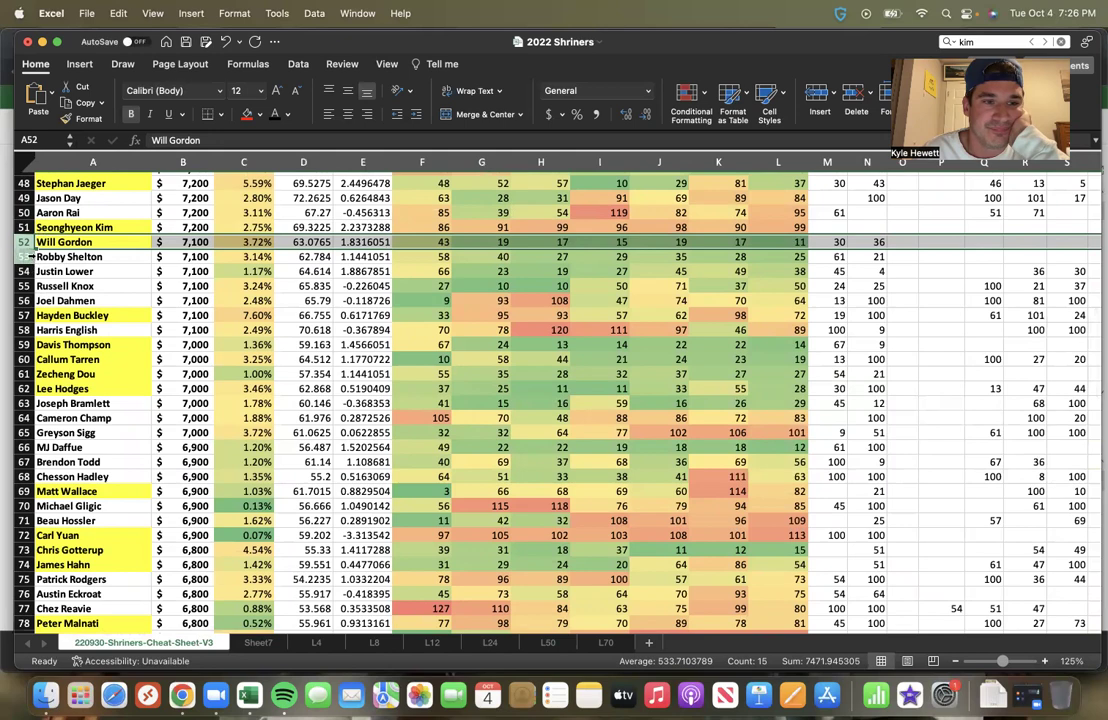
# Step: Select row 53 and check that $7,100 golfer's form and past finishes in columns V to X
pyautogui.click(24, 257)
pyautogui.hscroll(10, 273, 338)
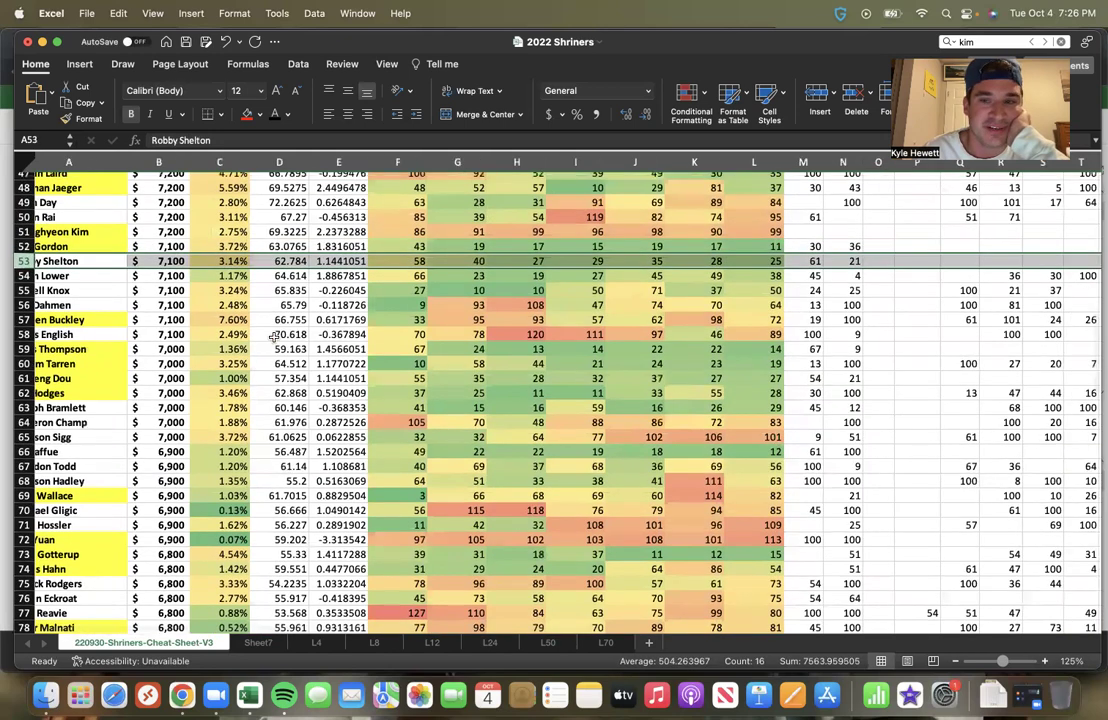
pyautogui.hscroll(2, 273, 338)
pyautogui.hscroll(-7, 273, 338)
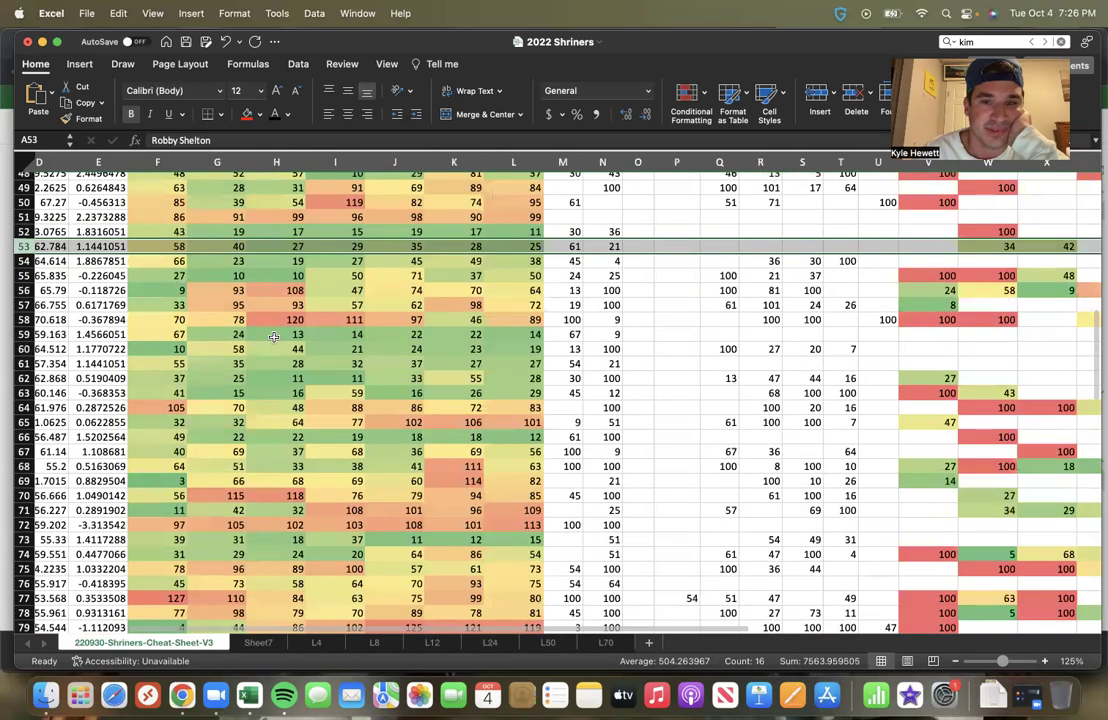
pyautogui.hscroll(-3, 273, 338)
pyautogui.scroll(-1, 273, 338)
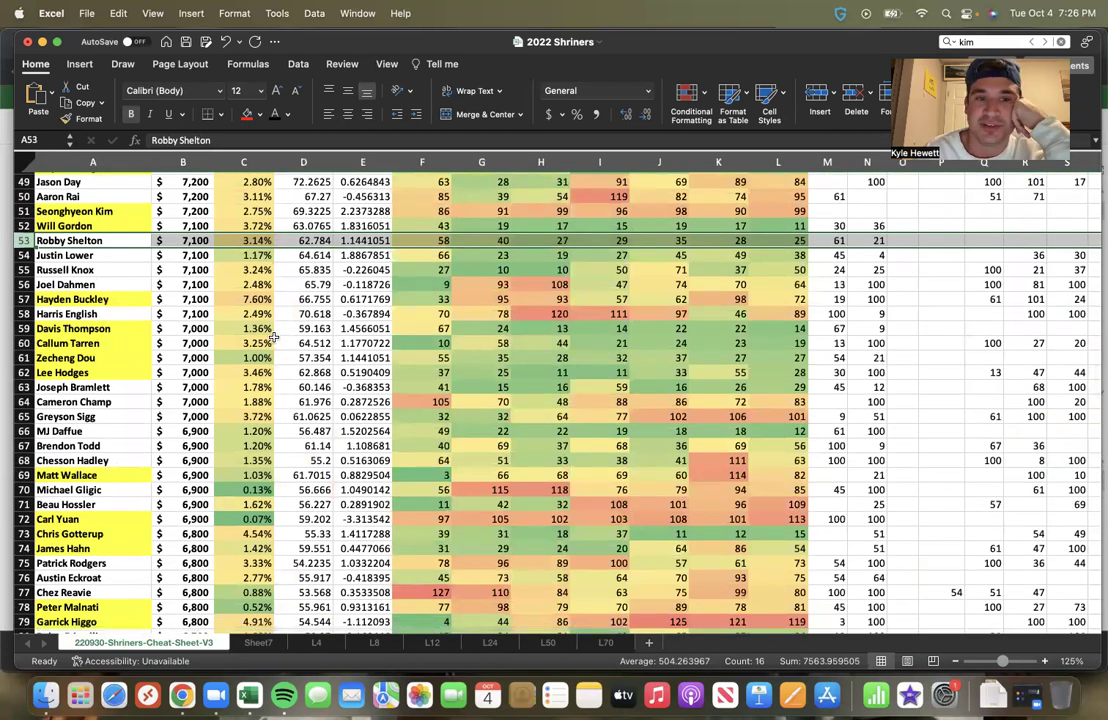
# Step: Compare row 53's recent finishes and event history through column Z with those of the golfers in the rows below
pyautogui.hscroll(2, 273, 338)
pyautogui.scroll(-1, 273, 338)
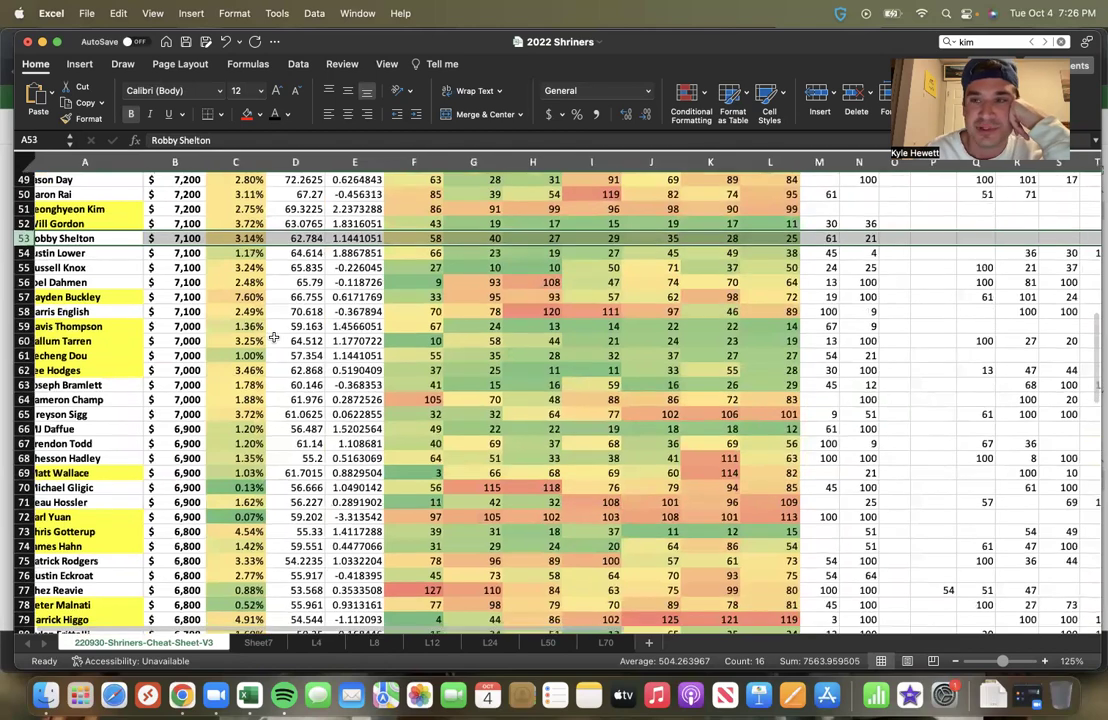
pyautogui.scroll(-1, 273, 338)
pyautogui.hscroll(5, 273, 338)
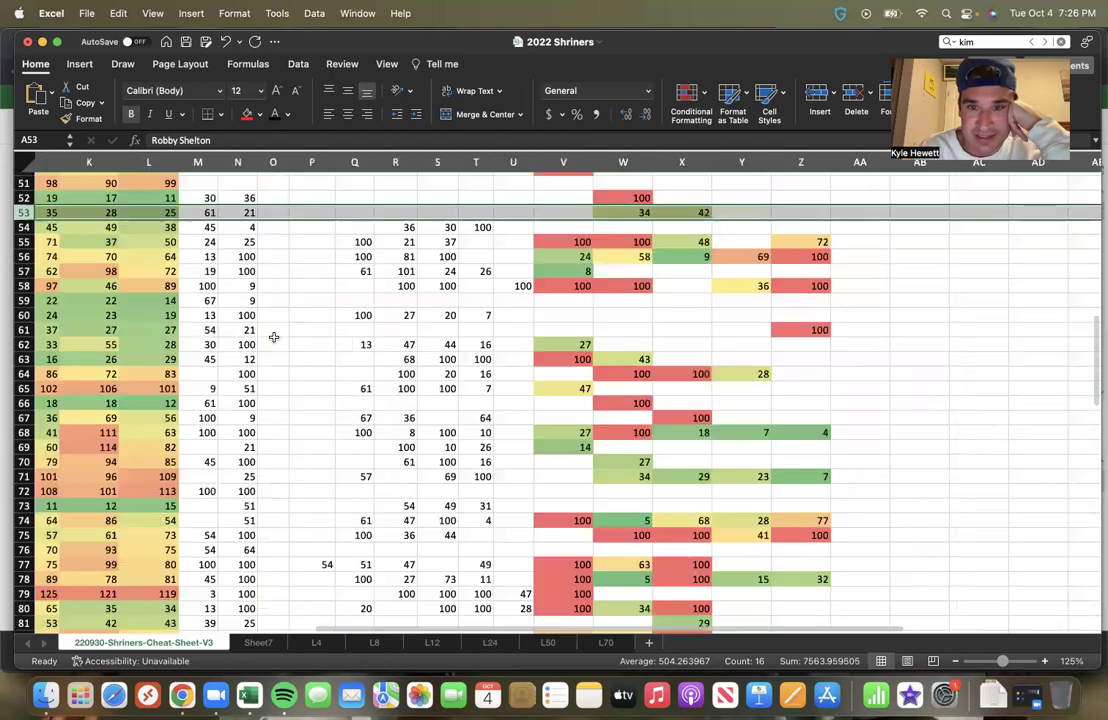
pyautogui.hscroll(-3, 273, 338)
pyautogui.scroll(-1, 273, 338)
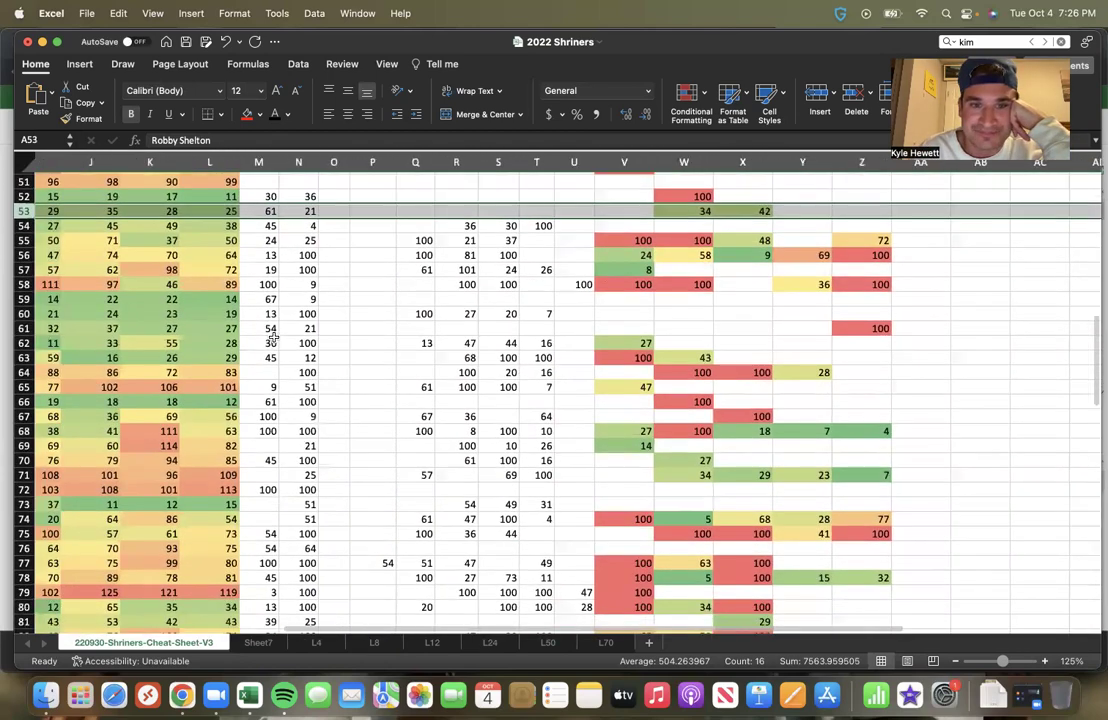
pyautogui.hscroll(-3, 273, 338)
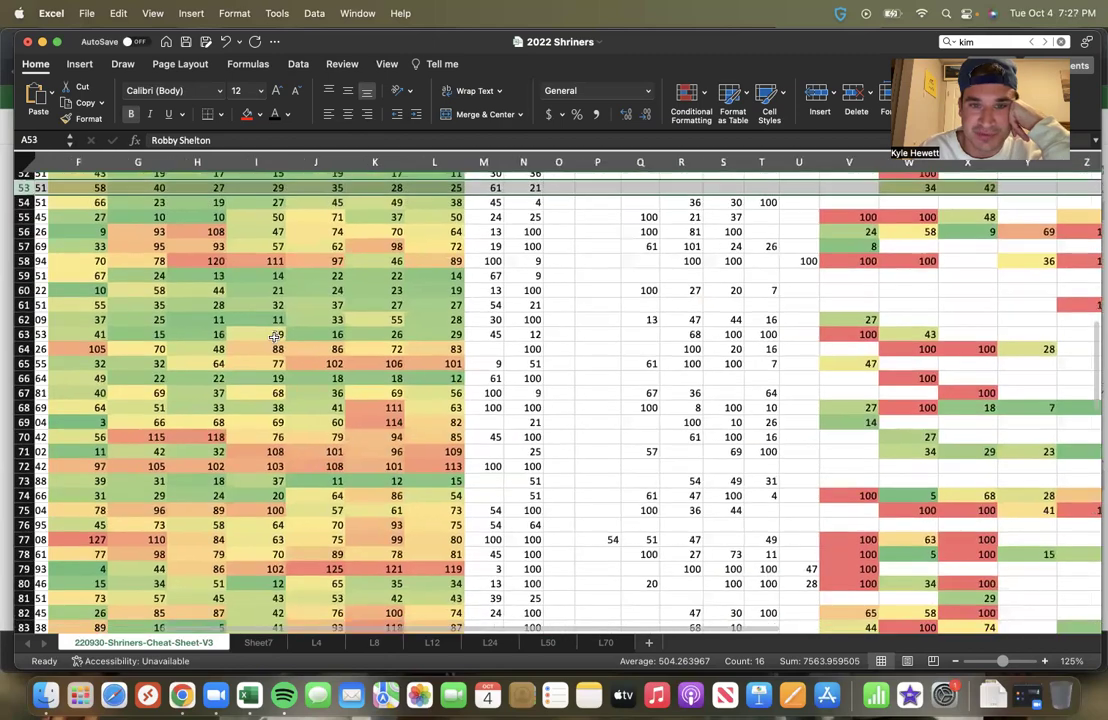
pyautogui.hscroll(-3, 273, 338)
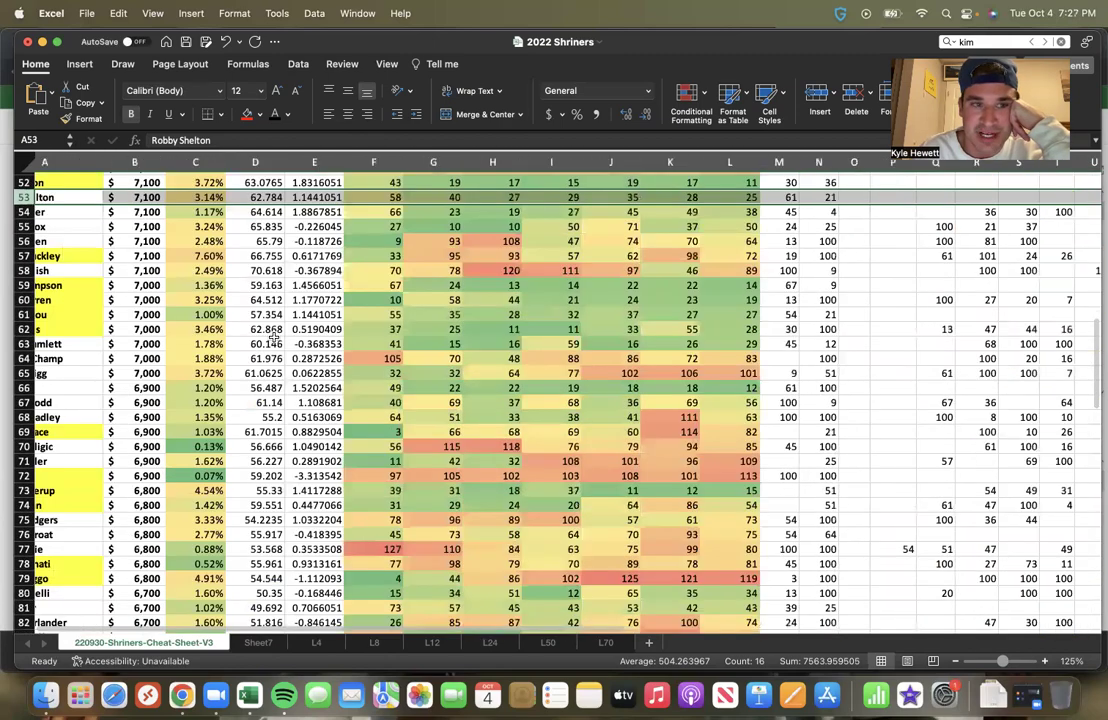
# Step: Examine the salary, ownership and form of the $7,100 to $6,700 golfers listed from row 54 down
pyautogui.hscroll(-1, 273, 338)
pyautogui.scroll(-1, 273, 338)
pyautogui.scroll(1, 273, 338)
pyautogui.scroll(-1, 273, 338)
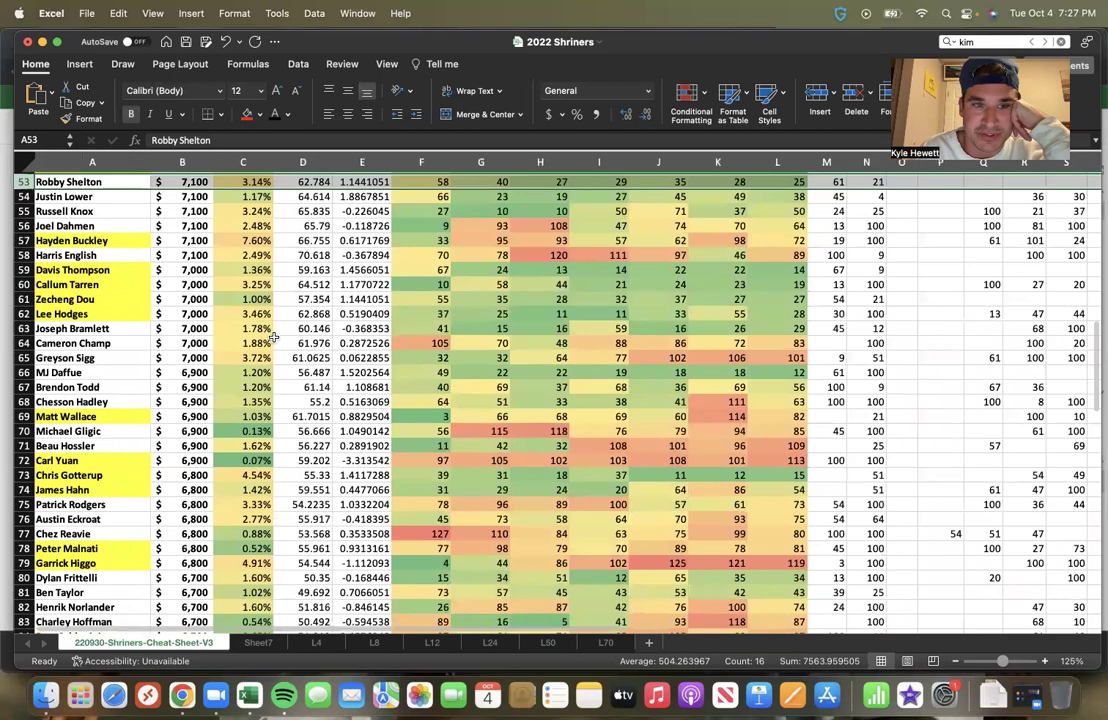
pyautogui.scroll(-1, 273, 338)
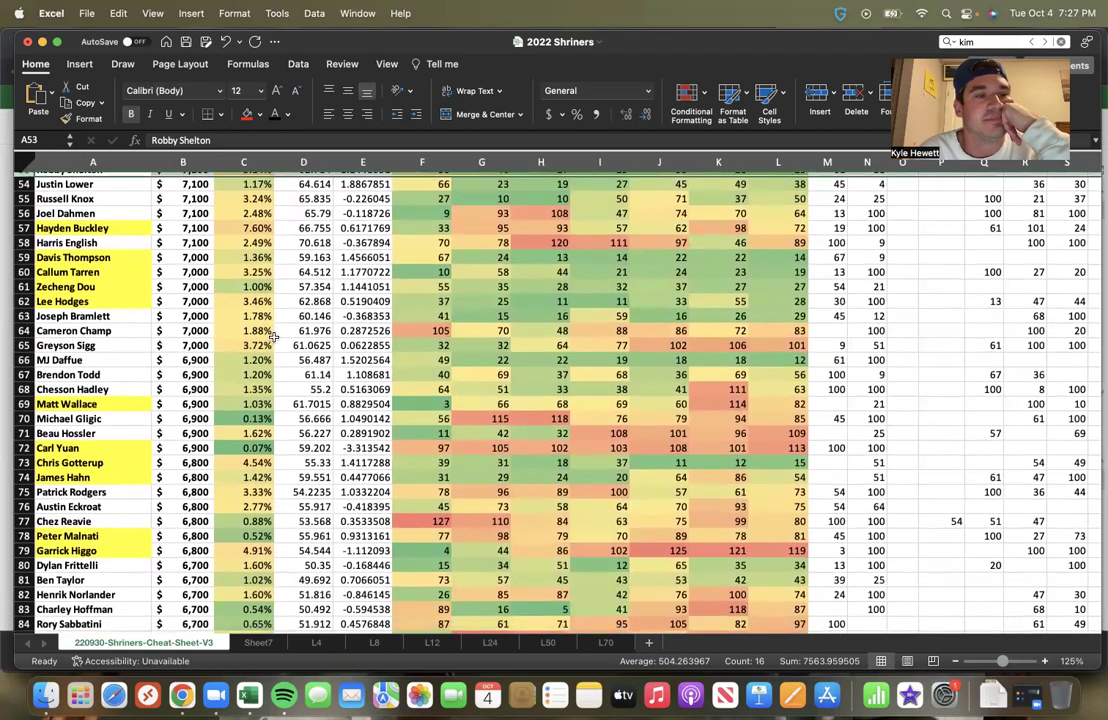
pyautogui.scroll(-1, 273, 338)
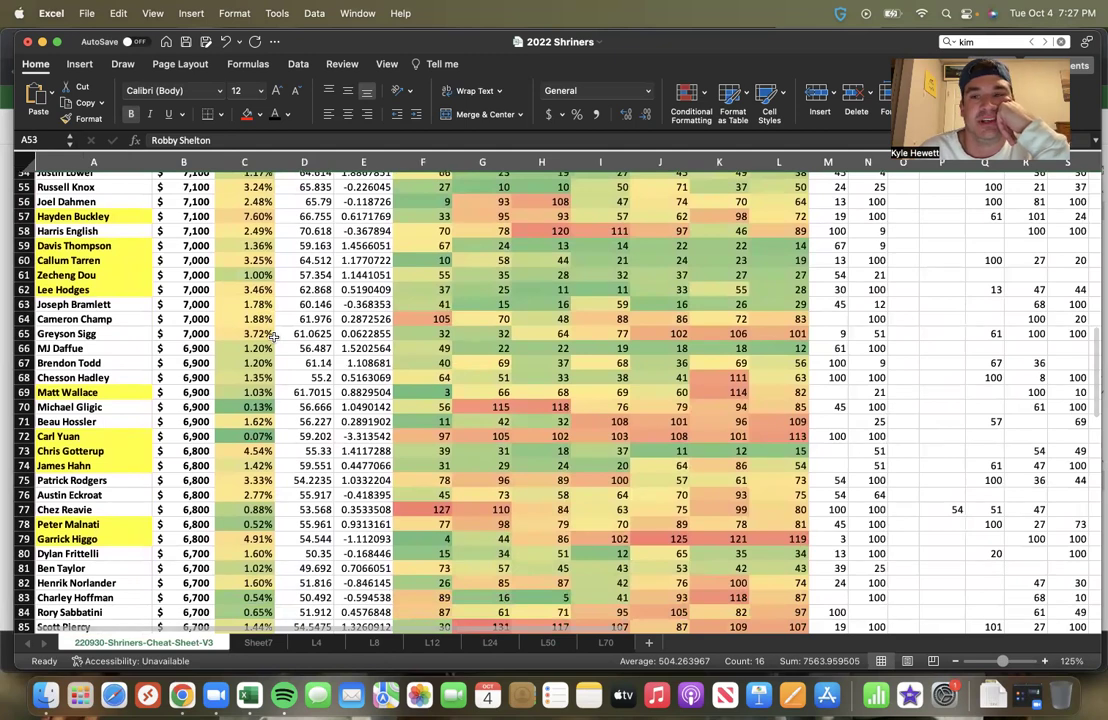
pyautogui.scroll(1, 273, 338)
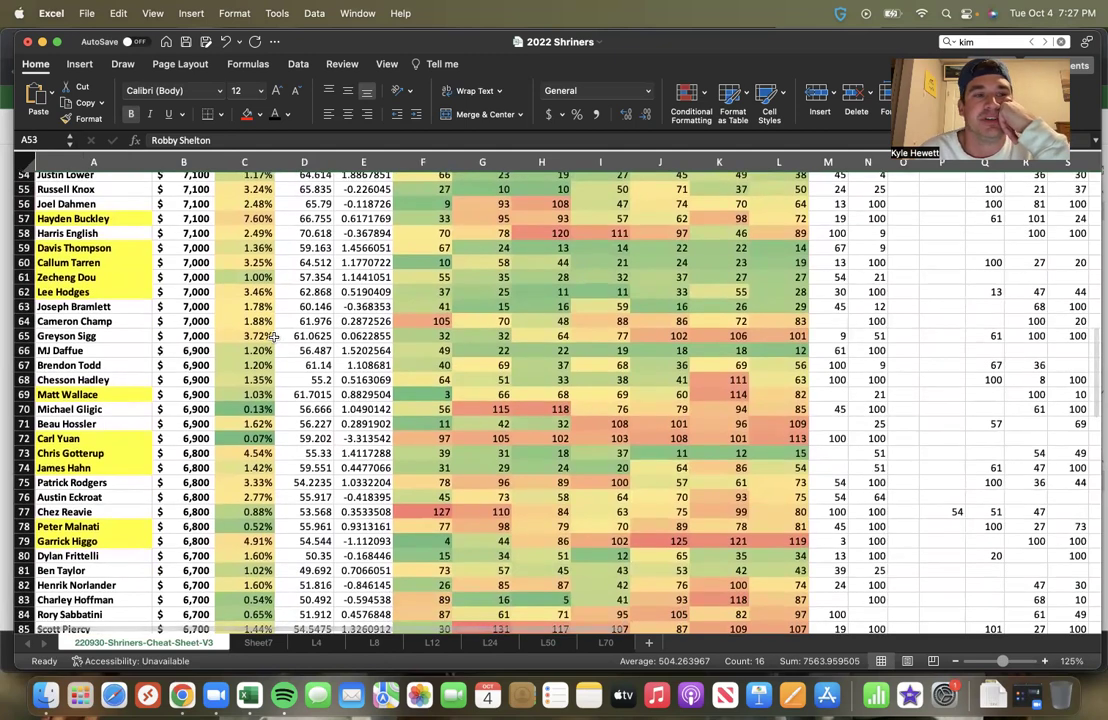
pyautogui.scroll(1, 273, 338)
pyautogui.scroll(-1, 273, 338)
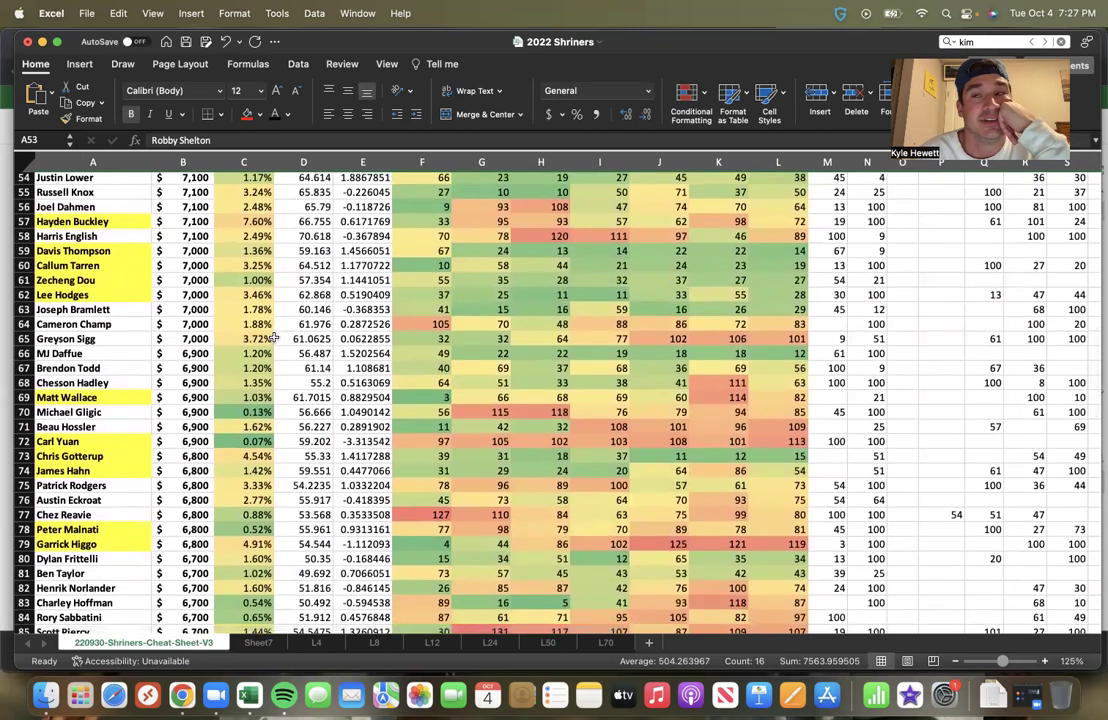
pyautogui.scroll(1, 273, 338)
pyautogui.hscroll(1, 273, 338)
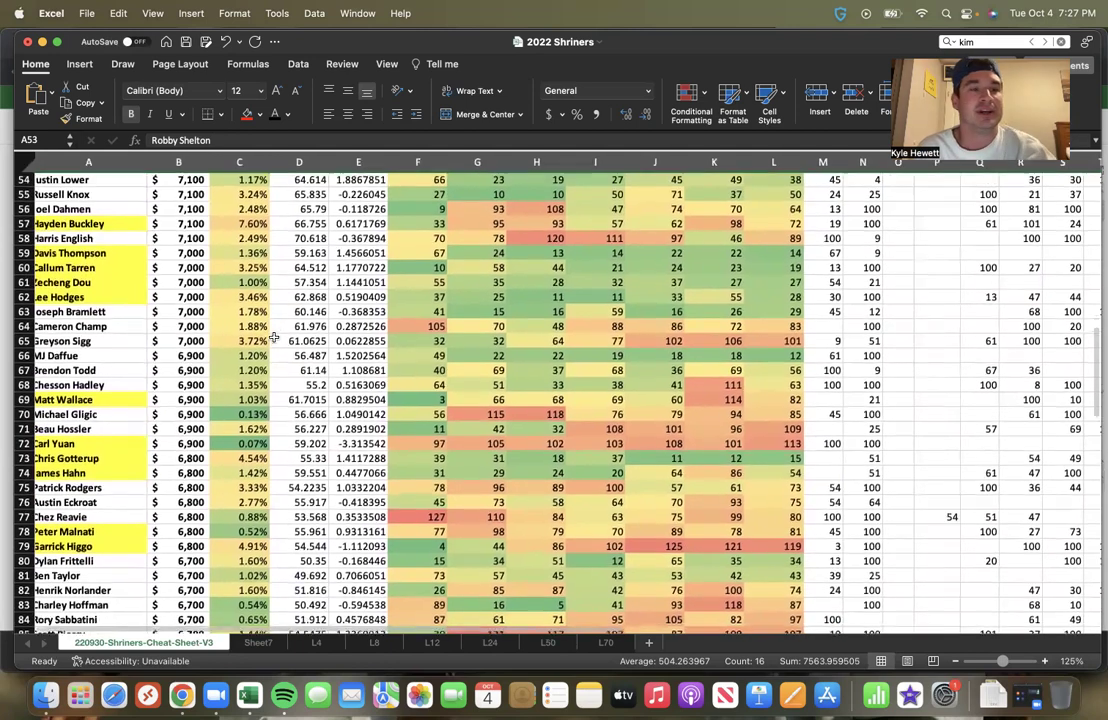
pyautogui.scroll(3, 273, 338)
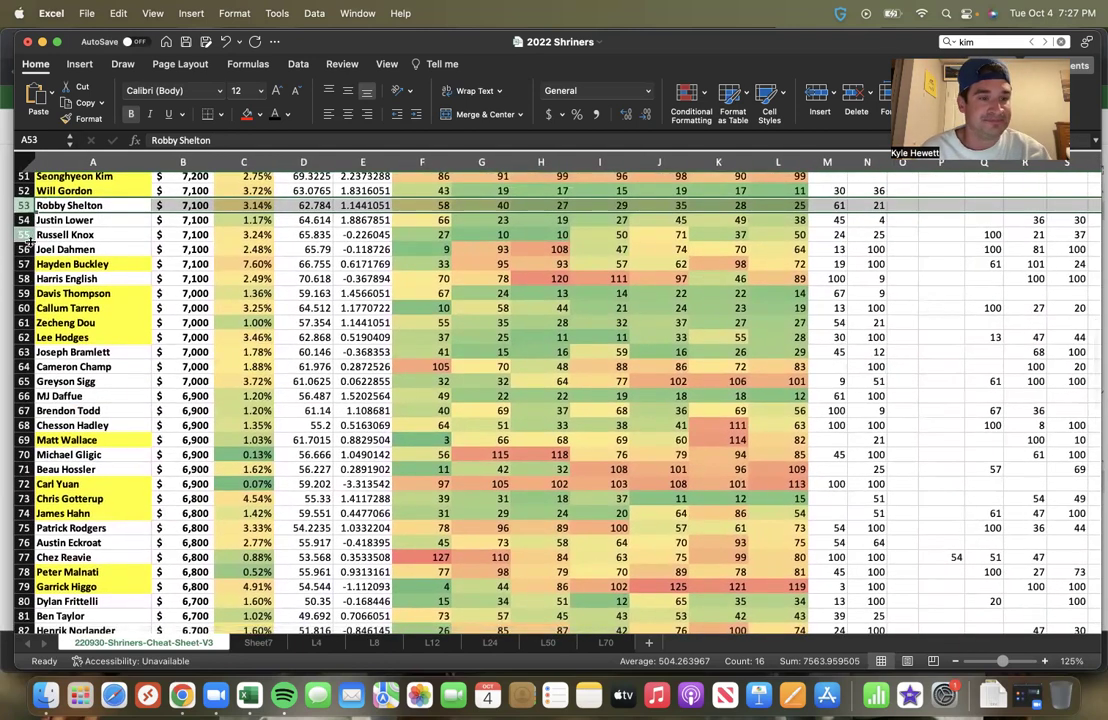
# Step: Select row 56 and review that $7,100 golfer's ownership, recent form and past finishes through column Z
pyautogui.click(22, 249)
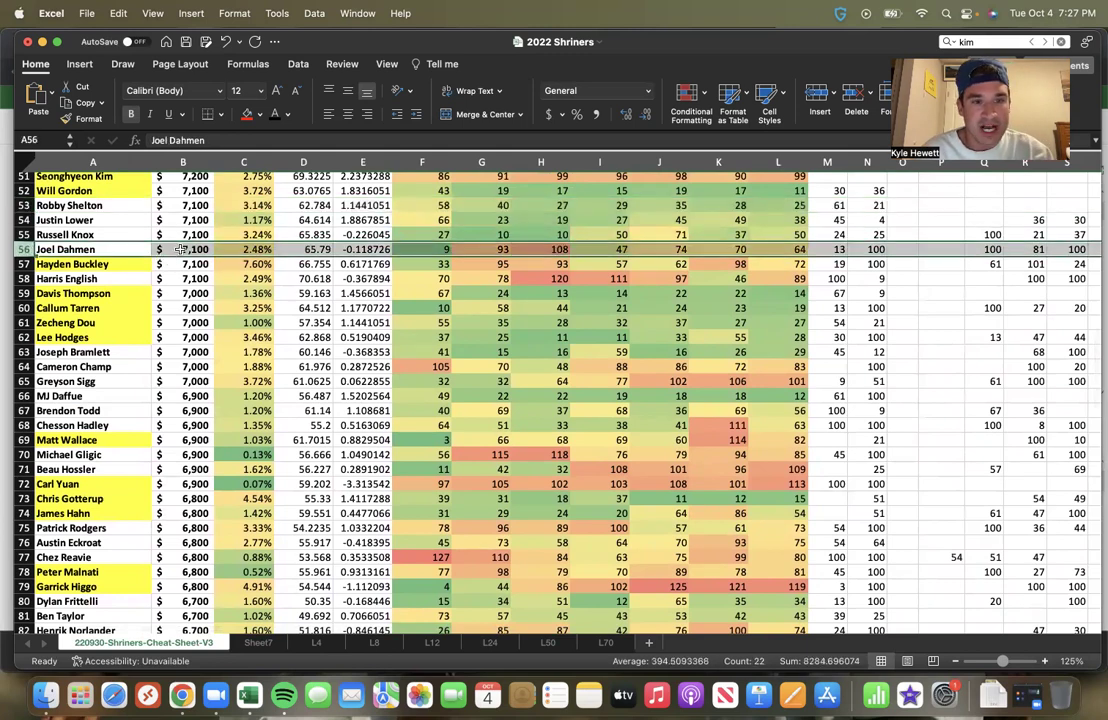
pyautogui.hscroll(3, 170, 252)
pyautogui.hscroll(4, 179, 247)
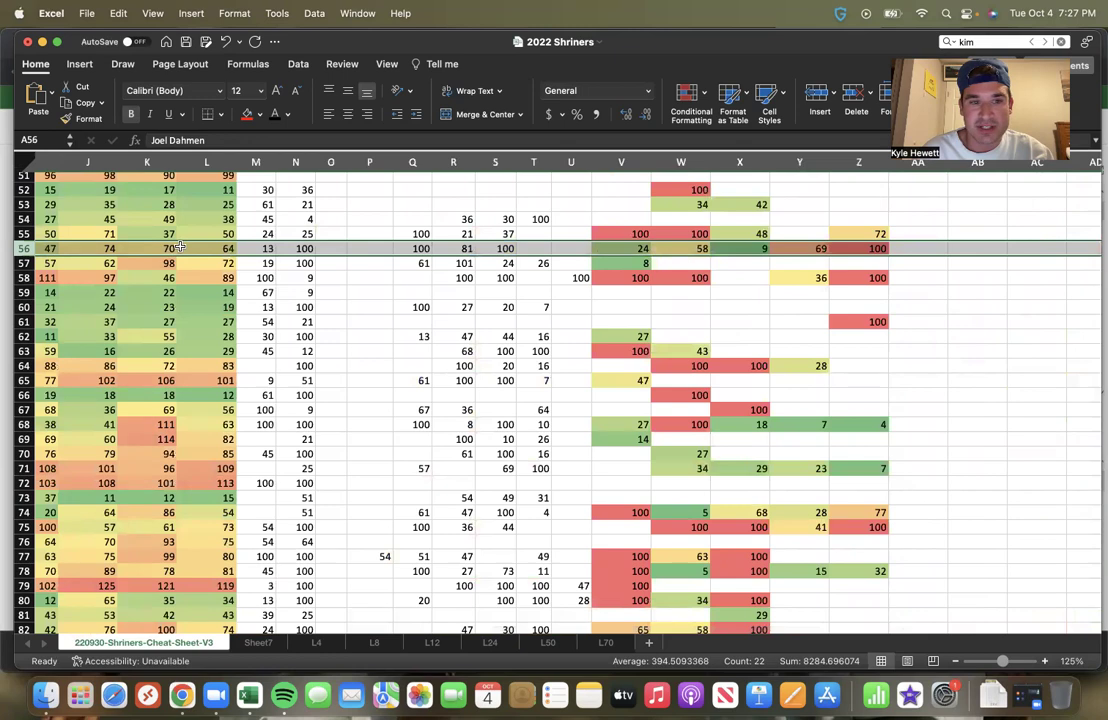
pyautogui.hscroll(-1, 179, 247)
pyautogui.scroll(1, 182, 247)
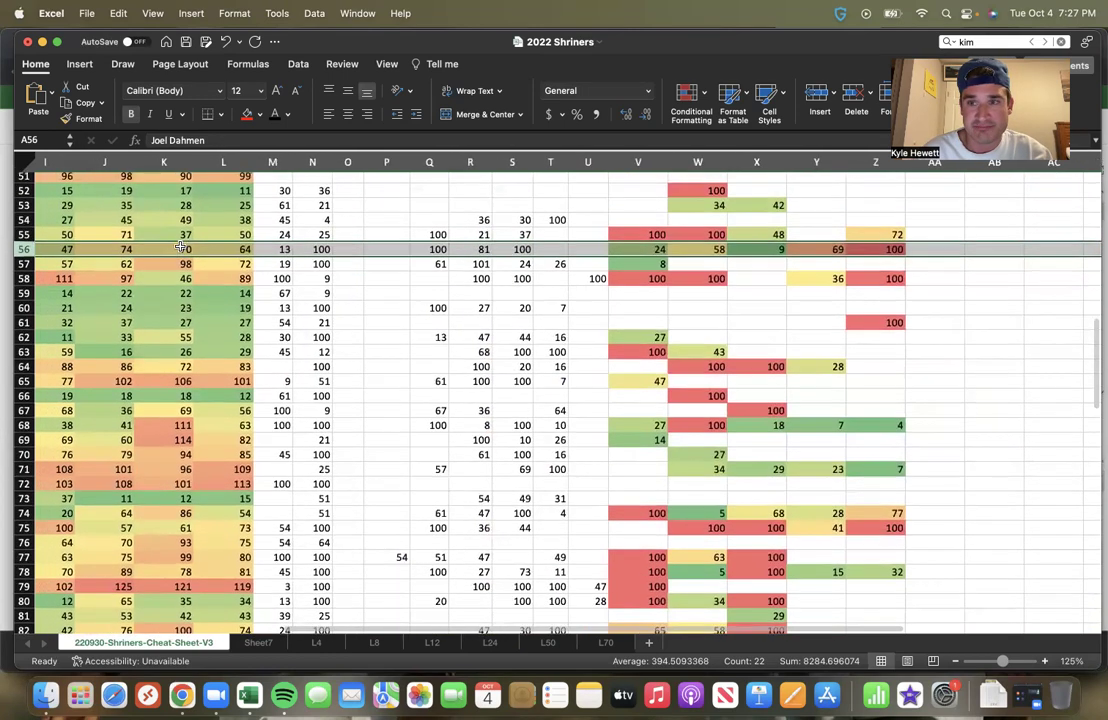
pyautogui.hscroll(-6, 179, 247)
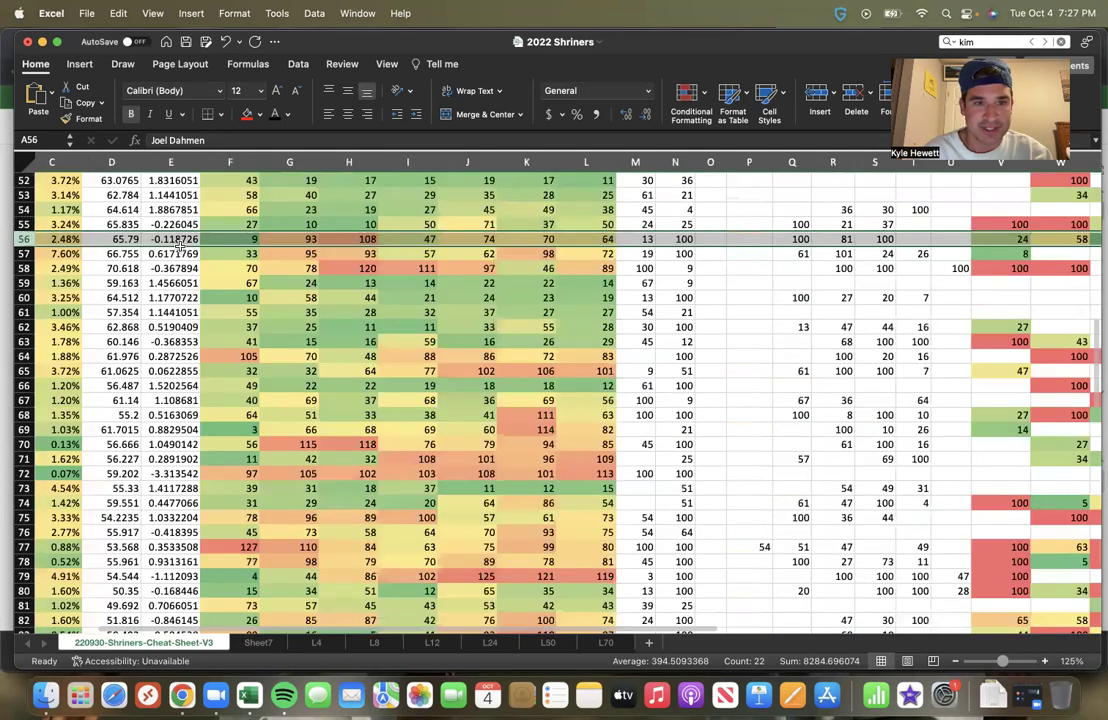
pyautogui.hscroll(-2, 197, 240)
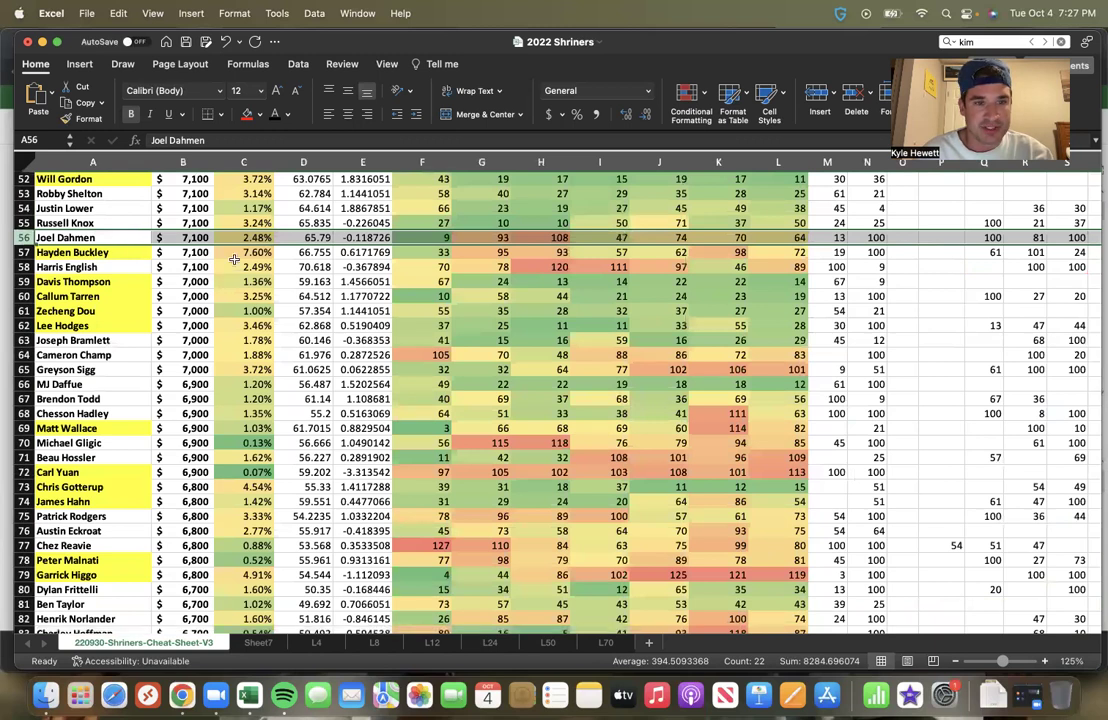
# Step: Highlight the golfer's name in cell A56 with a yellow fill to mark the pick
pyautogui.click(80, 237)
pyautogui.click(250, 118)
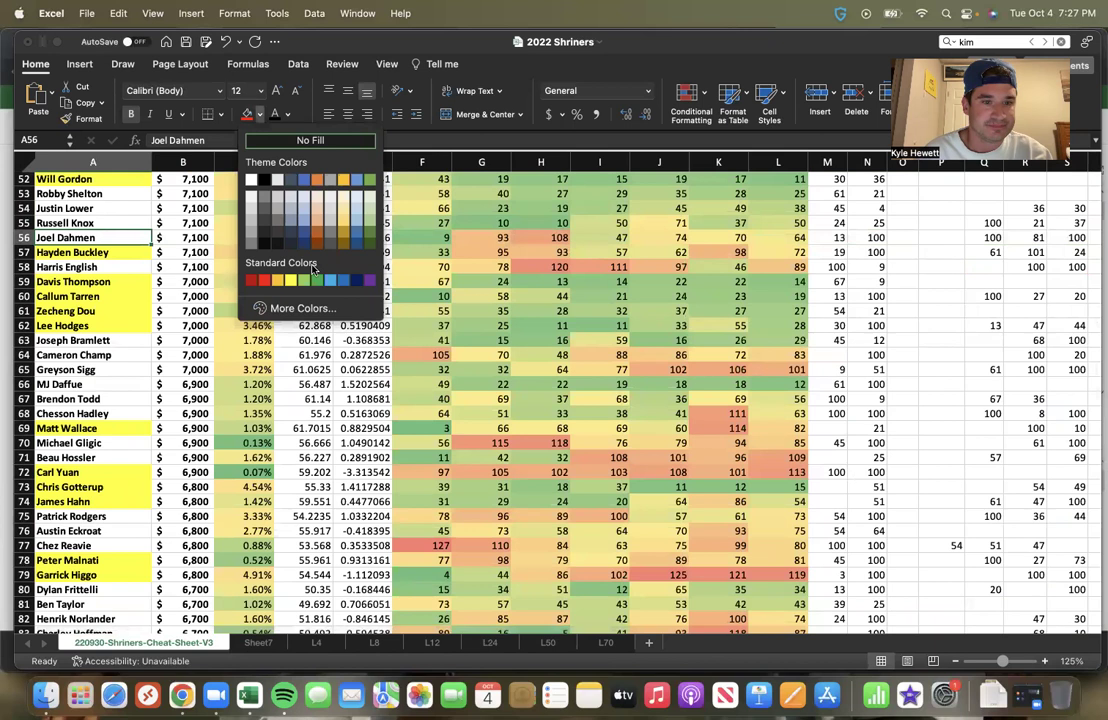
pyautogui.click(255, 255)
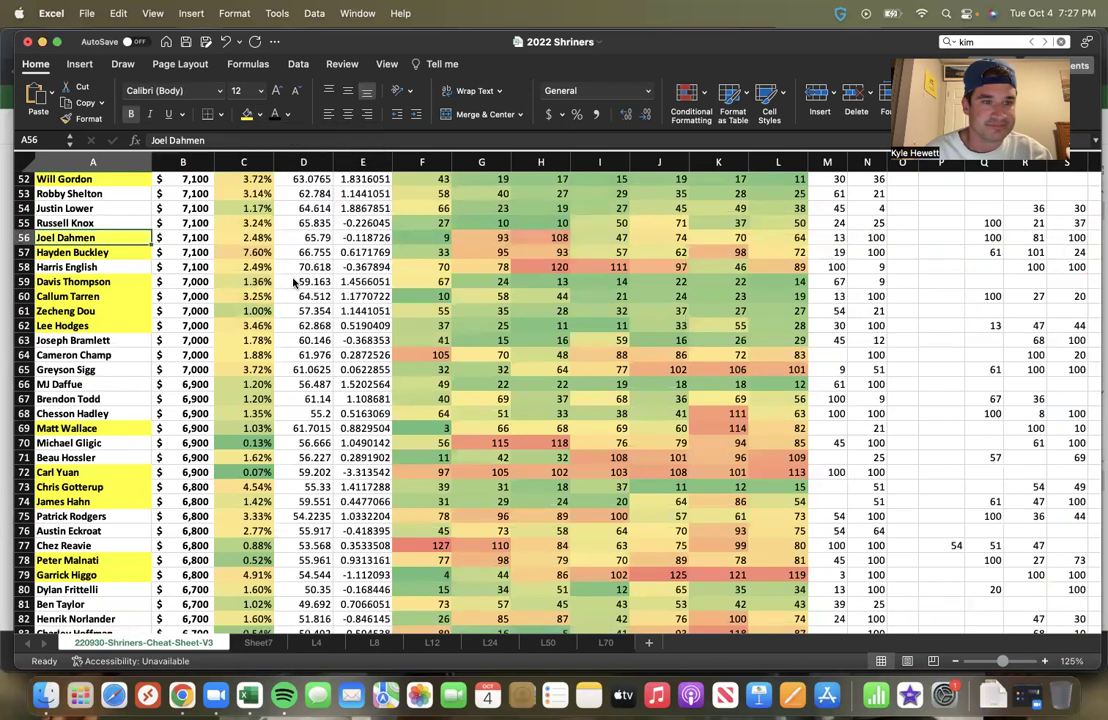
# Step: Select row 56 again and compare its ownership and form figures with the surrounding $7,200 to $6,800 golfers
pyautogui.click(20, 237)
pyautogui.hscroll(2, 270, 230)
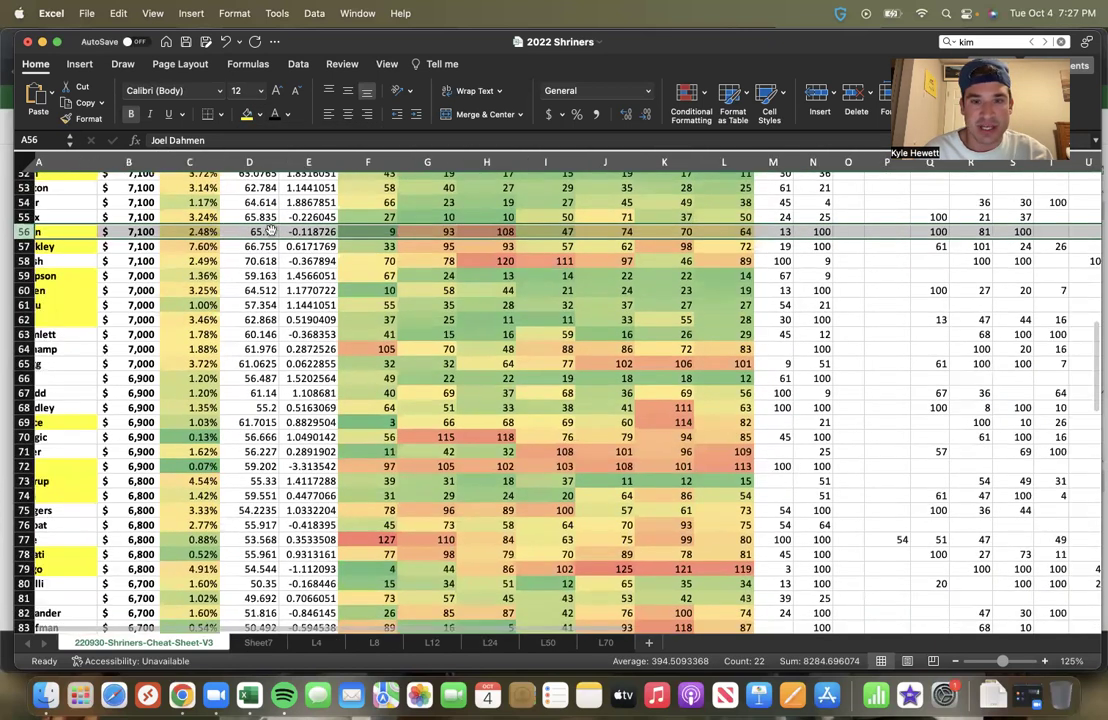
pyautogui.hscroll(2, 270, 230)
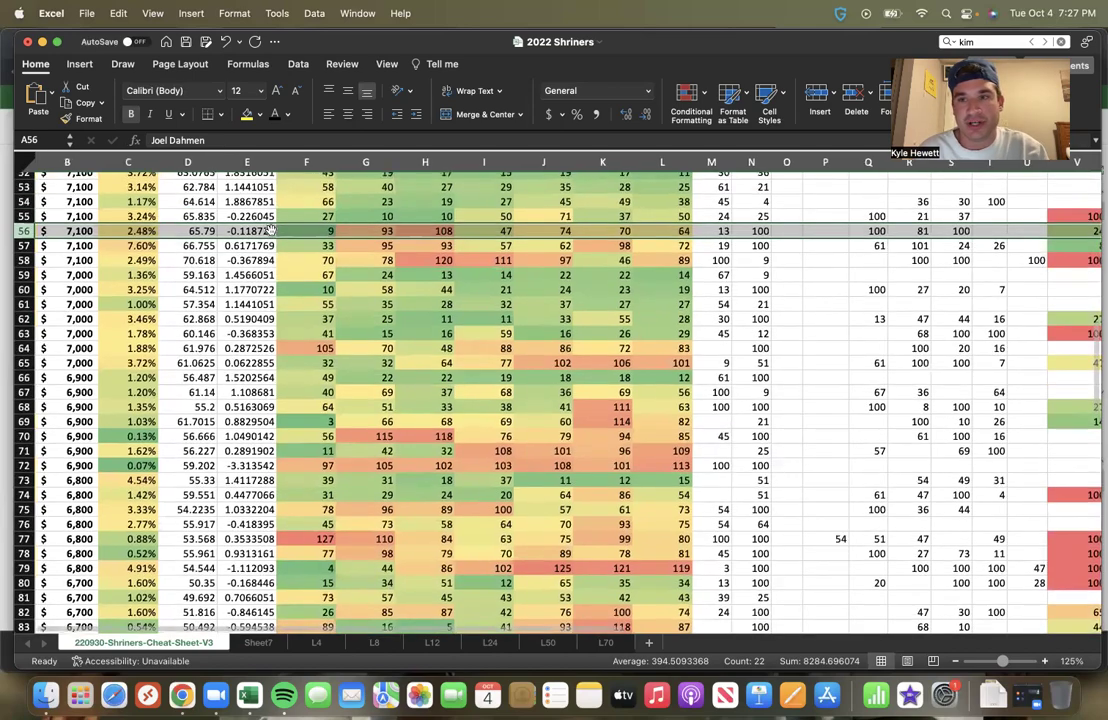
pyautogui.hscroll(-2, 270, 230)
pyautogui.scroll(2, 270, 230)
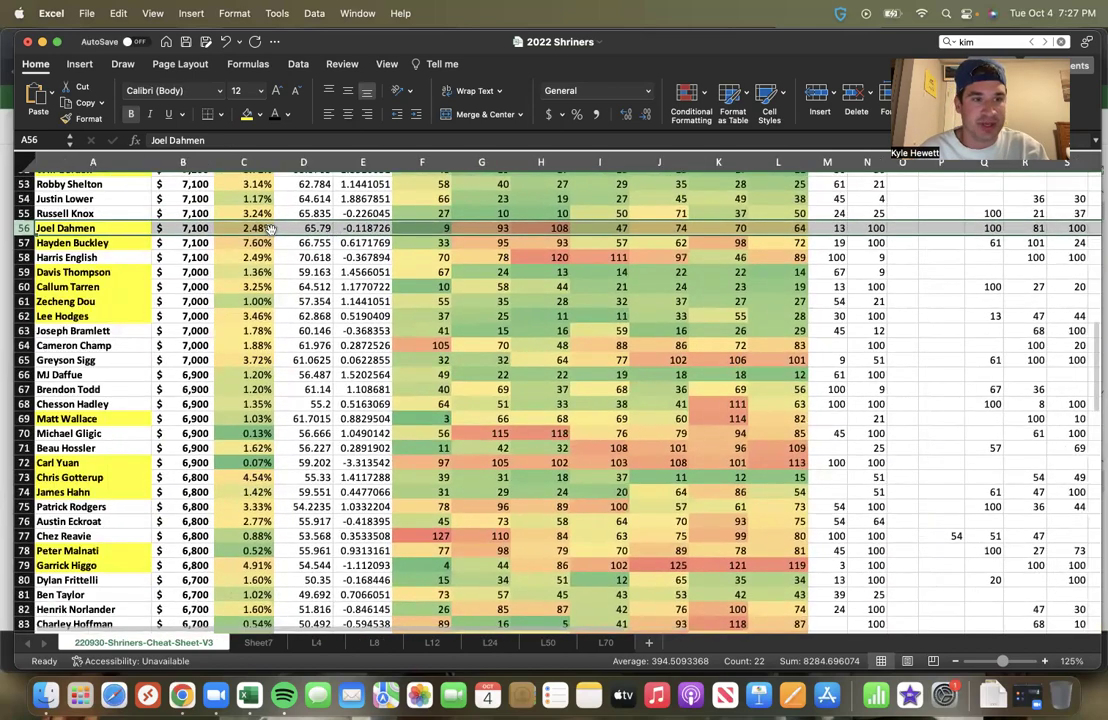
pyautogui.scroll(2, 270, 230)
pyautogui.scroll(-1, 289, 307)
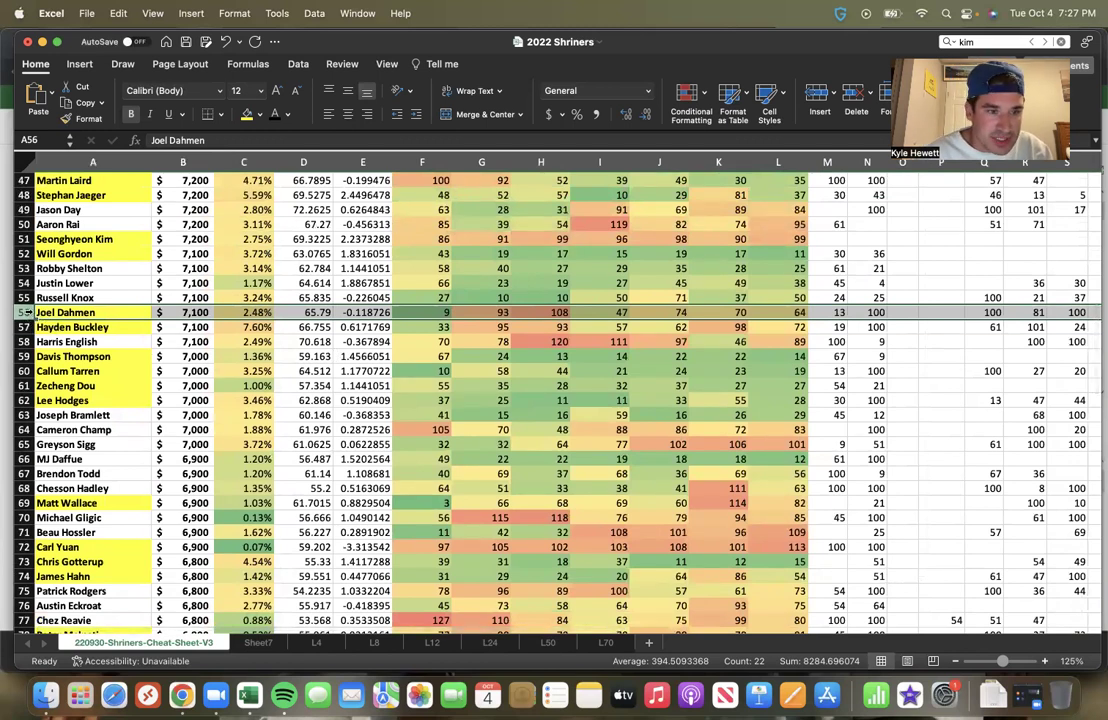
# Step: Select row 57 and then row 59 to check those highlighted golfers' salary, ownership and form
pyautogui.click(25, 327)
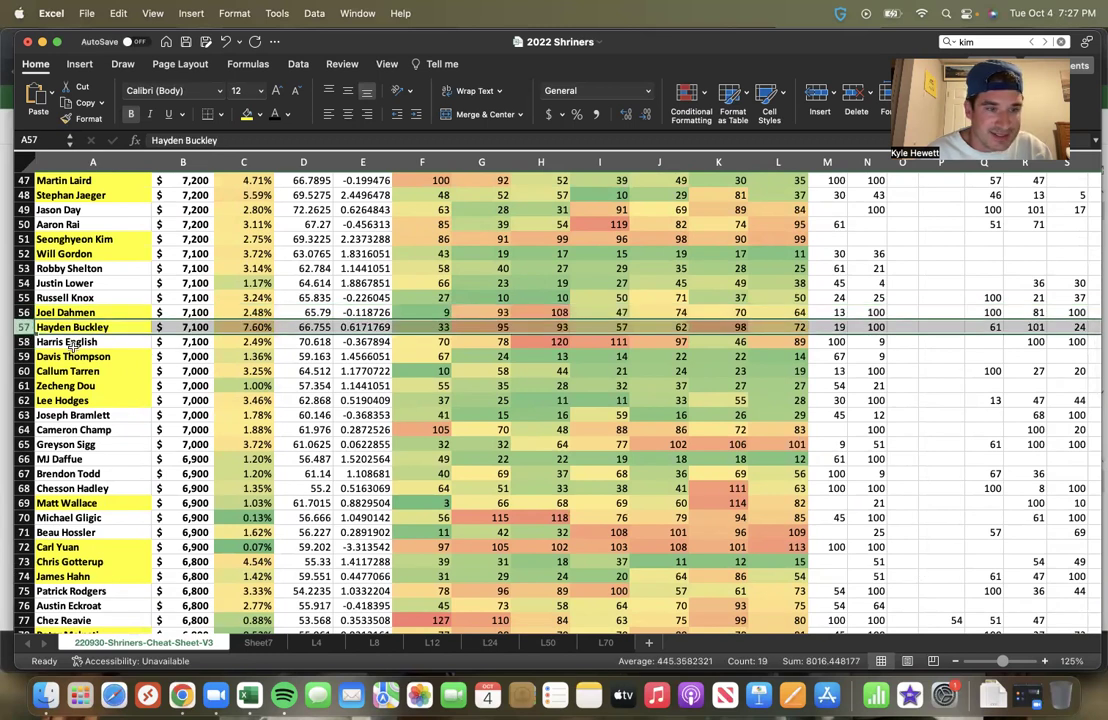
pyautogui.scroll(-1, 30, 340)
pyautogui.click(28, 341)
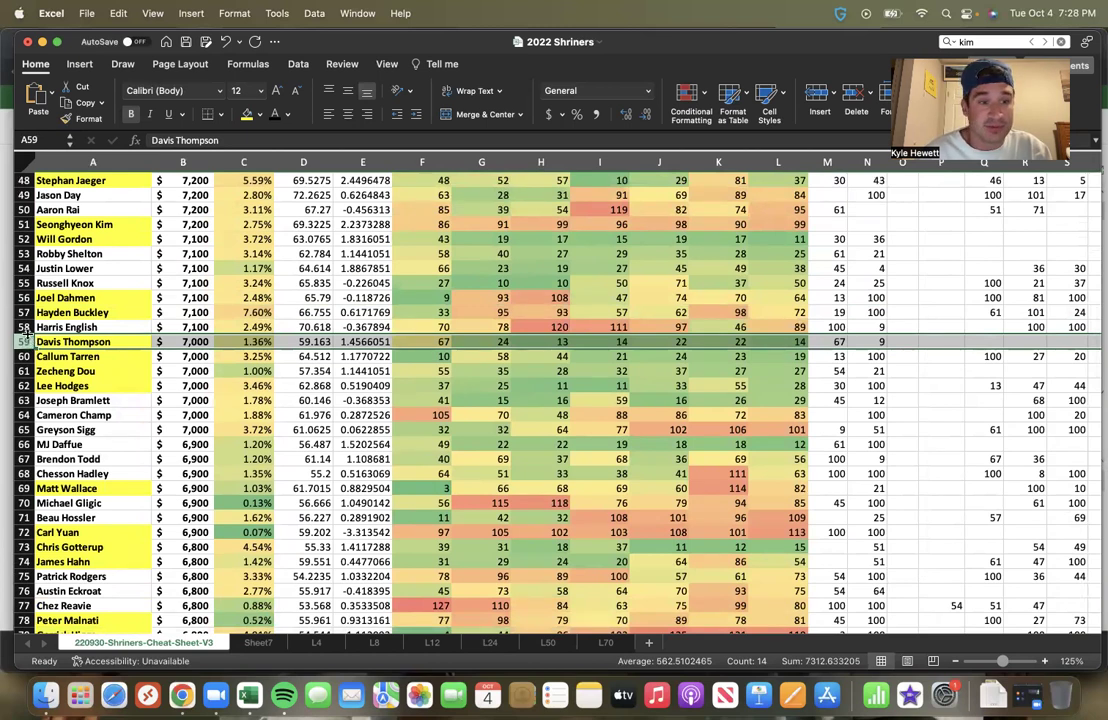
pyautogui.click(22, 341)
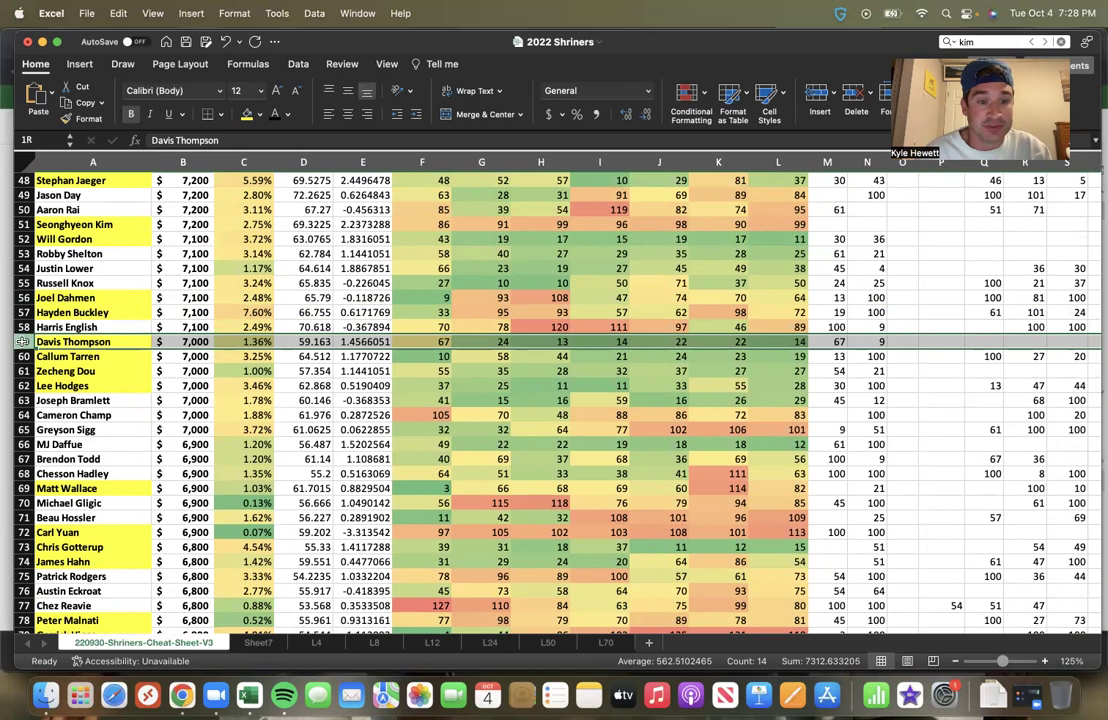
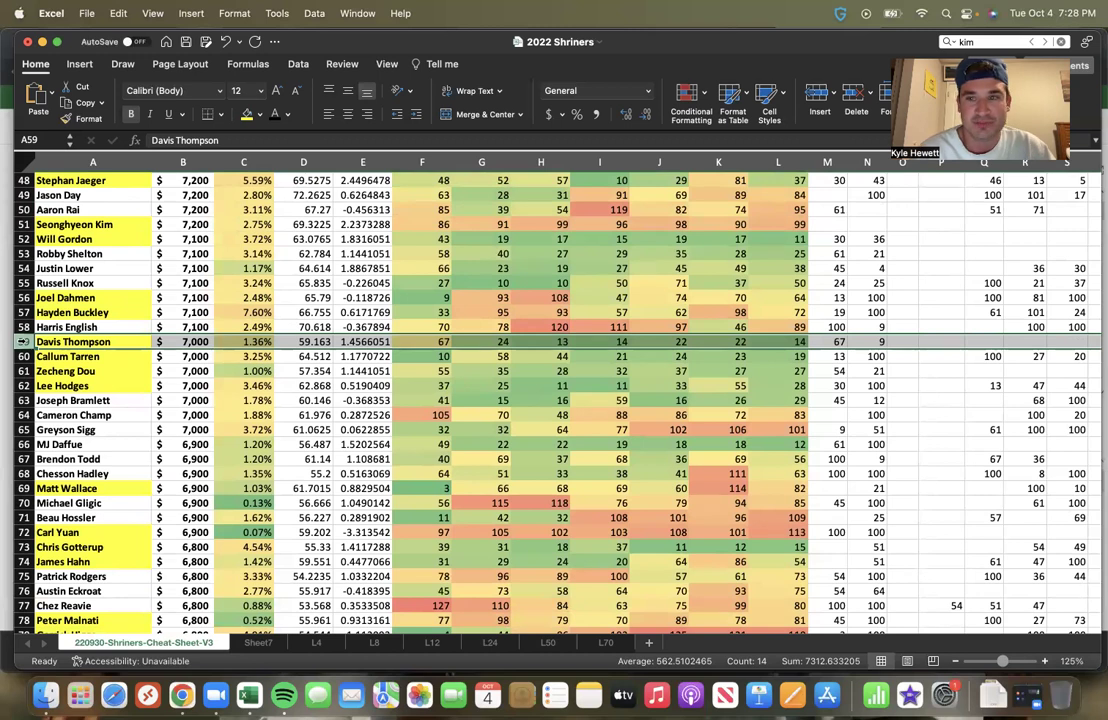
# Step: Go across row 60 from cell M60 to X60 and back to A60, reviewing that $7,000 golfer's finishes and form
pyautogui.click(826, 355)
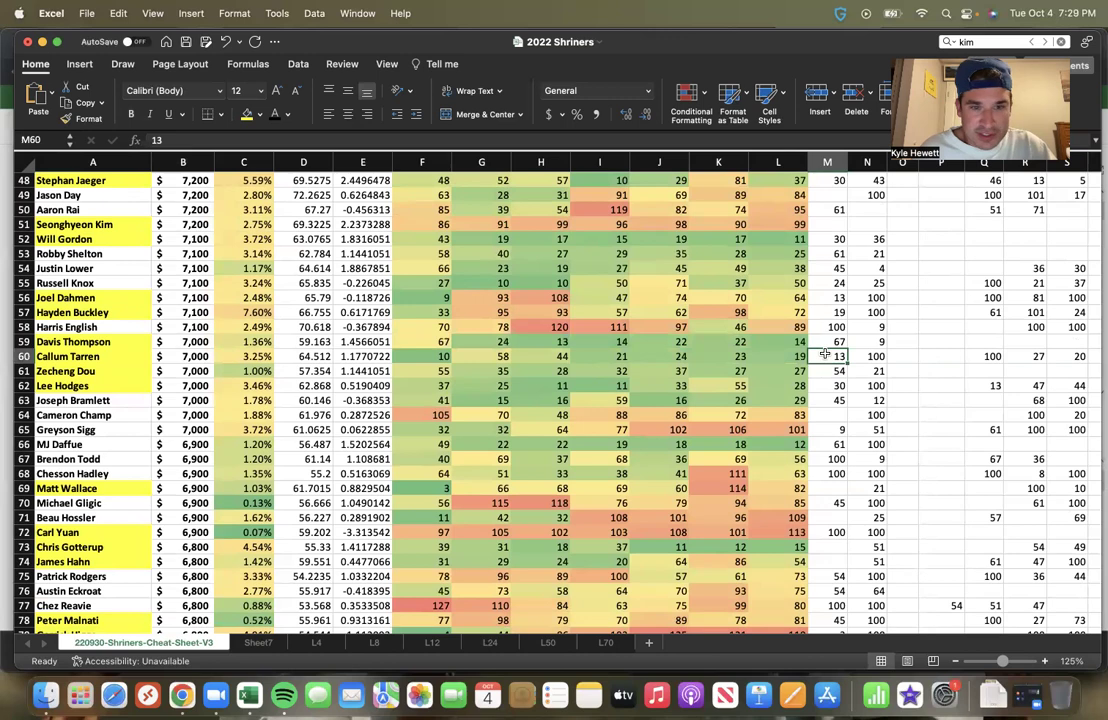
pyautogui.press('Right')
pyautogui.press('Right')
pyautogui.press('Right')
pyautogui.press('Right')
pyautogui.press('Right')
pyautogui.press('Right')
pyautogui.press('Right')
pyautogui.press('Right')
pyautogui.press('Right')
pyautogui.press('Right')
pyautogui.press('Right')
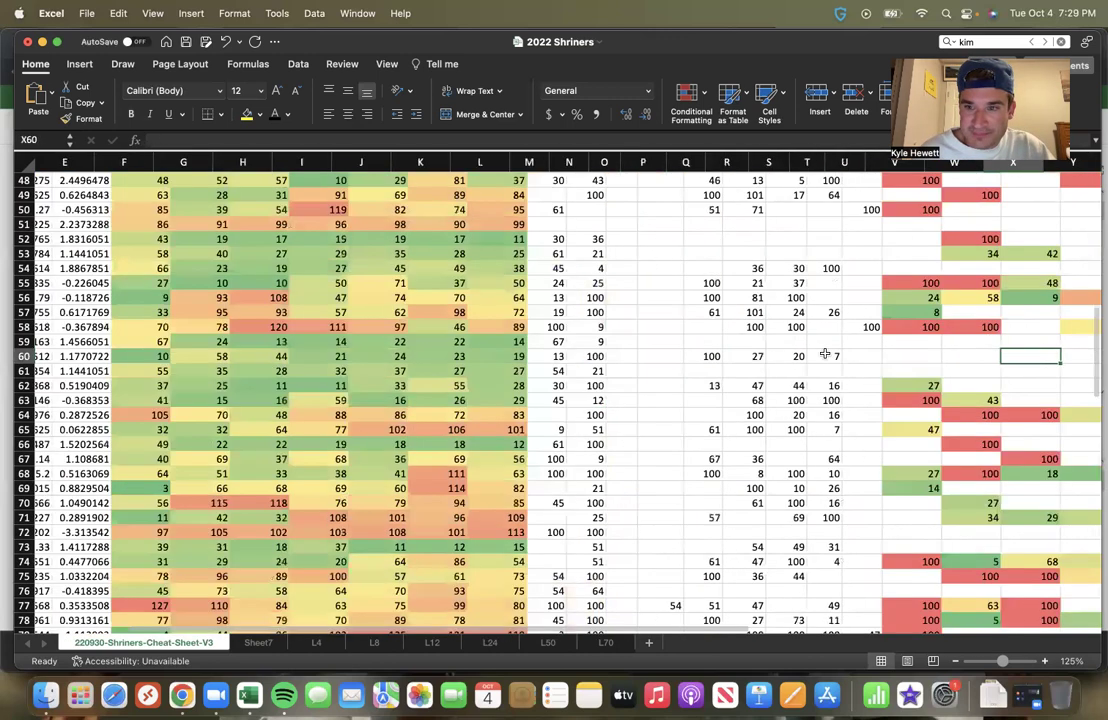
pyautogui.hscroll(2, 825, 354)
pyautogui.press('Left')
pyautogui.press('Left')
pyautogui.press('Left')
pyautogui.press('Left')
pyautogui.press('Left')
pyautogui.press('Left')
pyautogui.press('Left')
pyautogui.press('Left')
pyautogui.press('Left')
pyautogui.press('Left')
pyautogui.press('Left')
pyautogui.press('Left')
pyautogui.press('Left')
pyautogui.press('Left')
pyautogui.press('Left')
pyautogui.press('Left')
pyautogui.press('Left')
pyautogui.press('Left')
pyautogui.press('Left')
pyautogui.press('Left')
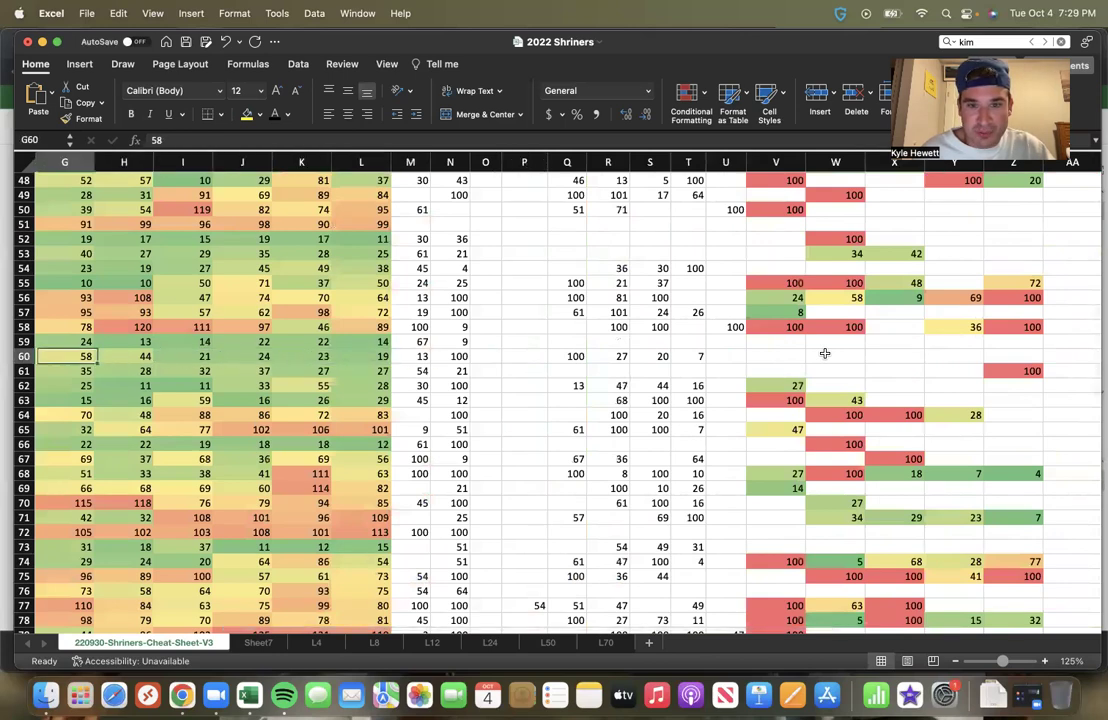
pyautogui.press('Left')
pyautogui.press('Left')
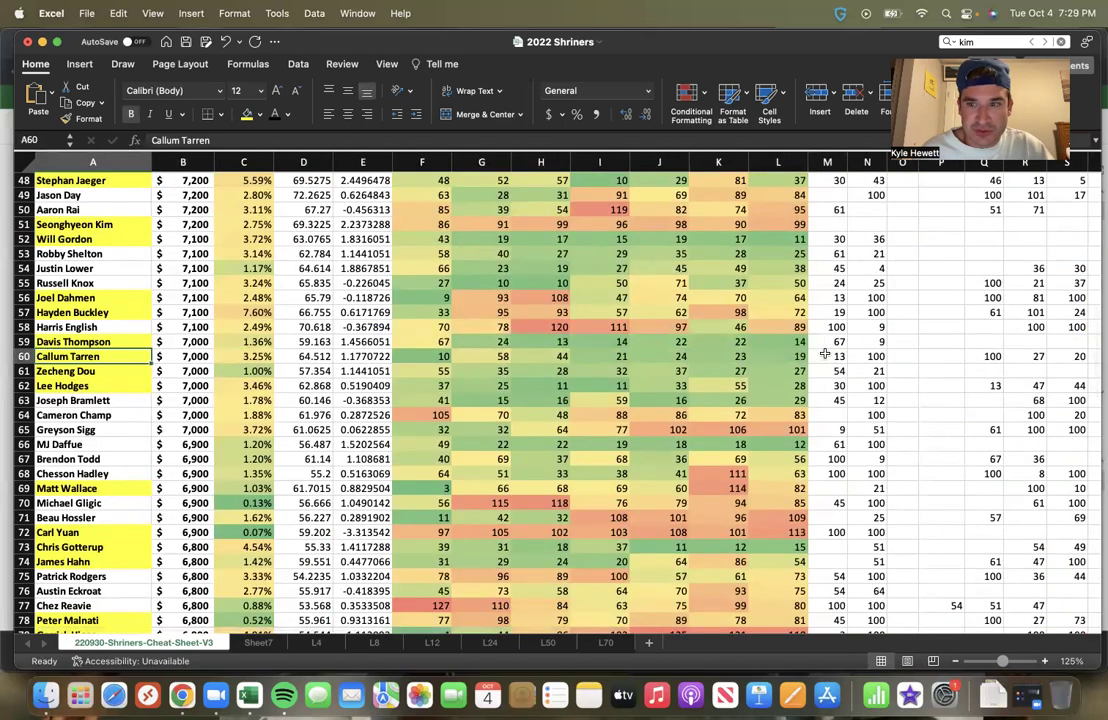
# Step: Select row 61 and review that $7,000 golfer's ownership and form
pyautogui.click(28, 370)
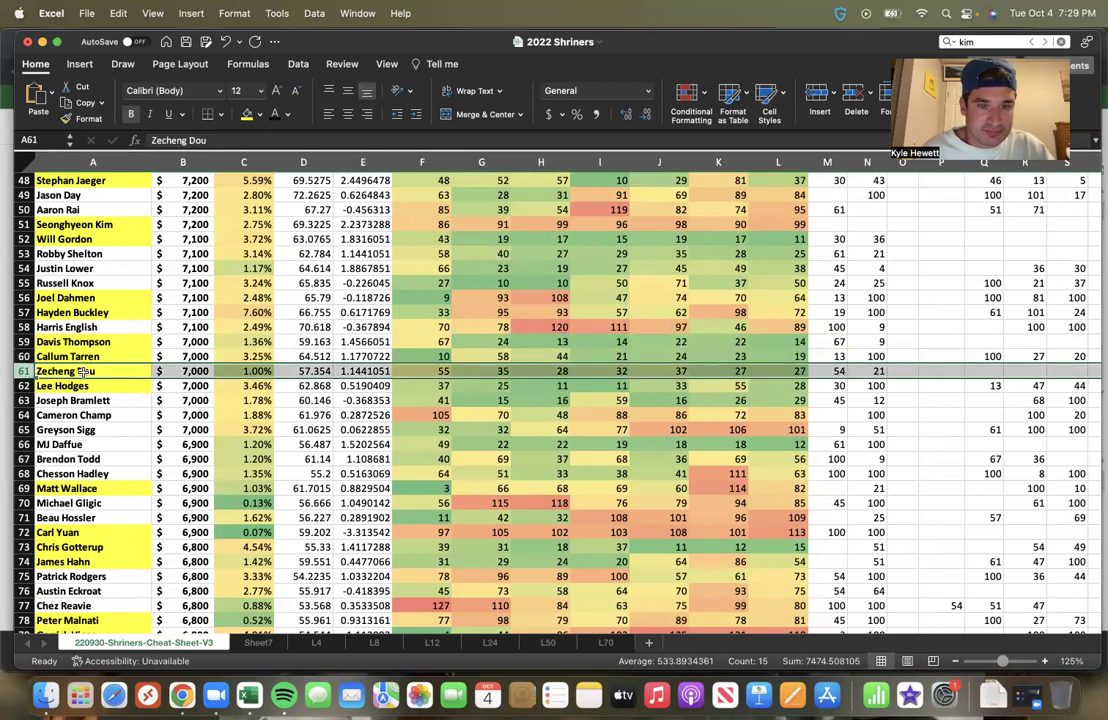
pyautogui.hscroll(1, 140, 360)
pyautogui.scroll(-2, 156, 397)
pyautogui.hscroll(-1, 156, 397)
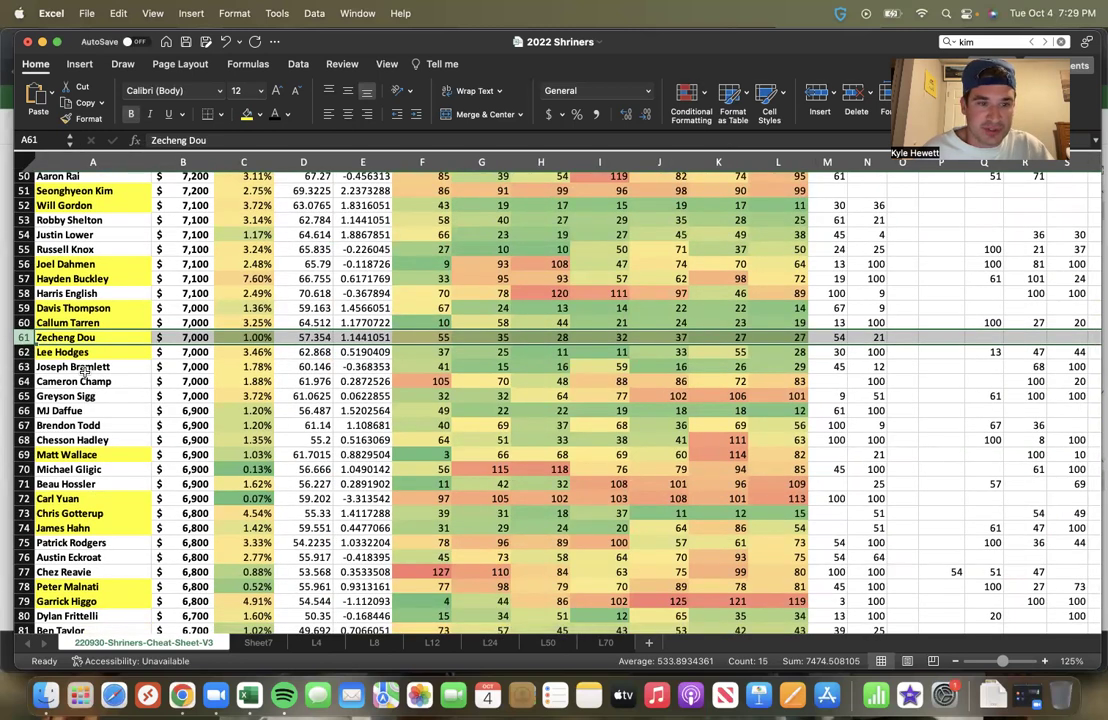
# Step: Select row 62 and review that $7,000 golfer's form and past finishes across the columns
pyautogui.click(22, 351)
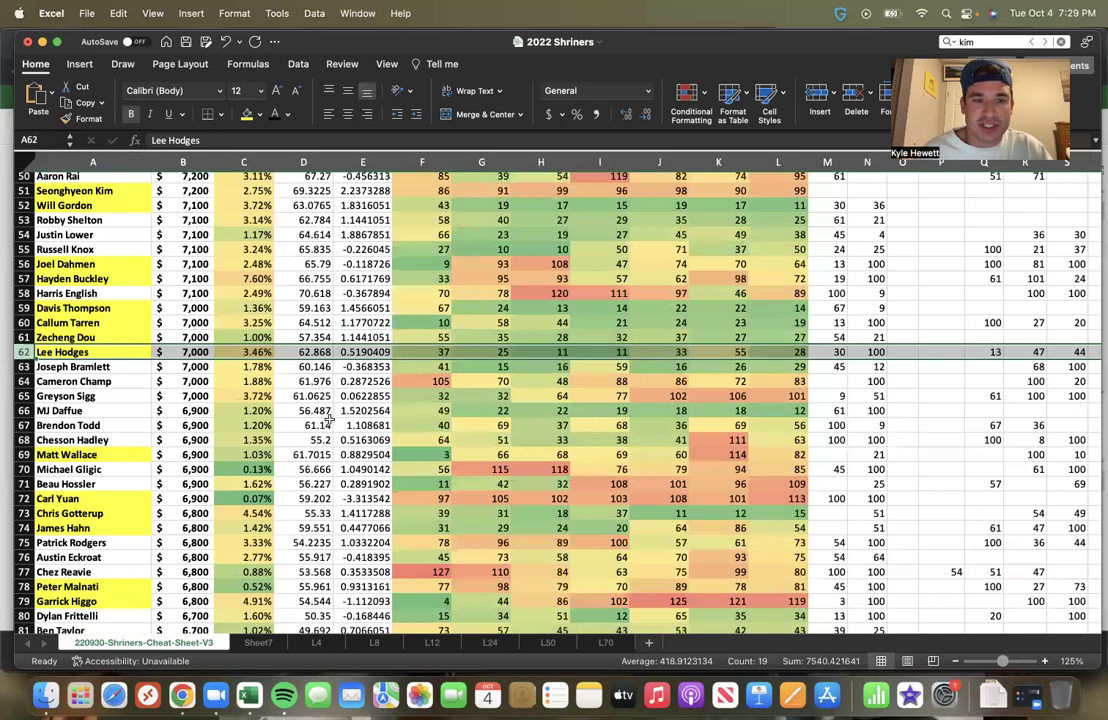
pyautogui.hscroll(5, 230, 410)
pyautogui.scroll(-1, 230, 410)
pyautogui.hscroll(-5, 264, 407)
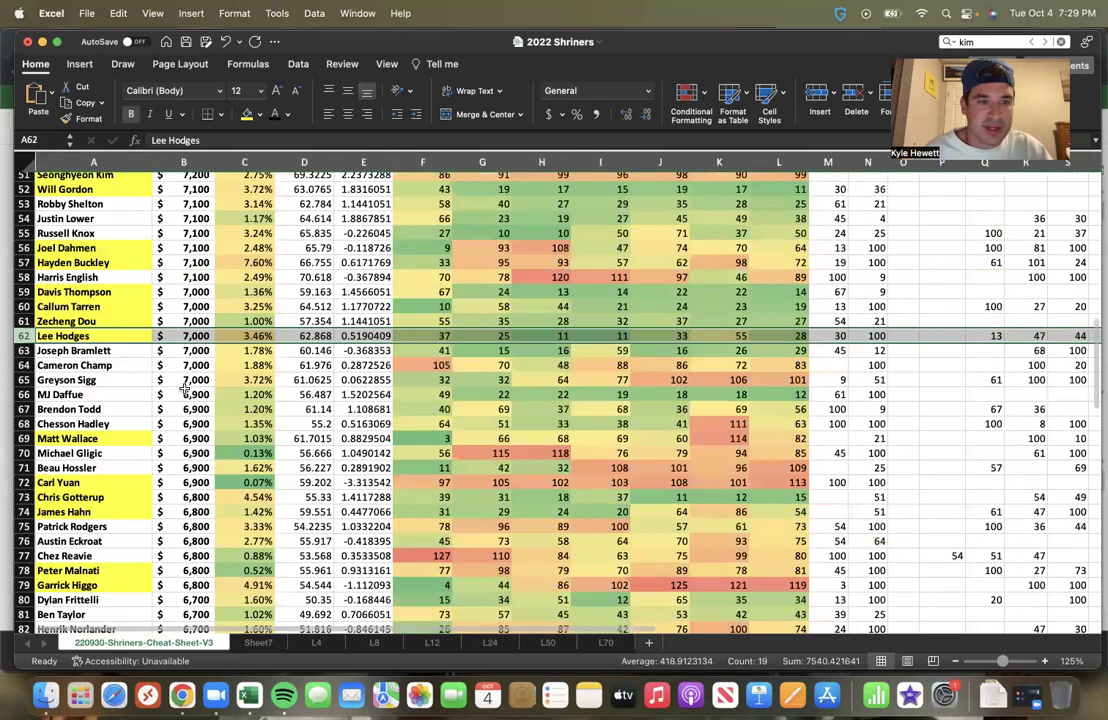
# Step: Select row 63 and compare that $7,000 golfer's form and recent finishes with those of the golfer in row 64
pyautogui.scroll(-1, 70, 310)
pyautogui.click(22, 330)
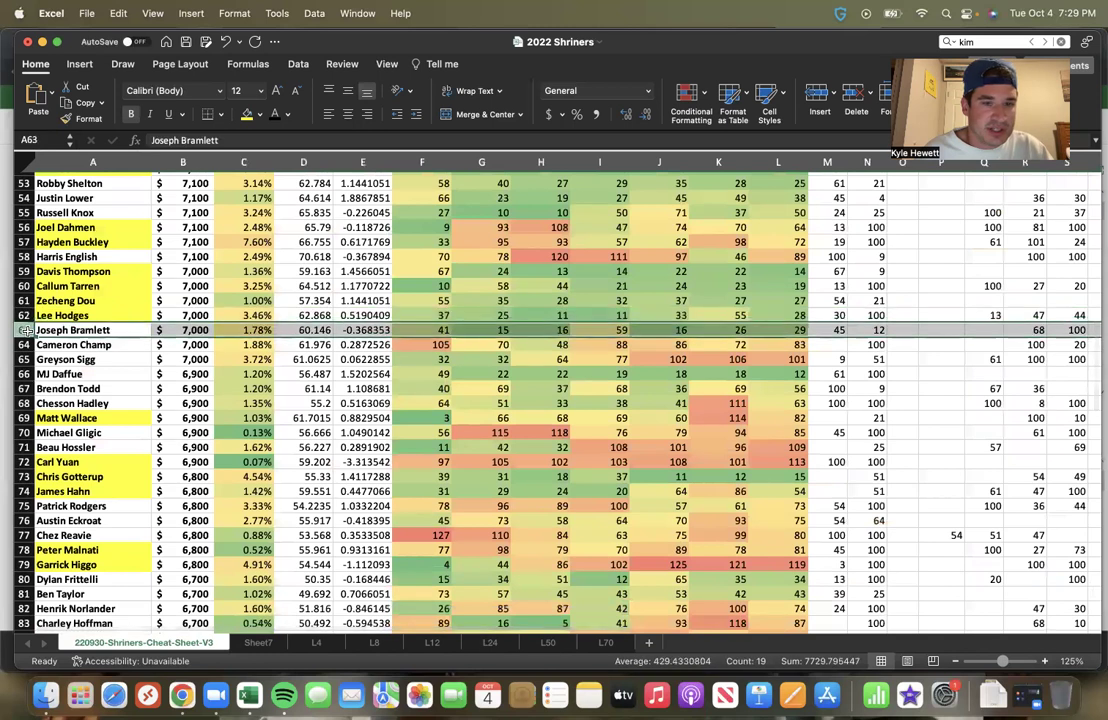
pyautogui.click(24, 344)
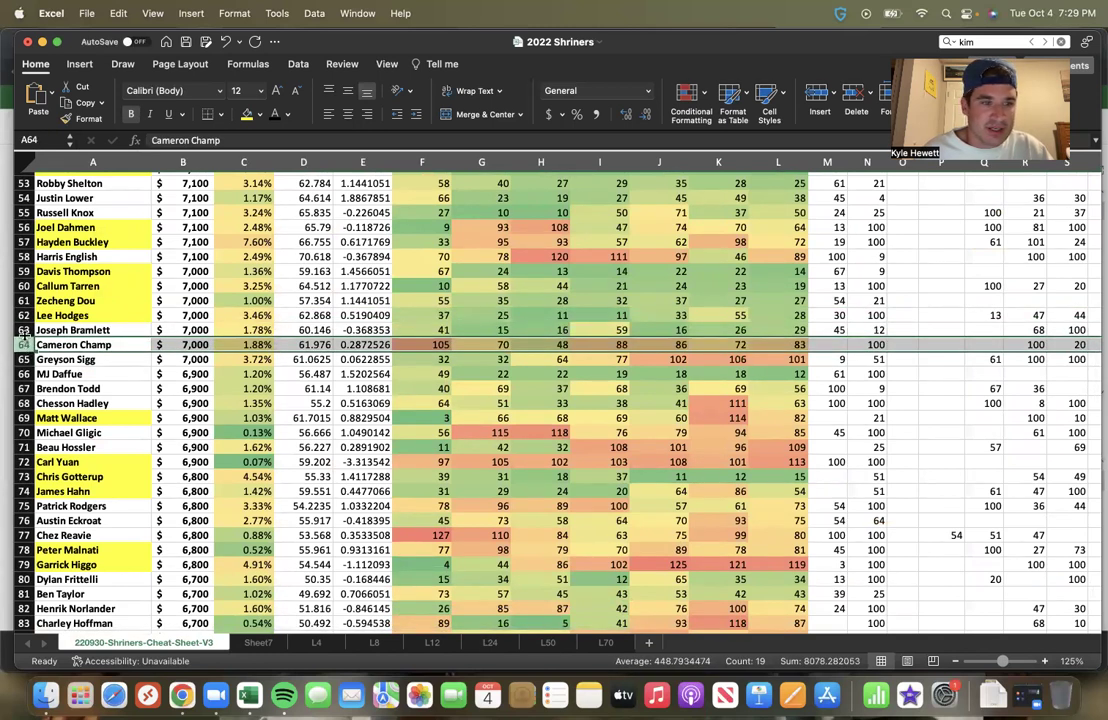
pyautogui.click(22, 330)
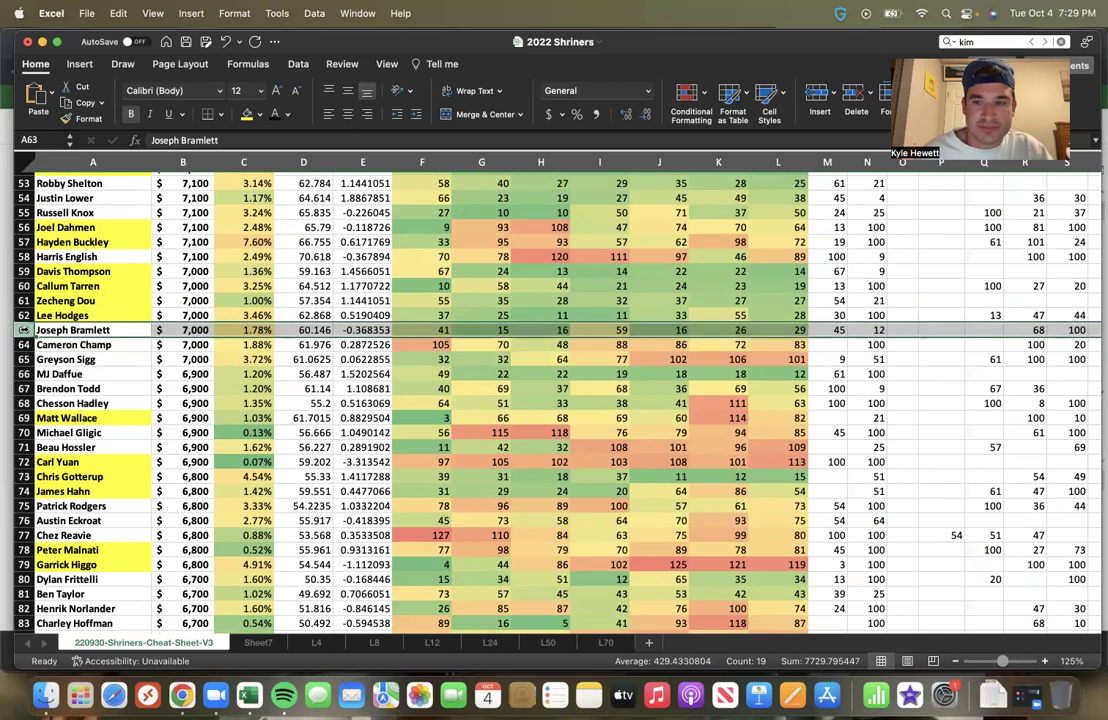
pyautogui.hscroll(6, 205, 408)
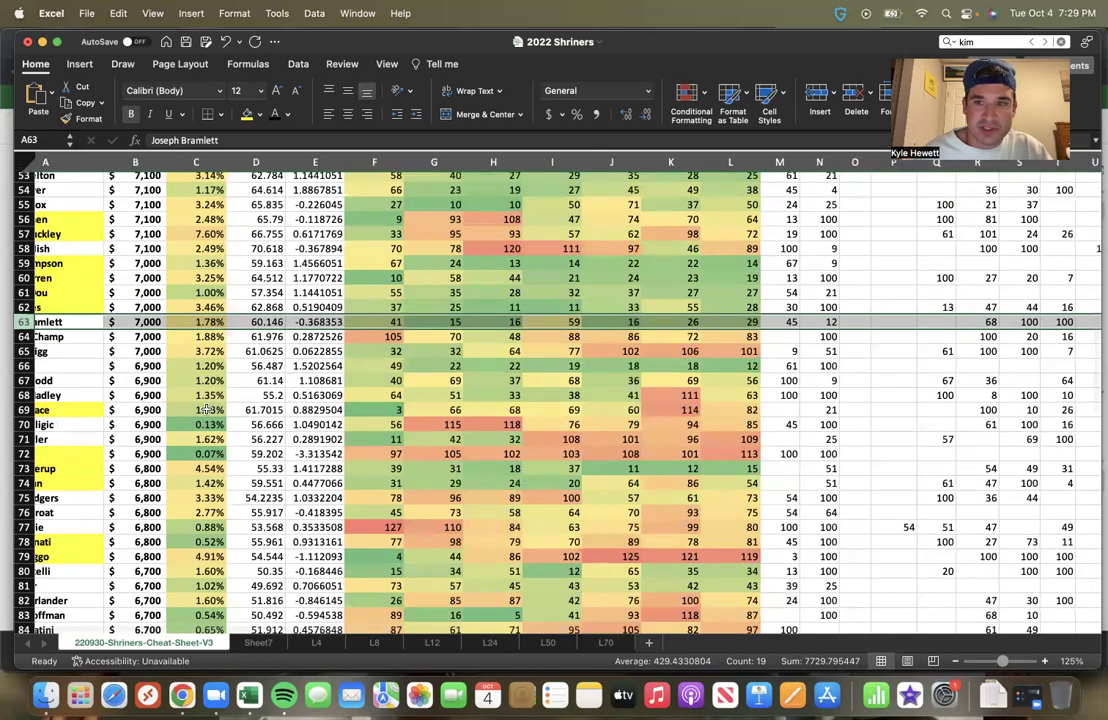
pyautogui.hscroll(-6, 205, 408)
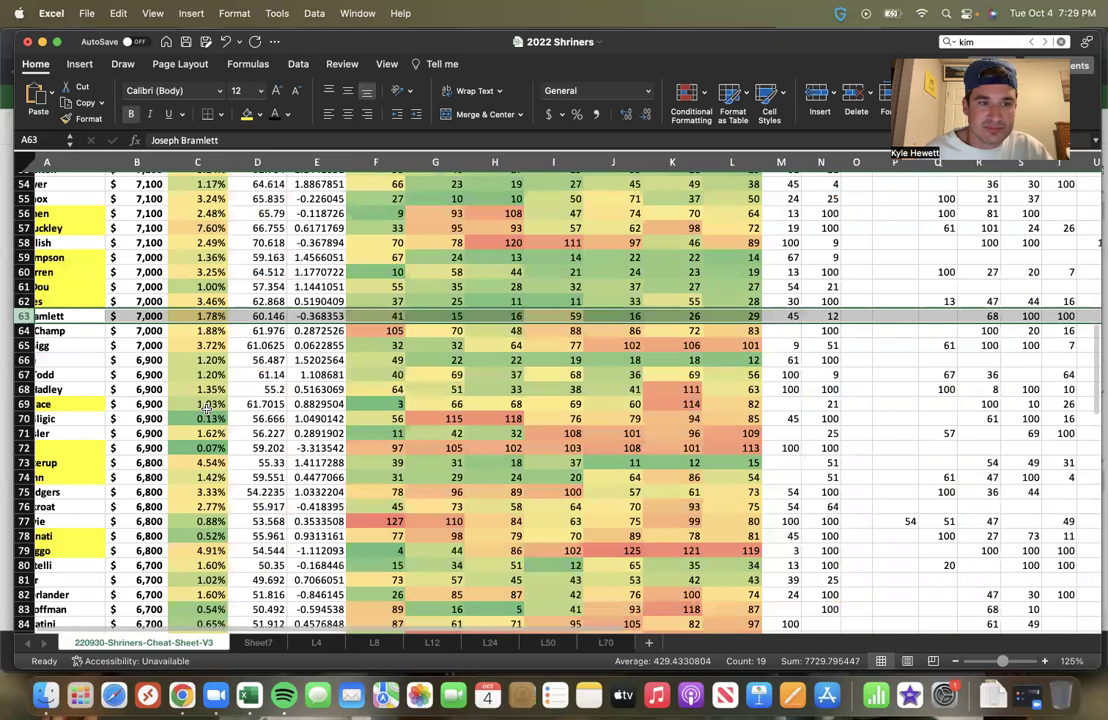
pyautogui.hscroll(-2, 205, 408)
pyautogui.scroll(-1, 205, 408)
pyautogui.scroll(-1, 36, 288)
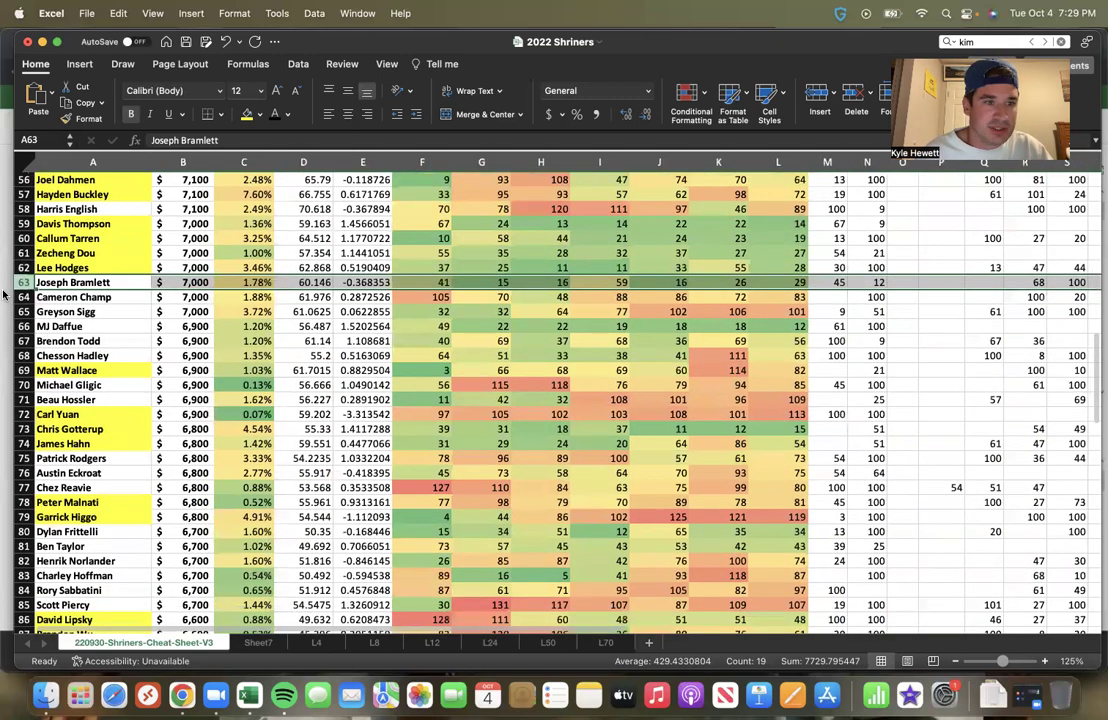
# Step: Select row 64 and check that $7,000 golfer's form and past finishes
pyautogui.click(22, 297)
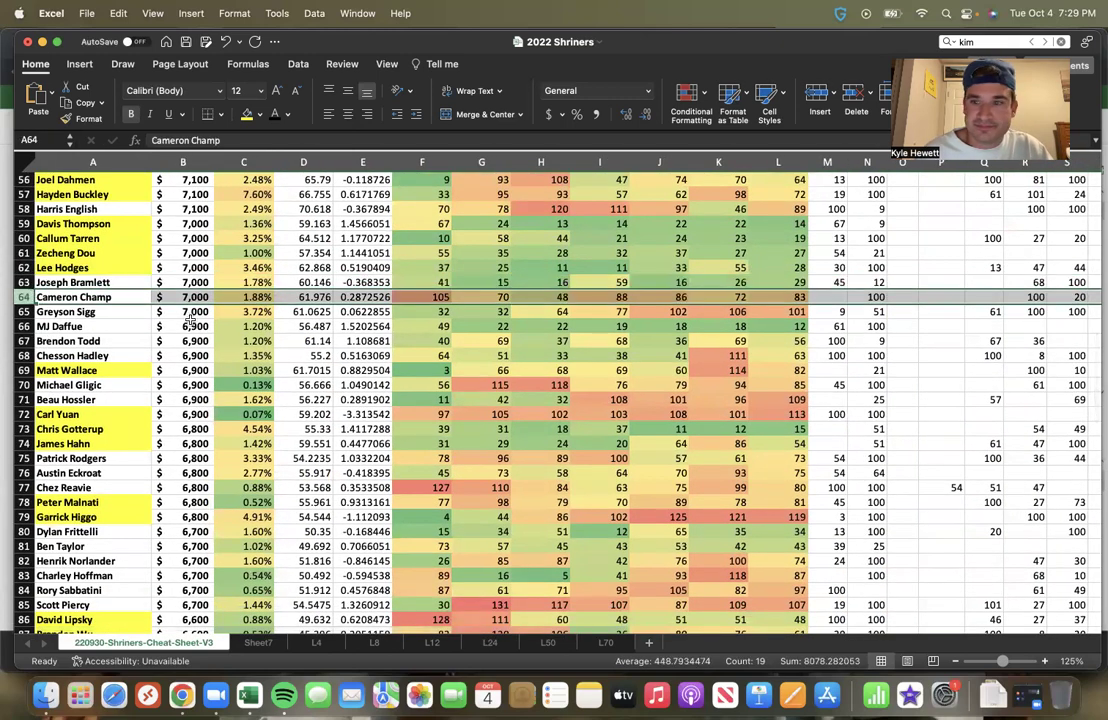
pyautogui.hscroll(1, 190, 320)
pyautogui.hscroll(2, 190, 320)
pyautogui.hscroll(-3, 165, 275)
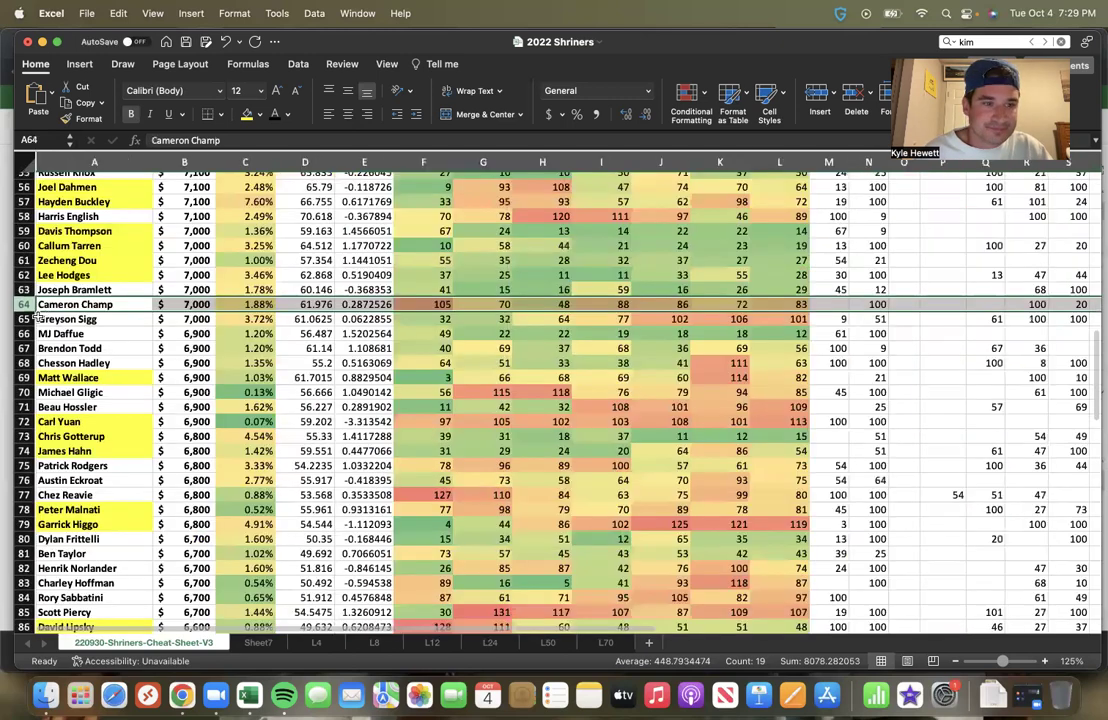
# Step: Select row 66 and then row 67, reviewing those $6,900 golfers' form and past finishes through column Z
pyautogui.click(22, 333)
pyautogui.scroll(-1, 30, 300)
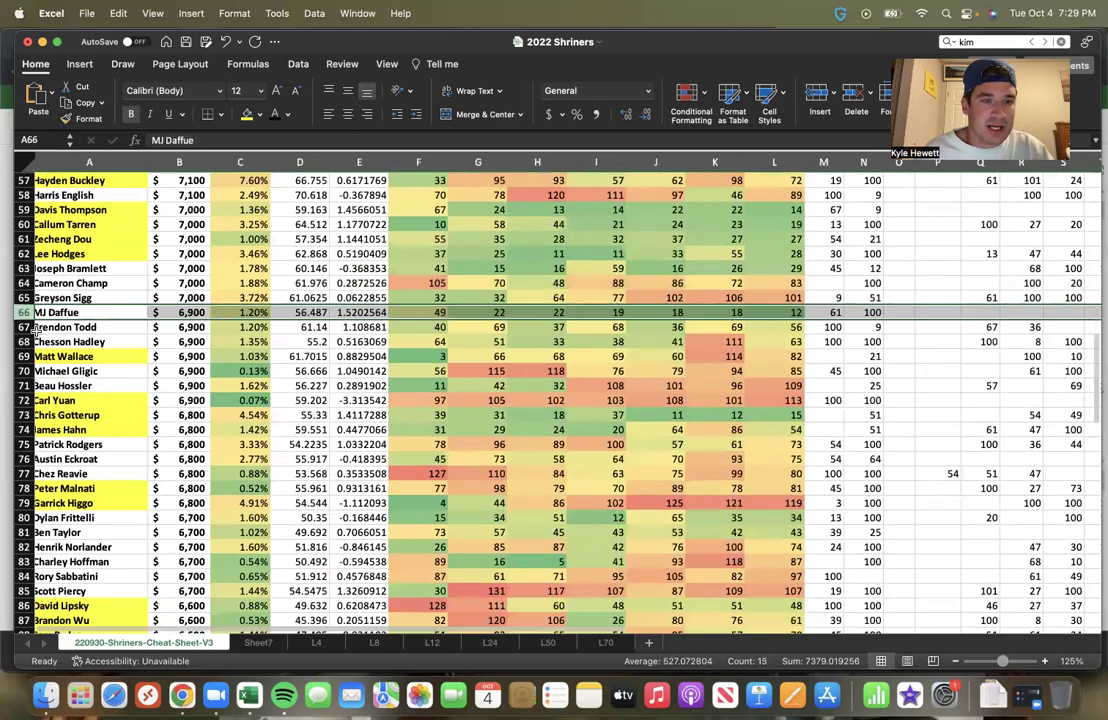
pyautogui.click(24, 326)
pyautogui.moveTo(24, 319); pyautogui.dragTo(24, 319)
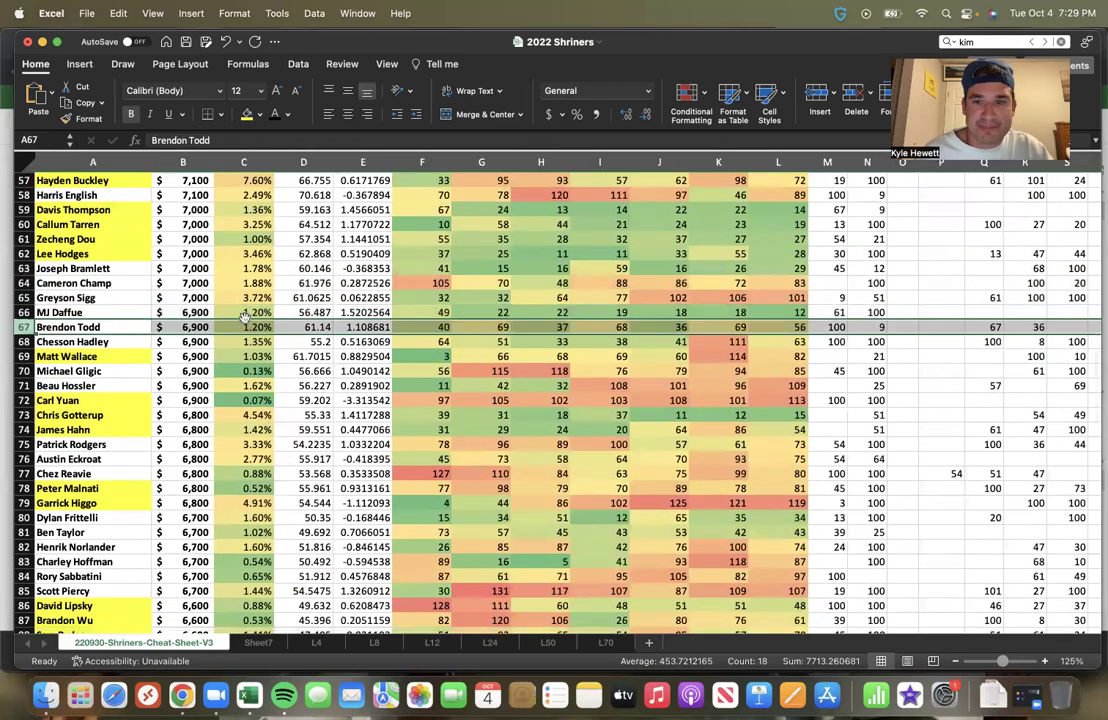
pyautogui.hscroll(10, 244, 318)
pyautogui.hscroll(-5, 244, 318)
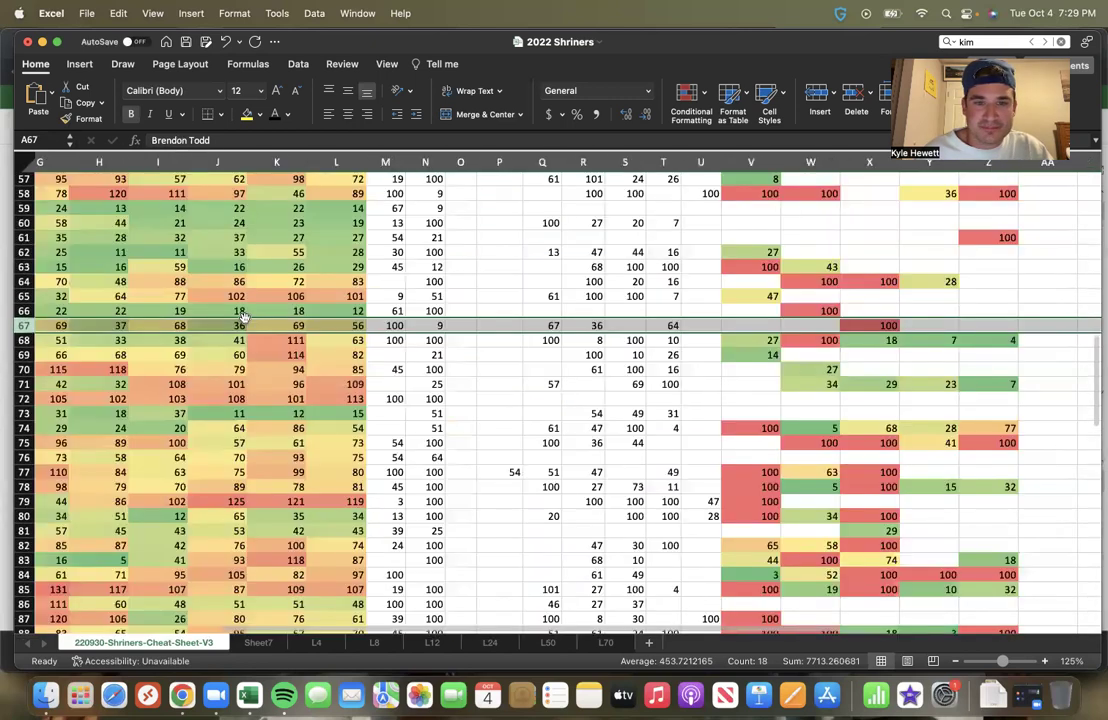
pyautogui.hscroll(-2, 230, 340)
pyautogui.scroll(-1, 230, 340)
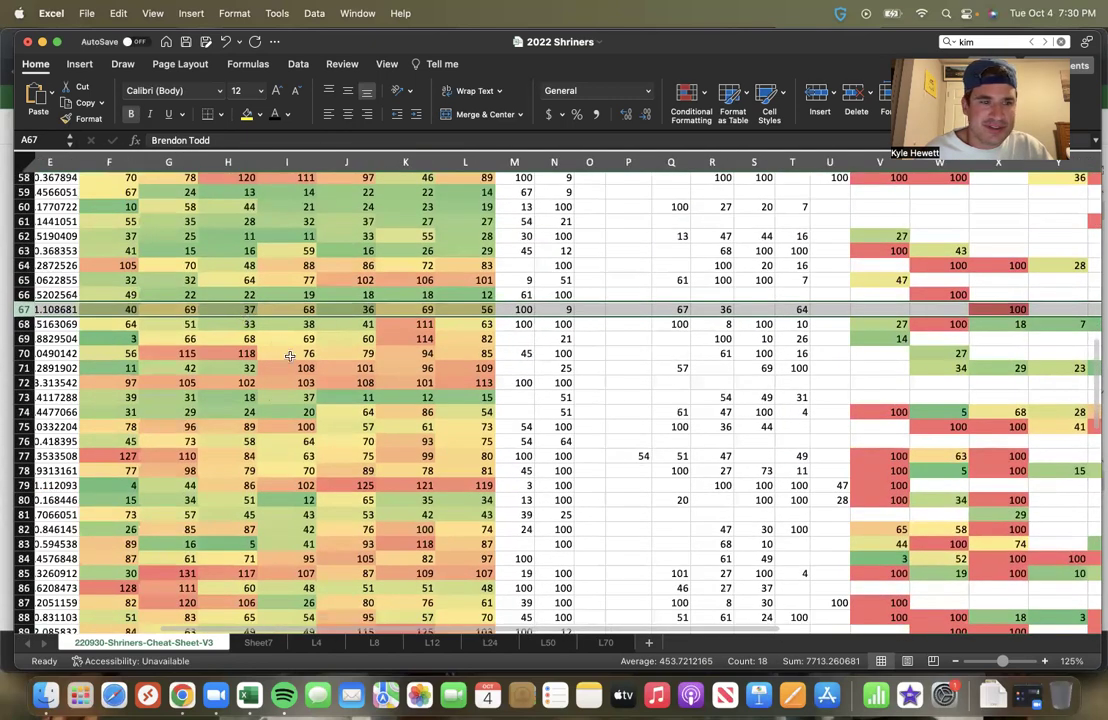
# Step: Select rows 68, 69 and 72 in turn and review those $6,900 golfers' ownership and form
pyautogui.hscroll(-4, 289, 356)
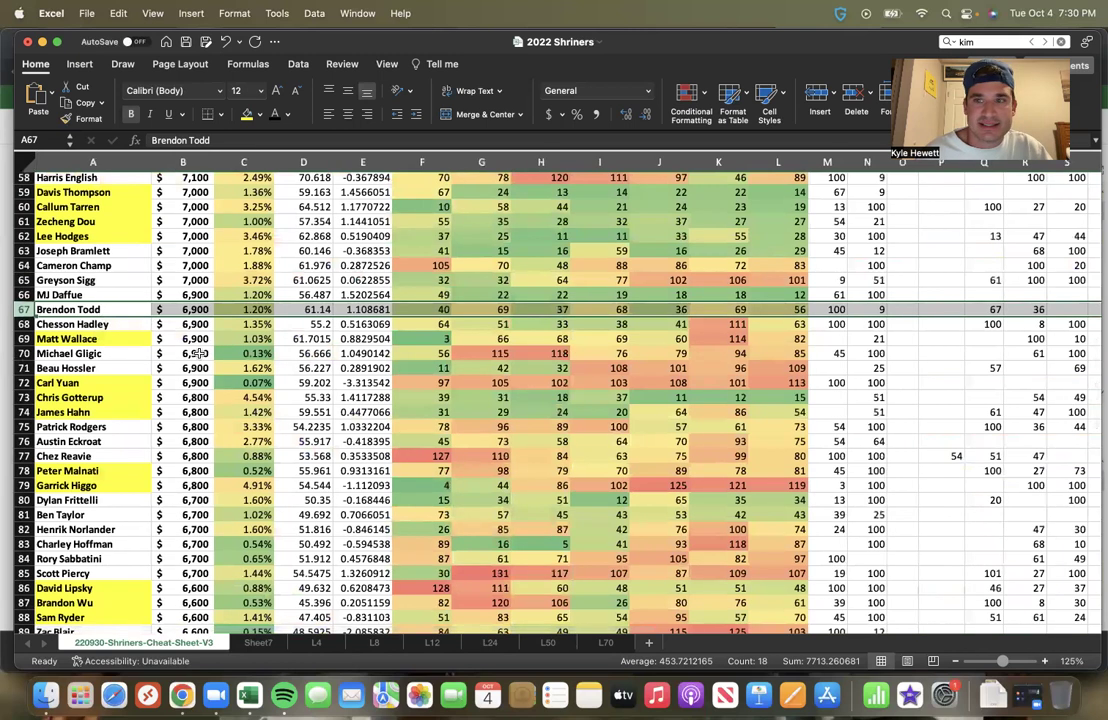
pyautogui.scroll(-1, 70, 300)
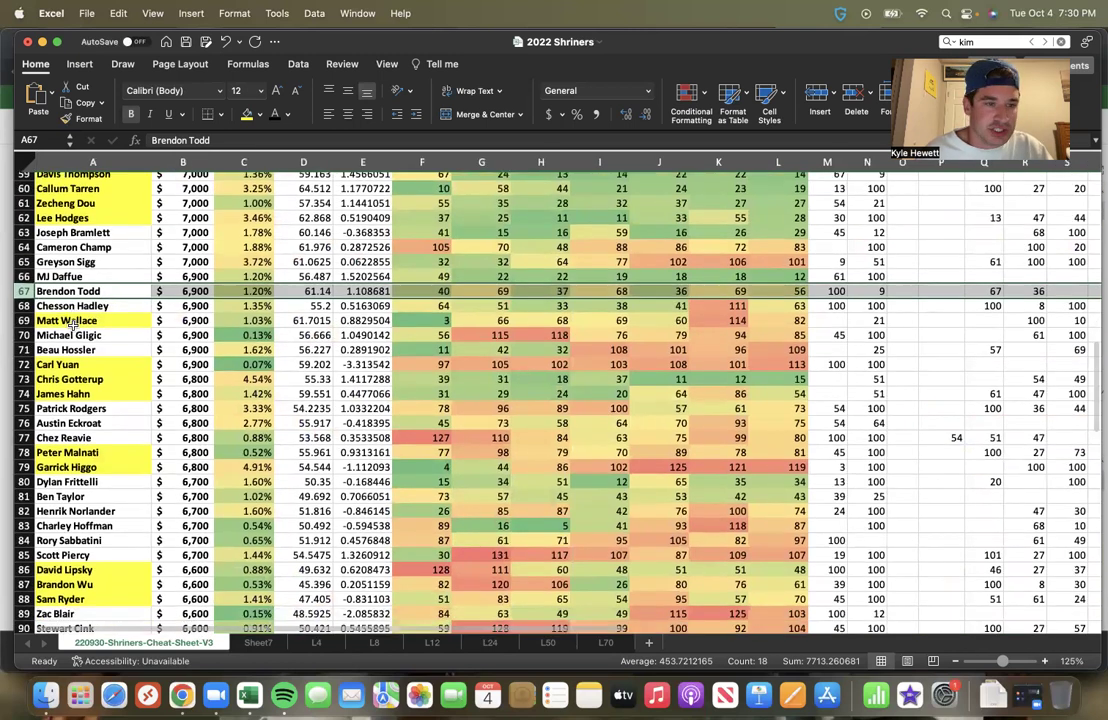
pyautogui.scroll(-1, 72, 325)
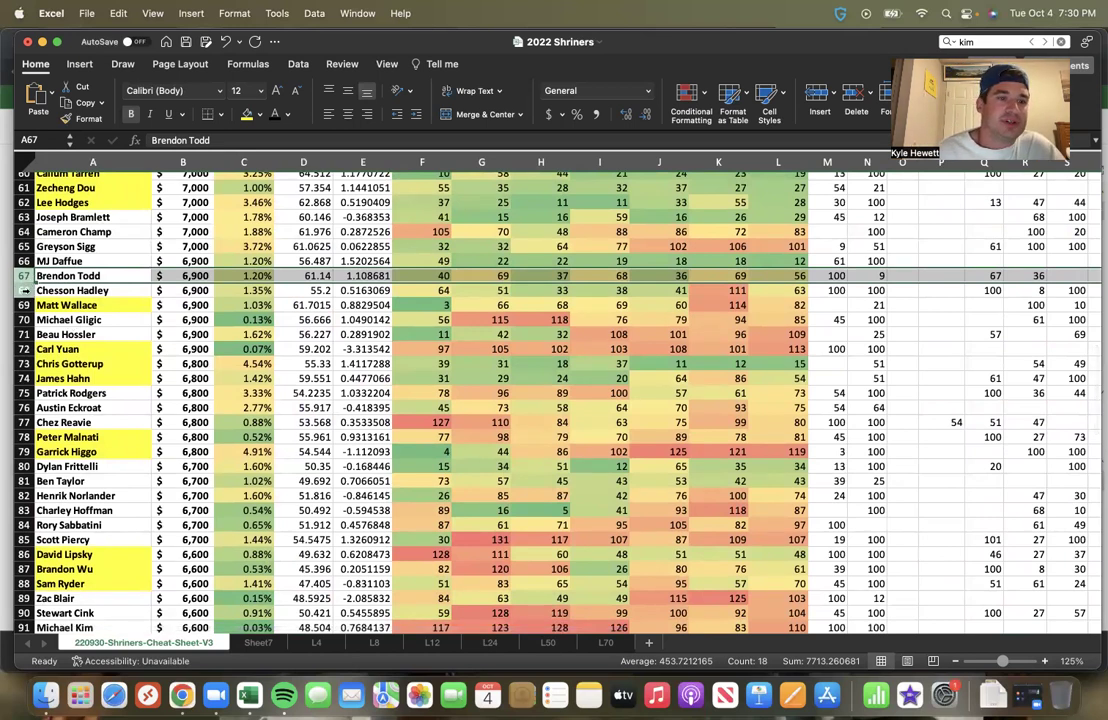
pyautogui.click(24, 291)
pyautogui.click(25, 305)
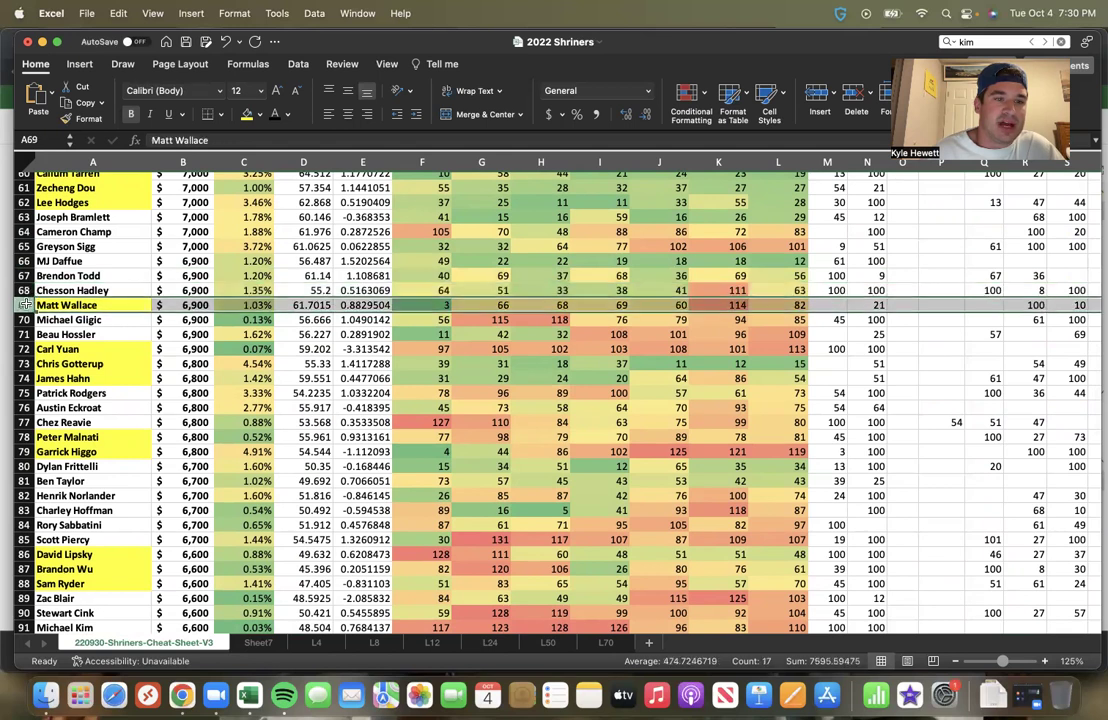
pyautogui.click(25, 349)
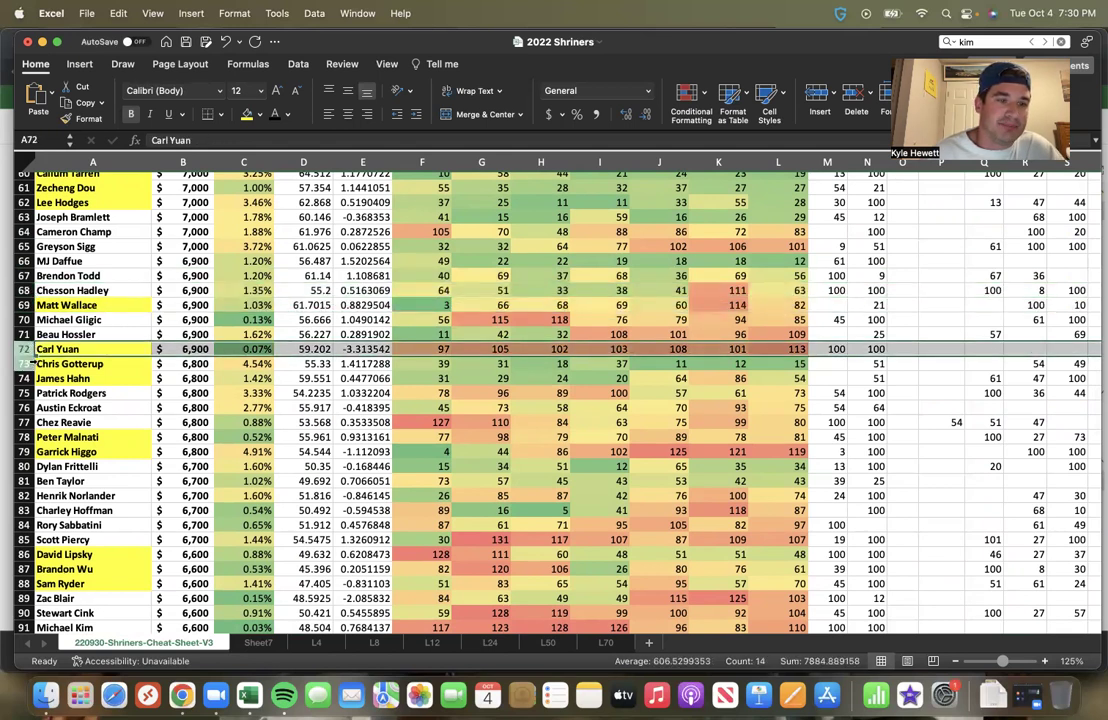
# Step: Select row 73 and examine that $6,800 golfer's form and the ownership in C73, comparing them with the surrounding golfers
pyautogui.click(26, 364)
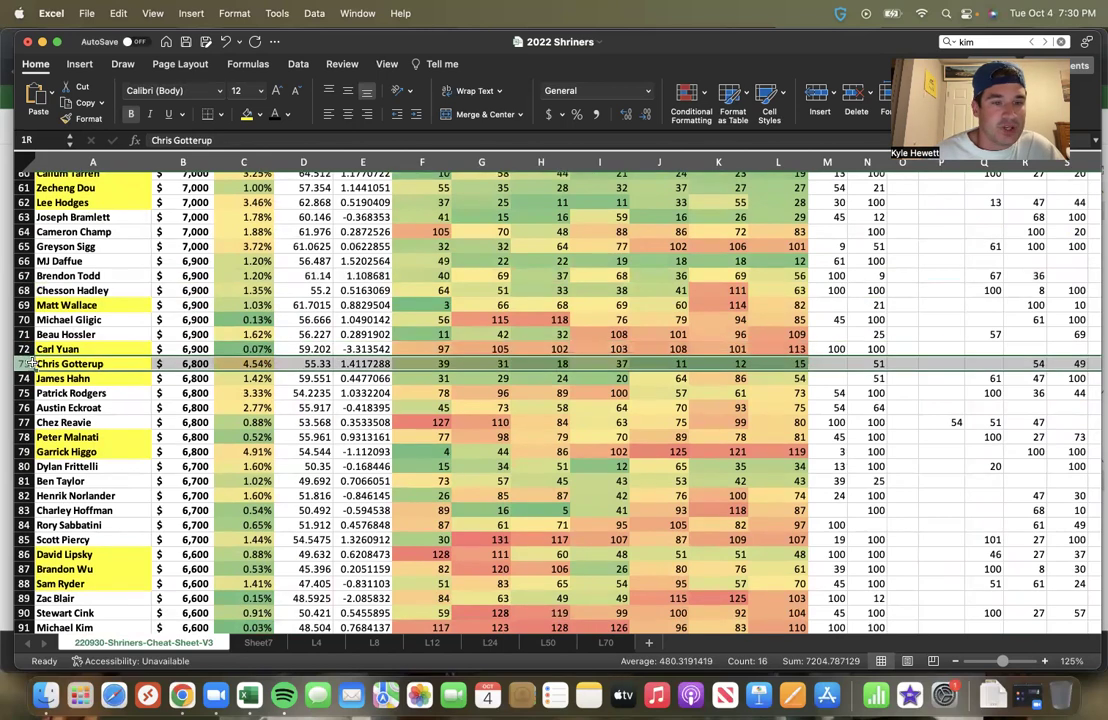
pyautogui.scroll(-1, 30, 366)
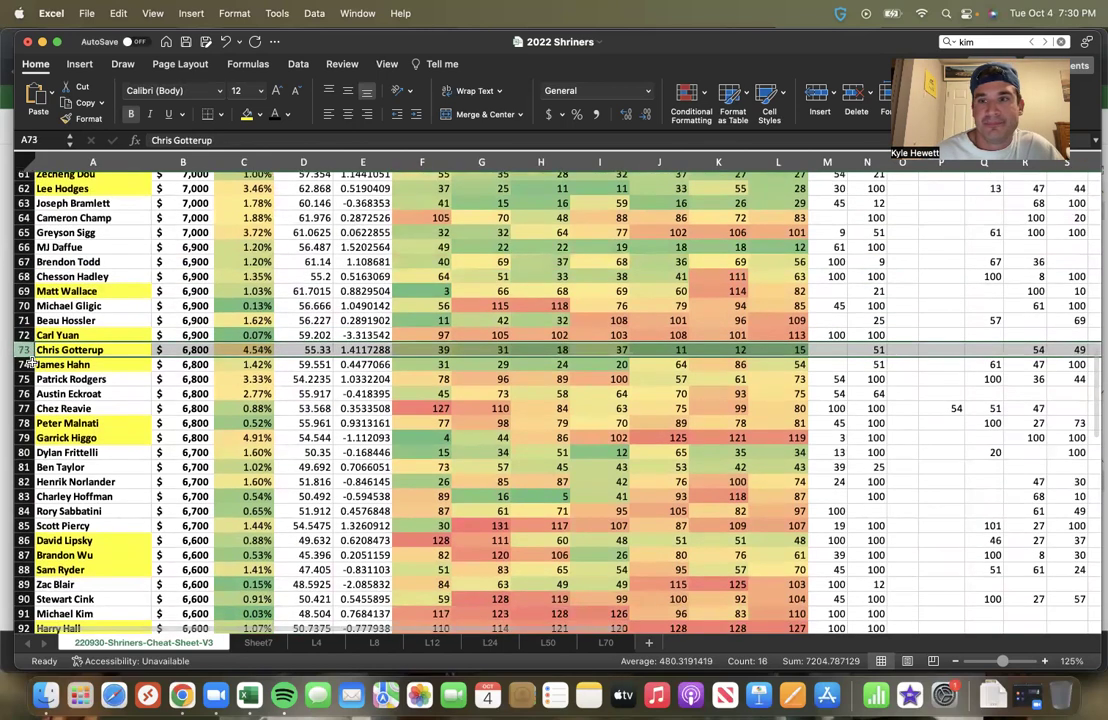
pyautogui.scroll(-1, 33, 366)
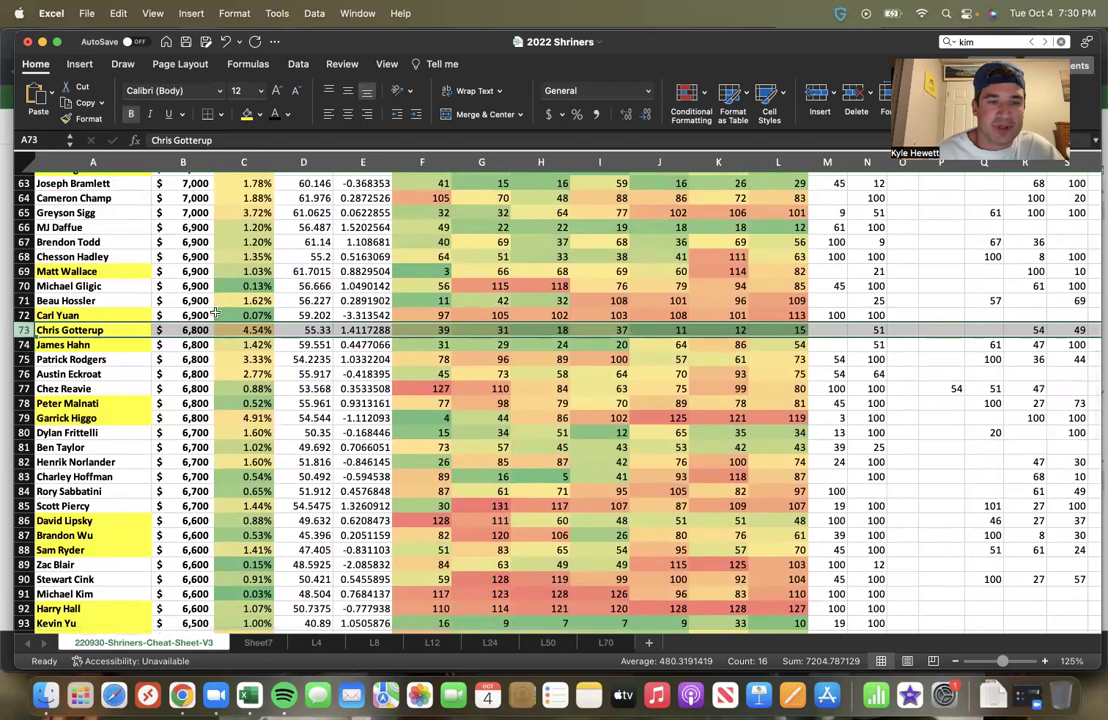
pyautogui.click(248, 330)
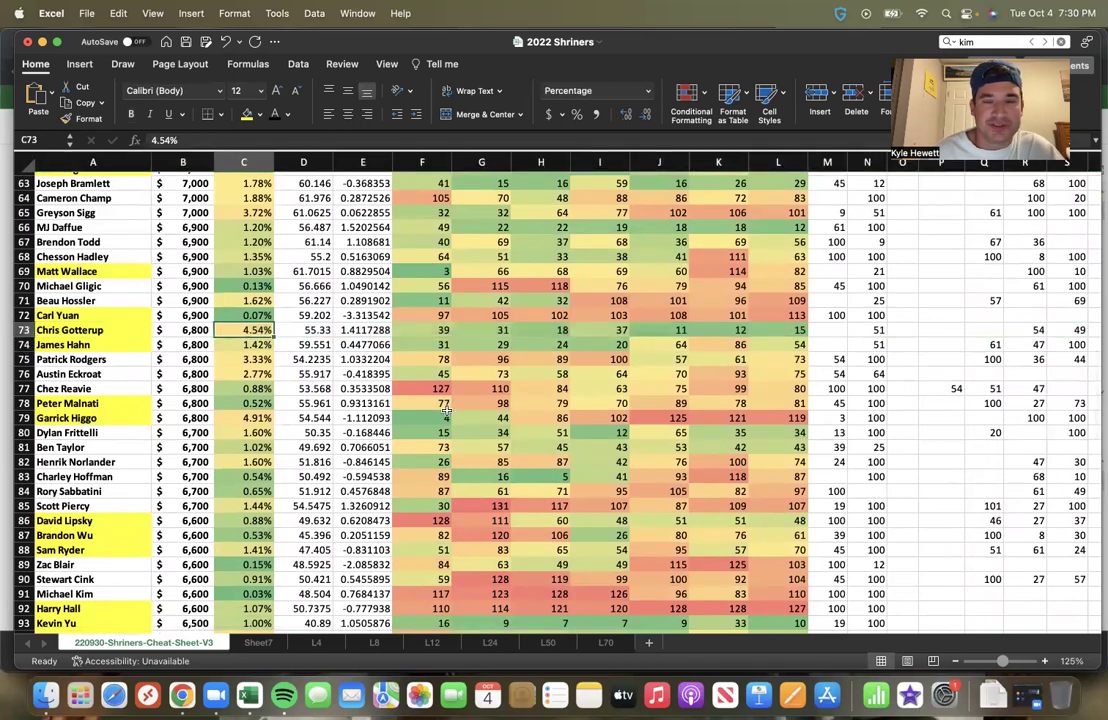
pyautogui.click(22, 330)
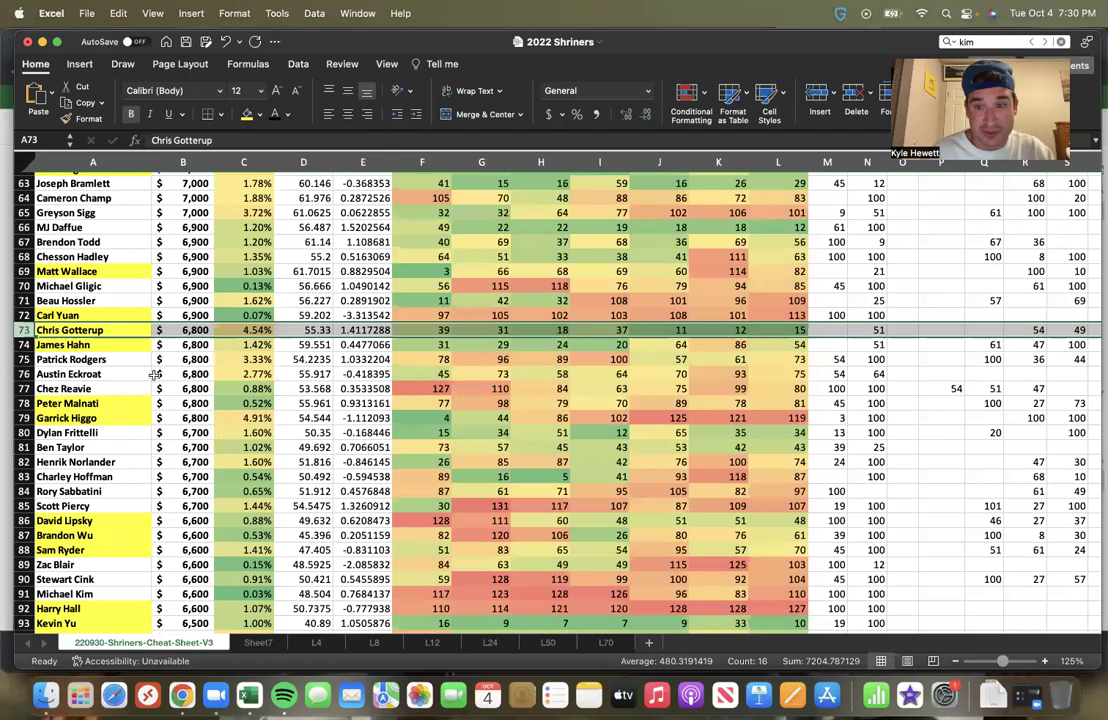
pyautogui.scroll(1, 153, 374)
pyautogui.scroll(1, 153, 374)
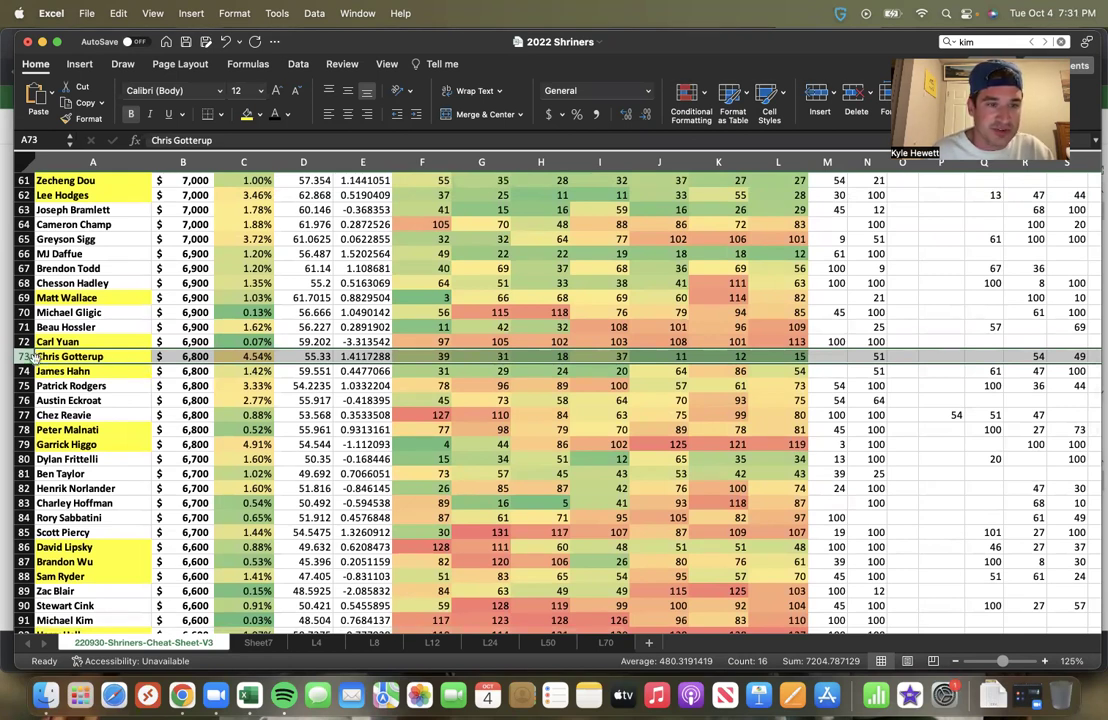
pyautogui.scroll(1, 40, 343)
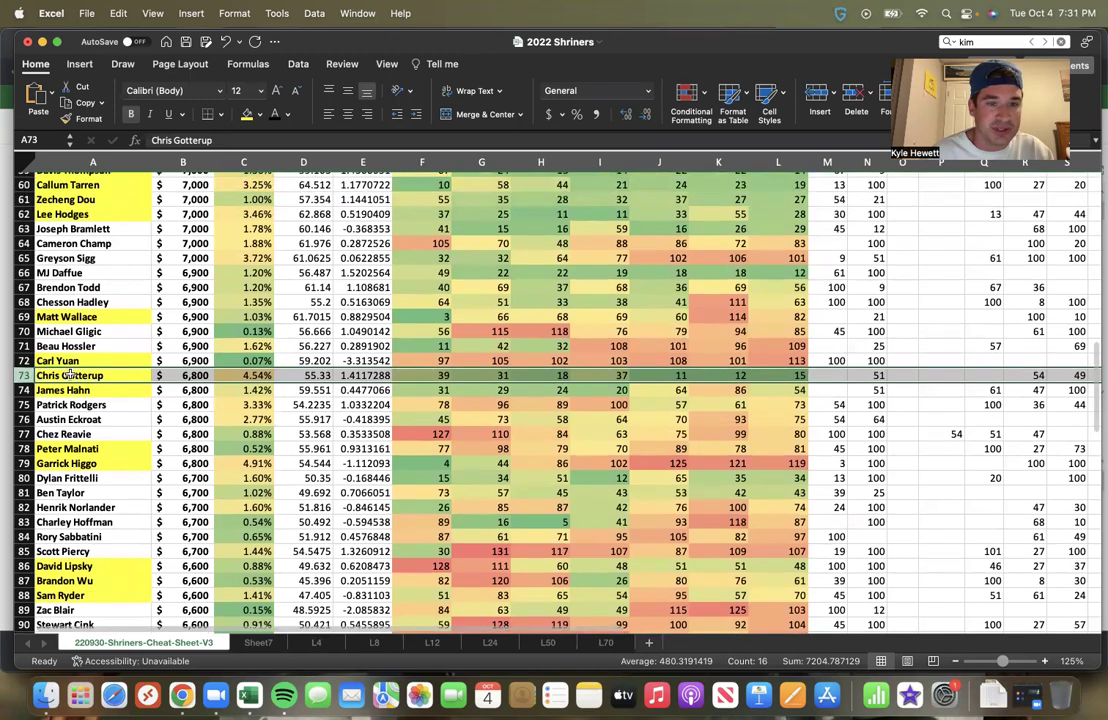
pyautogui.scroll(-1, 70, 372)
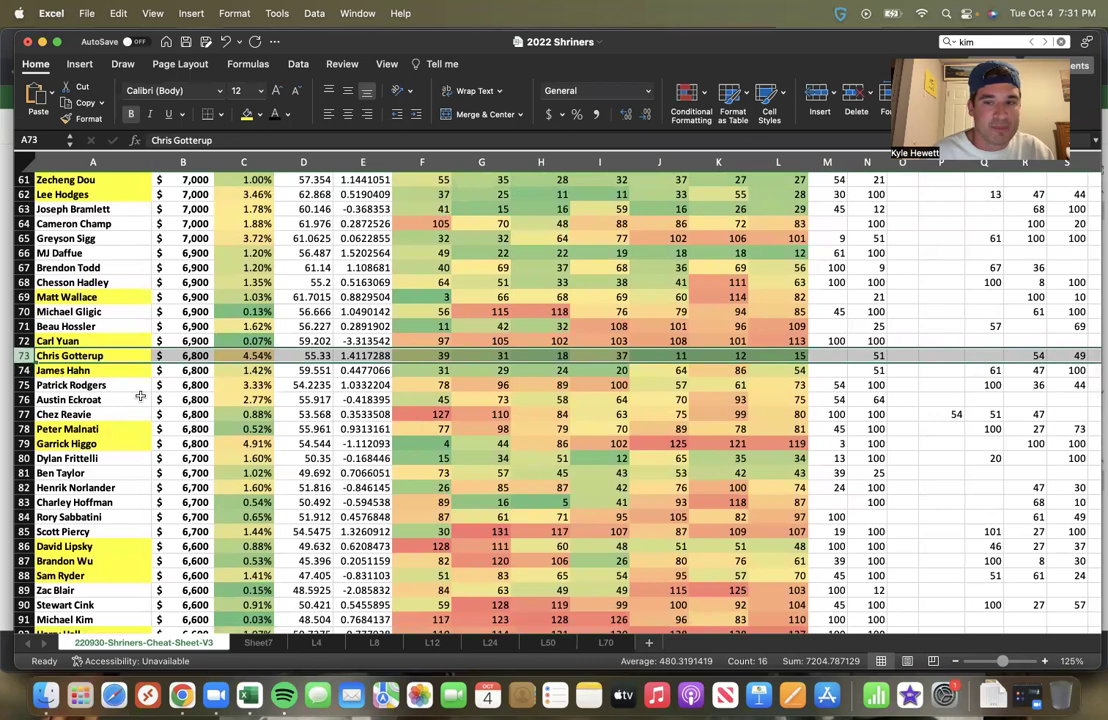
pyautogui.scroll(-1, 140, 397)
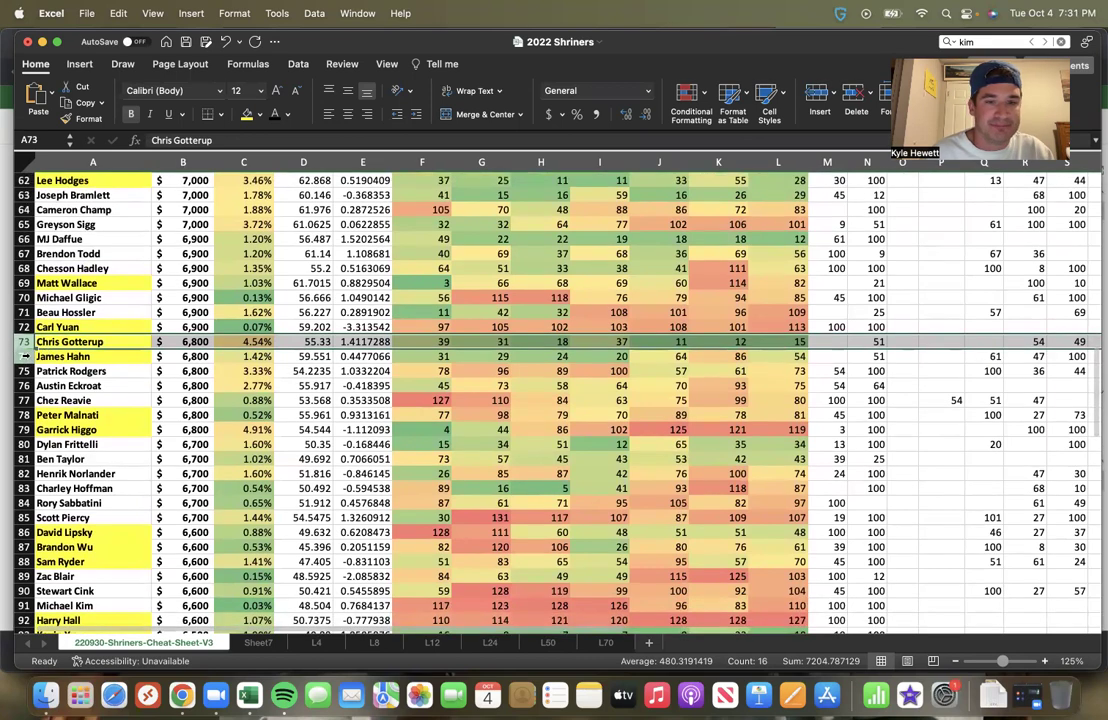
# Step: Select row 74 and review that $6,800 golfer's form and past finishes through column Z
pyautogui.click(24, 356)
pyautogui.hscroll(5, 250, 410)
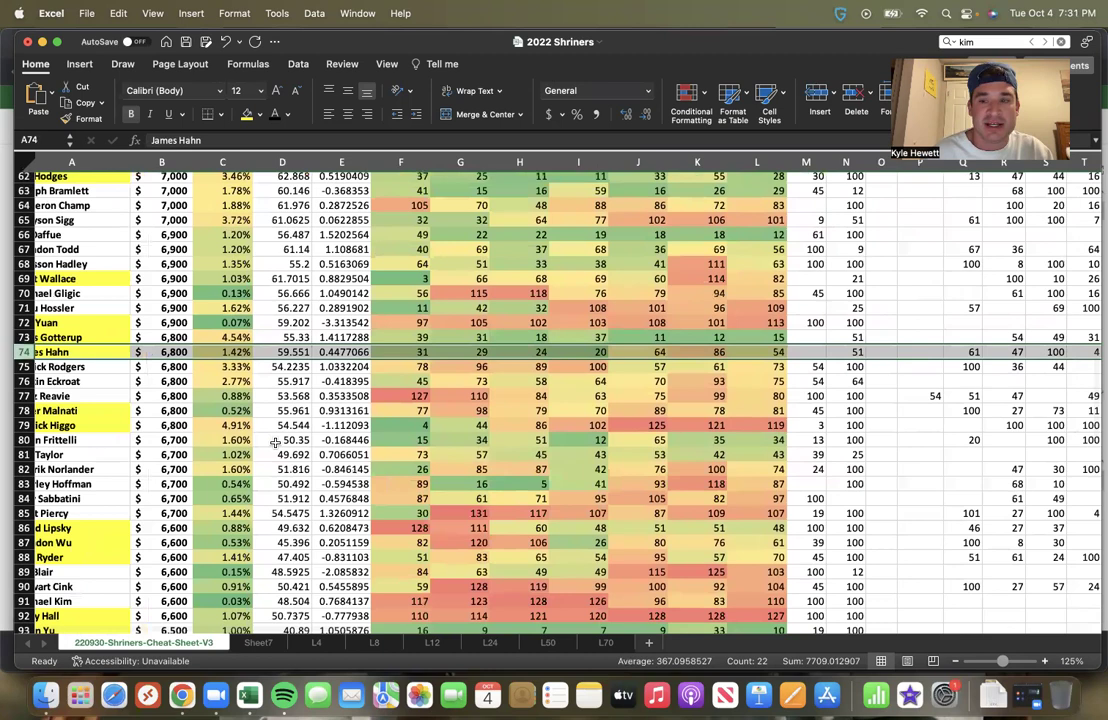
pyautogui.hscroll(2, 275, 443)
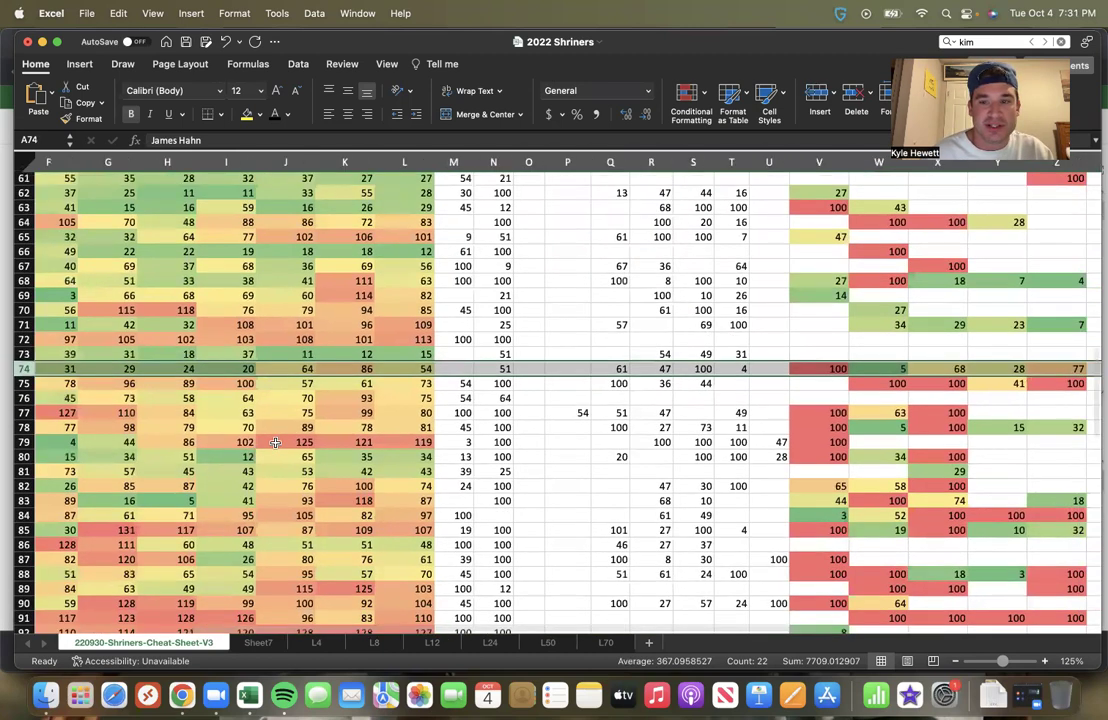
pyautogui.scroll(-2, 276, 442)
pyautogui.hscroll(-3, 276, 442)
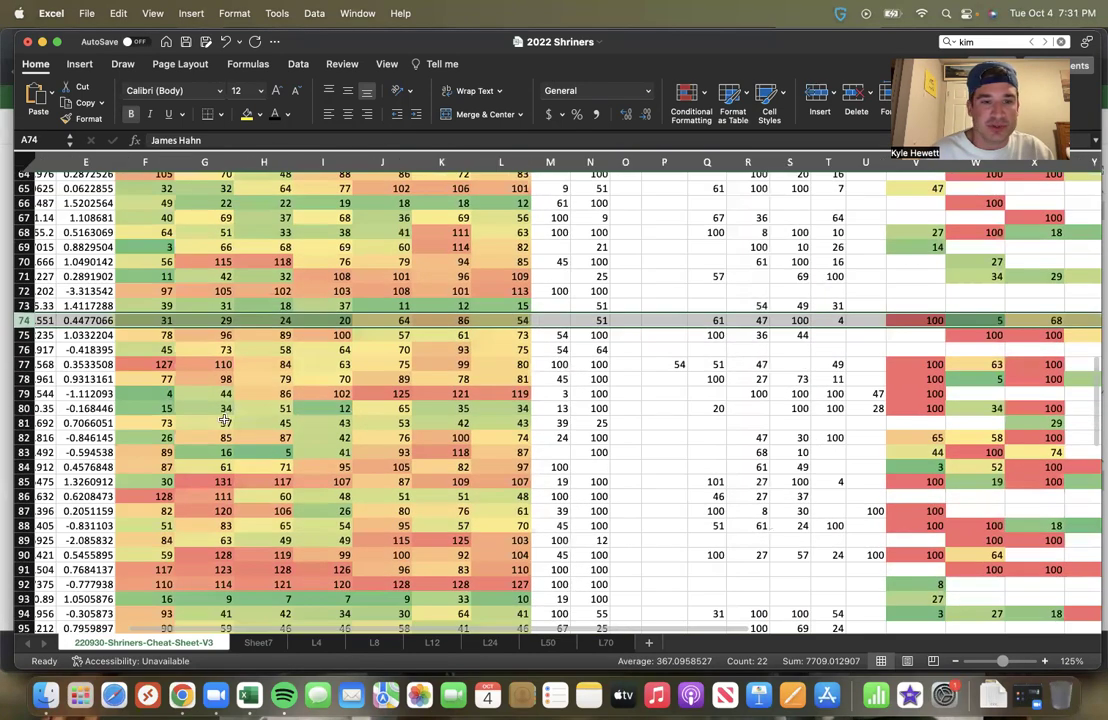
pyautogui.hscroll(-5, 194, 362)
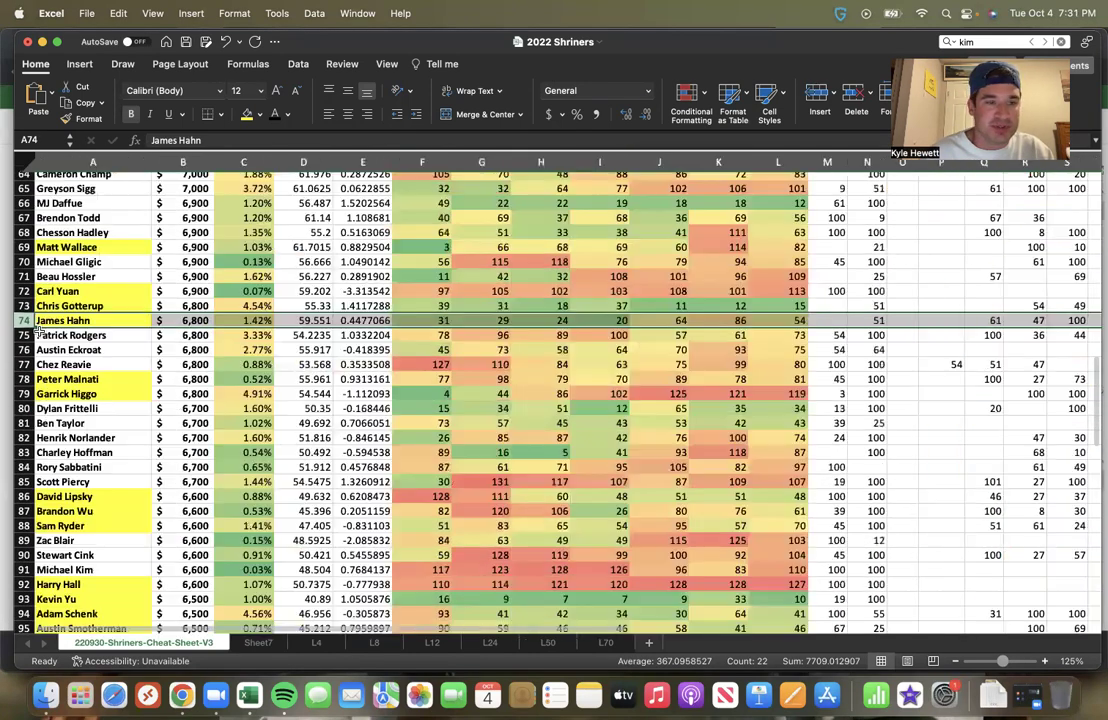
# Step: Select row 78 and then row 79, checking those highlighted $6,800 golfers' ownership, form and past finishes
pyautogui.click(20, 379)
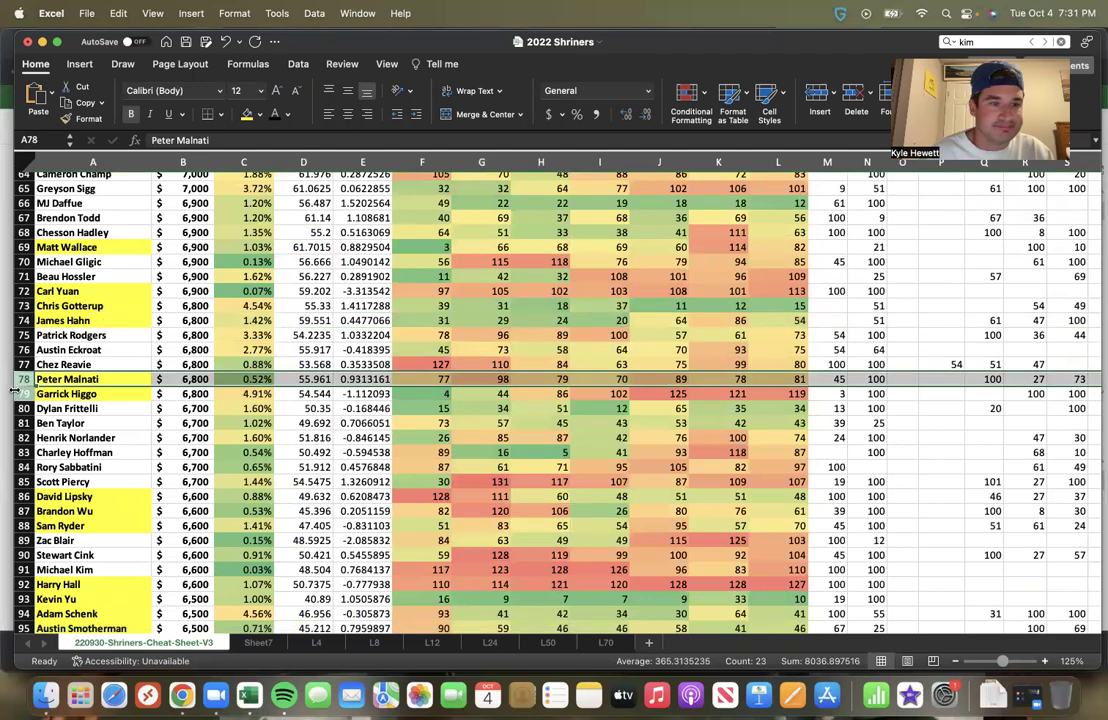
pyautogui.click(20, 394)
pyautogui.scroll(-4, 122, 389)
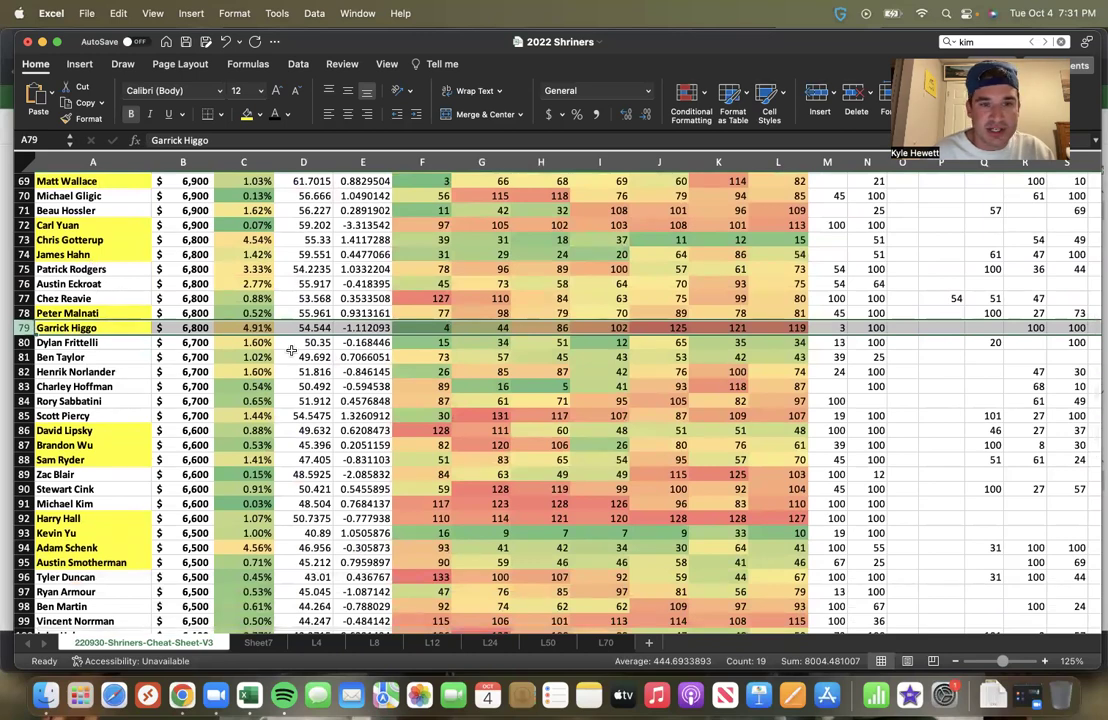
pyautogui.hscroll(2, 332, 389)
pyautogui.hscroll(2, 332, 389)
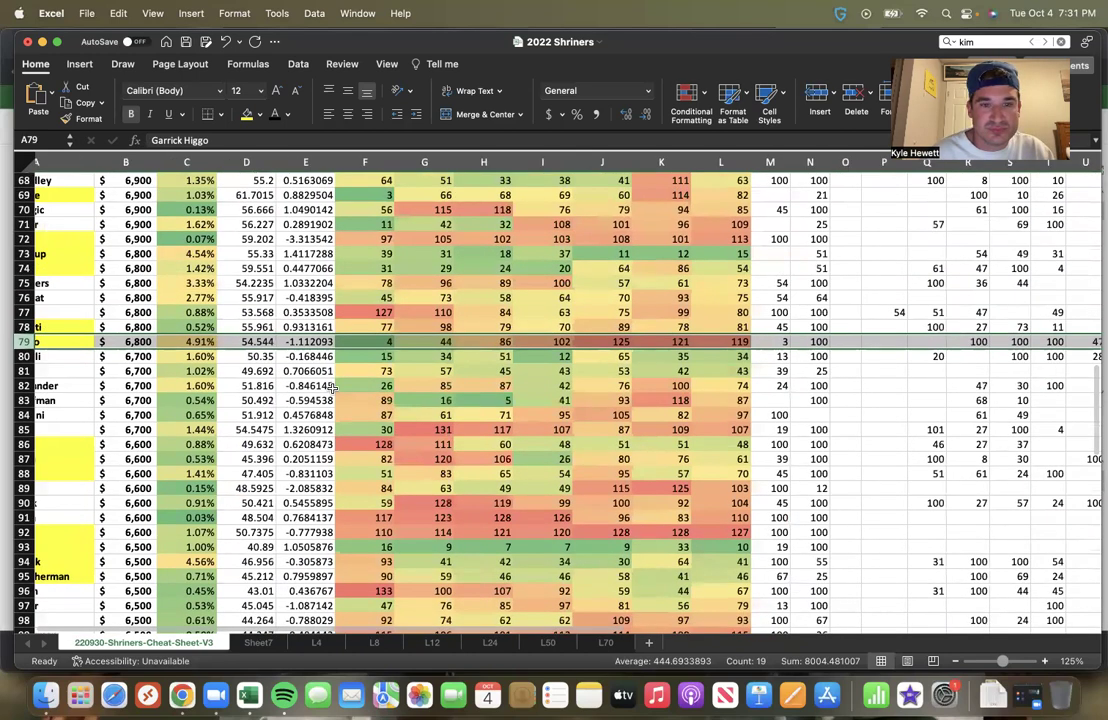
pyautogui.hscroll(10, 332, 387)
pyautogui.hscroll(-12, 332, 389)
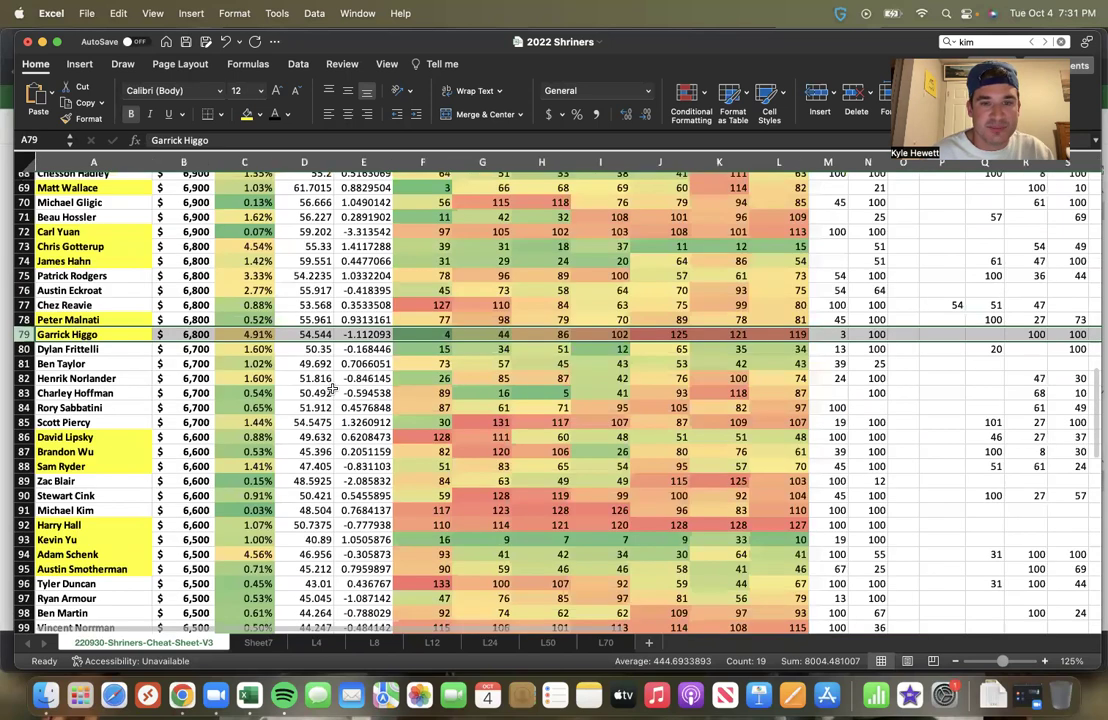
# Step: Select row 86 and then row 87, comparing those highlighted $6,600 golfers with the others at a similar salary
pyautogui.scroll(-1, 332, 389)
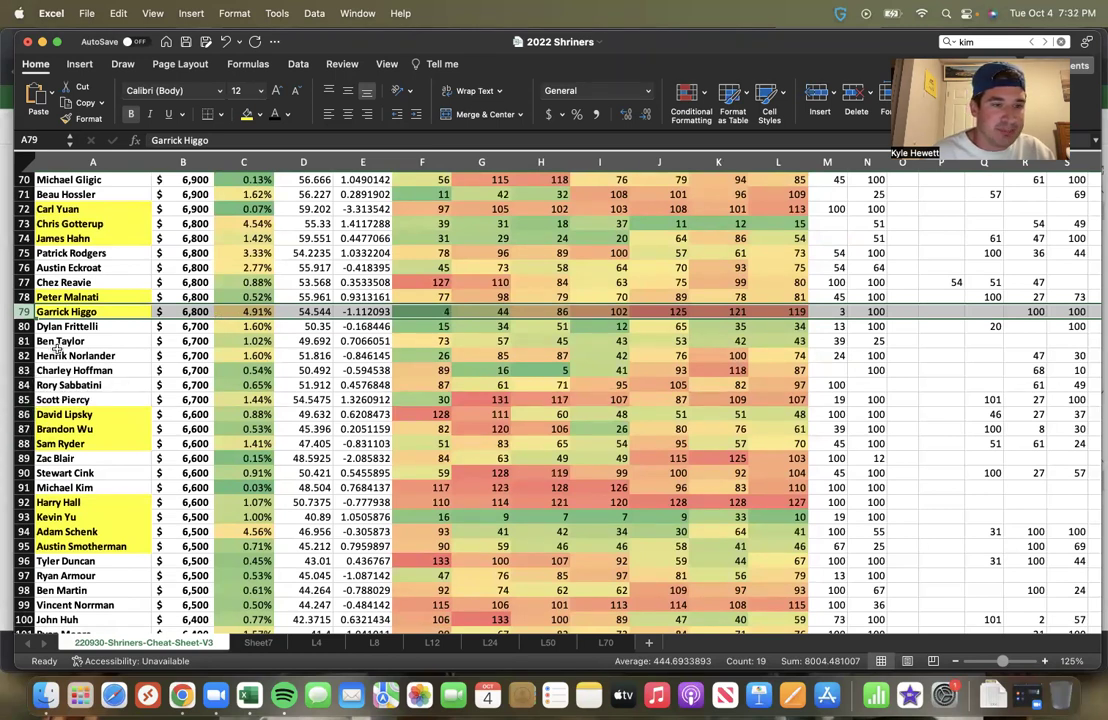
pyautogui.click(36, 413)
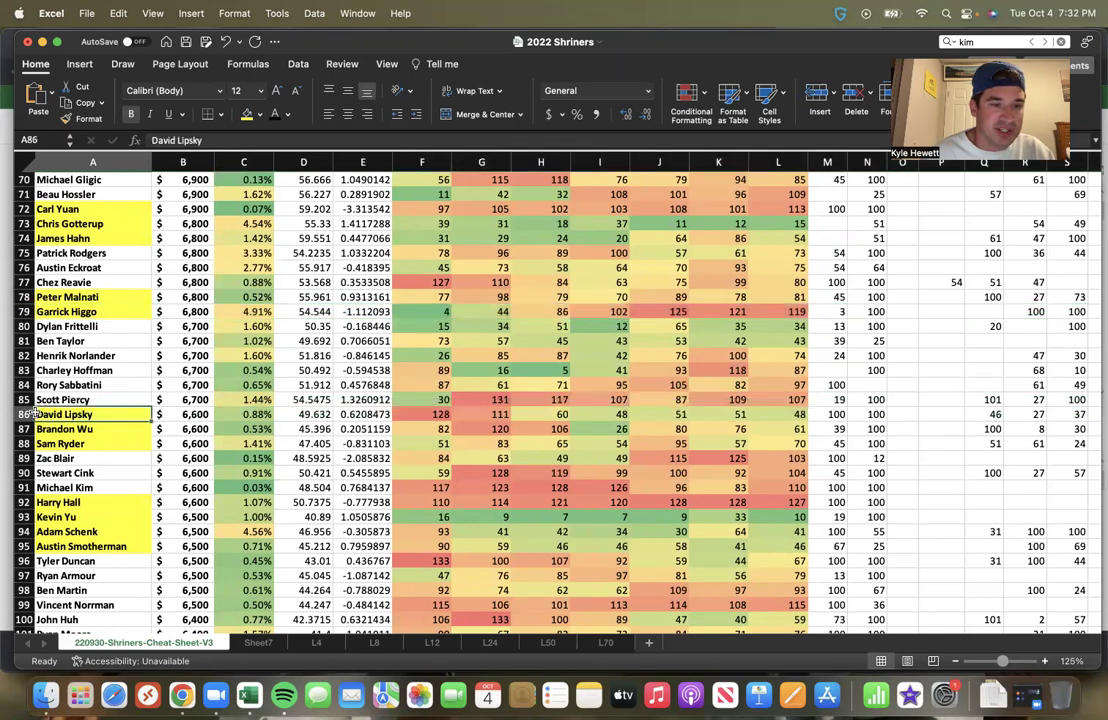
pyautogui.click(28, 413)
pyautogui.scroll(-1, 50, 405)
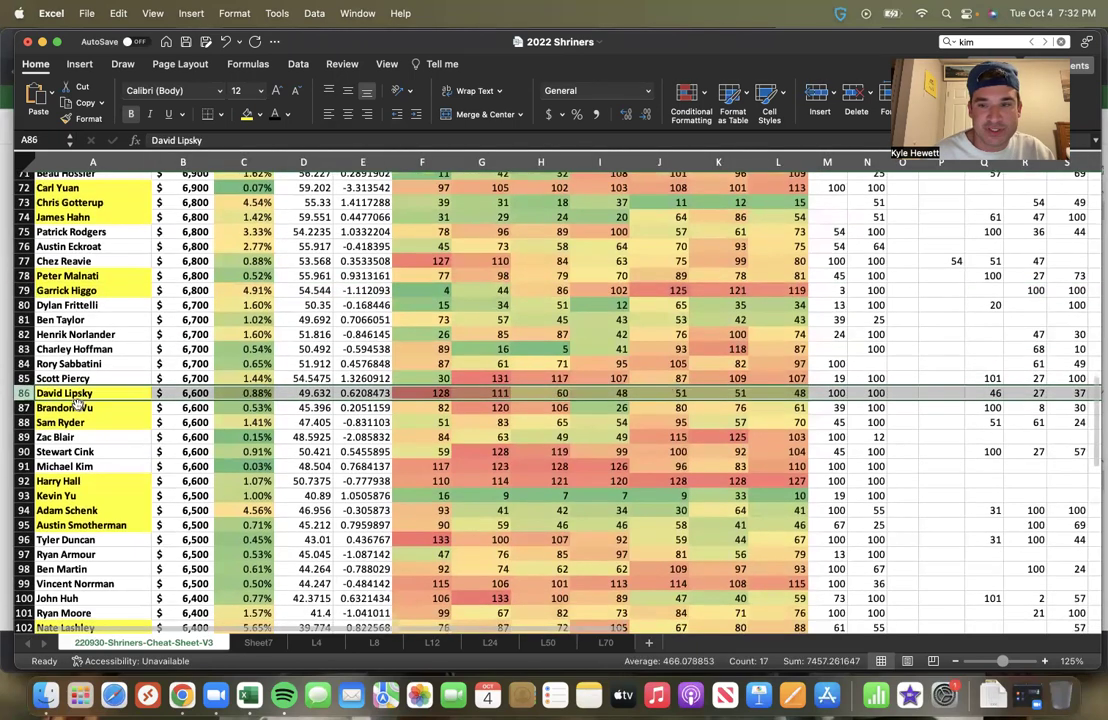
pyautogui.scroll(-3, 80, 405)
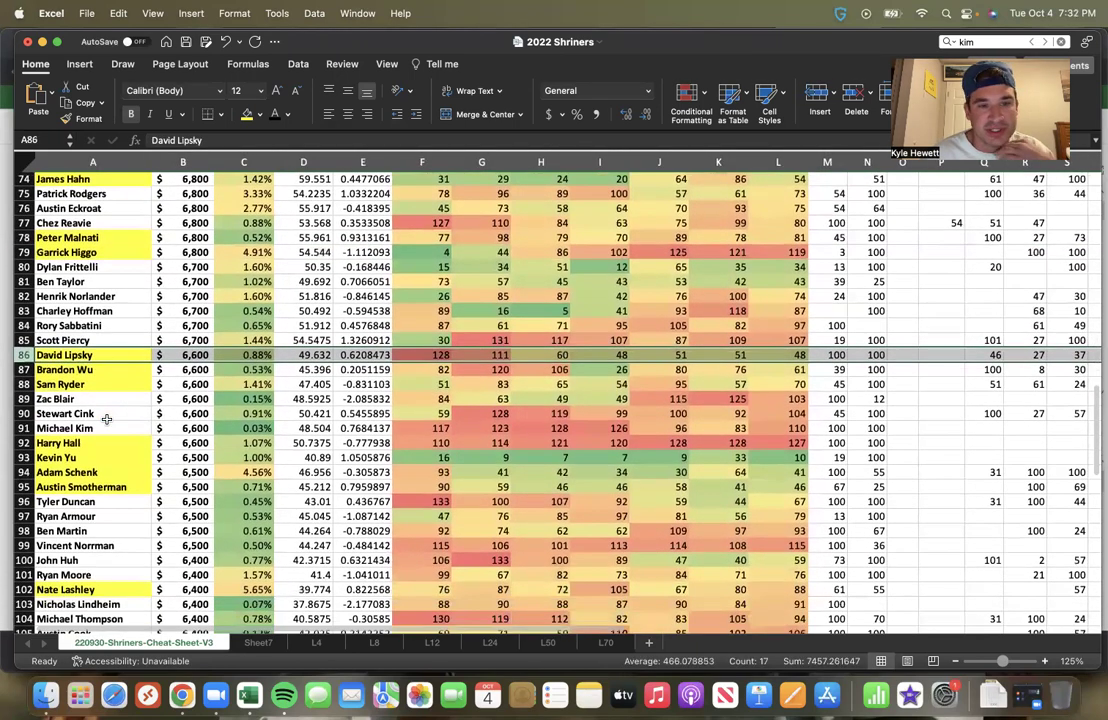
pyautogui.click(26, 369)
pyautogui.scroll(-1, 90, 404)
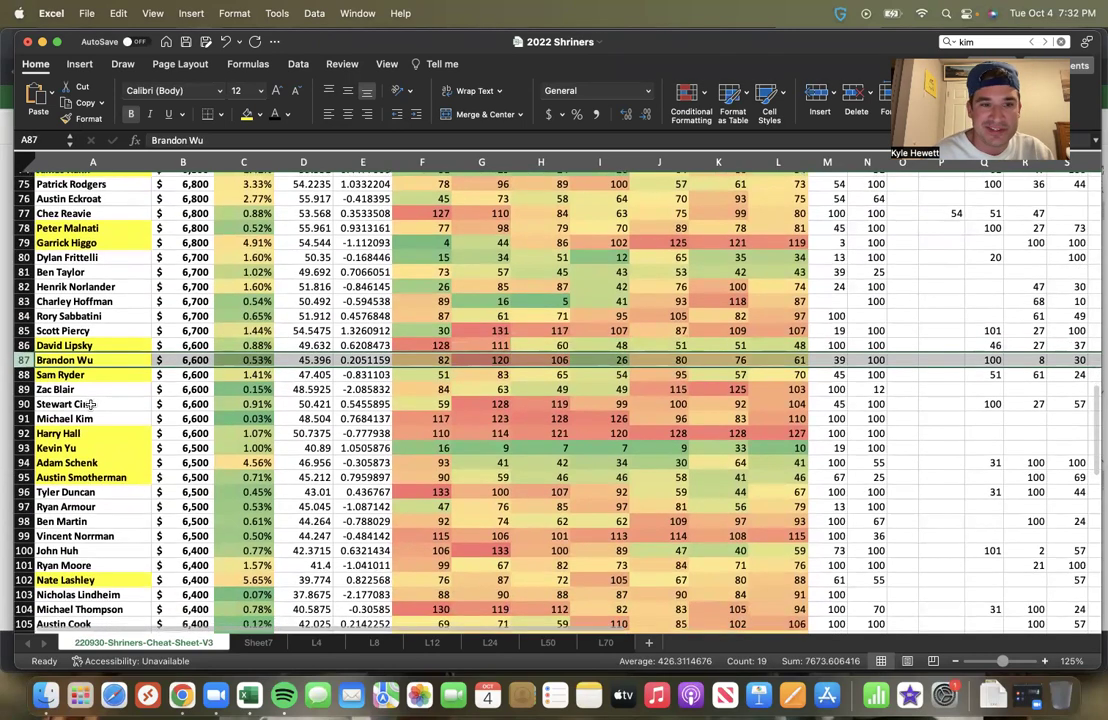
pyautogui.scroll(-1, 89, 398)
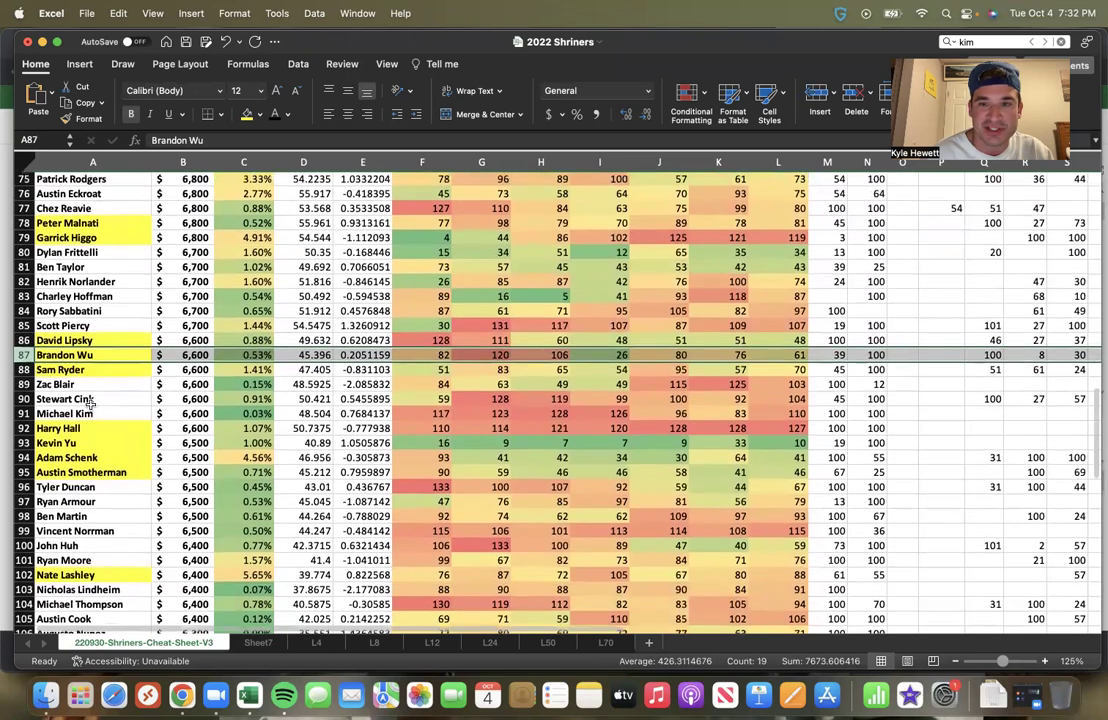
pyautogui.scroll(-2, 90, 401)
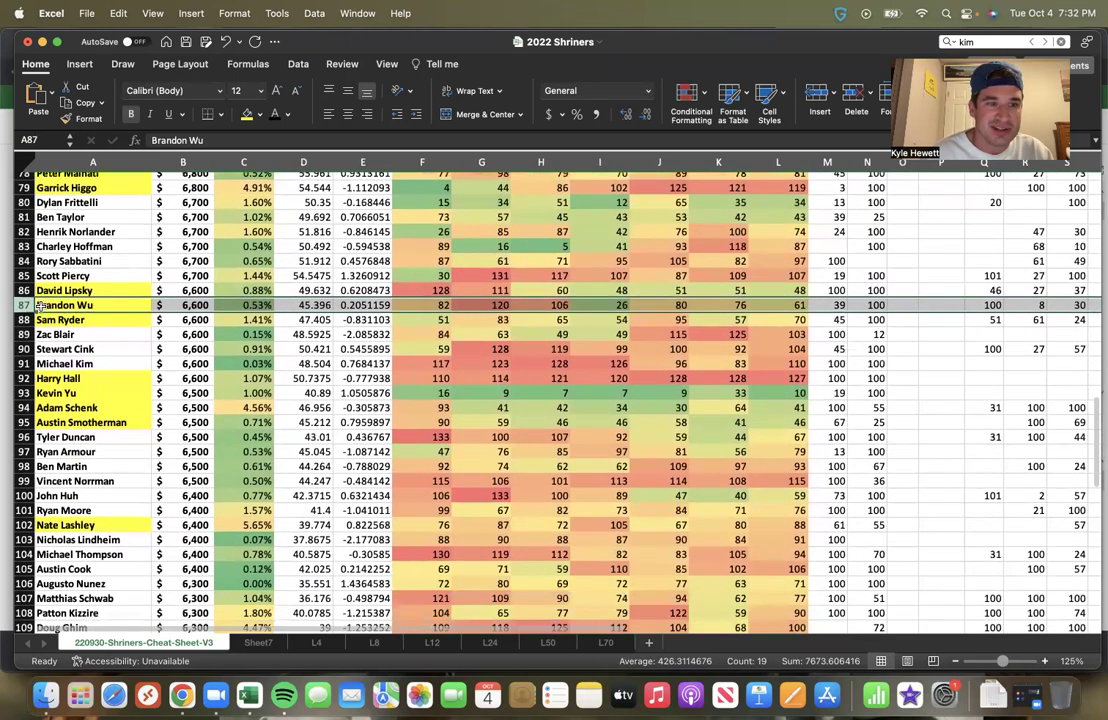
# Step: Select row 88 and review that $6,600 golfer's form and past finishes through column Z, ending on cell A88
pyautogui.click(26, 320)
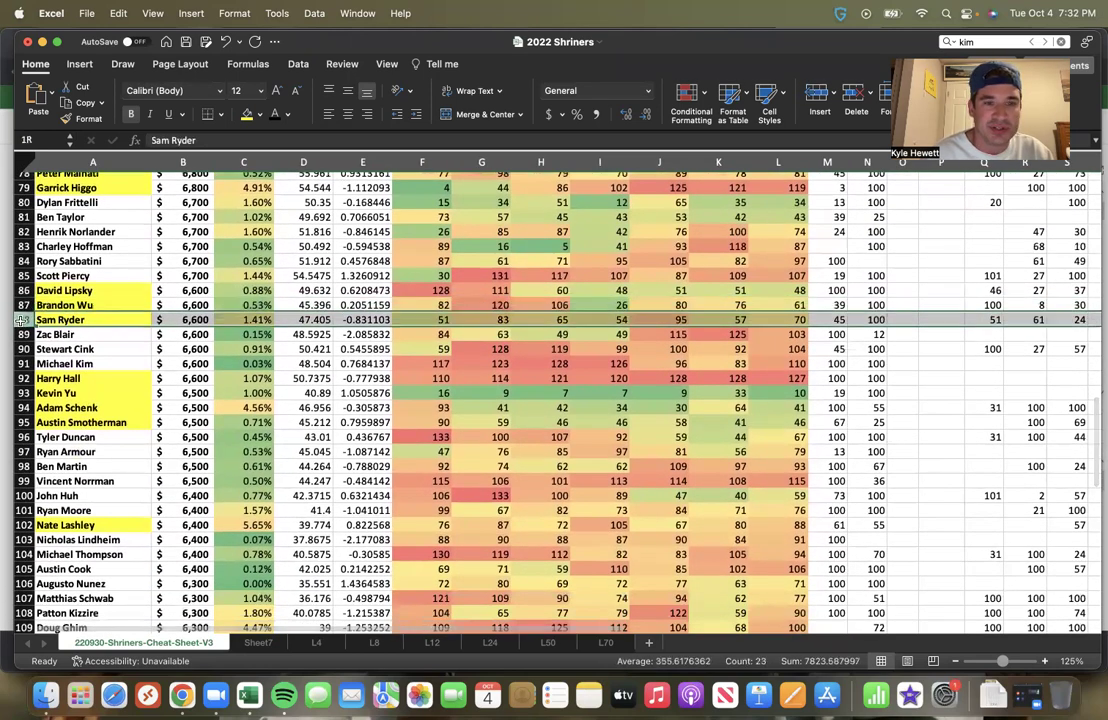
pyautogui.scroll(-1, 220, 392)
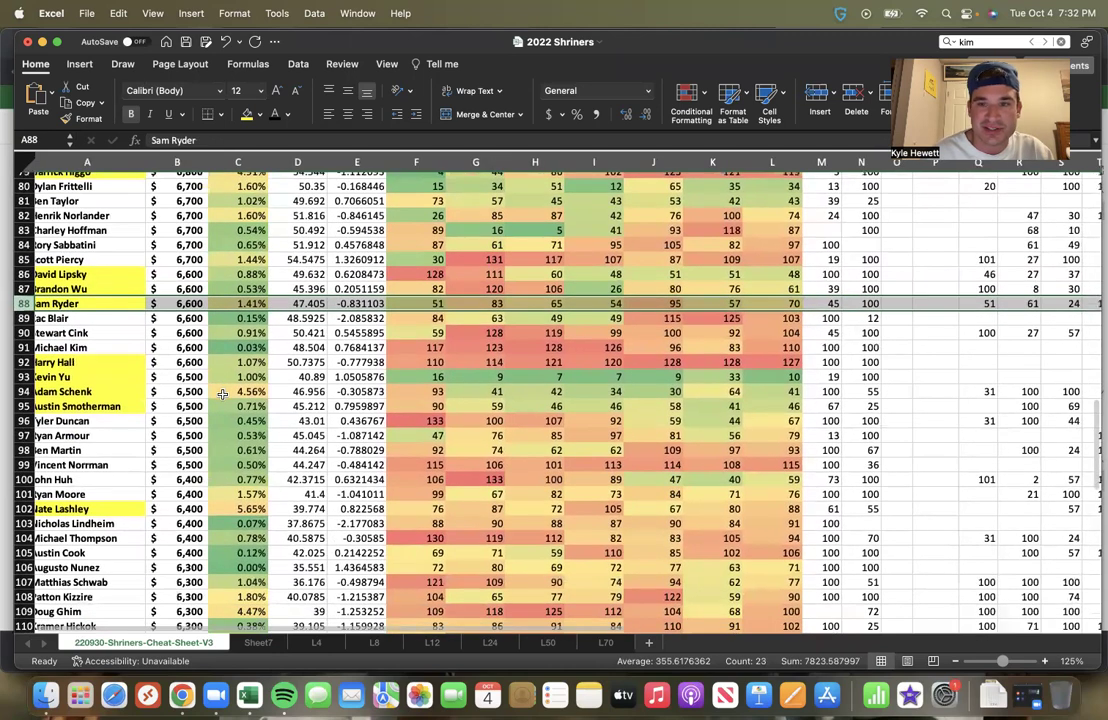
pyautogui.scroll(1, 222, 394)
pyautogui.hscroll(1, 222, 394)
pyautogui.hscroll(8, 222, 394)
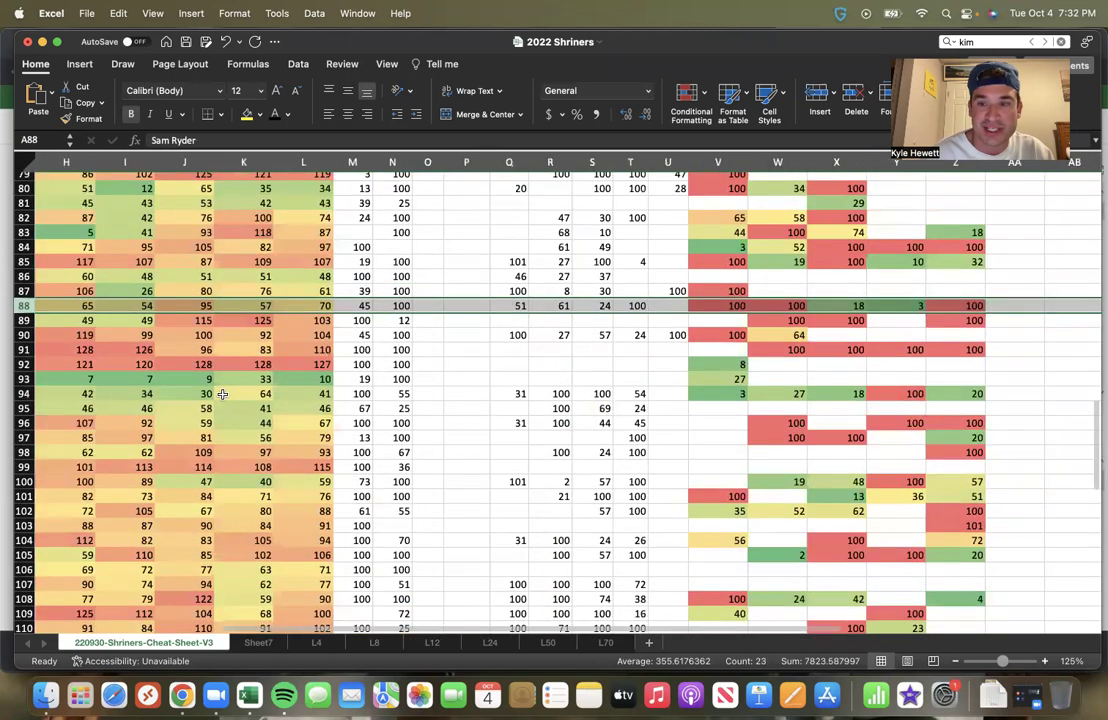
pyautogui.hscroll(-10, 222, 394)
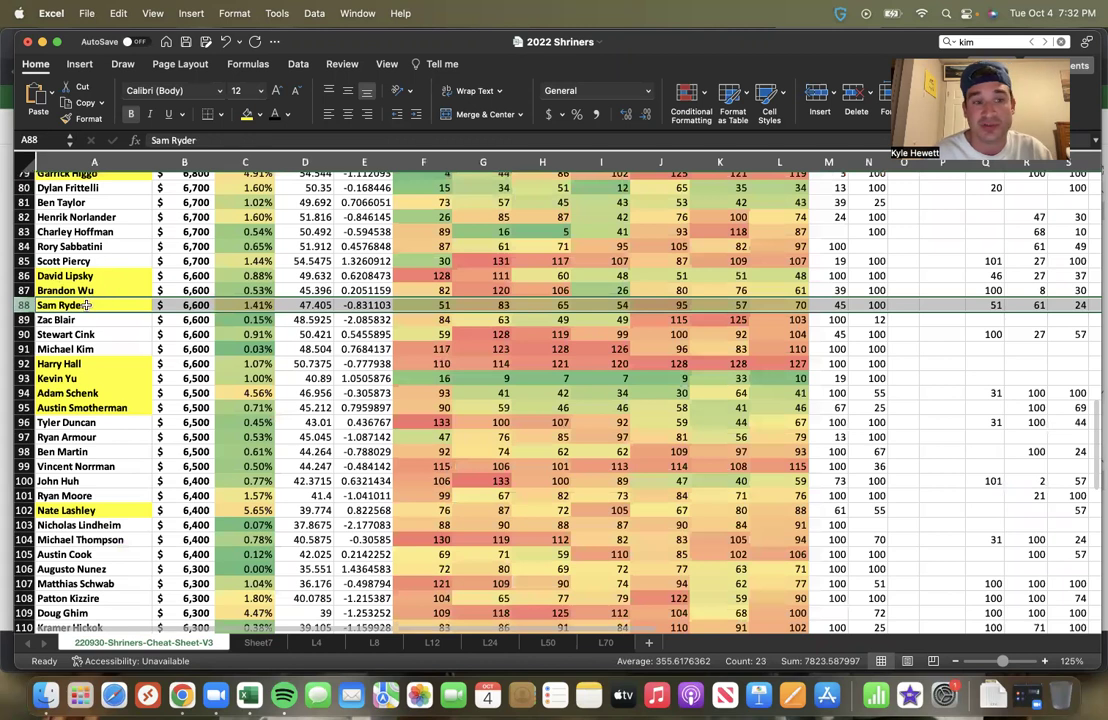
pyautogui.click(122, 305)
pyautogui.scroll(-1, 174, 337)
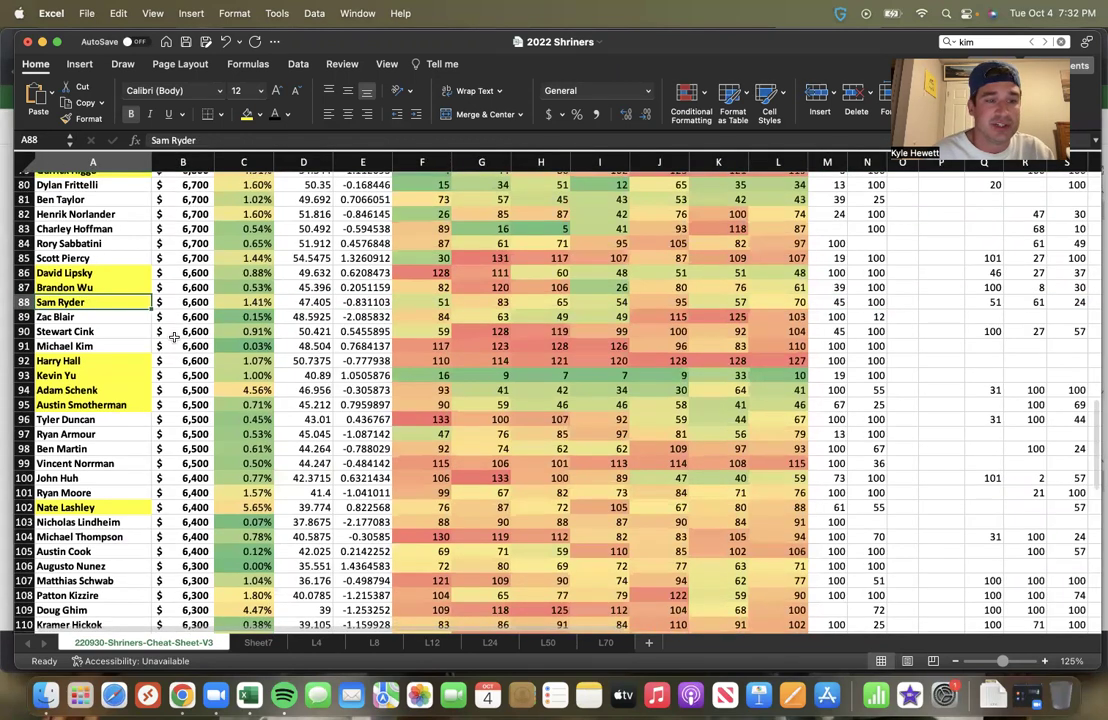
pyautogui.scroll(-2, 174, 337)
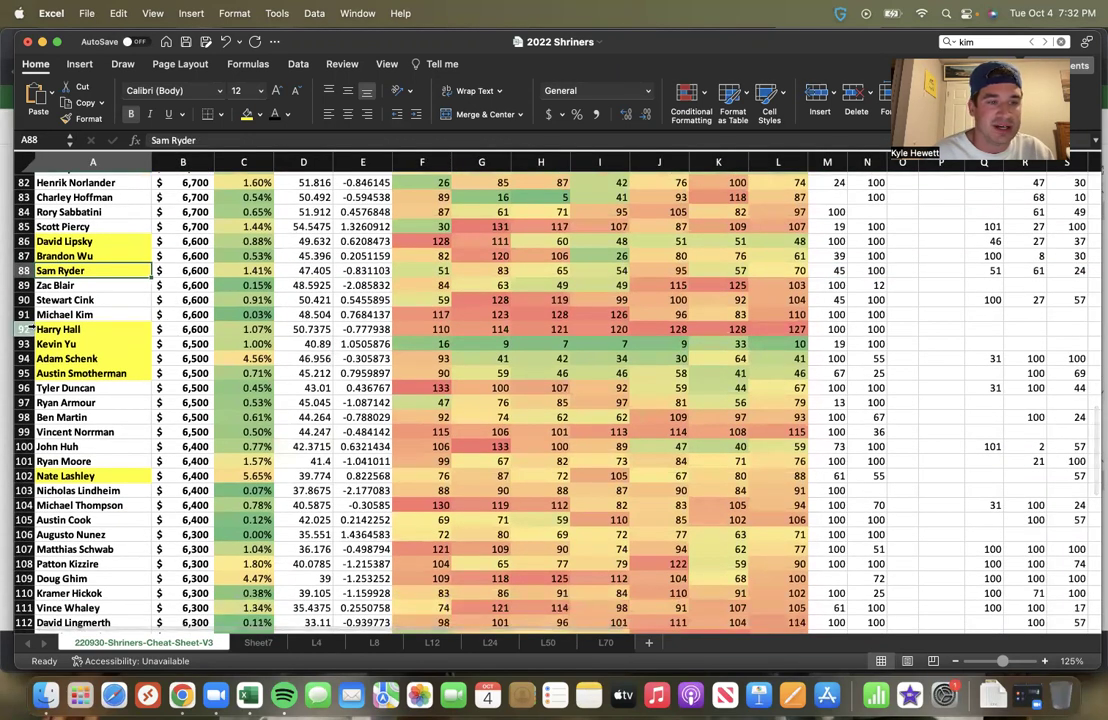
# Step: Select row 92 and then row 93, comparing those highlighted golfers' ownership and form with others at a similar salary
pyautogui.click(27, 329)
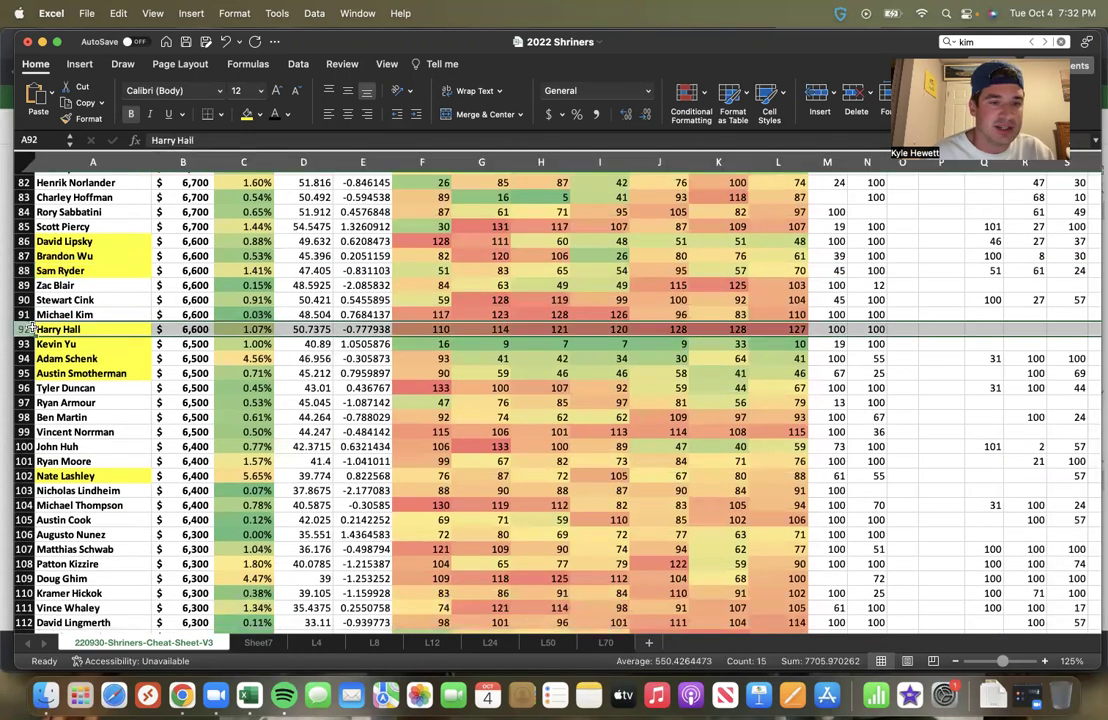
pyautogui.click(31, 343)
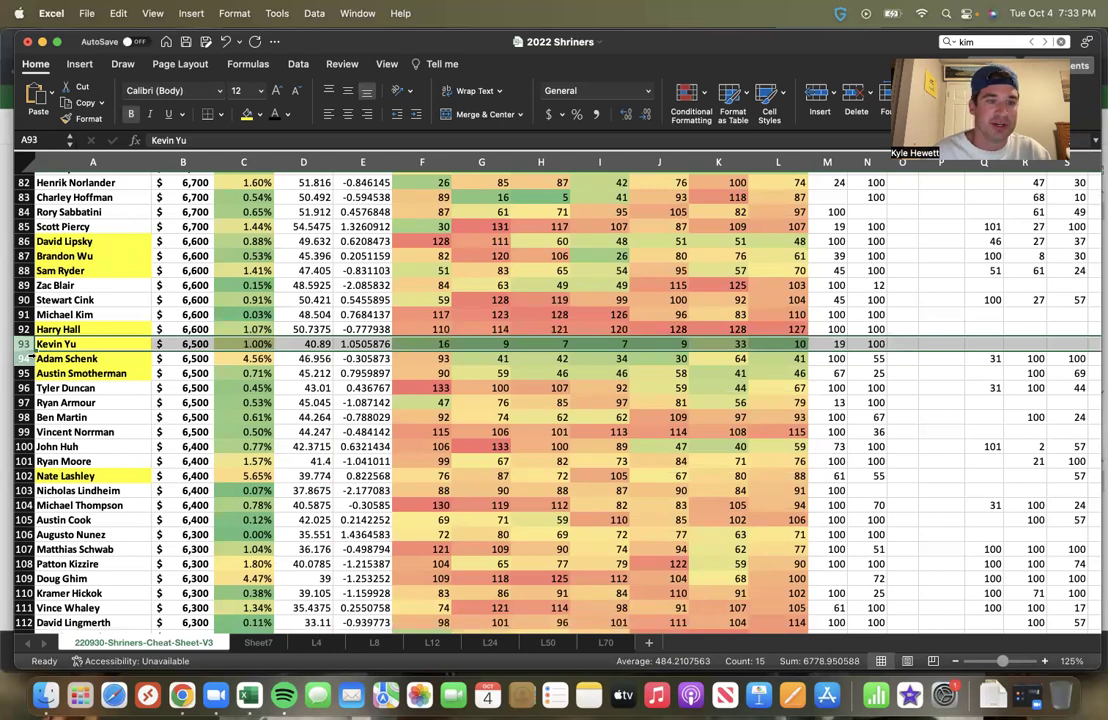
pyautogui.scroll(5, 142, 318)
pyautogui.scroll(-4, 142, 318)
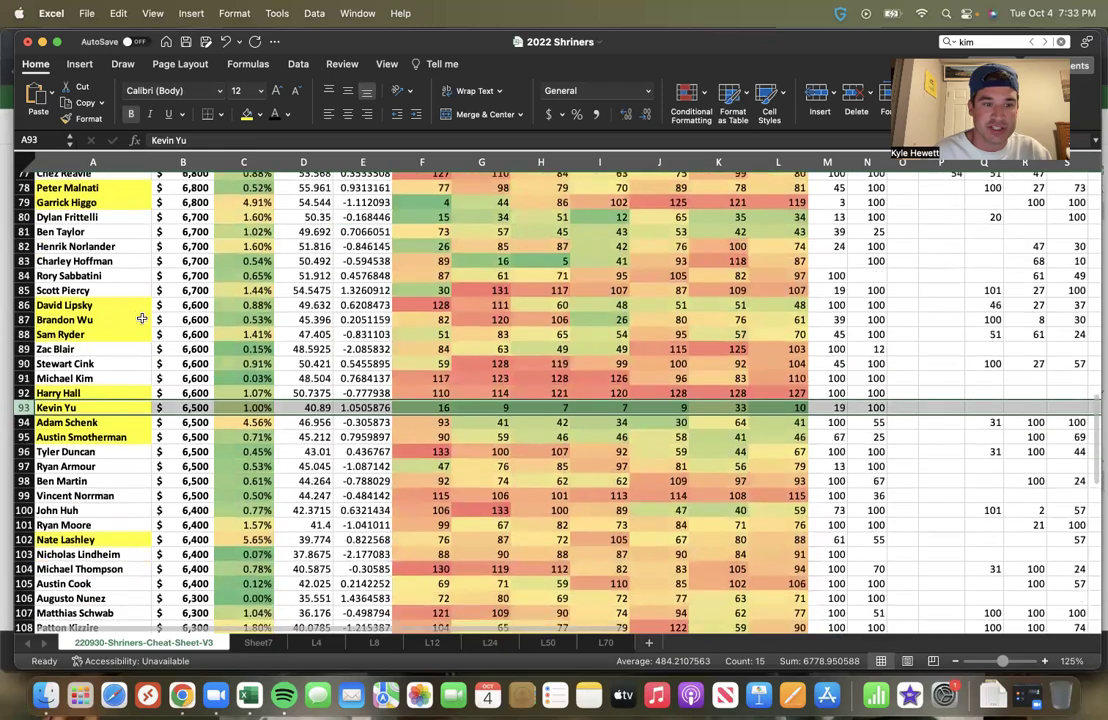
pyautogui.scroll(-3, 142, 318)
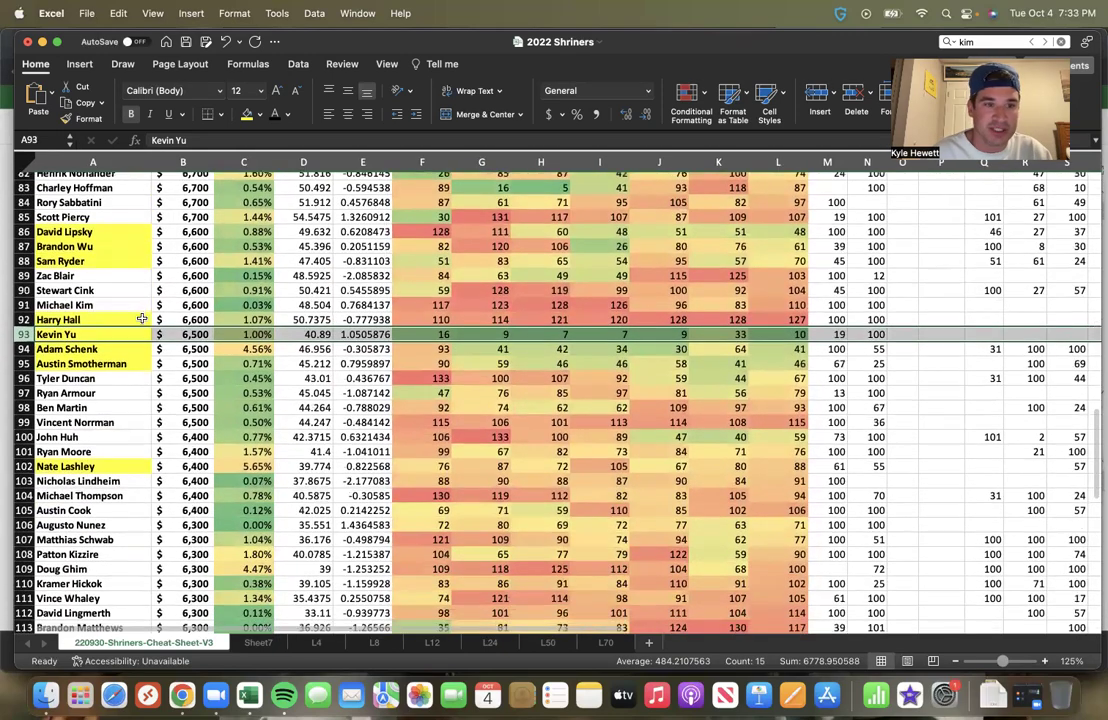
pyautogui.scroll(-1, 142, 318)
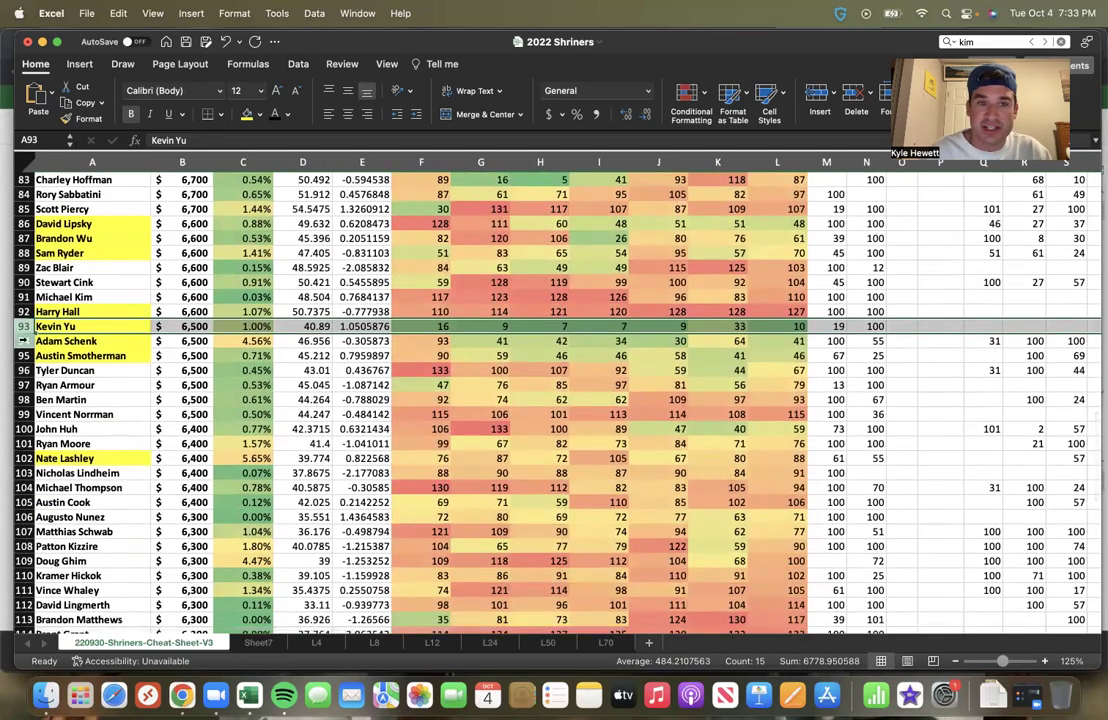
pyautogui.scroll(-1, 40, 344)
pyautogui.scroll(1, 50, 346)
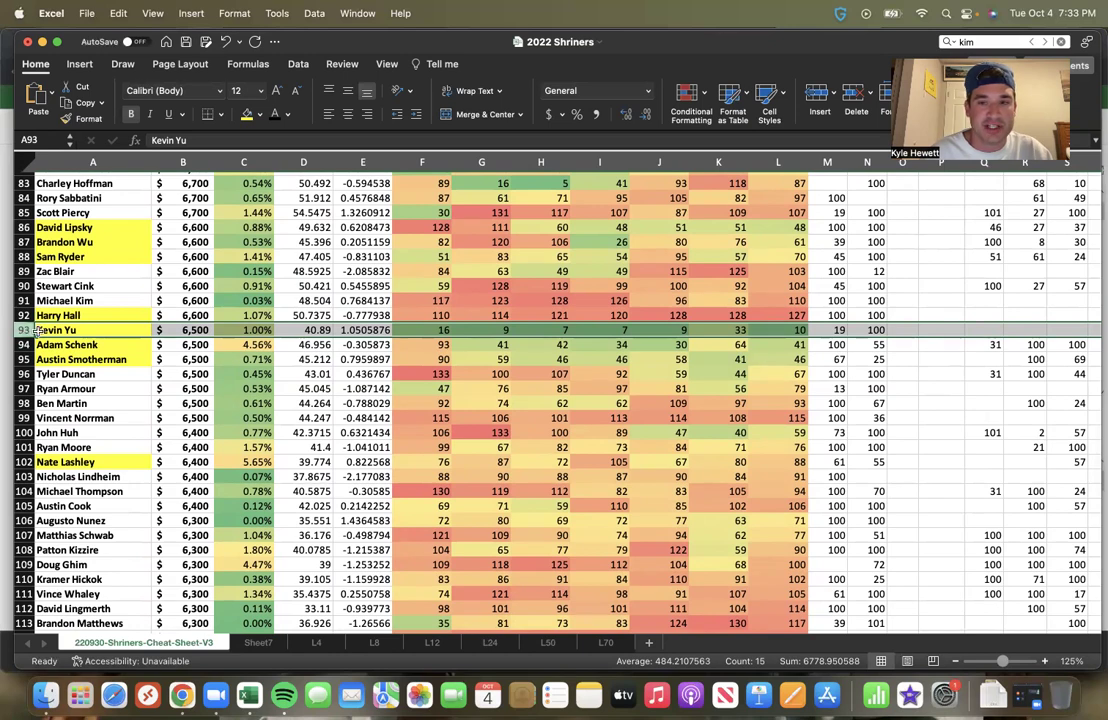
# Step: Review the selected row 93 golfer's recent results and past finishes through column Z, ending back at column A
pyautogui.hscroll(5, 139, 346)
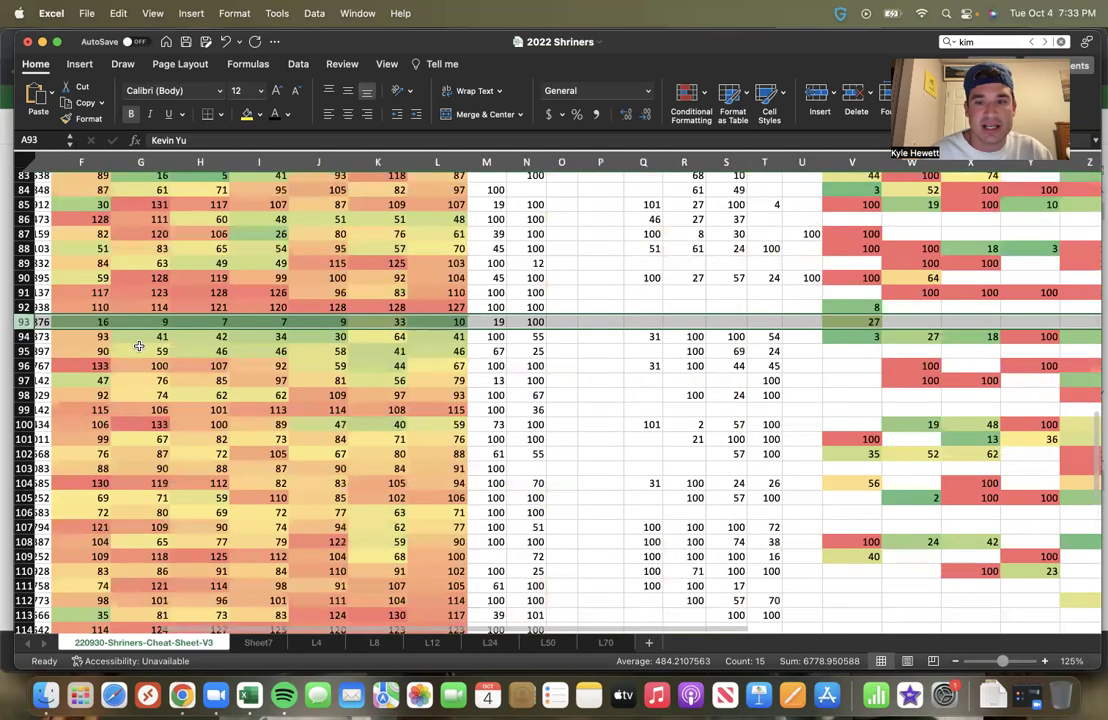
pyautogui.hscroll(2, 139, 346)
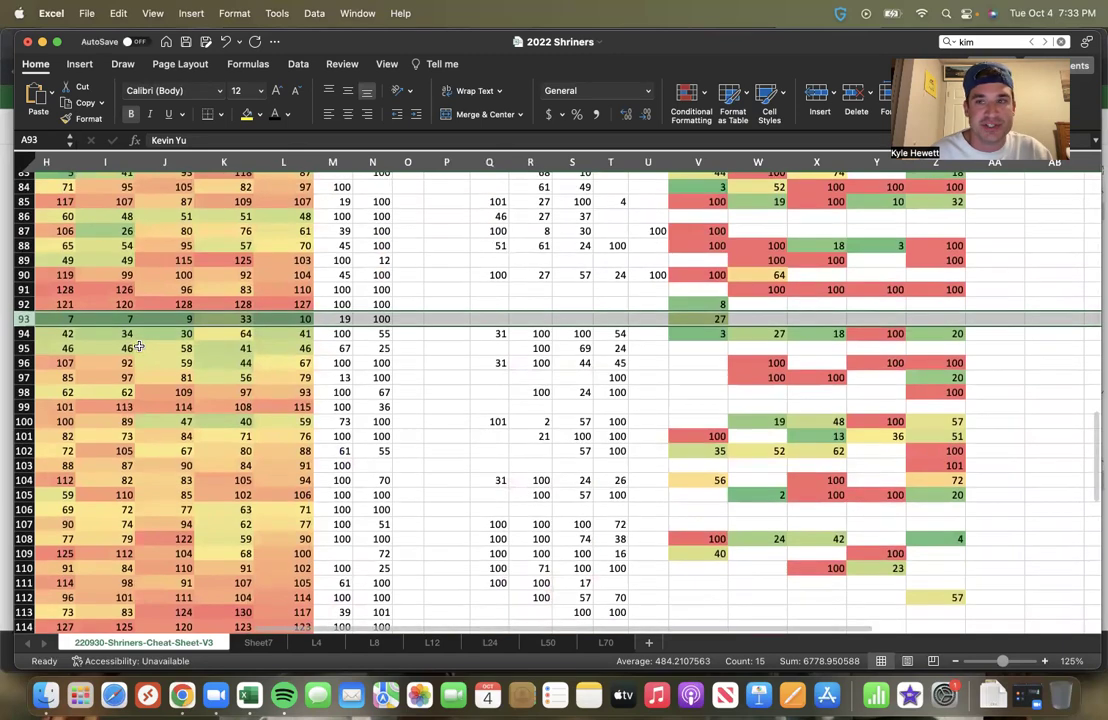
pyautogui.scroll(1, 139, 346)
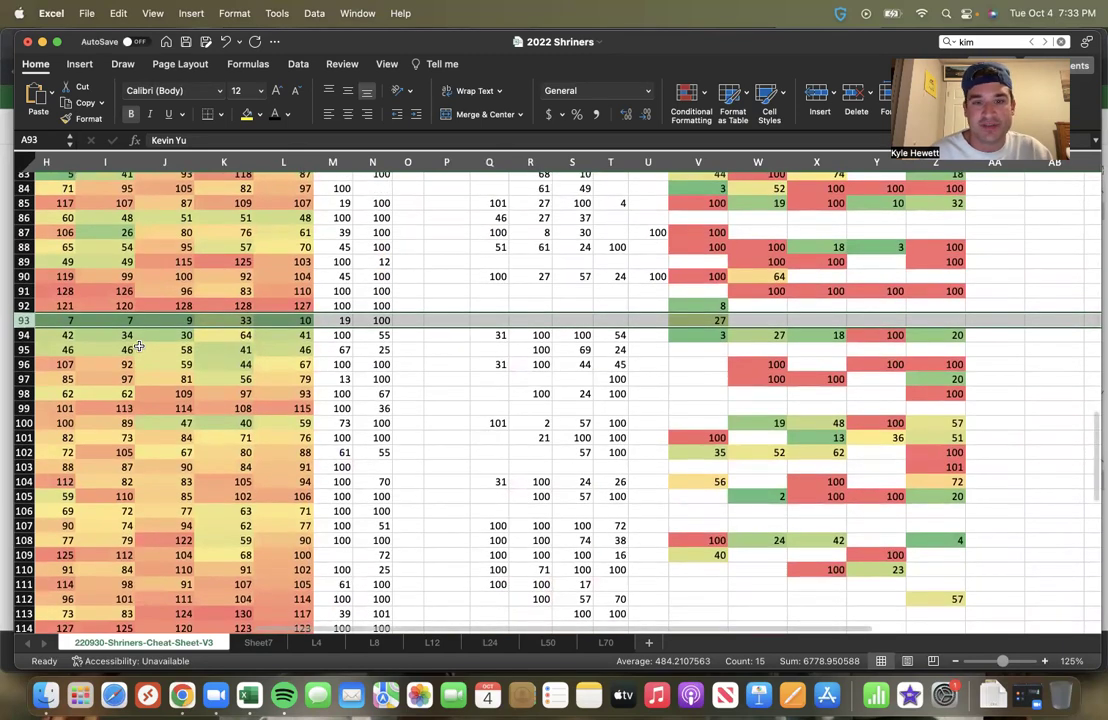
pyautogui.hscroll(-5, 139, 346)
pyautogui.scroll(-1, 139, 346)
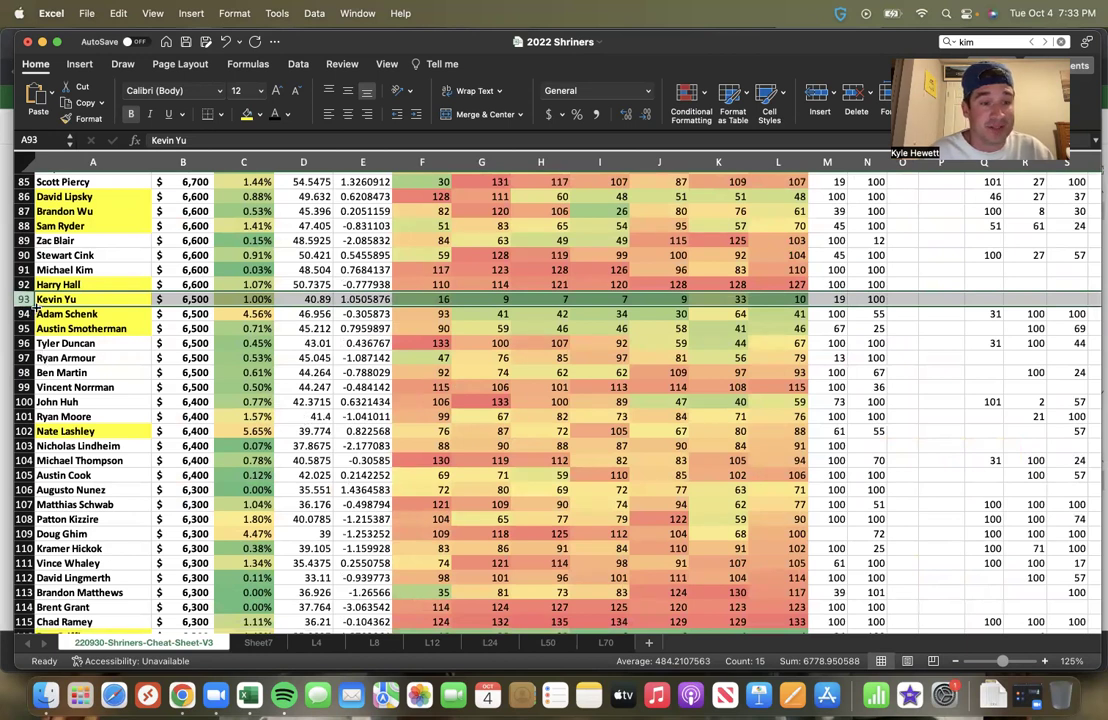
# Step: Select rows 94 and 95 in turn, comparing those highlighted $6,500 golfers' ownership, form and past finishes
pyautogui.click(22, 313)
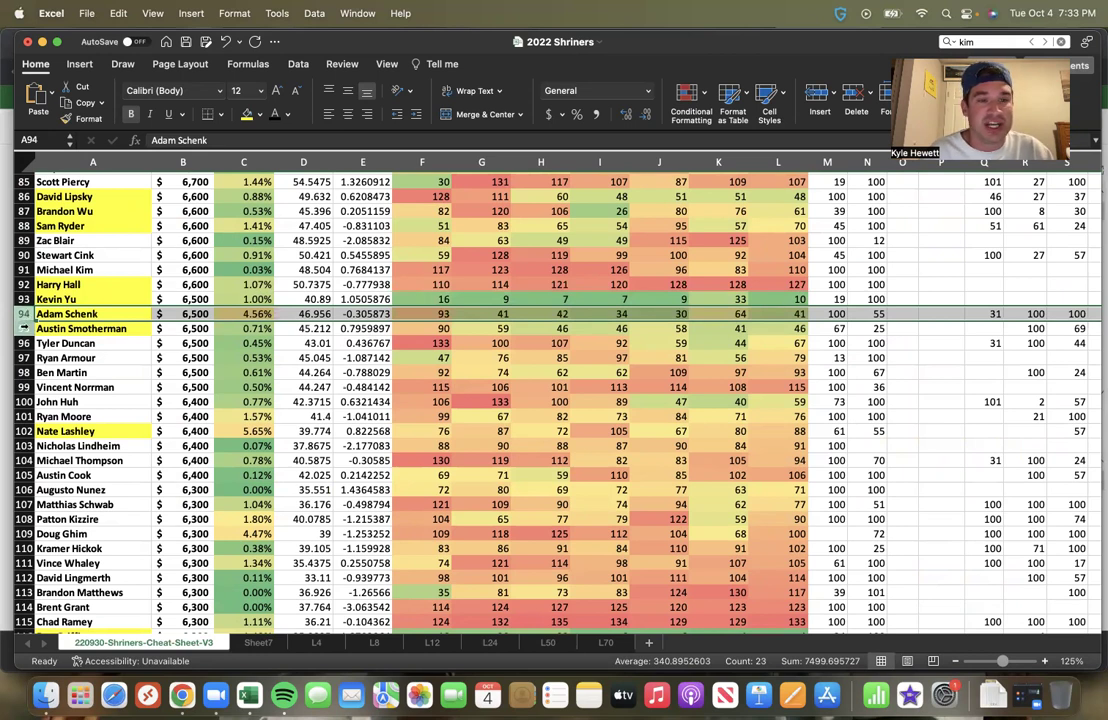
pyautogui.click(22, 328)
pyautogui.click(22, 313)
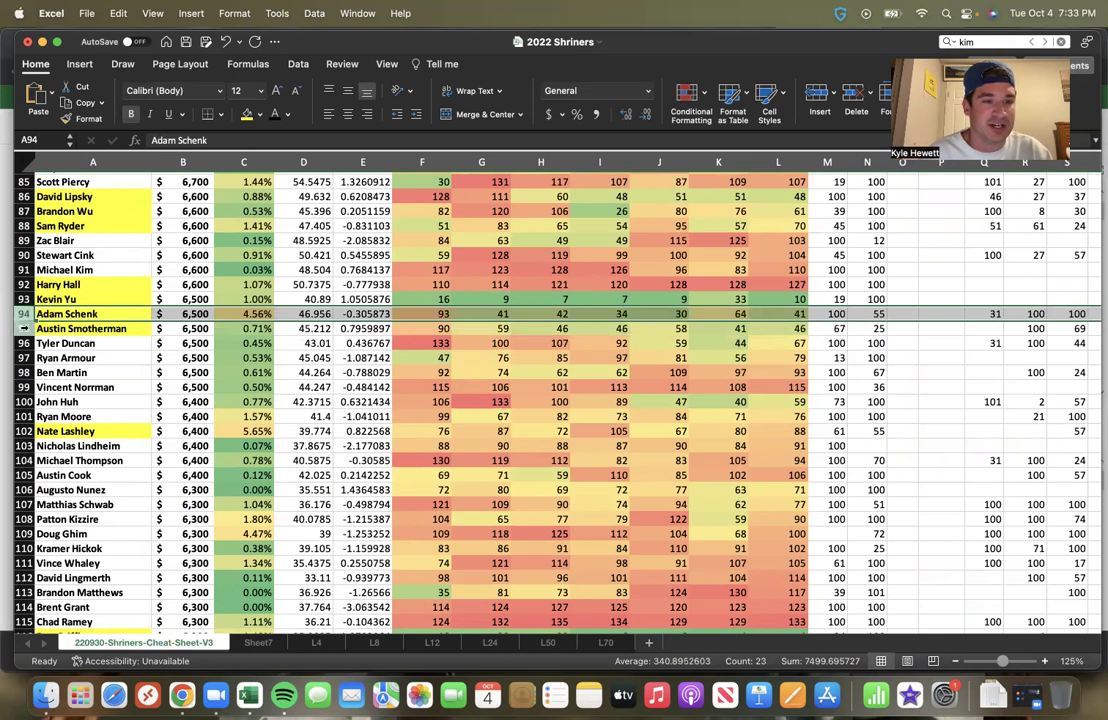
pyautogui.click(22, 328)
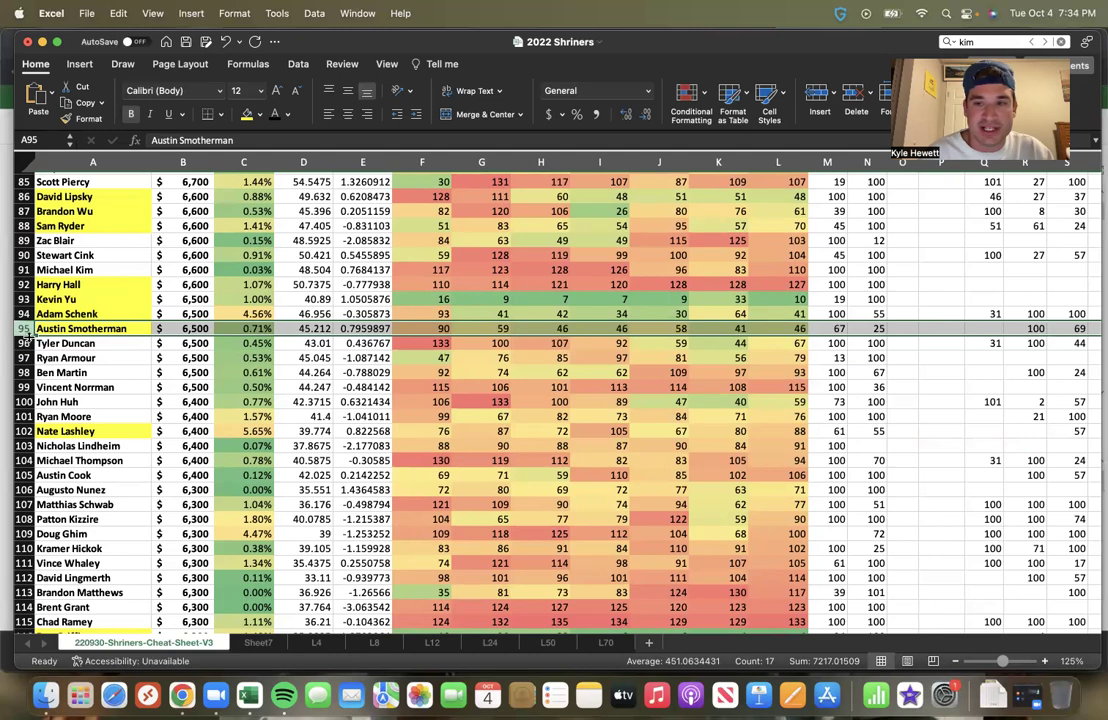
# Step: Select row 102 and check that highlighted $6,400 golfer's ownership and form
pyautogui.scroll(-1, 86, 373)
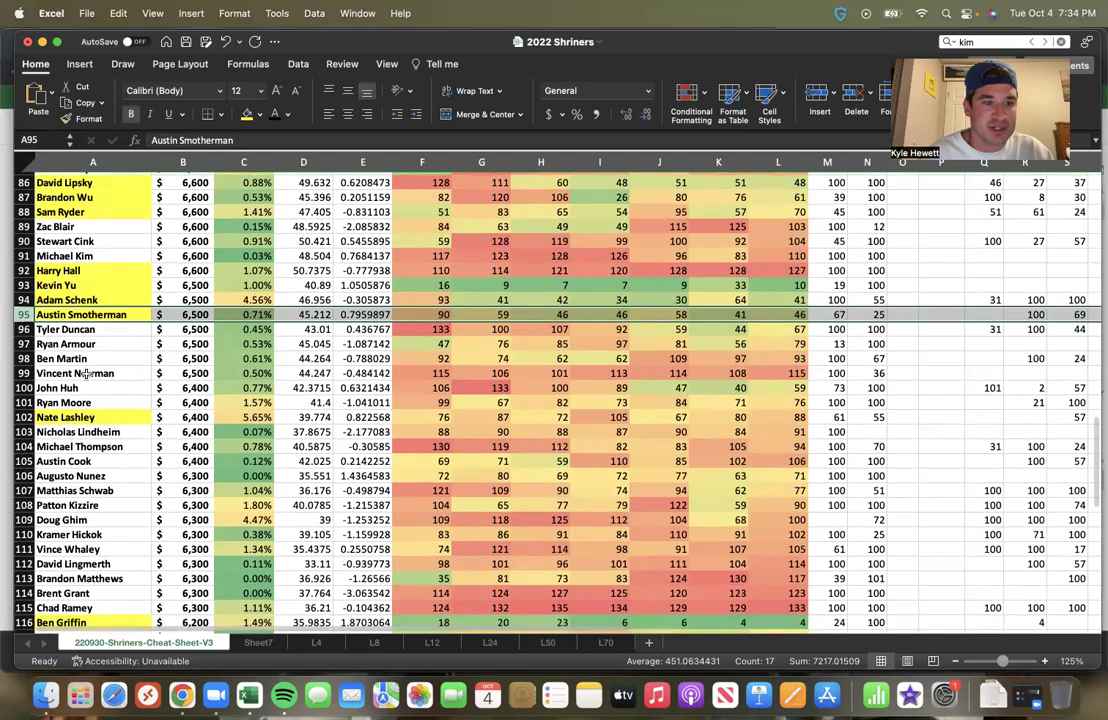
pyautogui.scroll(-1, 86, 373)
pyautogui.scroll(-1, 86, 373)
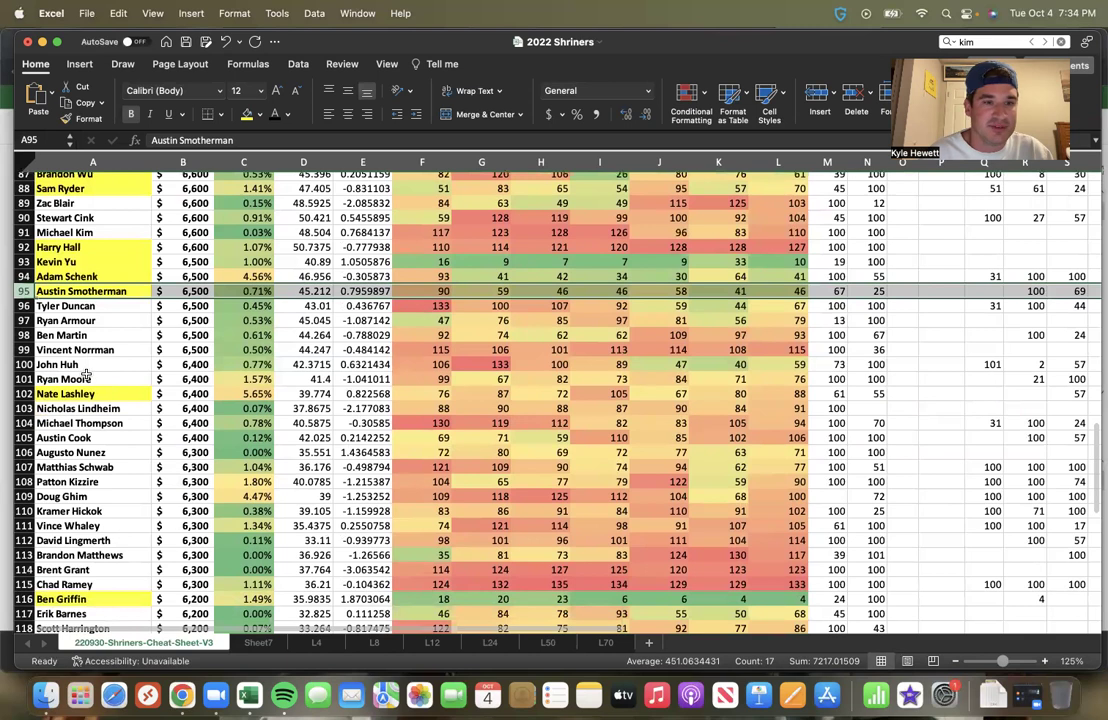
pyautogui.click(22, 393)
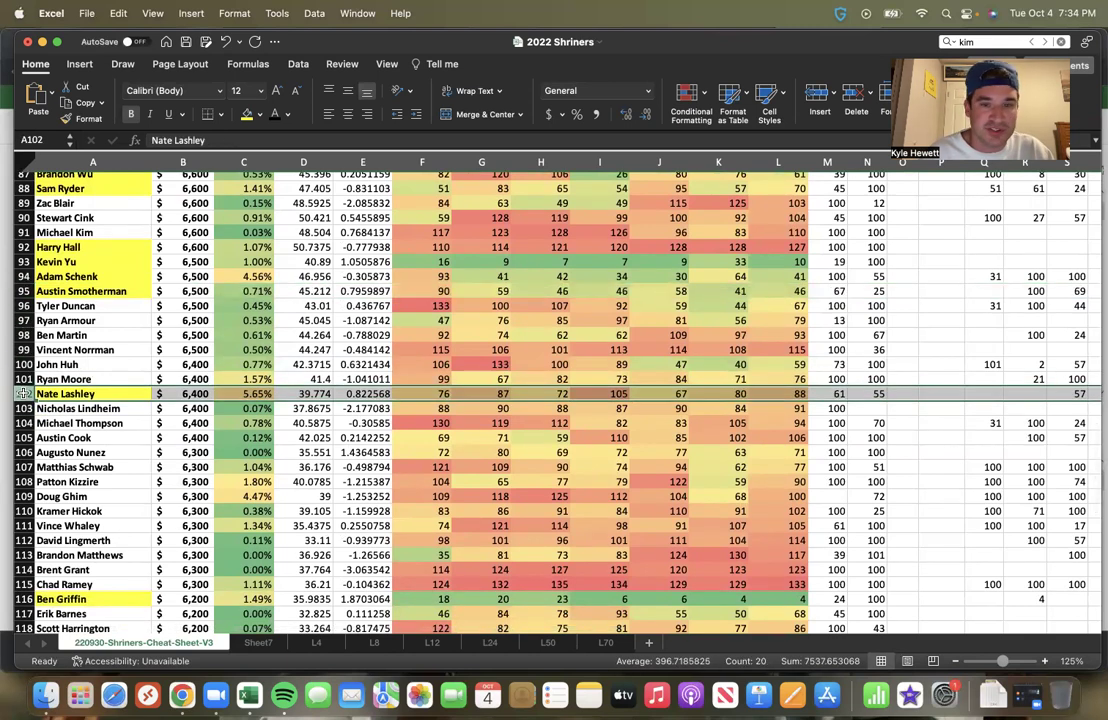
# Step: Select row 116 and review that highlighted $6,200 golfer's ownership, form rankings and past finishes through column Z
pyautogui.scroll(-2, 148, 438)
pyautogui.scroll(-5, 148, 438)
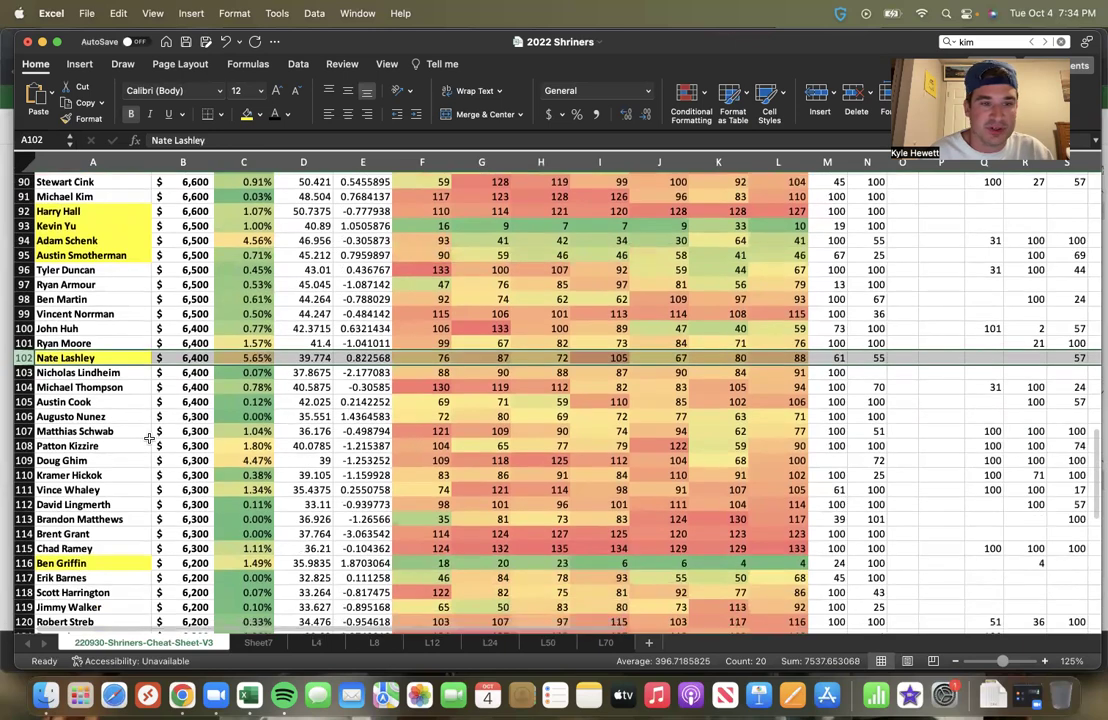
pyautogui.scroll(-2, 148, 438)
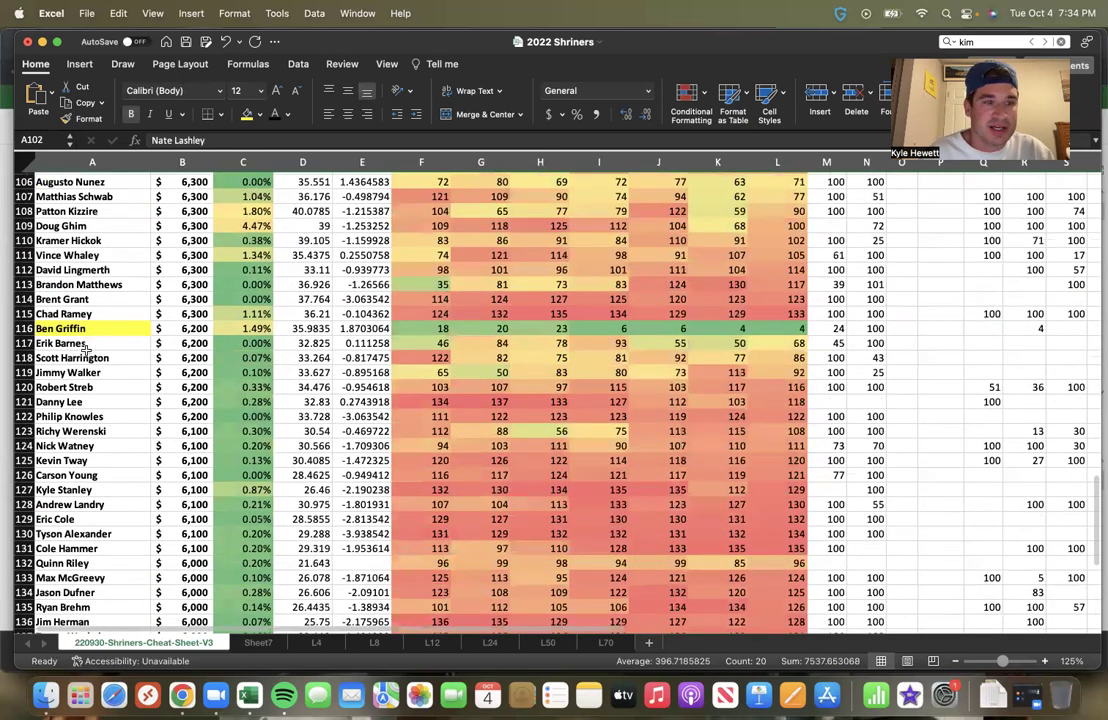
pyautogui.scroll(-1, 145, 437)
pyautogui.click(20, 302)
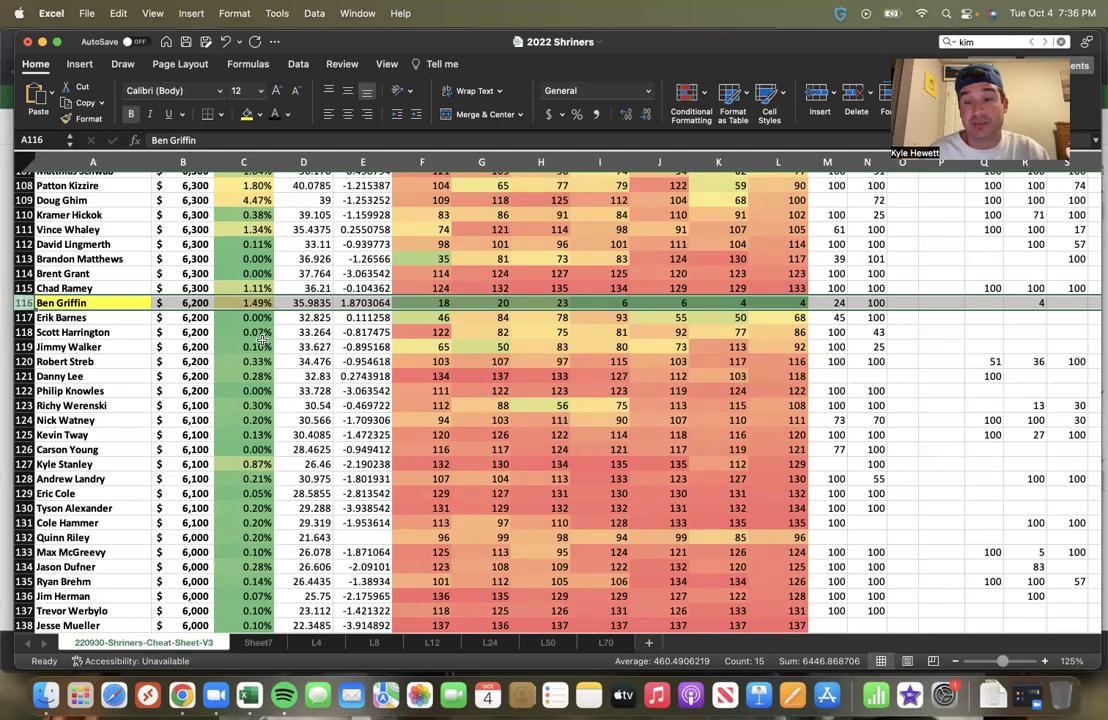
pyautogui.hscroll(2, 528, 317)
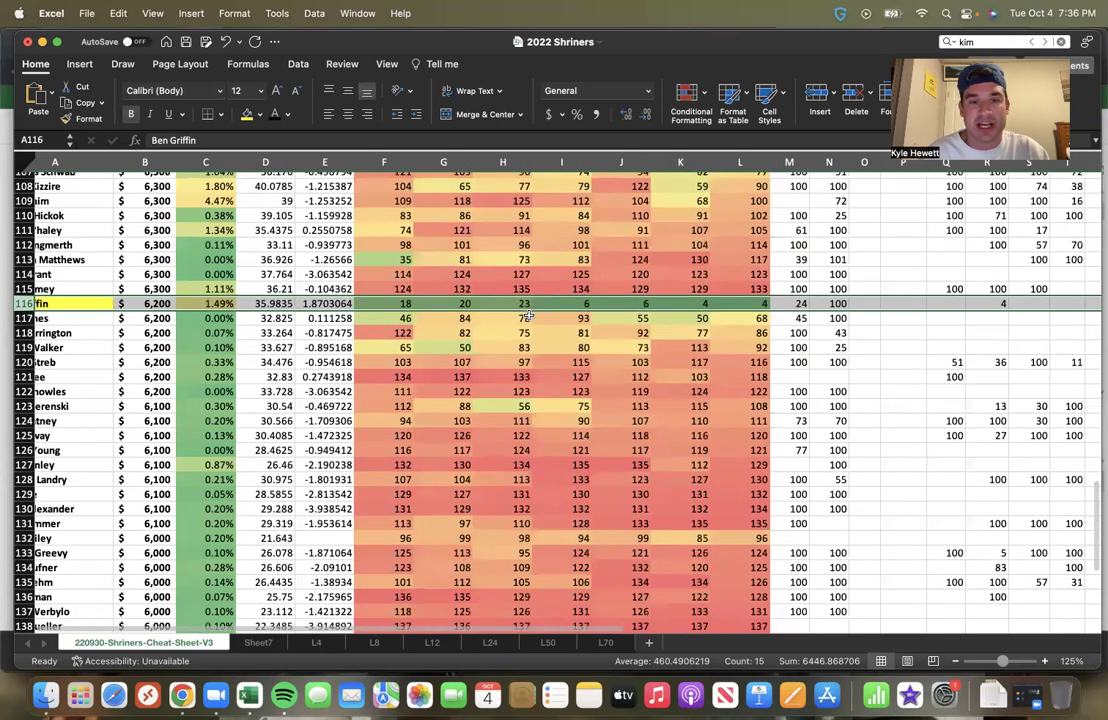
pyautogui.hscroll(5, 600, 300)
# Step: Check the row 116 golfer's individual results in cells R116 and M116, ending with the whole row selected
pyautogui.click(636, 300)
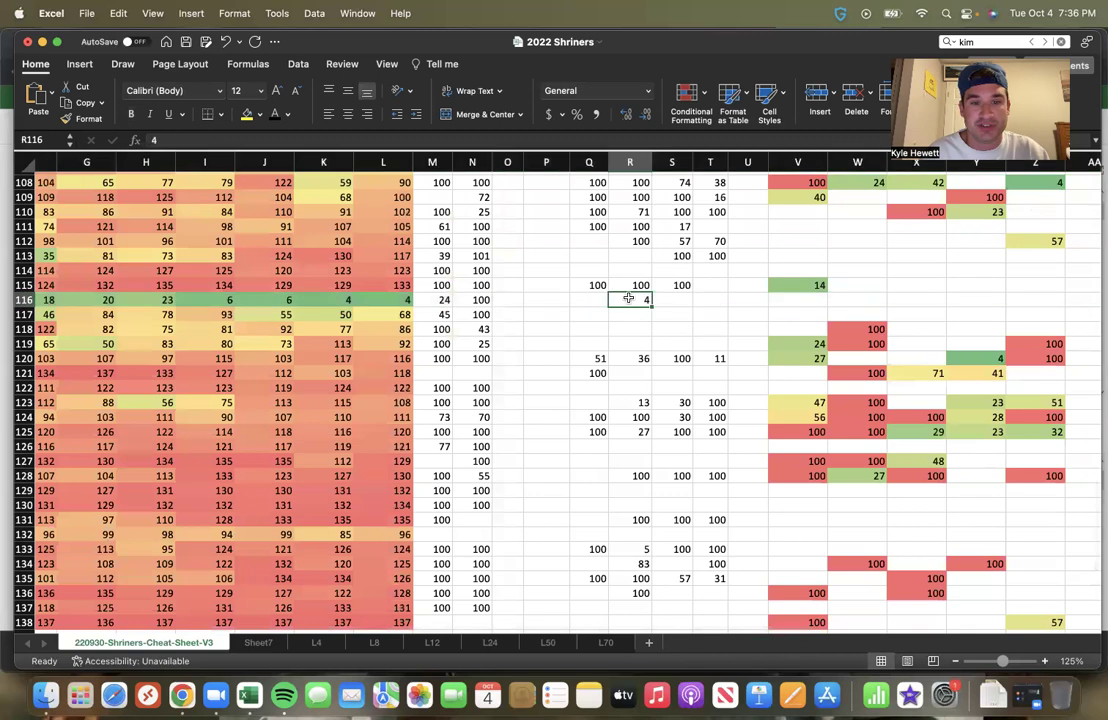
pyautogui.click(440, 299)
pyautogui.hscroll(-2, 170, 270)
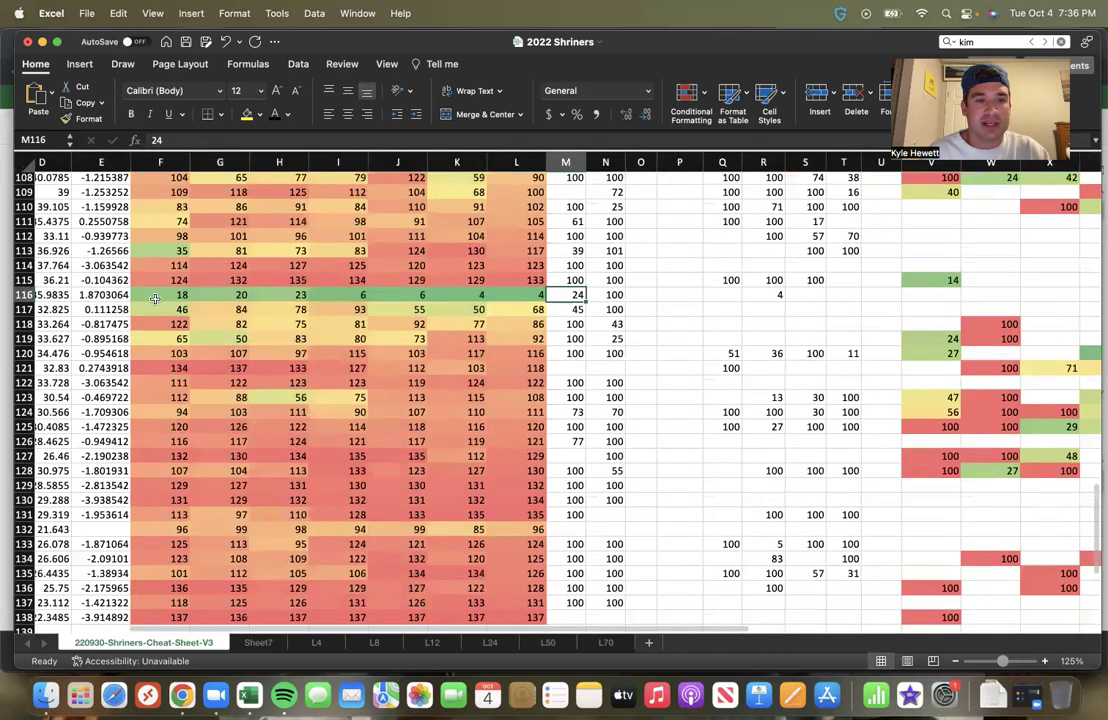
pyautogui.hscroll(-4, 120, 296)
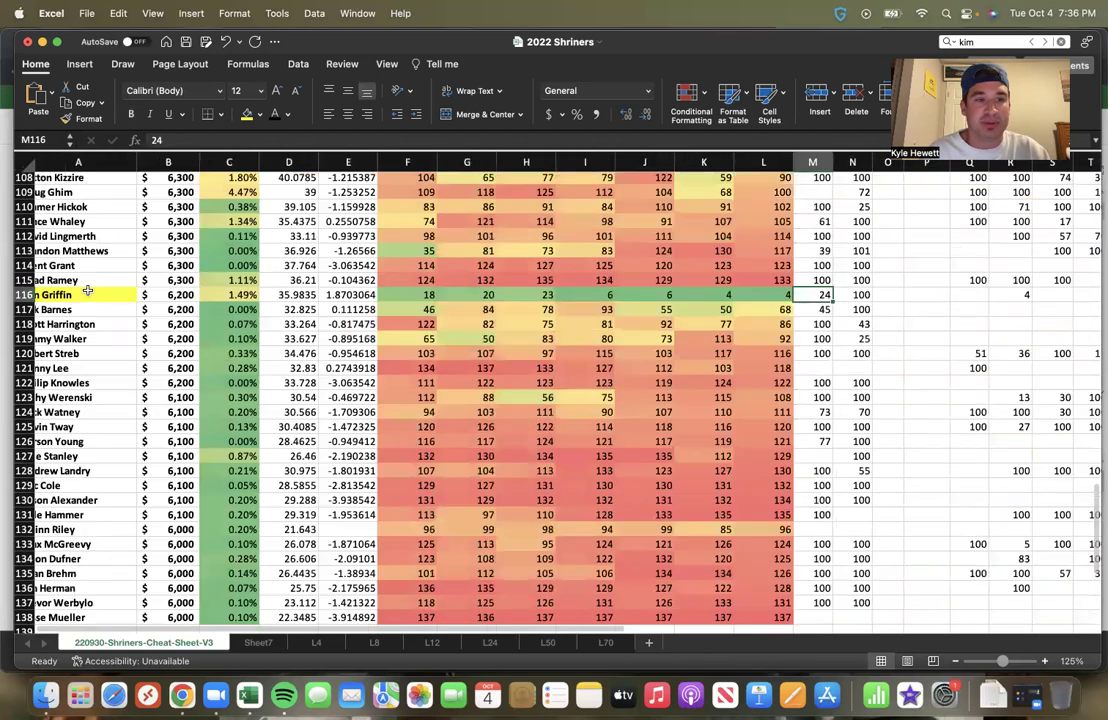
pyautogui.click(17, 295)
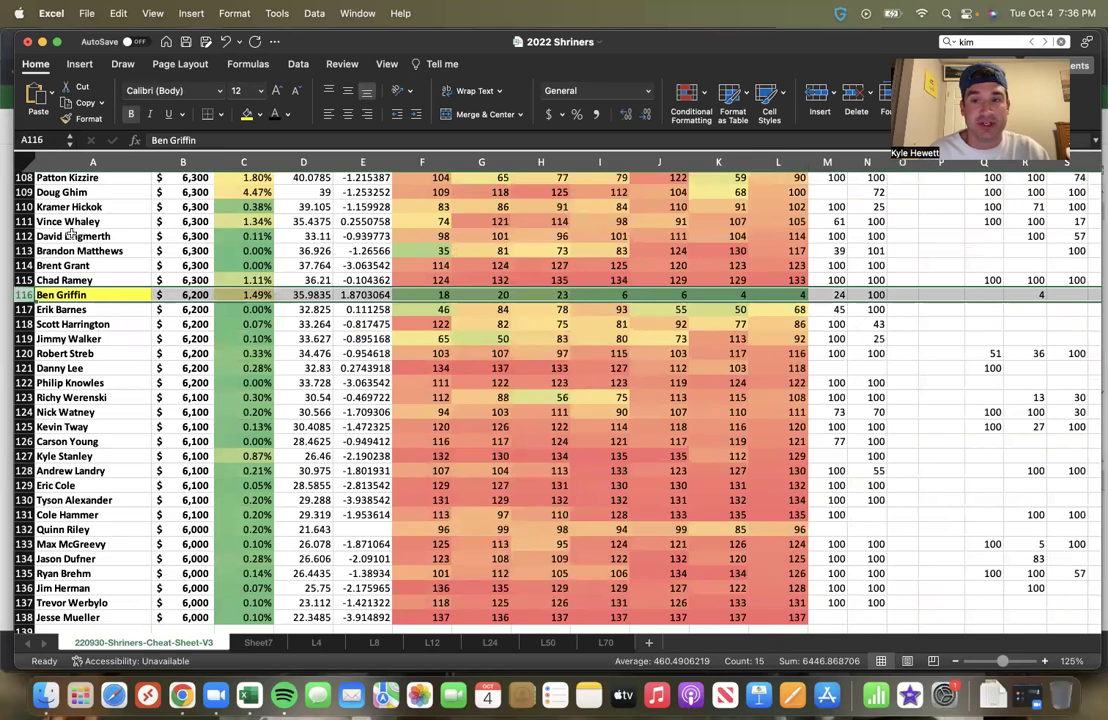
# Step: Return to the top of the cheat sheet and look over the highest-salaried golfers below the header row
pyautogui.scroll(1, 135, 262)
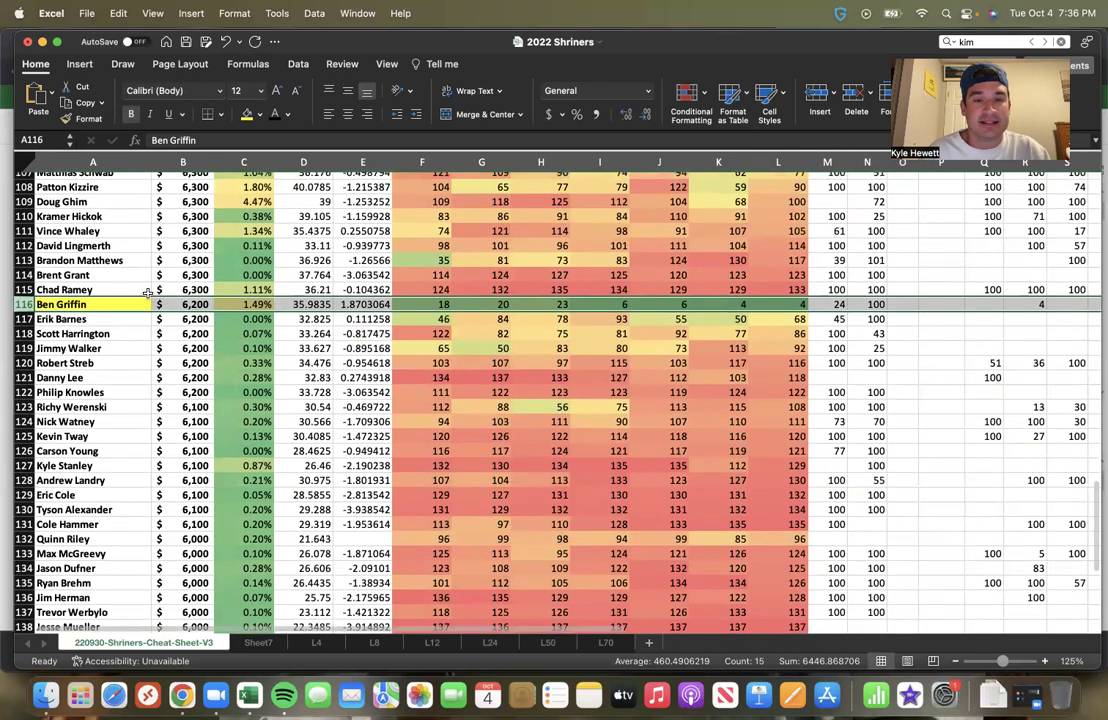
pyautogui.scroll(2, 147, 293)
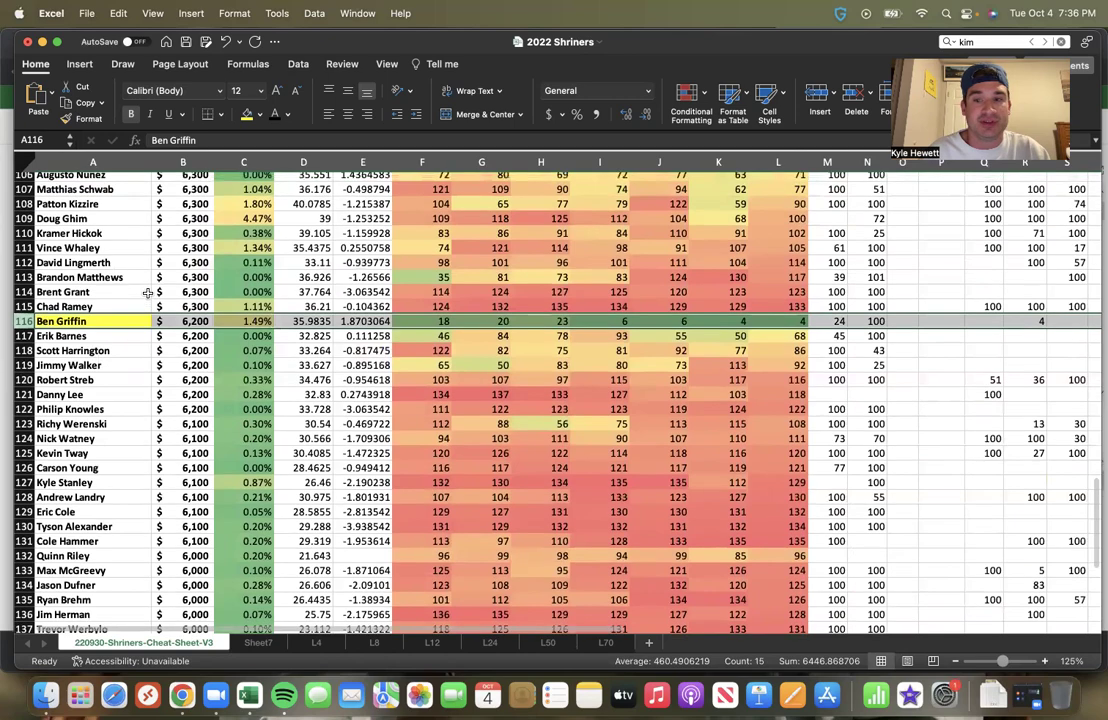
pyautogui.scroll(20, 300, 250)
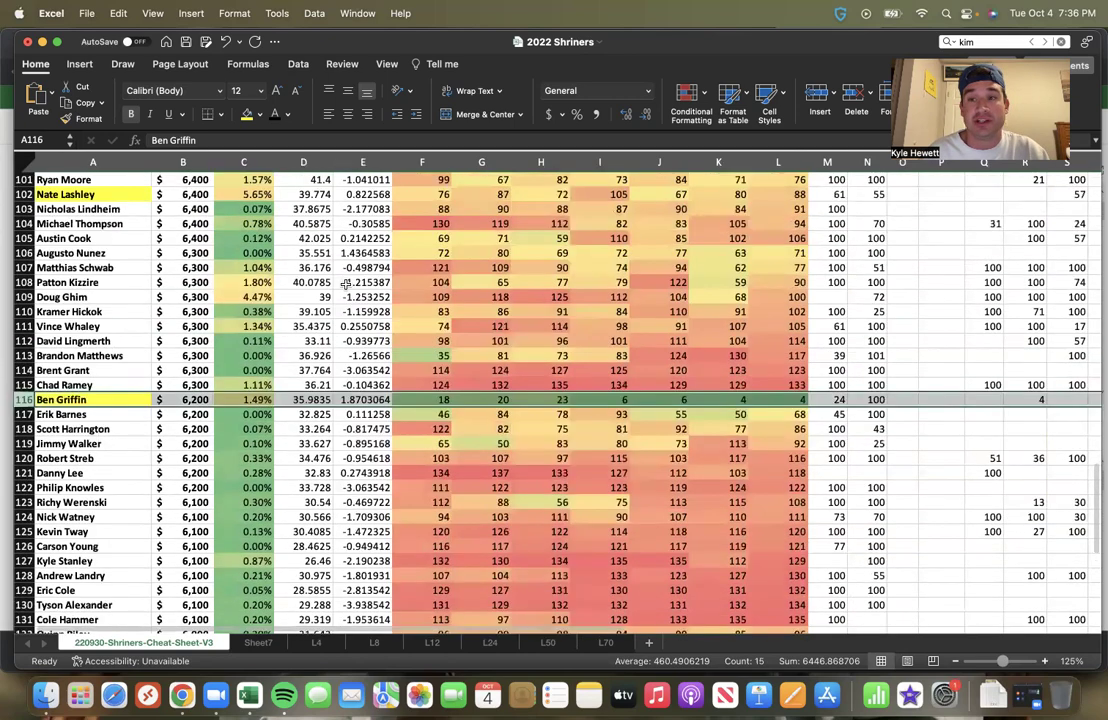
pyautogui.scroll(5, 345, 284)
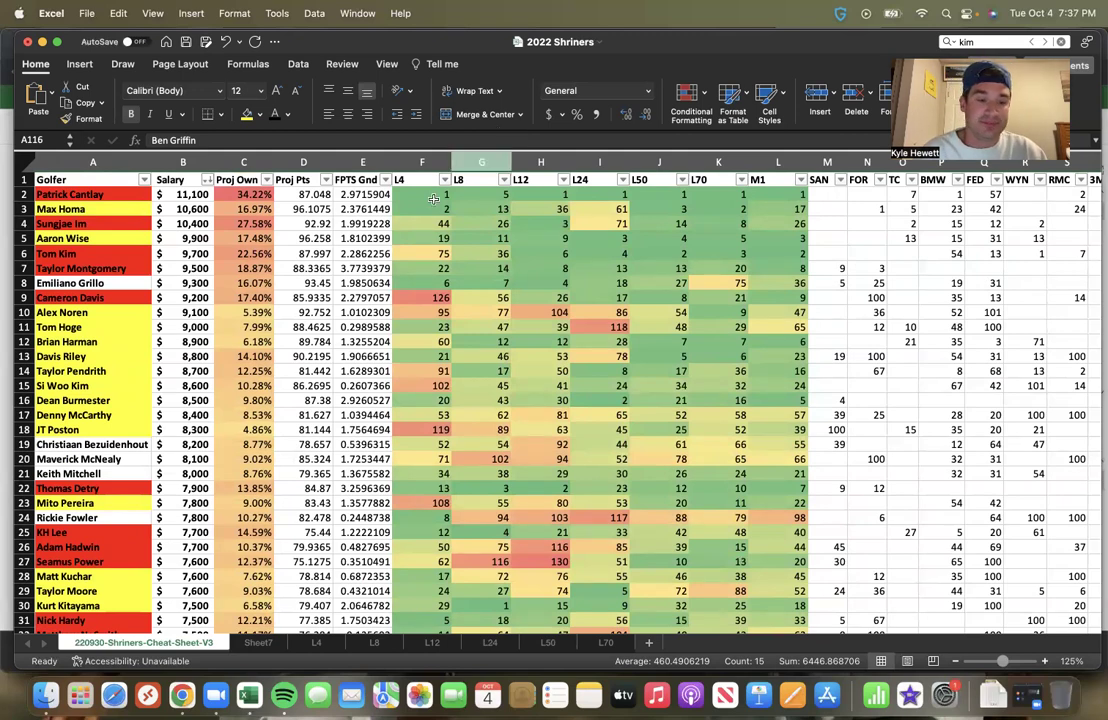
# Step: Skim the golfer list from the lowest salaries back up to the highest, reviewing the yellow and red highlighted names
pyautogui.scroll(-9, 335, 316)
pyautogui.scroll(-20, 335, 316)
pyautogui.scroll(8, 333, 321)
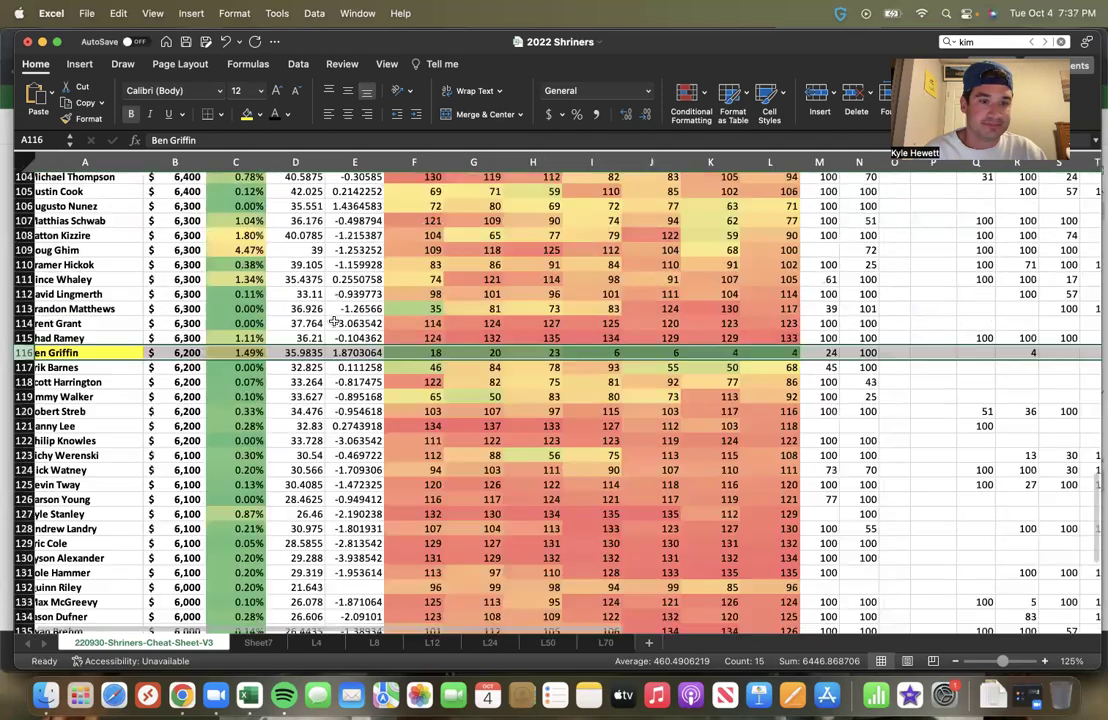
pyautogui.hscroll(-1, 335, 322)
pyautogui.scroll(3, 203, 270)
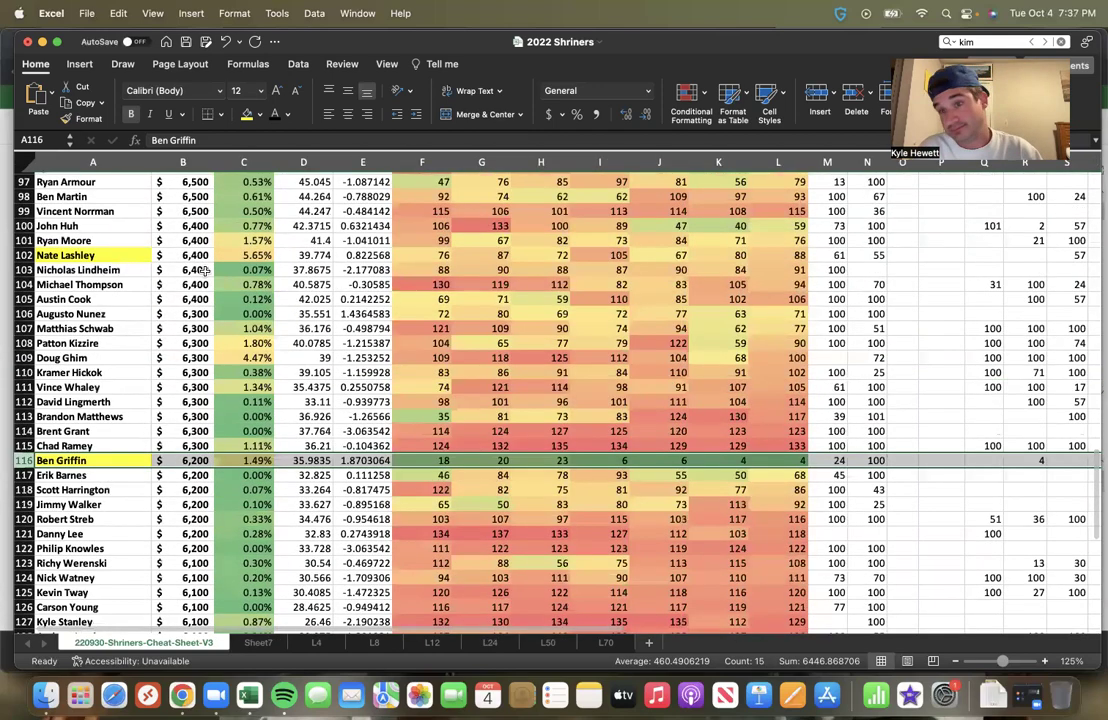
pyautogui.scroll(12, 203, 270)
pyautogui.scroll(10, 203, 270)
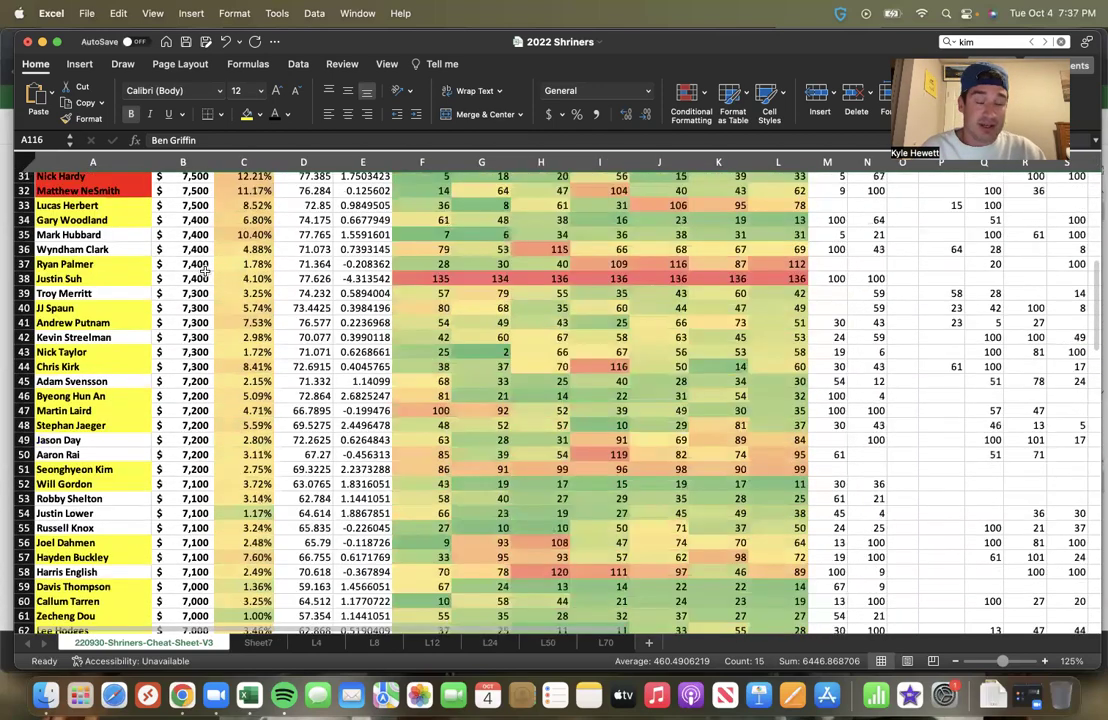
pyautogui.scroll(7, 203, 270)
pyautogui.scroll(2, 205, 268)
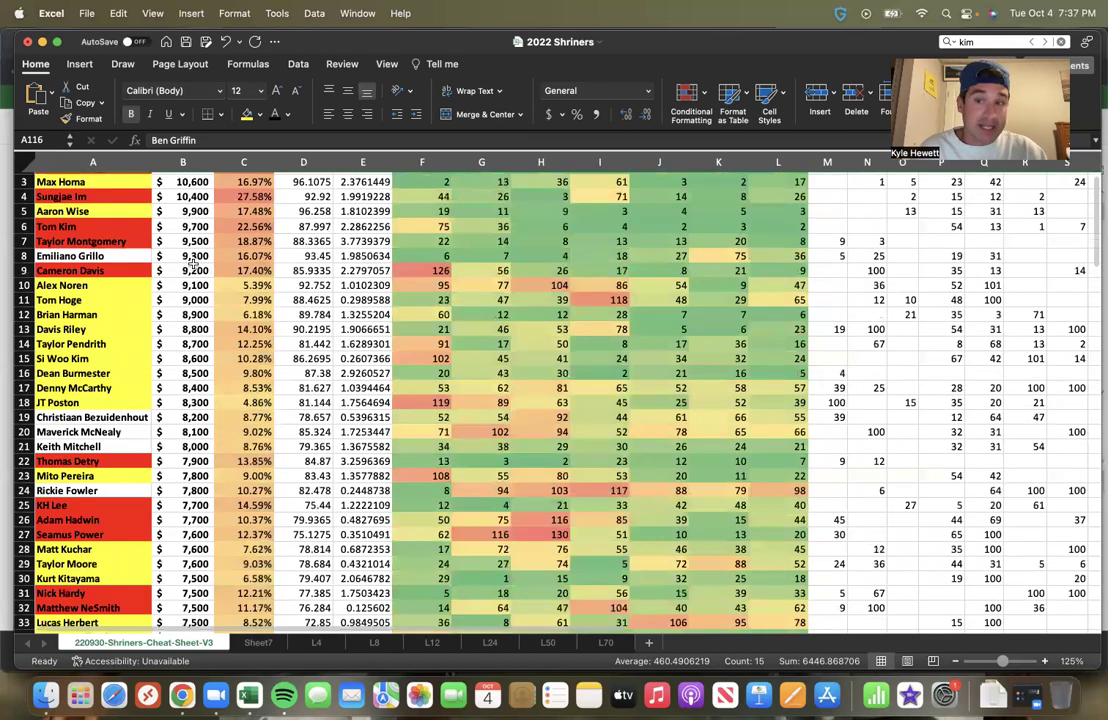
# Step: Review the yellow-highlighted value golfers priced from $6,200 to $6,600 in rows 86 to 116
pyautogui.scroll(-20, 170, 235)
pyautogui.scroll(-5, 185, 270)
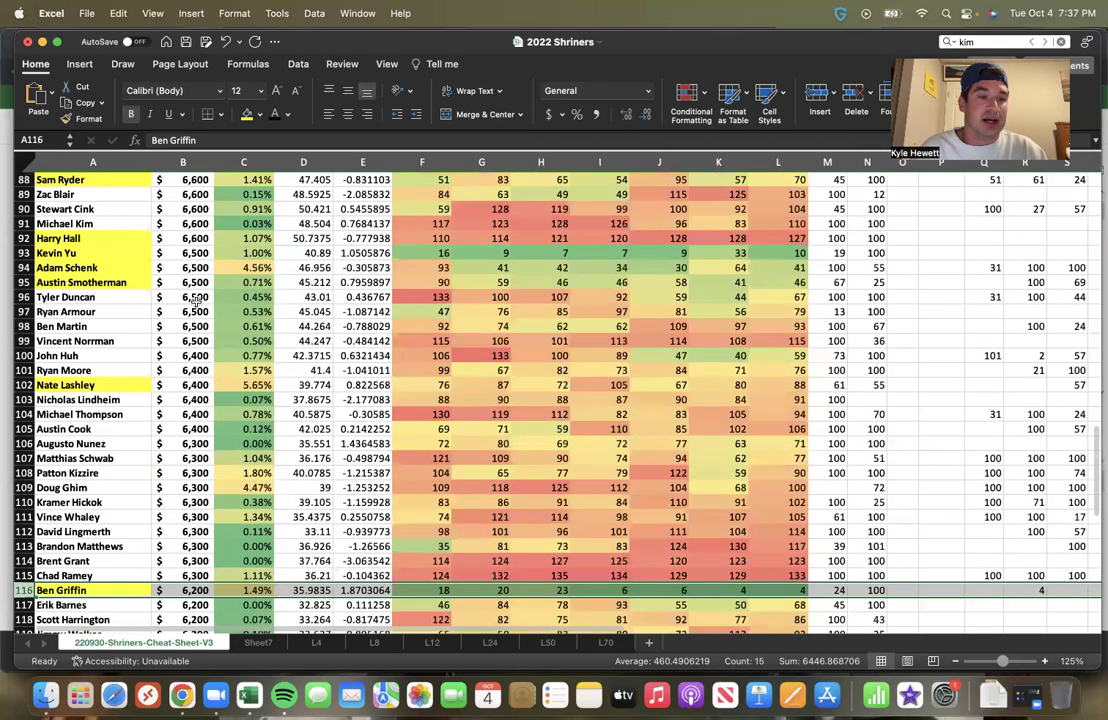
pyautogui.scroll(-5, 197, 301)
pyautogui.scroll(5, 196, 300)
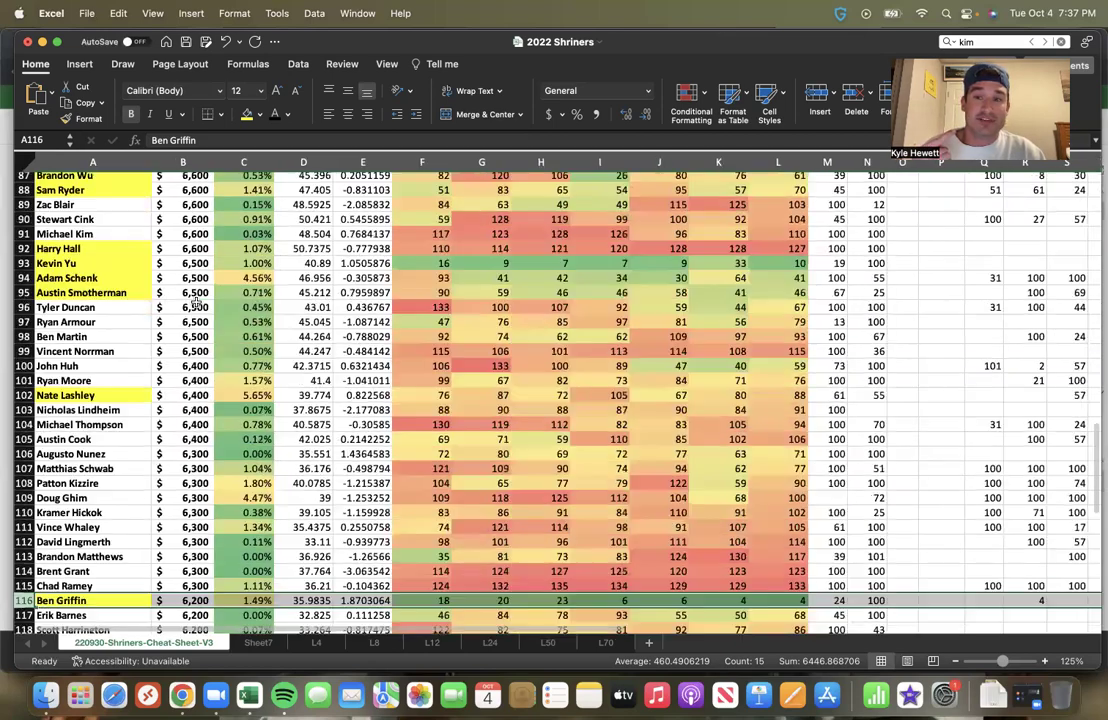
pyautogui.scroll(2, 165, 262)
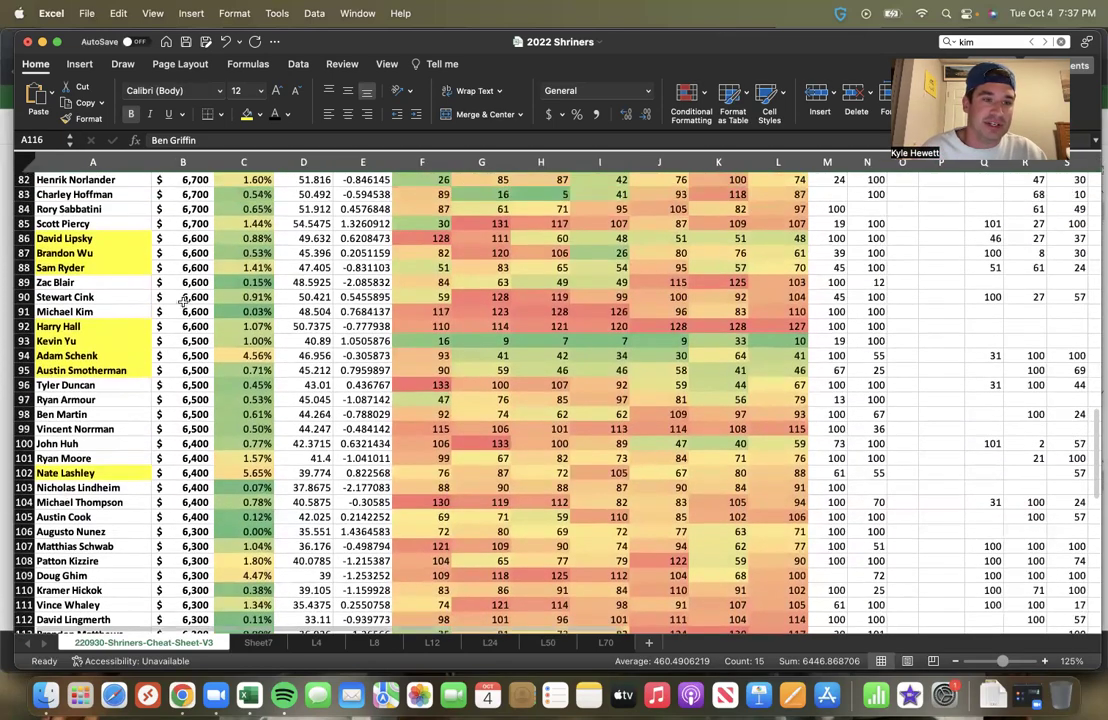
# Step: Review the yellow-highlighted golfers priced from $6,500 to $7,100, comparing their projected ownership and recent form ranks
pyautogui.scroll(1, 30, 267)
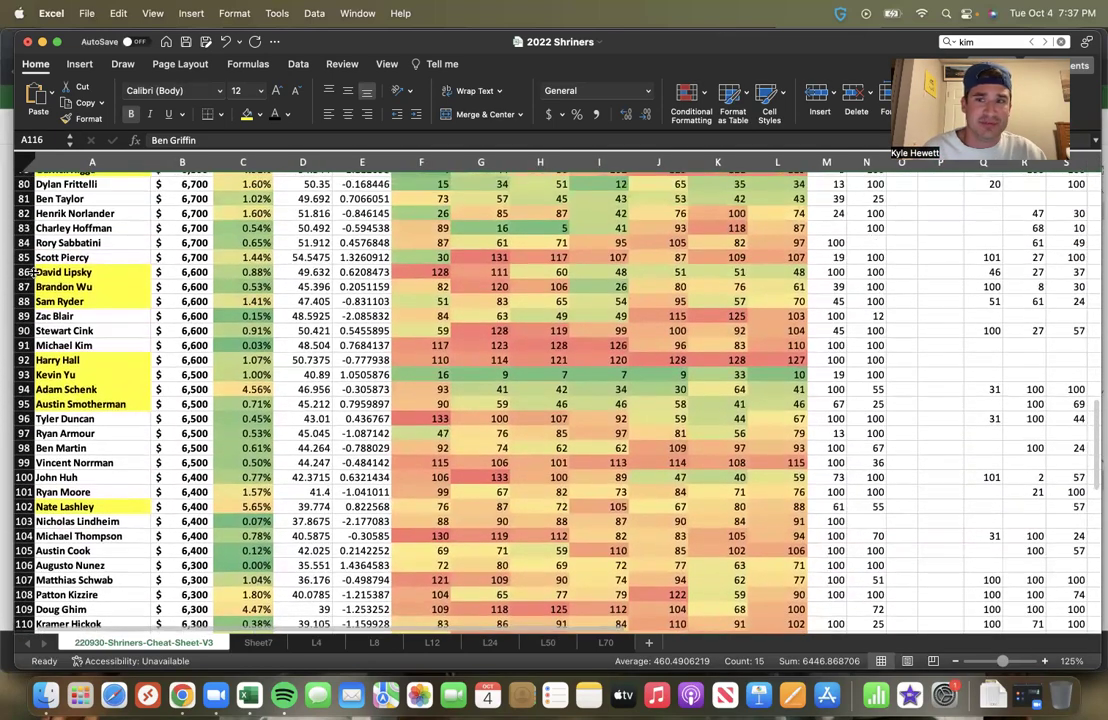
pyautogui.hscroll(1, 33, 275)
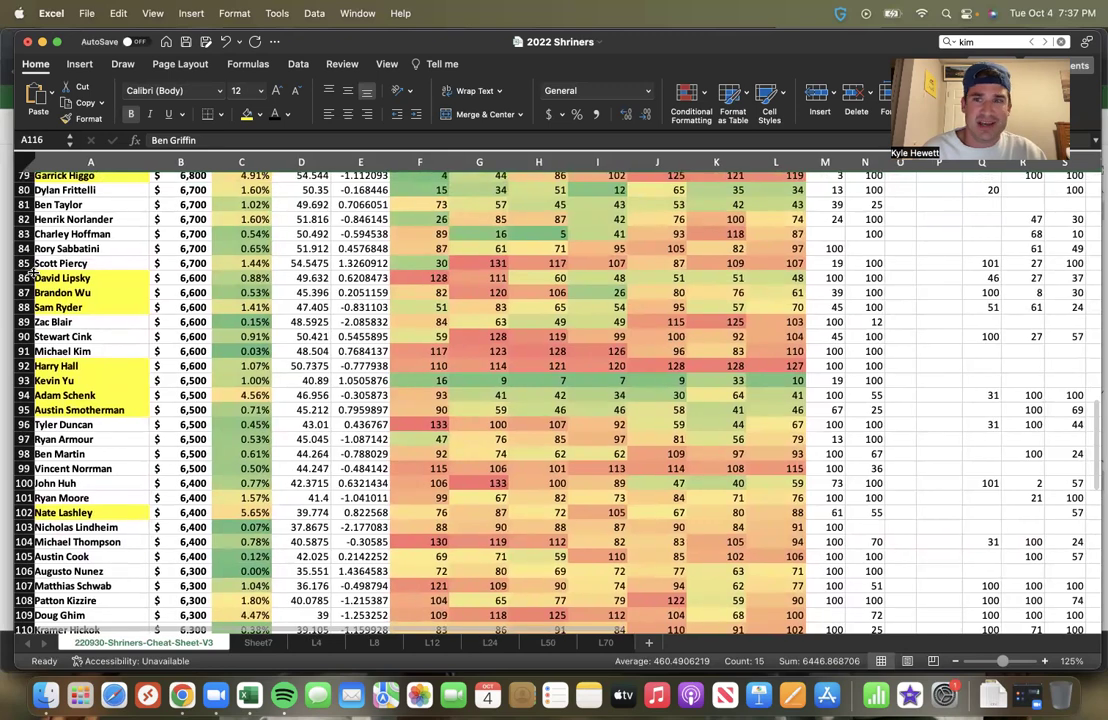
pyautogui.scroll(1, 31, 268)
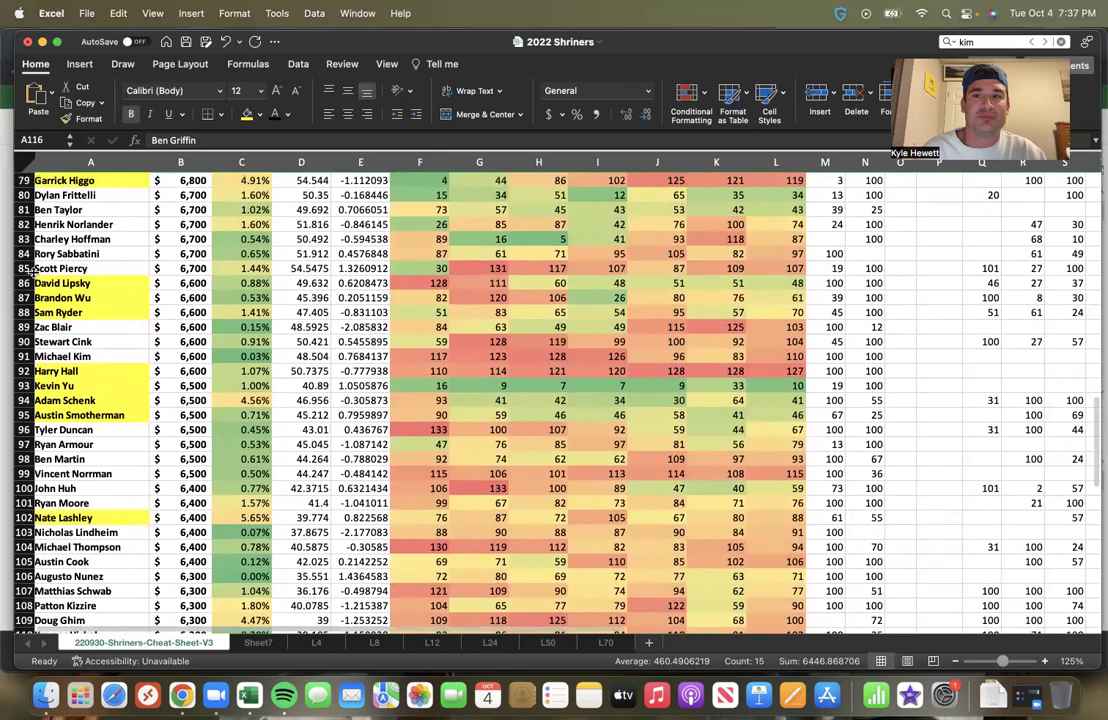
pyautogui.scroll(1, 31, 268)
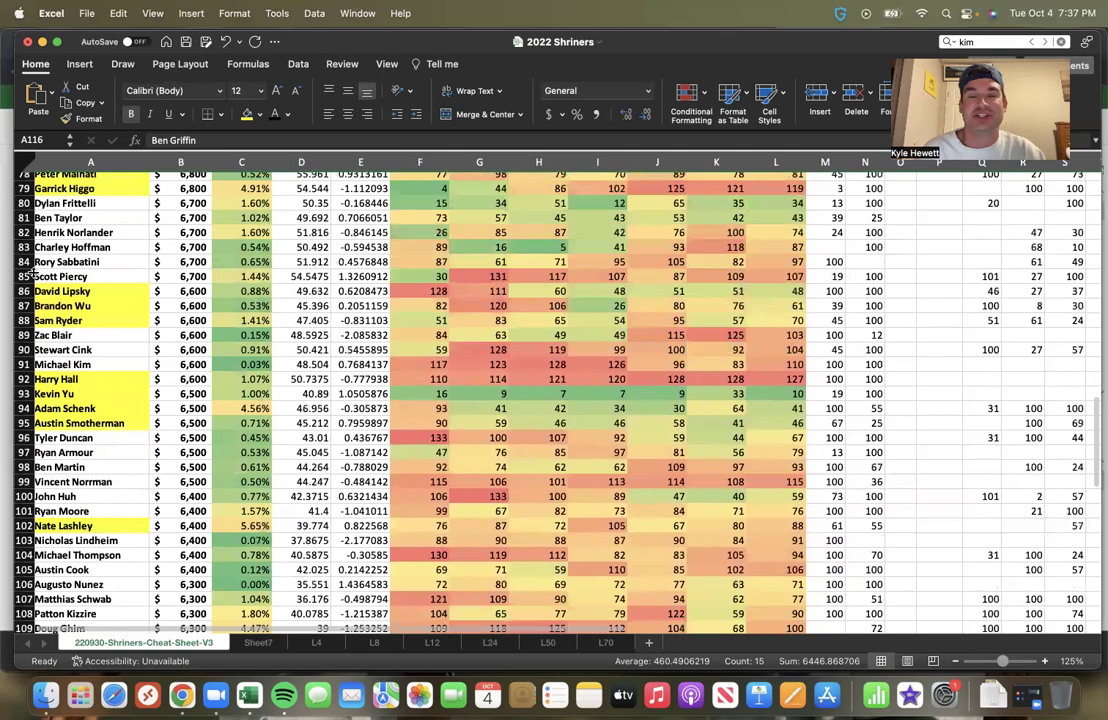
pyautogui.scroll(3, 33, 273)
pyautogui.scroll(1, 33, 272)
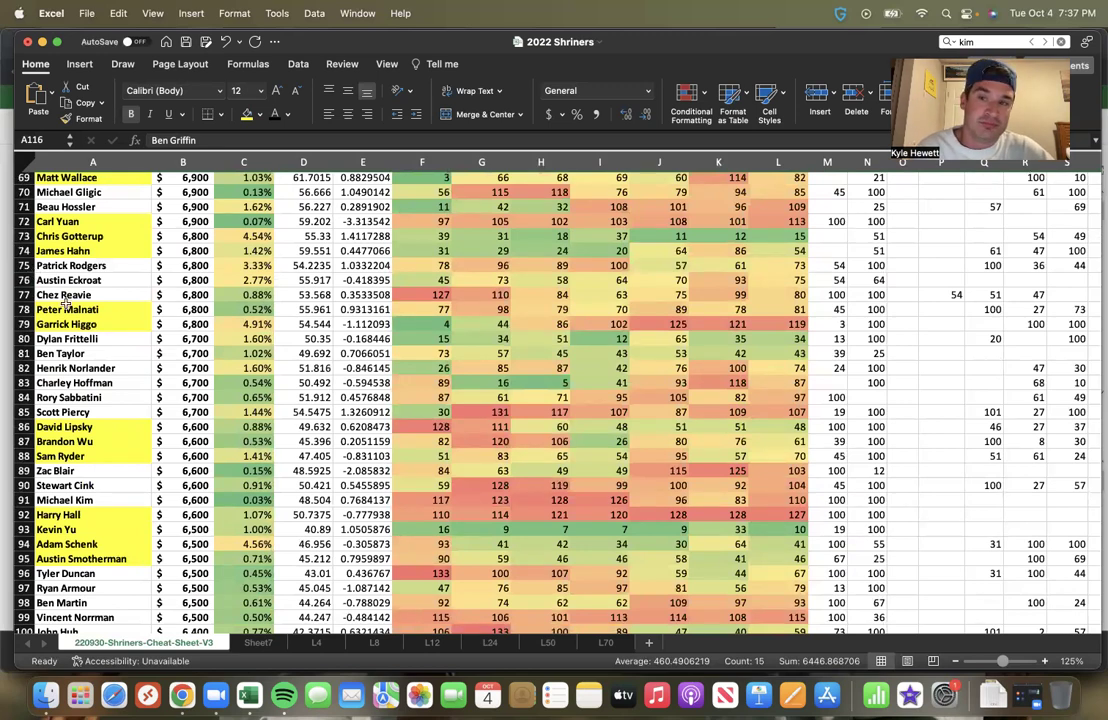
pyautogui.scroll(-3, 66, 305)
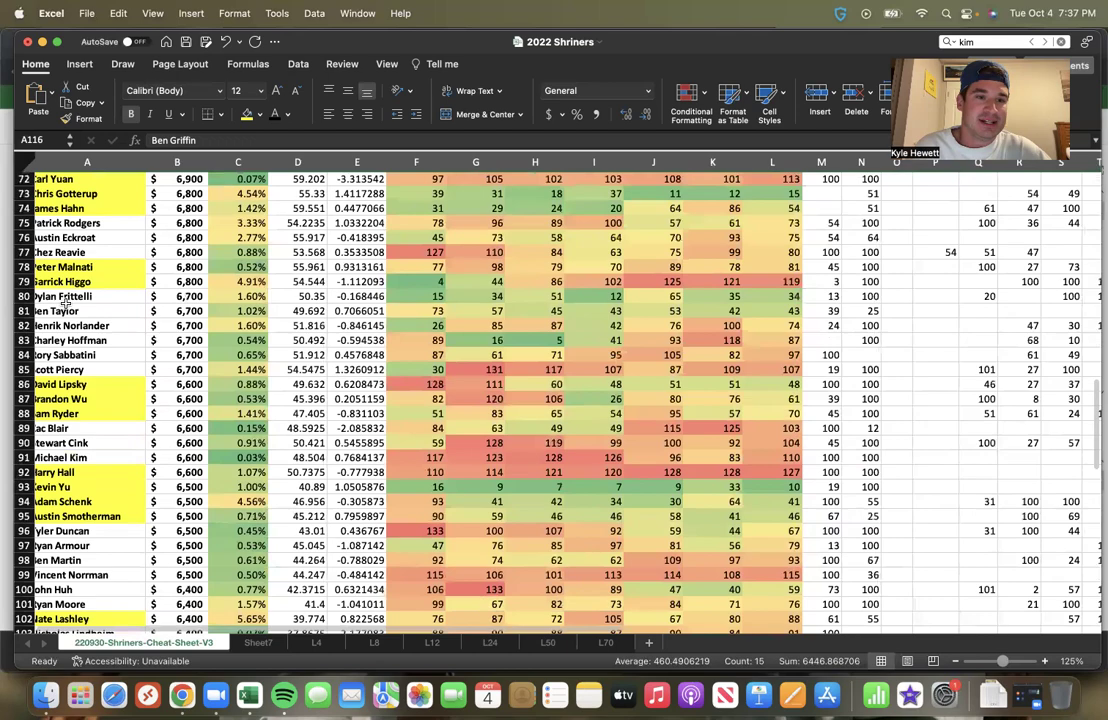
pyautogui.scroll(-7, 66, 306)
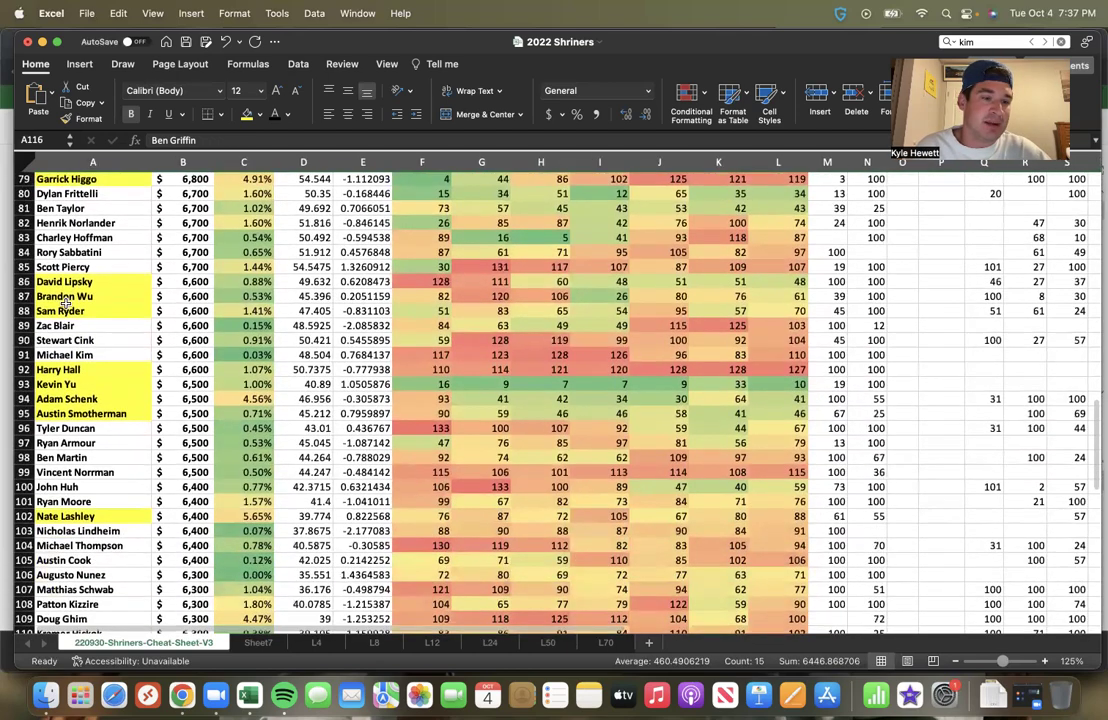
pyautogui.scroll(-4, 66, 300)
pyautogui.scroll(19, 66, 300)
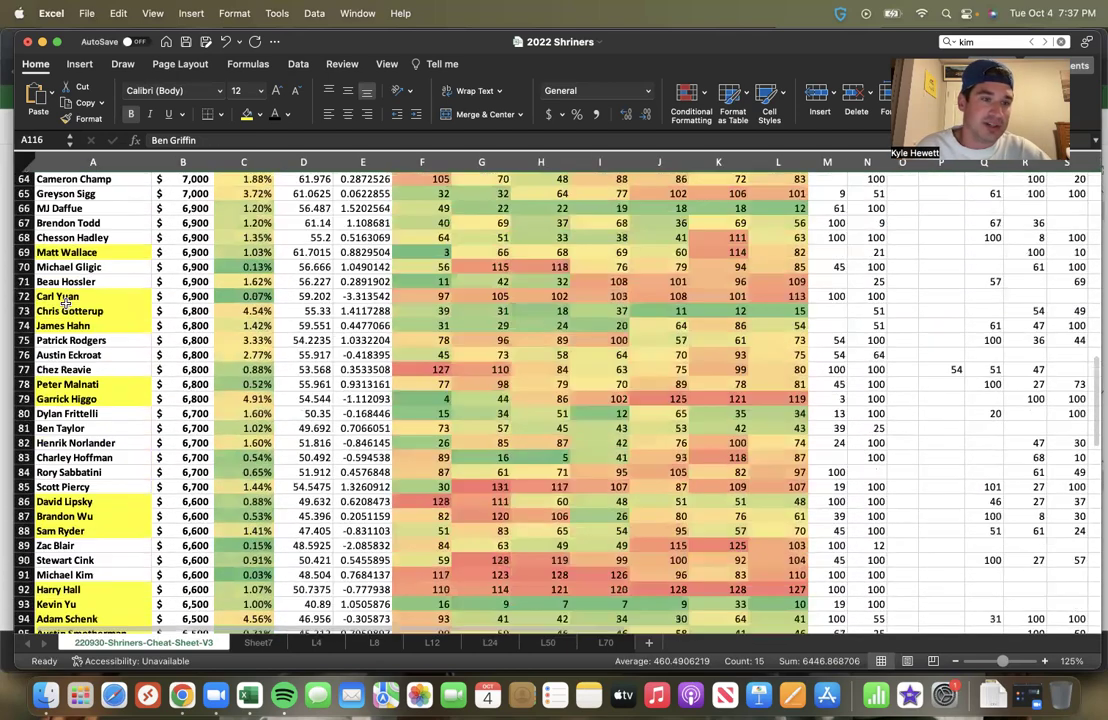
pyautogui.scroll(7, 74, 318)
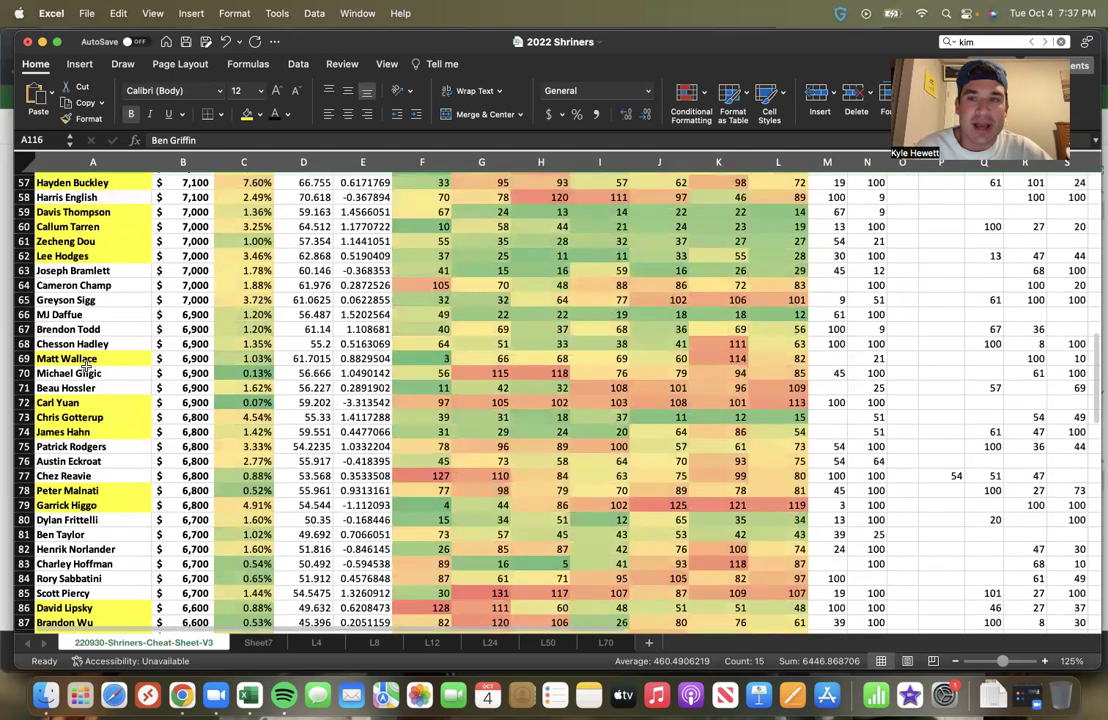
pyautogui.scroll(-1, 86, 366)
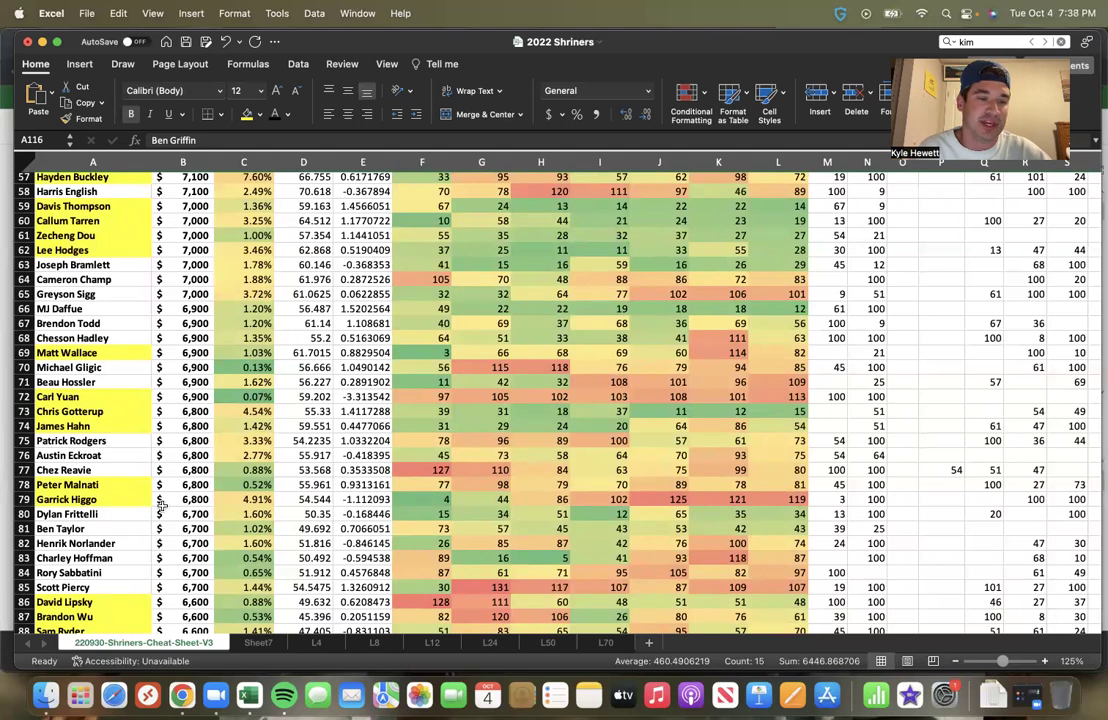
pyautogui.scroll(-5, 161, 505)
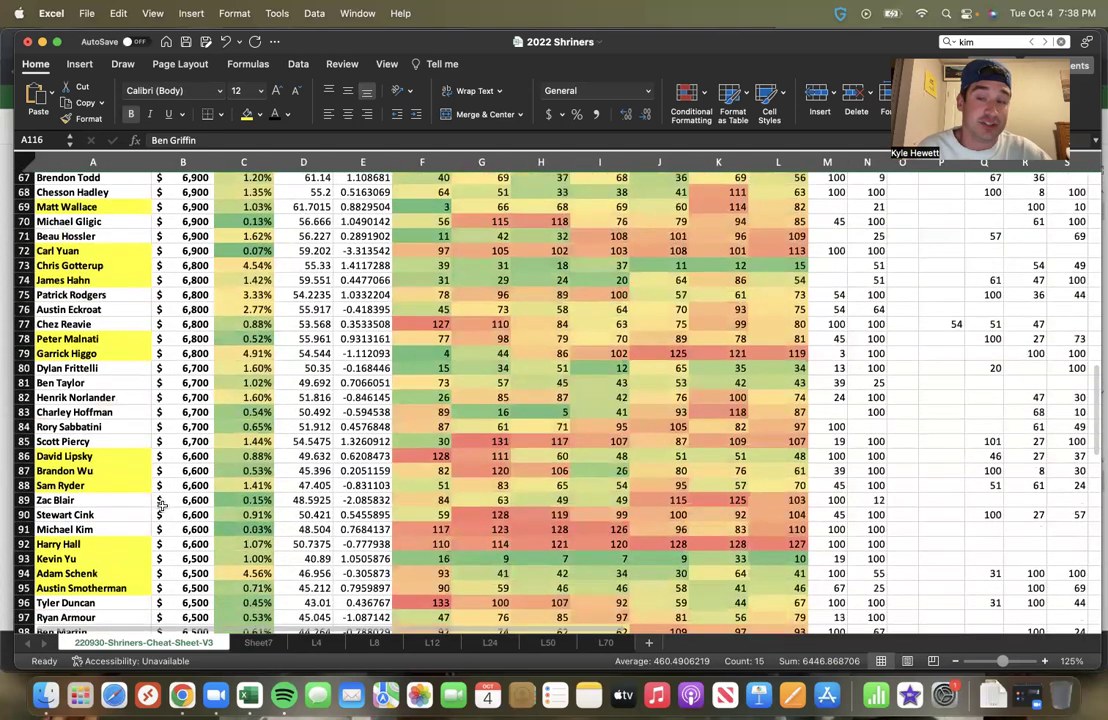
# Step: Go through the highlighted $6,600 golfers in rows 86 to 88 one row at a time, ending with the $6,500 golfer in row 94
pyautogui.click(22, 470)
pyautogui.click(22, 478)
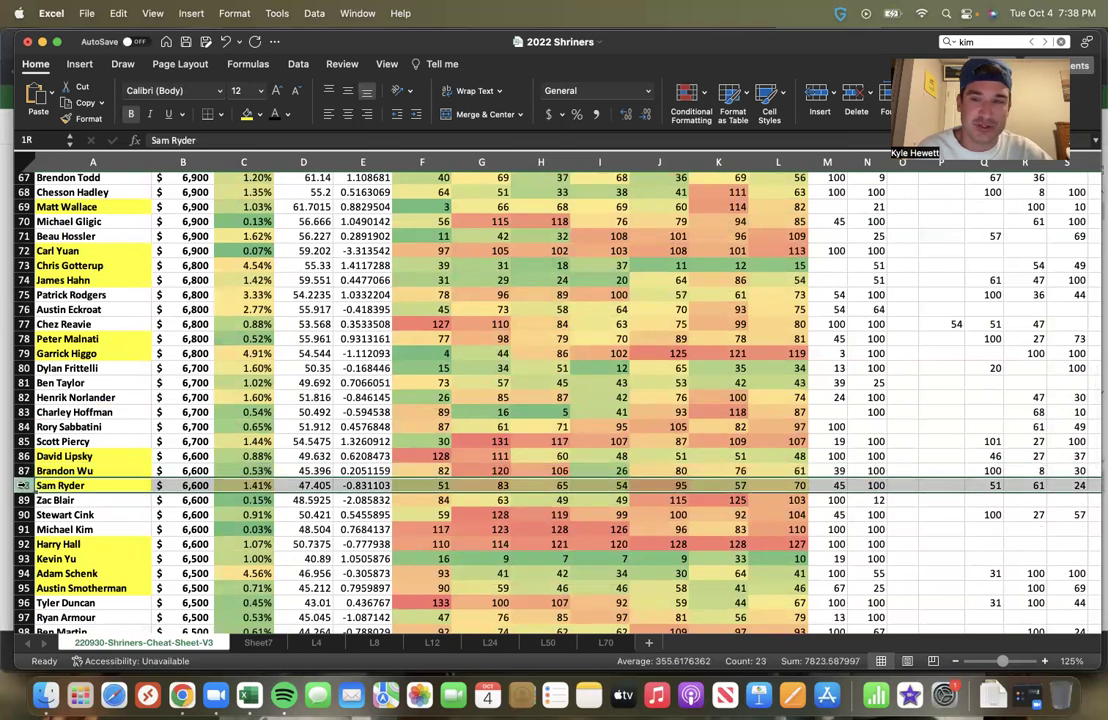
pyautogui.click(22, 470)
pyautogui.click(22, 456)
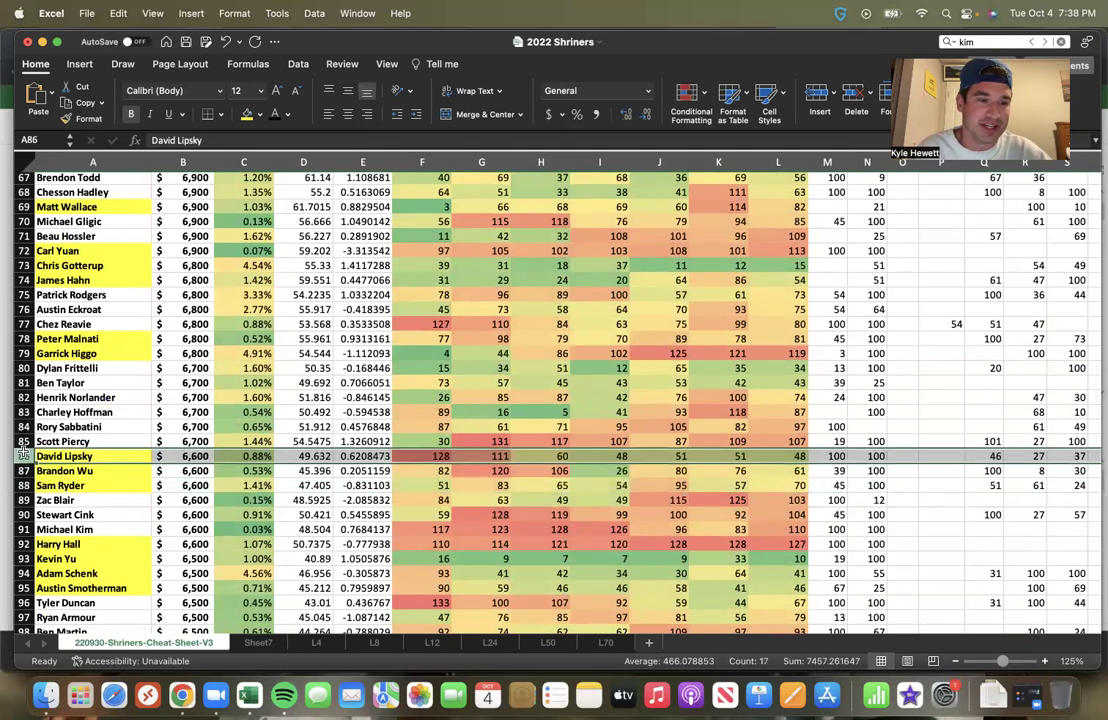
pyautogui.scroll(-5, 88, 513)
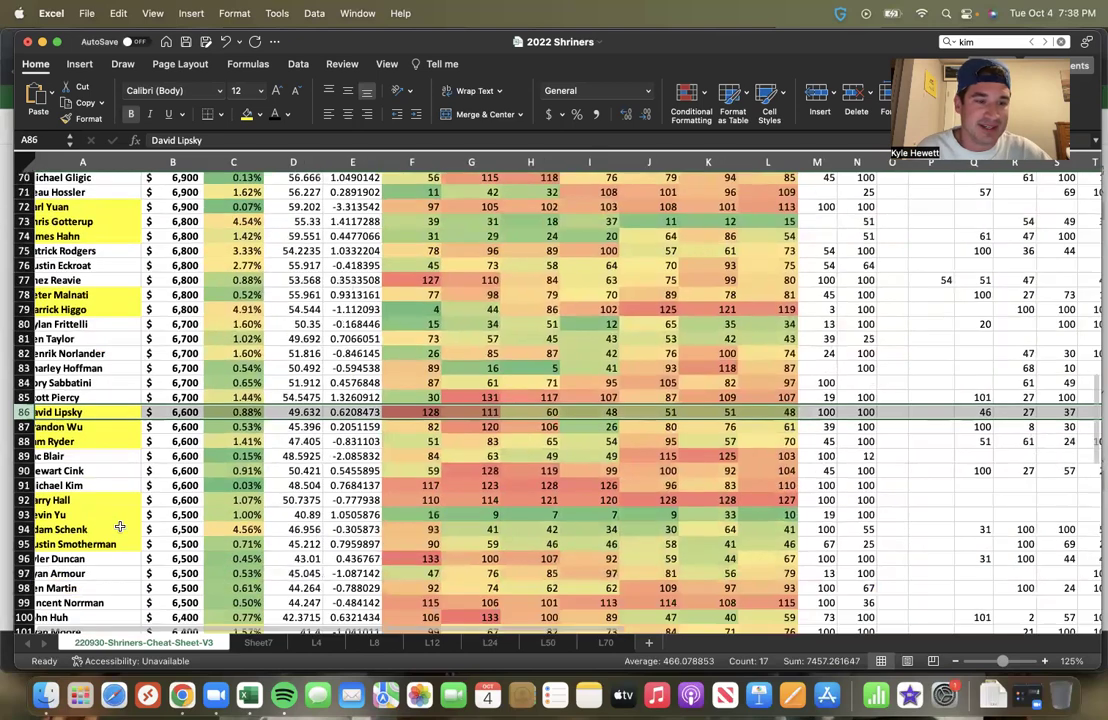
pyautogui.click(22, 460)
pyautogui.click(33, 489)
pyautogui.click(25, 504)
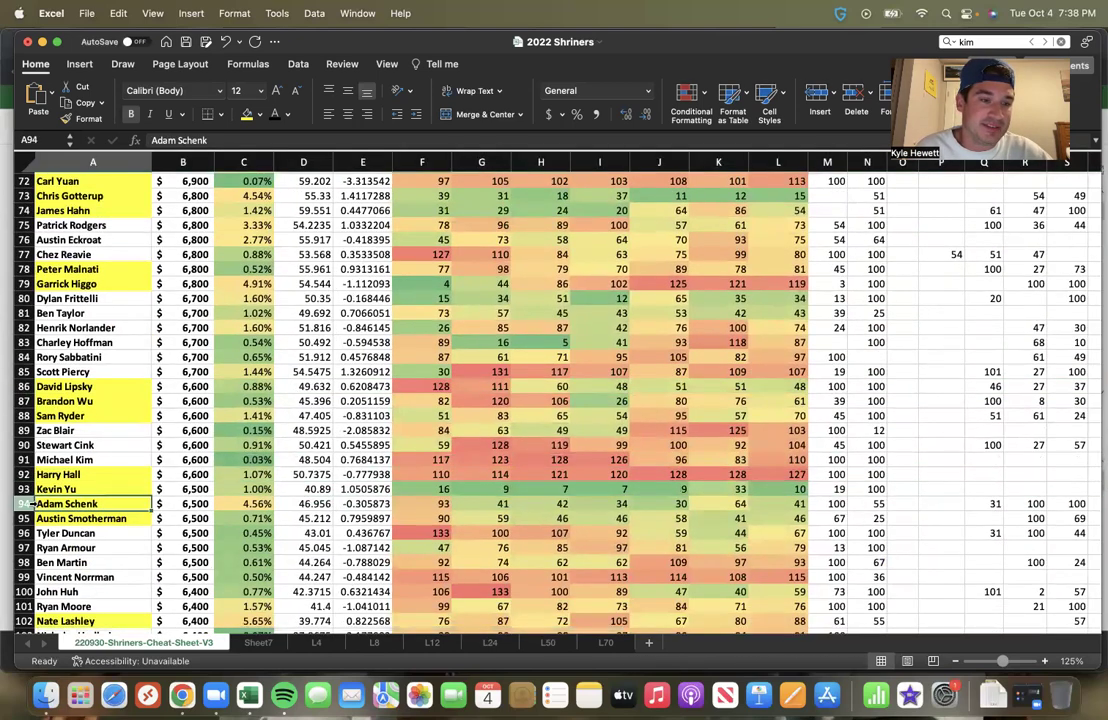
# Step: Check the row 113 golfer's projected ownership in C113 and compare the full row with row 114
pyautogui.scroll(-2, 55, 504)
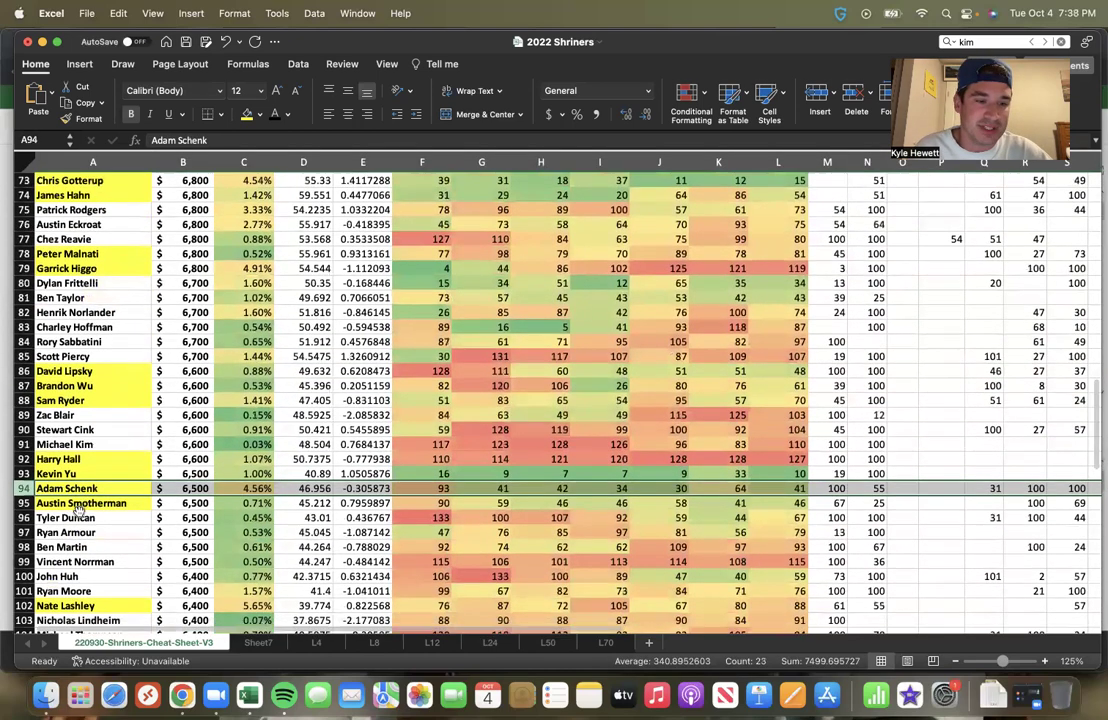
pyautogui.scroll(-8, 80, 511)
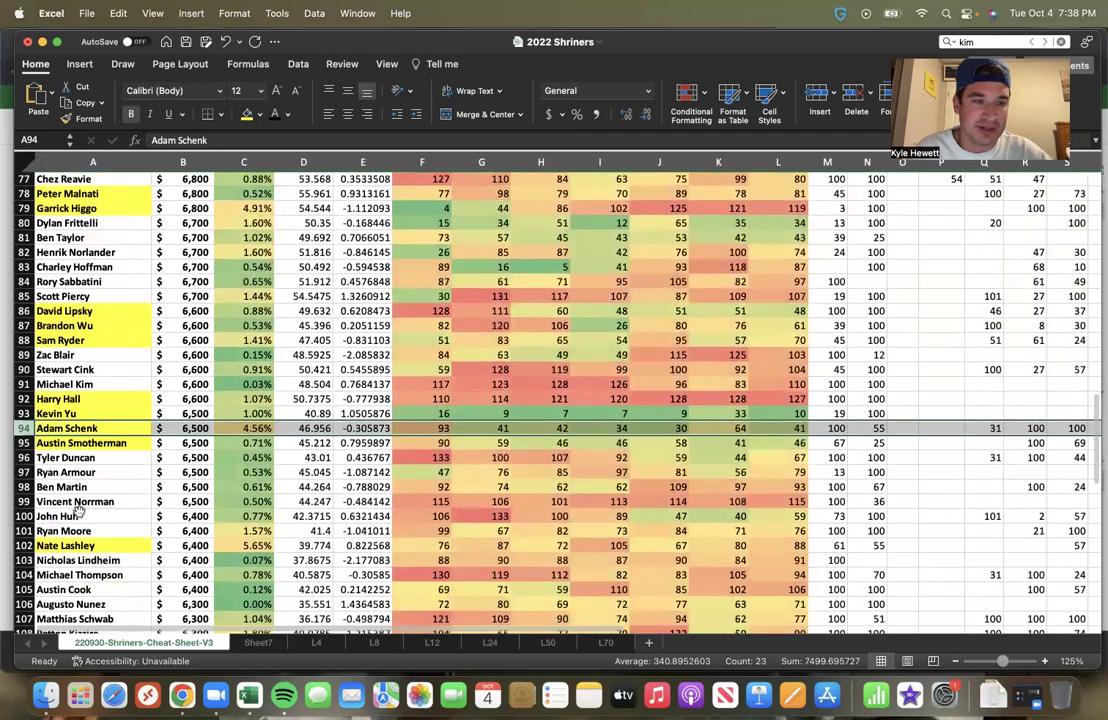
pyautogui.scroll(-17, 80, 511)
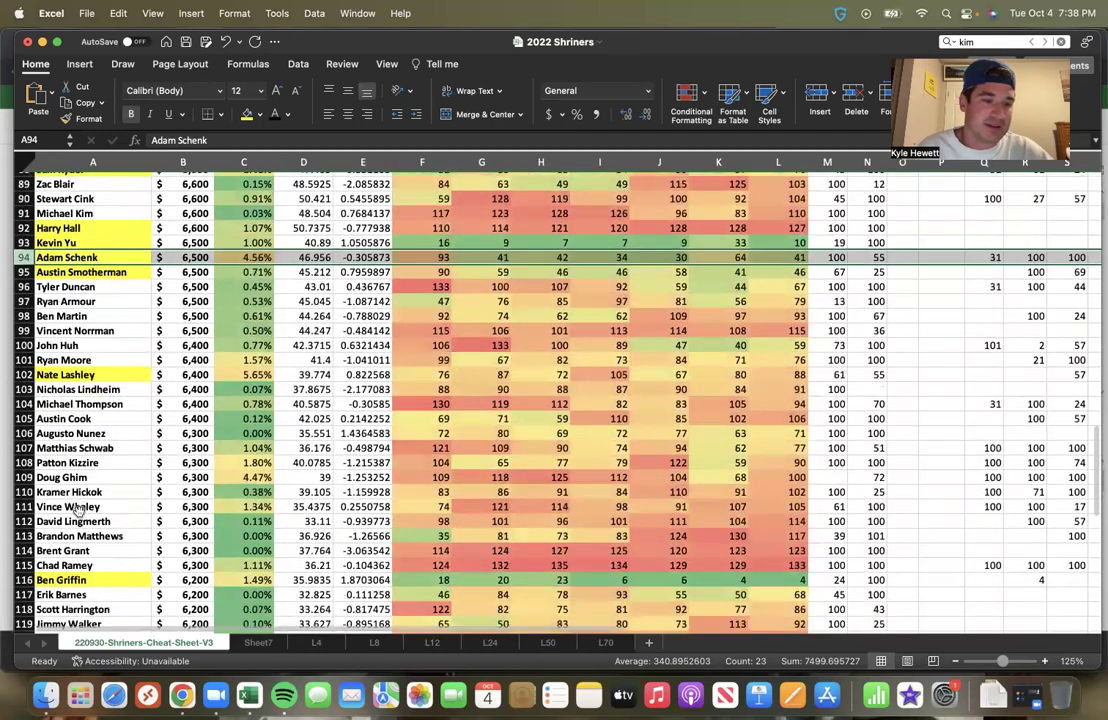
pyautogui.scroll(-1, 80, 511)
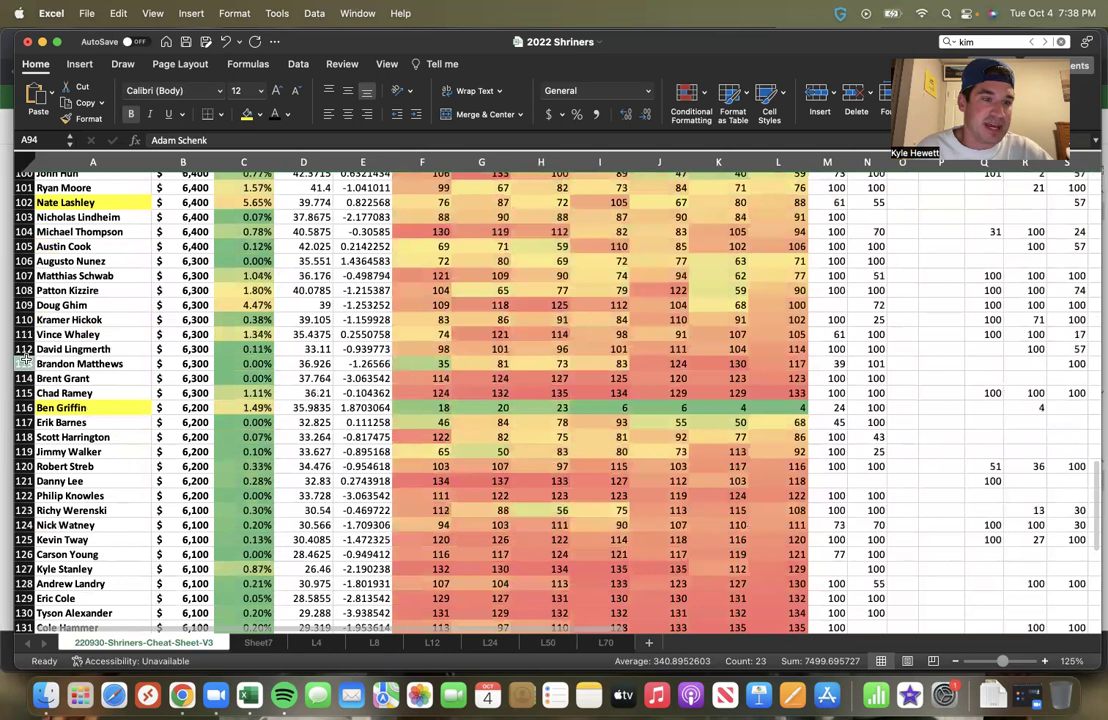
pyautogui.click(25, 363)
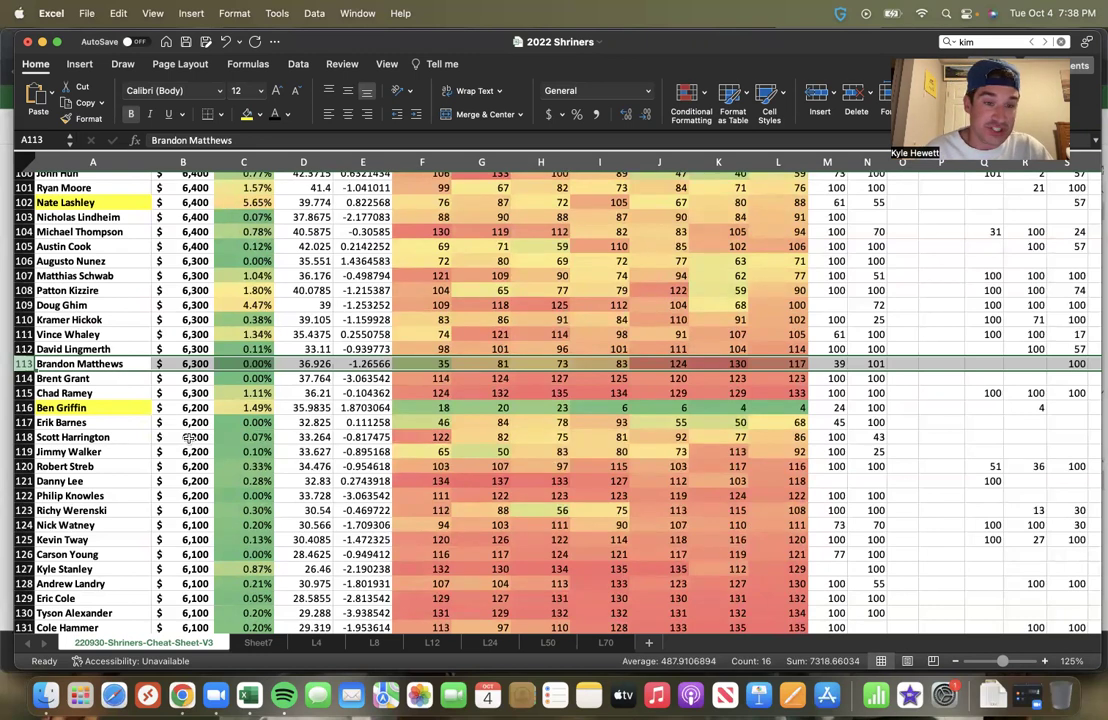
pyautogui.click(232, 364)
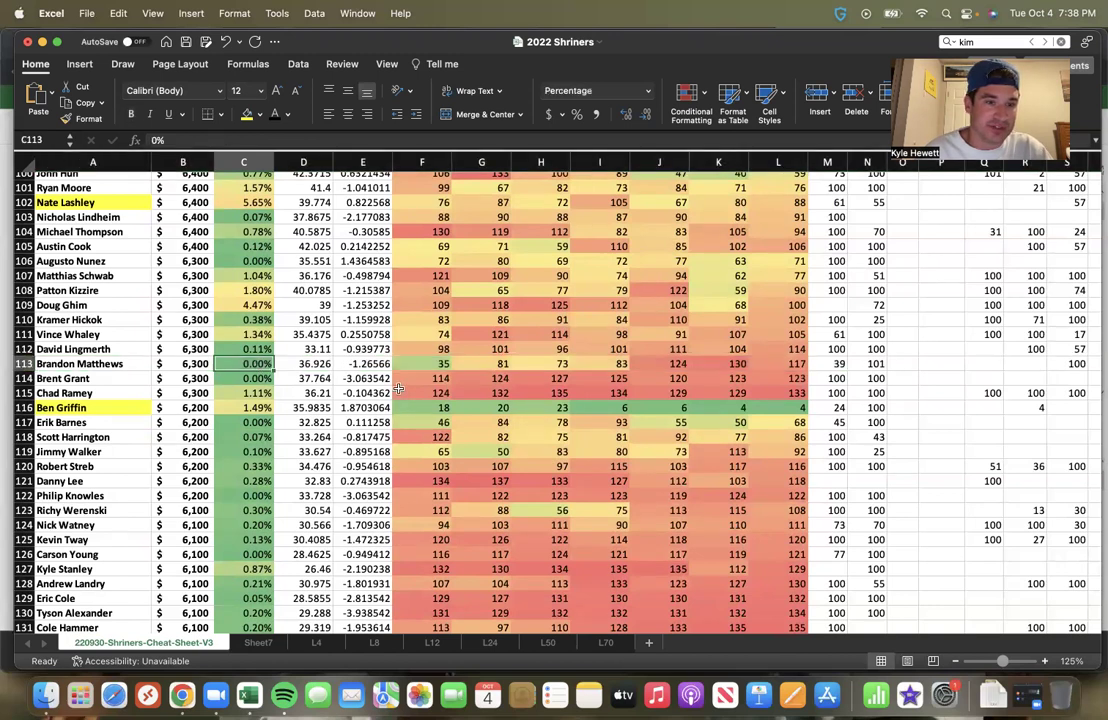
pyautogui.click(22, 364)
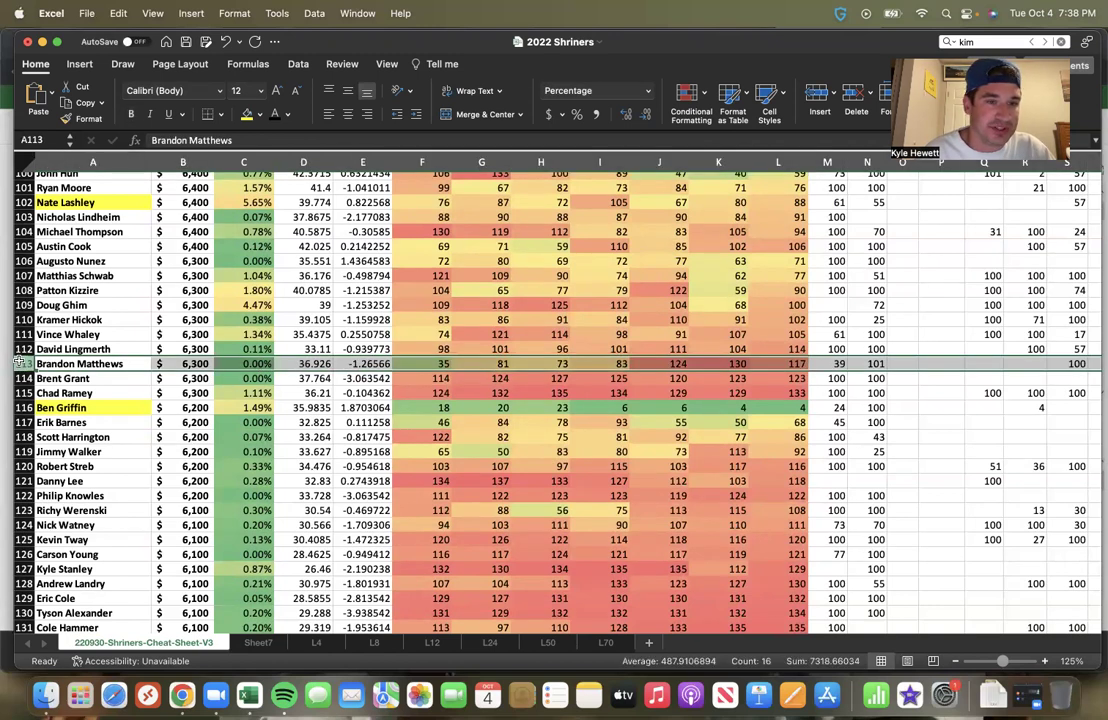
pyautogui.click(247, 363)
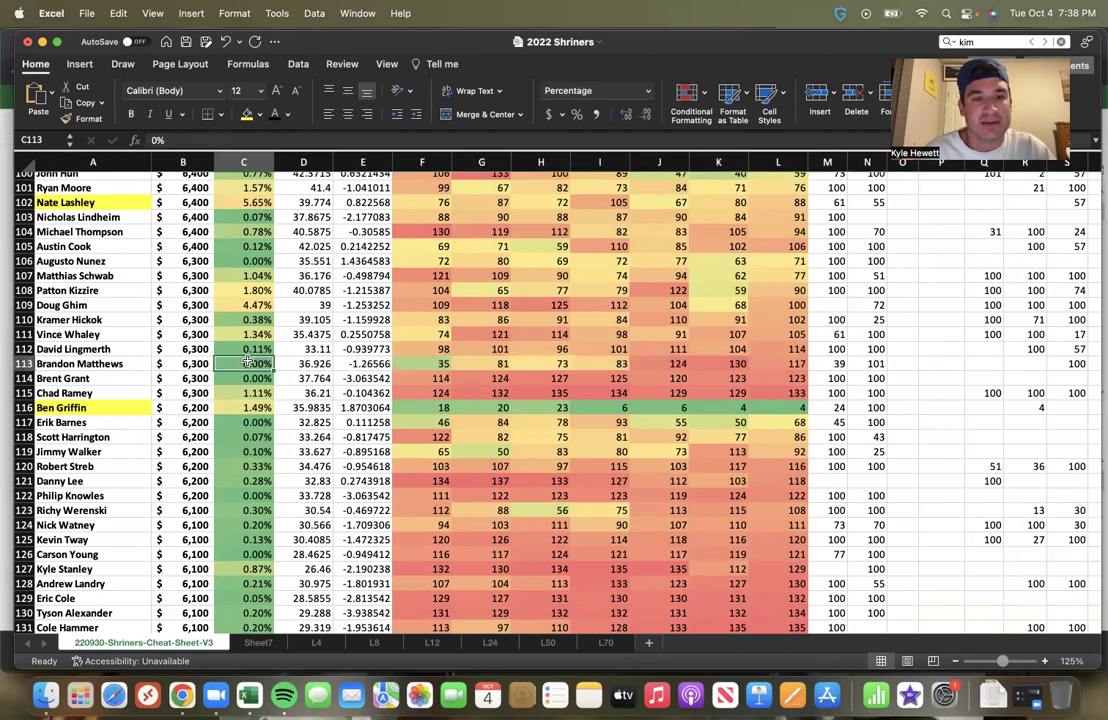
pyautogui.click(22, 364)
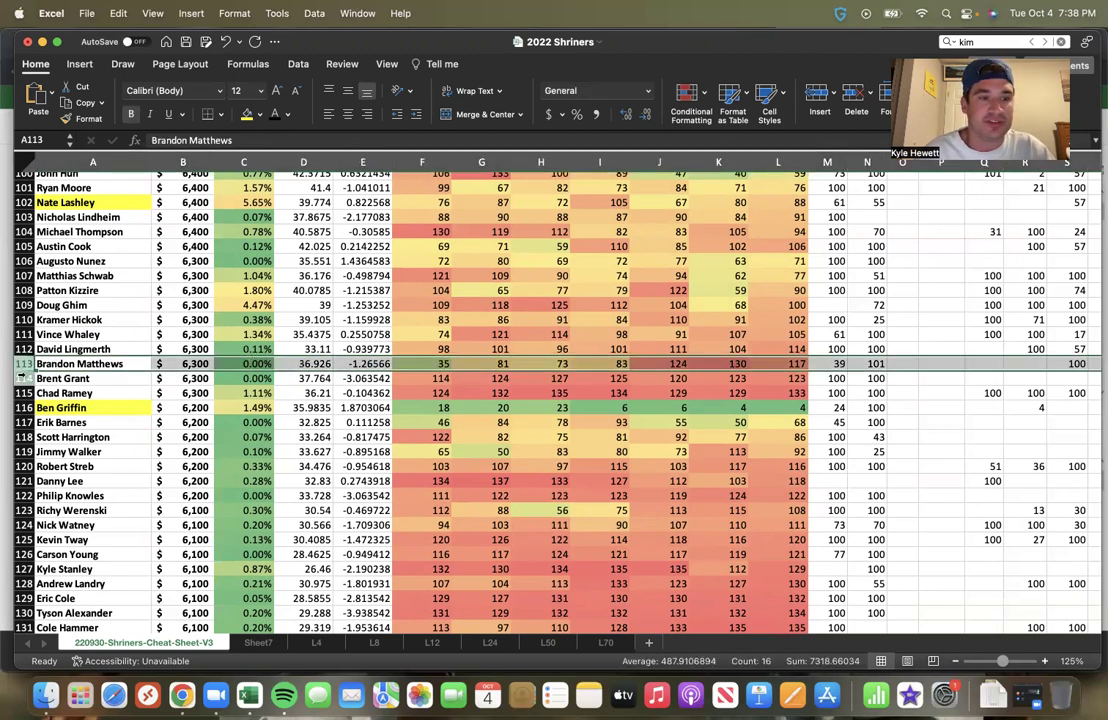
pyautogui.click(21, 378)
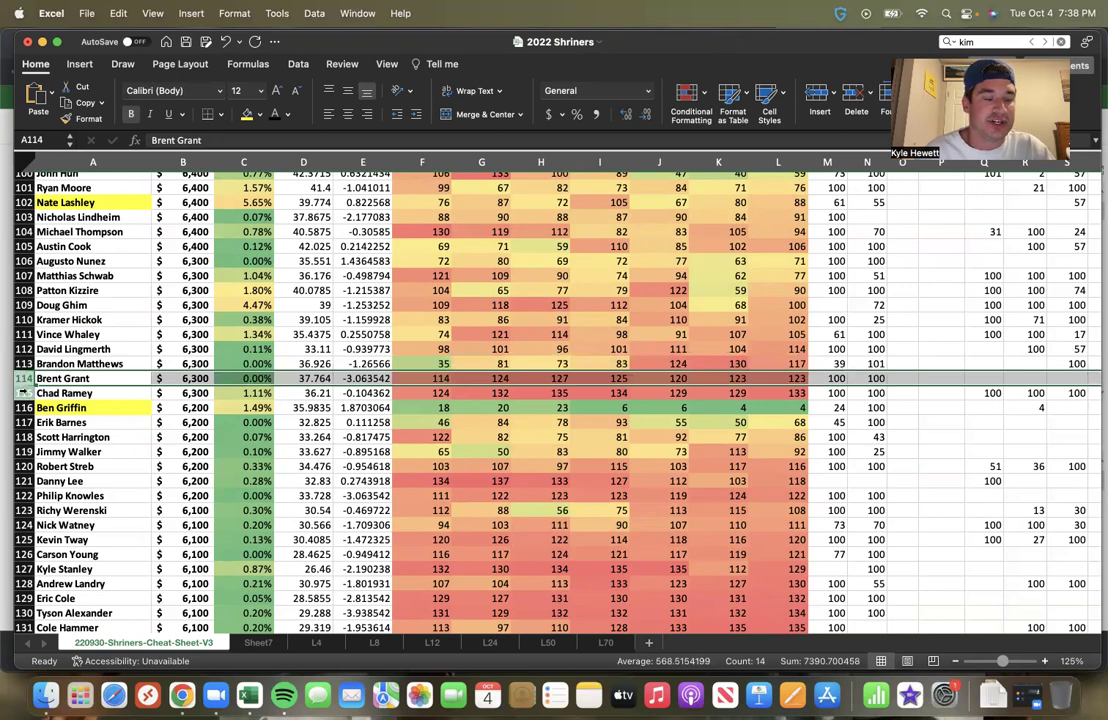
pyautogui.click(22, 364)
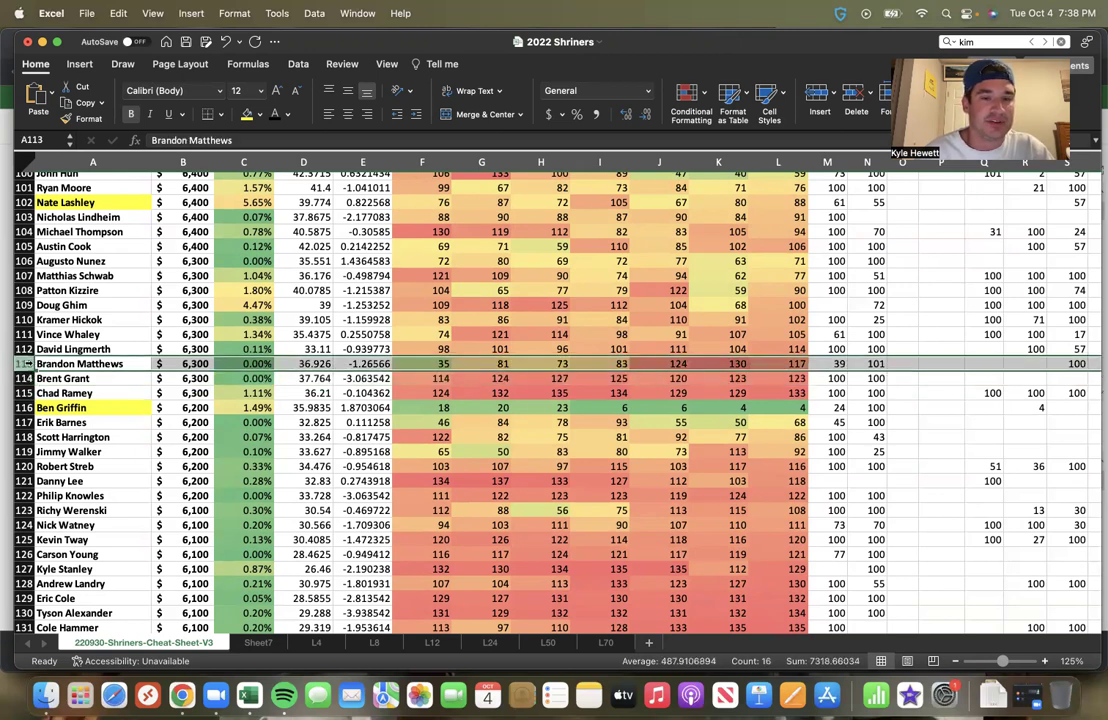
# Step: Return to the highest-salaried golfers and compare the $9,700 golfer in row 6 with the $9,500 golfer in row 7
pyautogui.scroll(-2, 78, 400)
pyautogui.scroll(5, 86, 457)
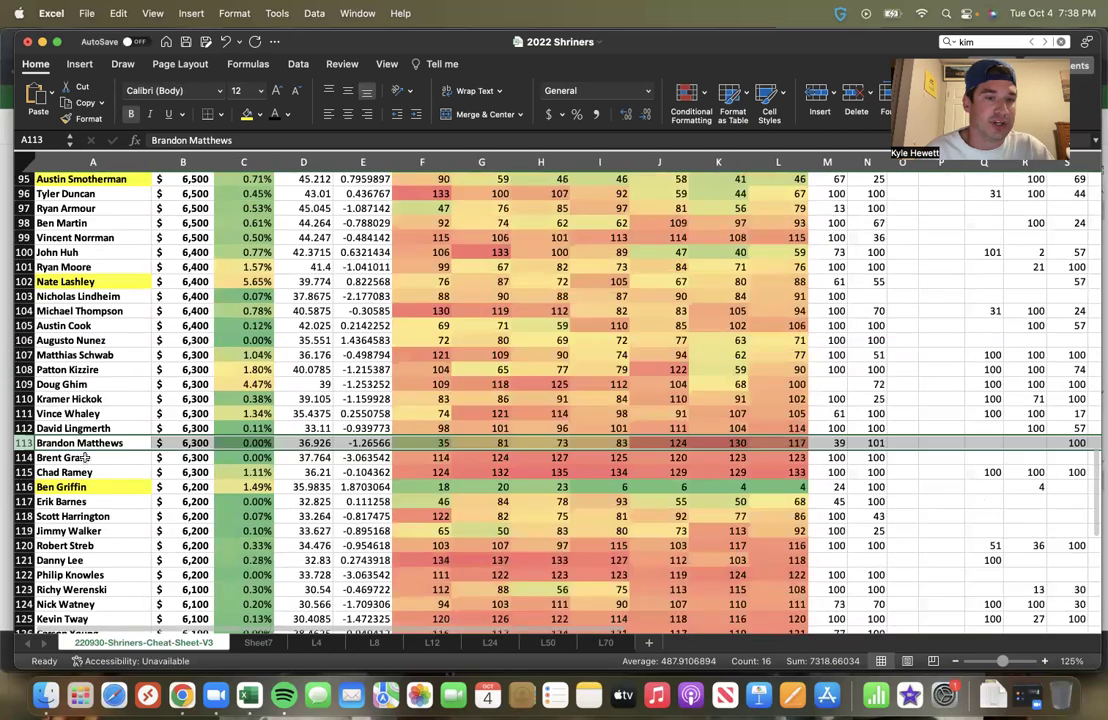
pyautogui.scroll(20, 74, 395)
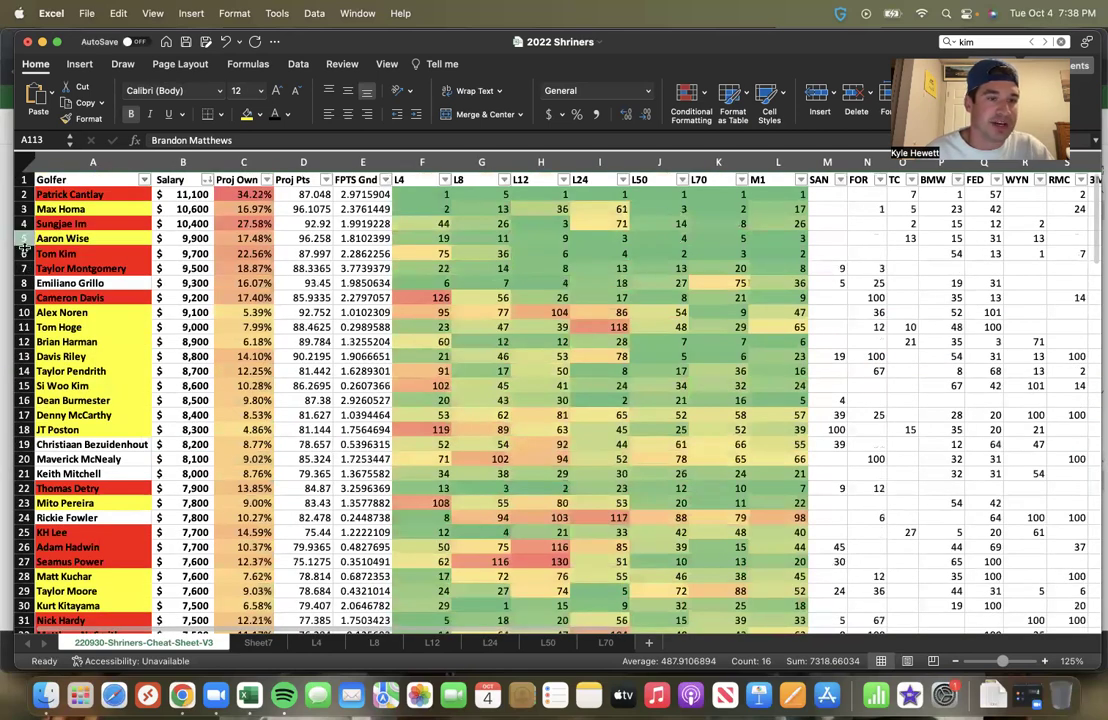
pyautogui.click(22, 254)
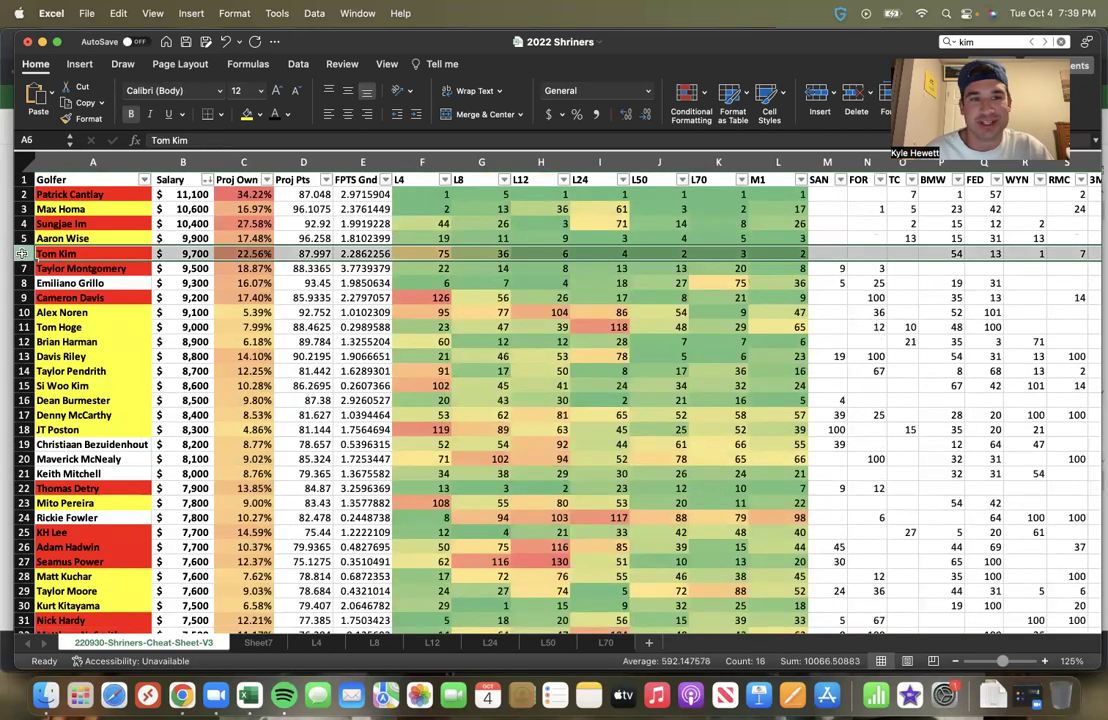
pyautogui.click(22, 266)
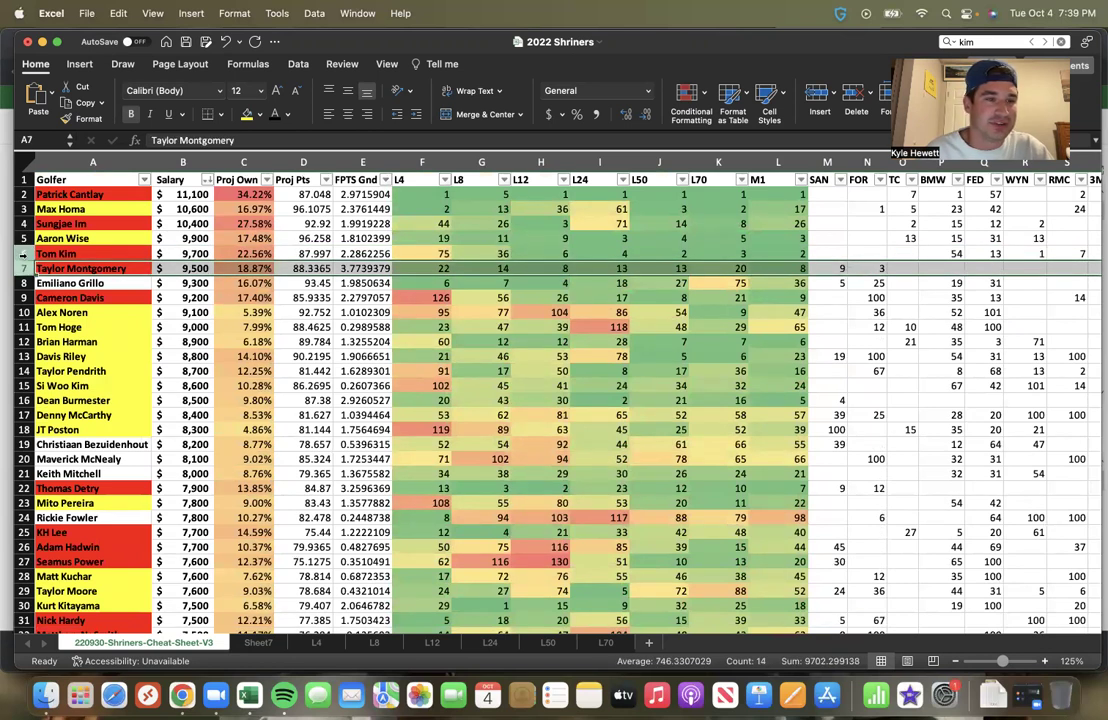
pyautogui.click(22, 254)
pyautogui.click(22, 266)
pyautogui.moveTo(22, 266)
pyautogui.mouseDown()
pyautogui.moveTo(22, 256)
pyautogui.moveTo(19, 285)
pyautogui.mouseUp()
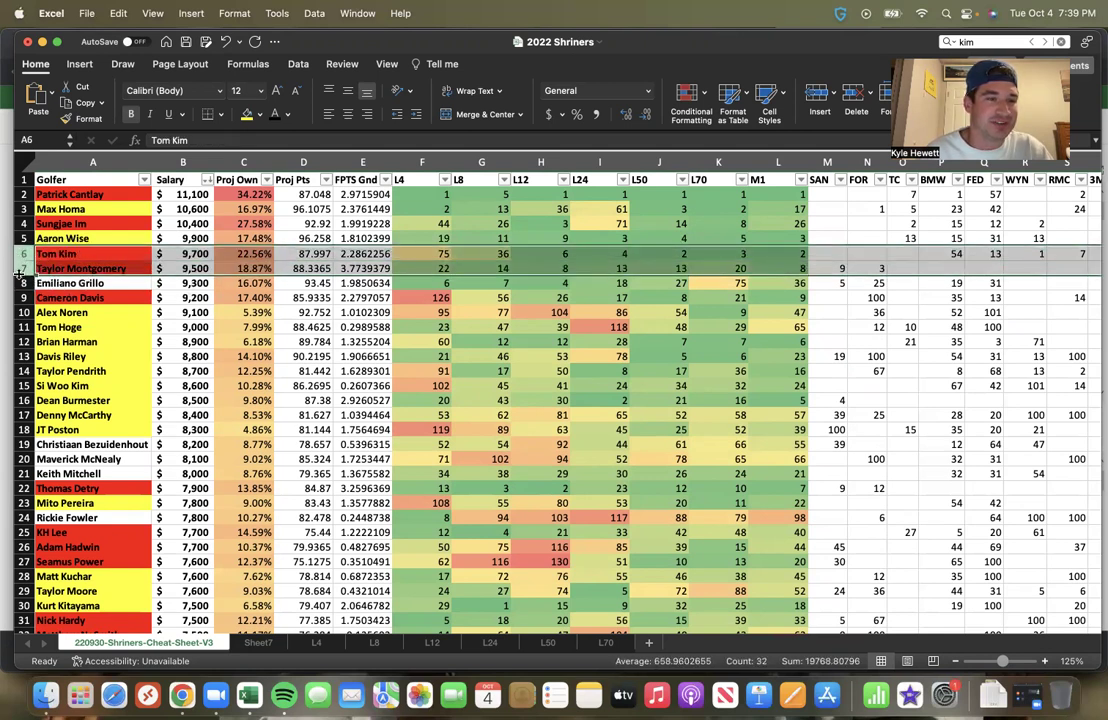
pyautogui.click(22, 268)
pyautogui.click(21, 255)
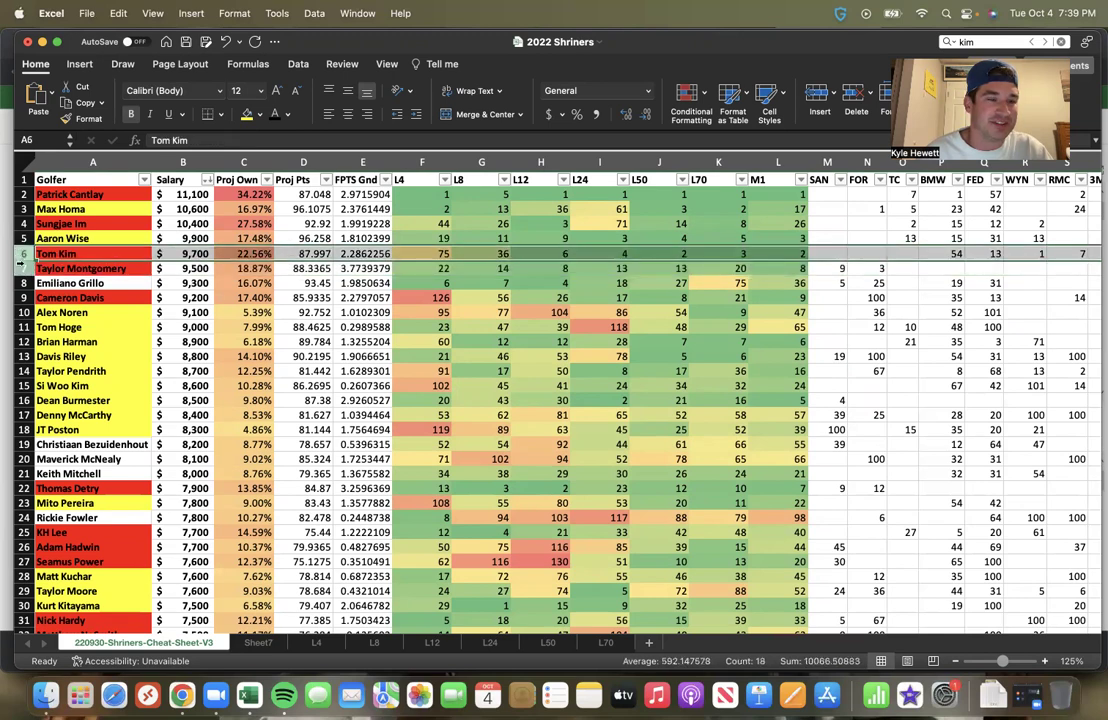
pyautogui.click(22, 268)
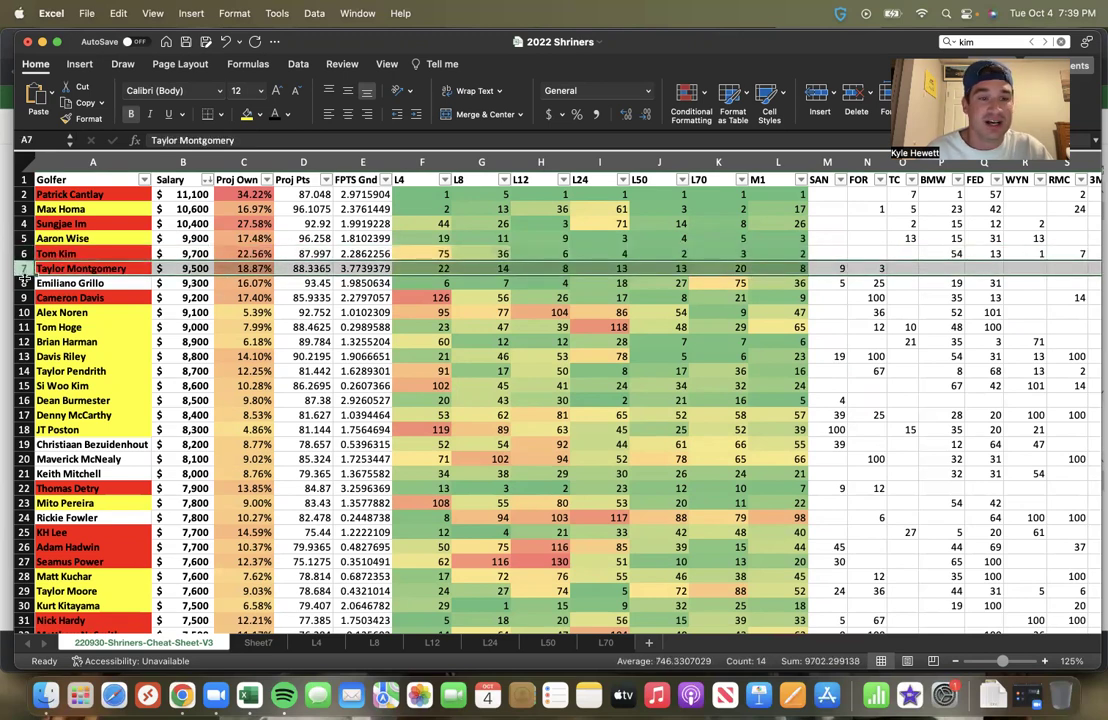
# Step: Skim the golfers down to the $6,400 range, and select rows 6 and 7 together to compare the $9,700 and $9,500 golfers
pyautogui.scroll(-5, 102, 308)
pyautogui.scroll(-15, 102, 308)
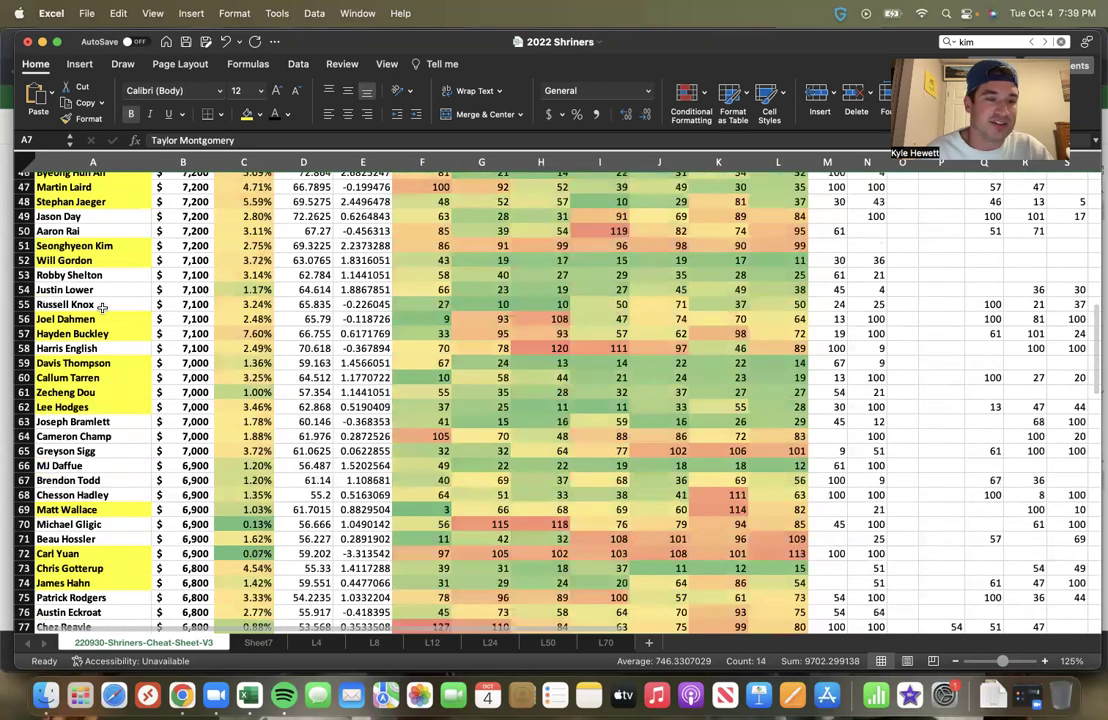
pyautogui.scroll(-7, 102, 308)
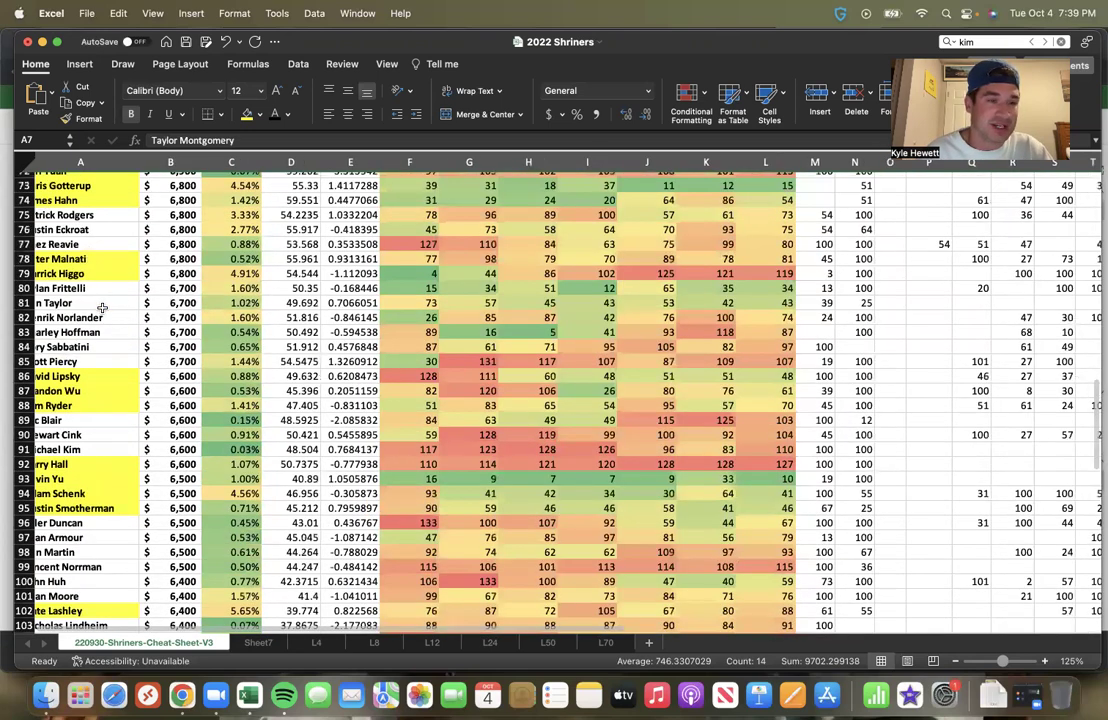
pyautogui.scroll(15, 102, 308)
pyautogui.scroll(10, 102, 308)
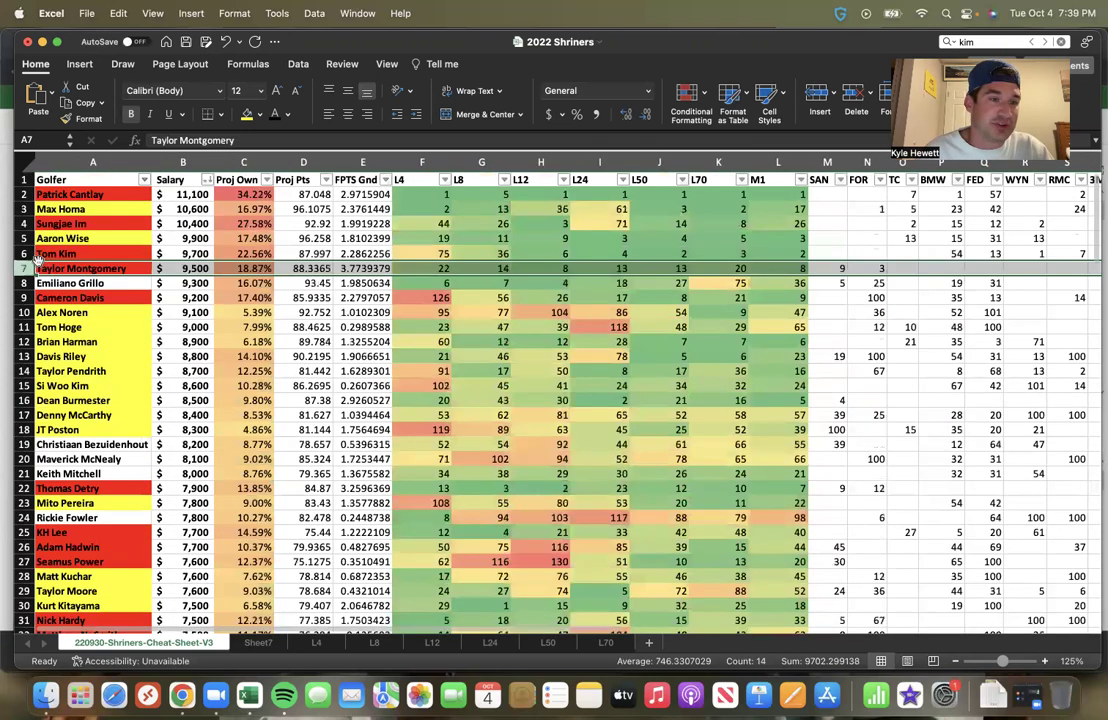
pyautogui.click(23, 254)
pyautogui.moveTo(23, 258); pyautogui.dragTo(22, 268)
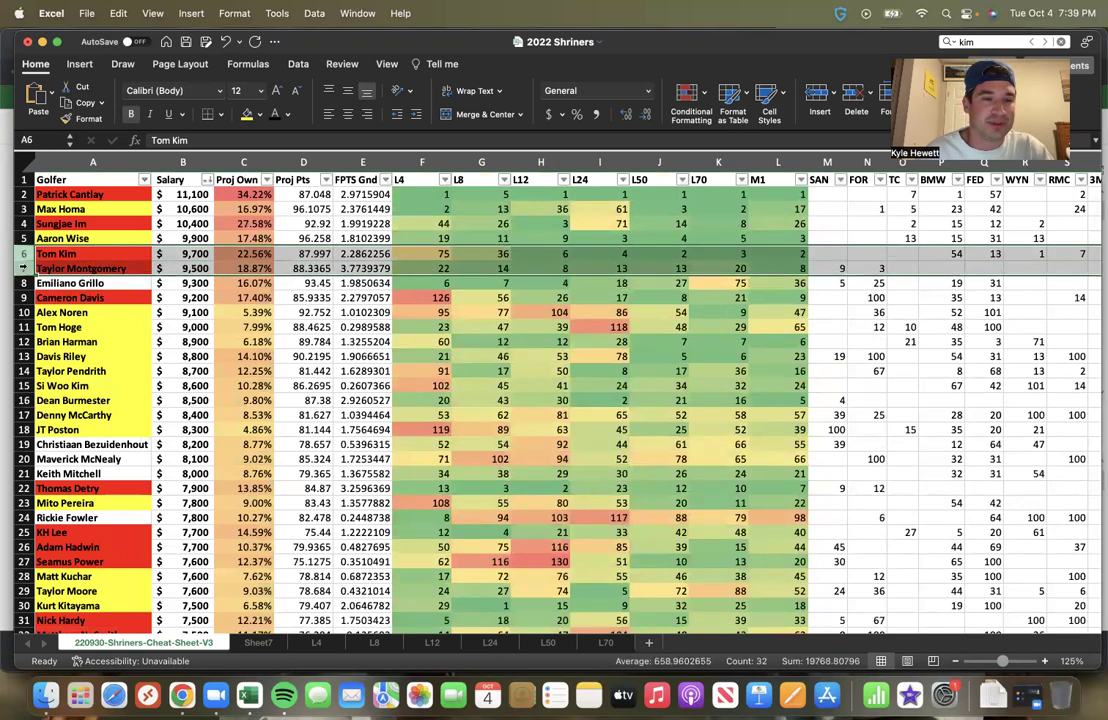
# Step: Scan the highlighted golfers priced from $7,500 down to $6,400 and return to the highest-salaried golfers
pyautogui.scroll(-10, 137, 310)
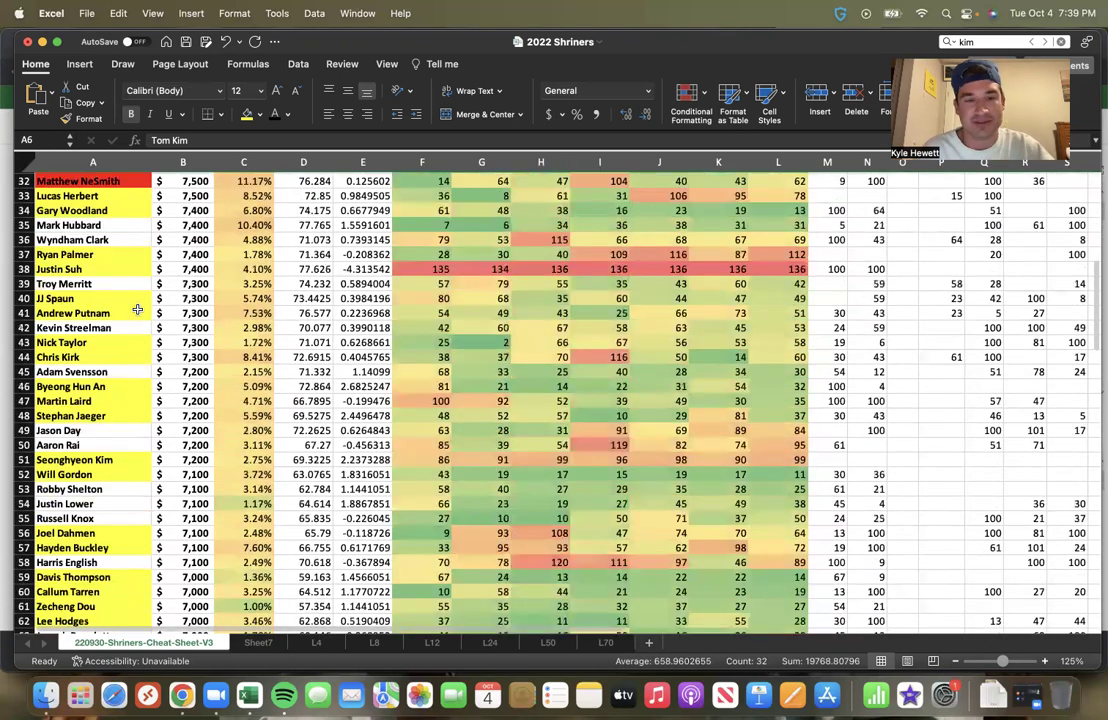
pyautogui.scroll(-14, 137, 310)
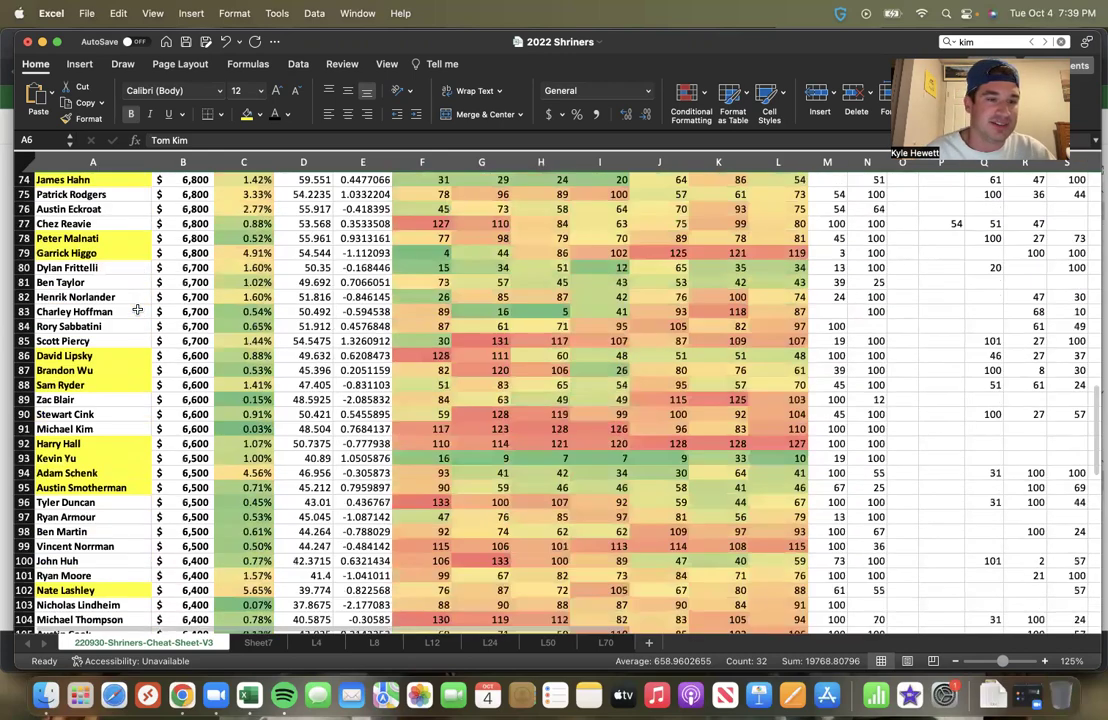
pyautogui.scroll(7, 137, 311)
pyautogui.scroll(18, 137, 310)
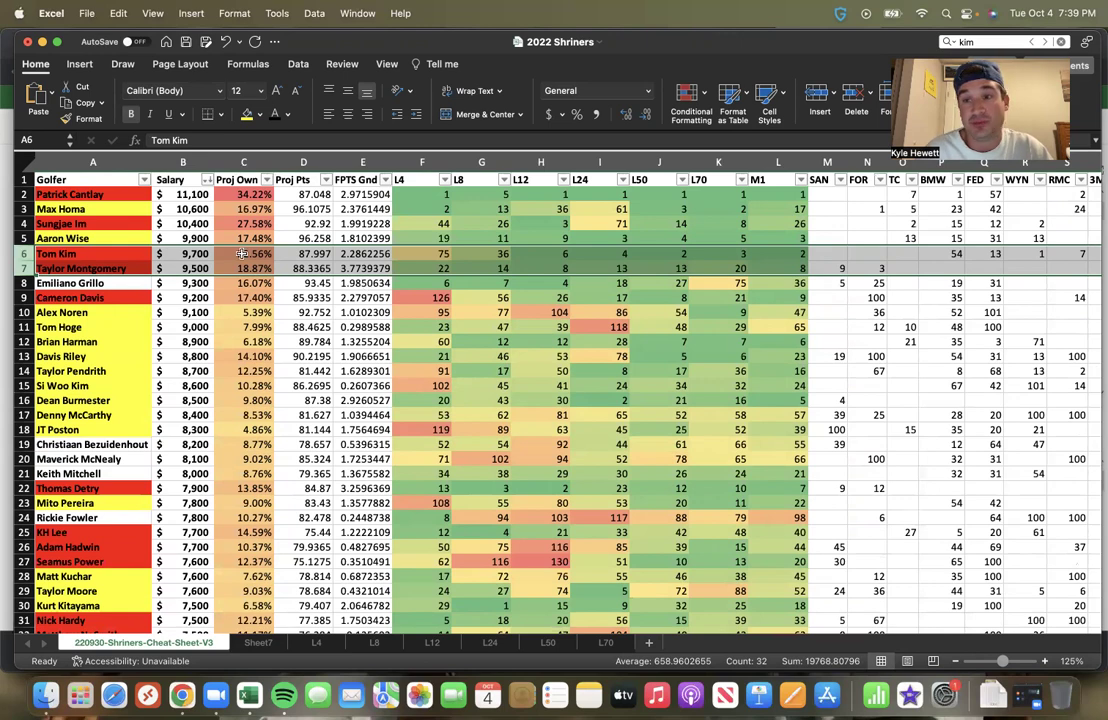
# Step: Look through the entire golfer list down to the $6,000 salaries and check the projected ownership in C135
pyautogui.scroll(-5, 287, 300)
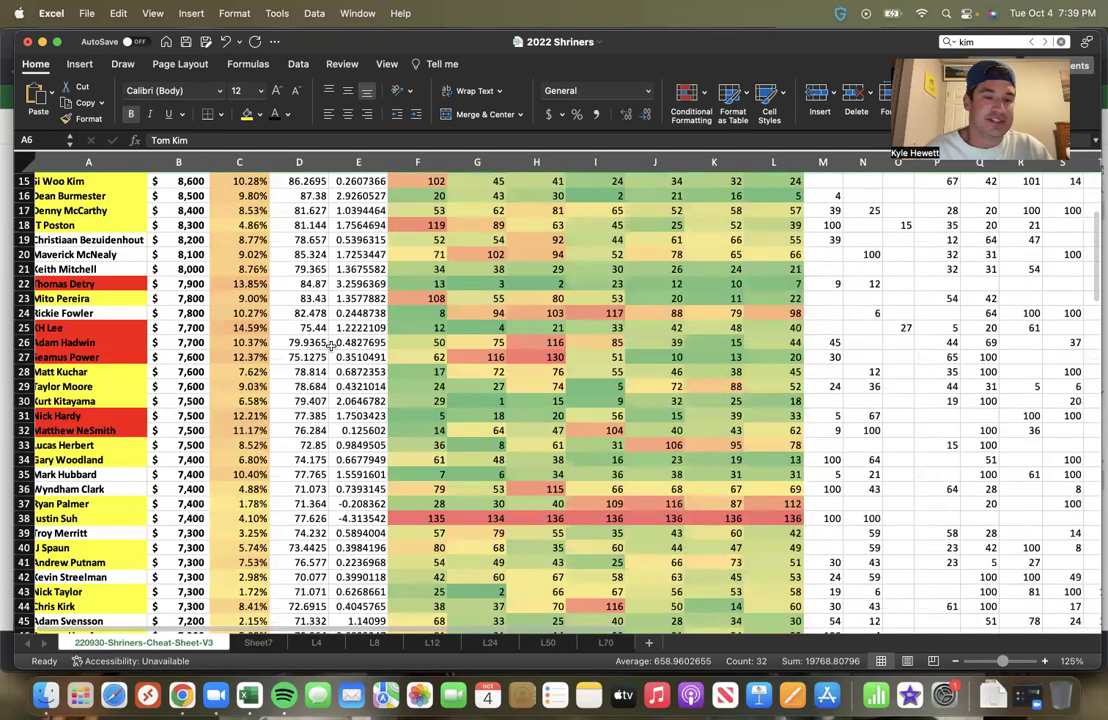
pyautogui.scroll(-20, 330, 345)
pyautogui.scroll(-8, 330, 345)
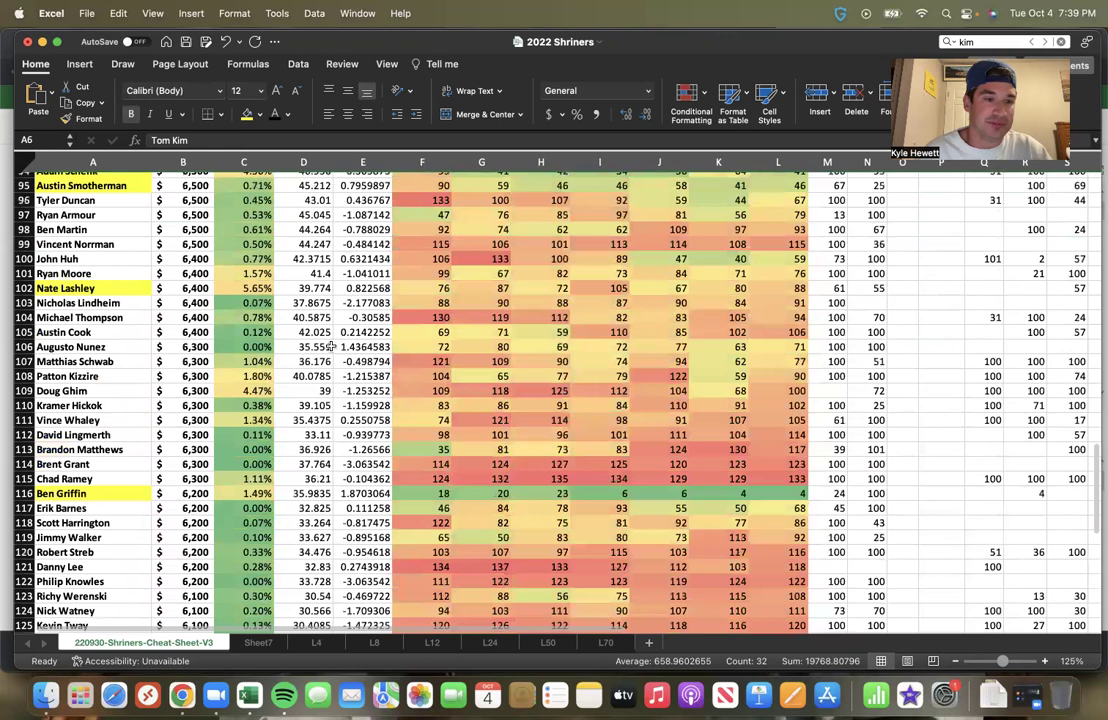
pyautogui.scroll(-12, 330, 345)
pyautogui.scroll(2, 331, 346)
pyautogui.click(268, 300)
pyautogui.scroll(2, 268, 300)
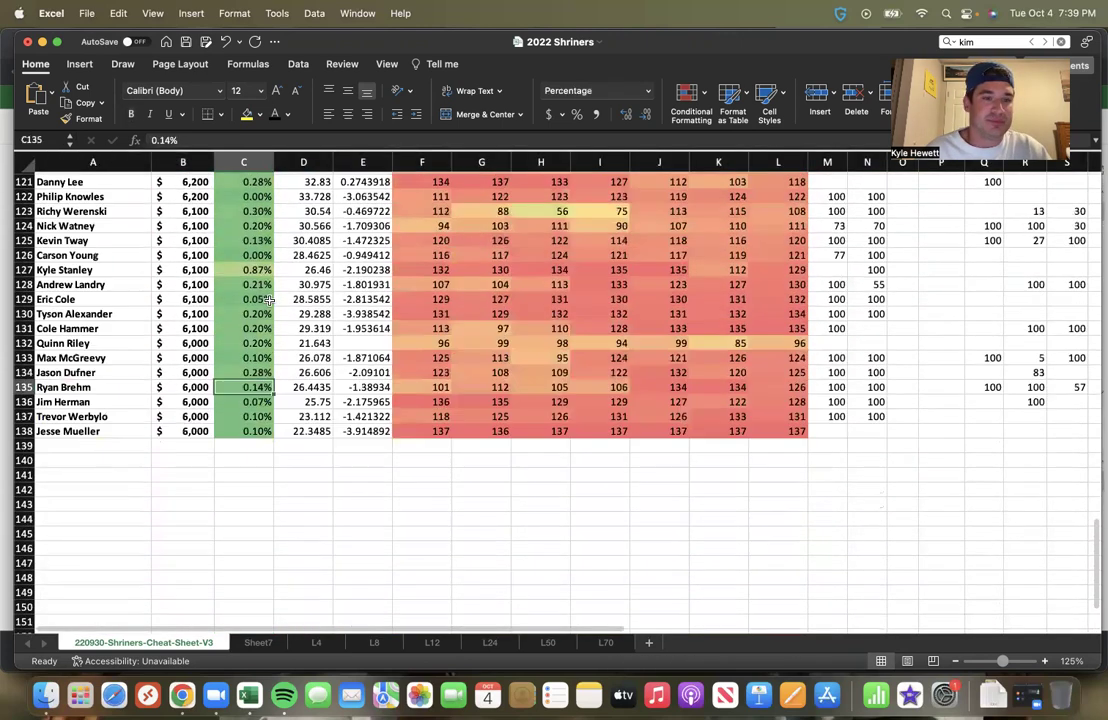
pyautogui.scroll(20, 268, 300)
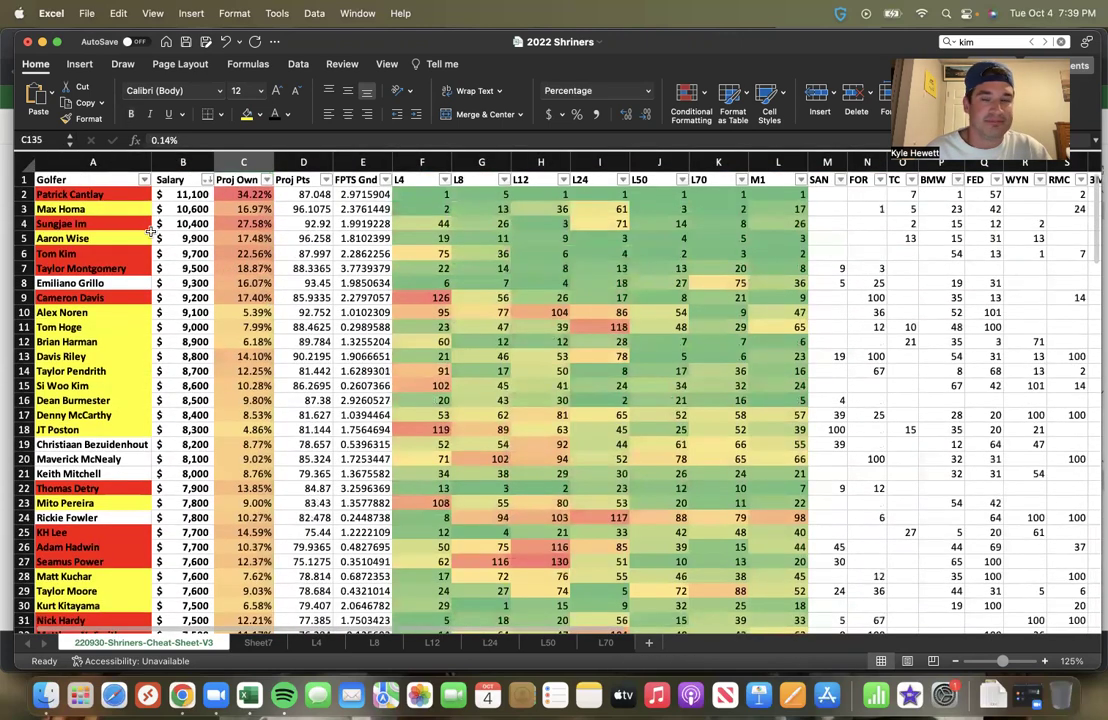
# Step: Skim the list down to the $6,600 golfers, and select the three highest-salaried golfers in A2:A4
pyautogui.scroll(-5, 150, 232)
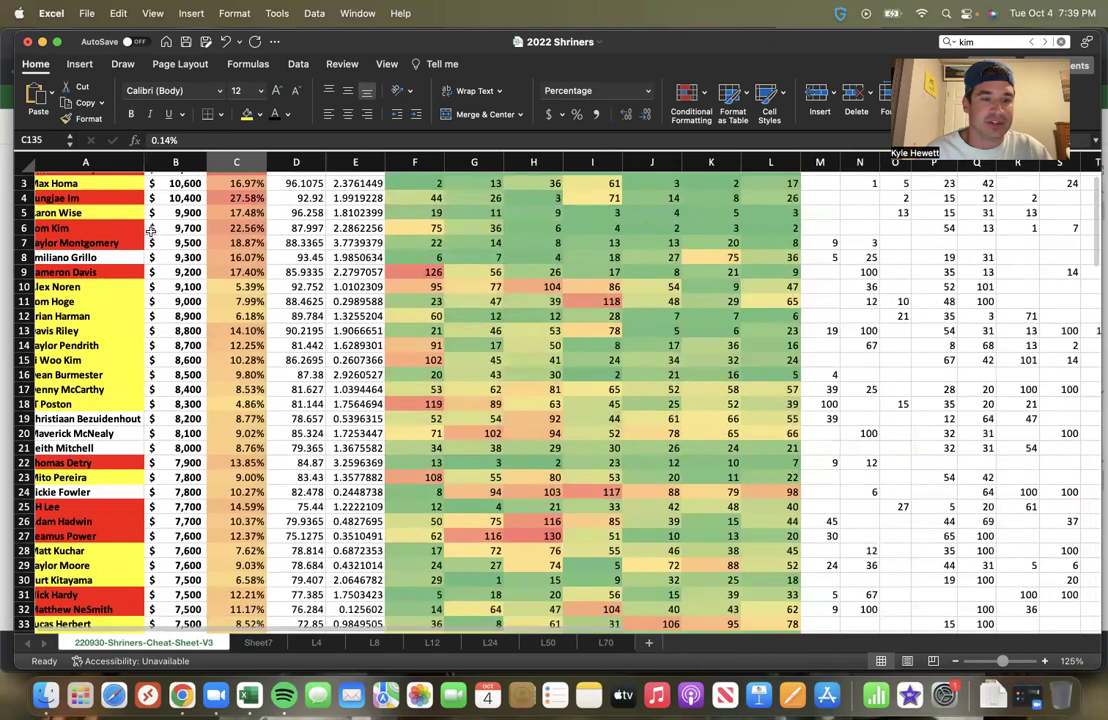
pyautogui.scroll(-19, 150, 232)
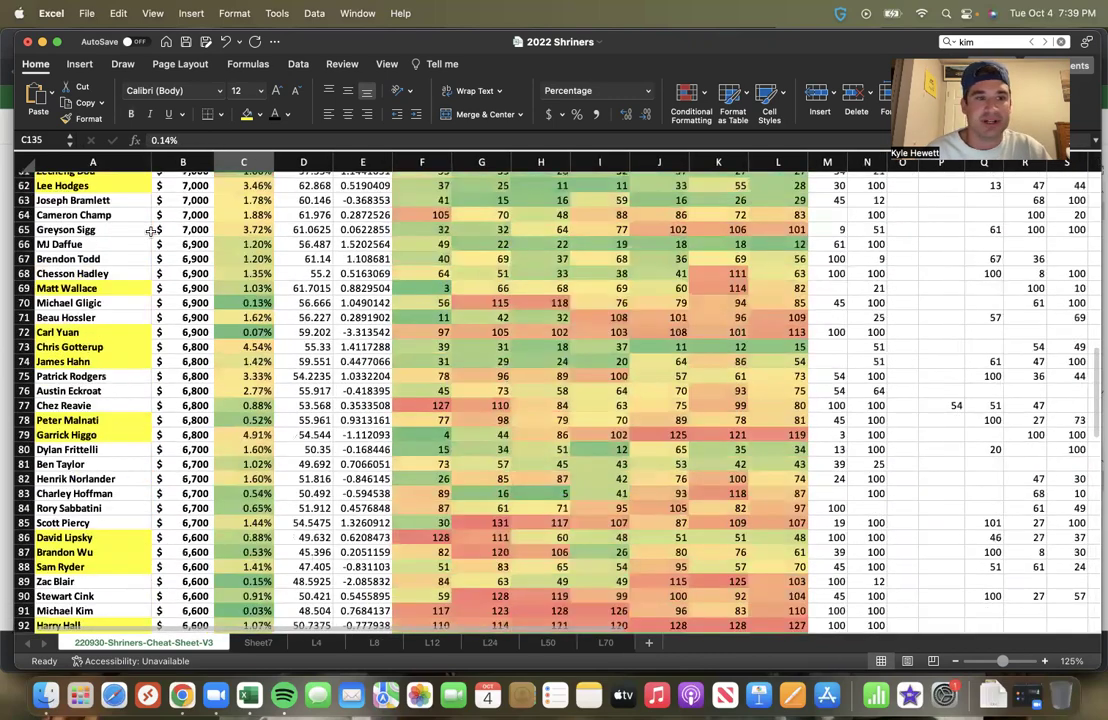
pyautogui.scroll(20, 150, 232)
pyautogui.scroll(-1, 100, 215)
pyautogui.scroll(1, 80, 205)
pyautogui.moveTo(67, 196); pyautogui.dragTo(63, 224)
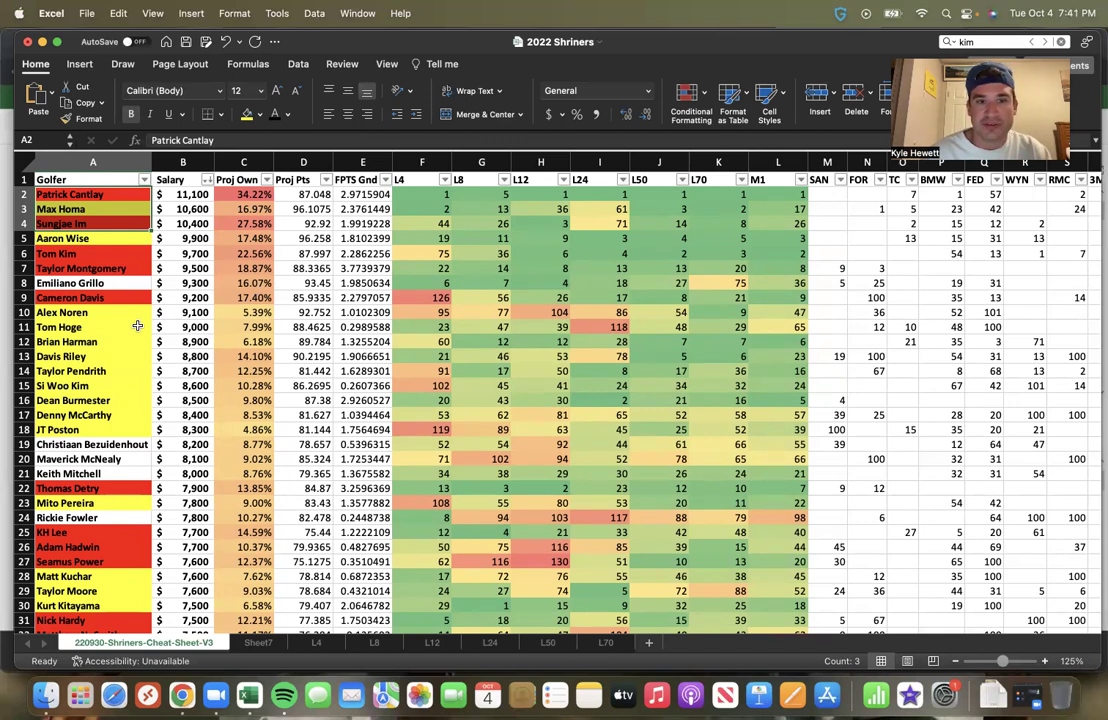
# Step: Check the $8,800 golfer's projected ownership in C13 and examine the full row 13 alongside the $8,700 golfer in row 14
pyautogui.click(16, 356)
pyautogui.click(250, 356)
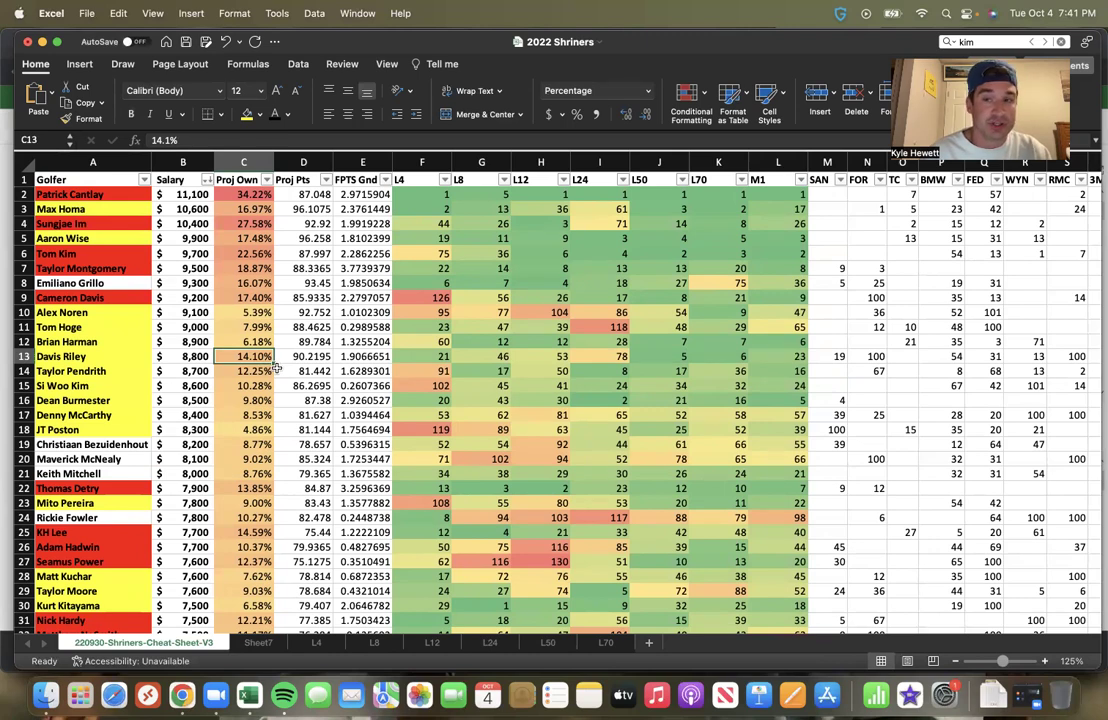
pyautogui.scroll(-1, 219, 371)
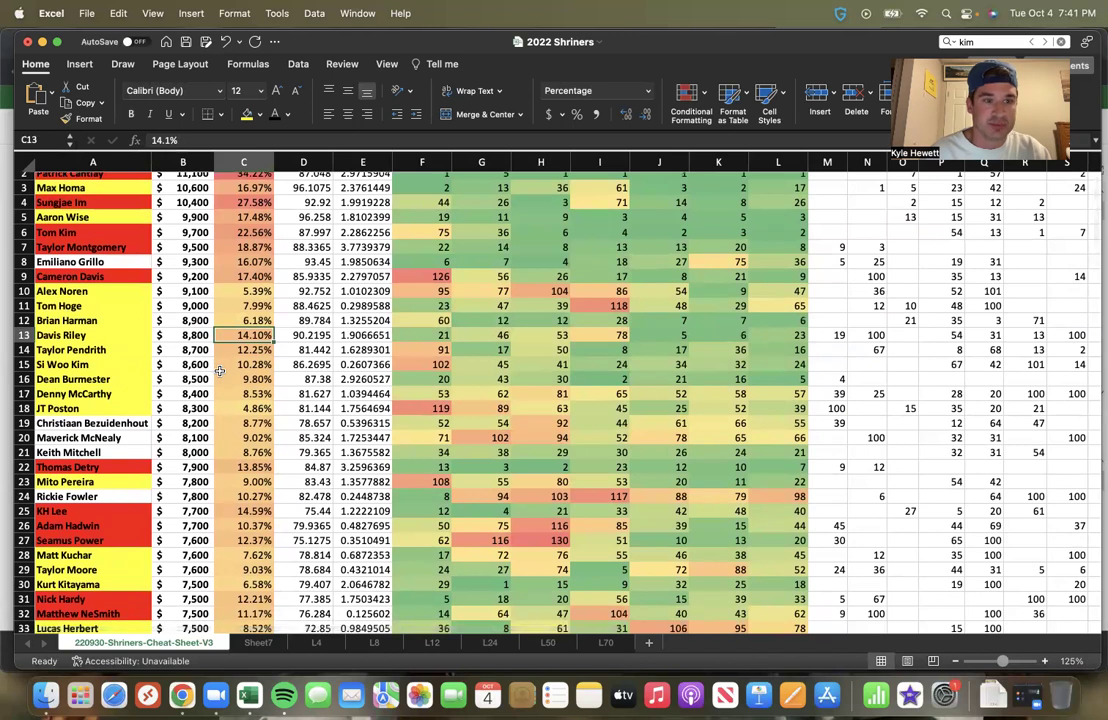
pyautogui.click(24, 335)
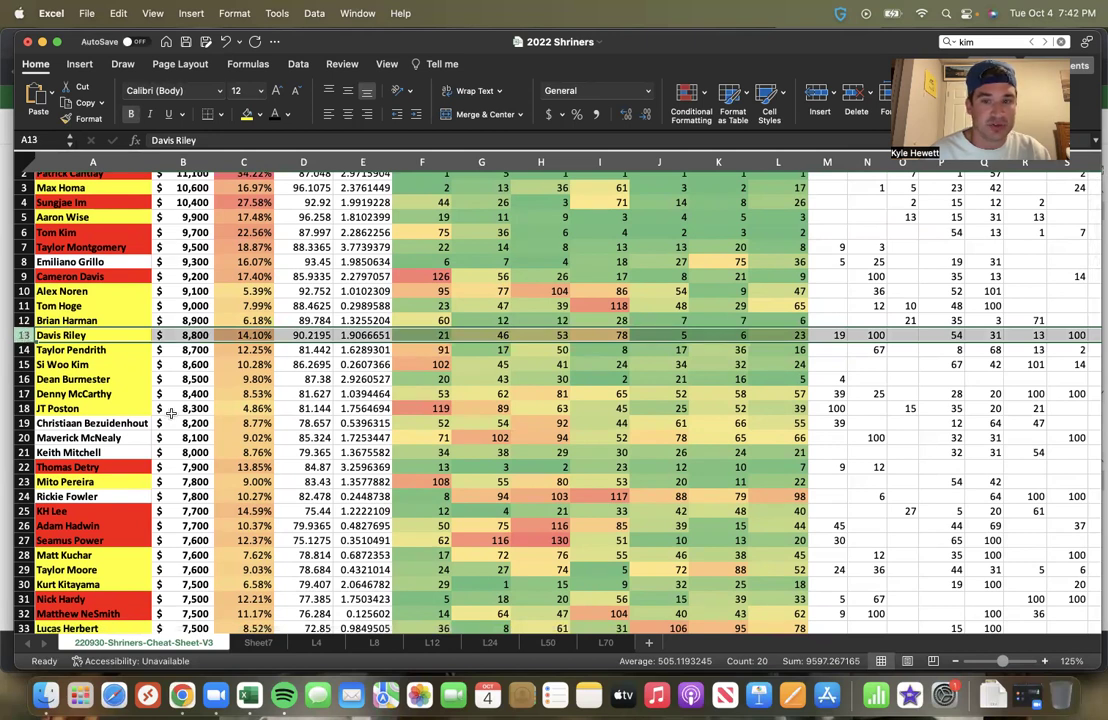
pyautogui.click(63, 348)
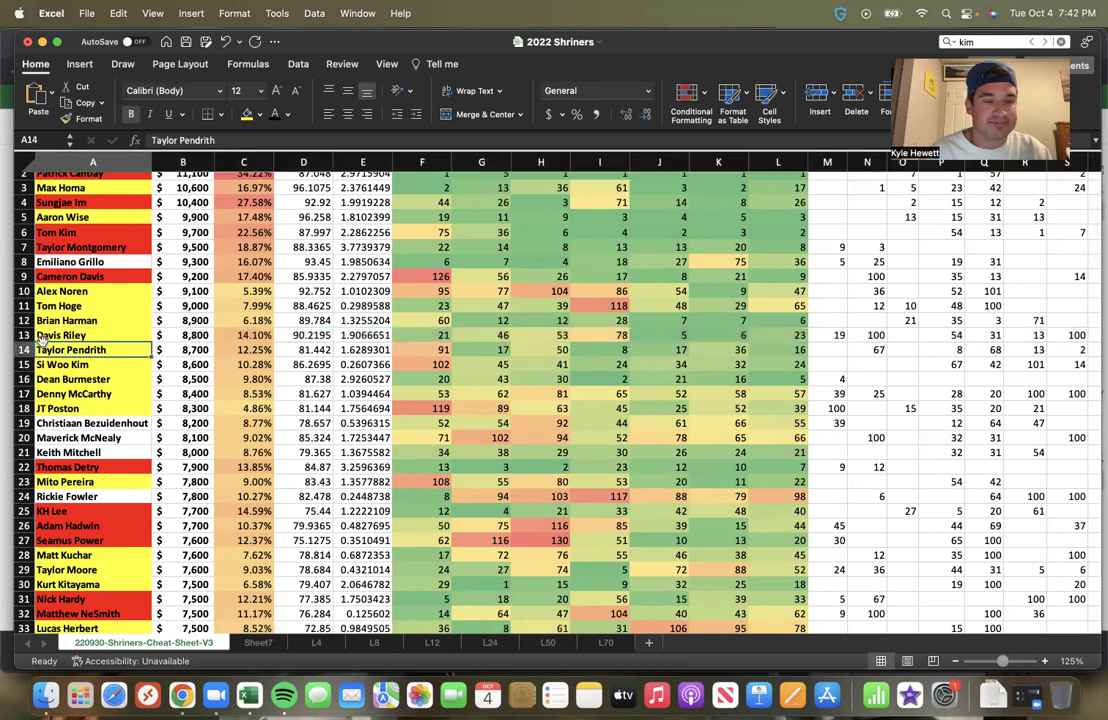
pyautogui.click(22, 335)
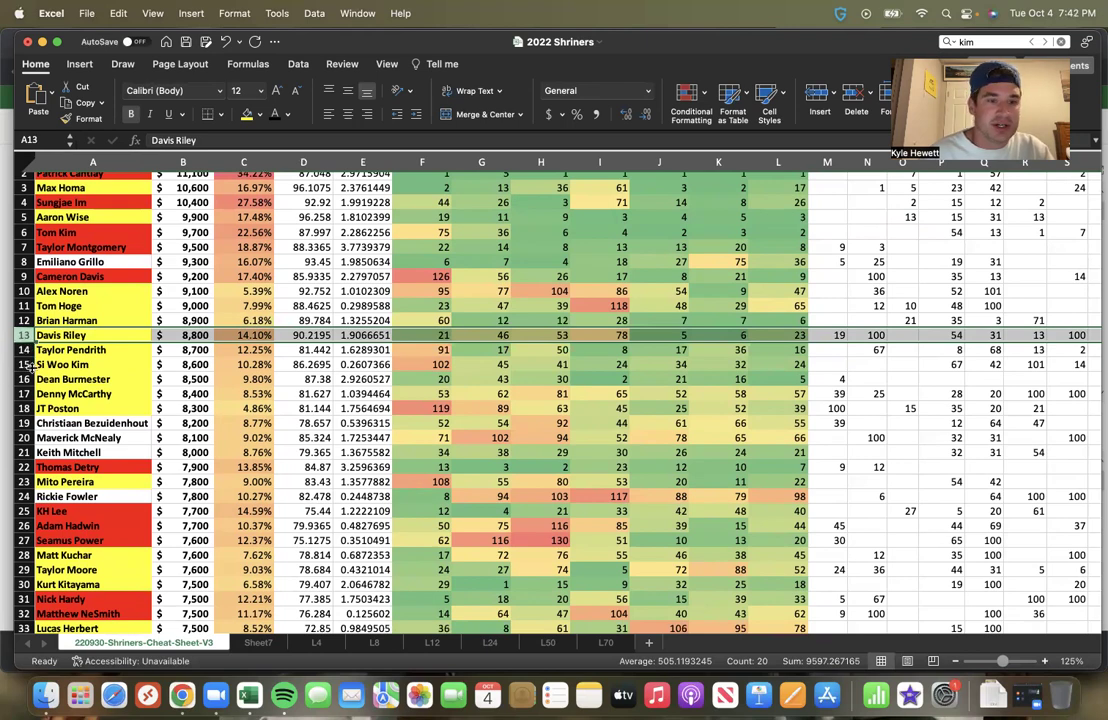
# Step: Examine the golfers priced from $8,800 down to $7,100, comparing their highlights, projected ownership and recent form ranks
pyautogui.scroll(-2, 76, 282)
pyautogui.scroll(2, 86, 320)
pyautogui.hscroll(-2, 86, 320)
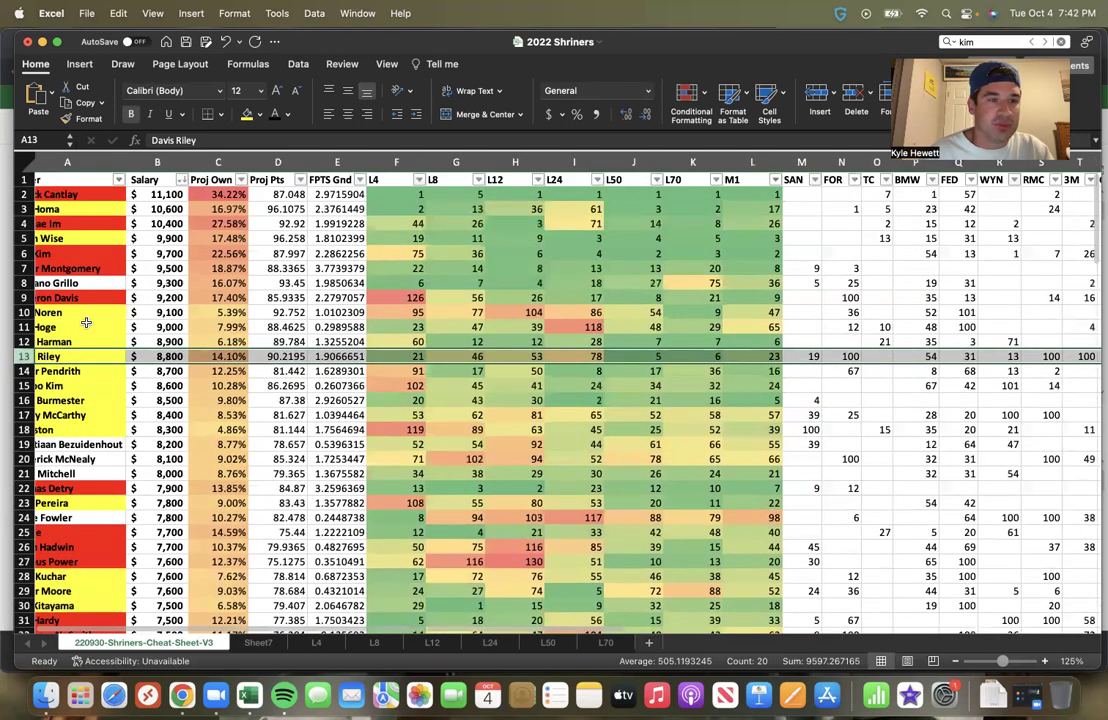
pyautogui.scroll(-2, 86, 321)
pyautogui.scroll(-7, 86, 321)
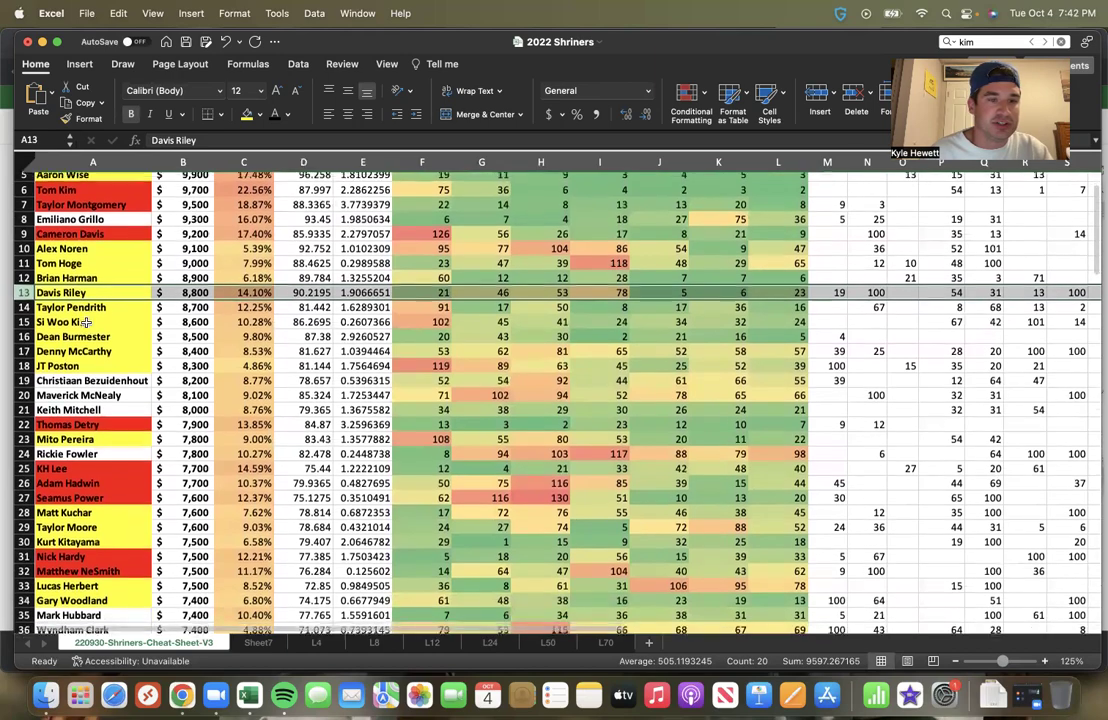
pyautogui.scroll(-4, 86, 321)
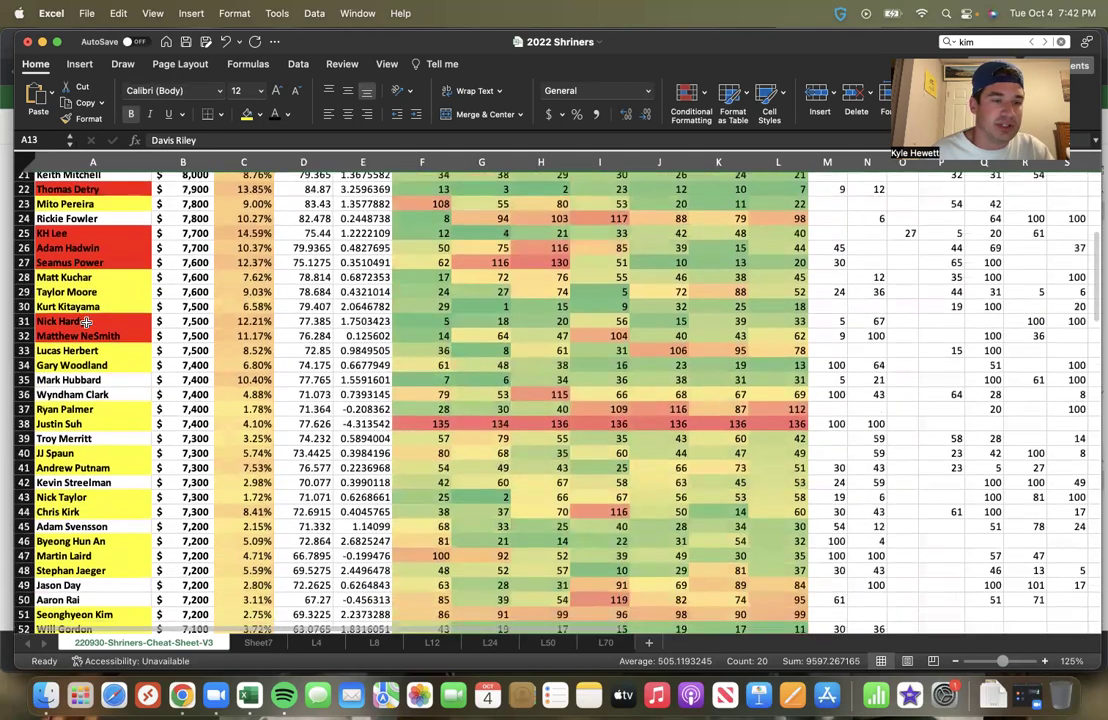
pyautogui.scroll(-1, 87, 320)
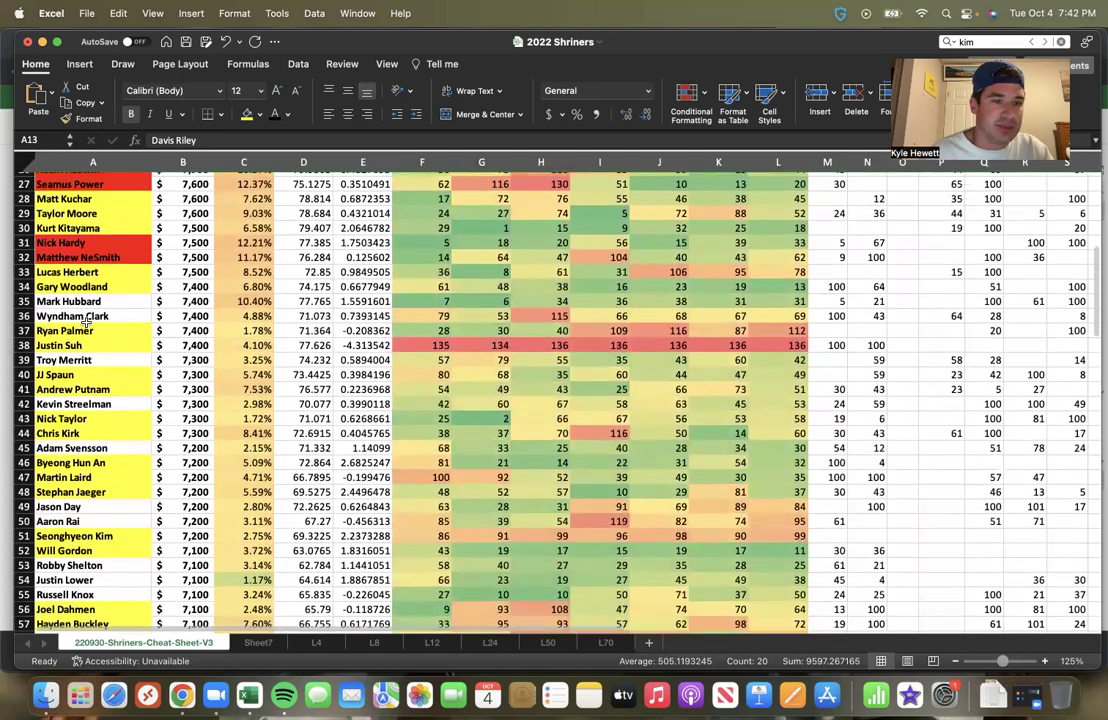
pyautogui.scroll(2, 87, 322)
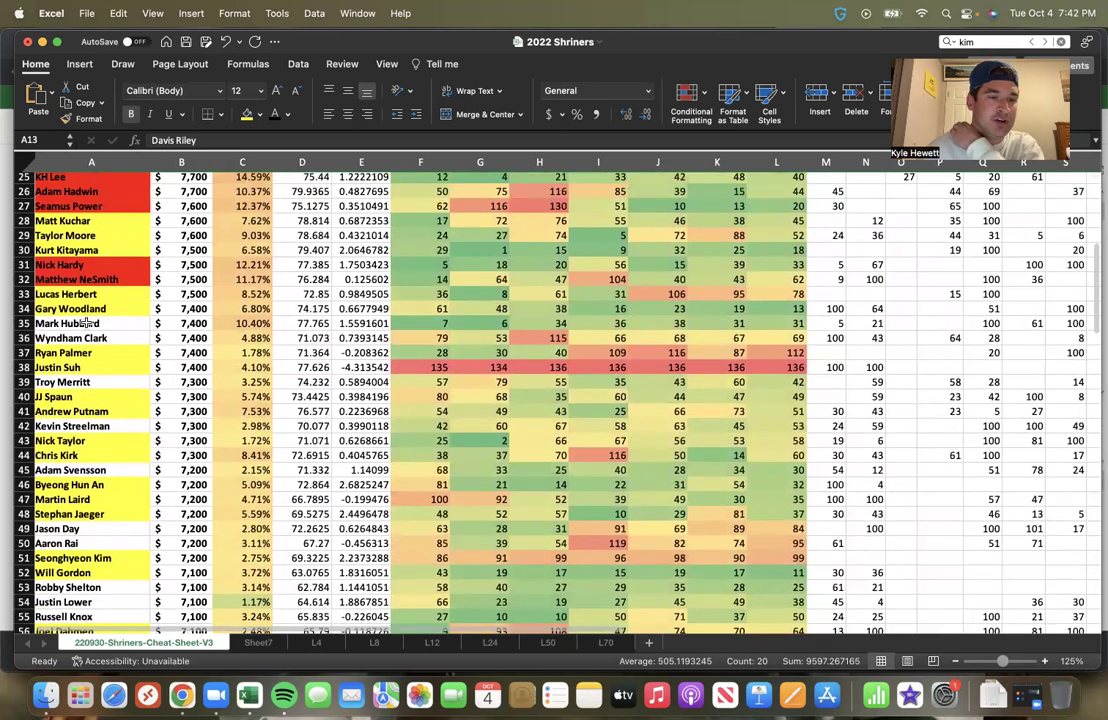
pyautogui.scroll(2, 86, 323)
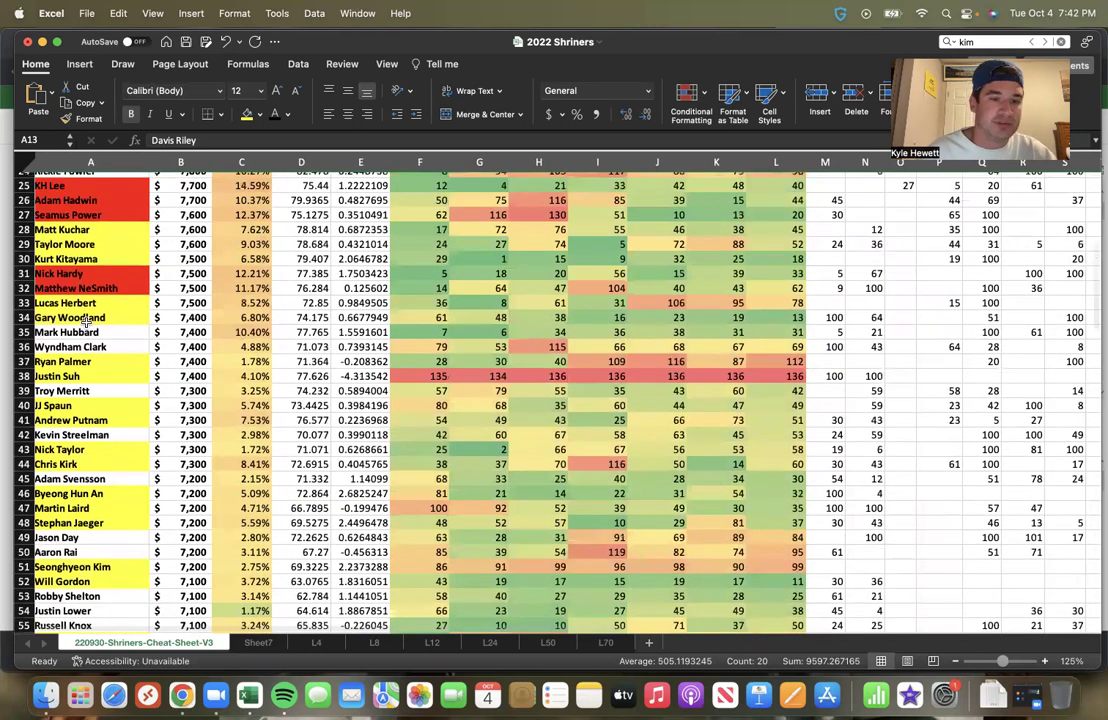
pyautogui.scroll(2, 86, 322)
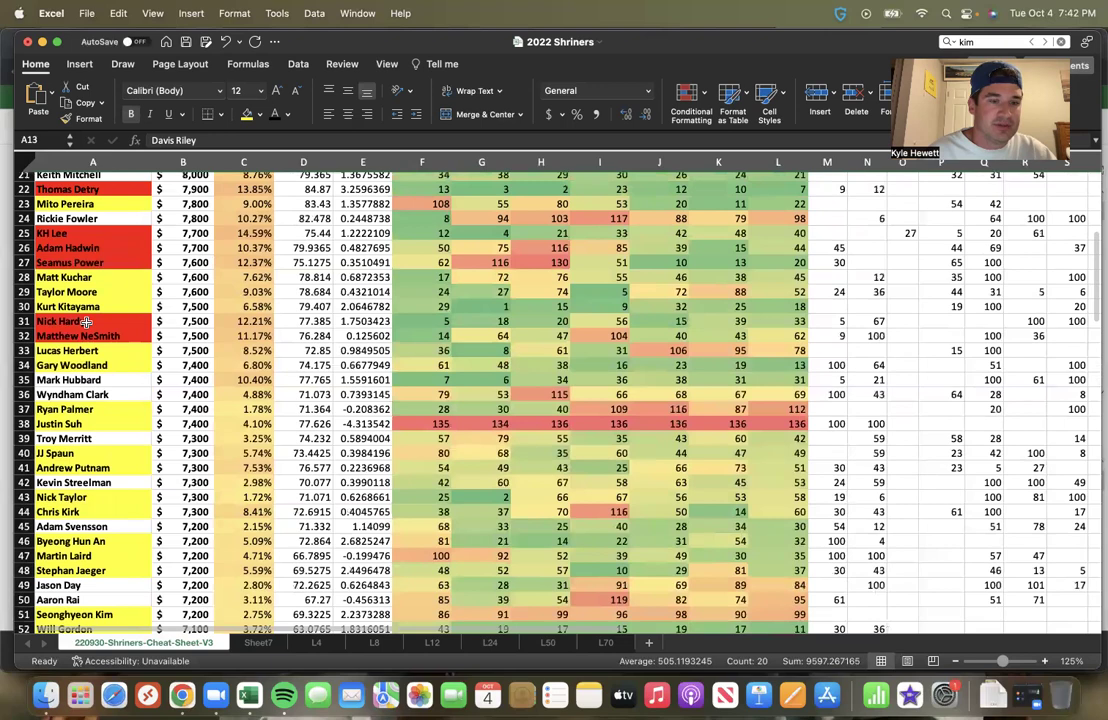
pyautogui.scroll(5, 86, 322)
pyautogui.scroll(5, 86, 321)
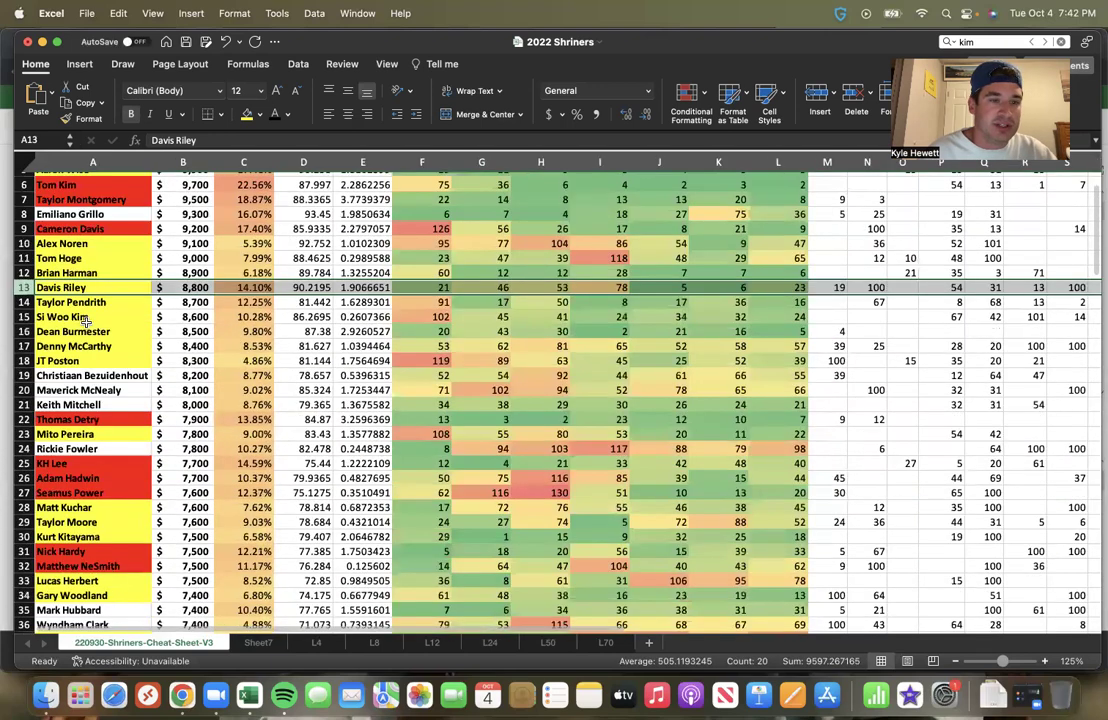
pyautogui.scroll(3, 86, 320)
pyautogui.scroll(1, 86, 321)
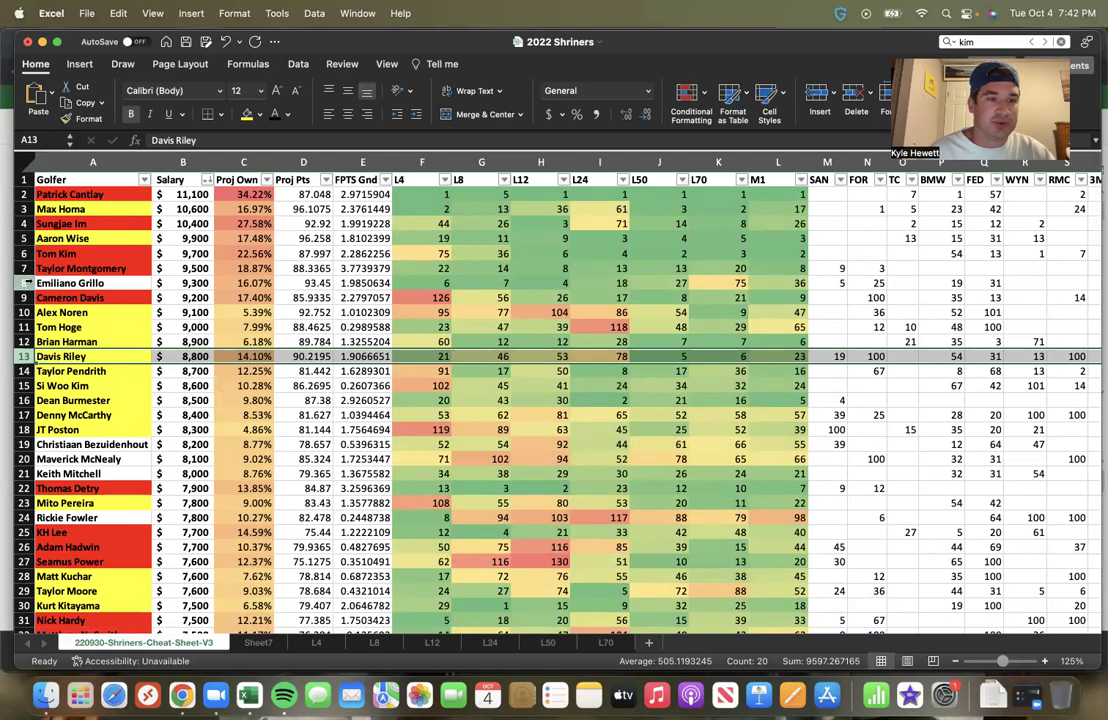
# Step: Go down the list to the highlighted $7,200 golfer in row 51 and compare that row with the $7,100 golfer in row 52
pyautogui.scroll(-1, 102, 334)
pyautogui.scroll(-5, 102, 334)
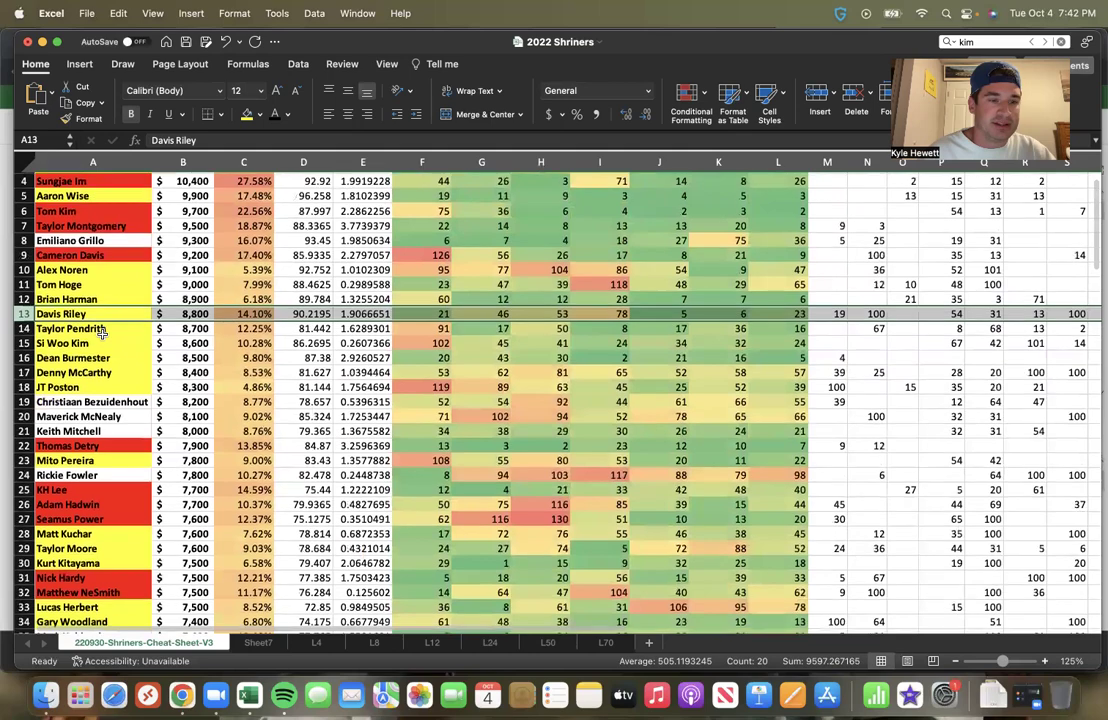
pyautogui.scroll(-1, 103, 334)
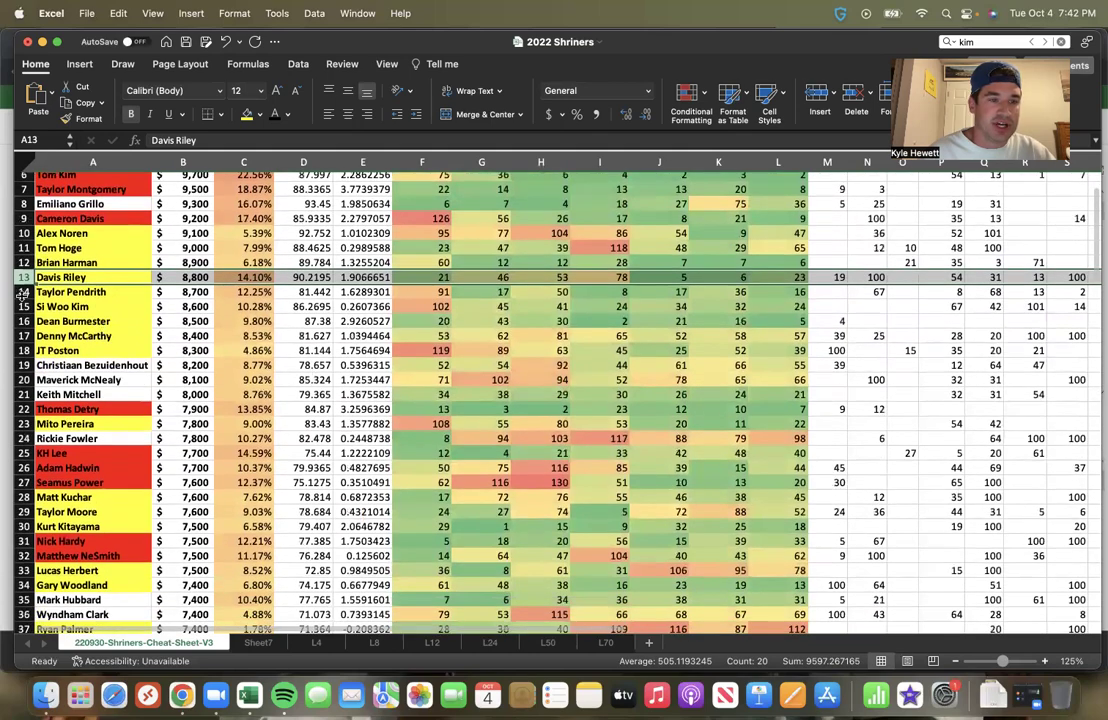
pyautogui.scroll(-6, 161, 380)
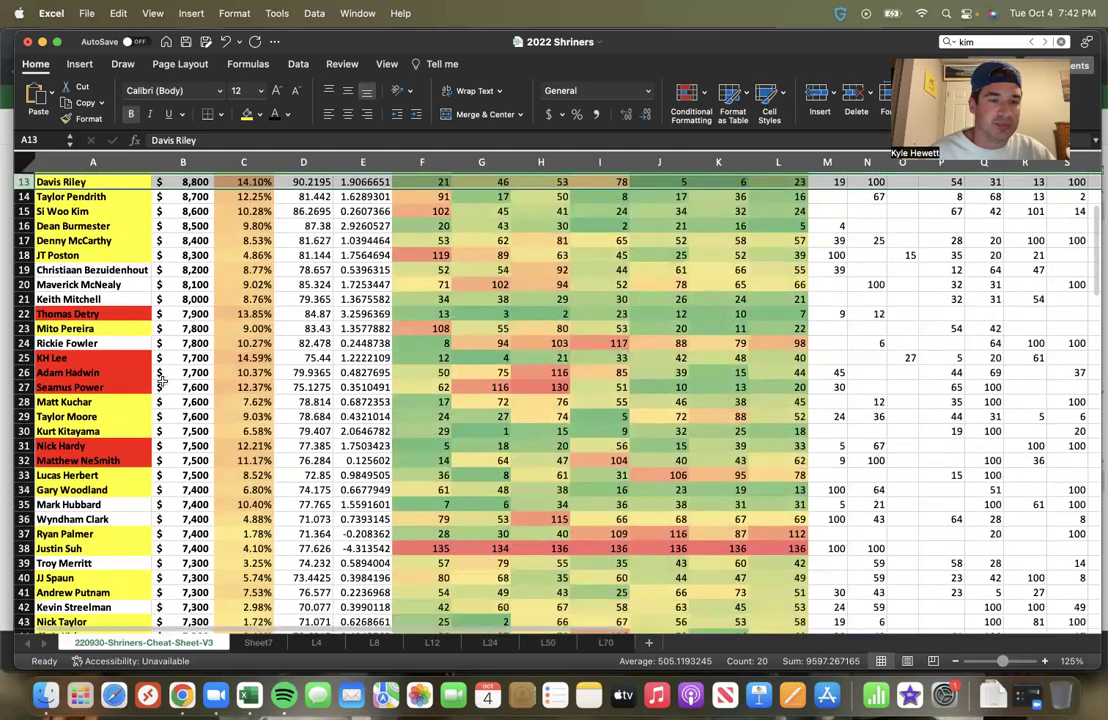
pyautogui.scroll(-5, 161, 380)
pyautogui.scroll(-7, 161, 381)
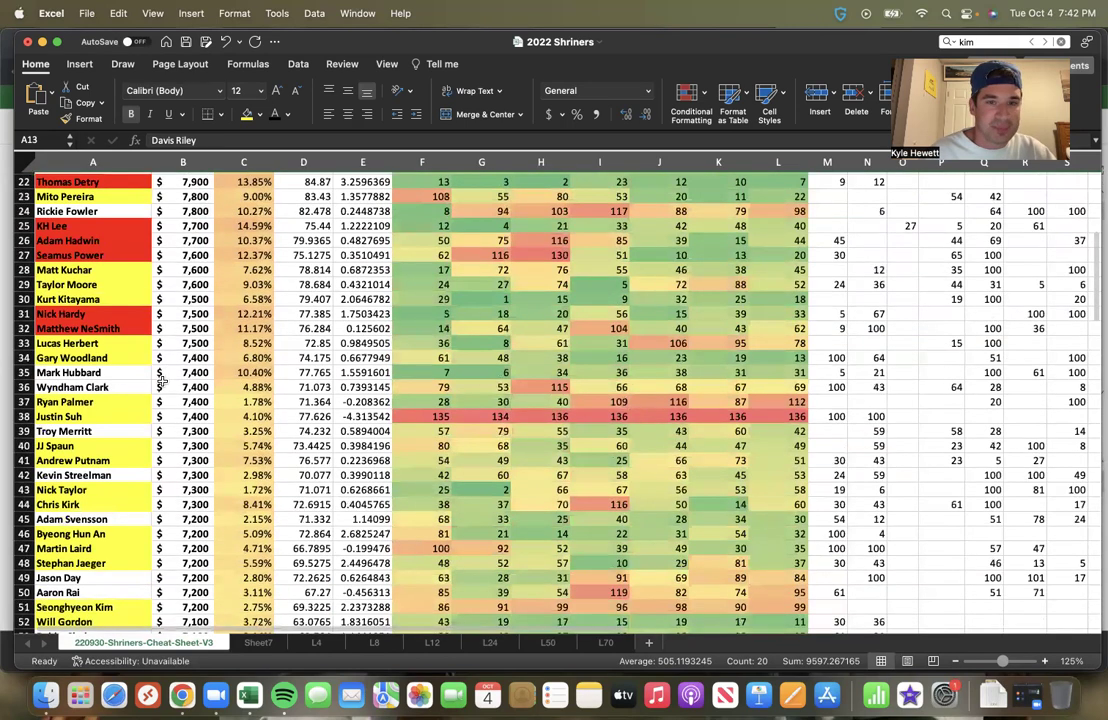
pyautogui.scroll(-7, 161, 380)
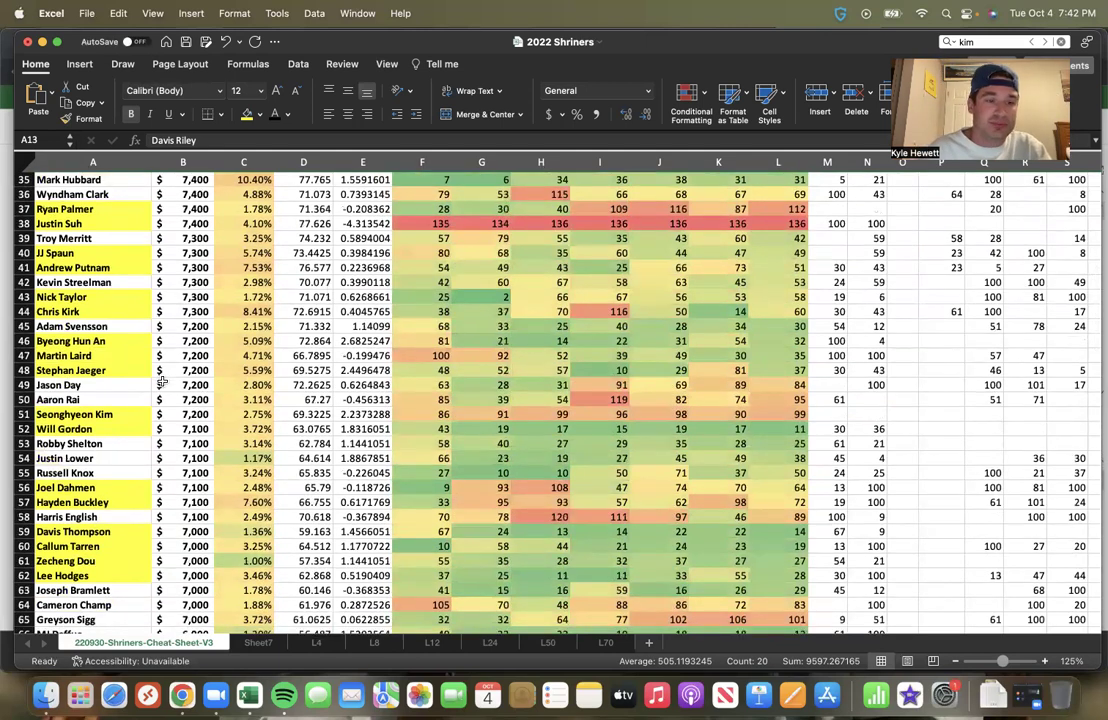
pyautogui.scroll(-3, 161, 380)
pyautogui.click(24, 369)
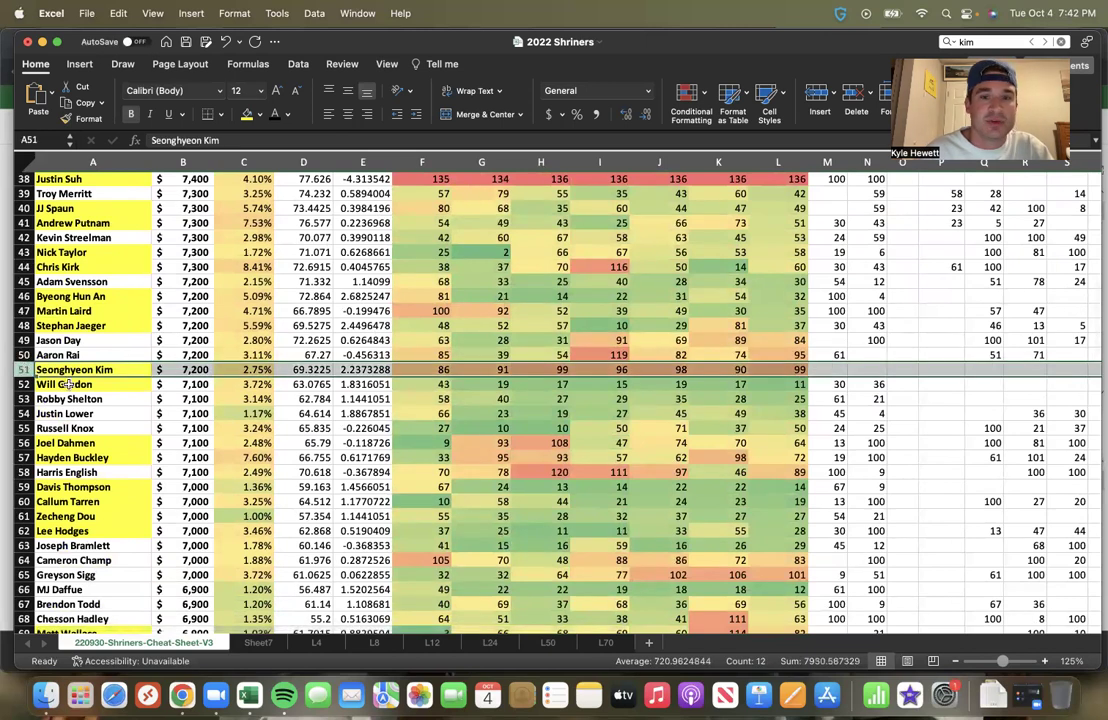
pyautogui.click(24, 384)
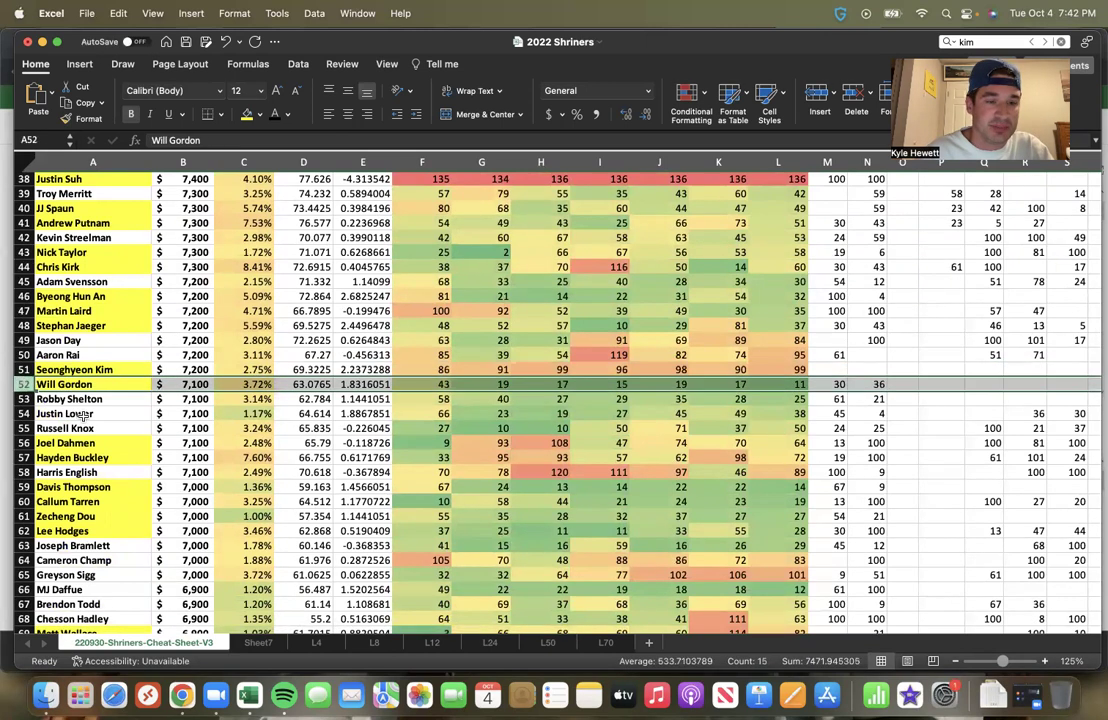
# Step: Go down to the $7,000 golfers and examine the full row 60 alongside the golfers priced just below
pyautogui.scroll(-5, 82, 414)
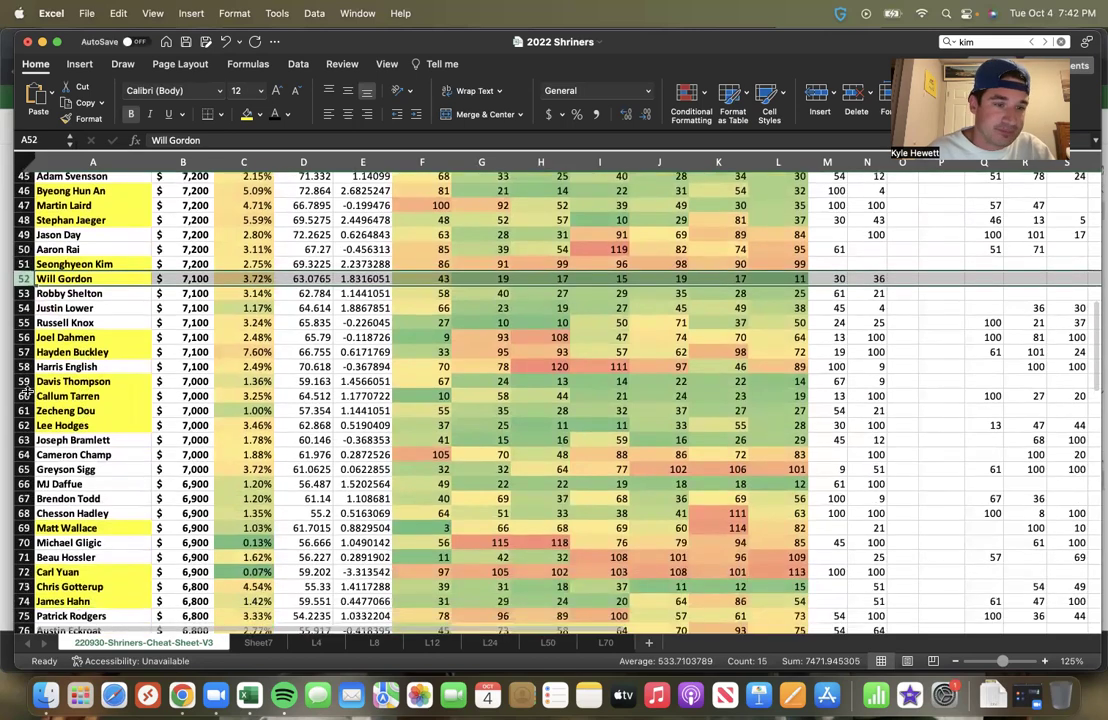
pyautogui.click(22, 396)
pyautogui.scroll(-2, 88, 422)
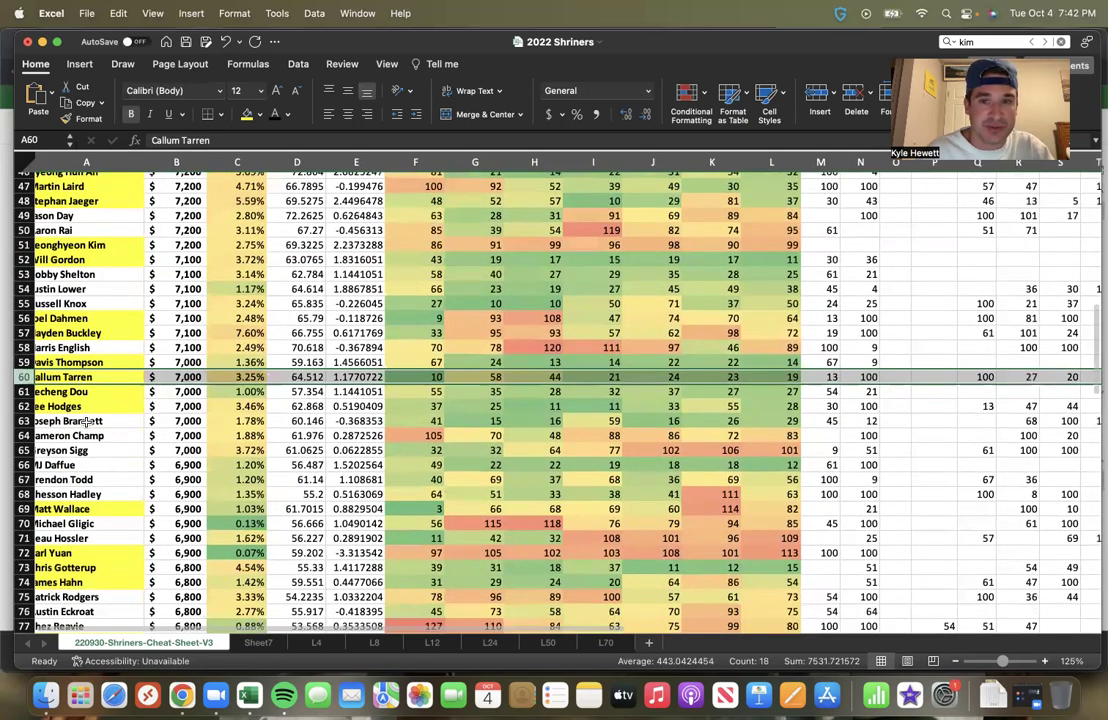
pyautogui.hscroll(-1, 88, 422)
pyautogui.scroll(-3, 60, 400)
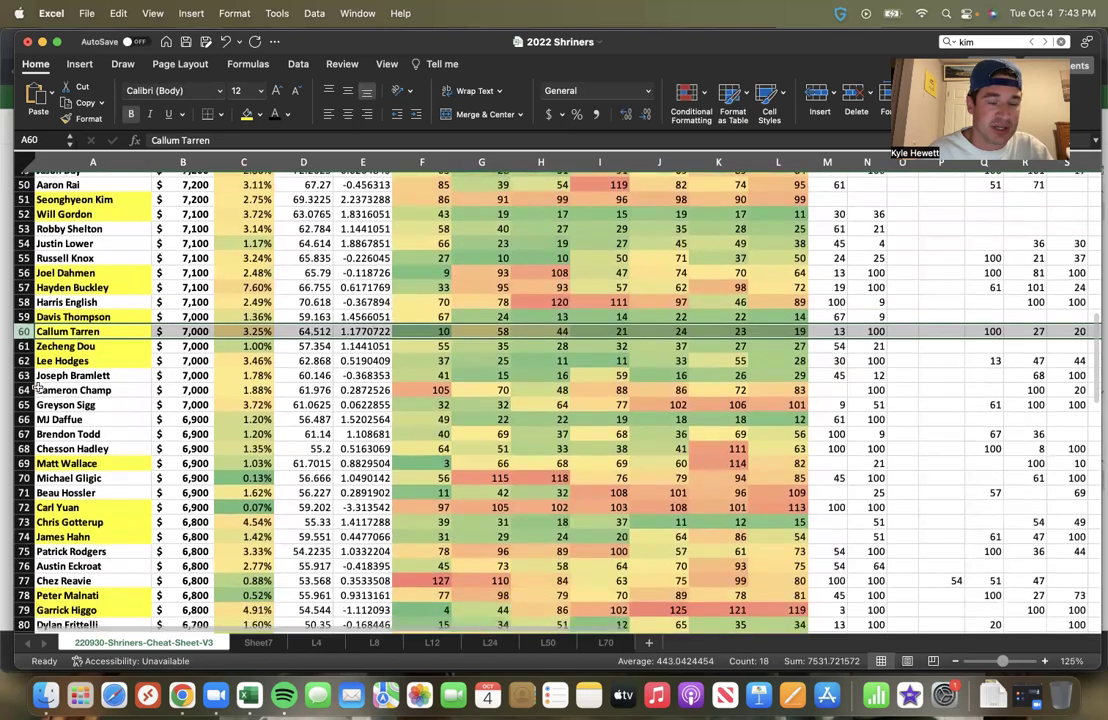
pyautogui.scroll(-1, 37, 388)
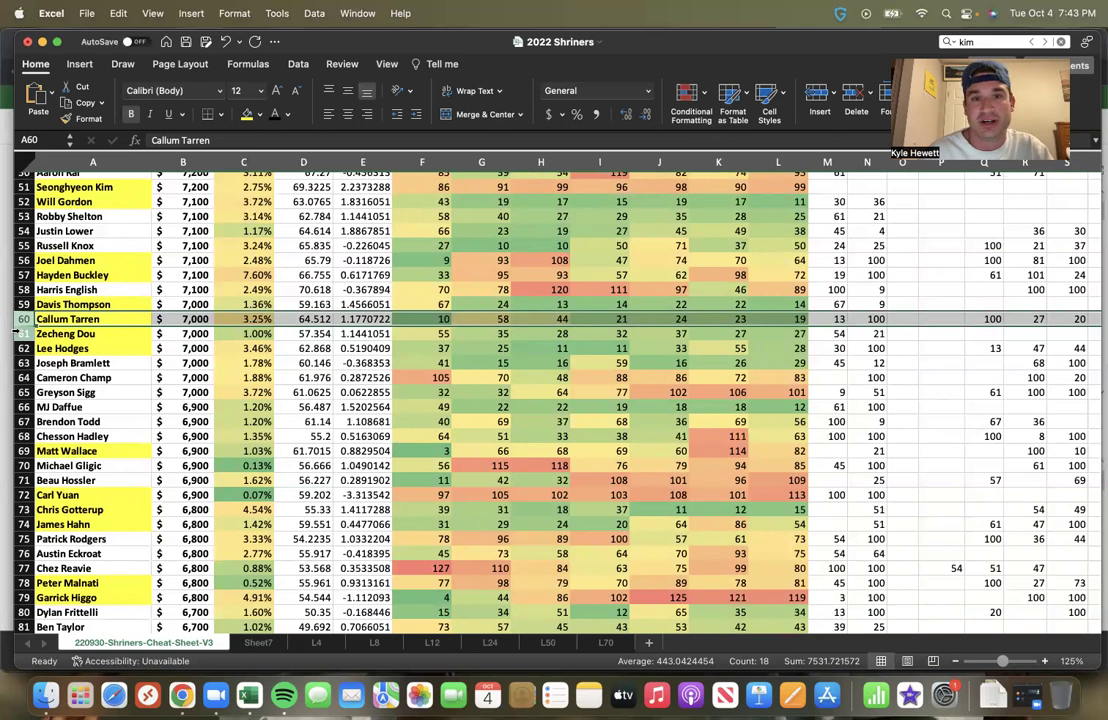
# Step: Compare the highlighted $7,000 golfers in rows 60 to 62, ending on row 62, and return to the highest-salaried golfers
pyautogui.click(20, 348)
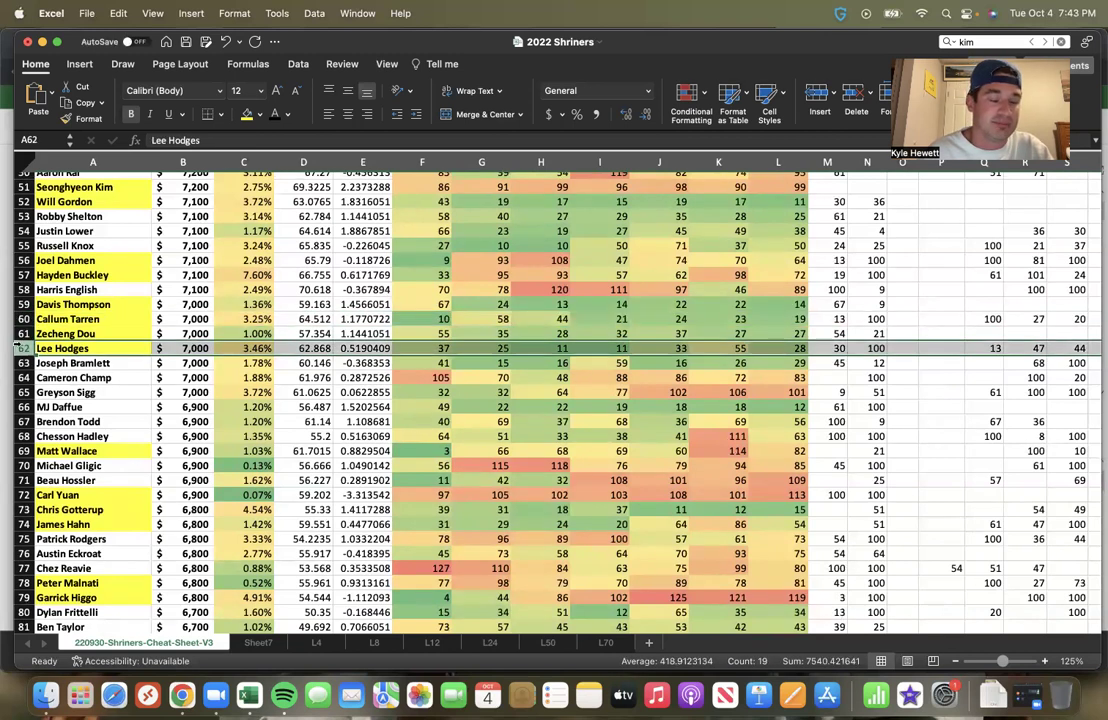
pyautogui.click(20, 333)
pyautogui.click(20, 319)
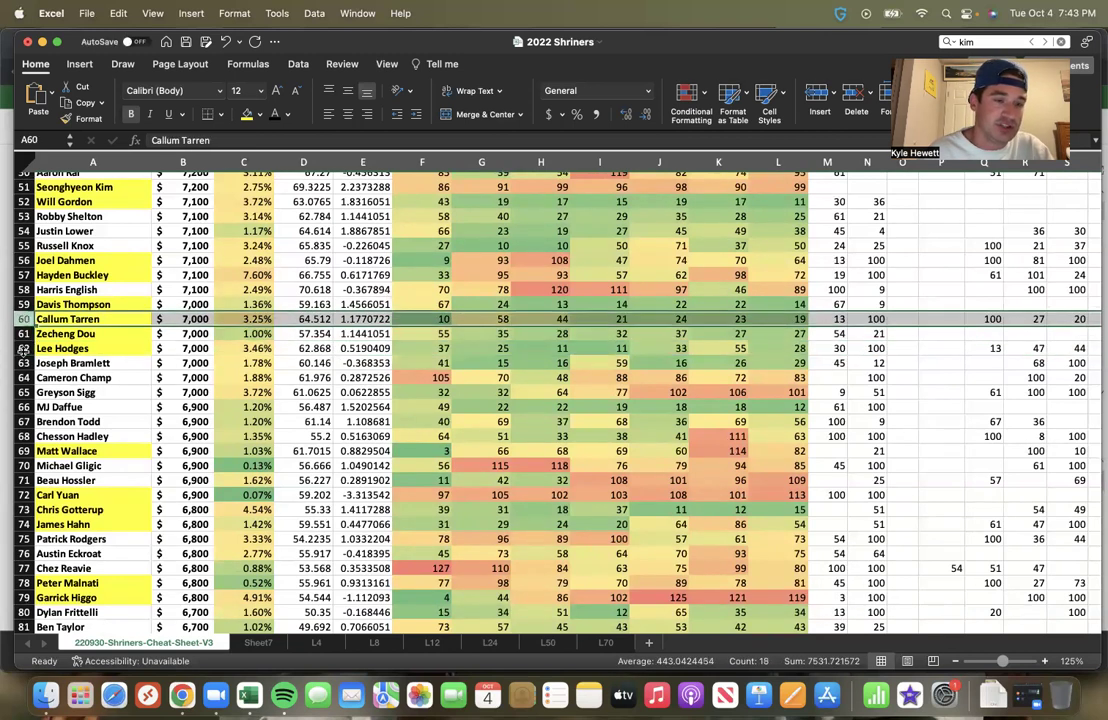
pyautogui.click(22, 348)
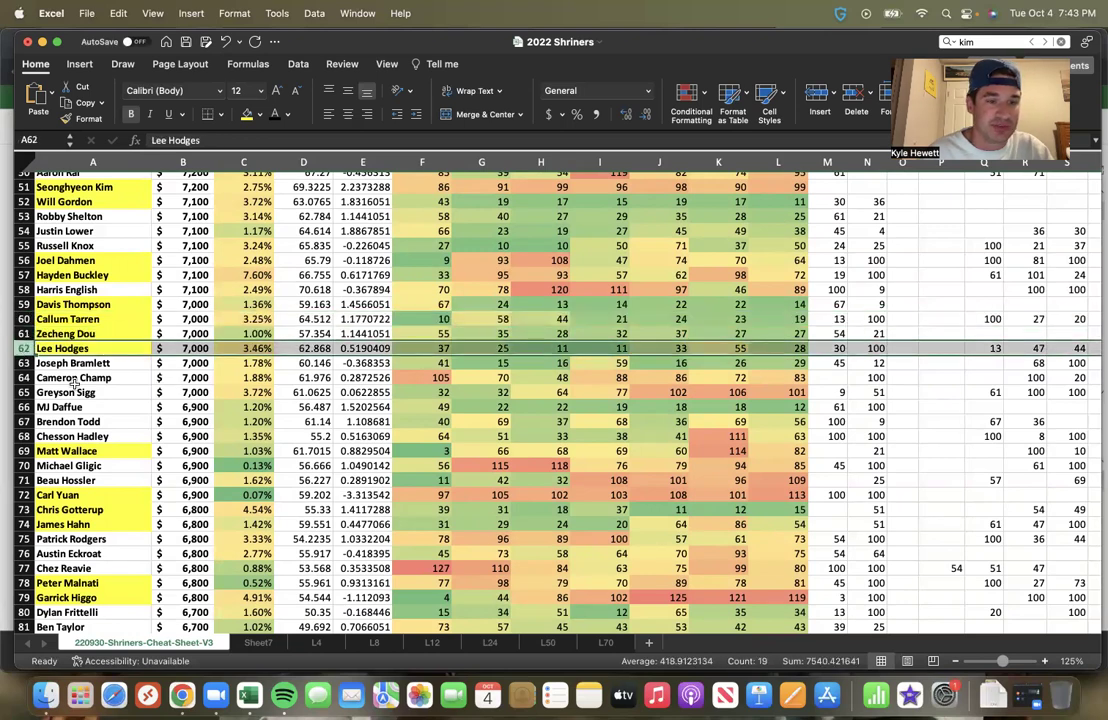
pyautogui.scroll(8, 60, 370)
pyautogui.scroll(9, 74, 386)
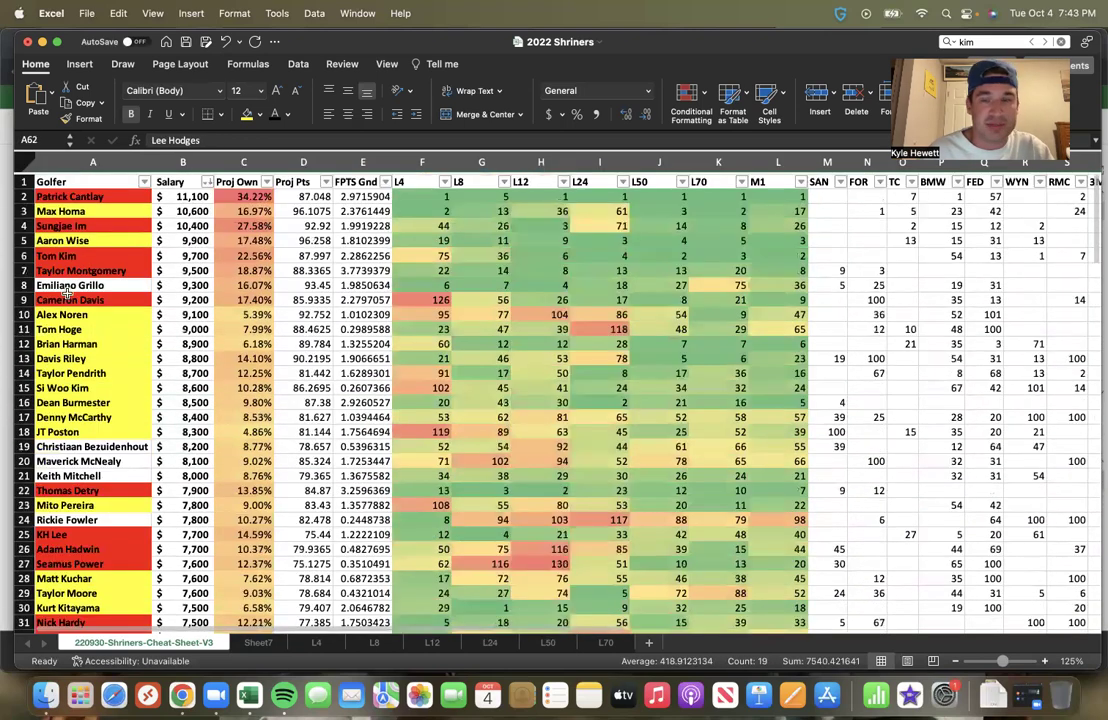